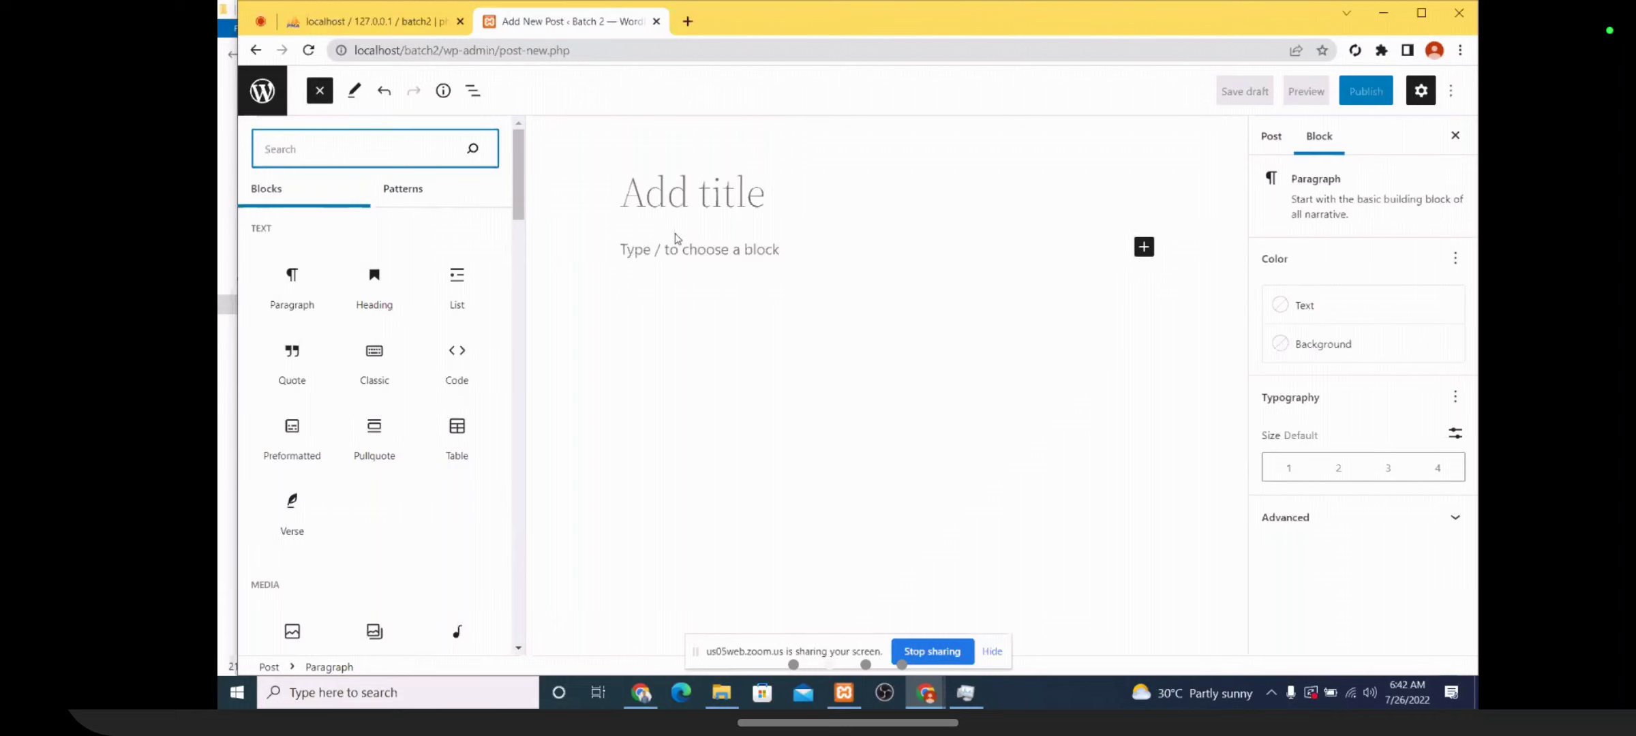
Close the block inserter and load samaaenglish.tv in a new browser tab
left_click(320, 92)
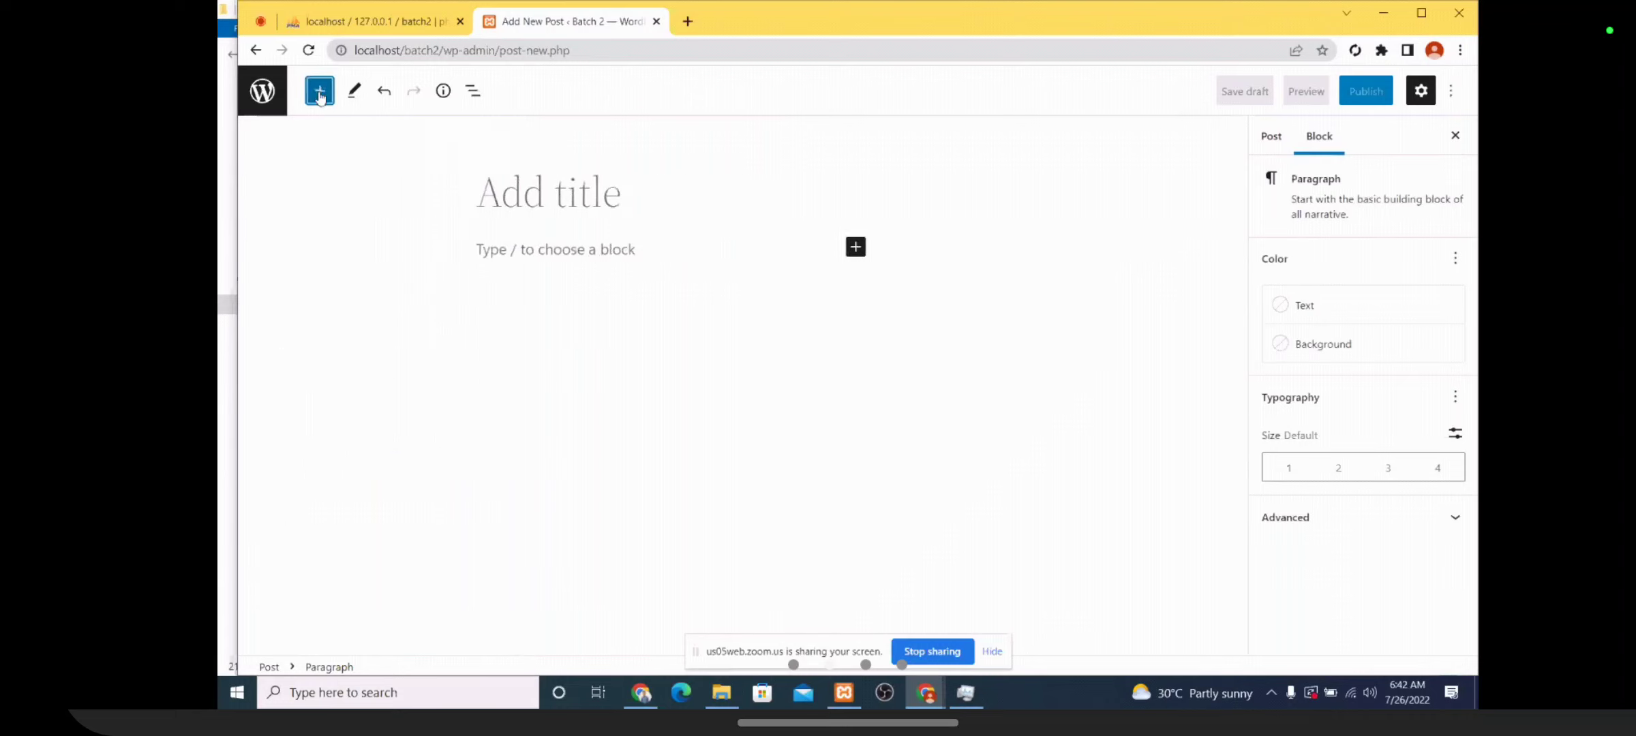
left_click(596, 216)
left_click(687, 21)
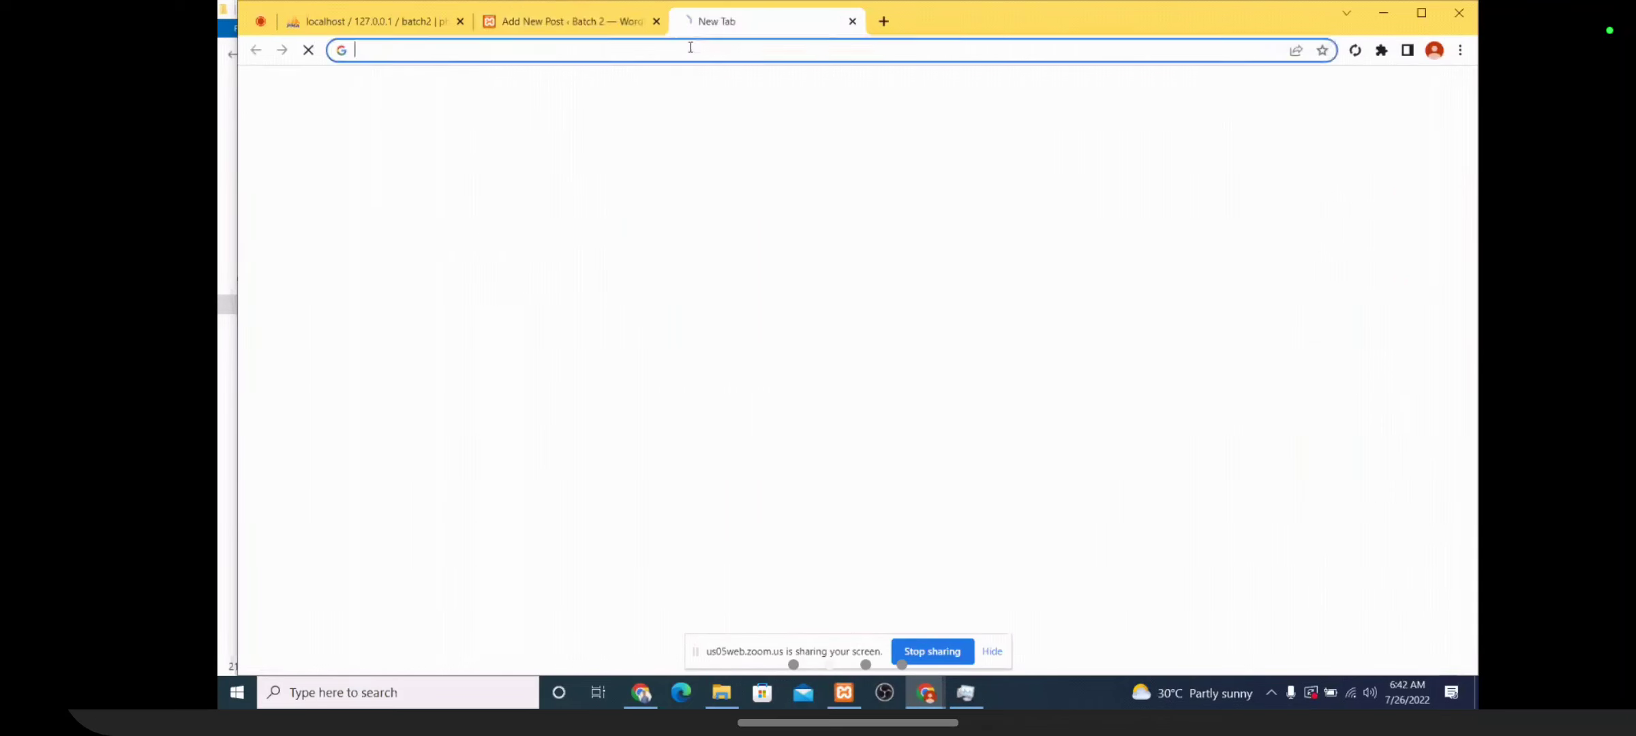
left_click(691, 48)
type("samaaenglish.tv")
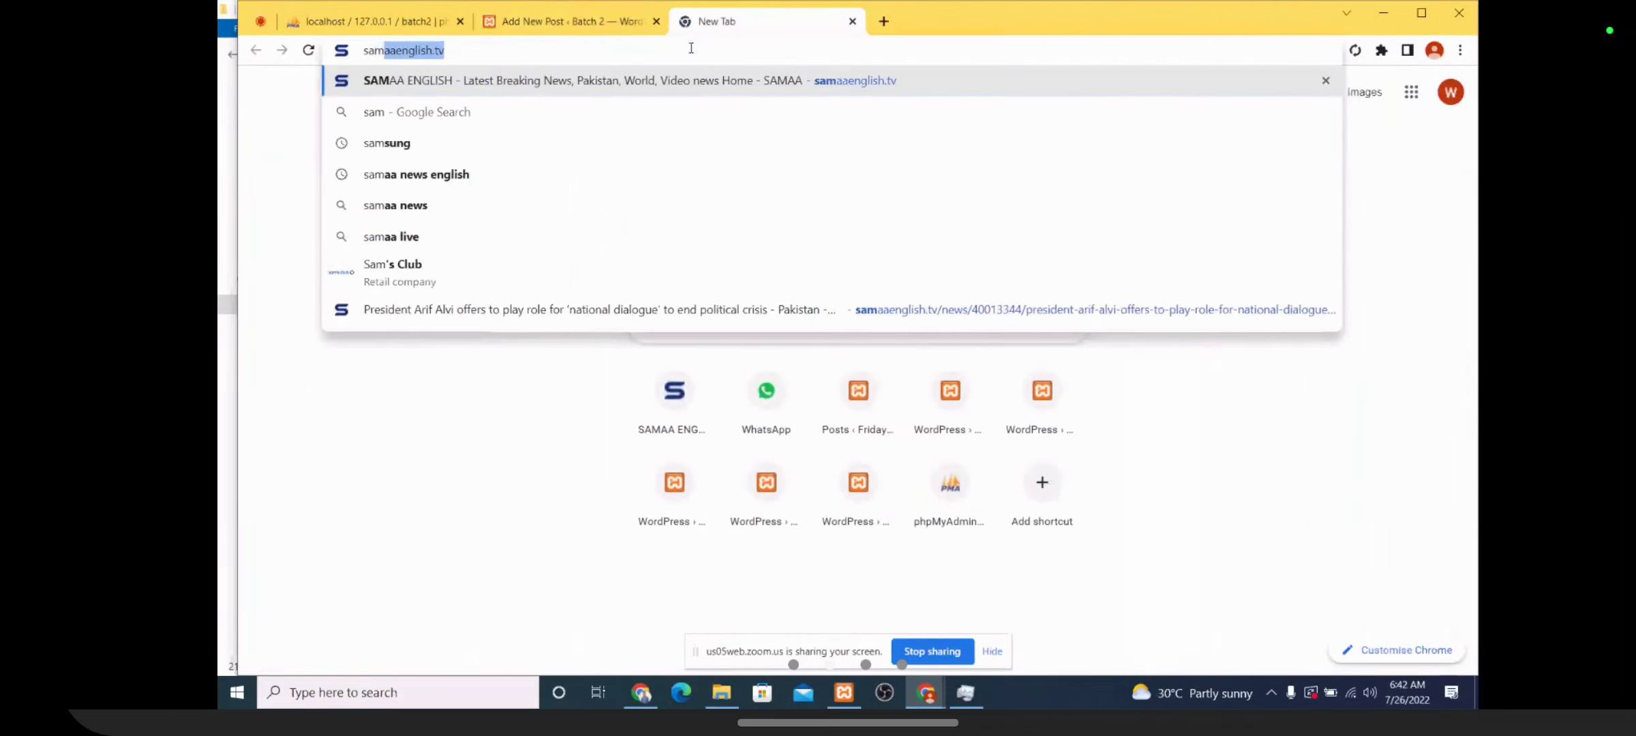
key("Return")
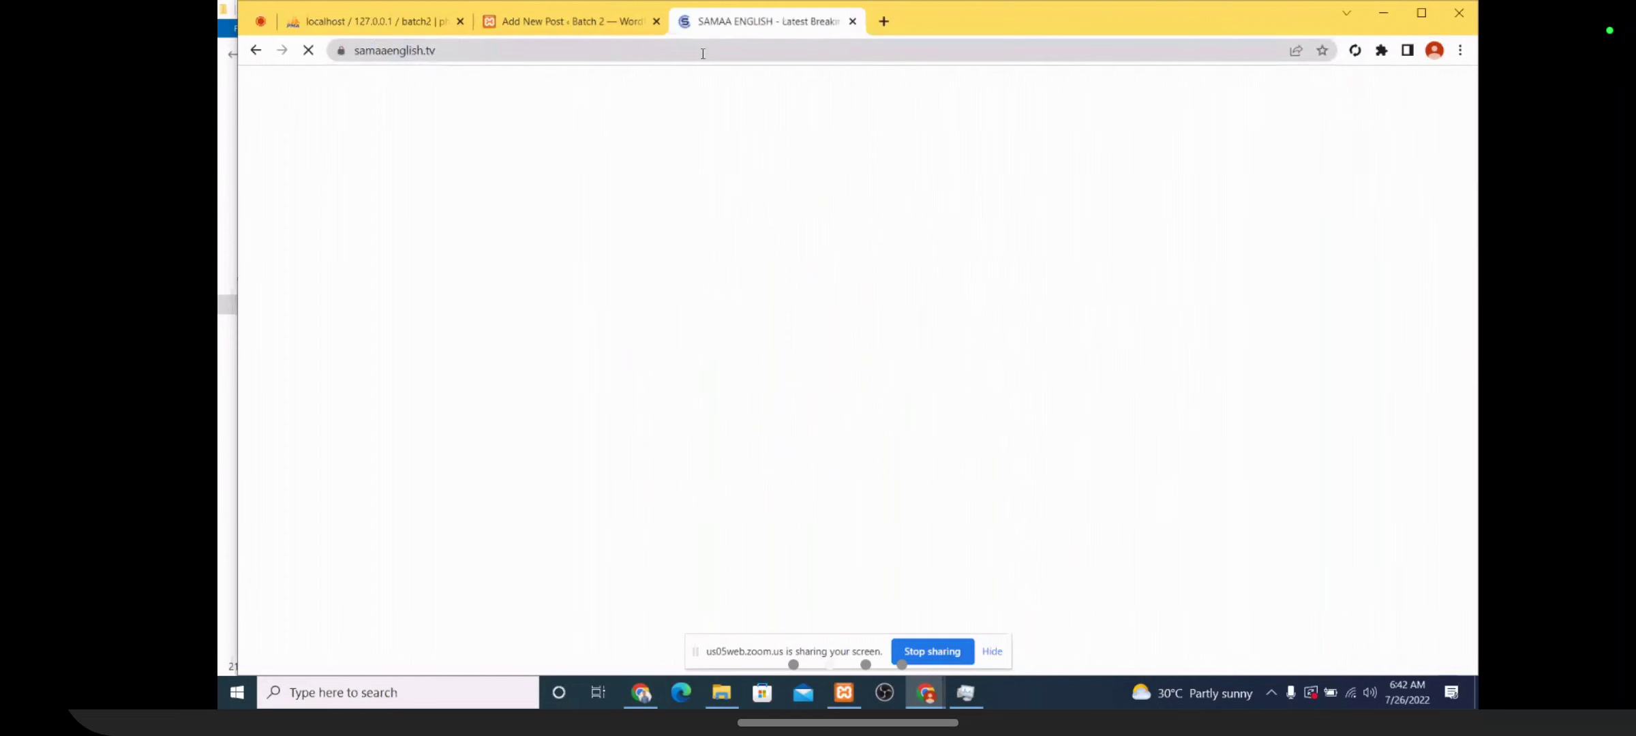
Open the news article "Justice Isa raises questions over CJP's plan on appointment of new SC judges" from the site's home page
scroll(608, 139, "down", 1)
scroll(606, 139, "down", 2)
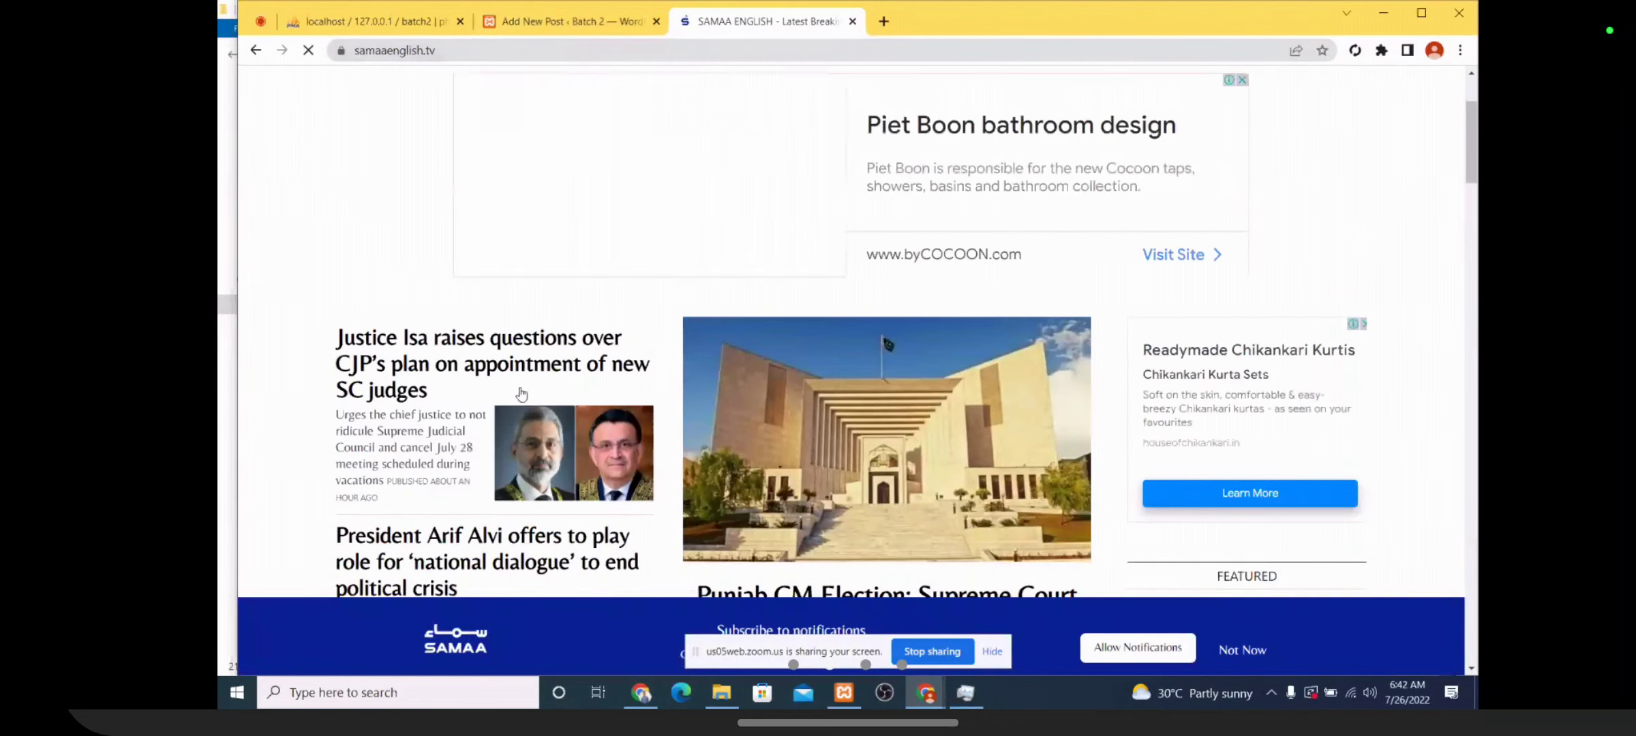
left_click(614, 378)
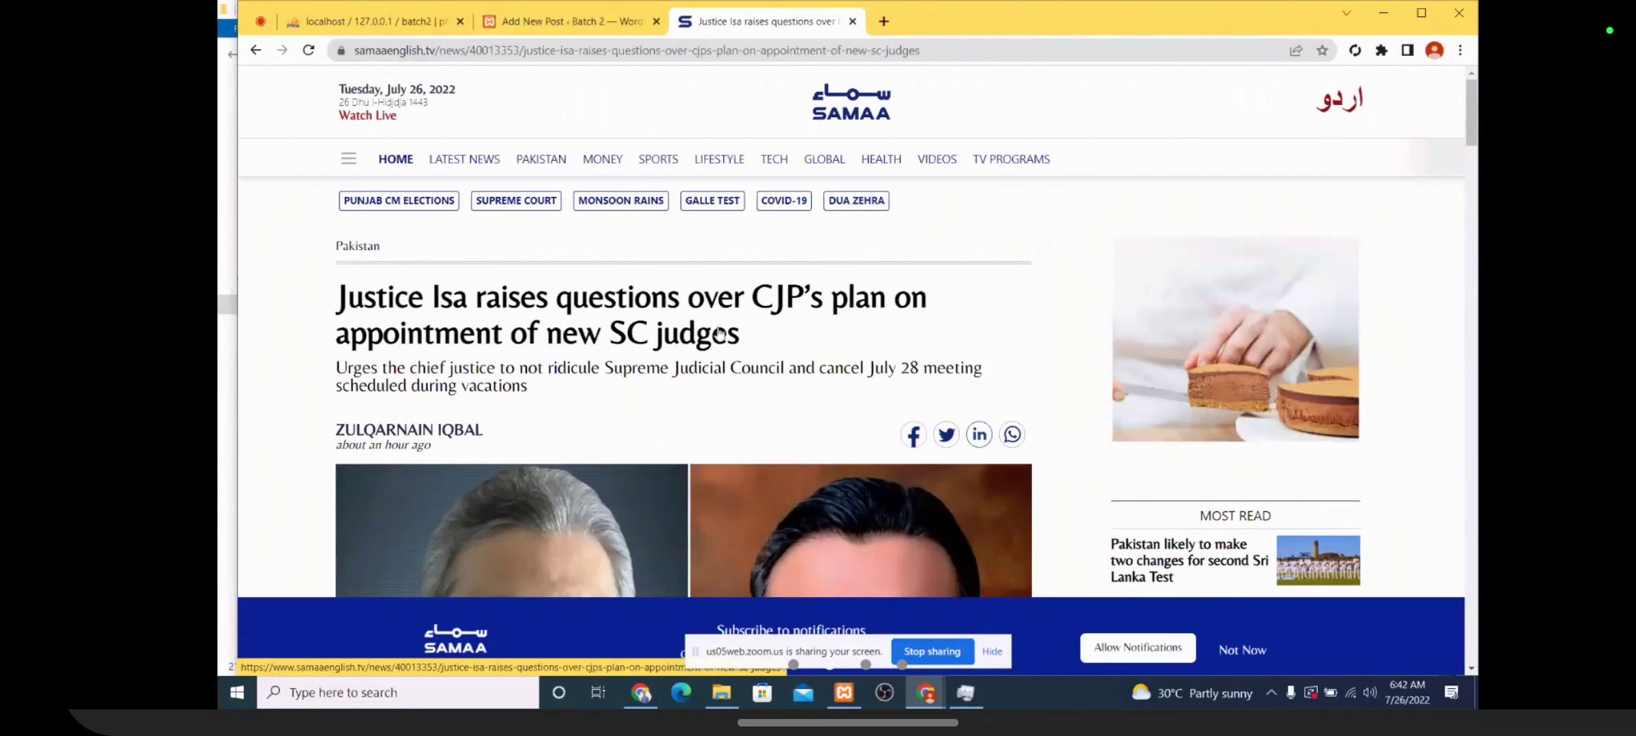
Copy the article's full headline and paste it as the title of the new WordPress post
left_click_drag(750, 339, 337, 296)
key("ctrl+c")
left_click(541, 28)
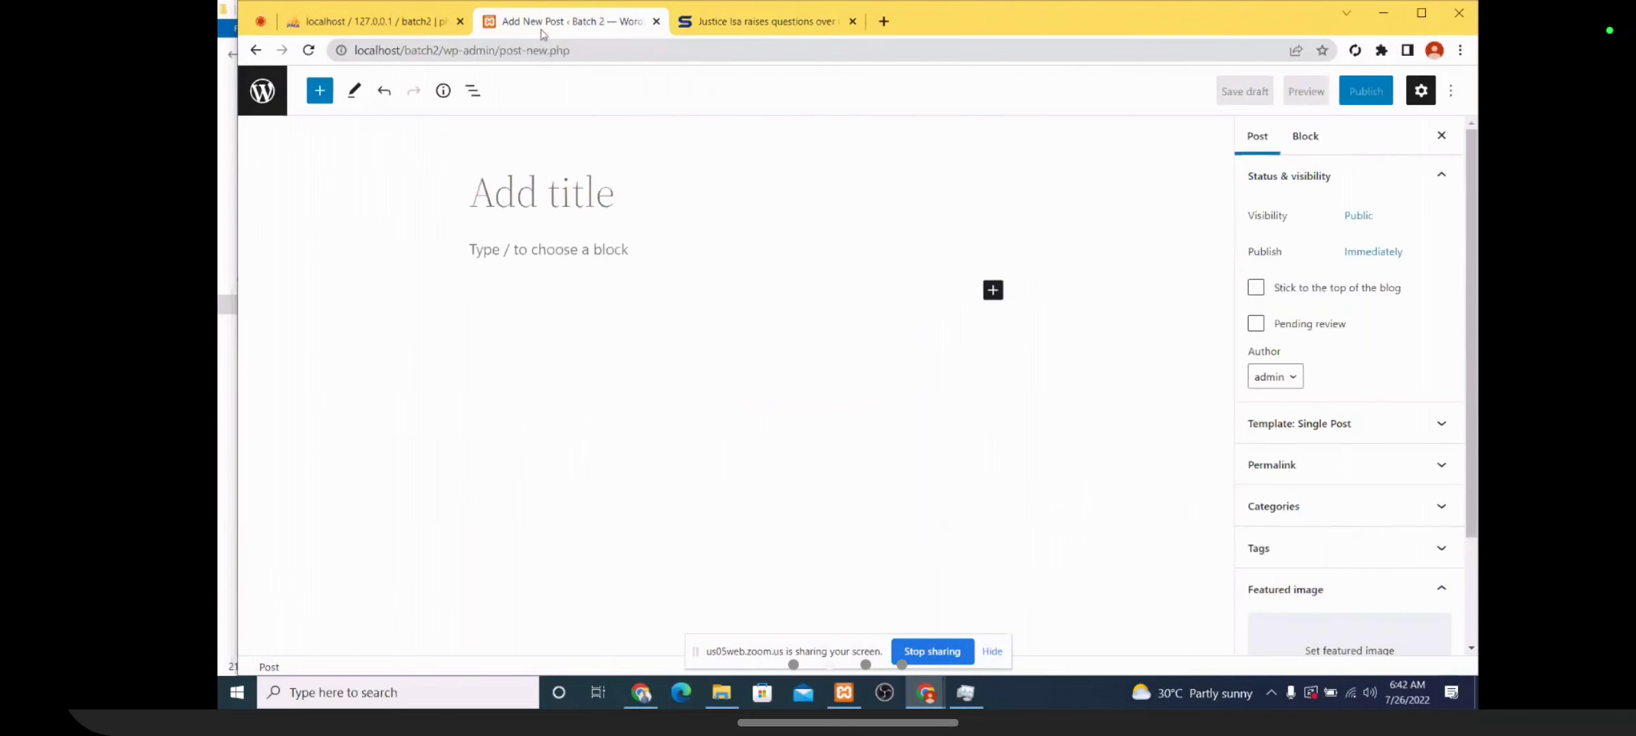
key("ctrl+v")
Copy the article text from the bold lead paragraph through the one ending "decided their successors" into the post body
left_click(756, 21)
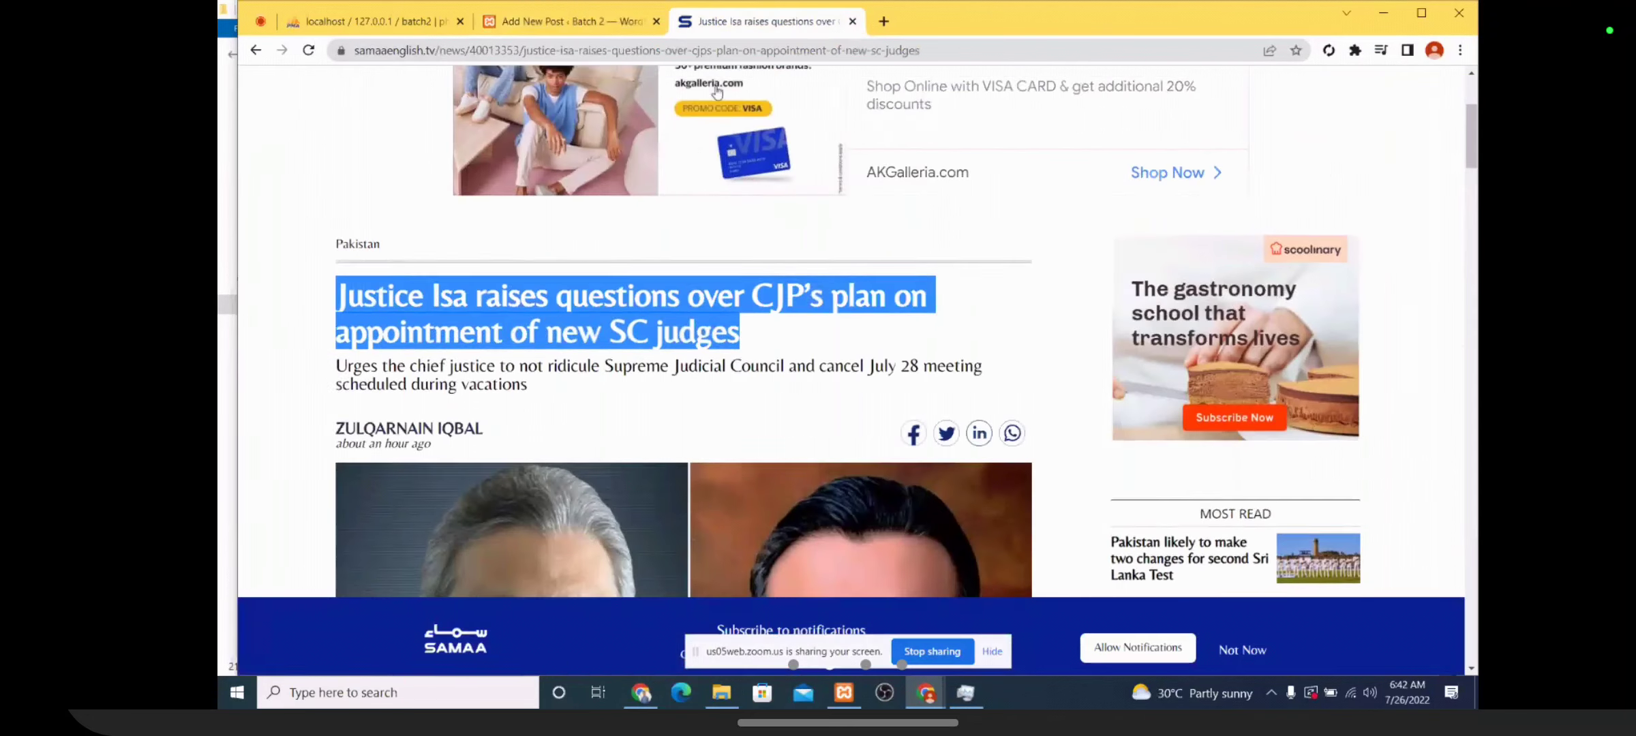
scroll(696, 143, "down", 2)
scroll(672, 118, "down", 7)
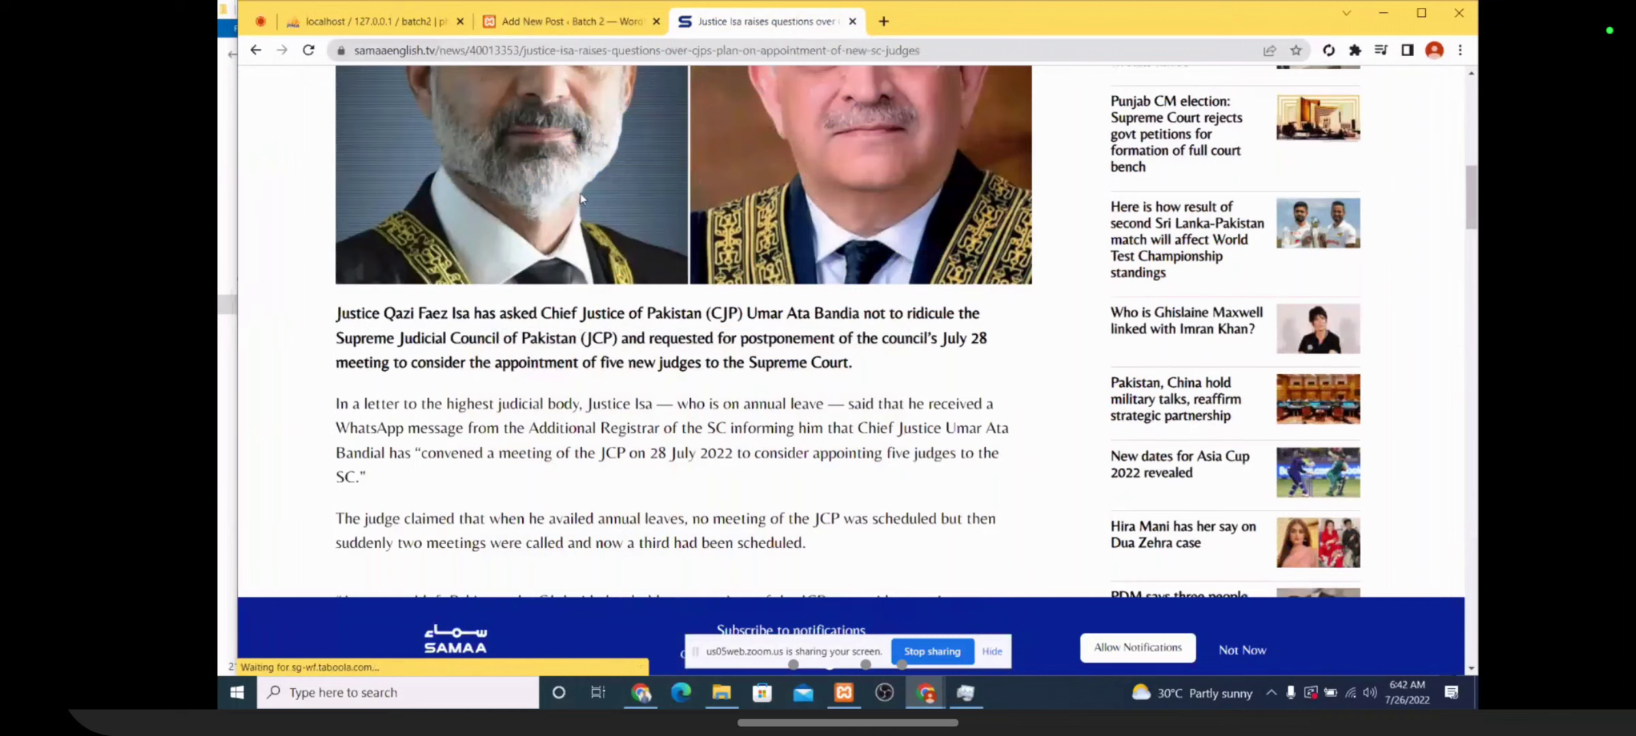
left_click_drag(336, 162, 858, 308)
scroll(548, 248, "down", 6)
scroll(616, 310, "down", 4)
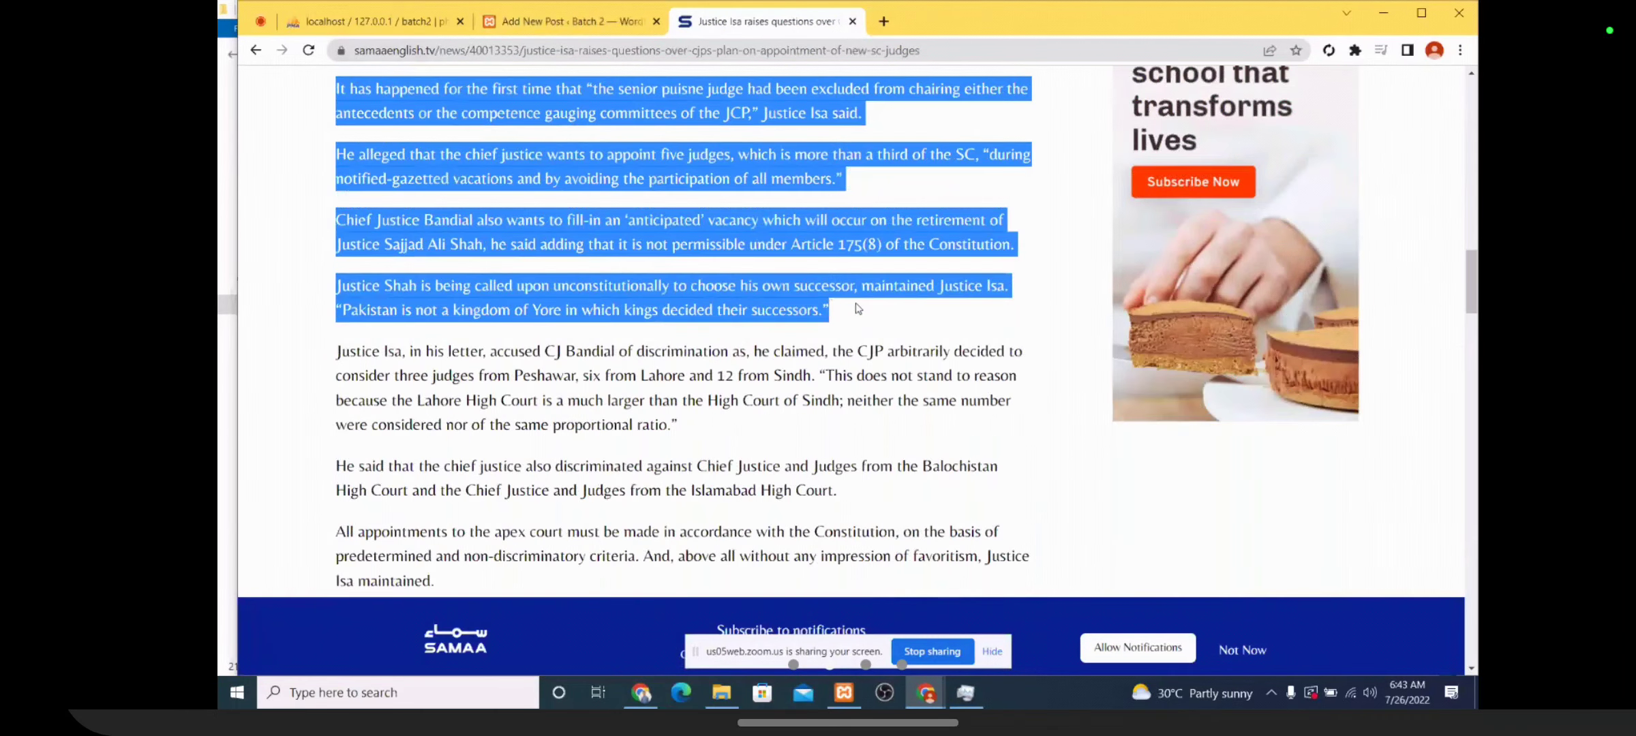
left_click(566, 21)
left_click(599, 317)
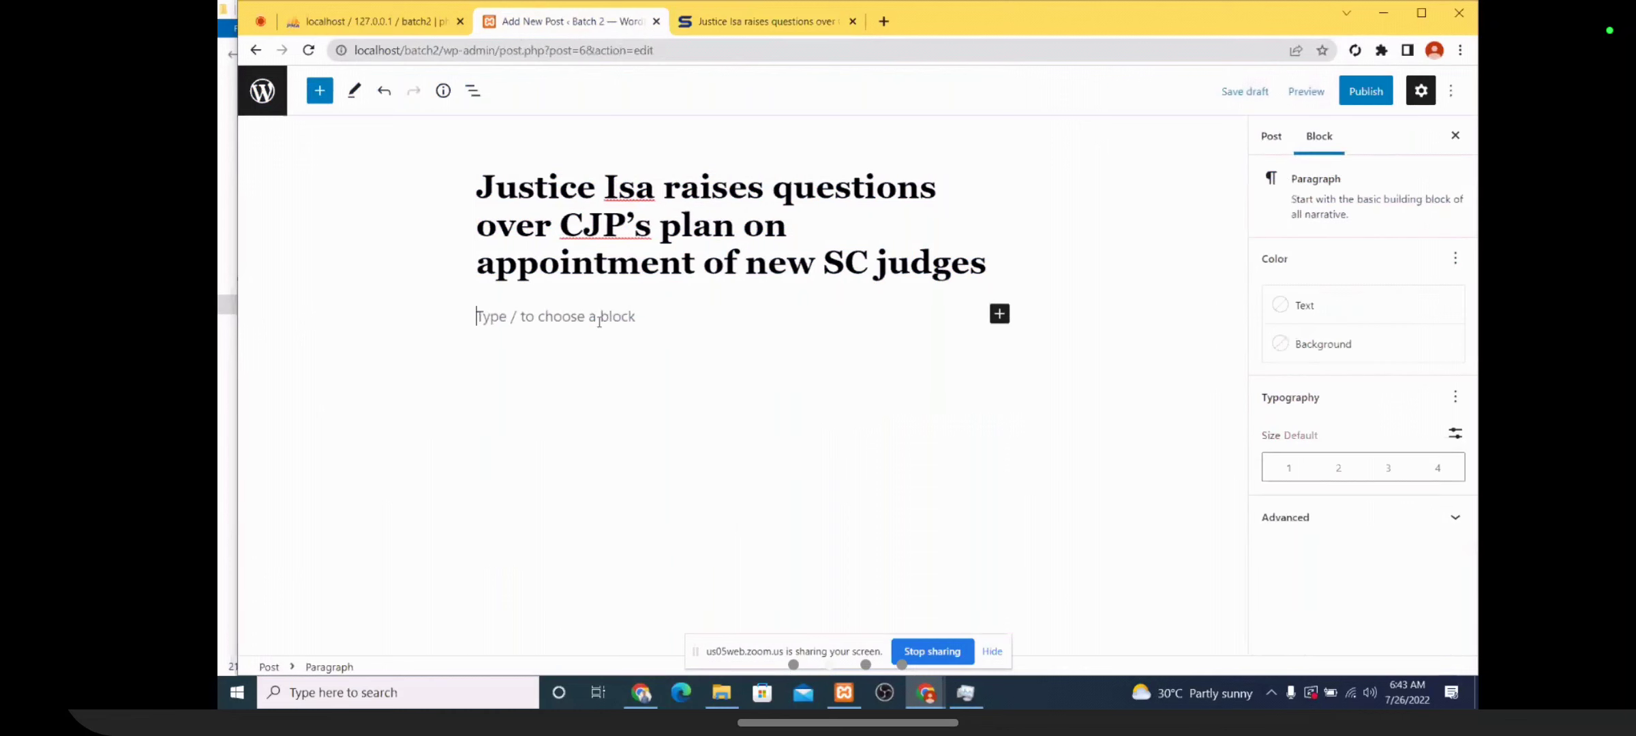
key("ctrl+v")
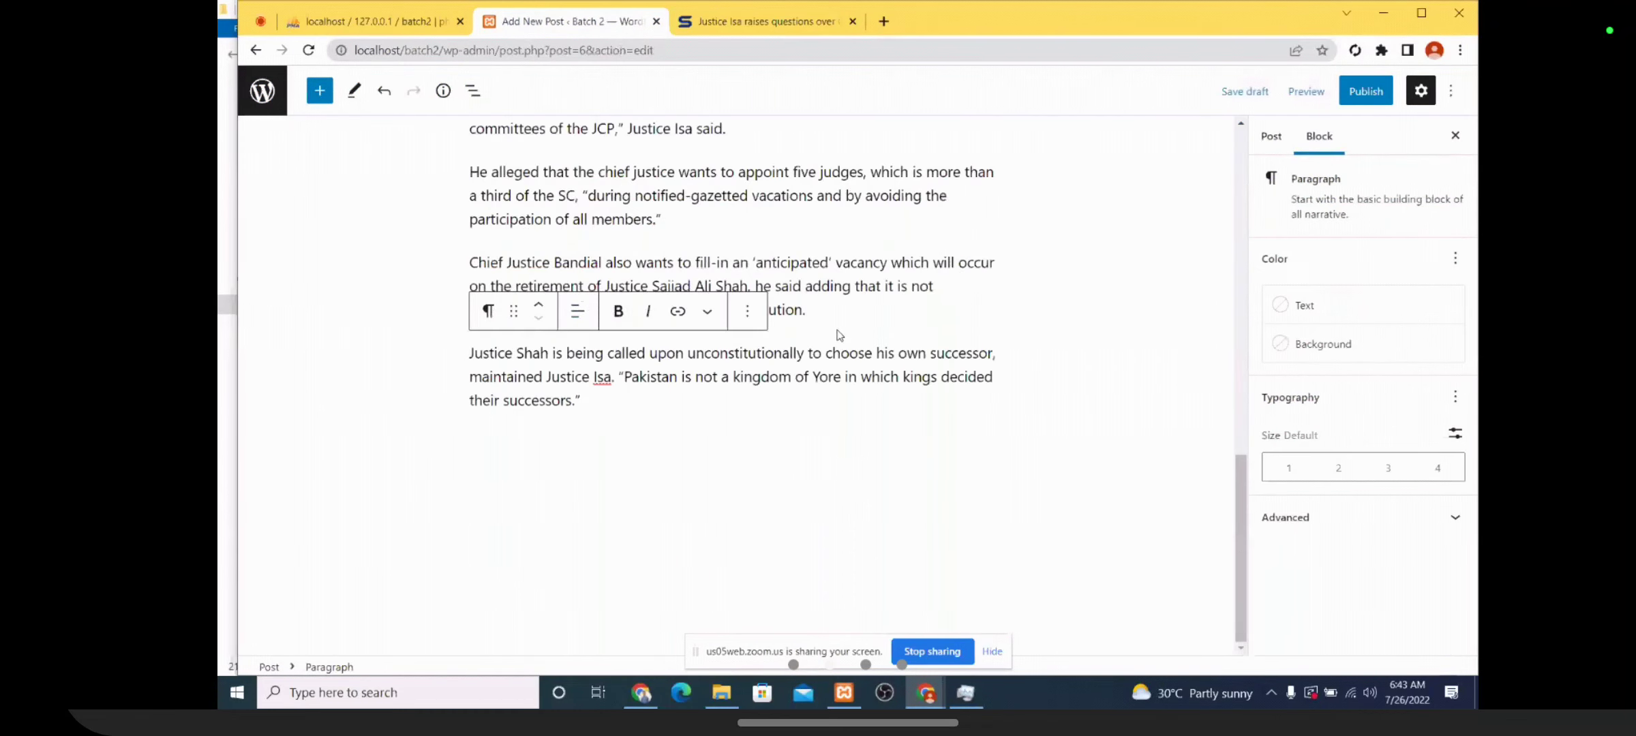
Review the pasted body text and open the featured image upload dialog from the post's settings
scroll(839, 334, "up", 10)
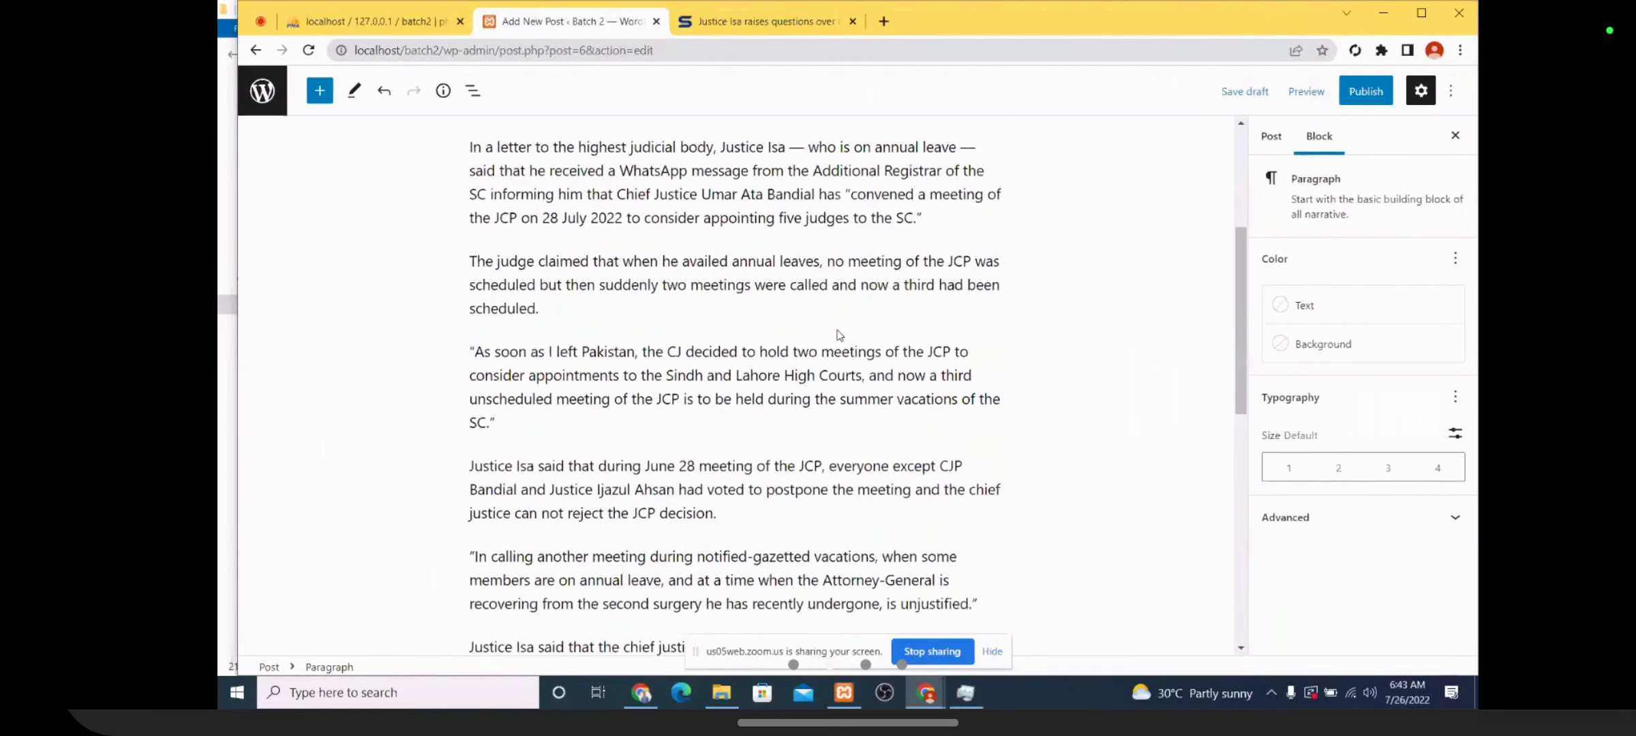
scroll(839, 335, "up", 4)
scroll(762, 310, "down", 1)
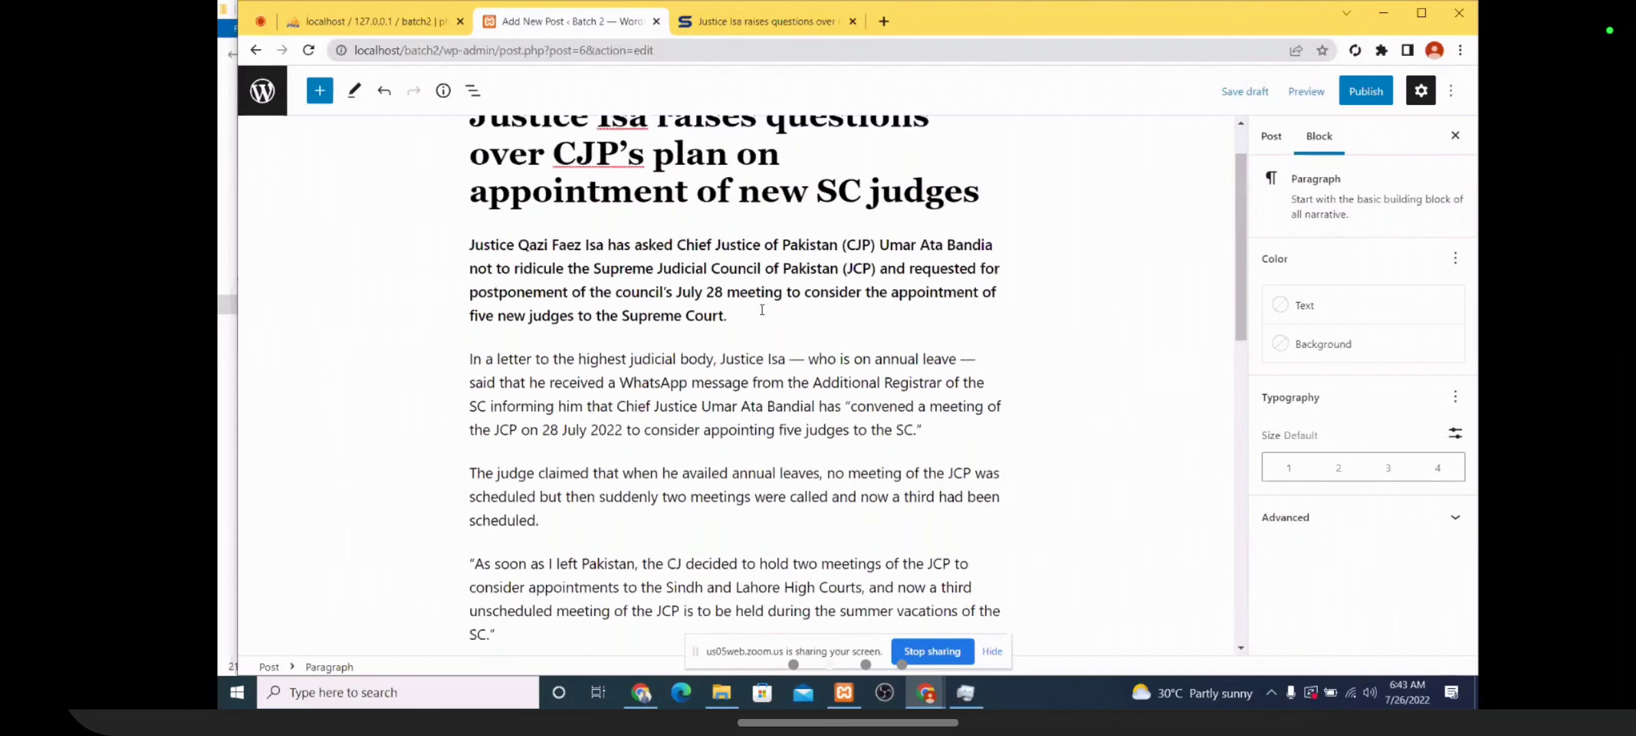
scroll(762, 311, "down", 2)
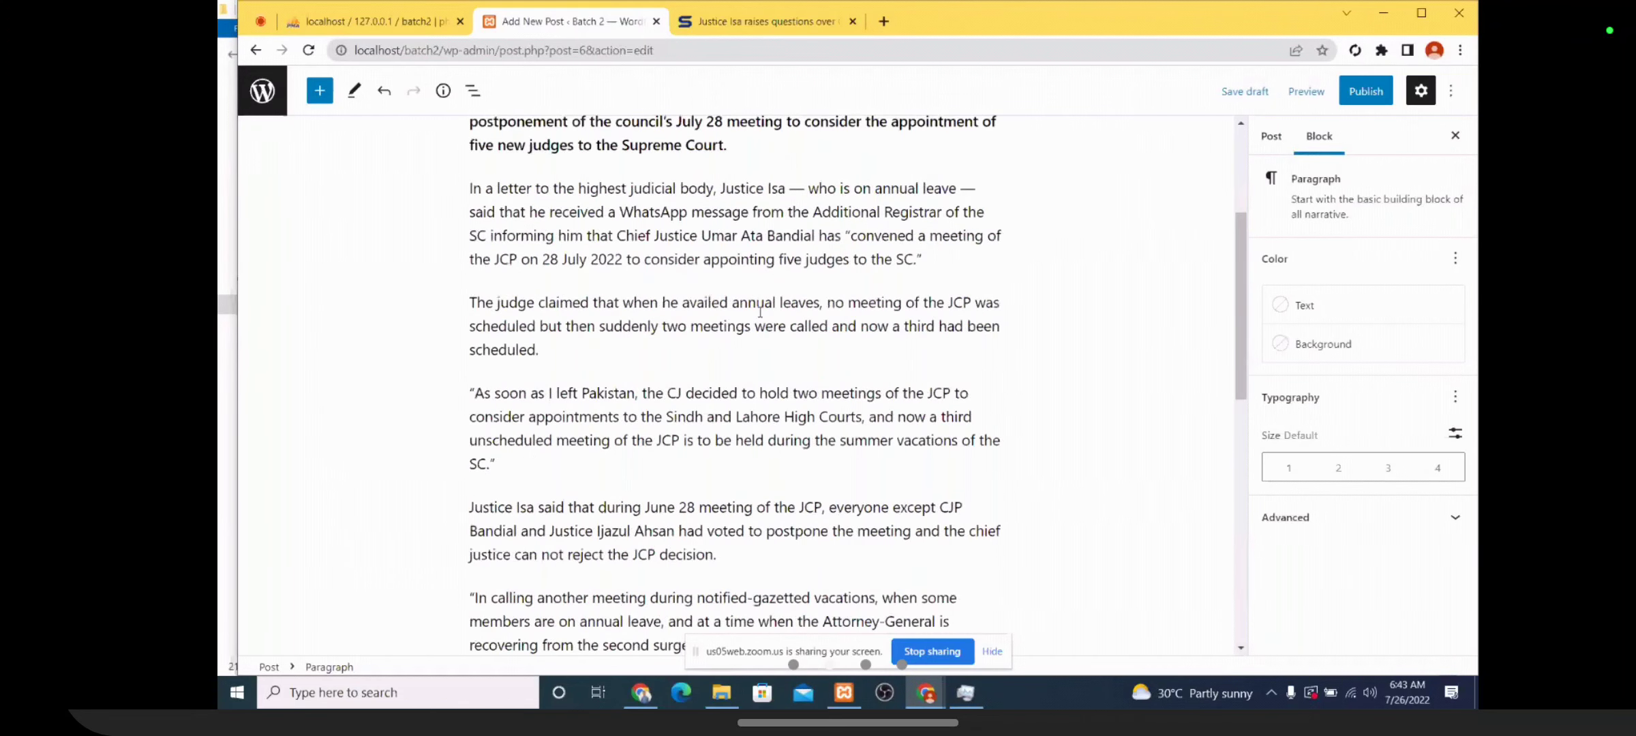
scroll(760, 312, "up", 3)
left_click(1270, 137)
scroll(1341, 304, "down", 1)
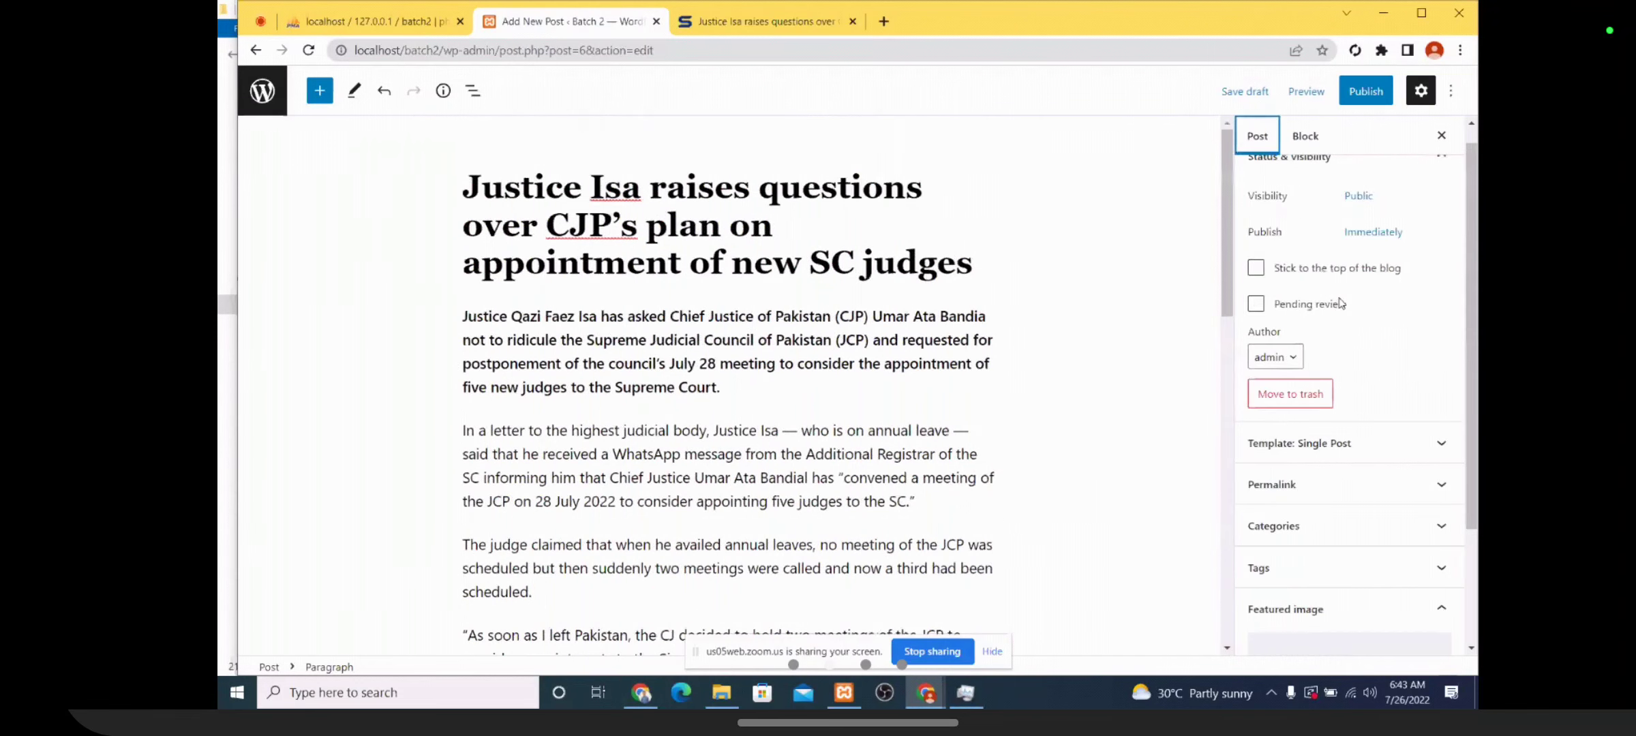
scroll(1340, 304, "down", 3)
left_click(1356, 514)
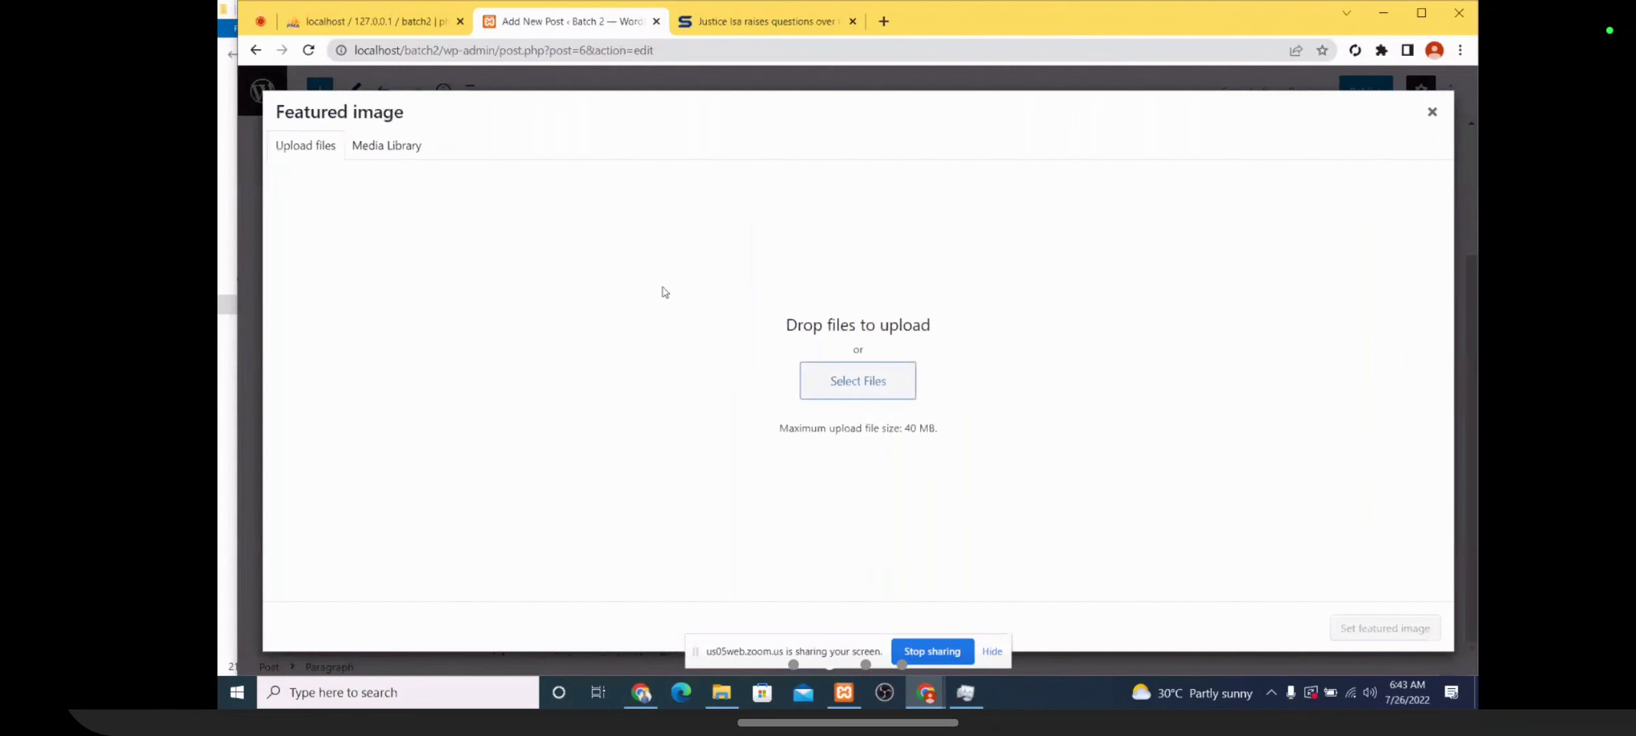
Save the news article's main photo to the Downloads folder as a JPEG image
left_click(772, 21)
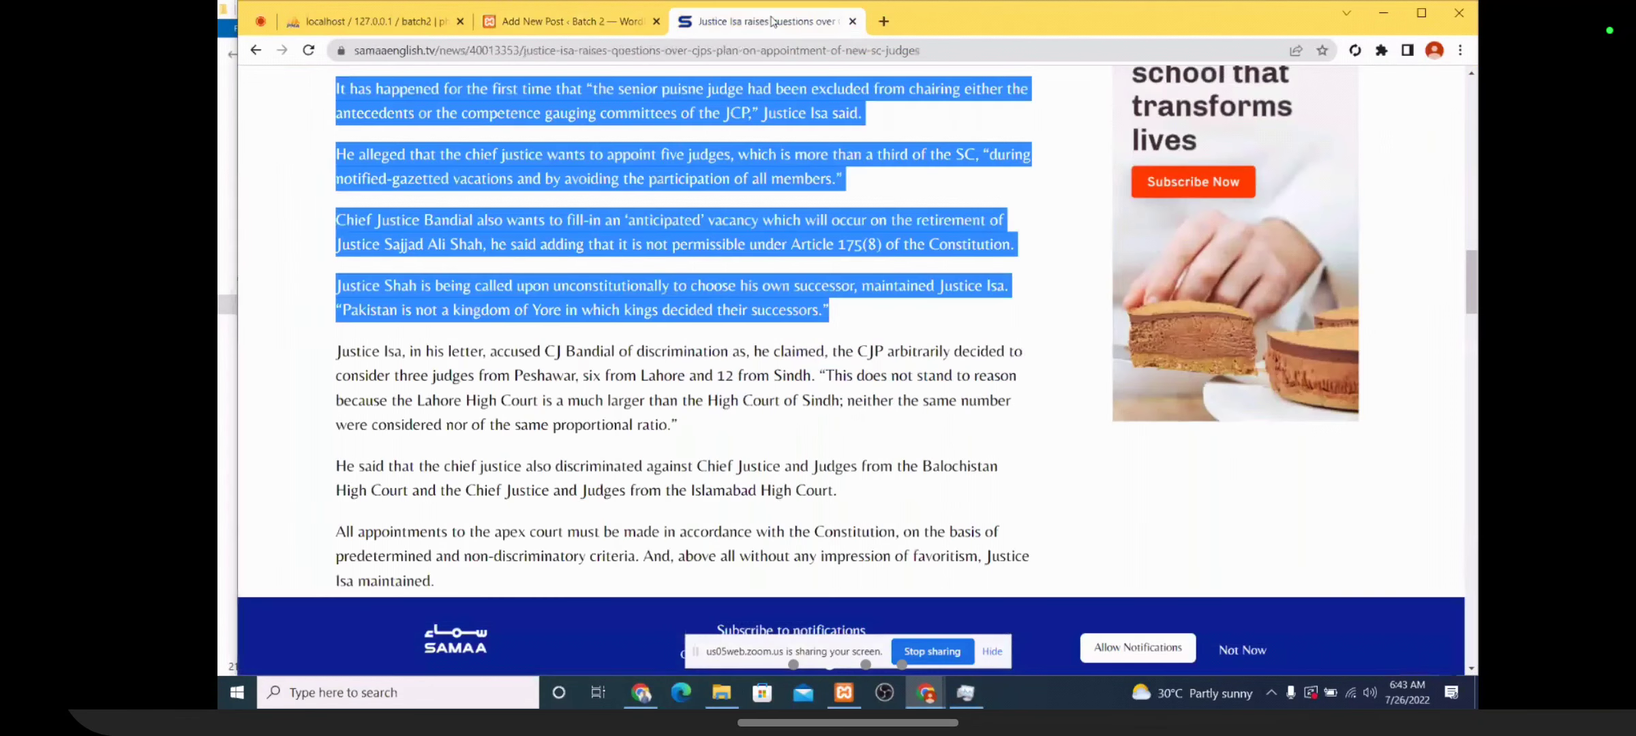
scroll(592, 263, "up", 5)
scroll(592, 262, "up", 6)
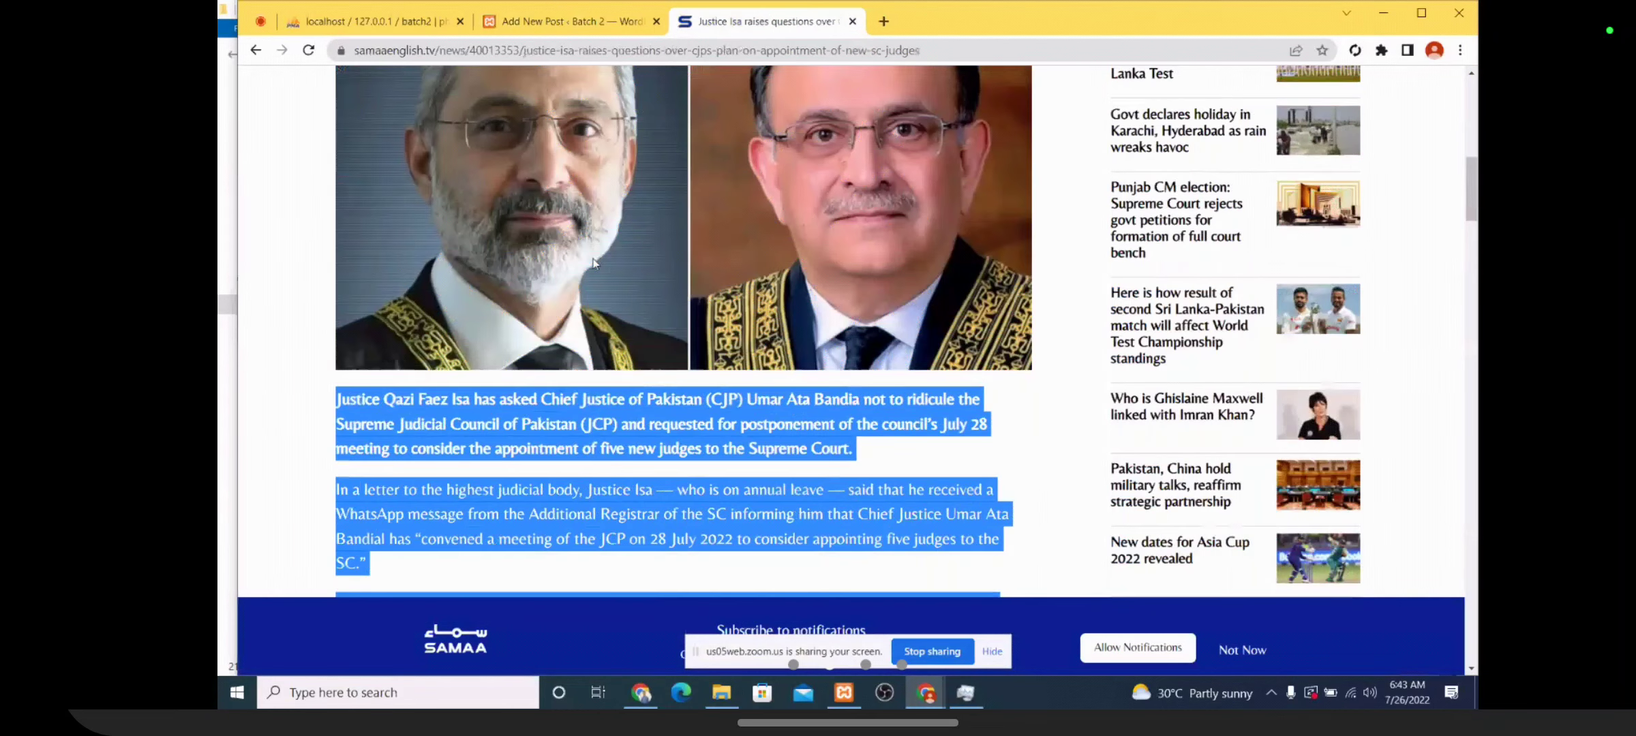
scroll(592, 263, "up", 4)
right_click(592, 262)
left_click(645, 291)
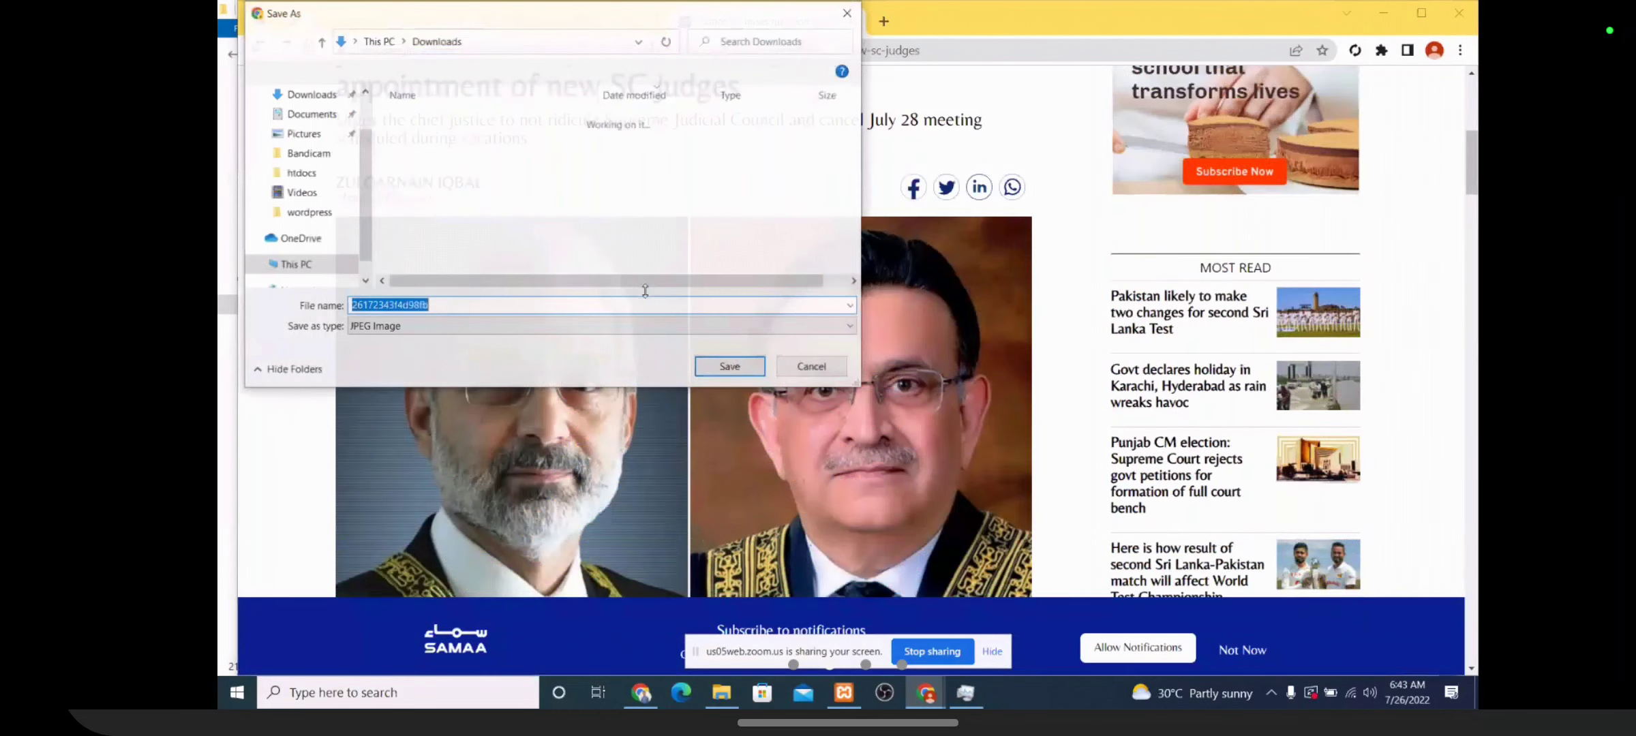
key("Return")
Upload the downloaded 26172343f4d98fb.jpg to the media library and set it as the post's featured image
left_click(580, 23)
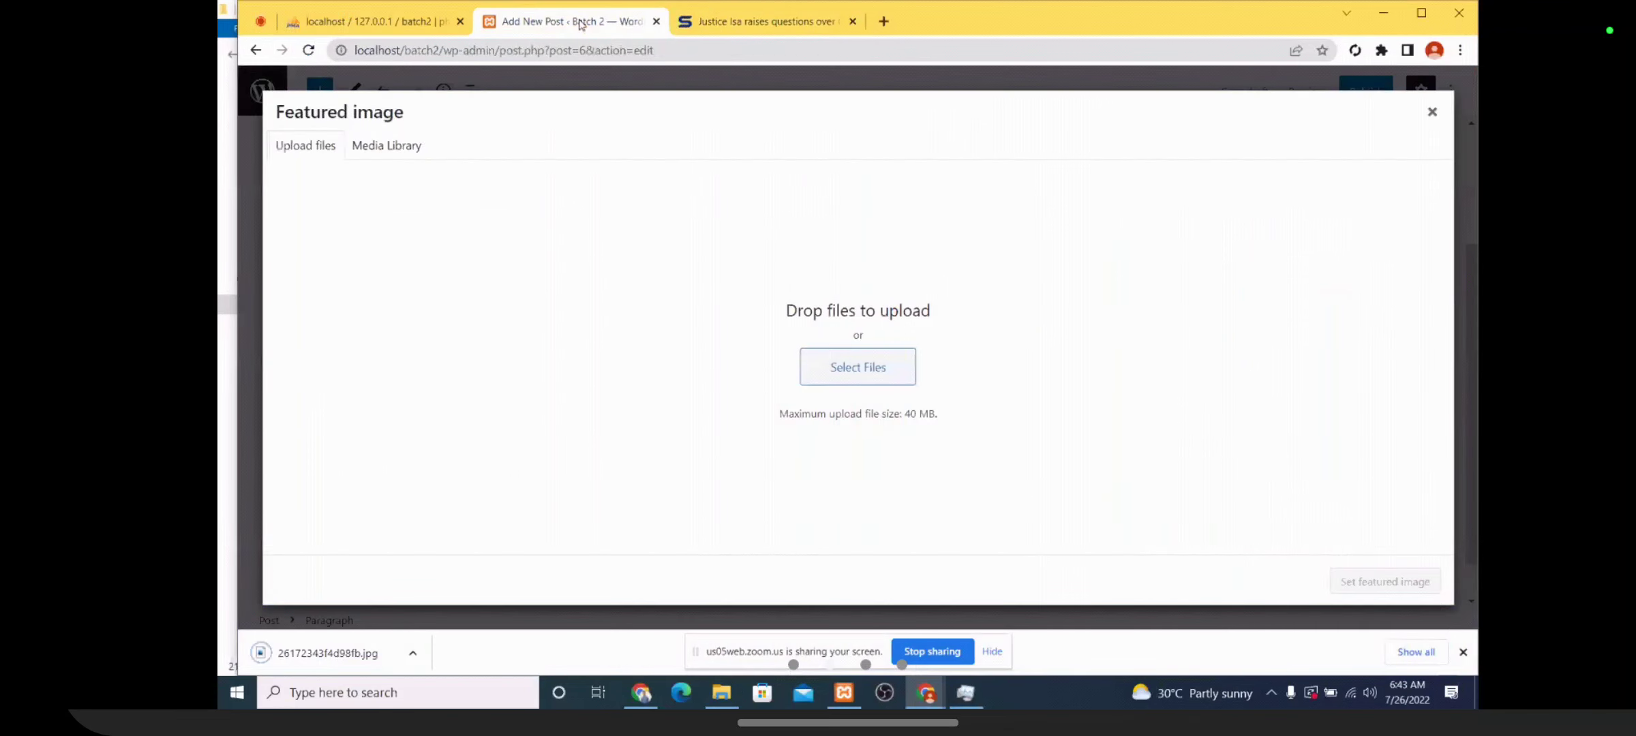
left_click_drag(327, 653, 756, 381)
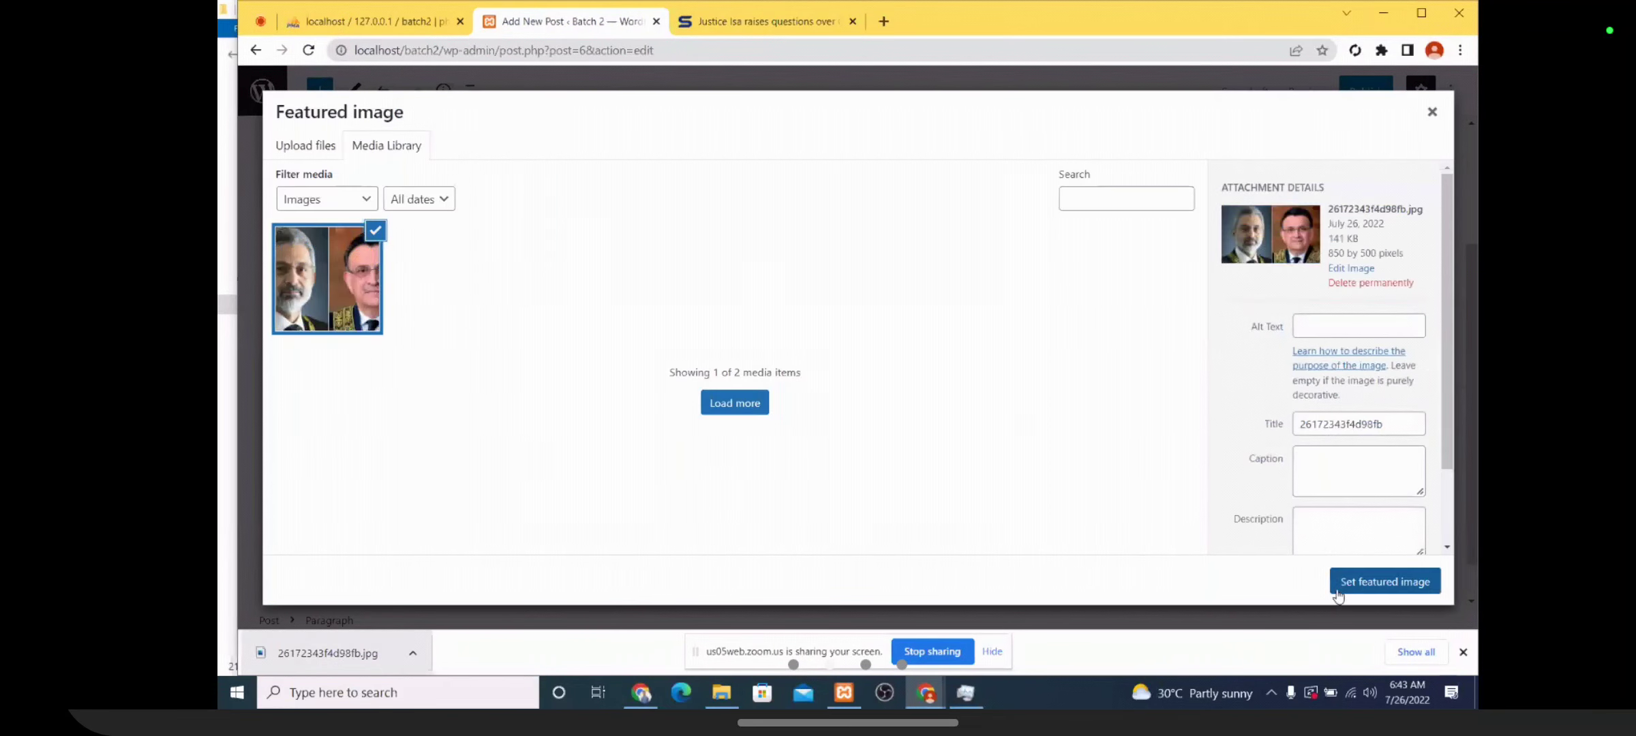
left_click(1385, 582)
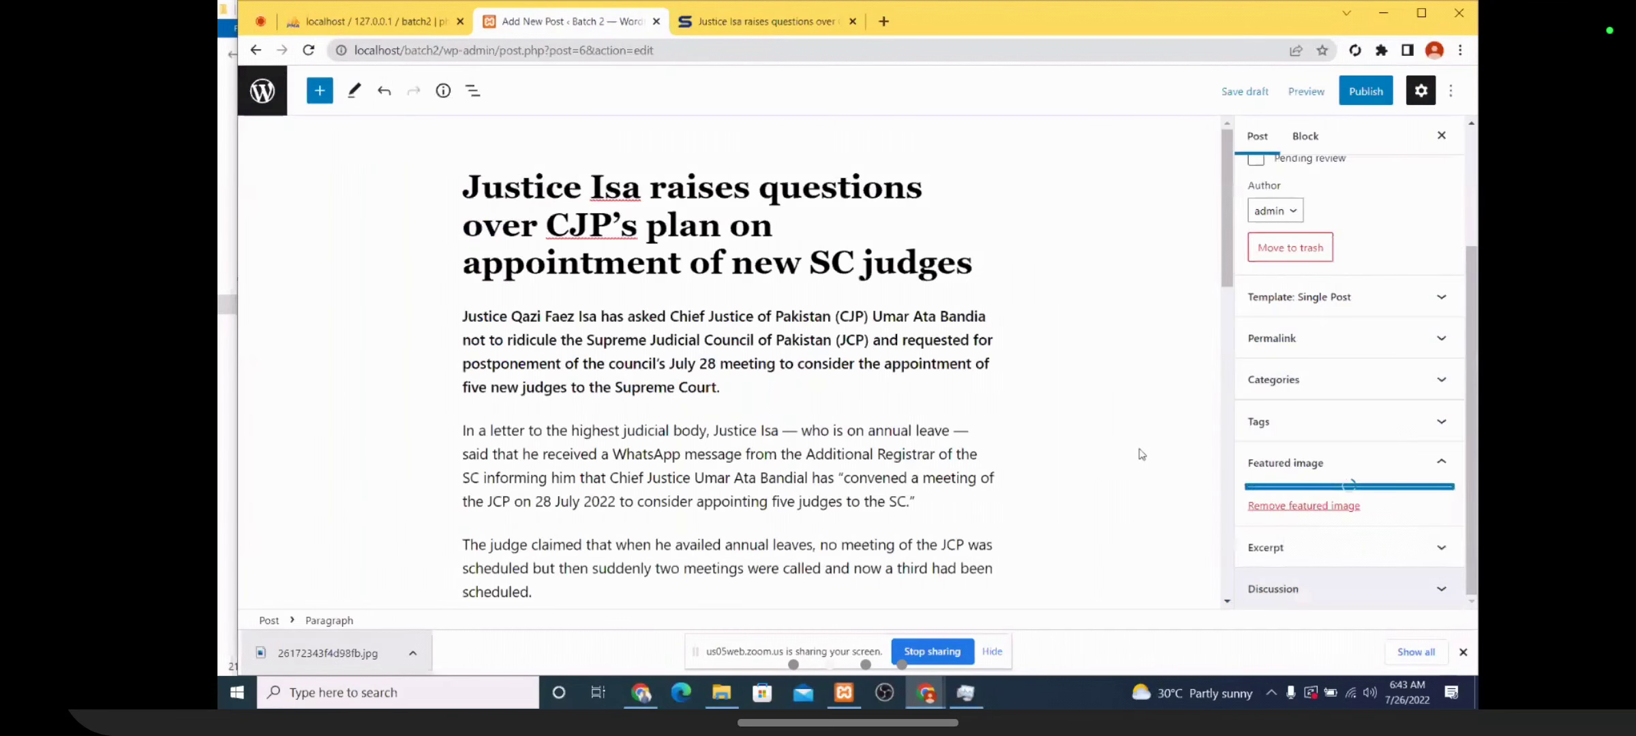
Publish the post and close the publishing confirmation
left_click(1365, 90)
left_click(1313, 91)
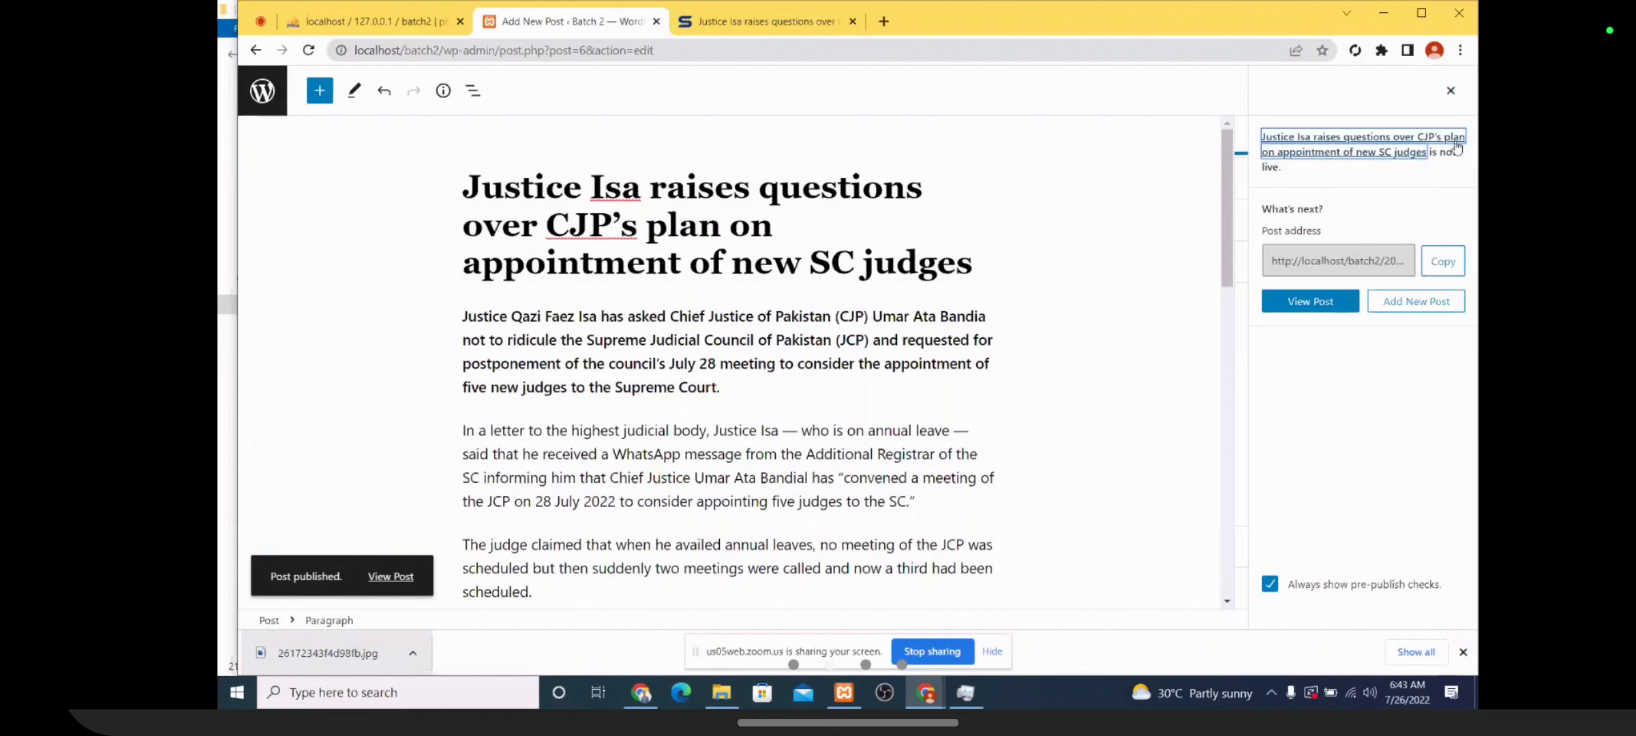
left_click(1450, 92)
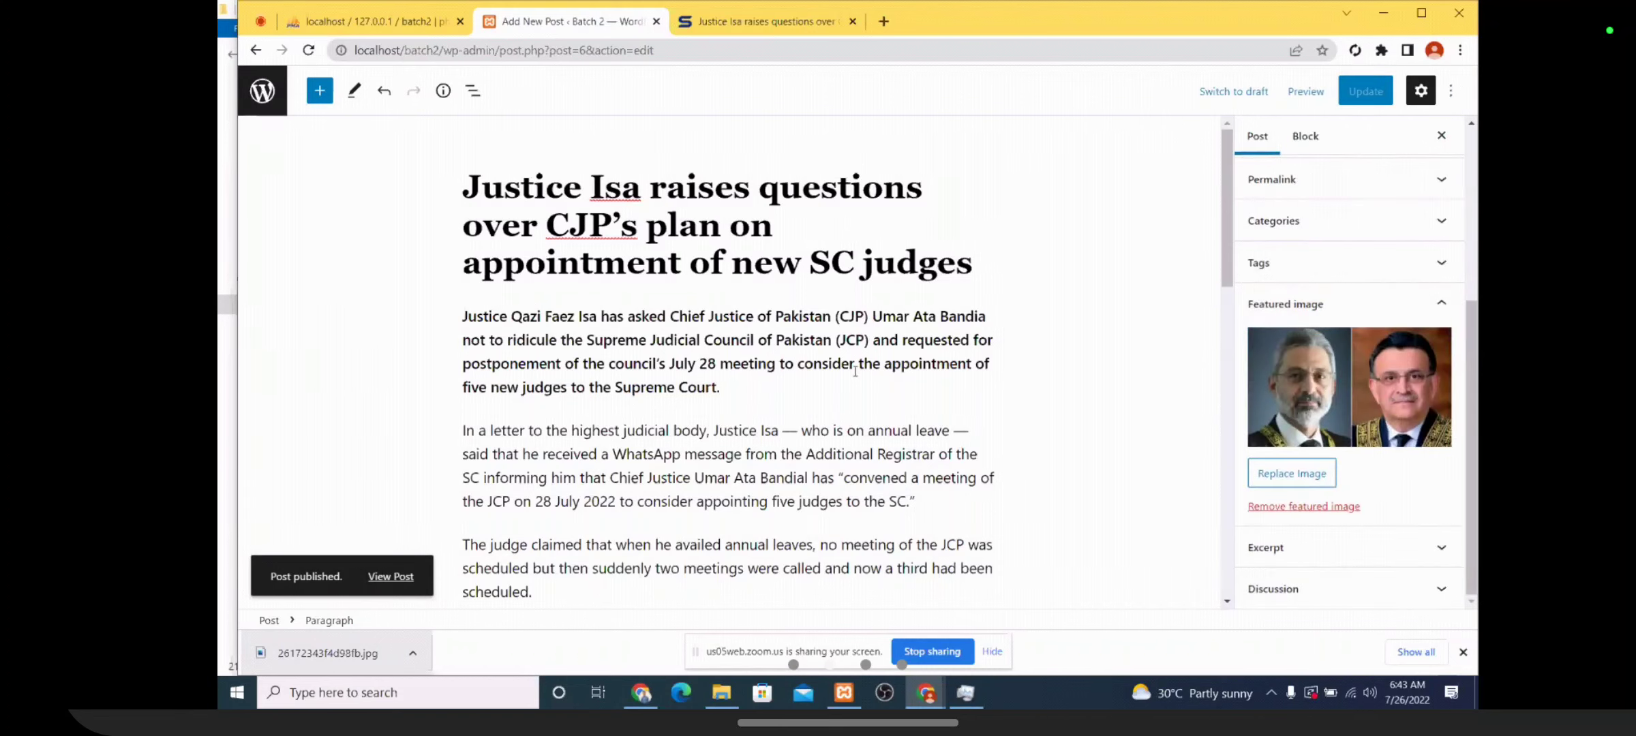
Examine the block settings of the paragraph beginning "In a letter to the highest judicial body"
scroll(855, 370, "down", 3)
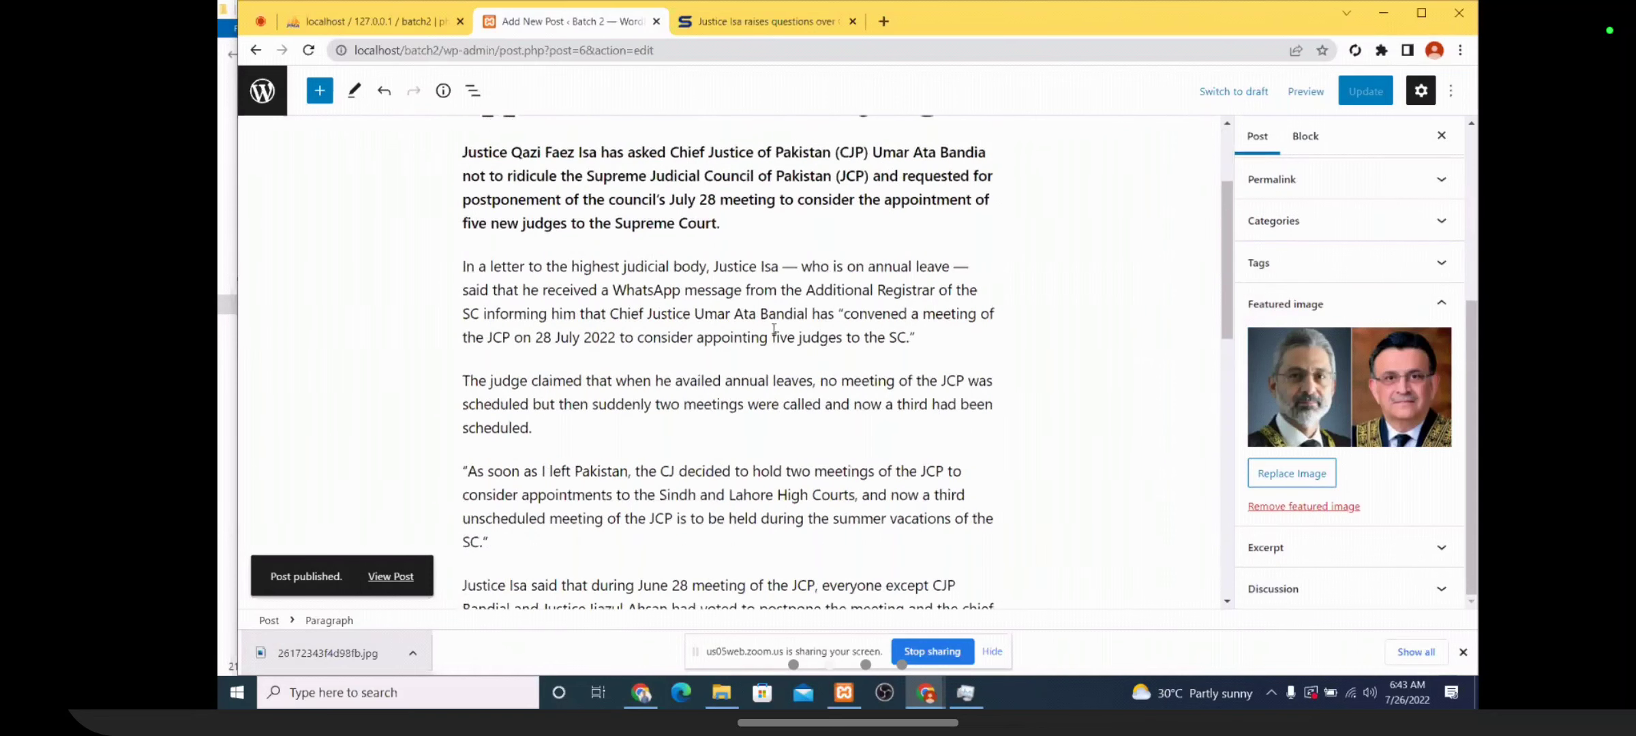
left_click(782, 299)
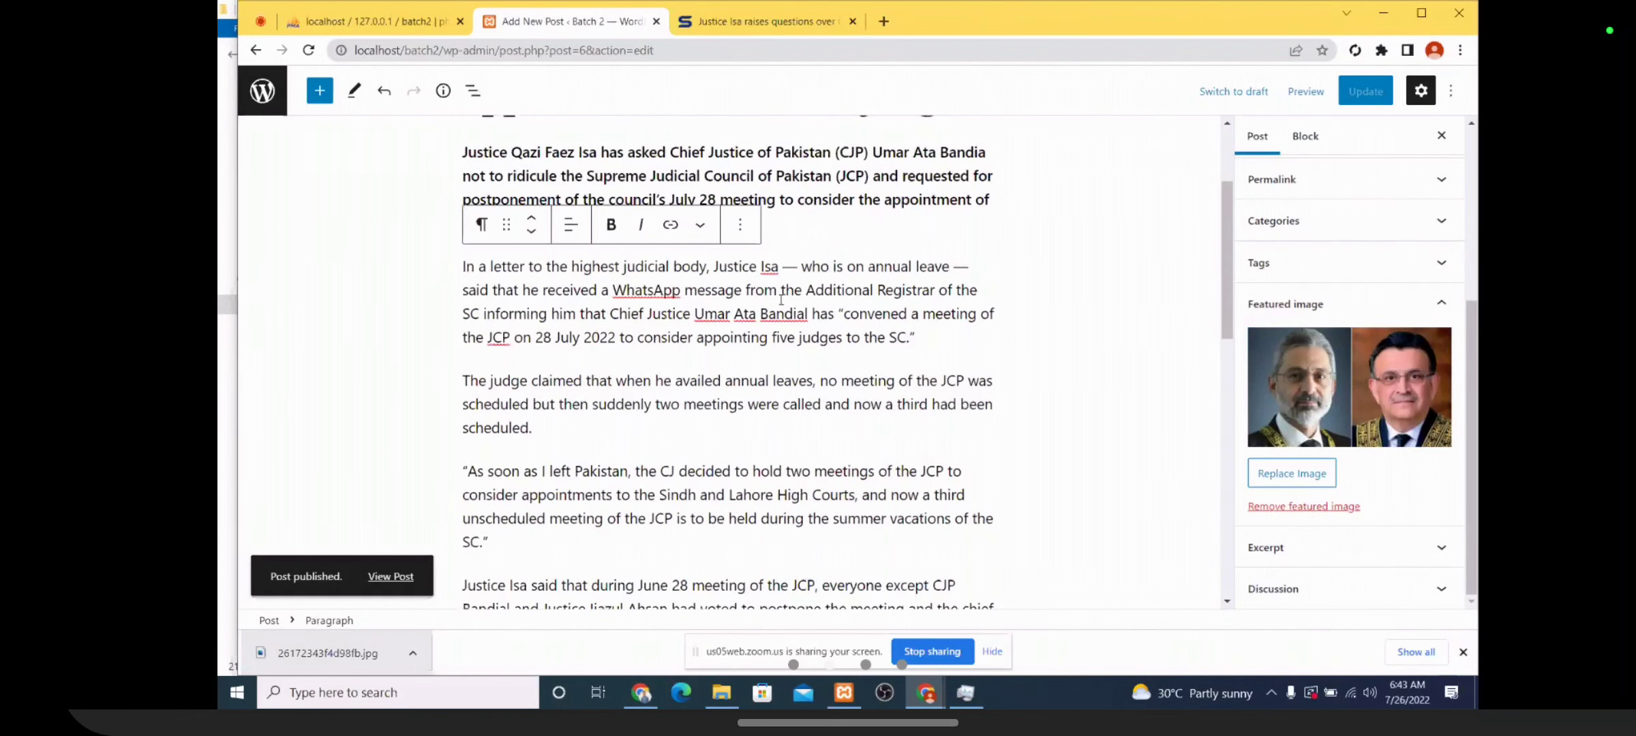
left_click(1314, 139)
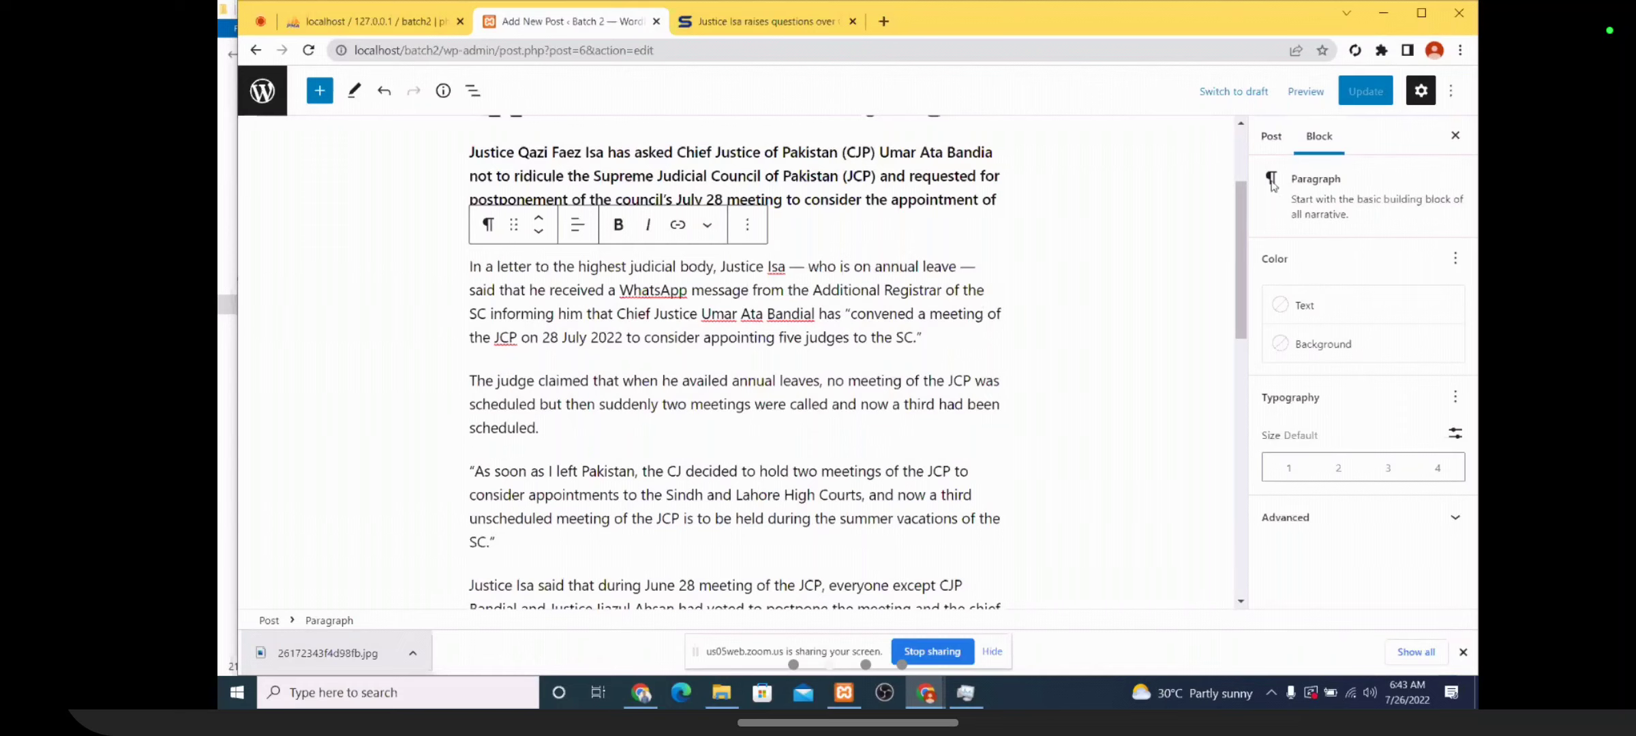
double_click(1310, 180)
triple_click(832, 289)
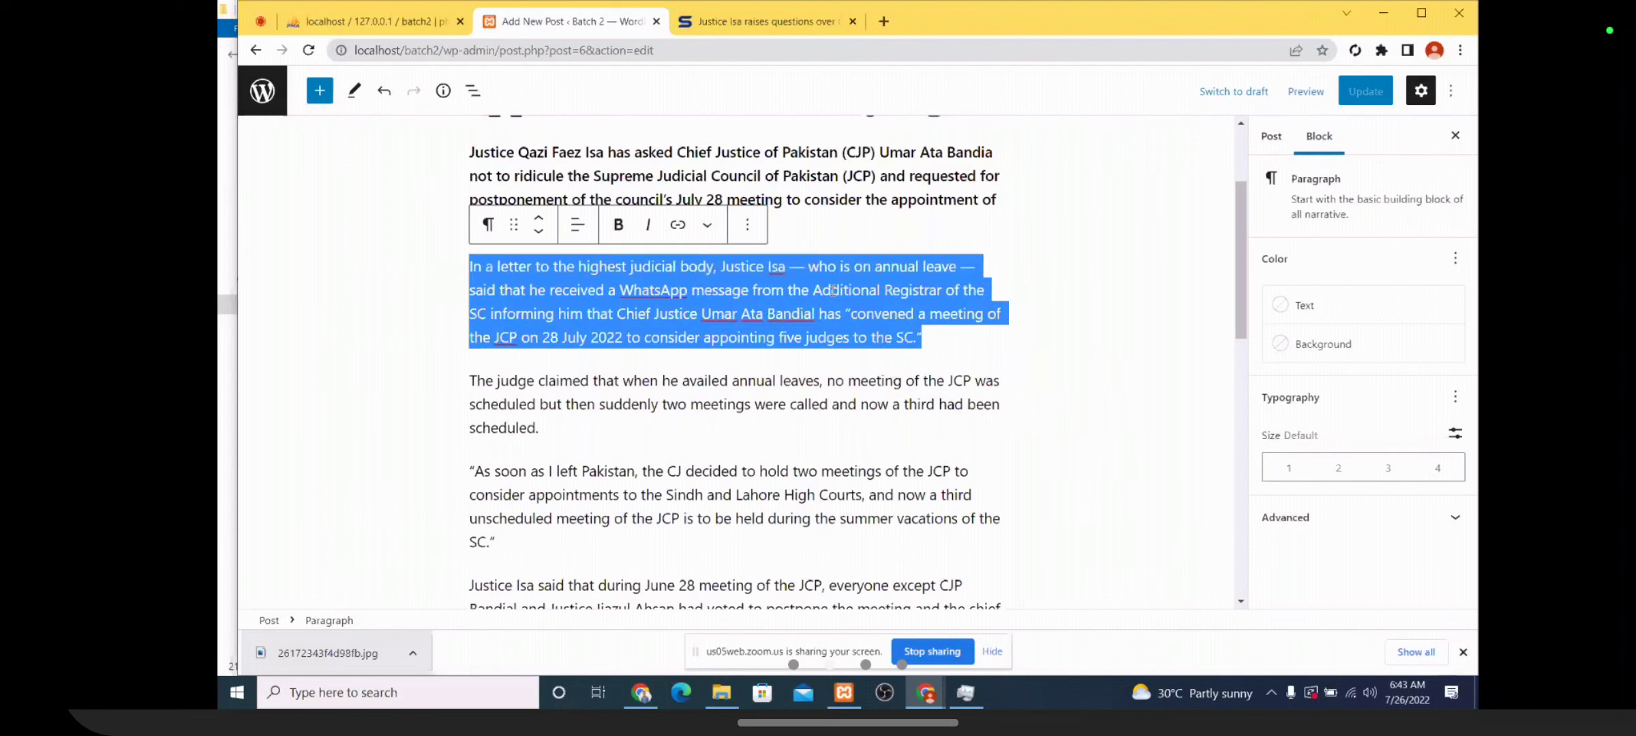
double_click(1315, 180)
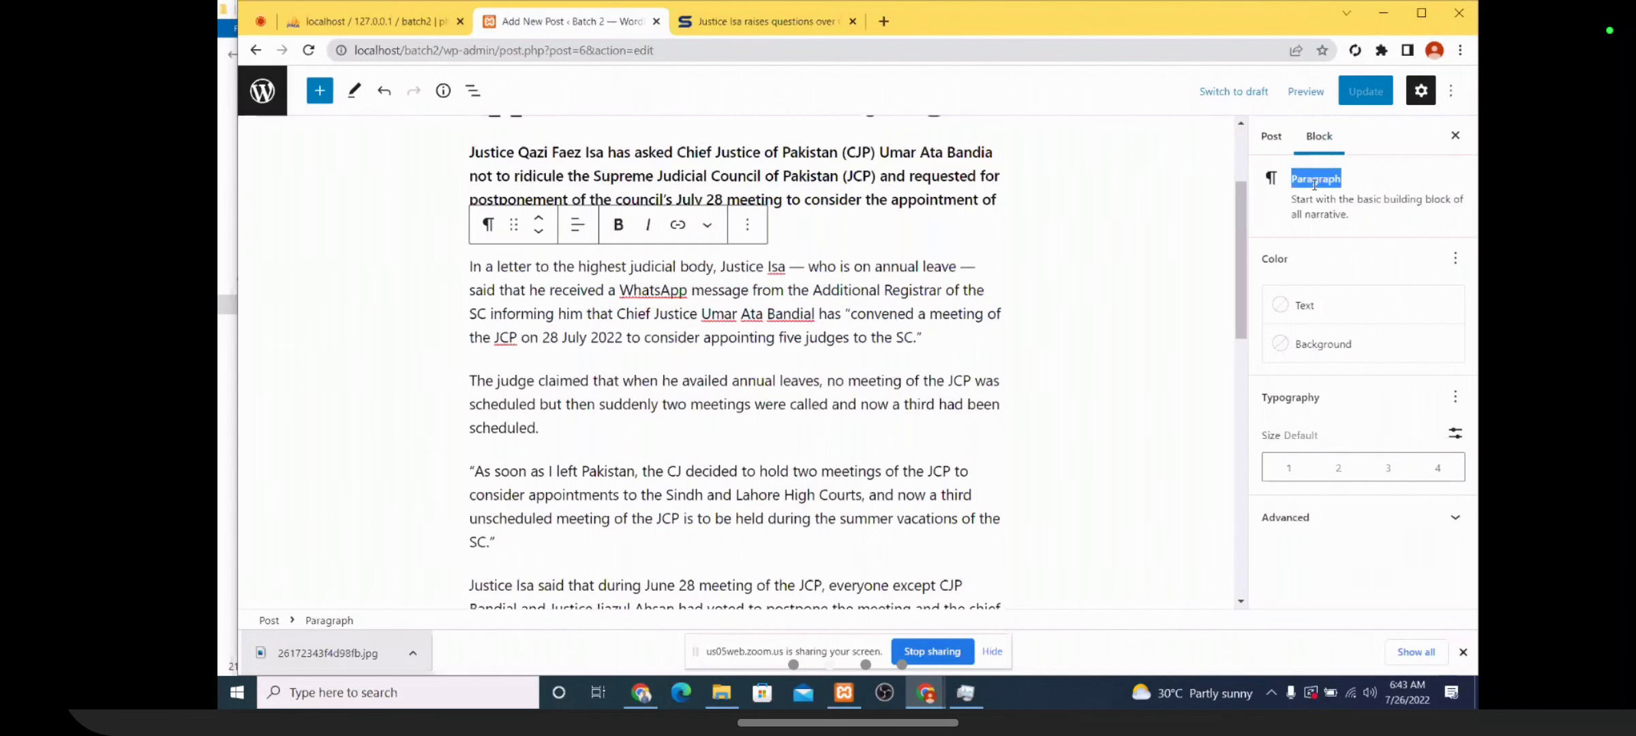
triple_click(880, 278)
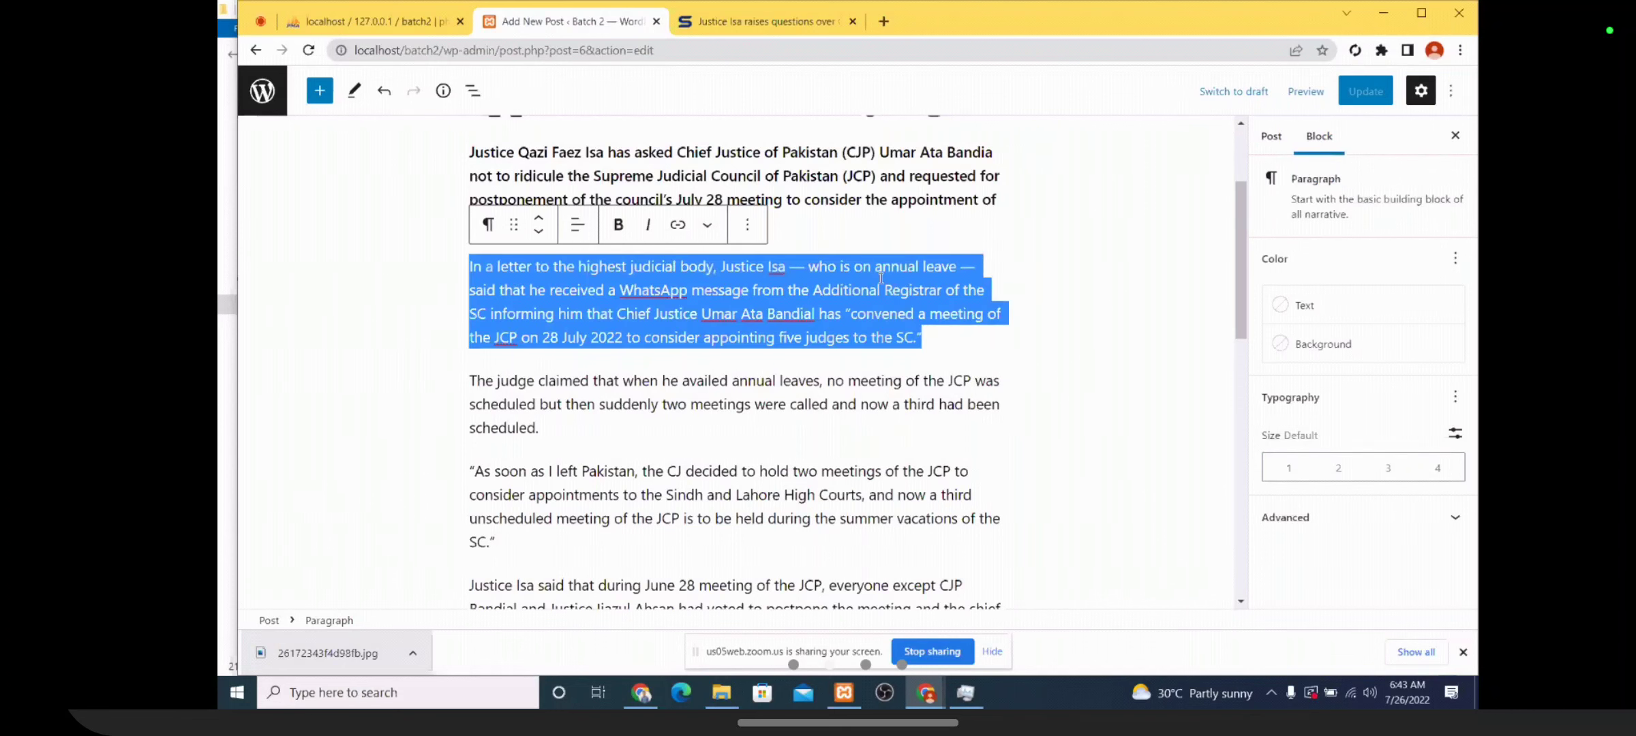
left_click(1024, 312)
triple_click(904, 304)
left_click(1091, 326)
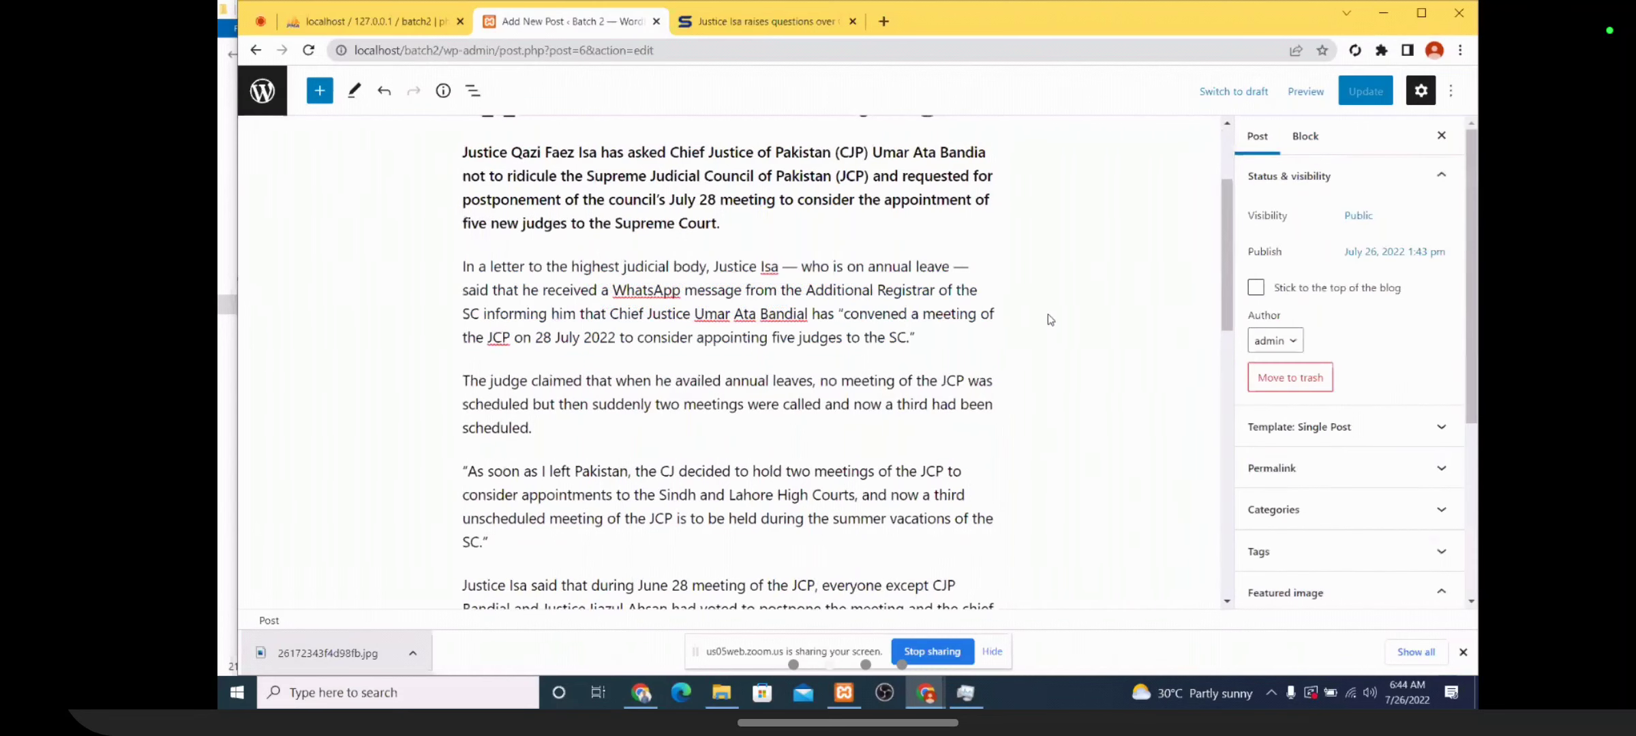
Set the text color of the paragraph beginning "In a letter to the highest judicial body" to the theme's dark teal Primary (1A4548)
left_click(943, 290)
left_click(920, 339)
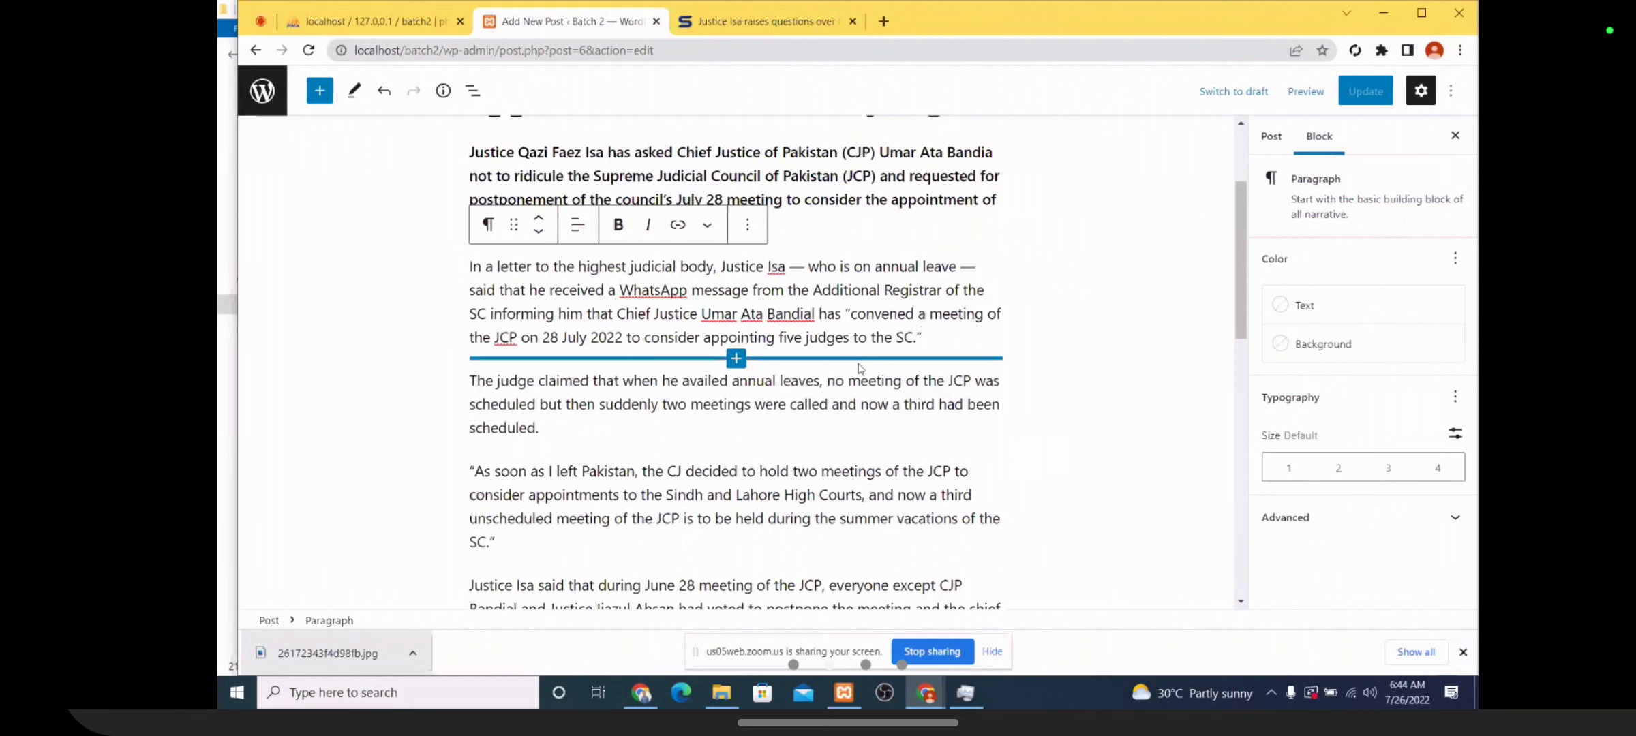
left_click_drag(920, 337, 421, 272)
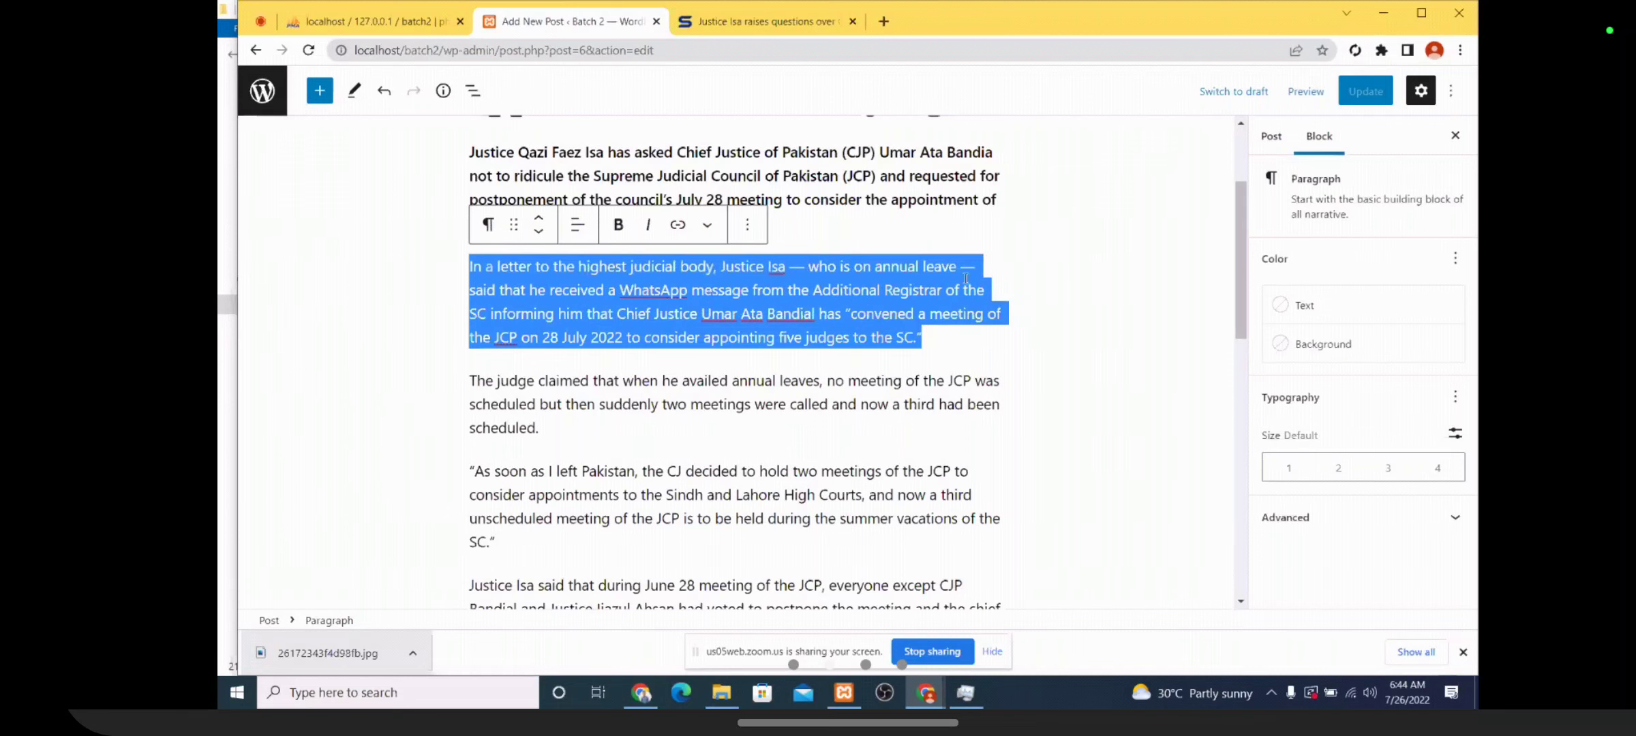
triple_click(925, 300)
triple_click(816, 289)
triple_click(880, 291)
left_click(1278, 308)
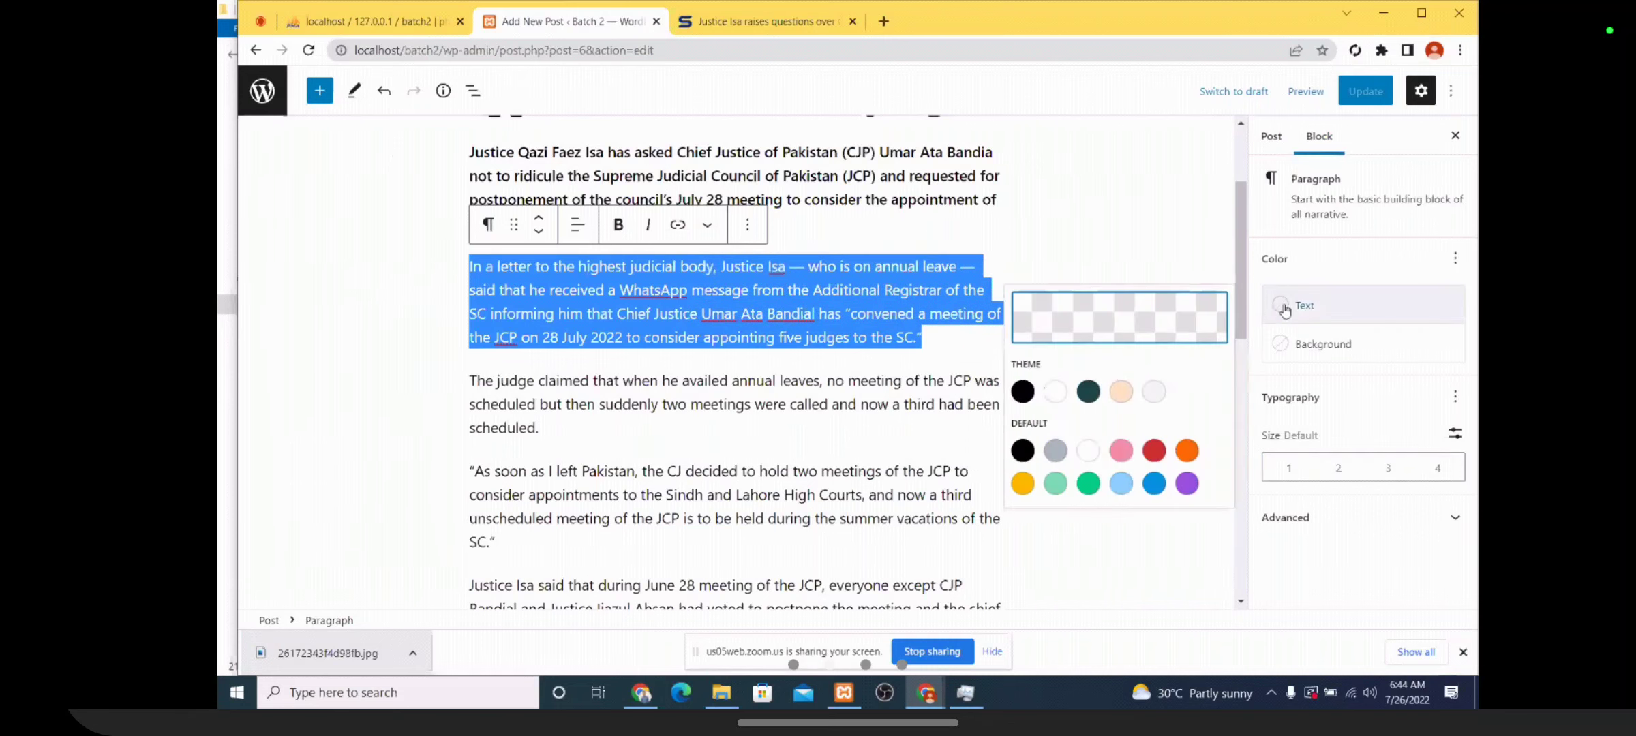
left_click(1088, 393)
left_click(918, 314)
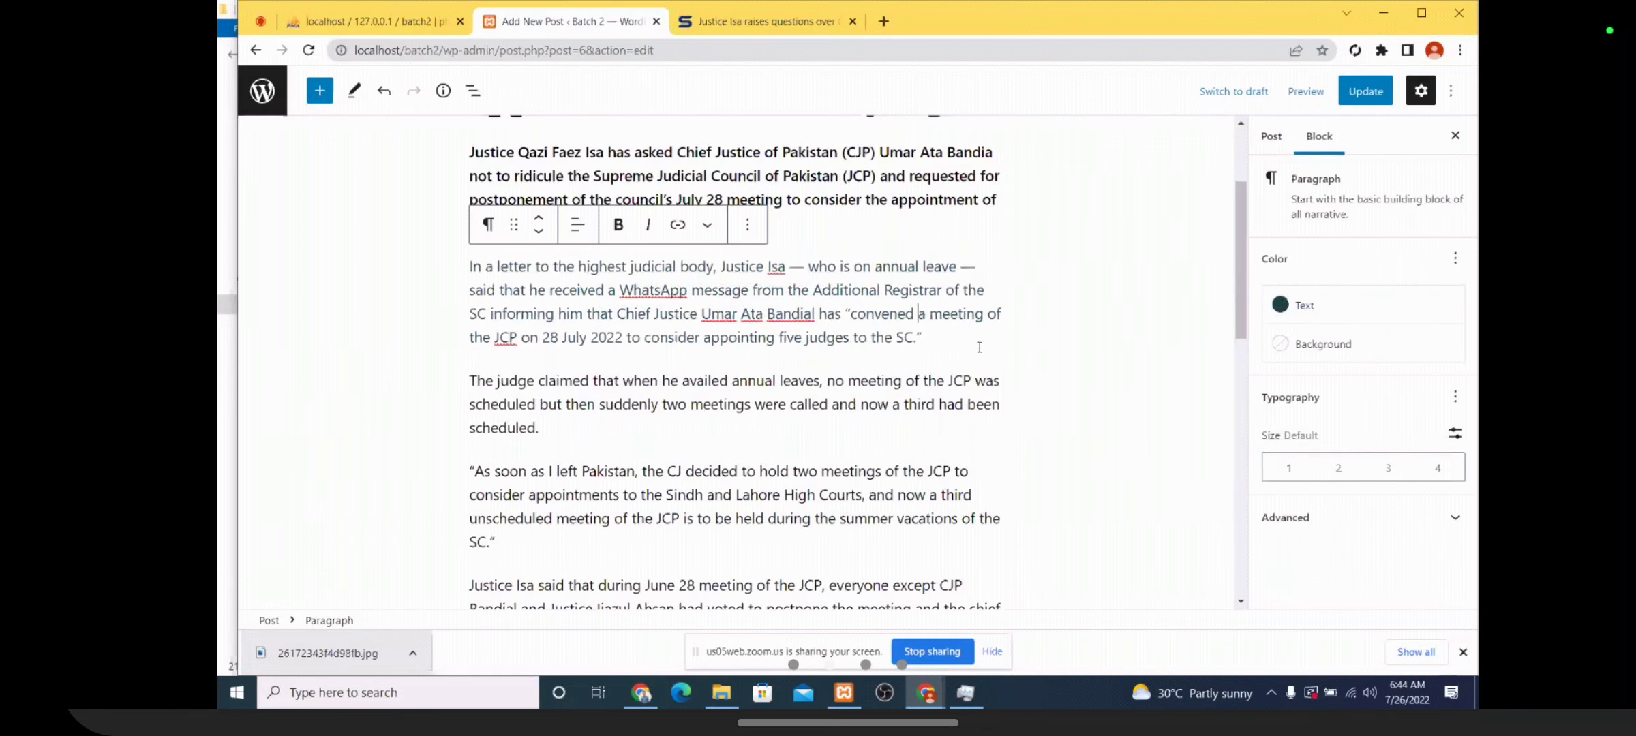
Change the paragraph's text color to the default palette's Vivid green cyan
triple_click(914, 314)
left_click(1295, 308)
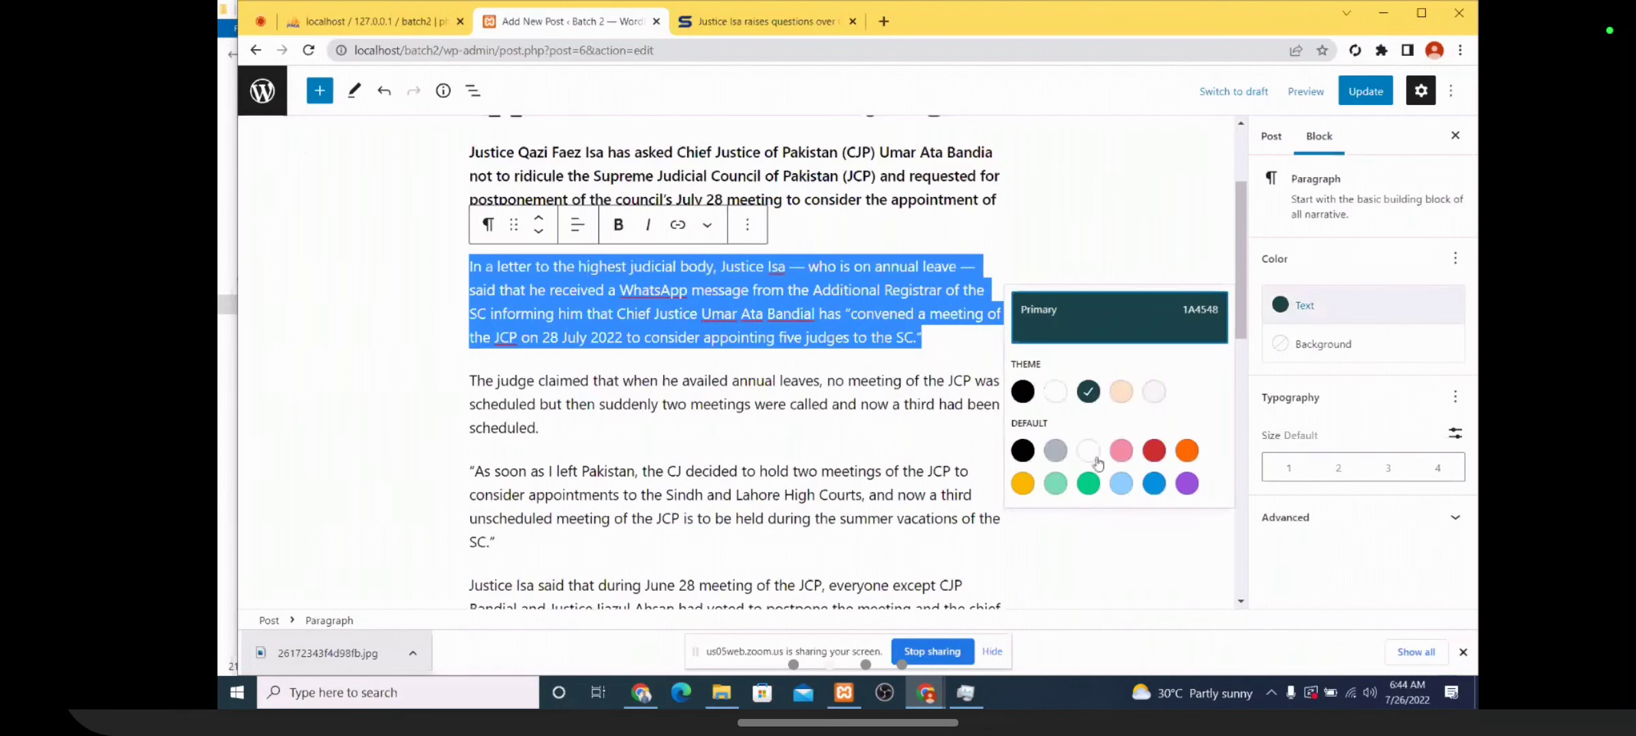
left_click(1088, 485)
left_click(1065, 240)
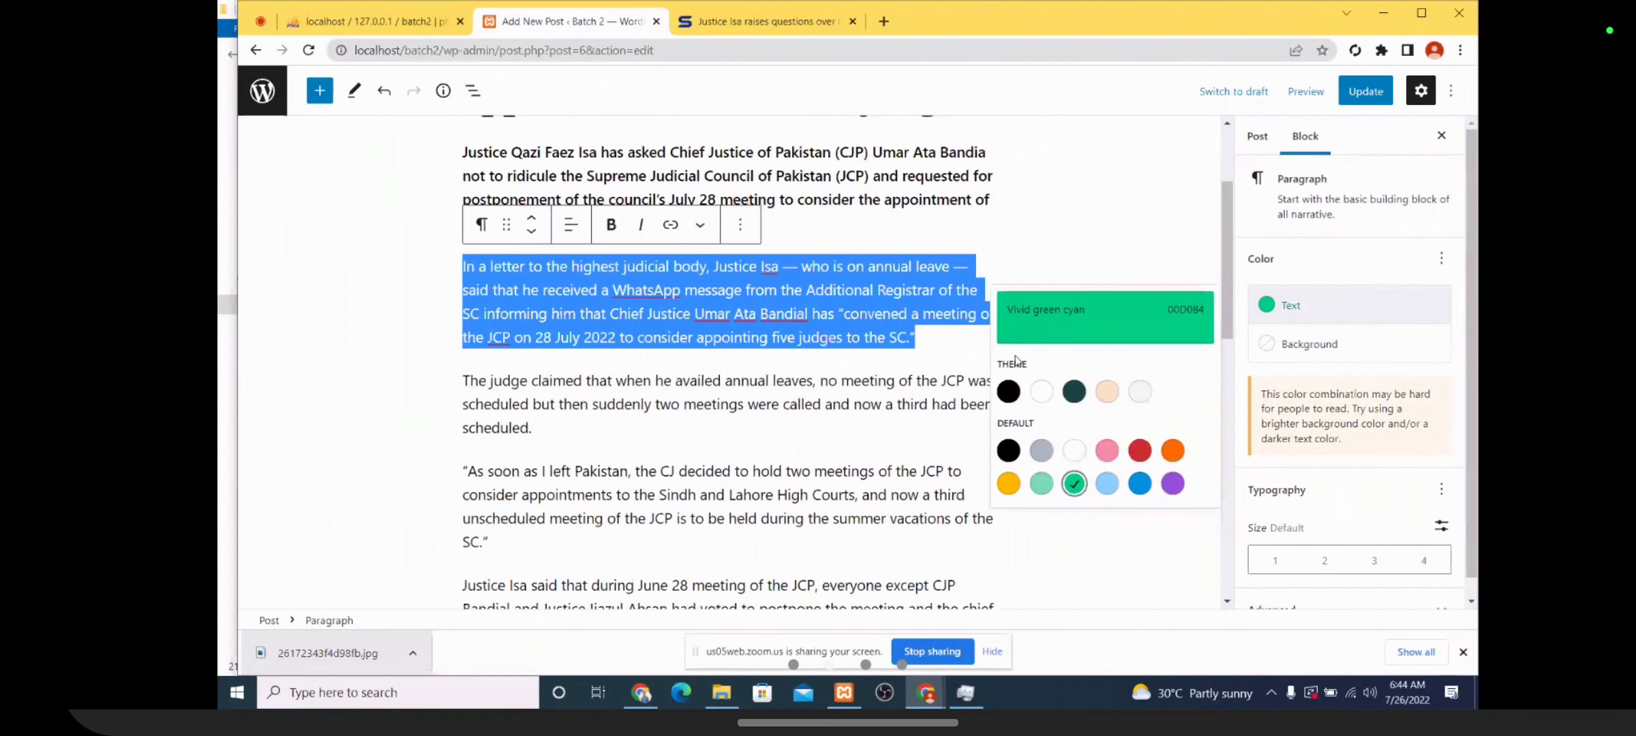
triple_click(950, 298)
left_click(1061, 314)
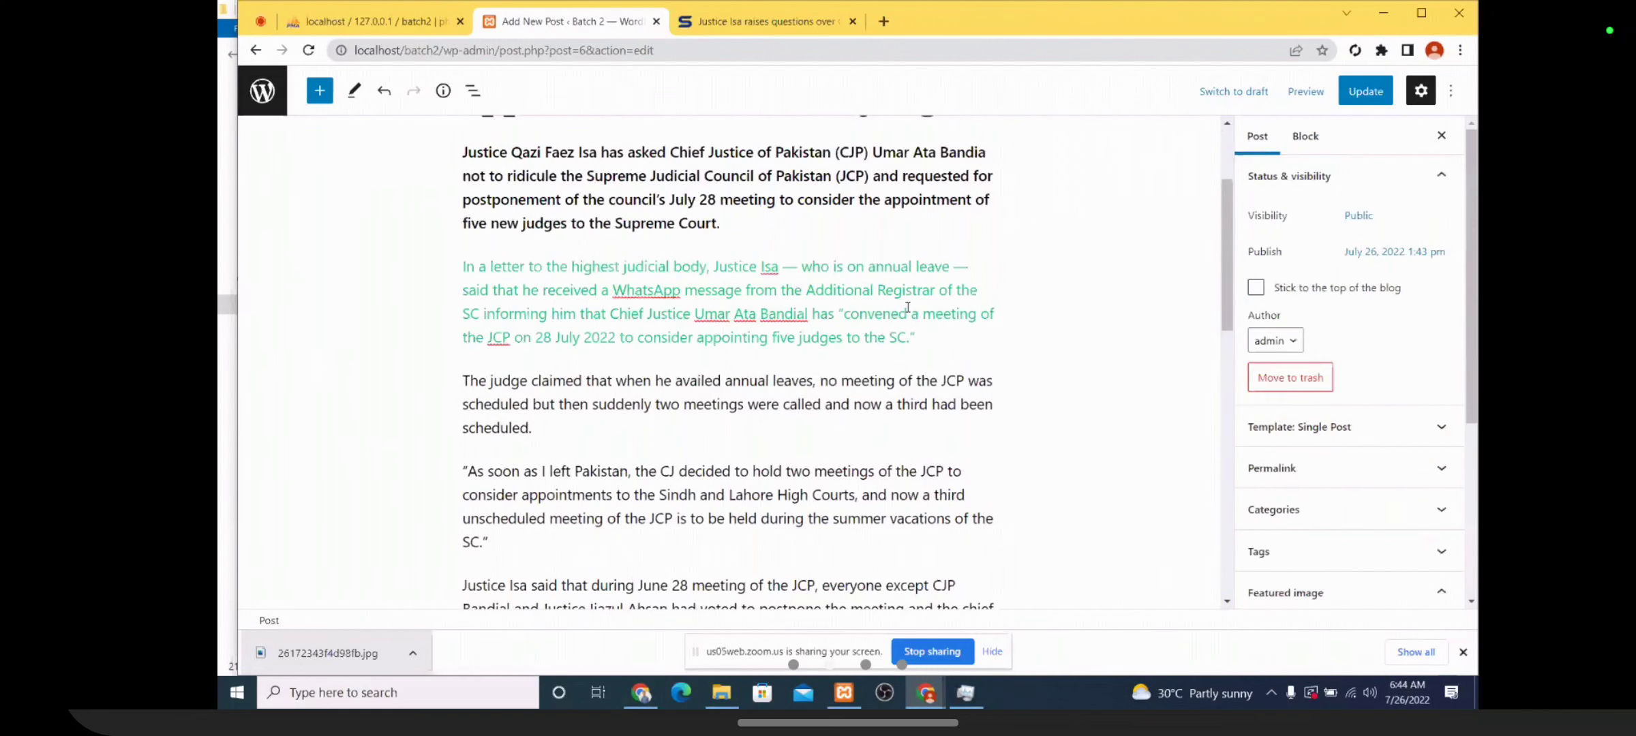
double_click(891, 306)
triple_click(891, 306)
left_click(1060, 307)
triple_click(888, 309)
left_click(1117, 315)
triple_click(889, 306)
left_click(1061, 311)
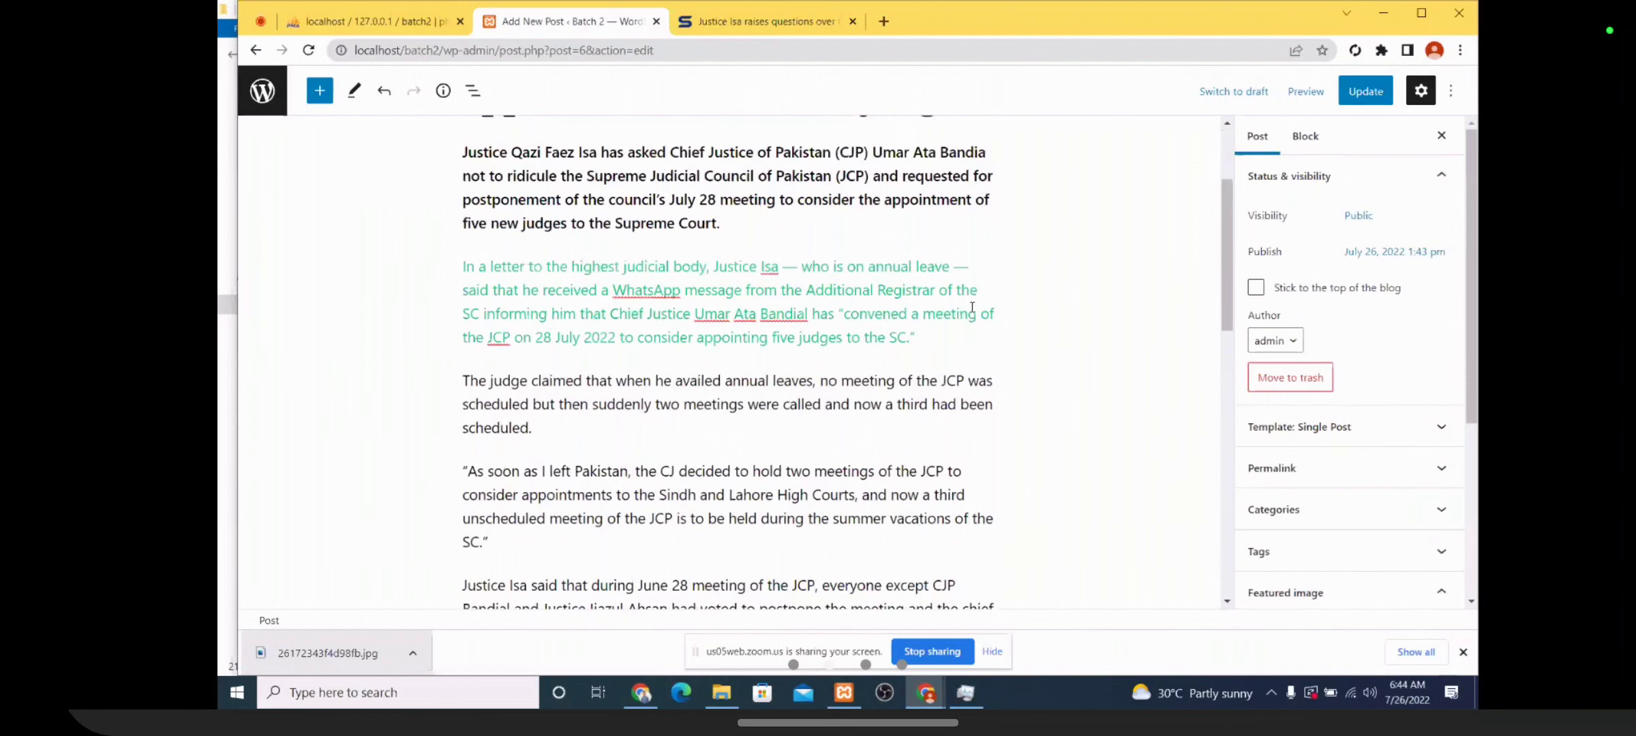
triple_click(891, 299)
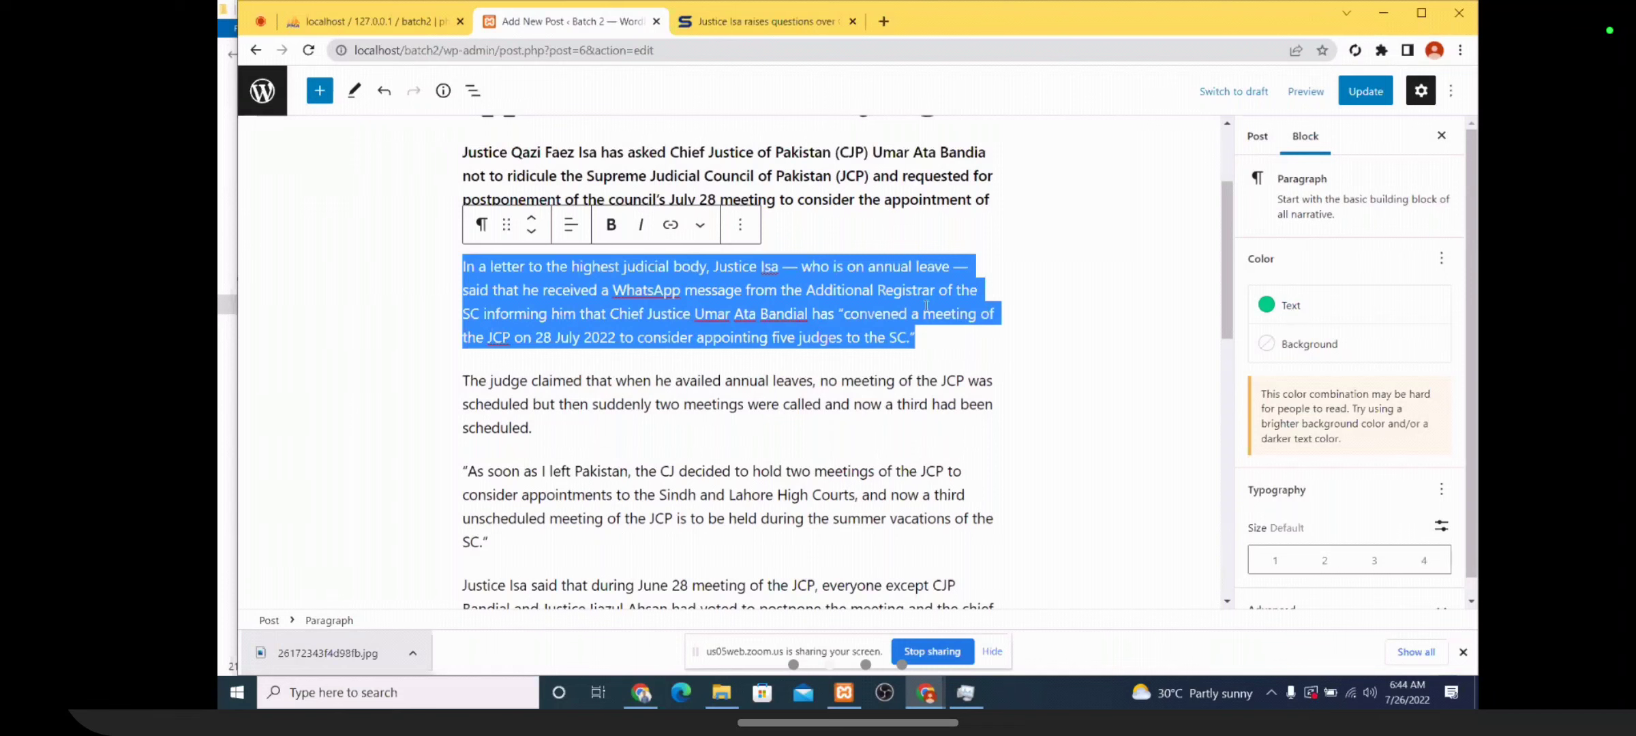
scroll(721, 403, "down", 1)
scroll(721, 403, "up", 3)
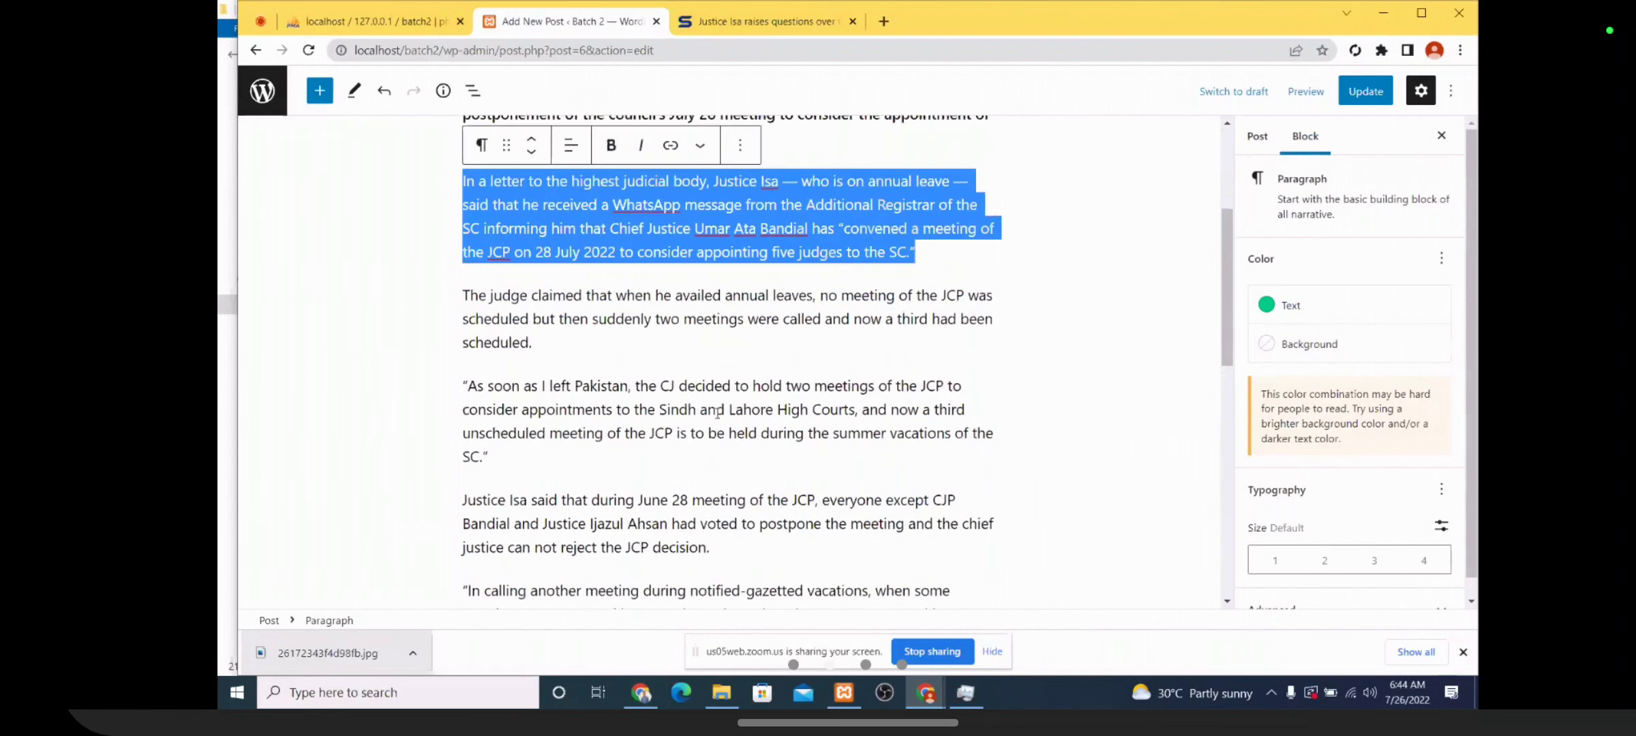
Give the green-text paragraph a blue background from the default palette
left_click(1059, 392)
triple_click(908, 431)
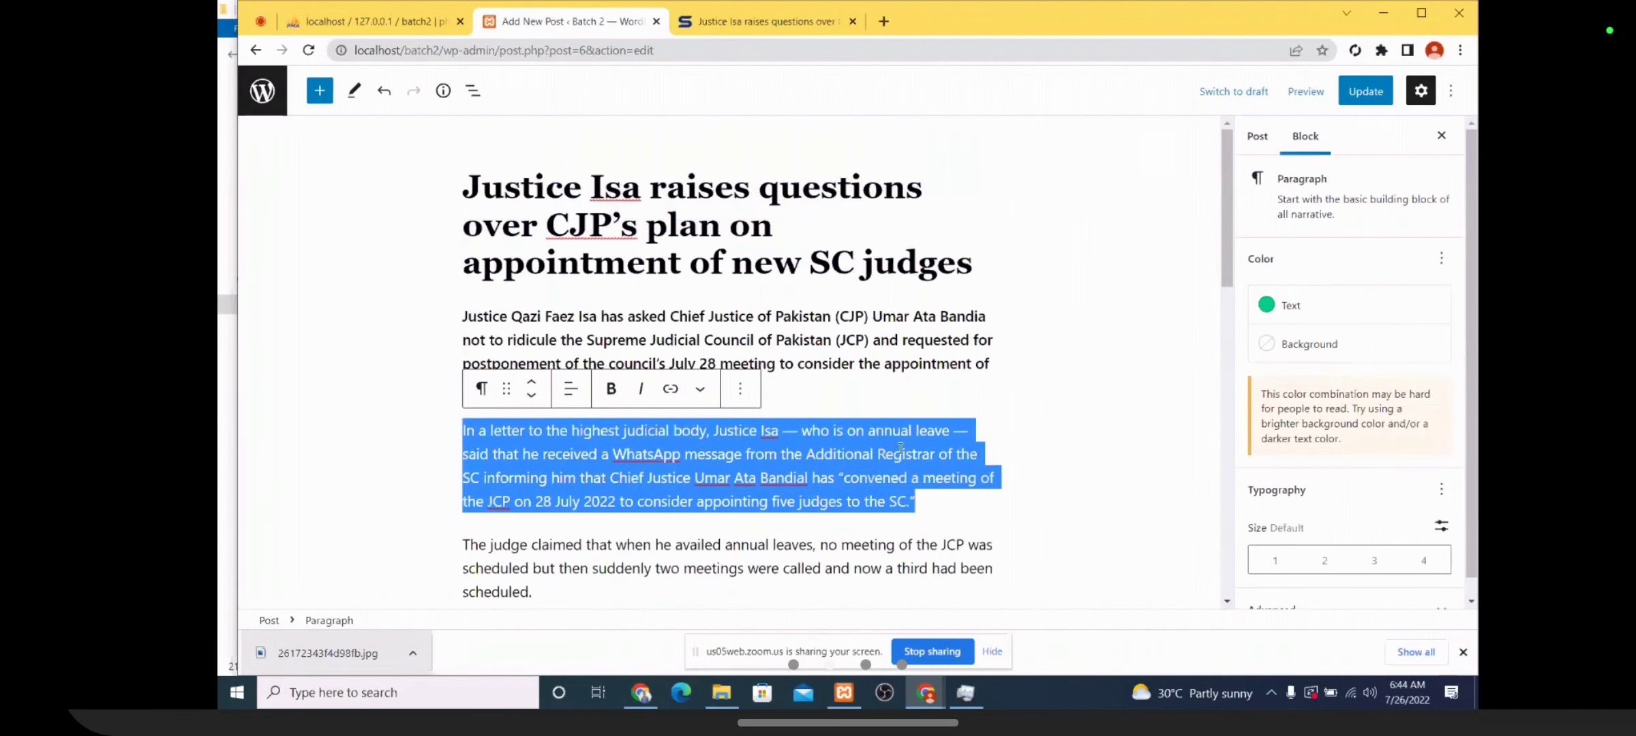
left_click(1283, 346)
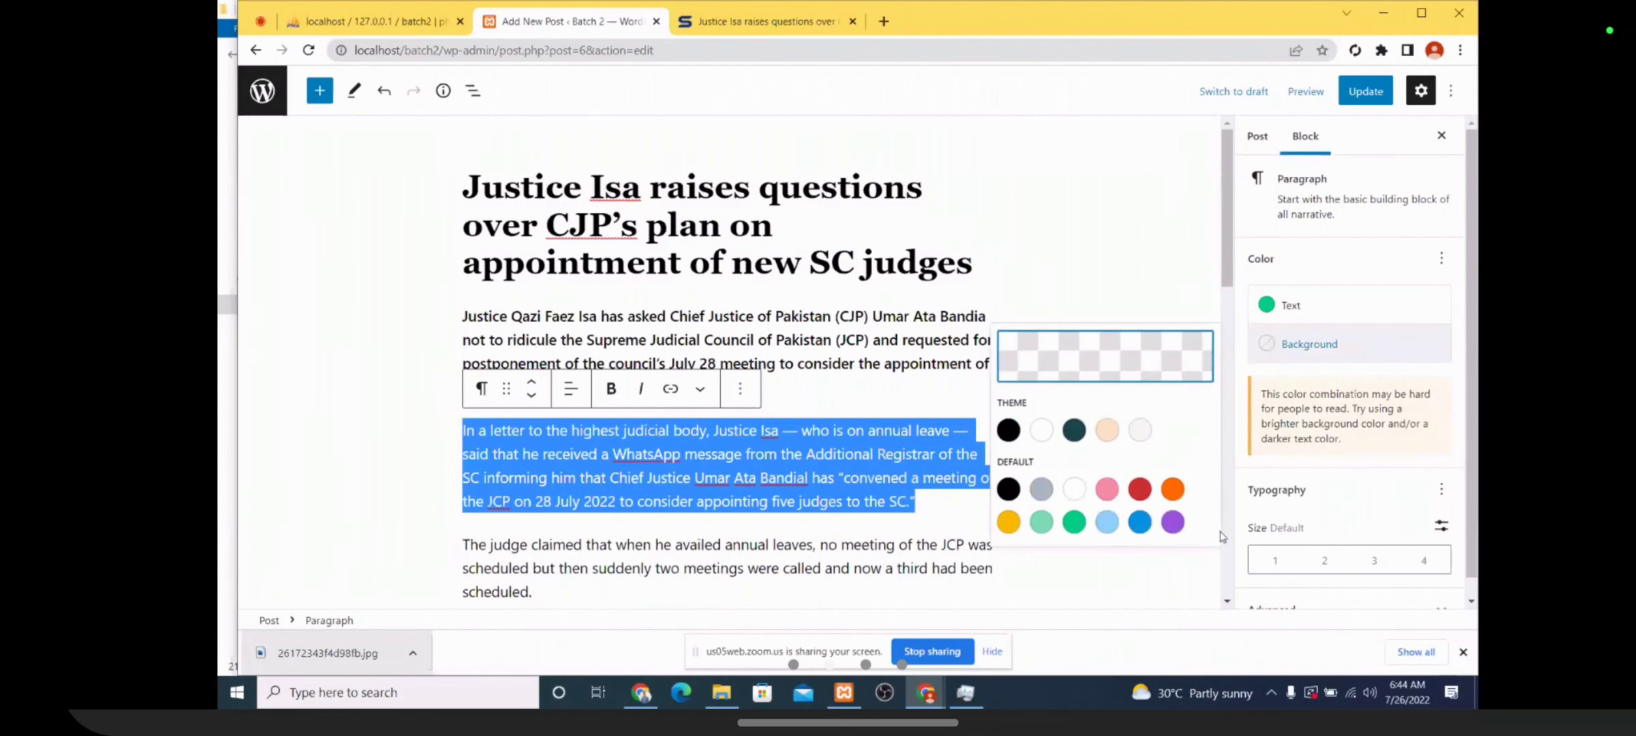
left_click(1143, 523)
left_click(1133, 268)
scroll(1133, 270, "down", 3)
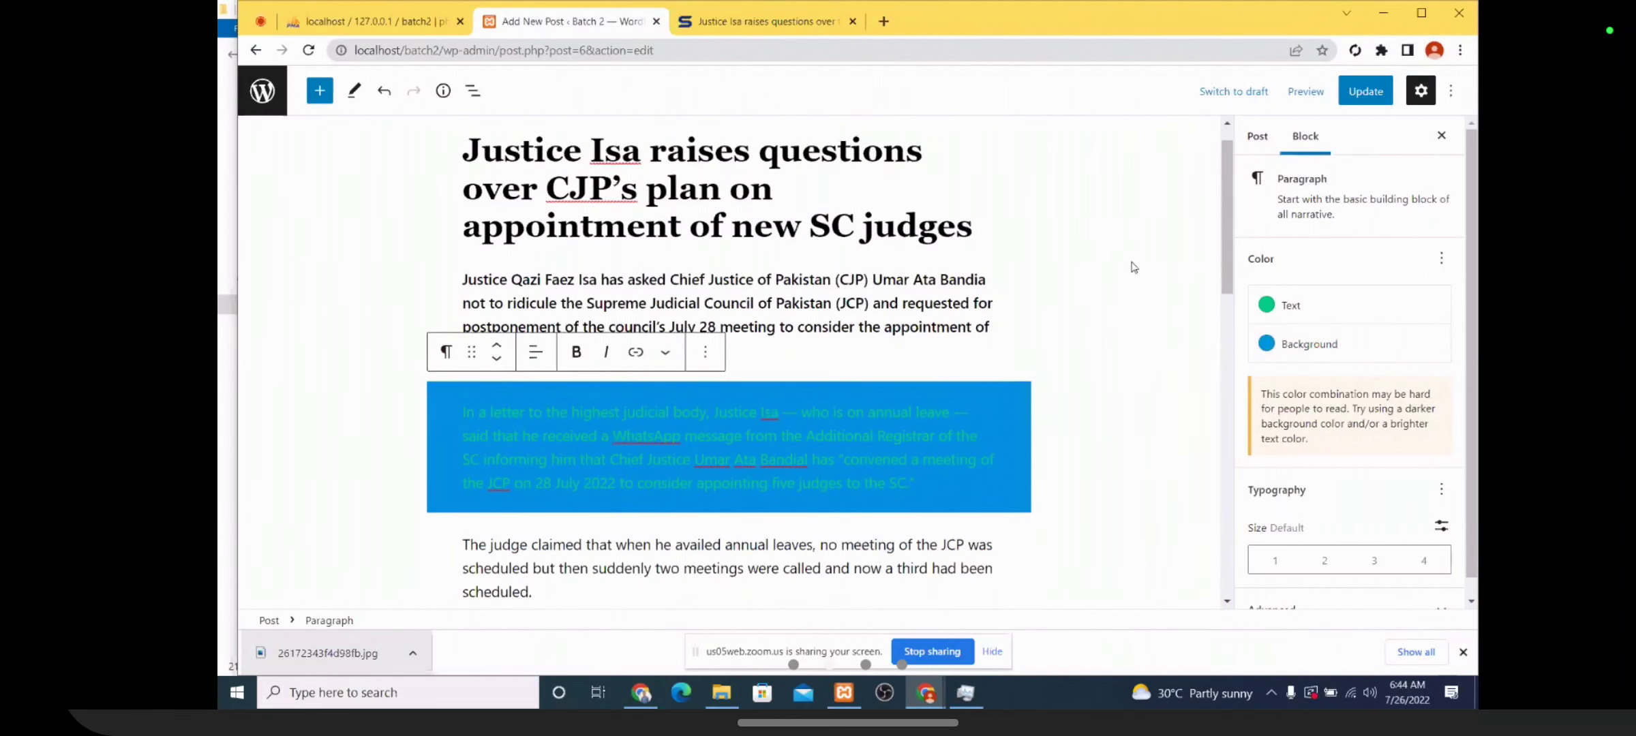
Reset both the text color and the background color of the blue-background paragraph
triple_click(798, 337)
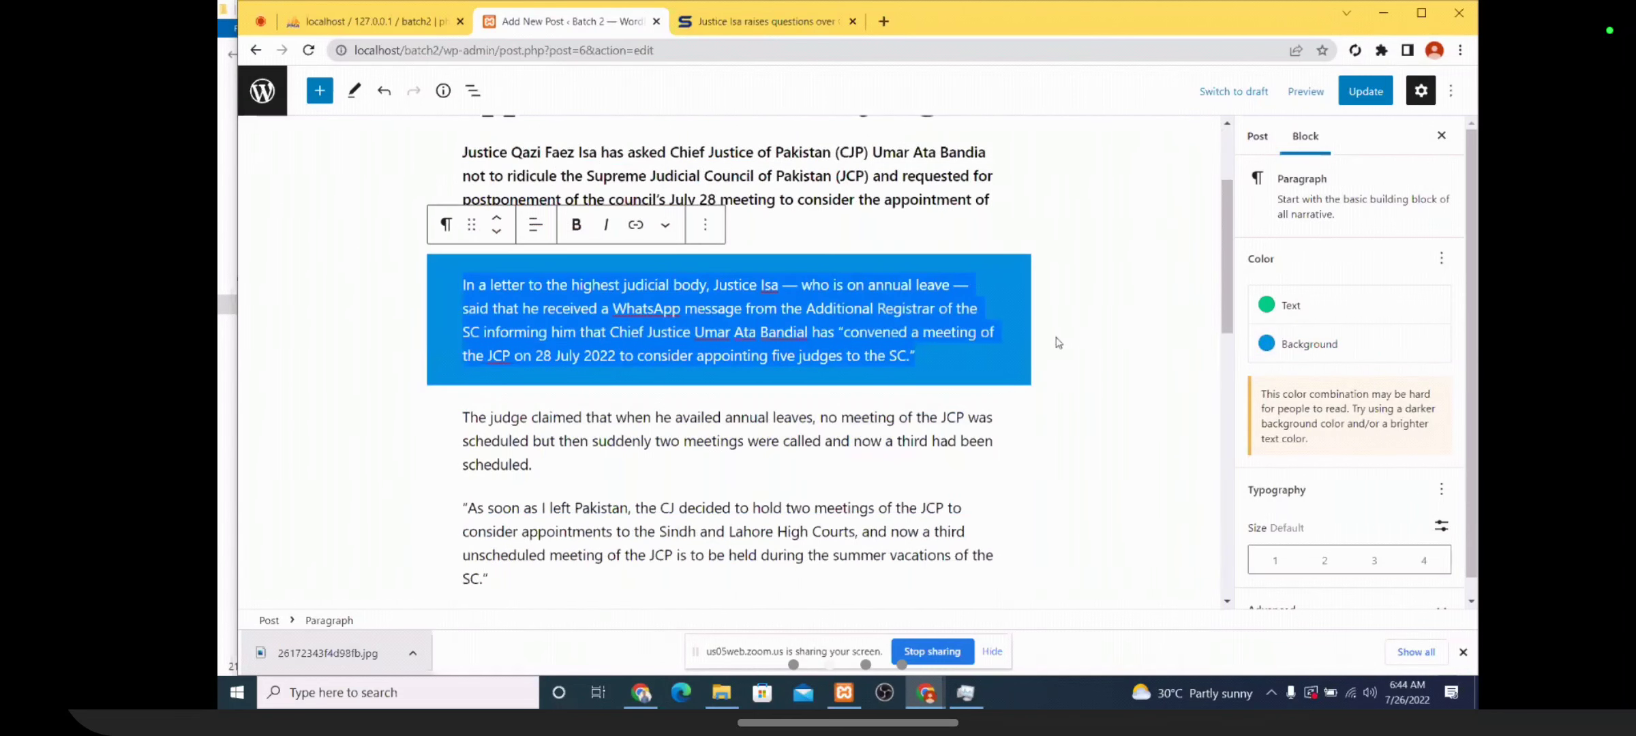
left_click(1438, 261)
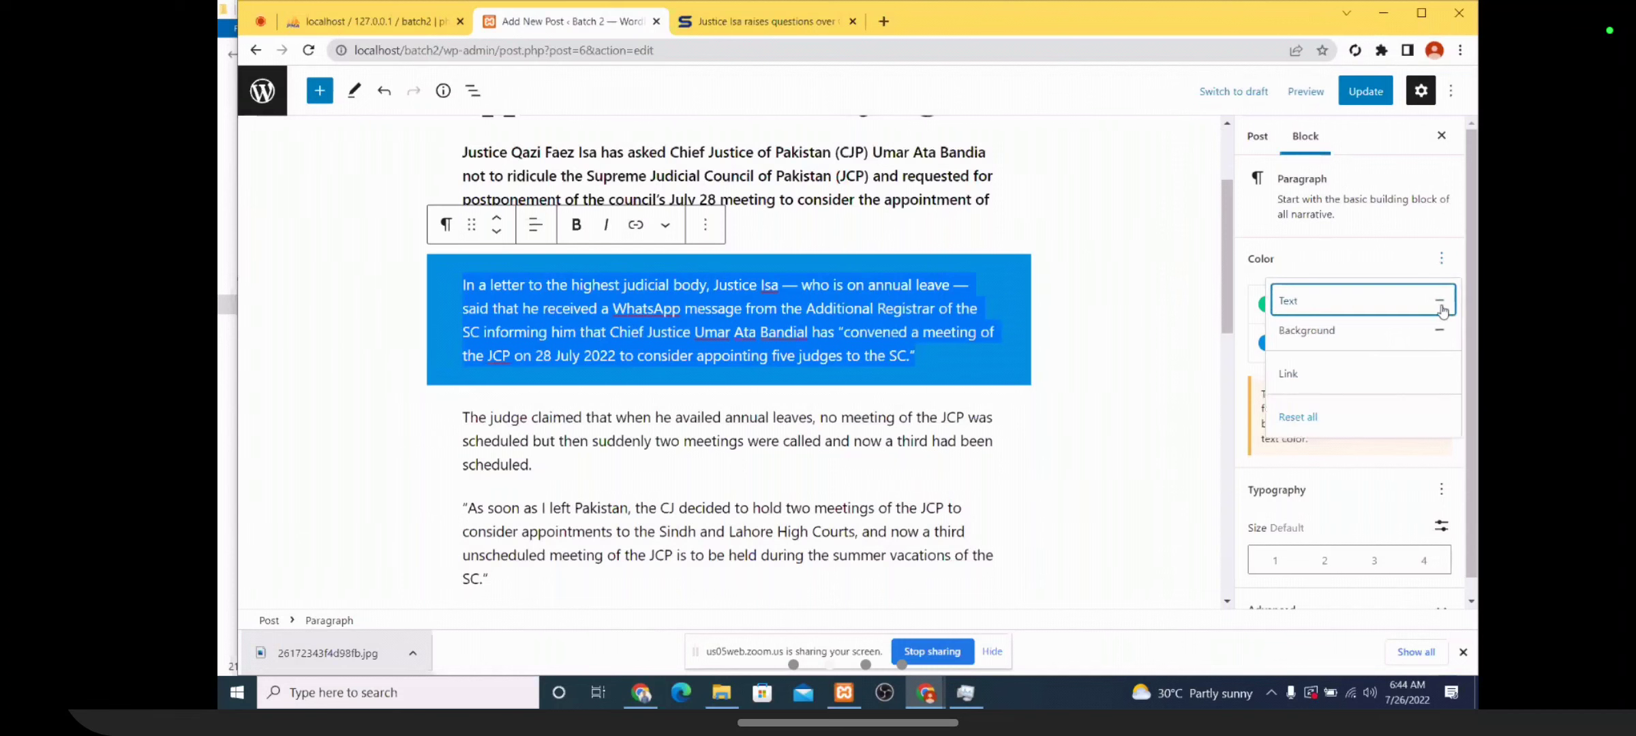
left_click(1441, 307)
left_click(1454, 265)
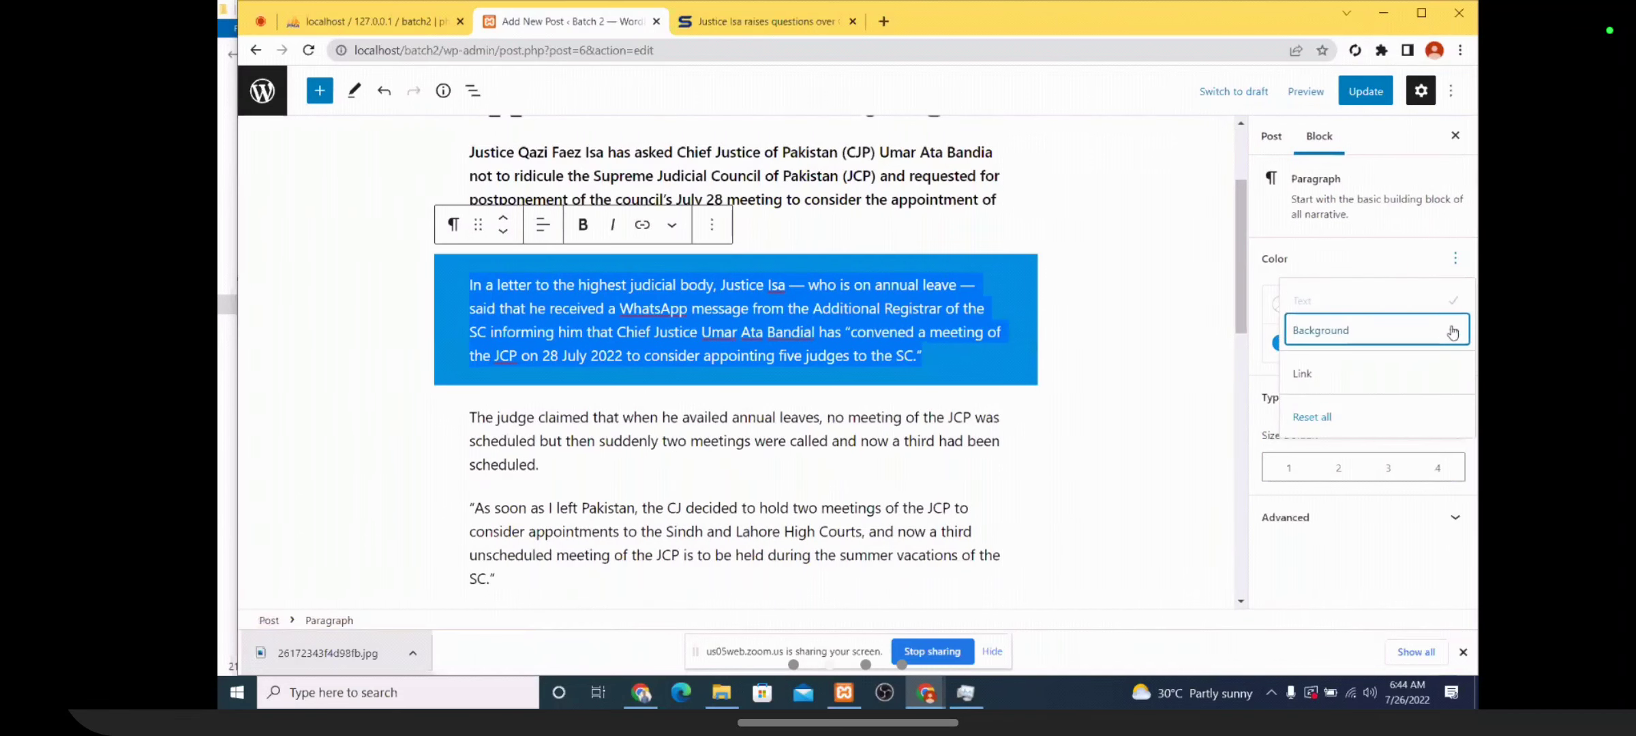
left_click(1452, 333)
left_click(1142, 320)
Try the font size presets Small, Medium, Large and Extra Large on the paragraph beginning "In a letter"
triple_click(919, 319)
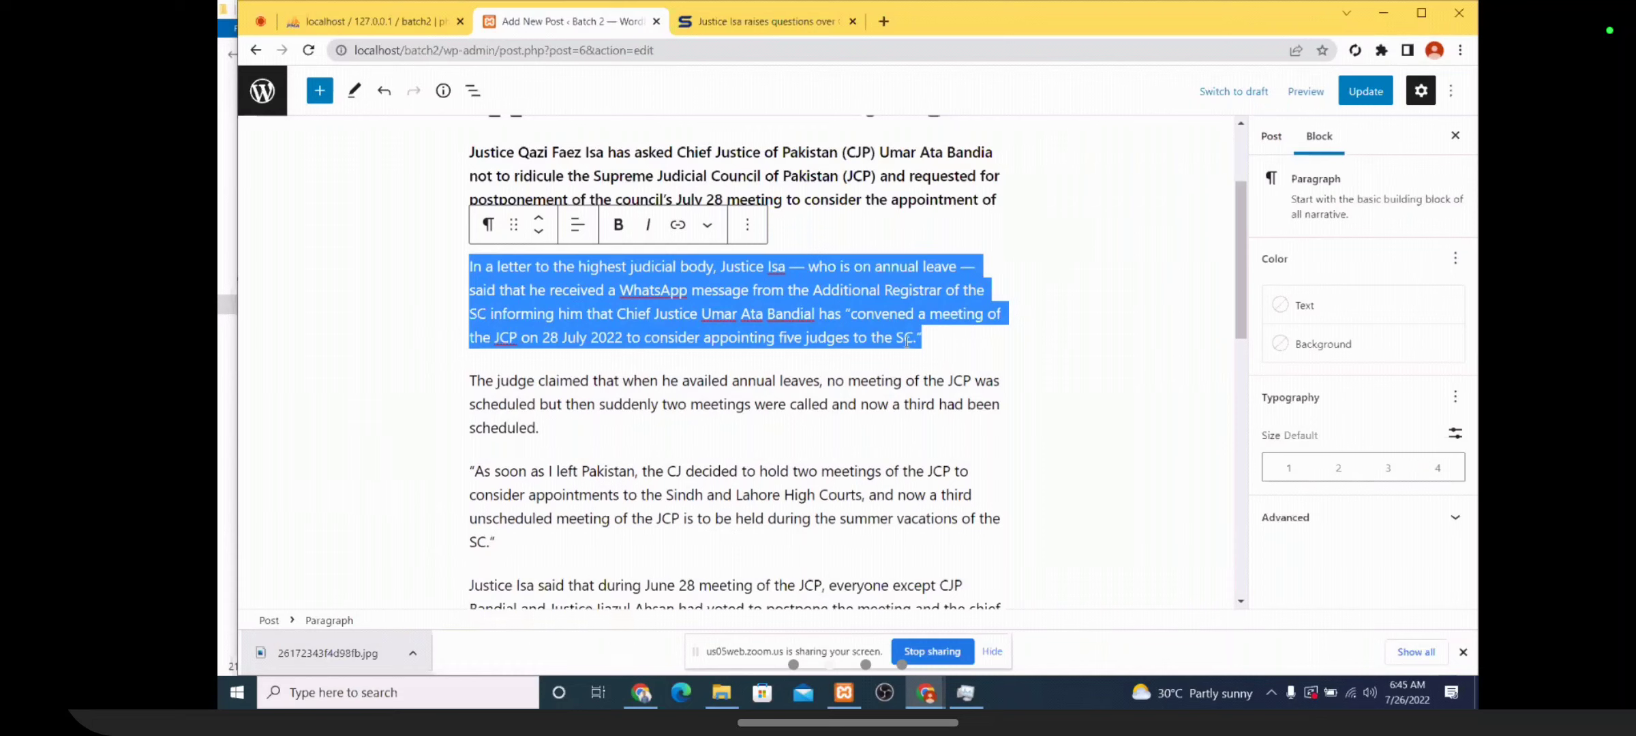
left_click(1288, 470)
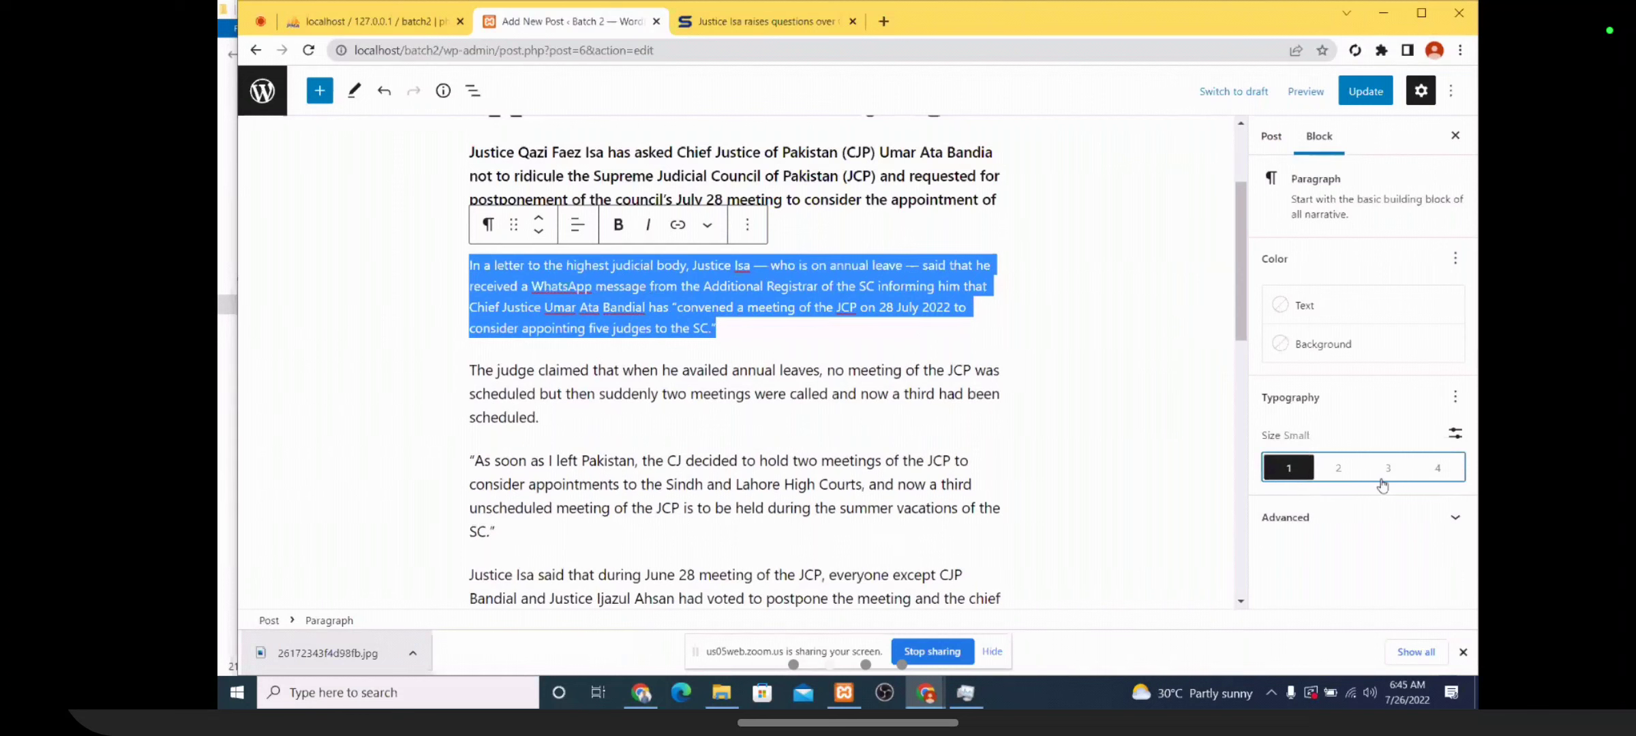
left_click(1336, 470)
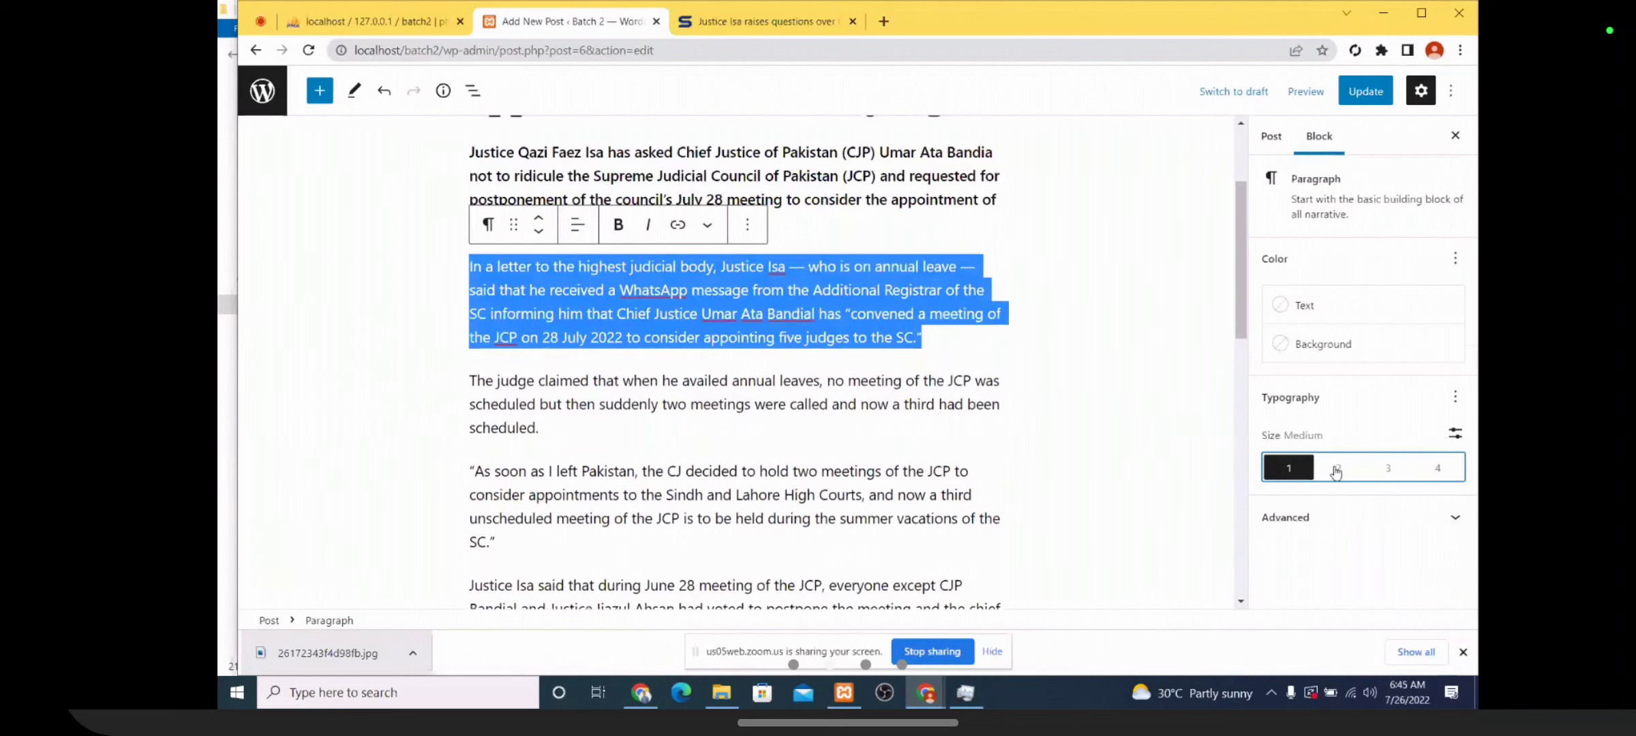
left_click(1388, 469)
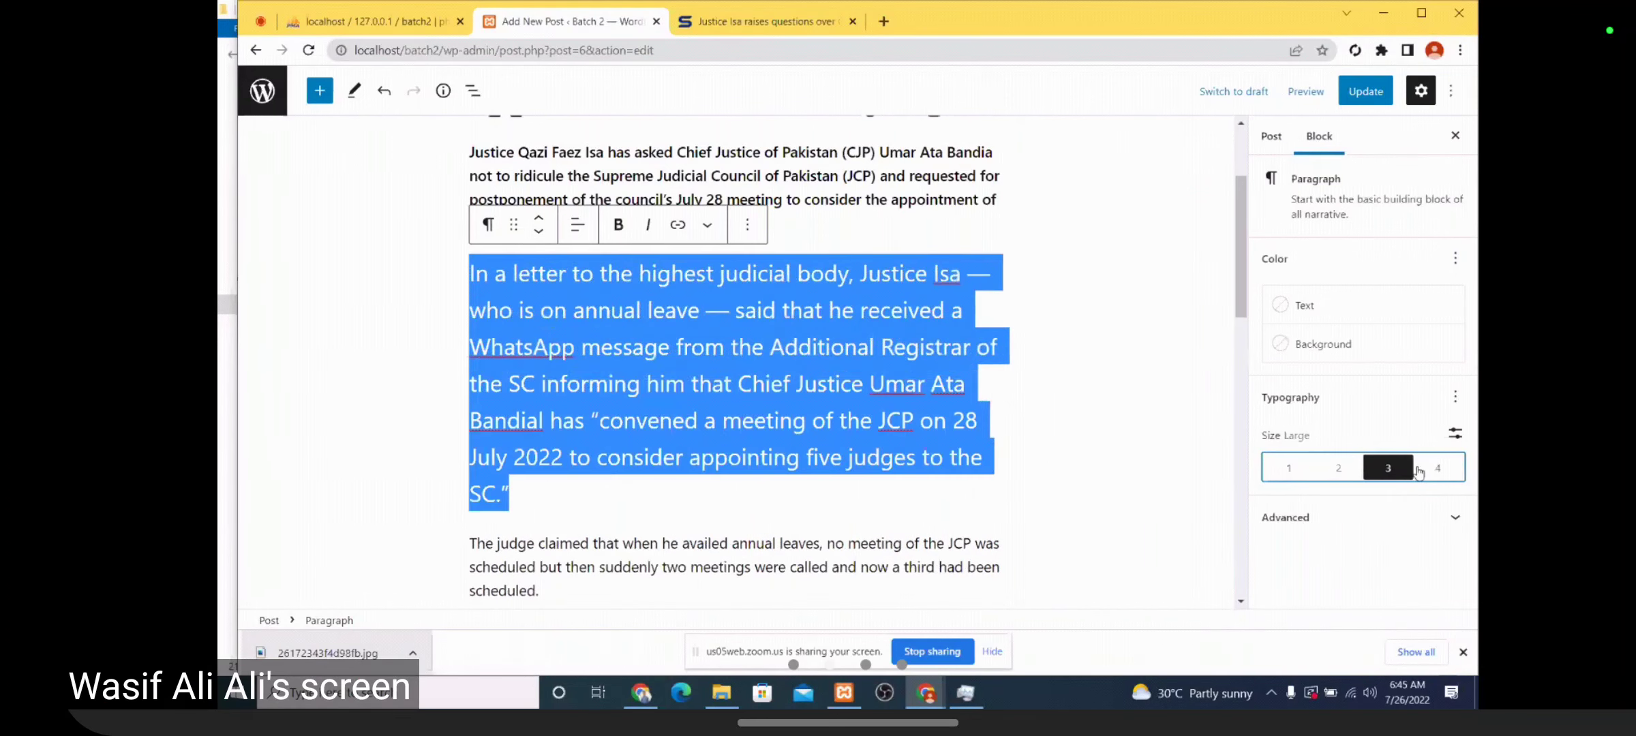
left_click(1438, 469)
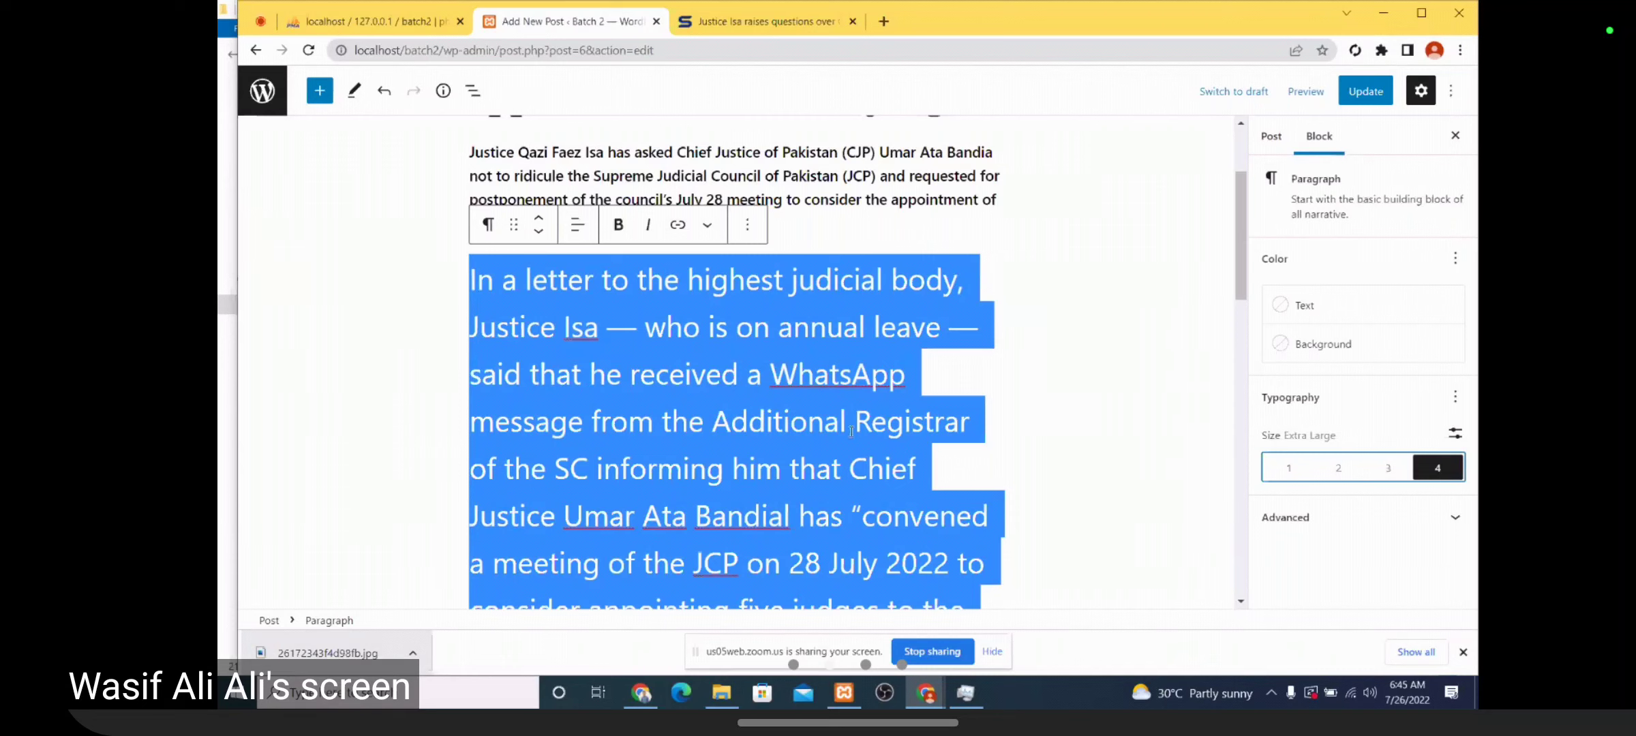
Reset the paragraph's font size to the default and deselect the block
left_click(1455, 396)
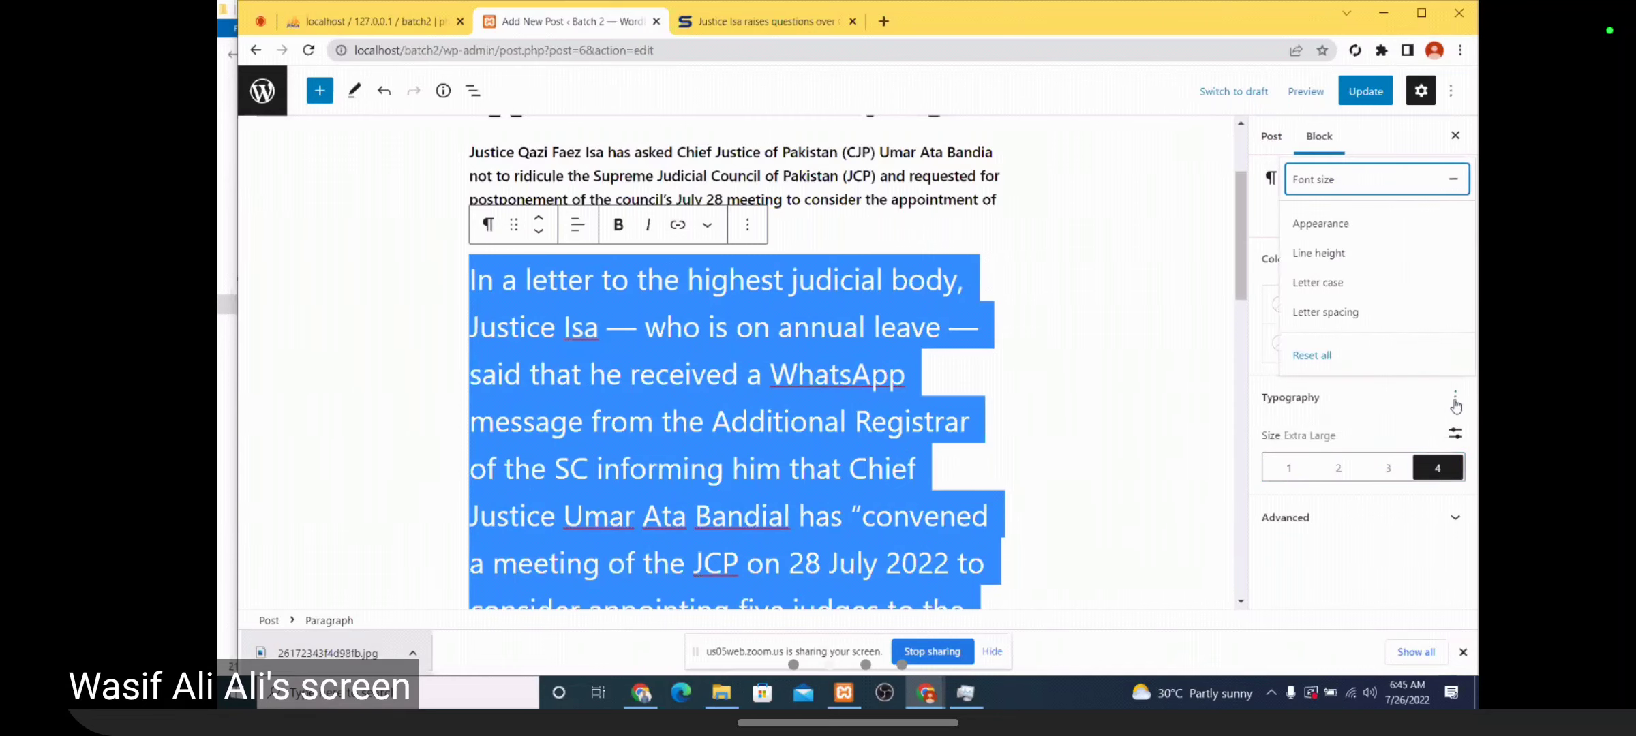
left_click(1456, 182)
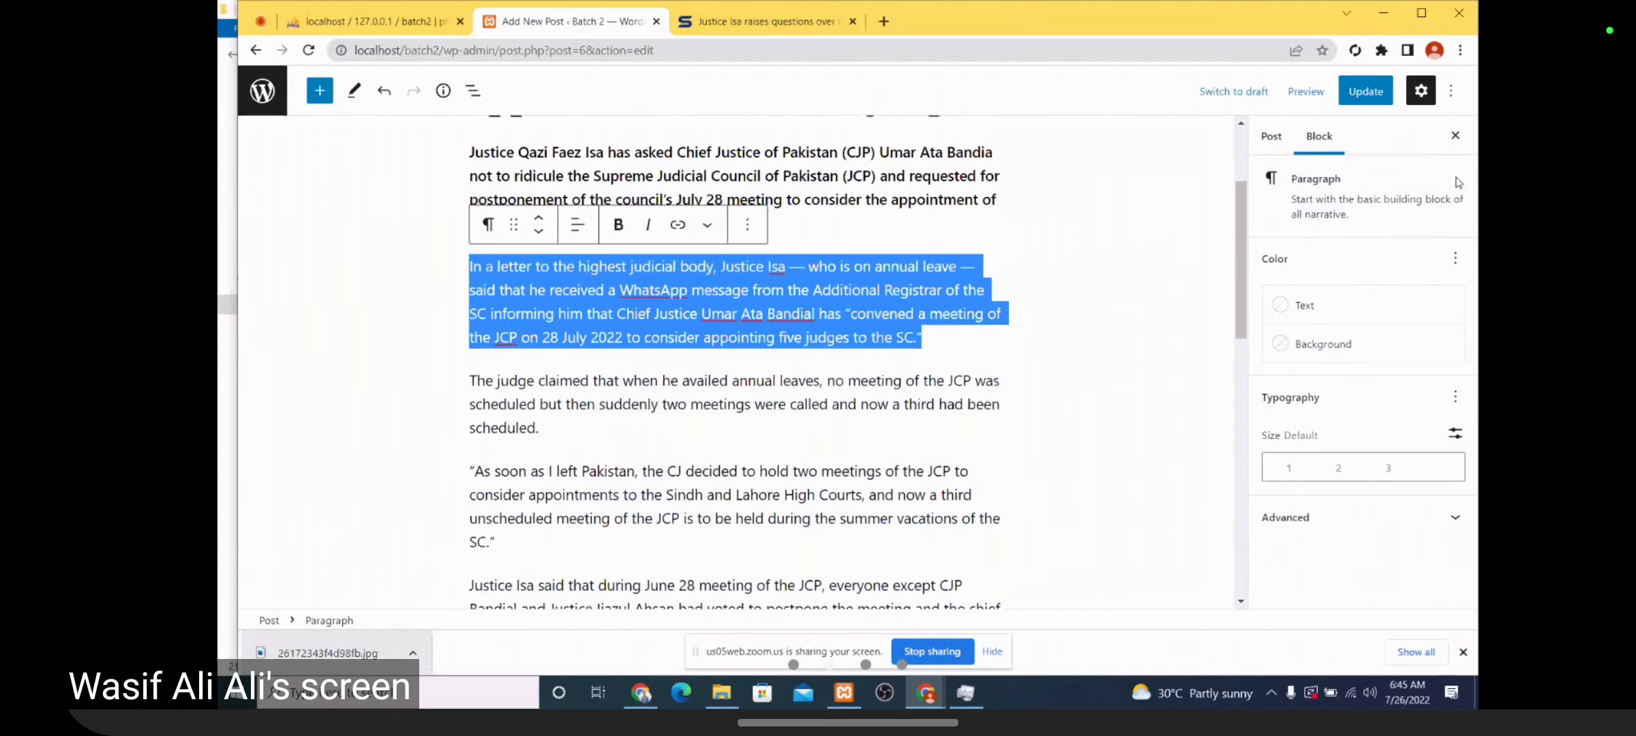
left_click(1021, 331)
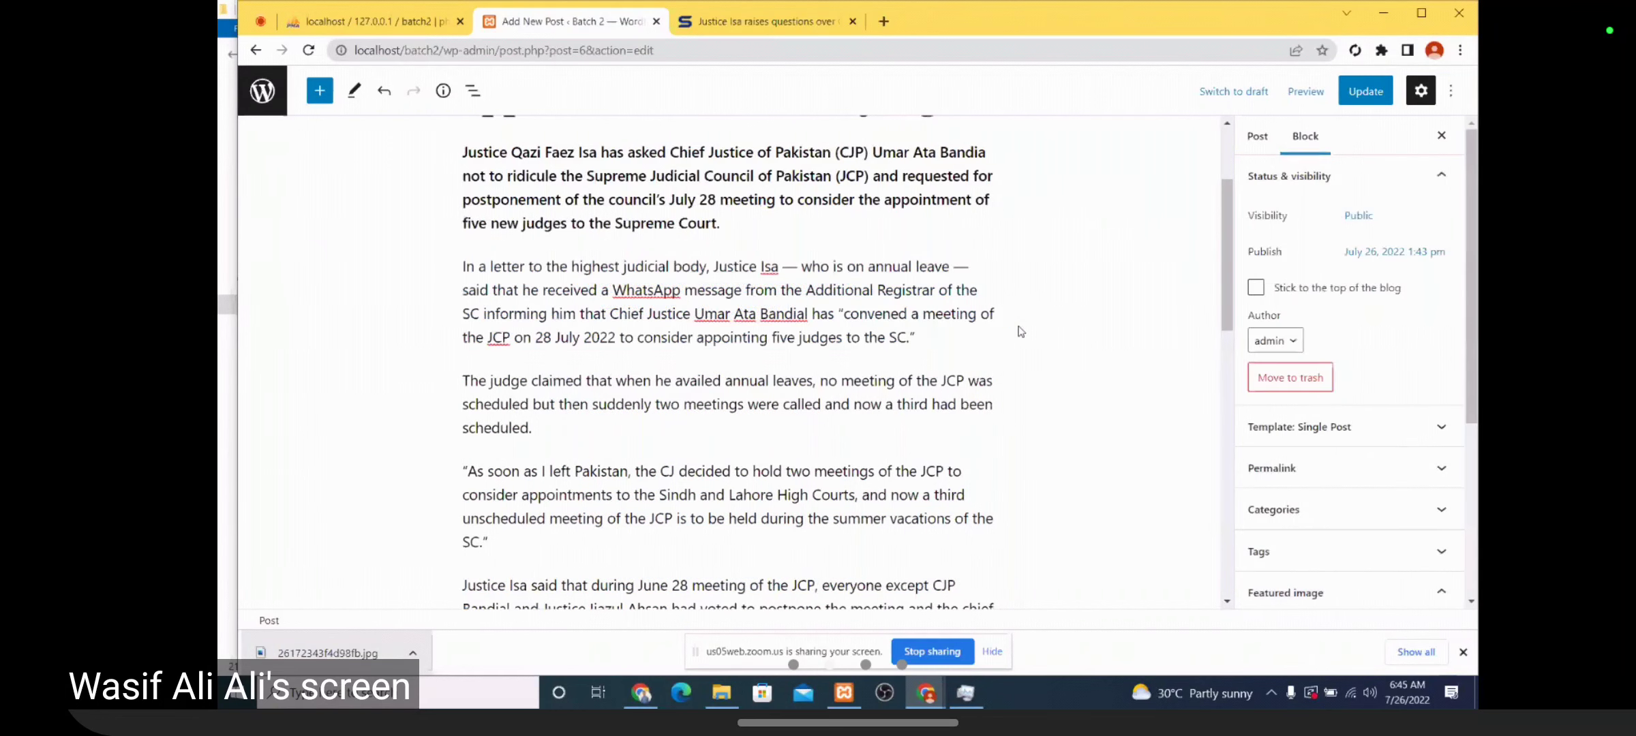
Add the Appearance option to the typography settings of the paragraph beginning "In a letter"
triple_click(921, 315)
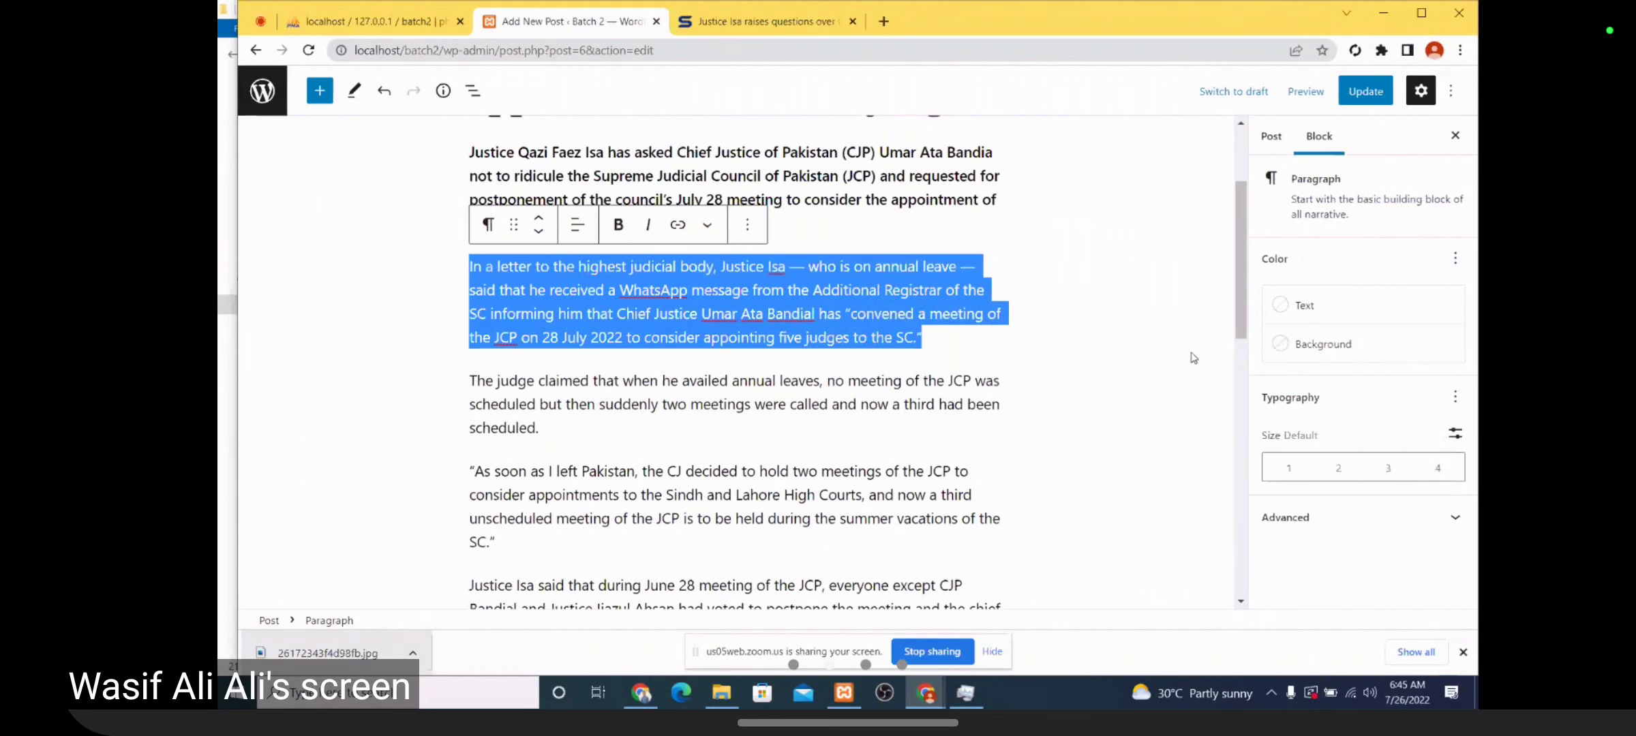
left_click(1456, 396)
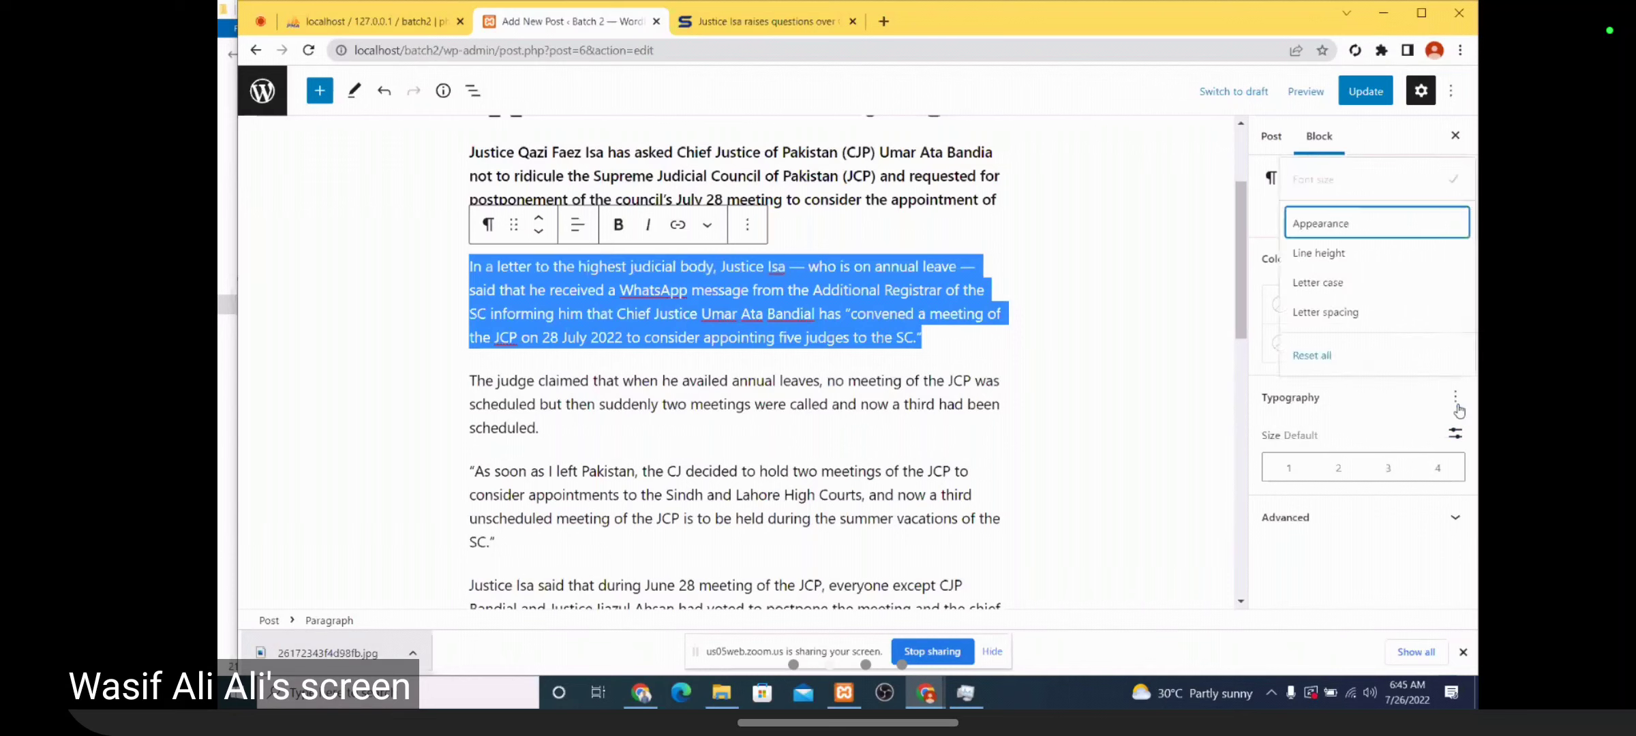
left_click(1354, 231)
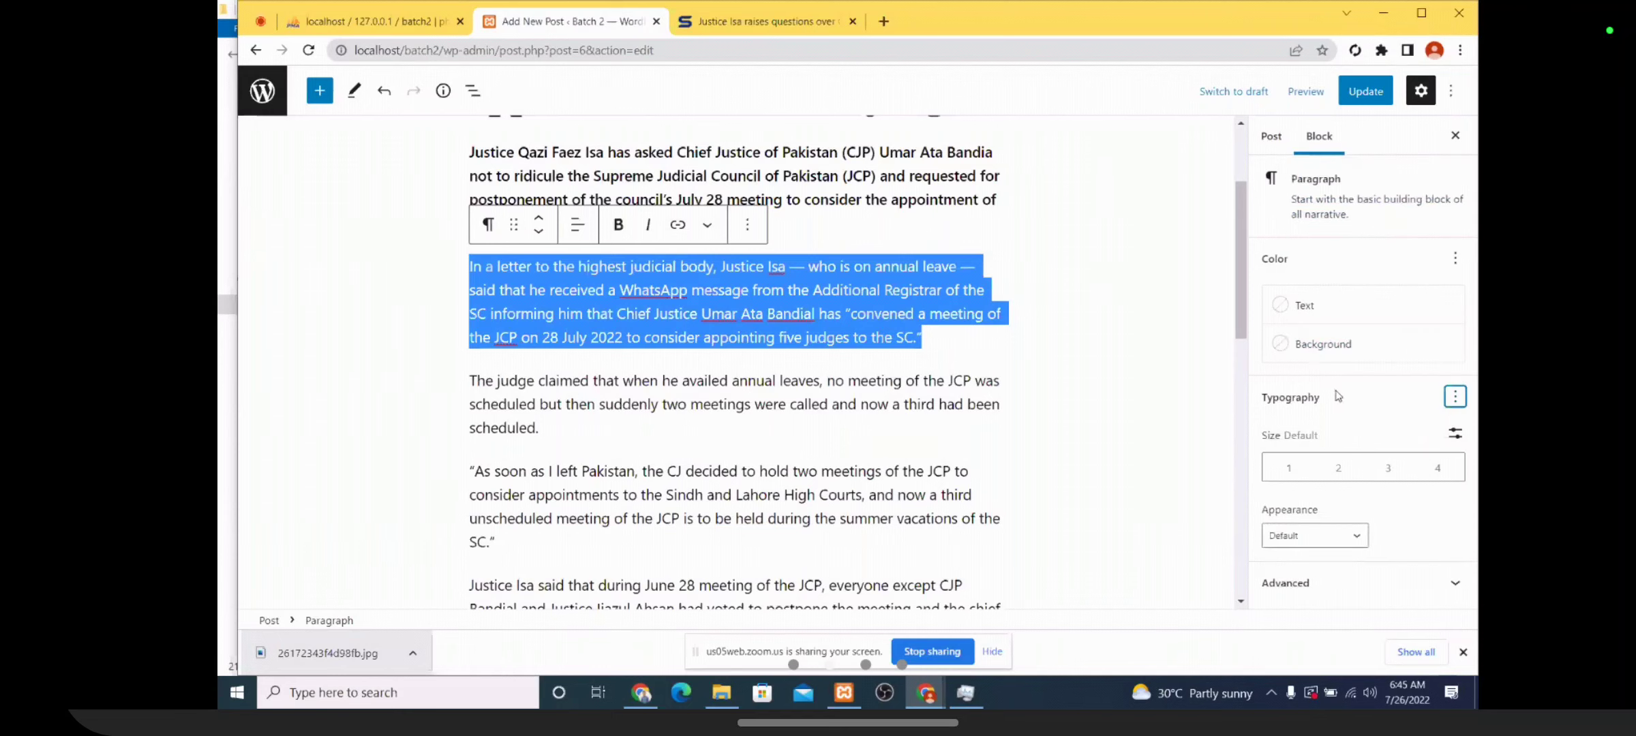
Try successive font appearances on the paragraph, from Thin through the heavier weights up to Bold
left_click(1330, 546)
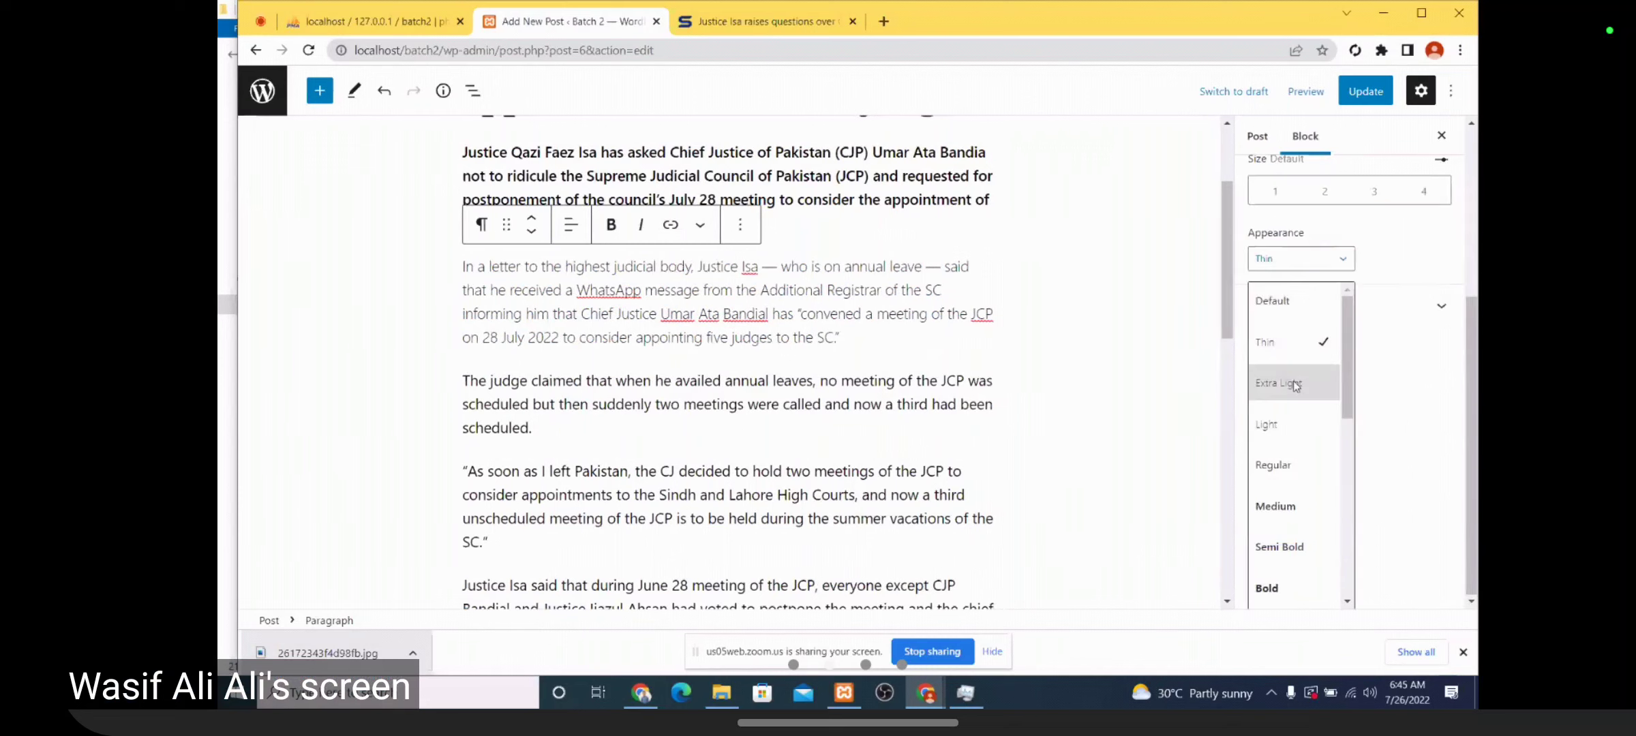
left_click(1292, 423)
left_click(1312, 465)
left_click(1314, 536)
left_click(1328, 564)
left_click(1317, 537)
left_click(1323, 552)
left_click(1322, 537)
left_click(1295, 584)
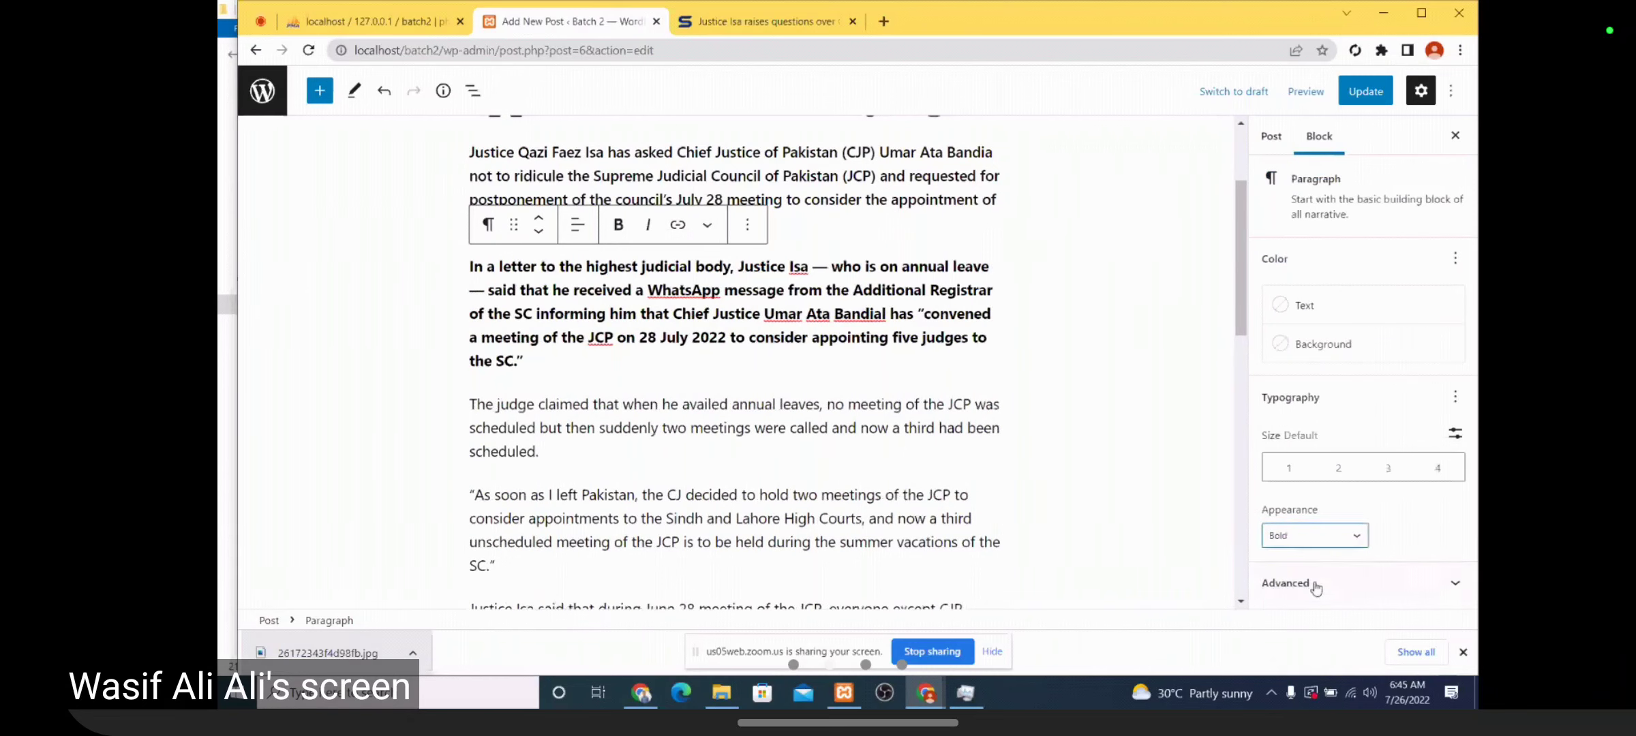
Make the paragraph's font appearance heavier, trying Extra Bold and settling on Black, and select its whole text
left_click(1353, 530)
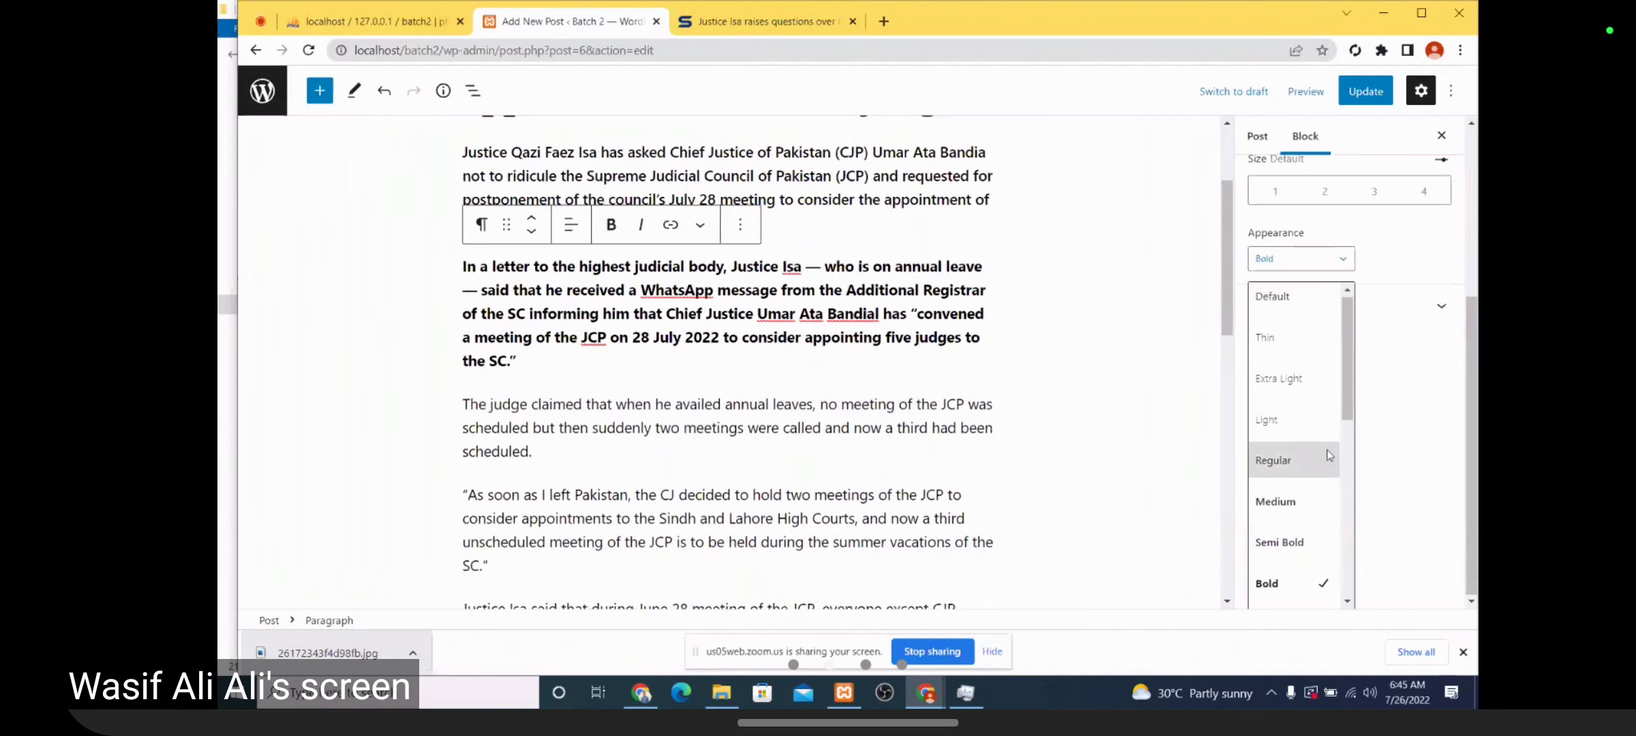
left_click(1324, 552)
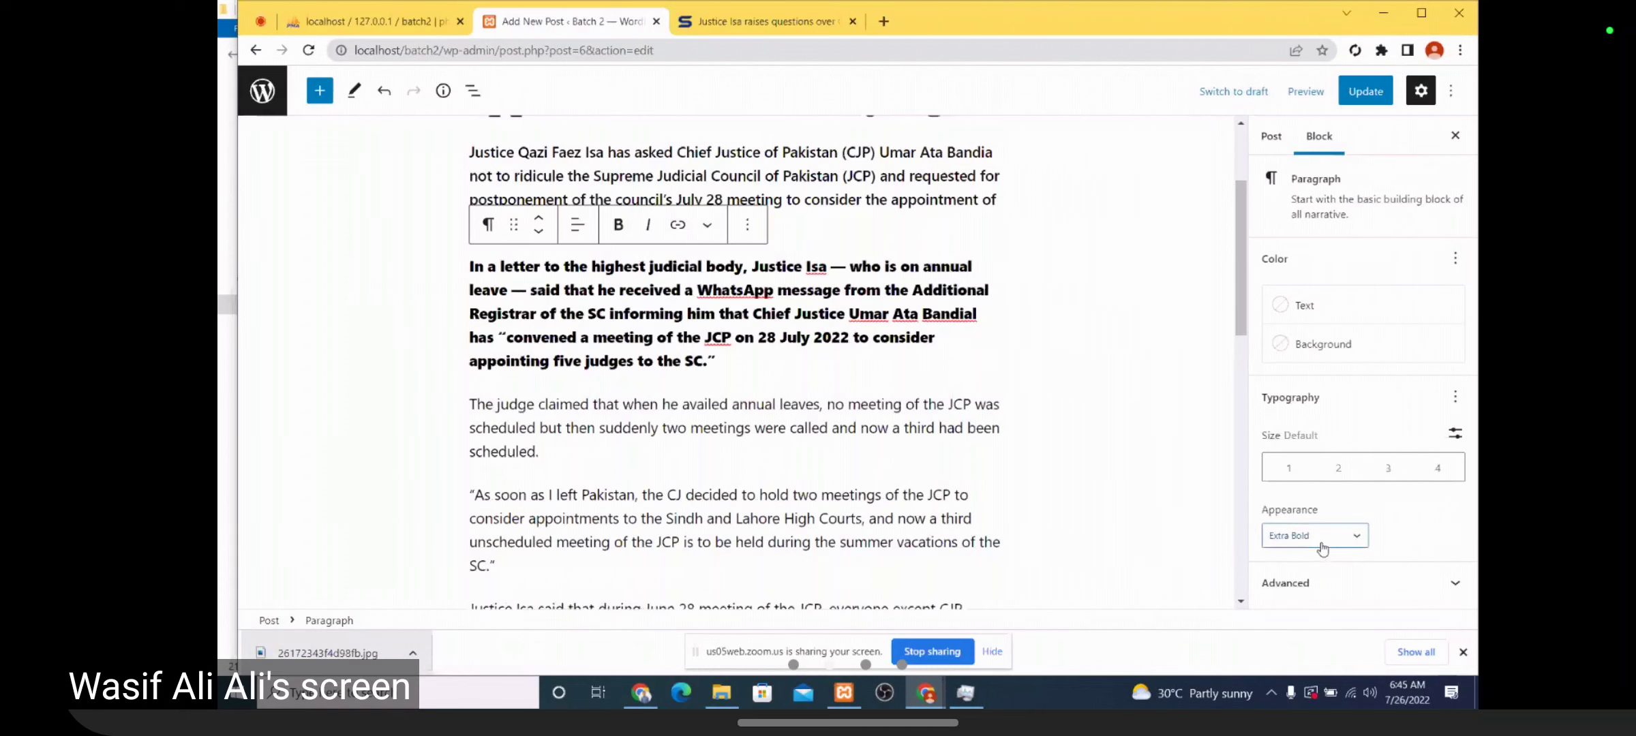
left_click(1316, 535)
left_click(1287, 434)
key("ctrl+a")
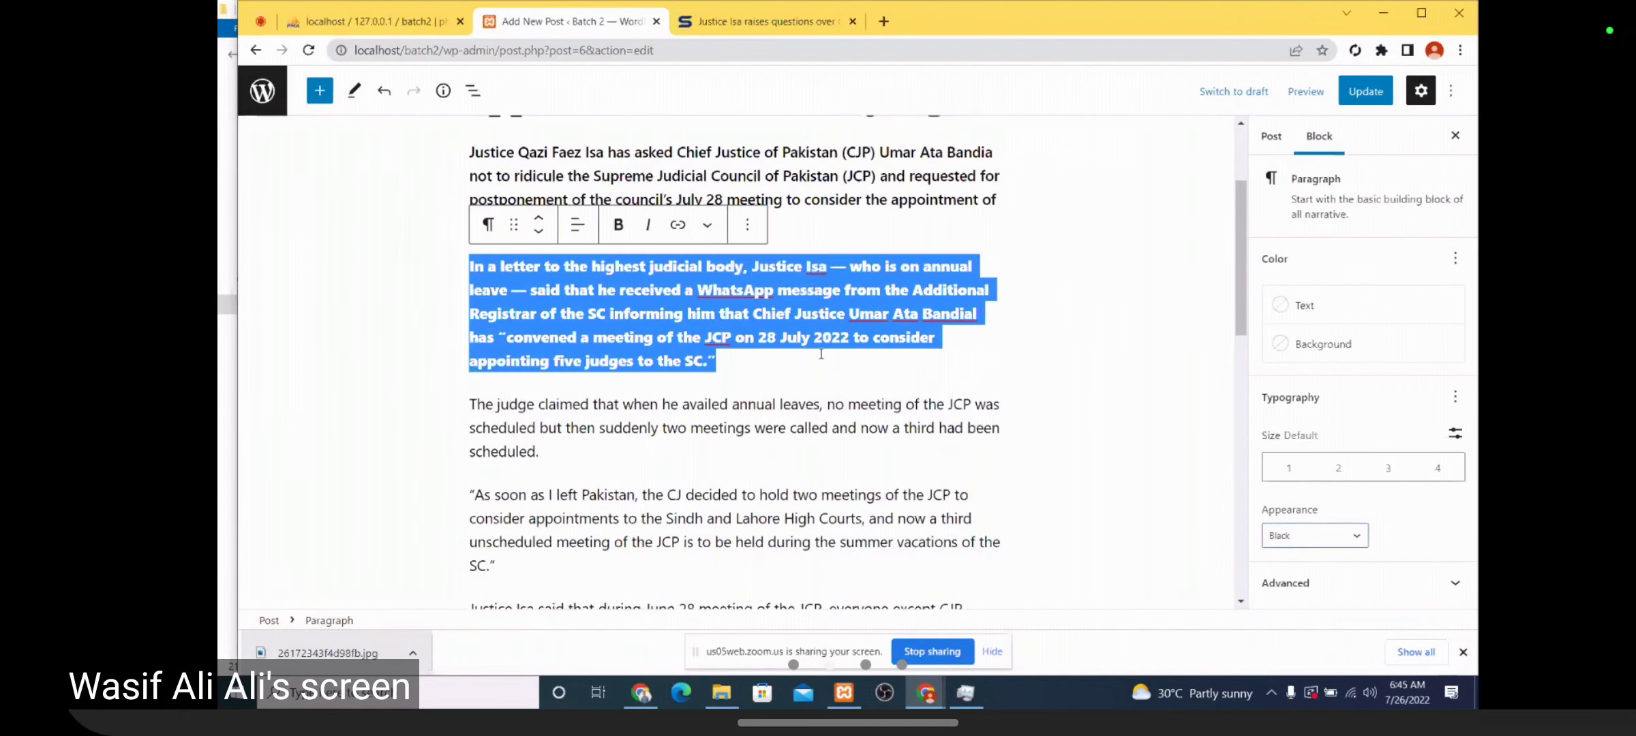
Look through the paragraph's available font appearances, from the regular weights through the italic variants
left_click(1313, 538)
scroll(1295, 443, "up", 3)
scroll(1291, 491, "down", 1)
scroll(1292, 490, "down", 4)
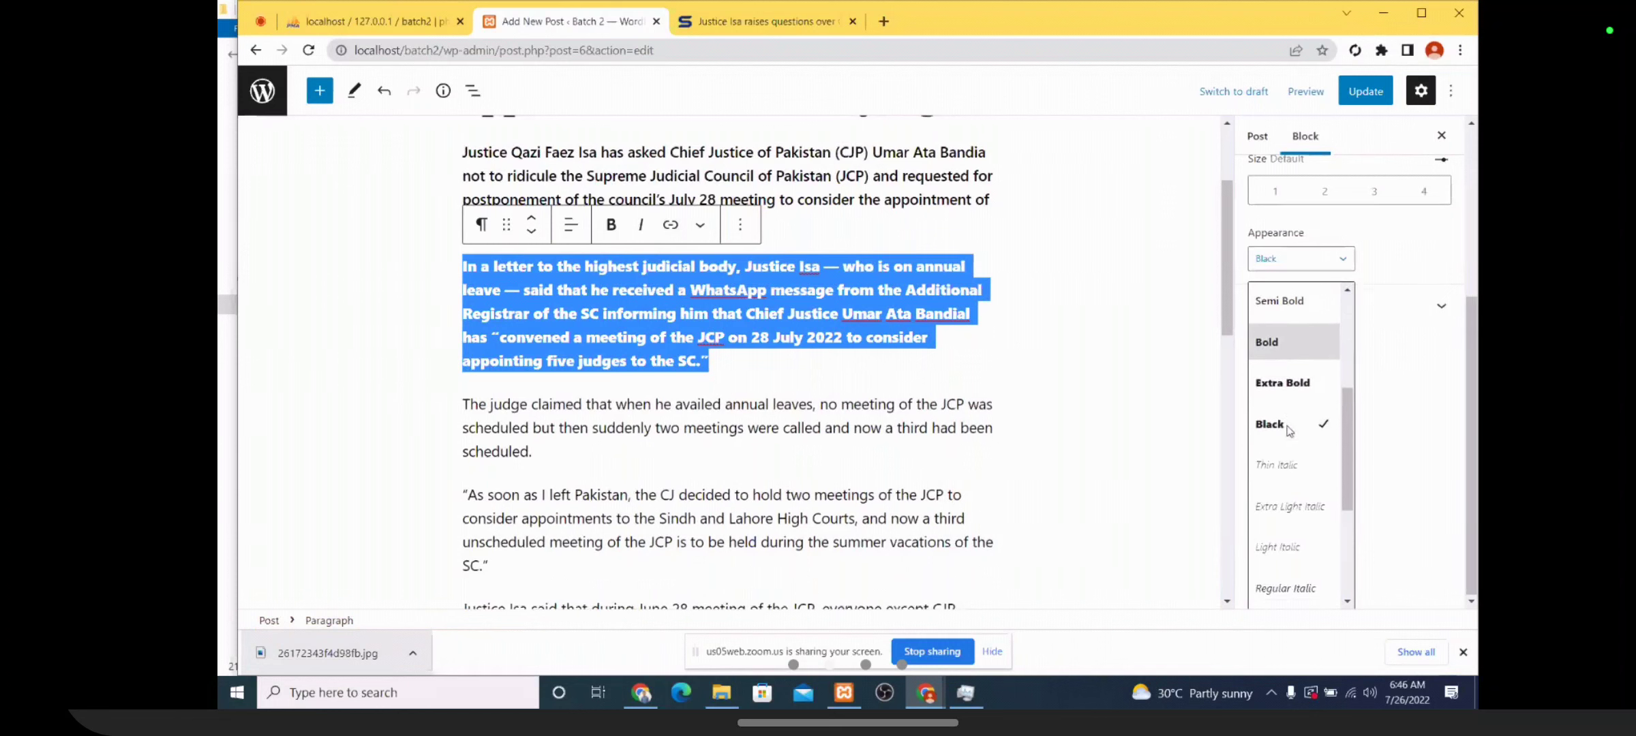
scroll(1295, 450, "up", 3)
scroll(1299, 437, "down", 6)
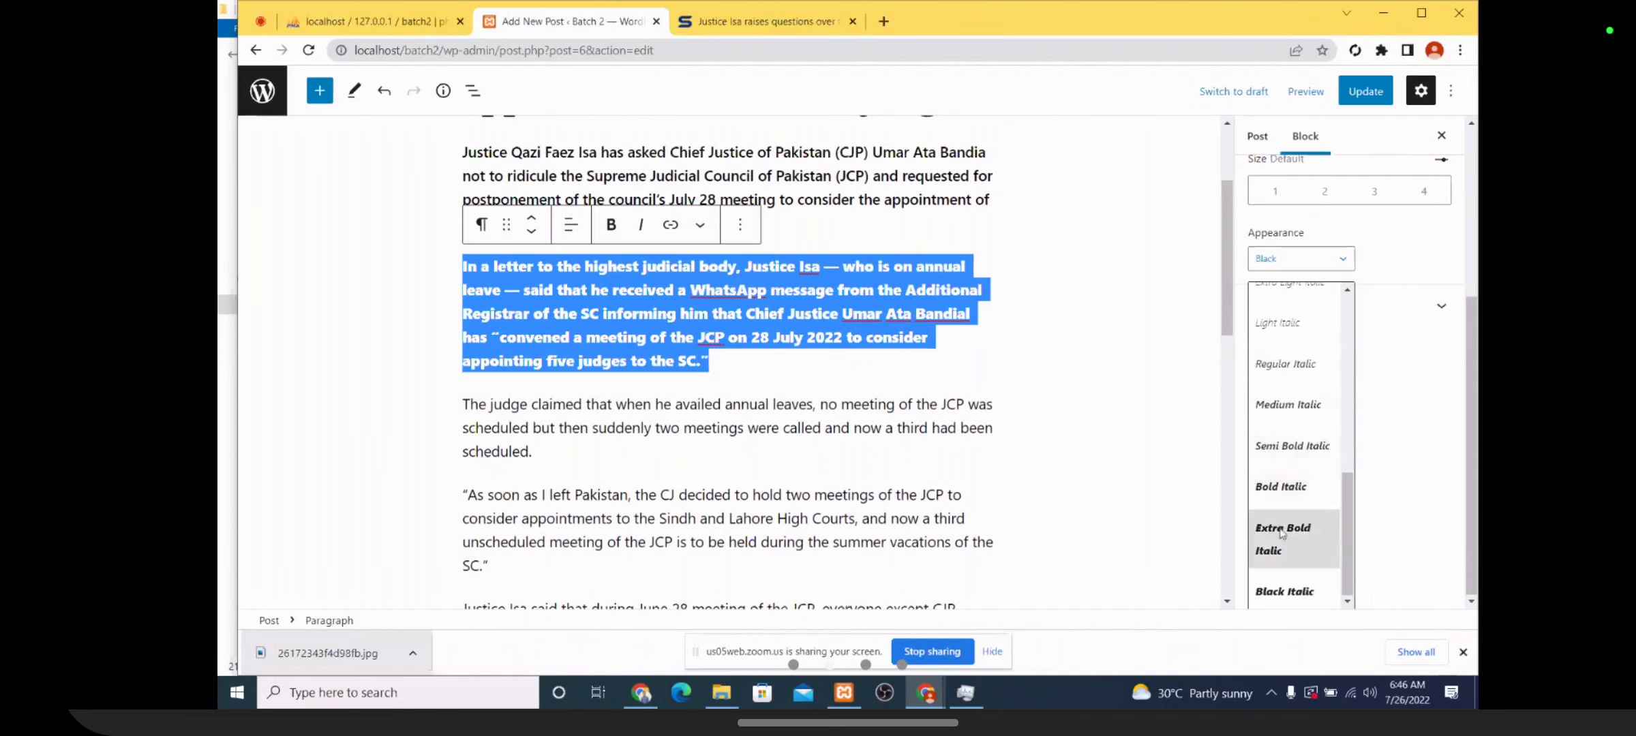
scroll(1292, 518, "up", 7)
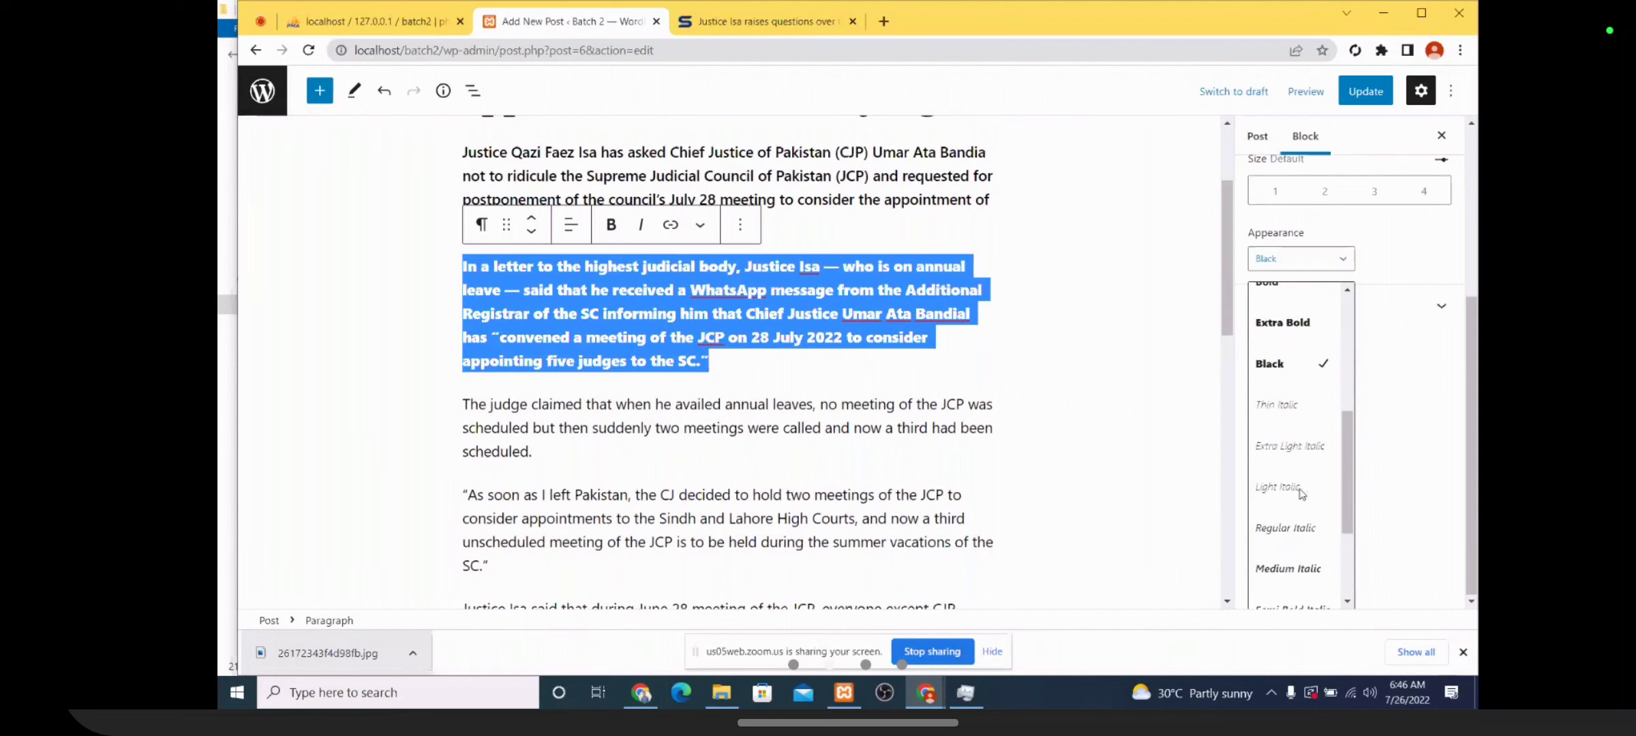
left_click(1387, 455)
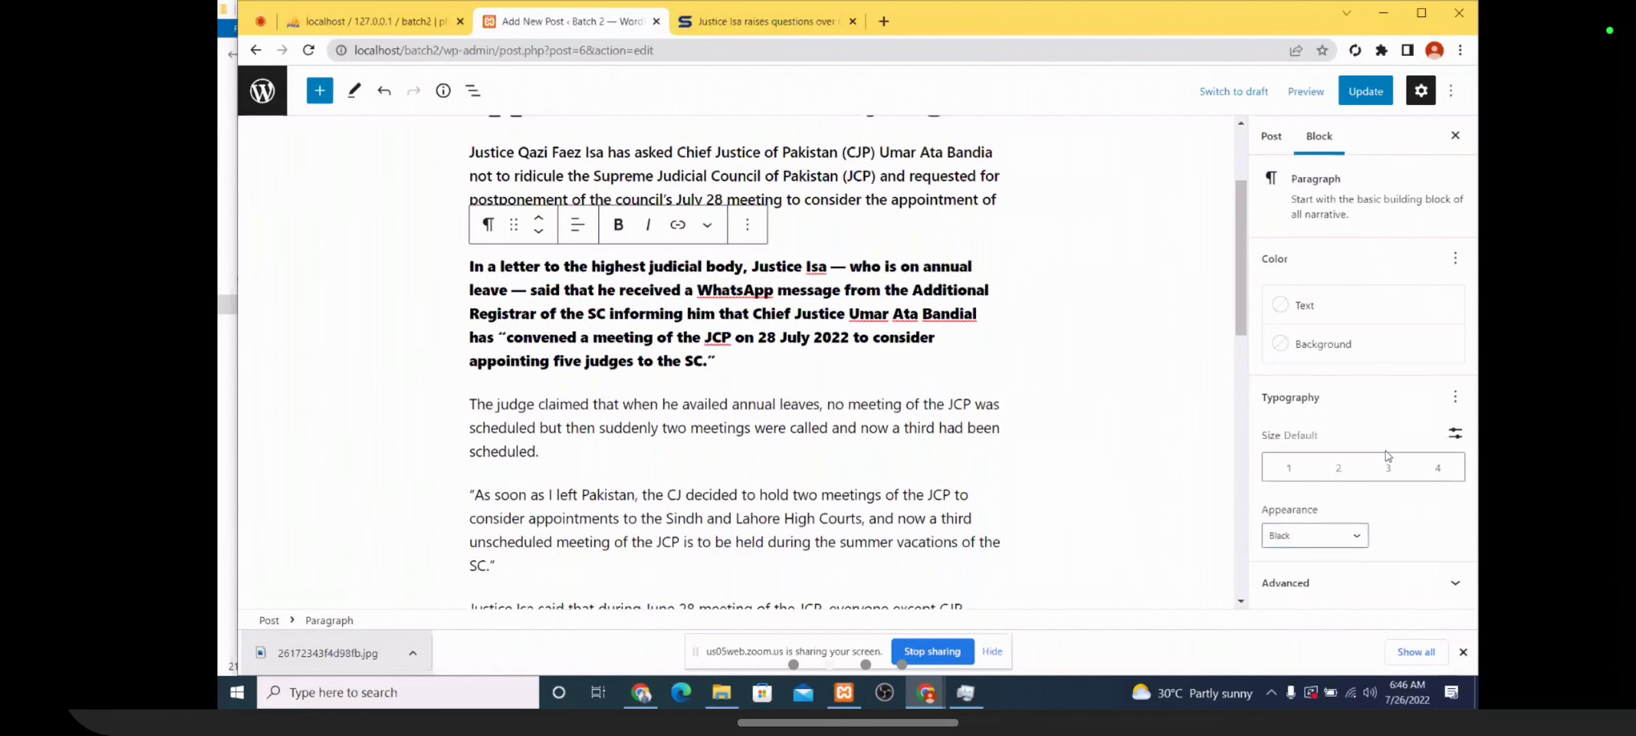
Set the paragraph's appearance to Extra Bold, and remove the Appearance option from its typography settings
left_click(1309, 539)
left_click(1288, 549)
left_click(1451, 405)
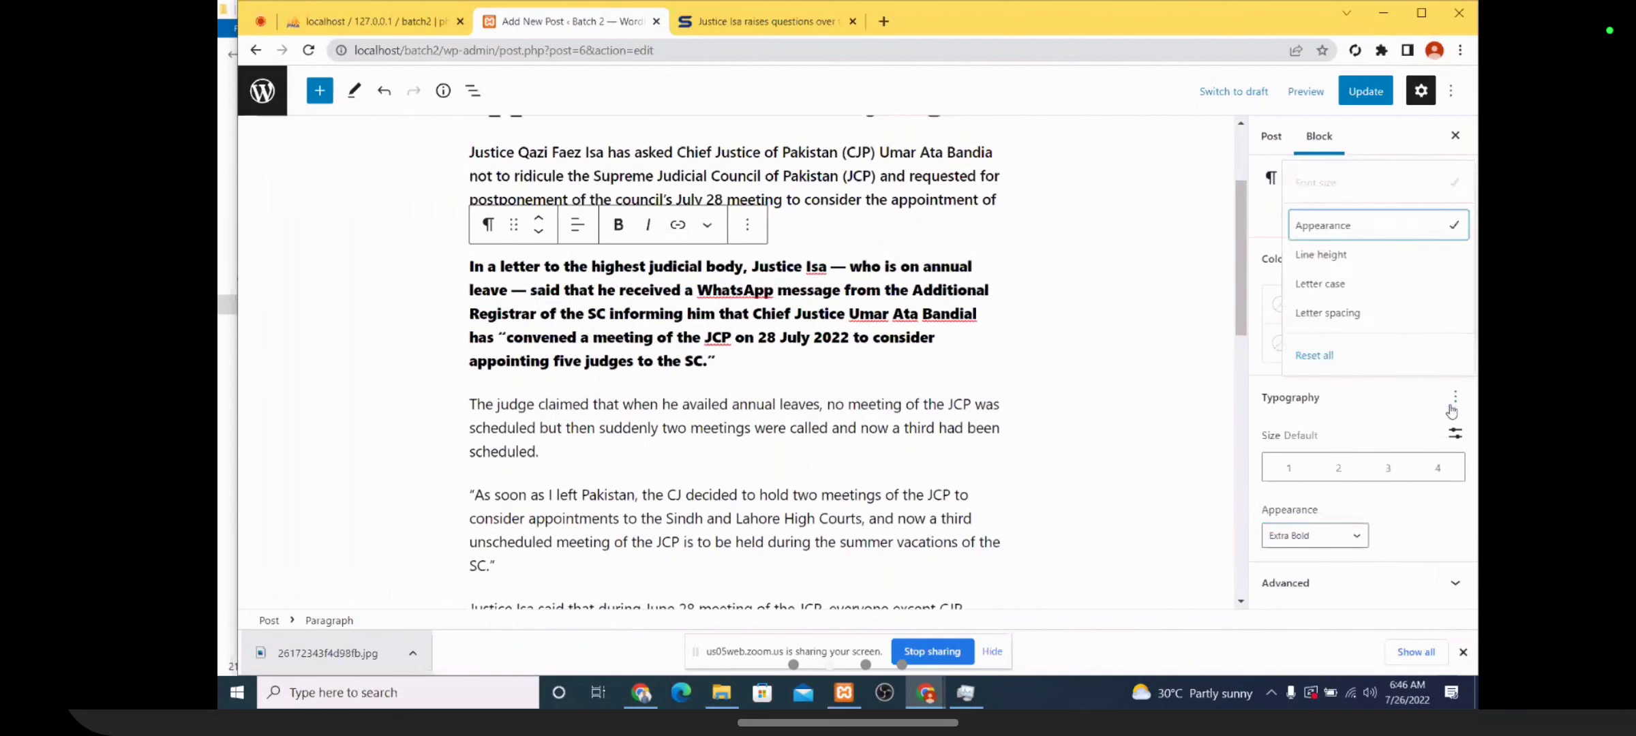
left_click(1336, 227)
left_click(853, 279)
left_click(1459, 398)
triple_click(862, 322)
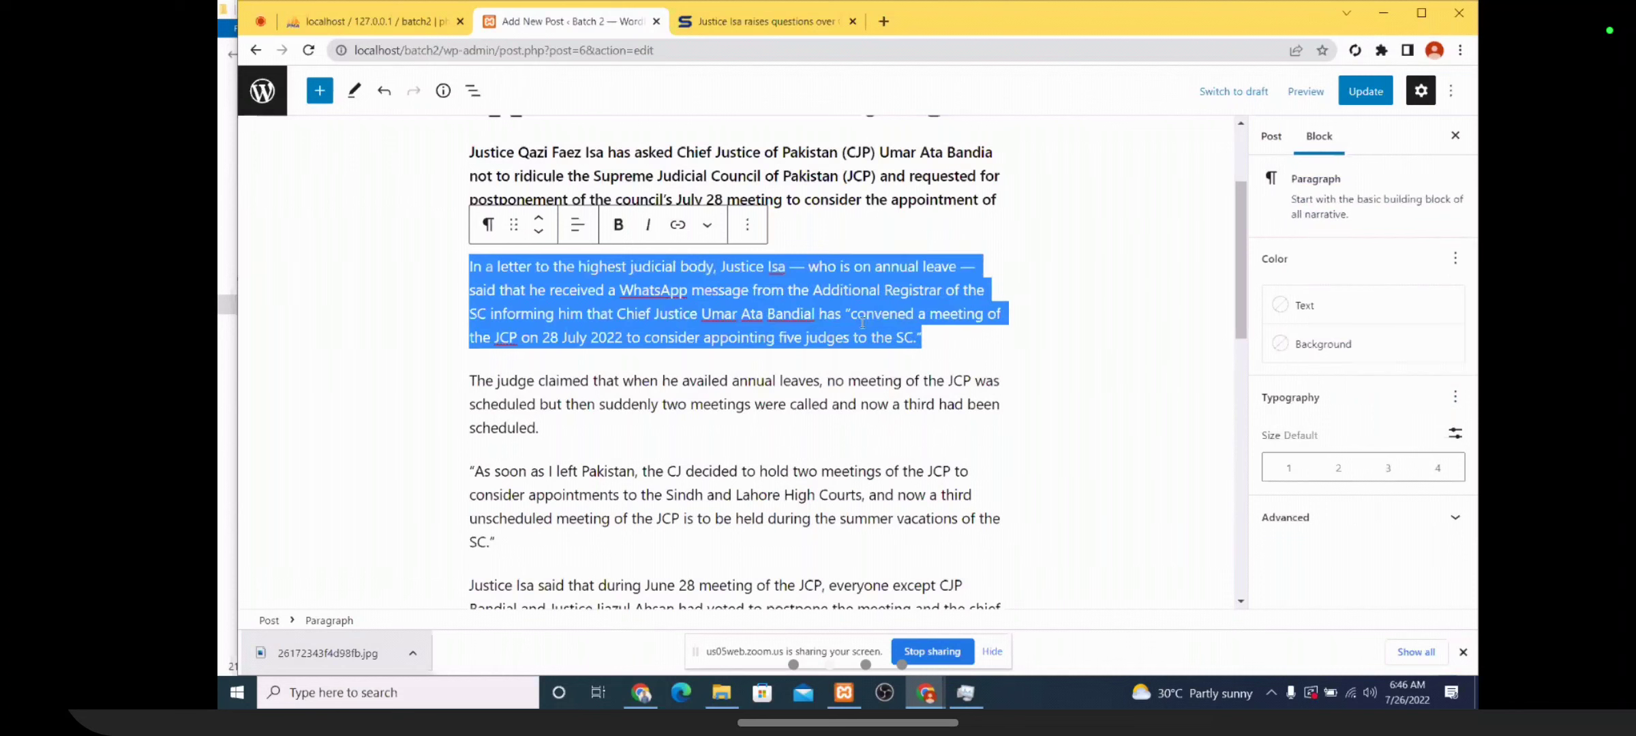
Add the Line height option to the selected paragraph's typography settings and raise the line height to 4.5
left_click(1455, 396)
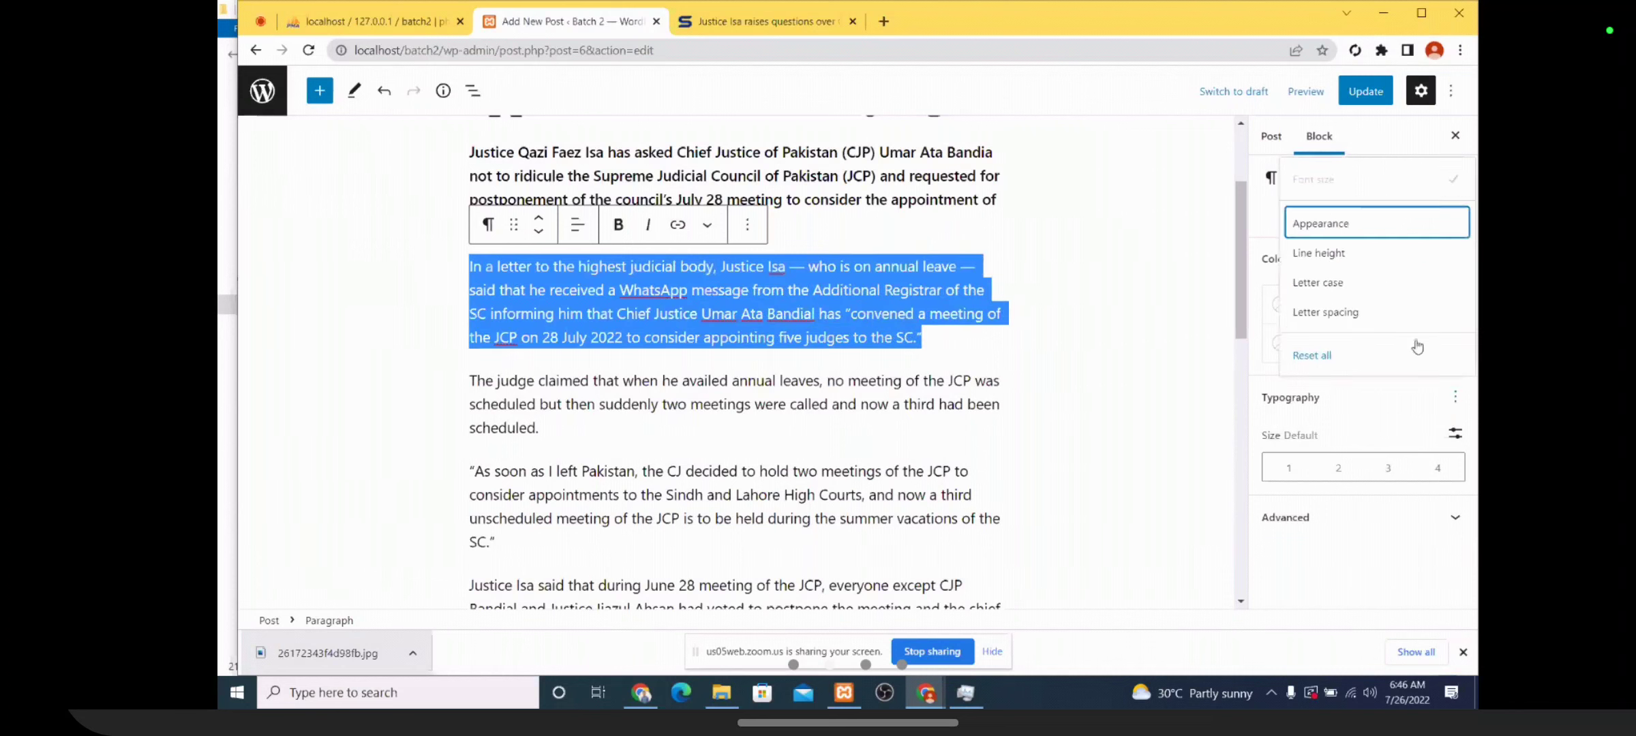
left_click(1369, 263)
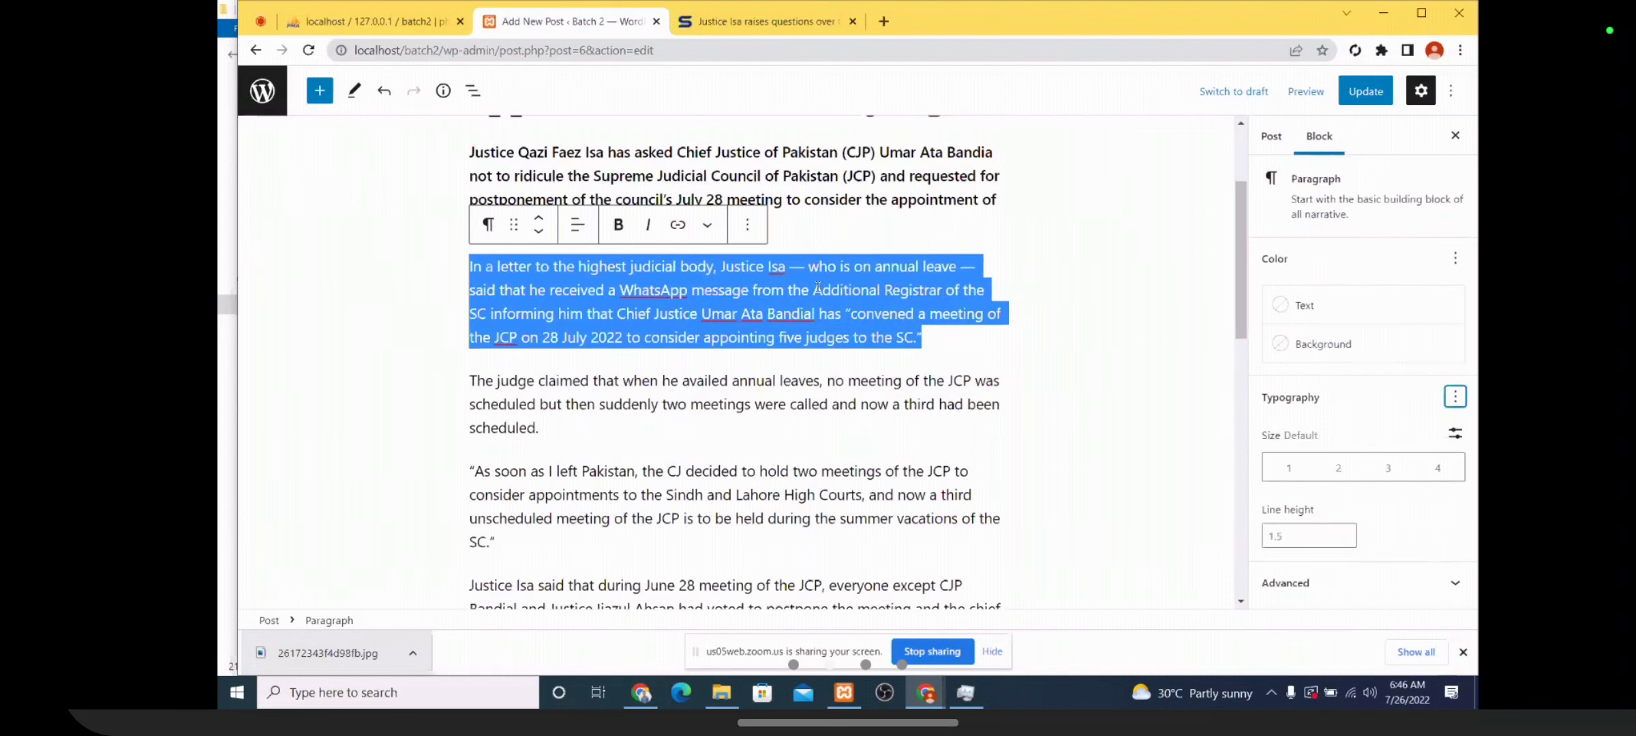
left_click(1343, 532)
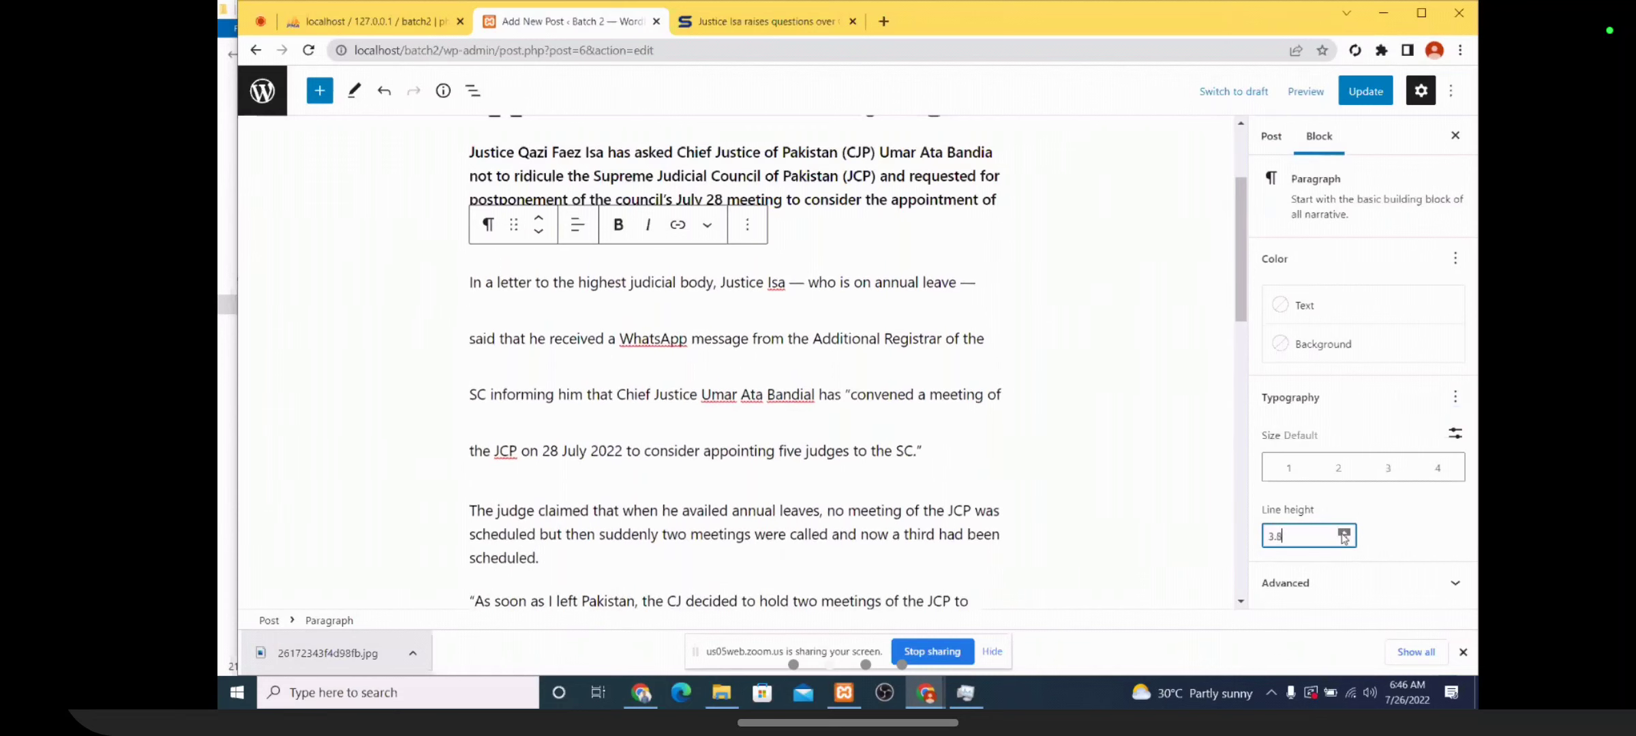
Add the Letter case option to the paragraph and try uppercase, lowercase and capitalized text in turn
left_click(1455, 396)
left_click(1361, 283)
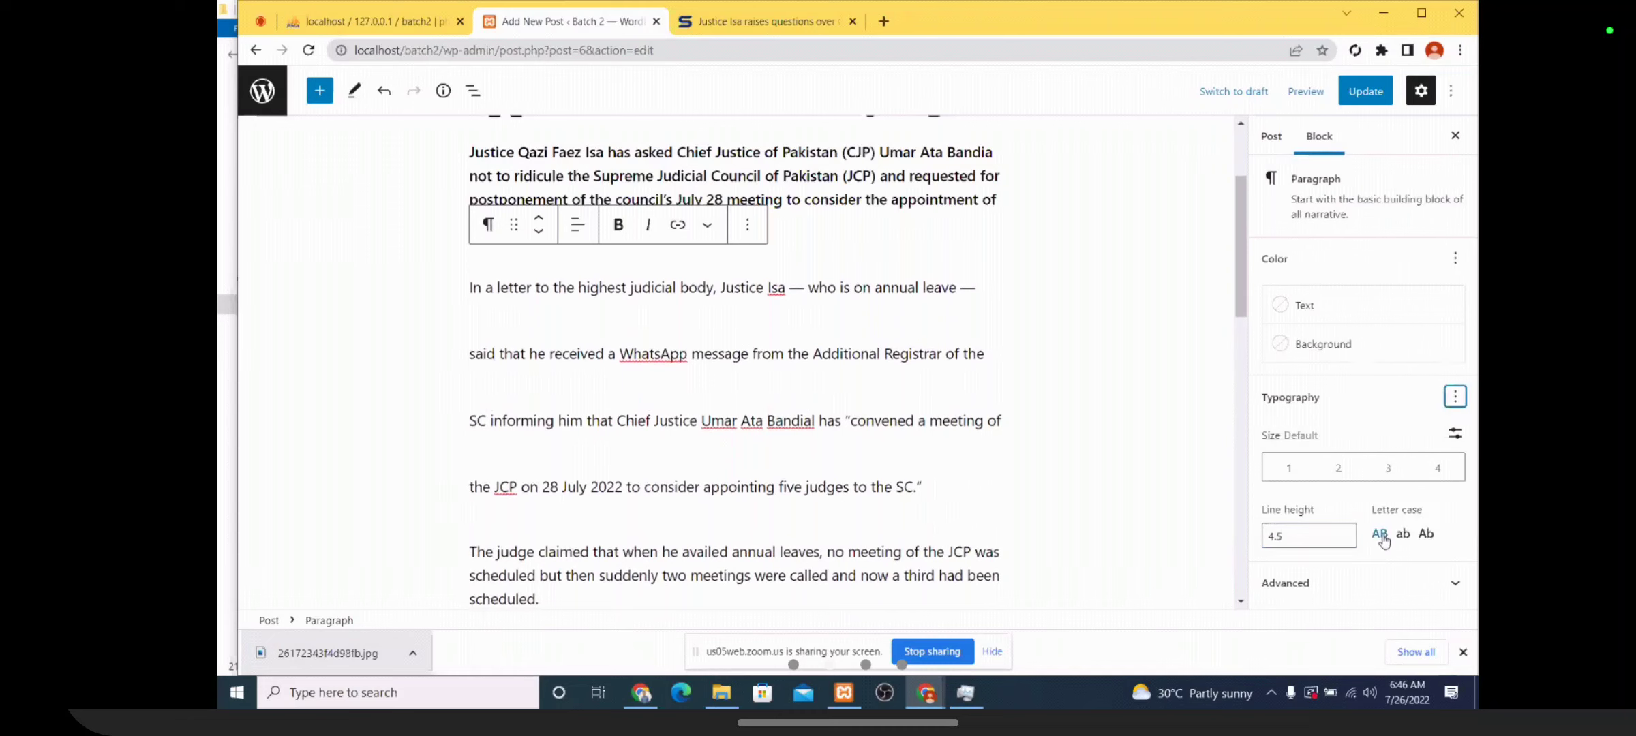
left_click(1380, 535)
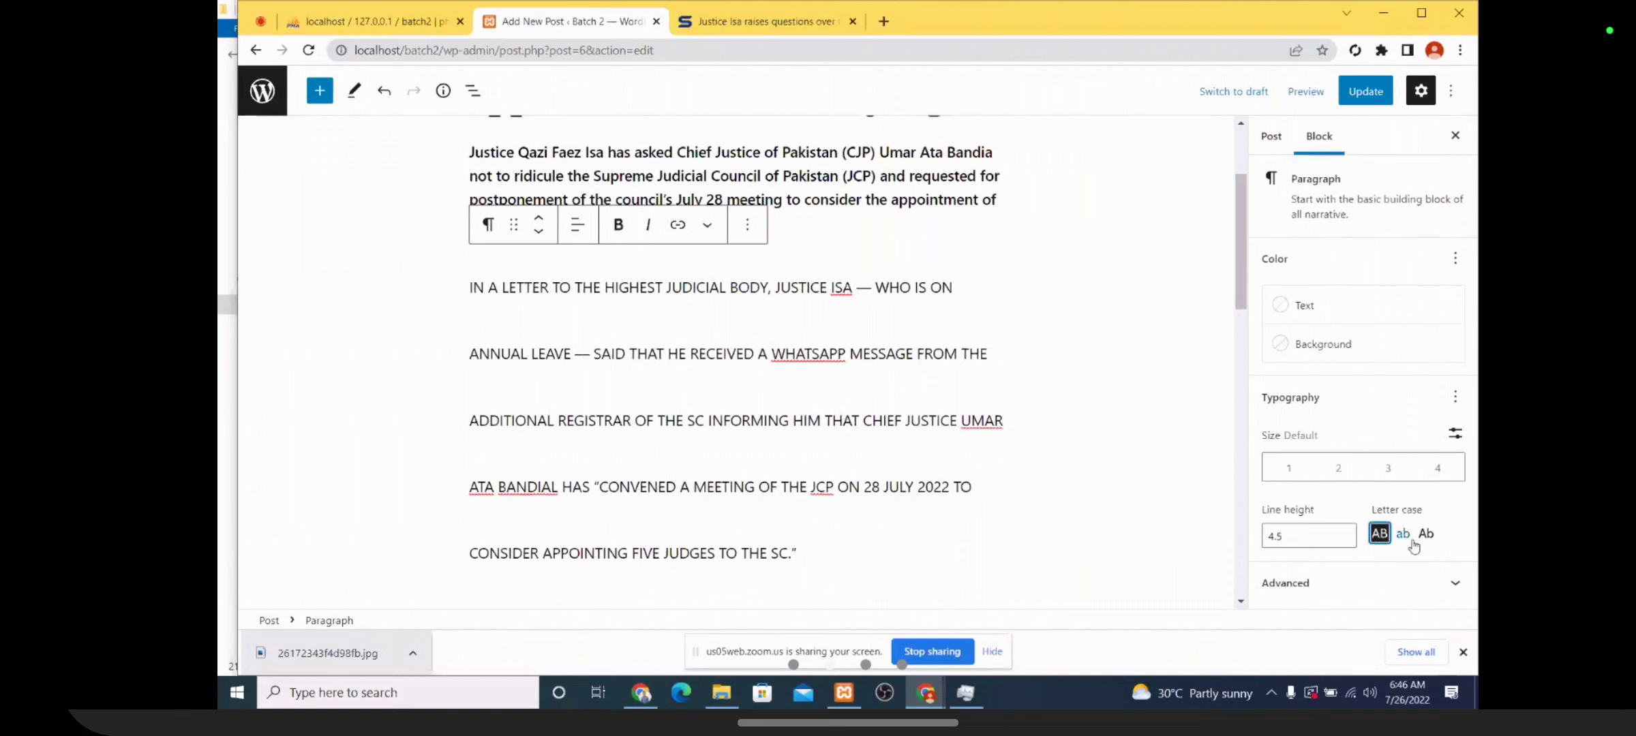
left_click(1403, 535)
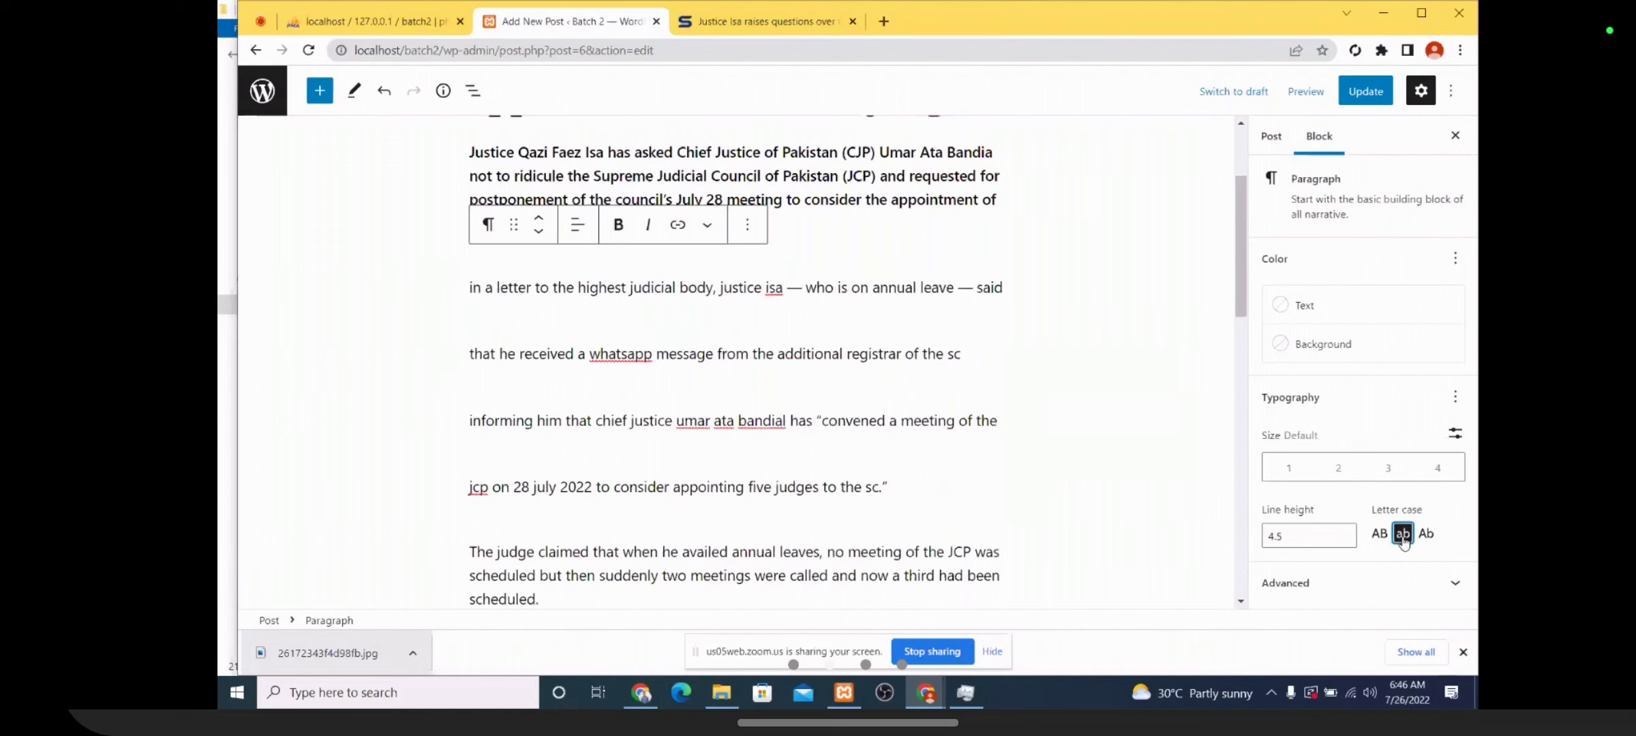
left_click(1424, 537)
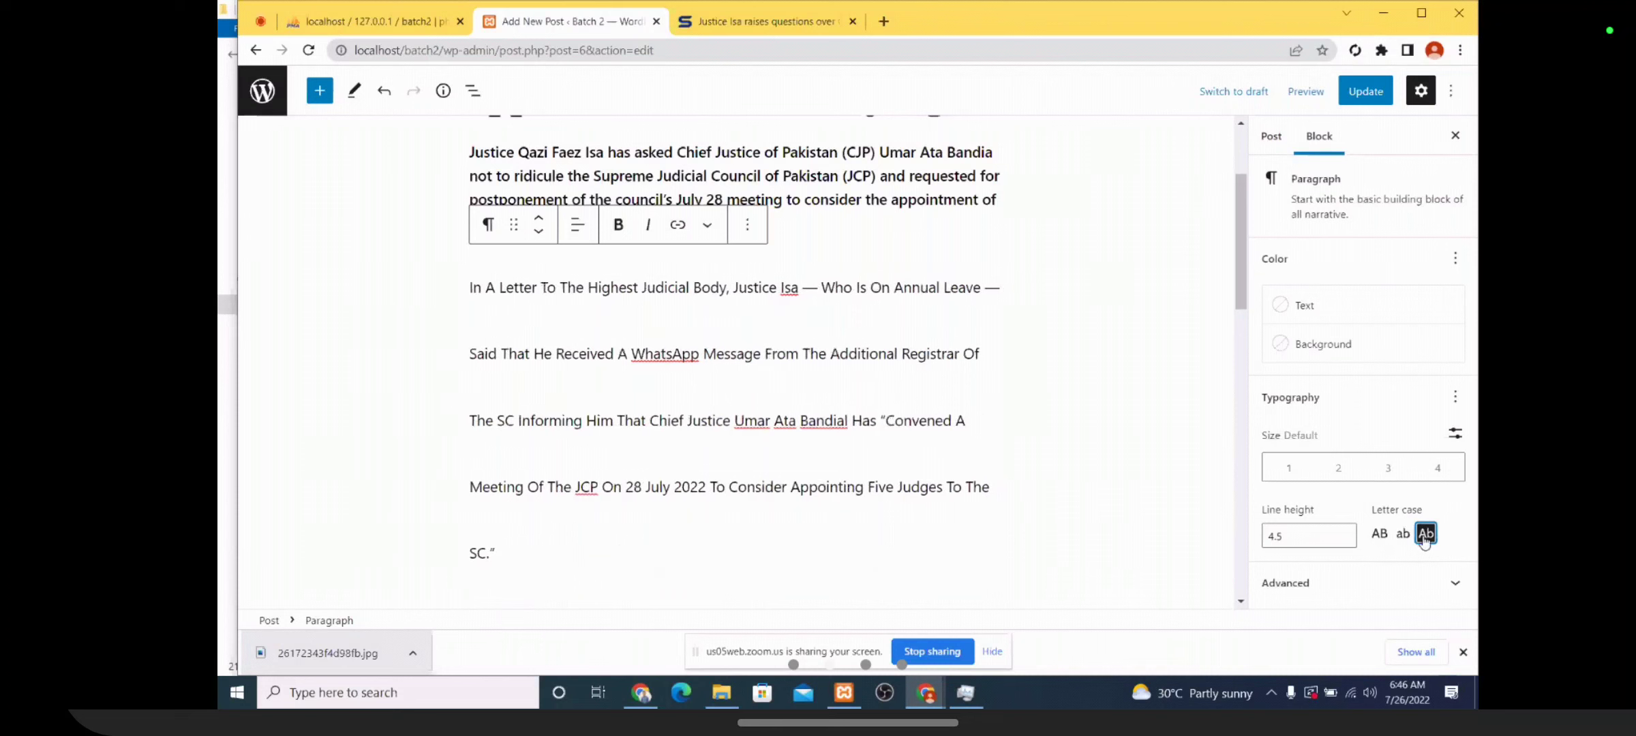
Remove the Line height and Letter case options from the paragraph beginning "In a letter"
triple_click(824, 357)
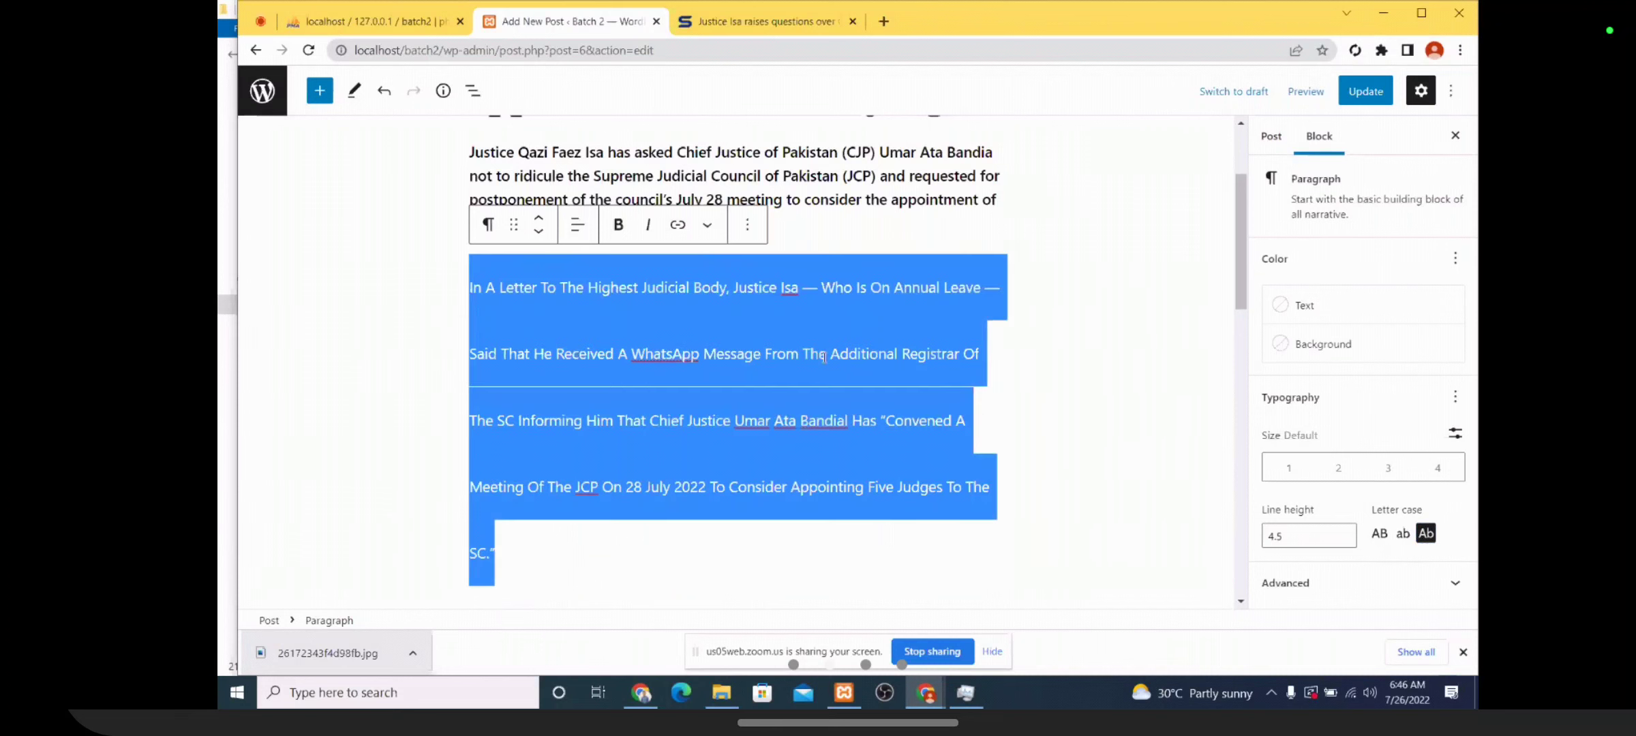
left_click(1455, 396)
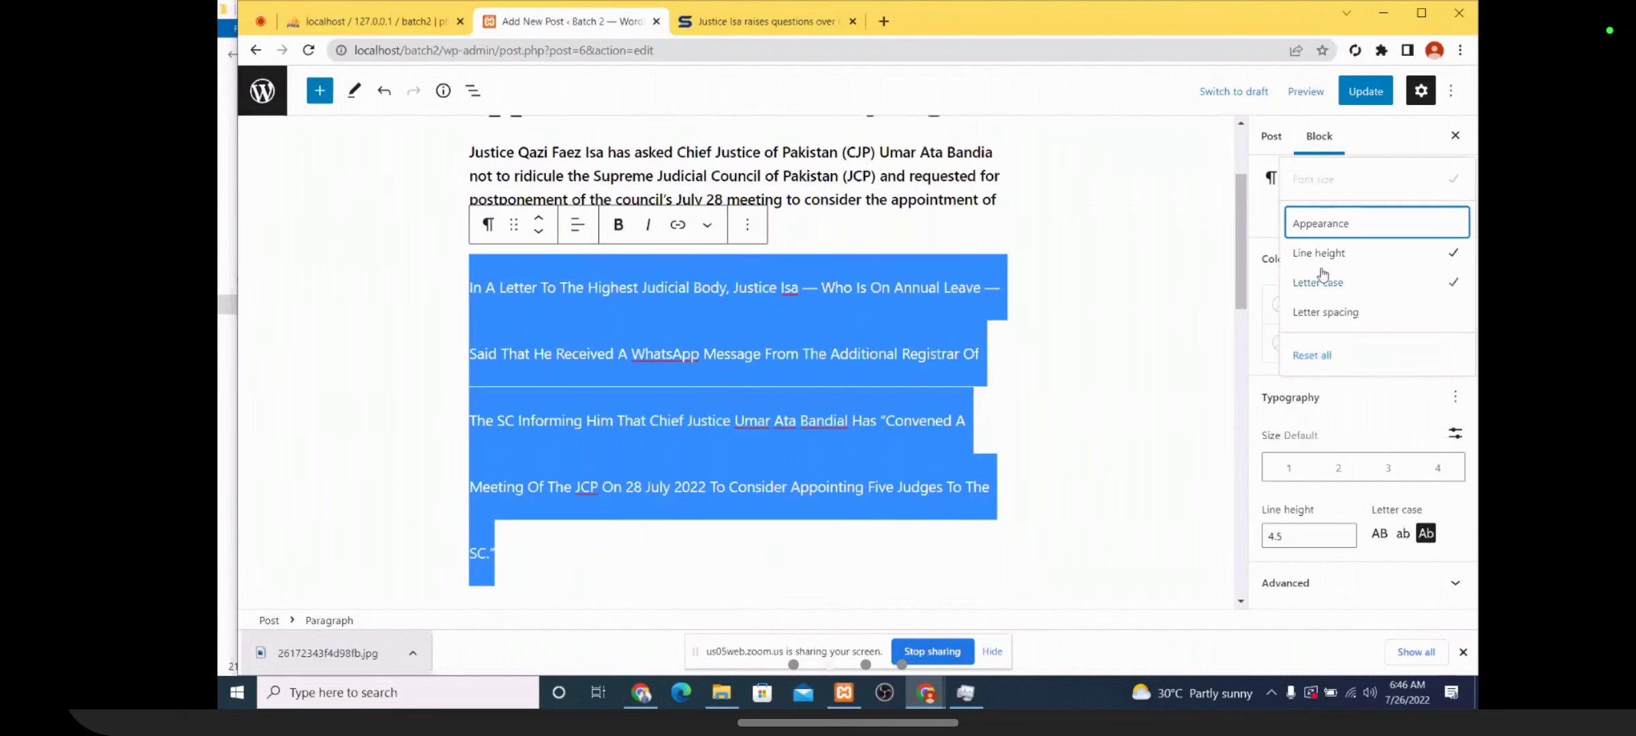
left_click(1329, 248)
left_click(1455, 396)
left_click(1360, 286)
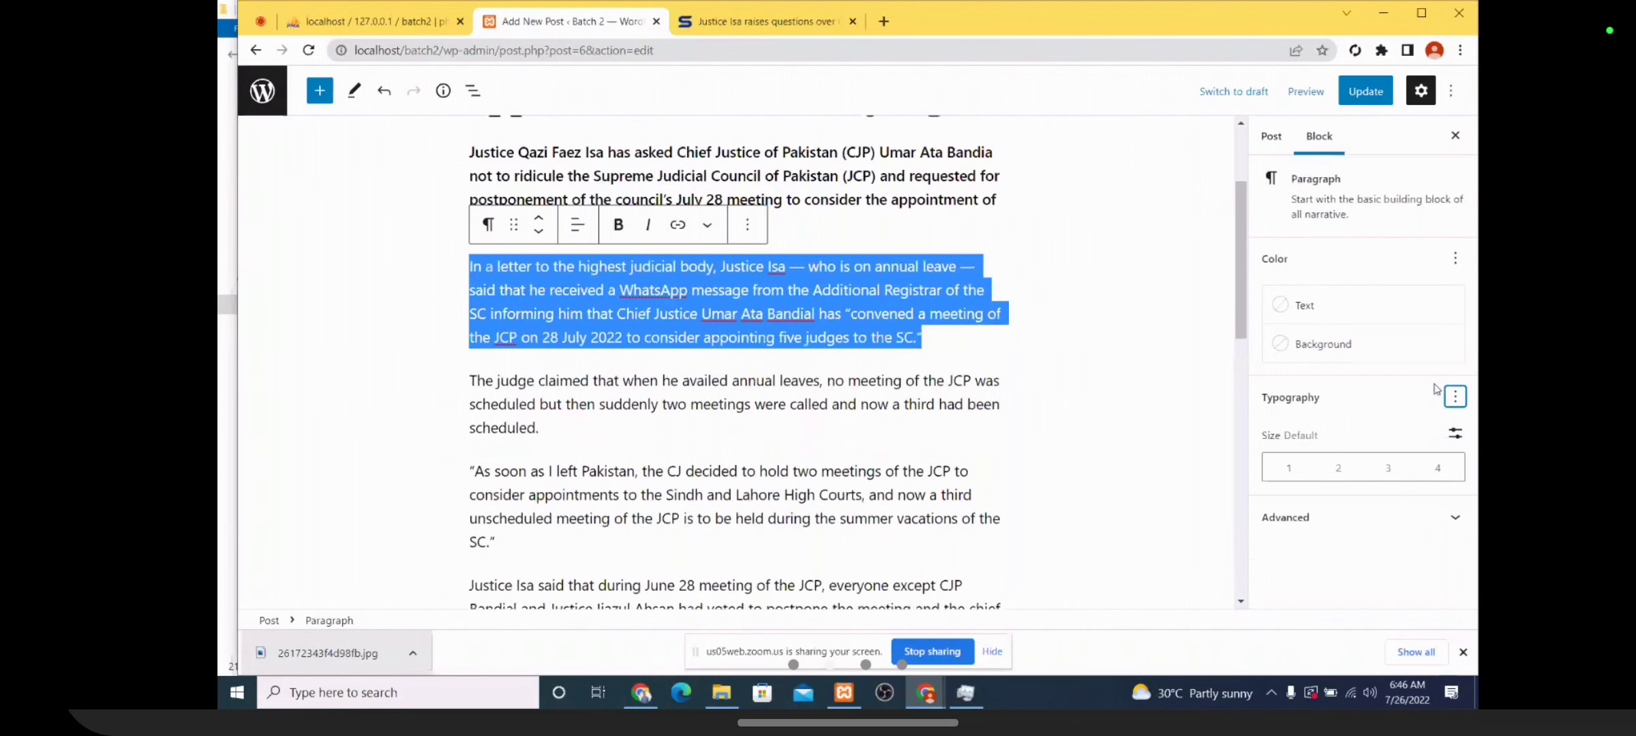
Add the Letter spacing option to the paragraph, try a spacing of 25, and clear the value
left_click(1454, 398)
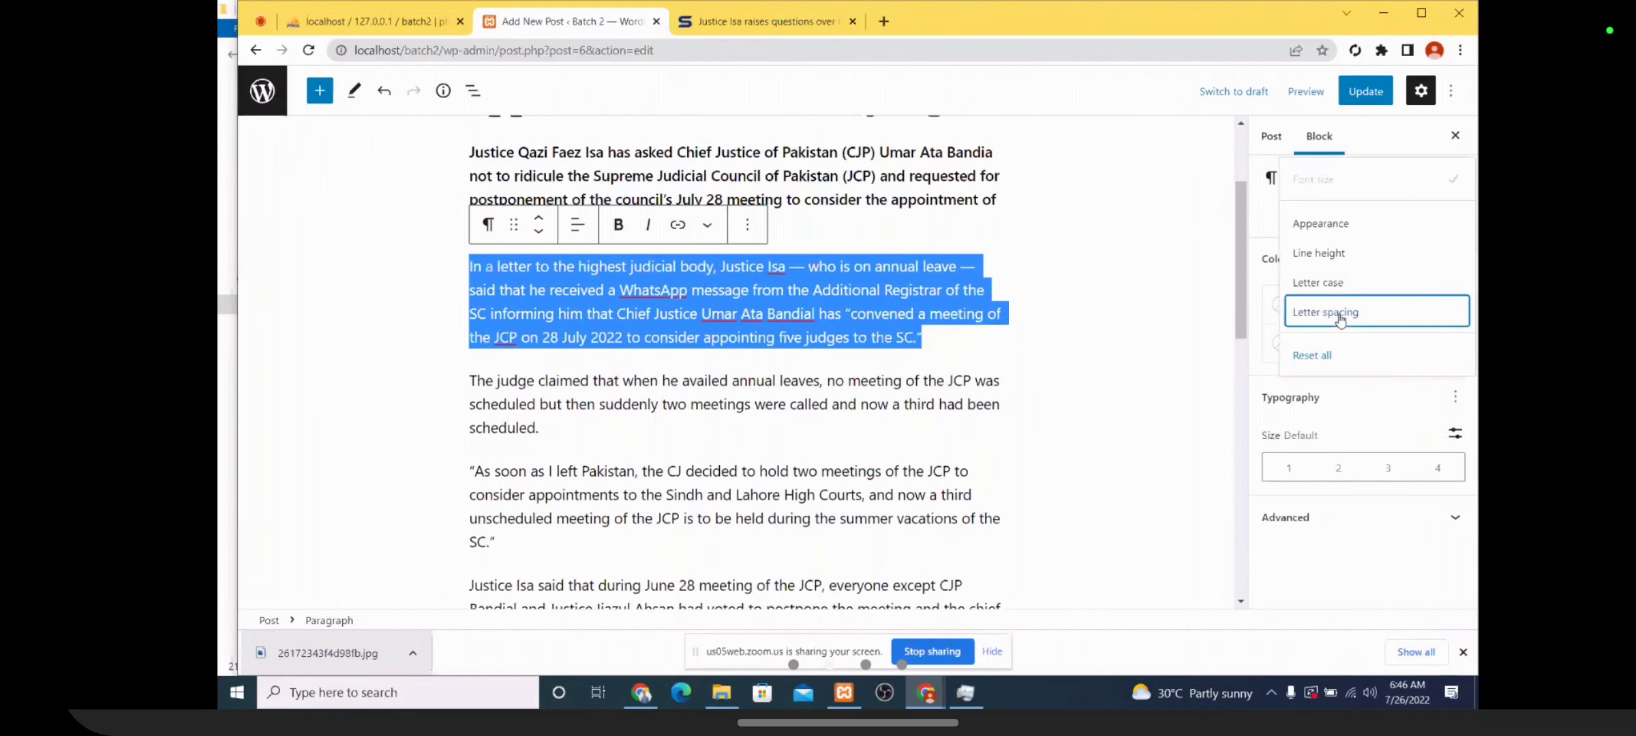
left_click(1336, 312)
left_click(1314, 538)
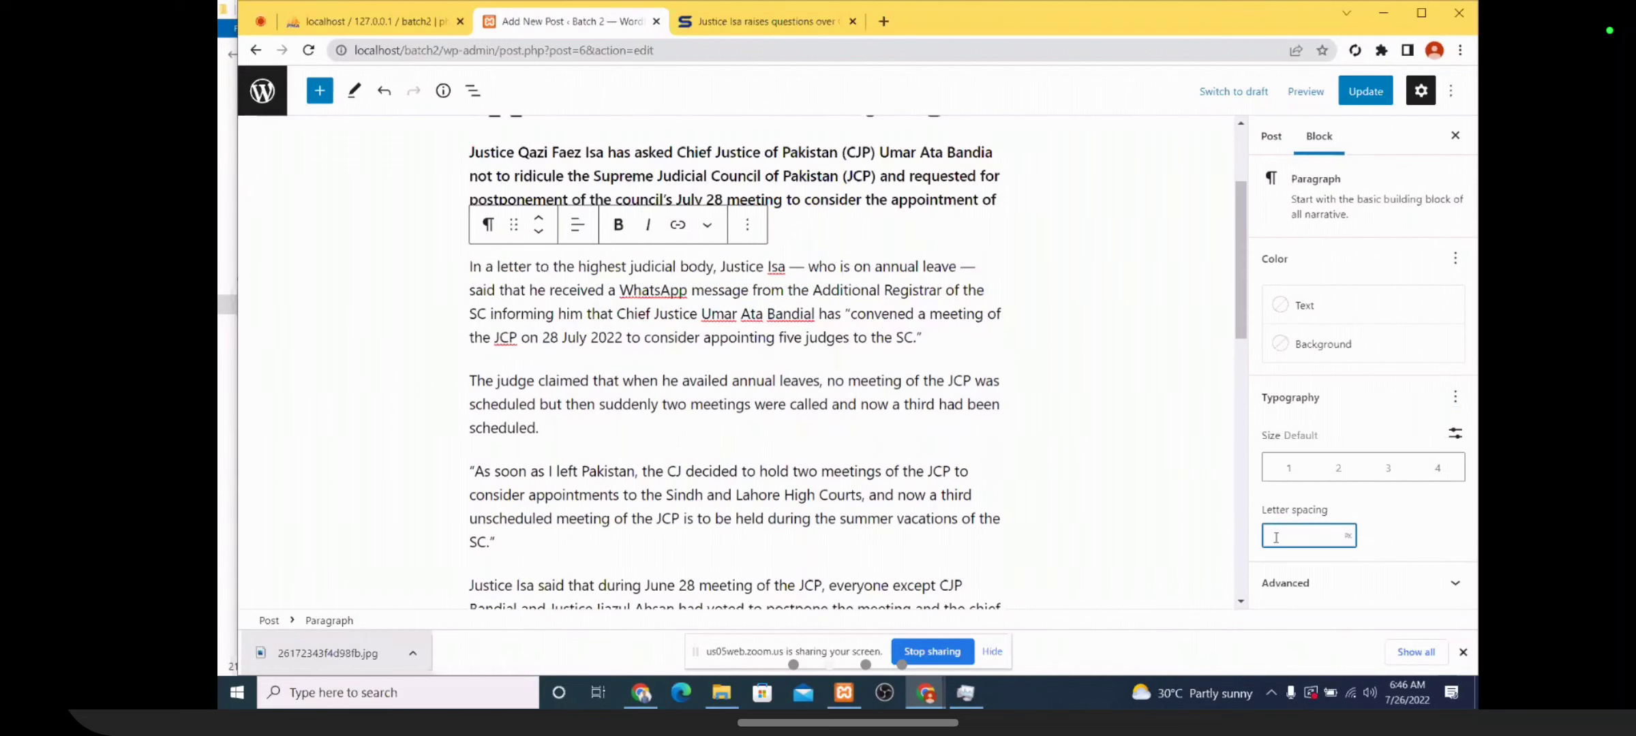
type("2")
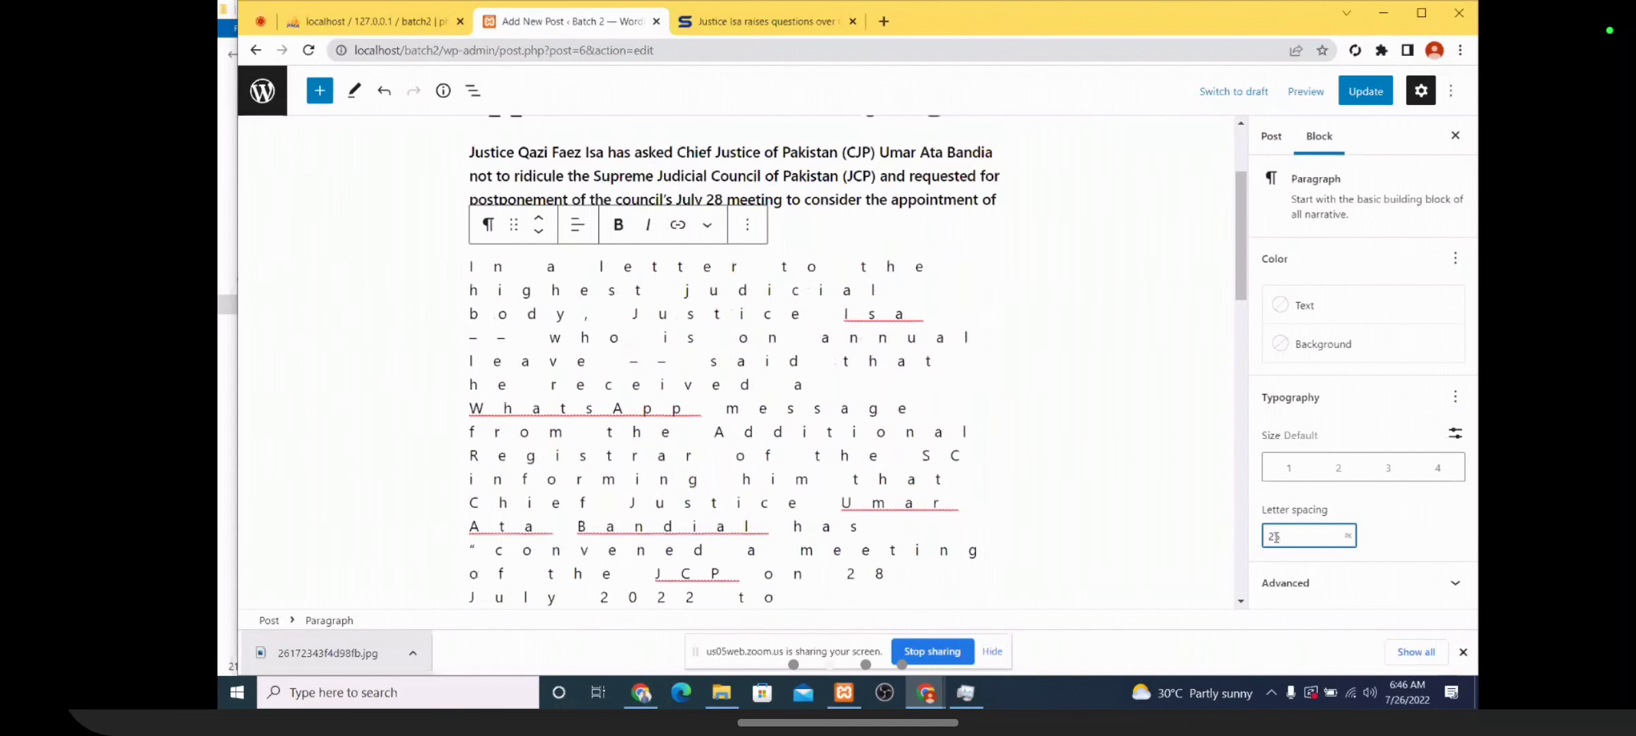
key("BackSpace")
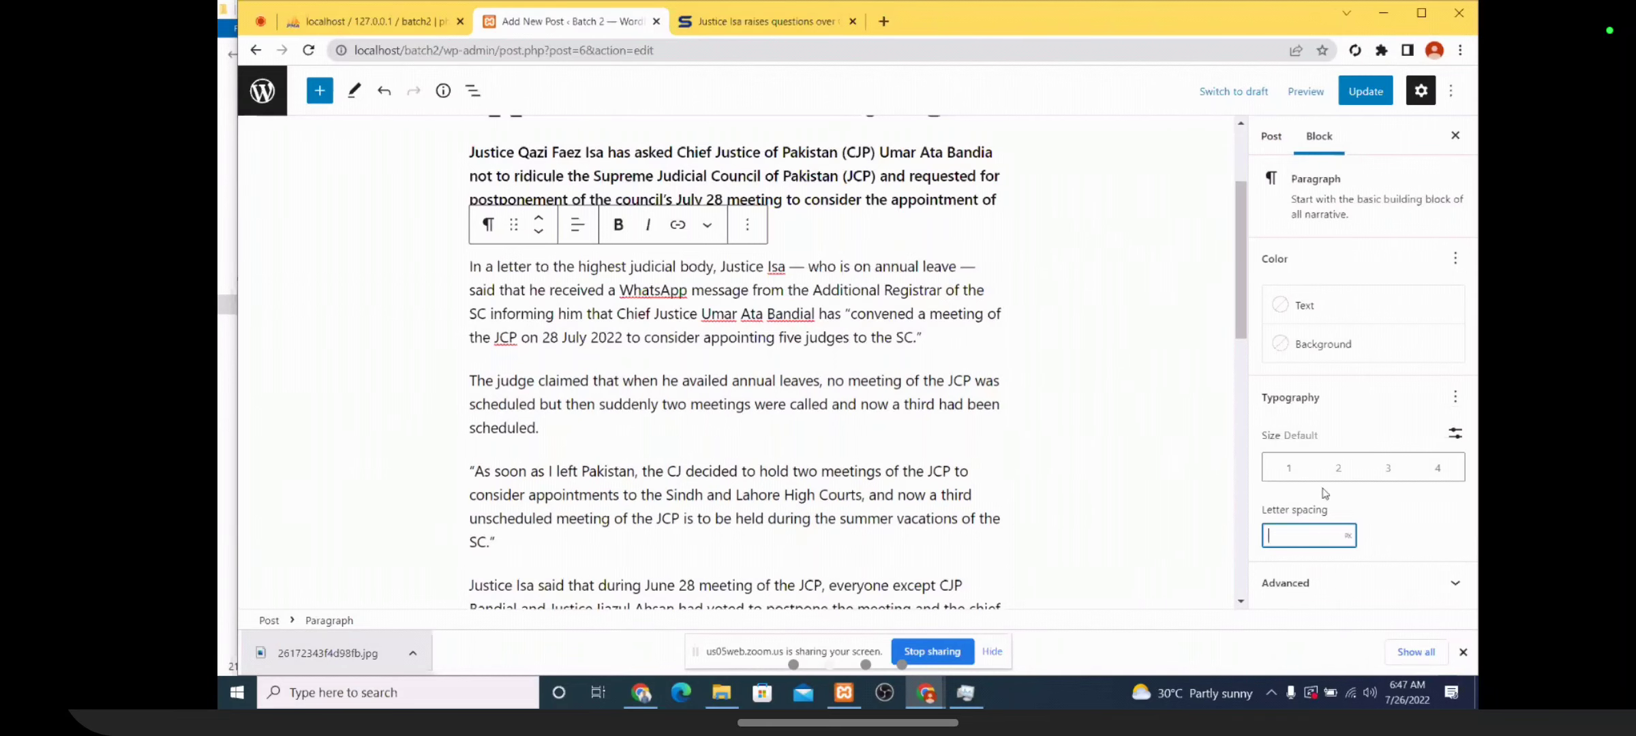
Look through the post's content from the title down to its last paragraph
scroll(948, 378, "up", 2)
scroll(1016, 392, "down", 3)
scroll(1017, 393, "up", 1)
scroll(1017, 392, "up", 1)
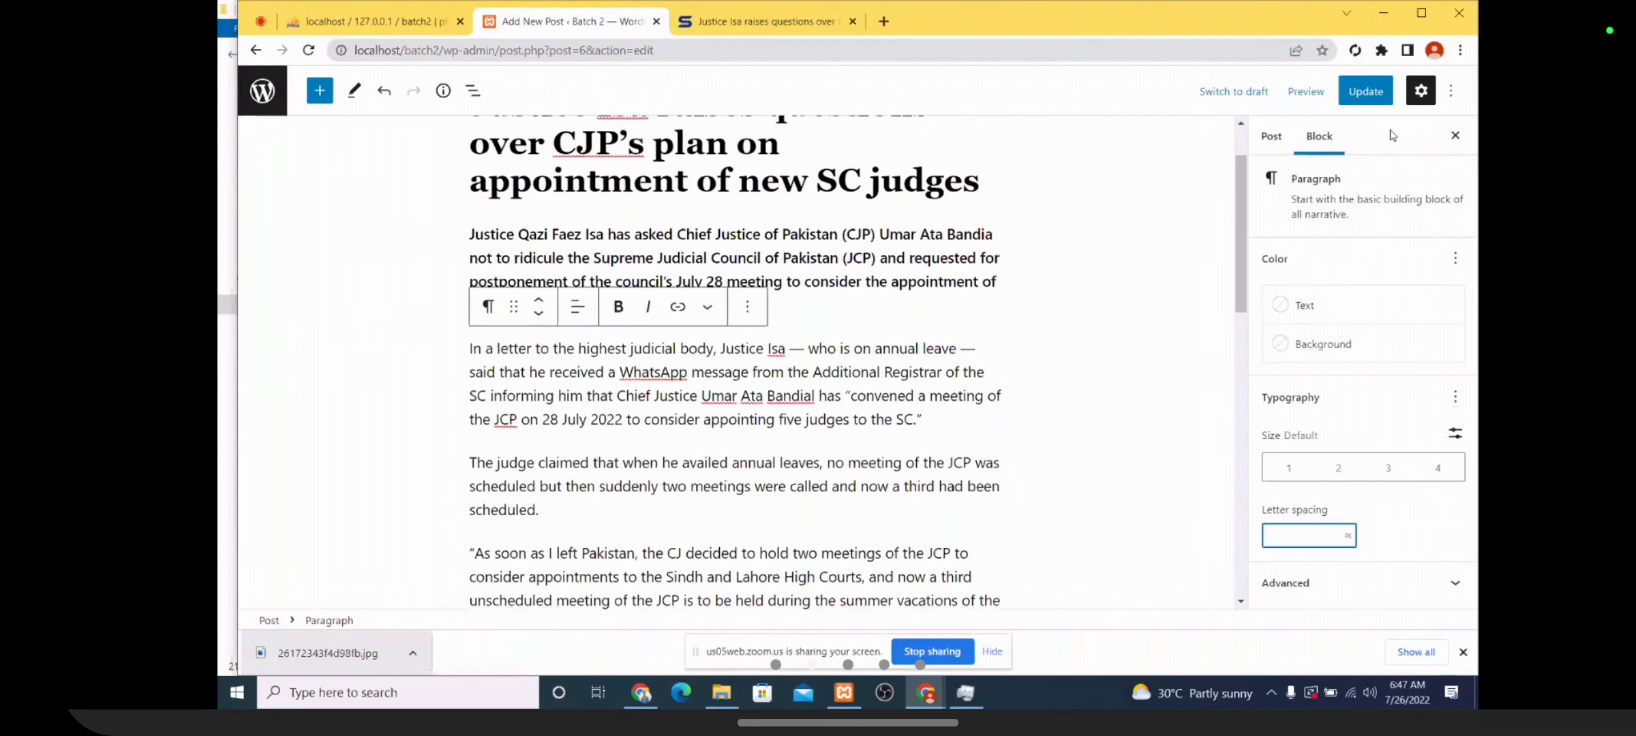
scroll(949, 318, "down", 8)
scroll(949, 318, "up", 5)
scroll(949, 317, "up", 2)
scroll(949, 317, "down", 3)
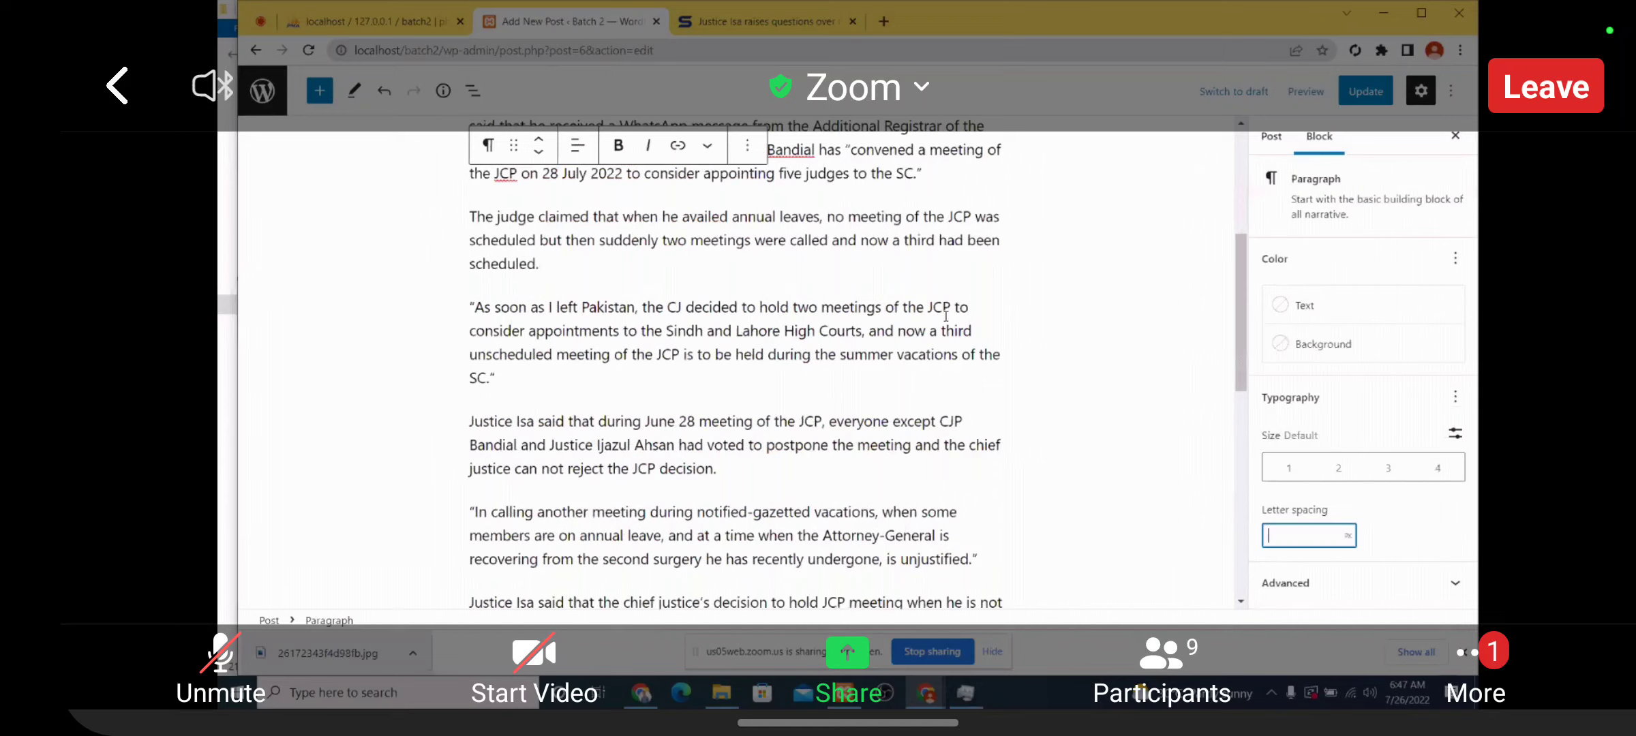
scroll(886, 327, "up", 3)
scroll(812, 338, "down", 1)
scroll(811, 337, "down", 10)
scroll(808, 334, "up", 5)
scroll(807, 332, "down", 5)
scroll(807, 331, "up", 1)
scroll(807, 332, "down", 1)
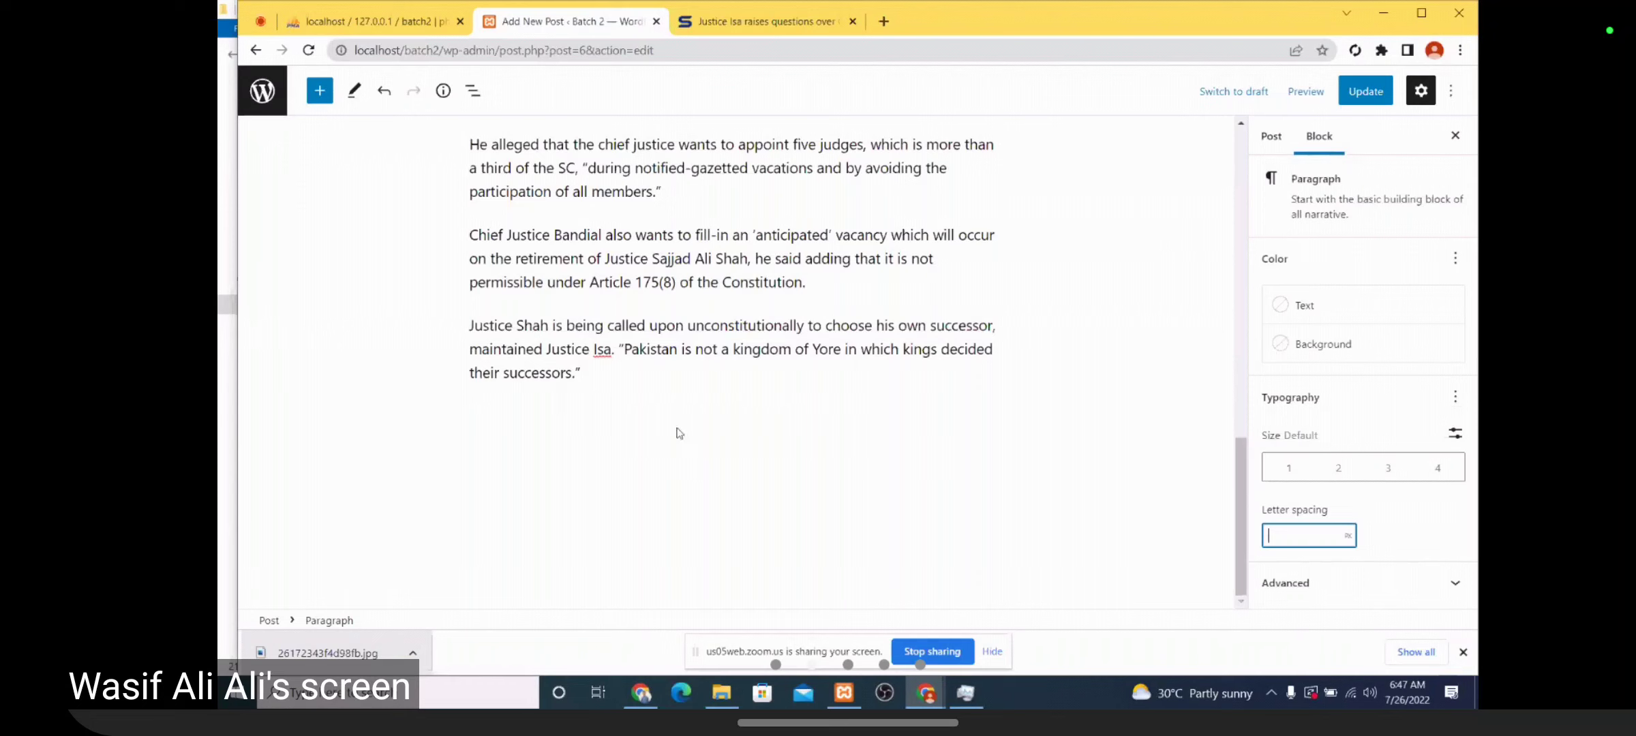
Add an empty block below the post's last paragraph, which begins "Justice Shah", and place the cursor in it
left_click(616, 379)
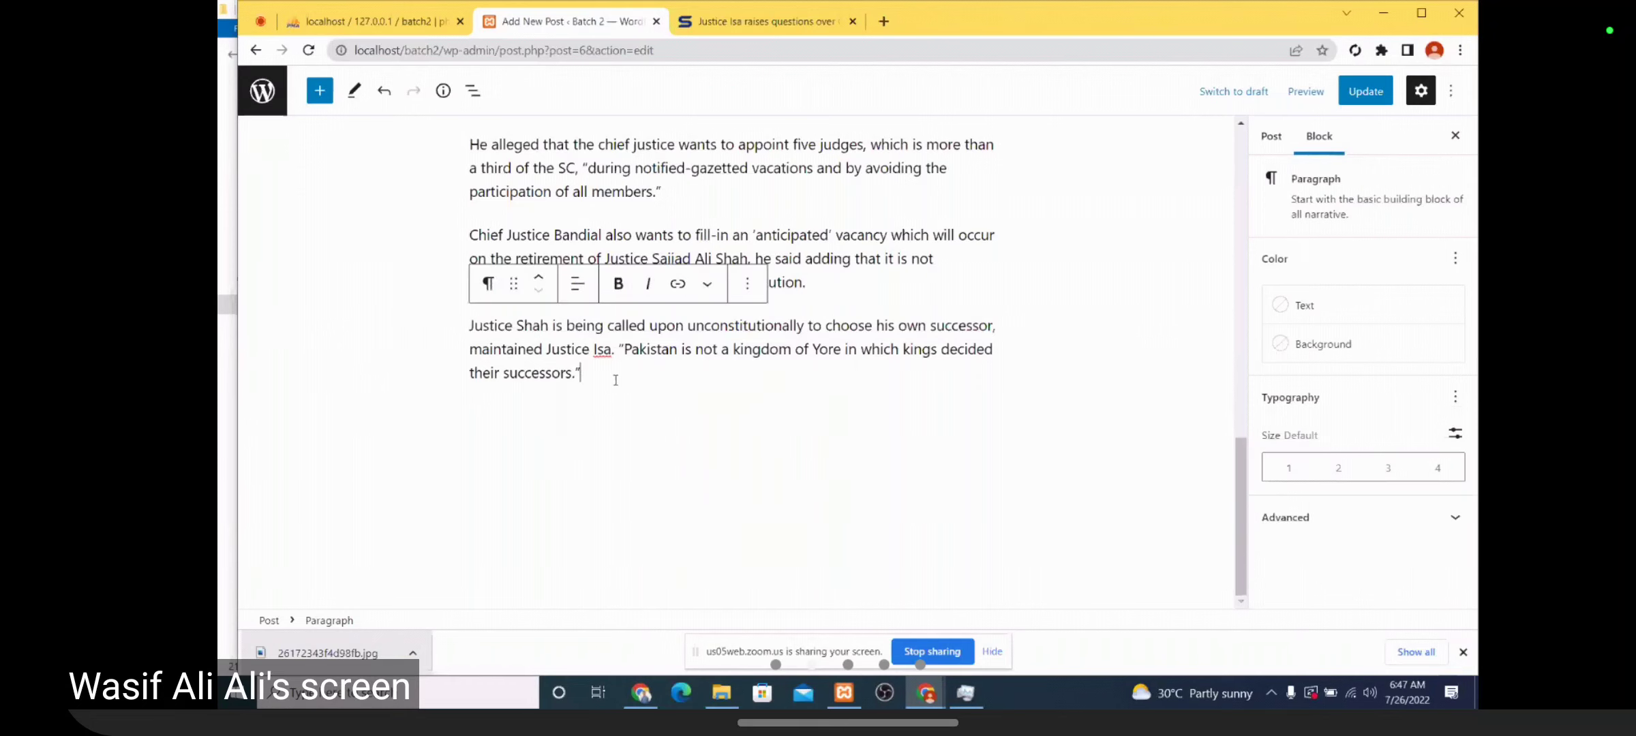
left_click(675, 426)
left_click(656, 414)
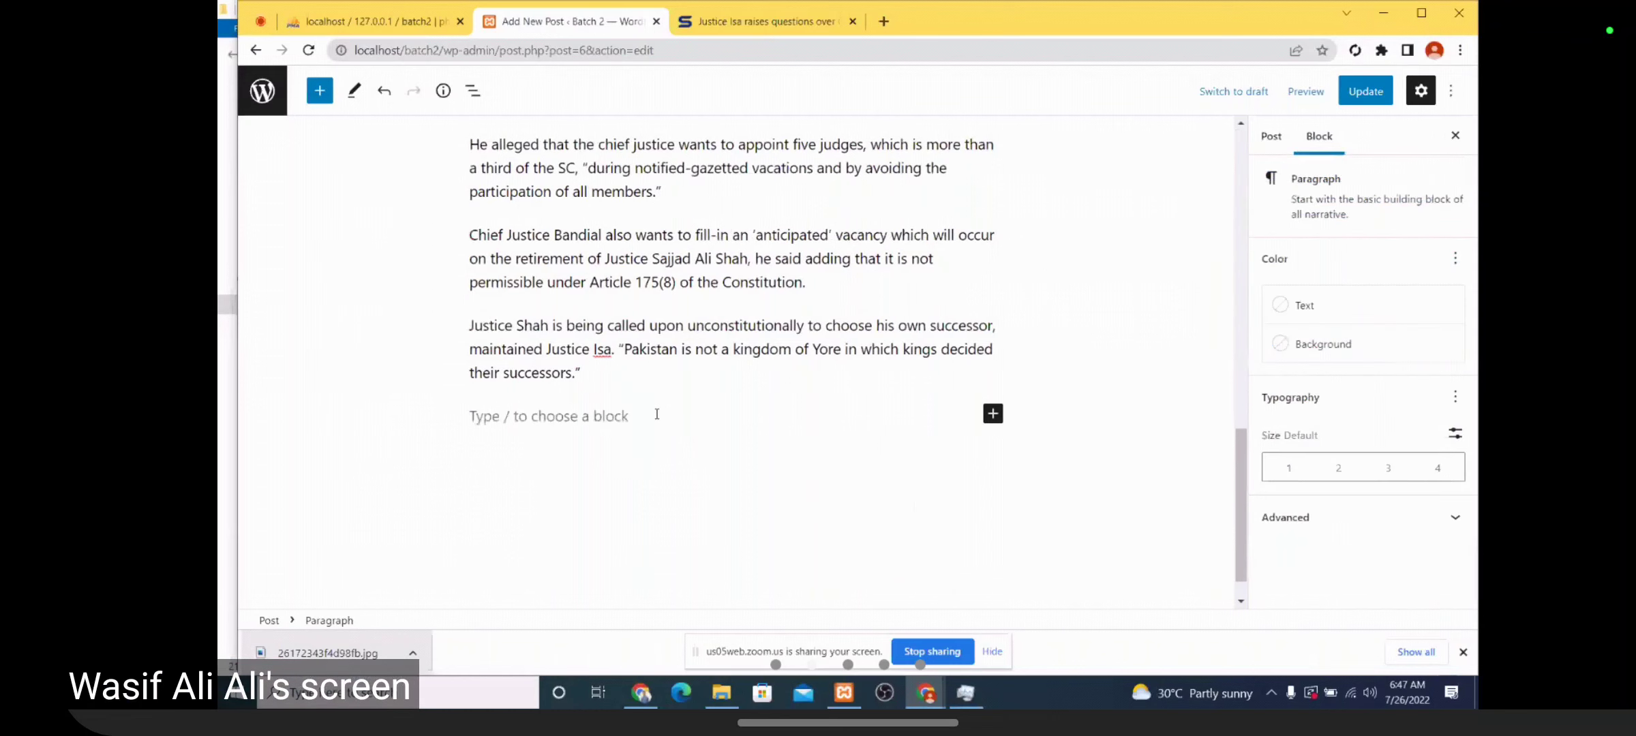
scroll(656, 414, "up", 10)
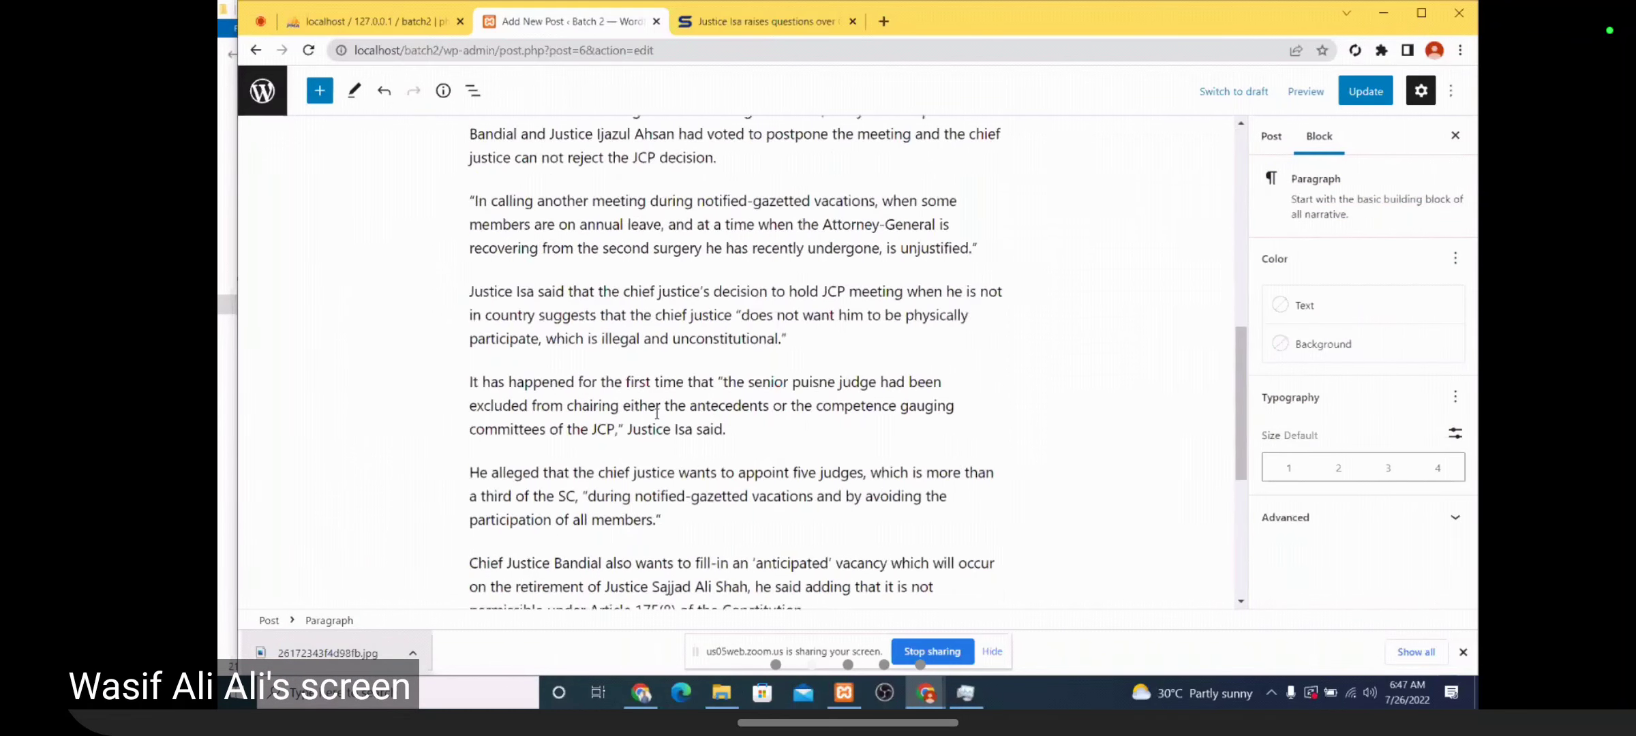
scroll(653, 417, "down", 10)
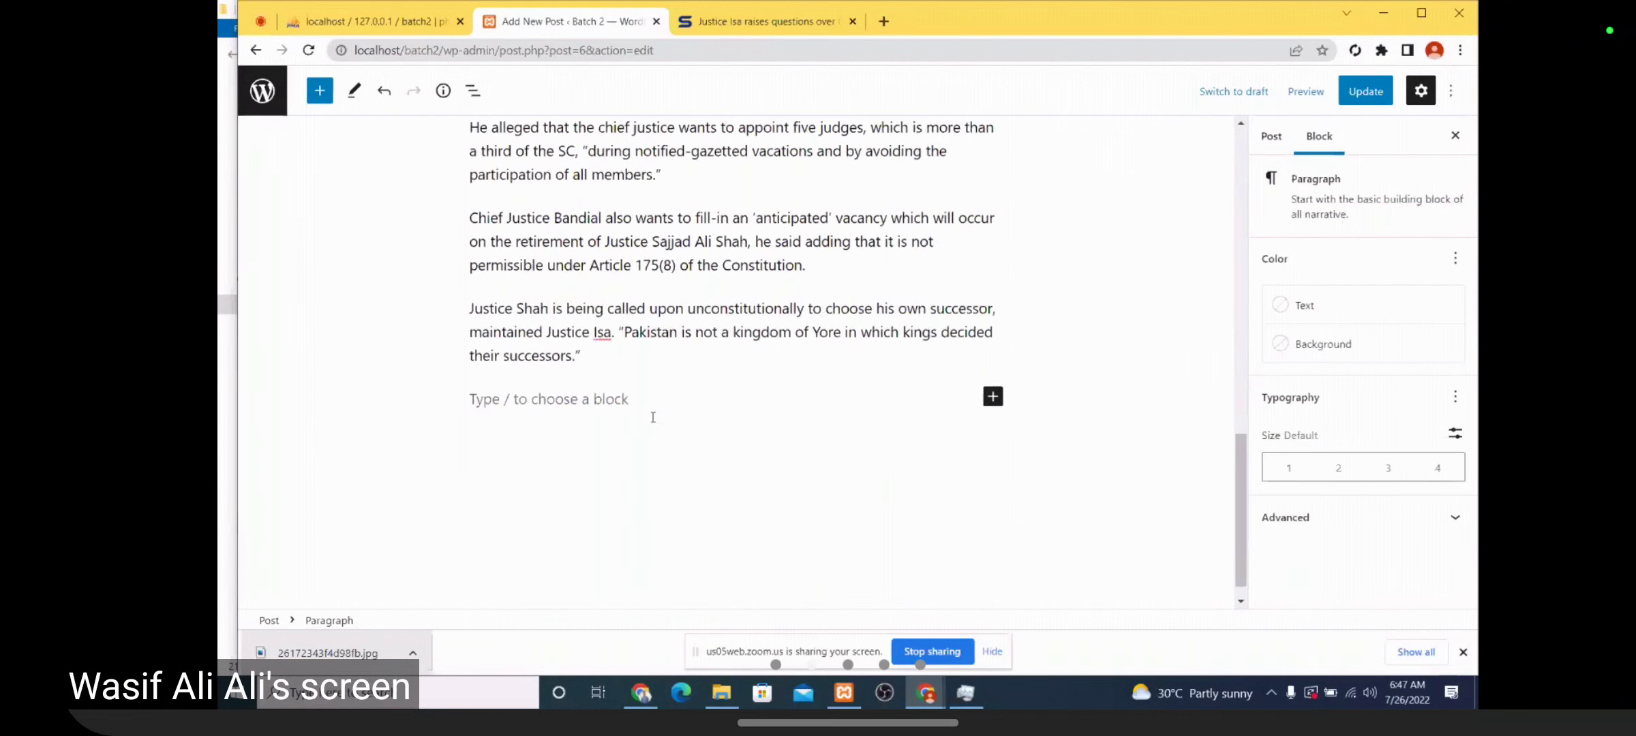
left_click(591, 351)
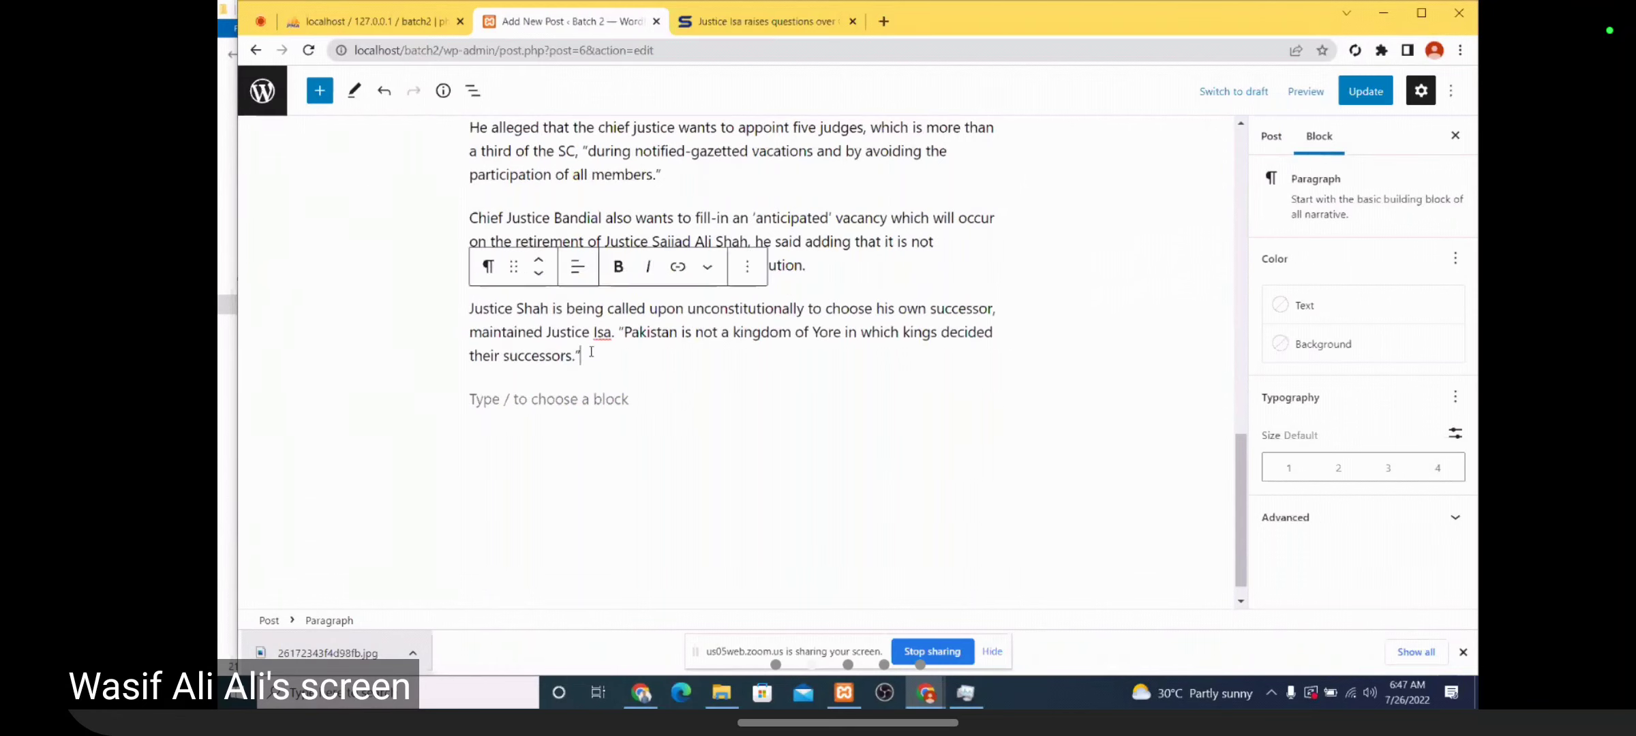
left_click(613, 400)
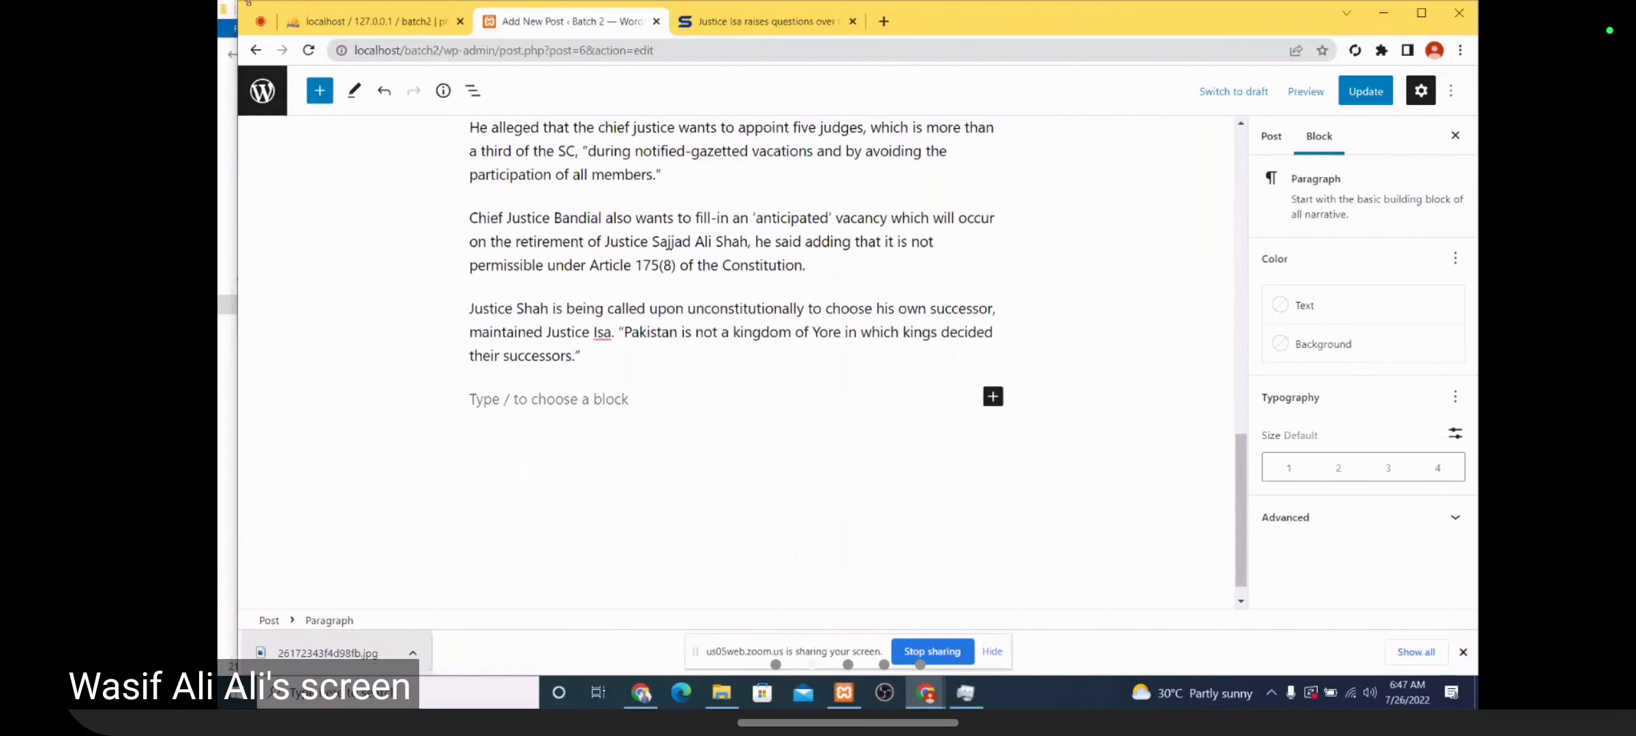
Insert an Image block from the block library between the last paragraph and the empty block
left_click(320, 91)
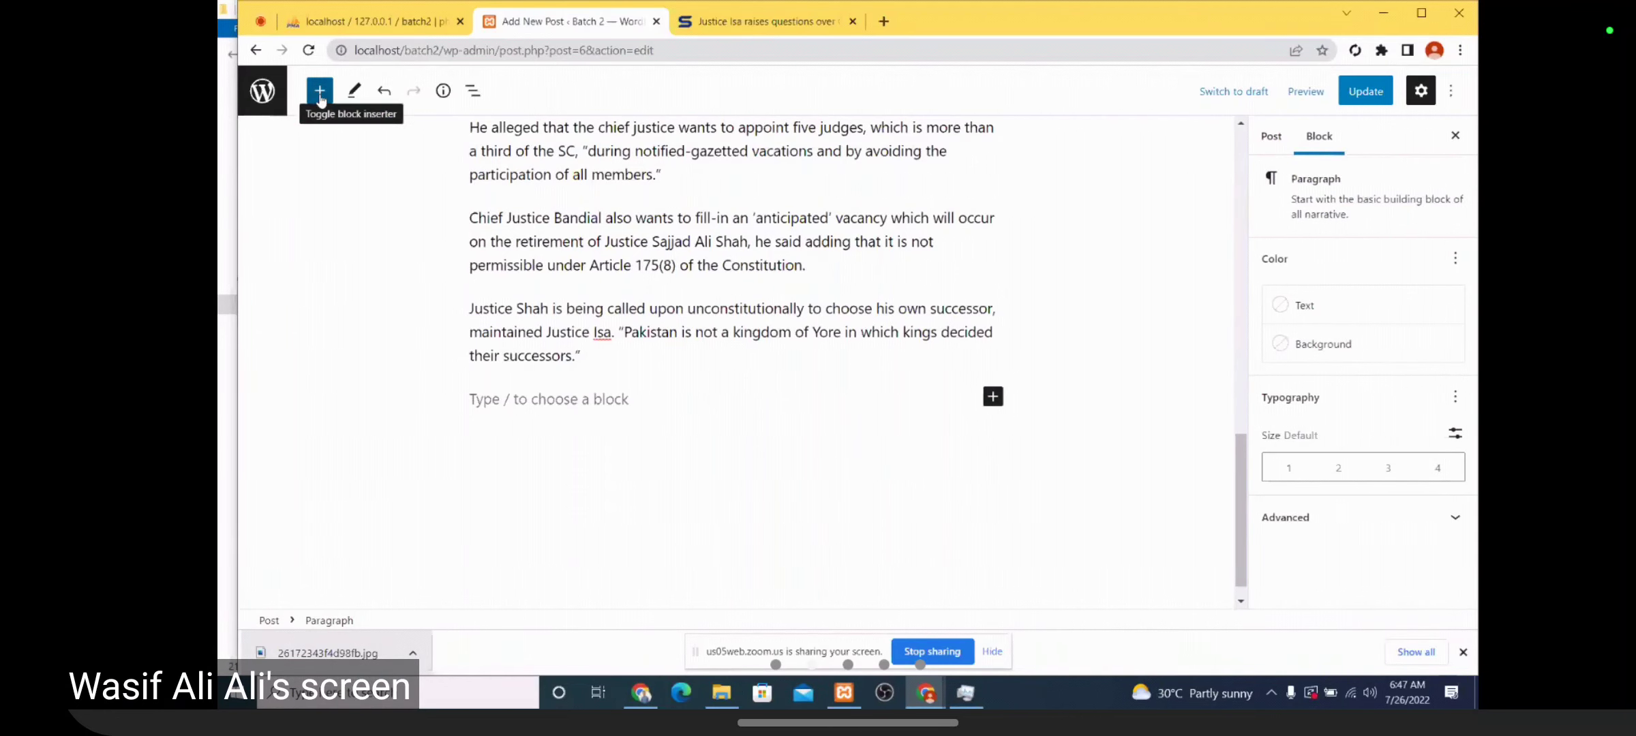
scroll(378, 334, "down", 3)
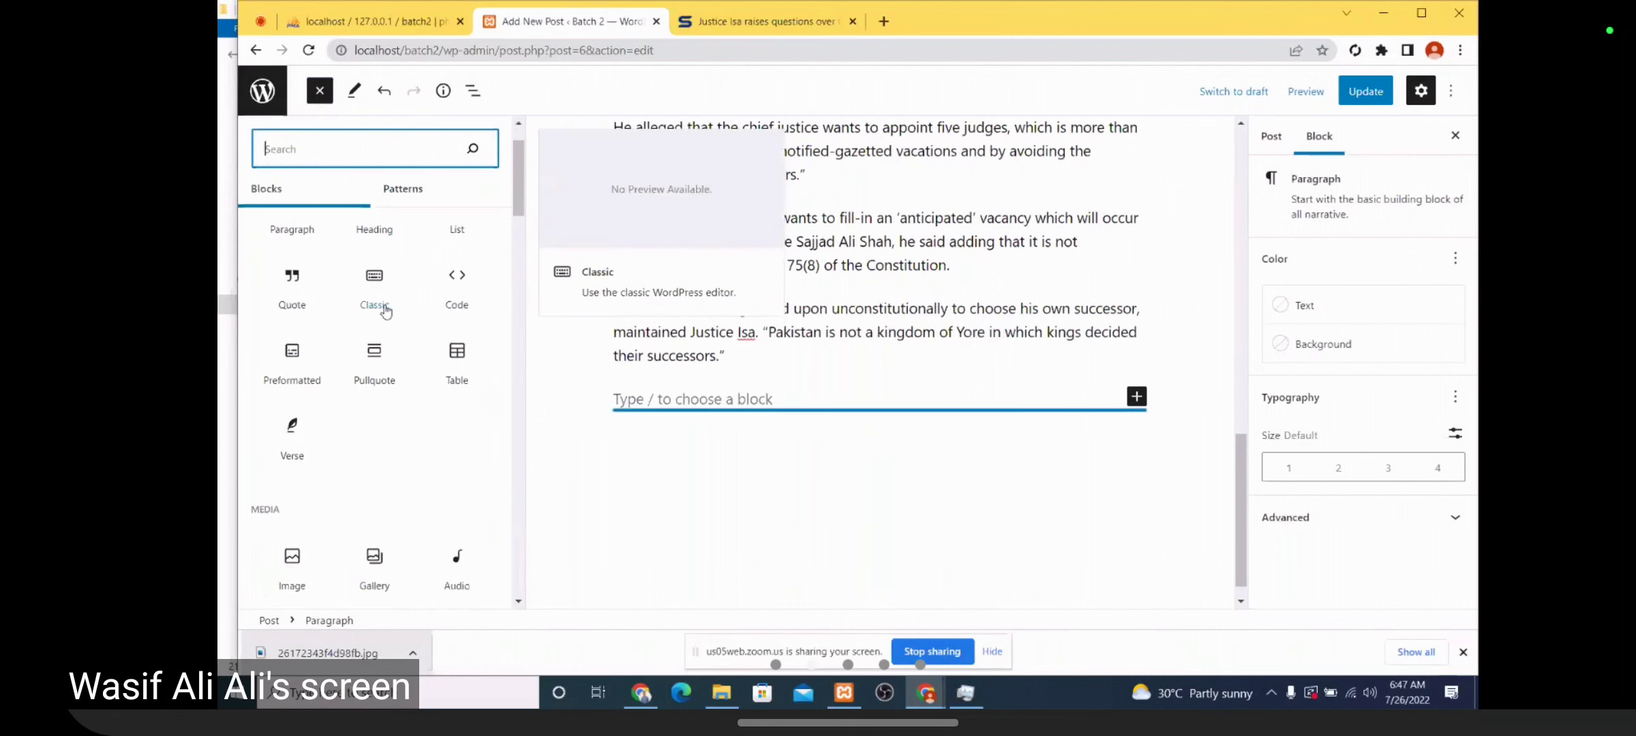
scroll(385, 312, "down", 1)
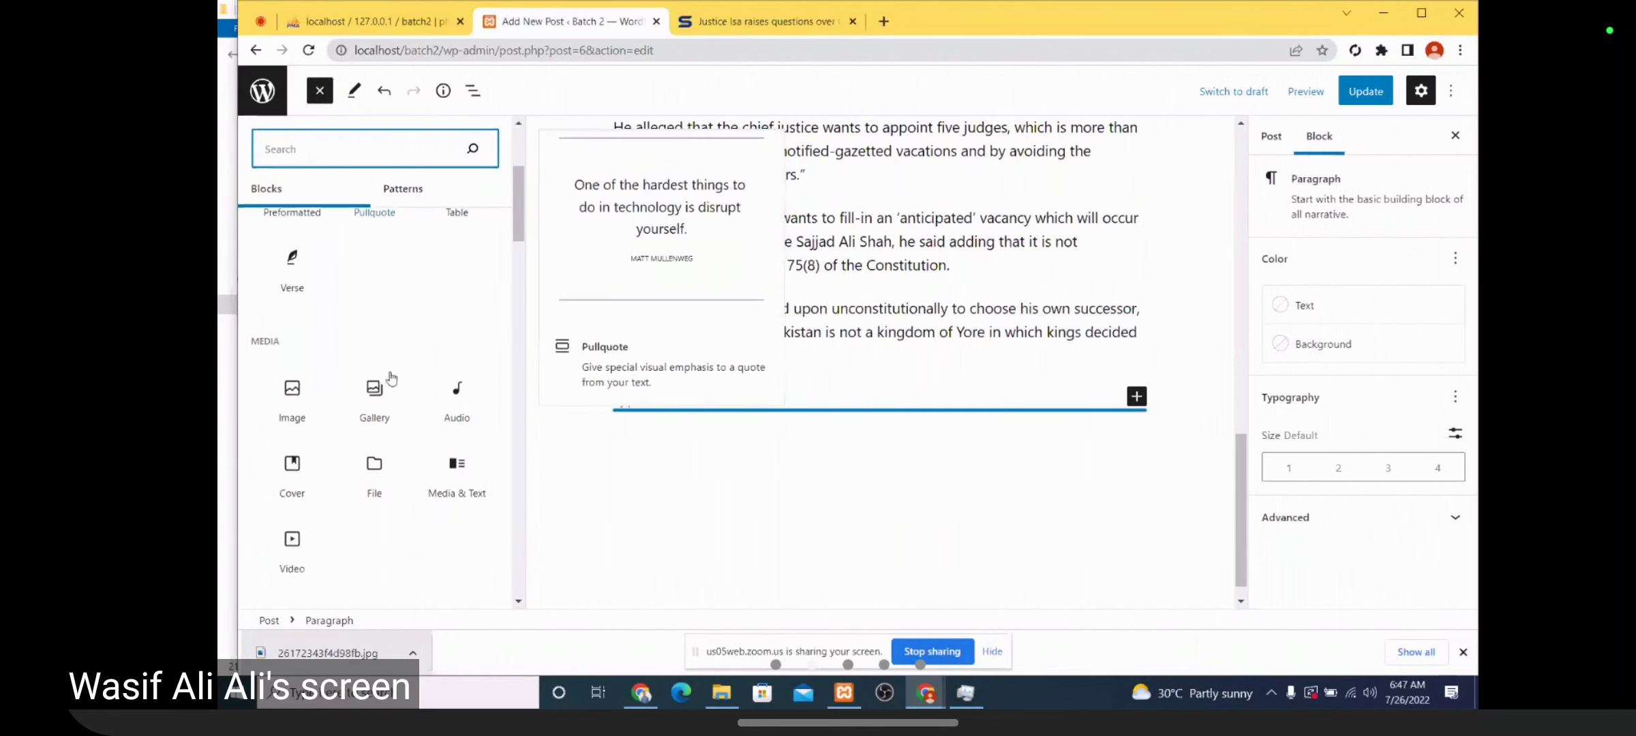
left_click(291, 392)
left_click_drag(291, 392, 733, 390)
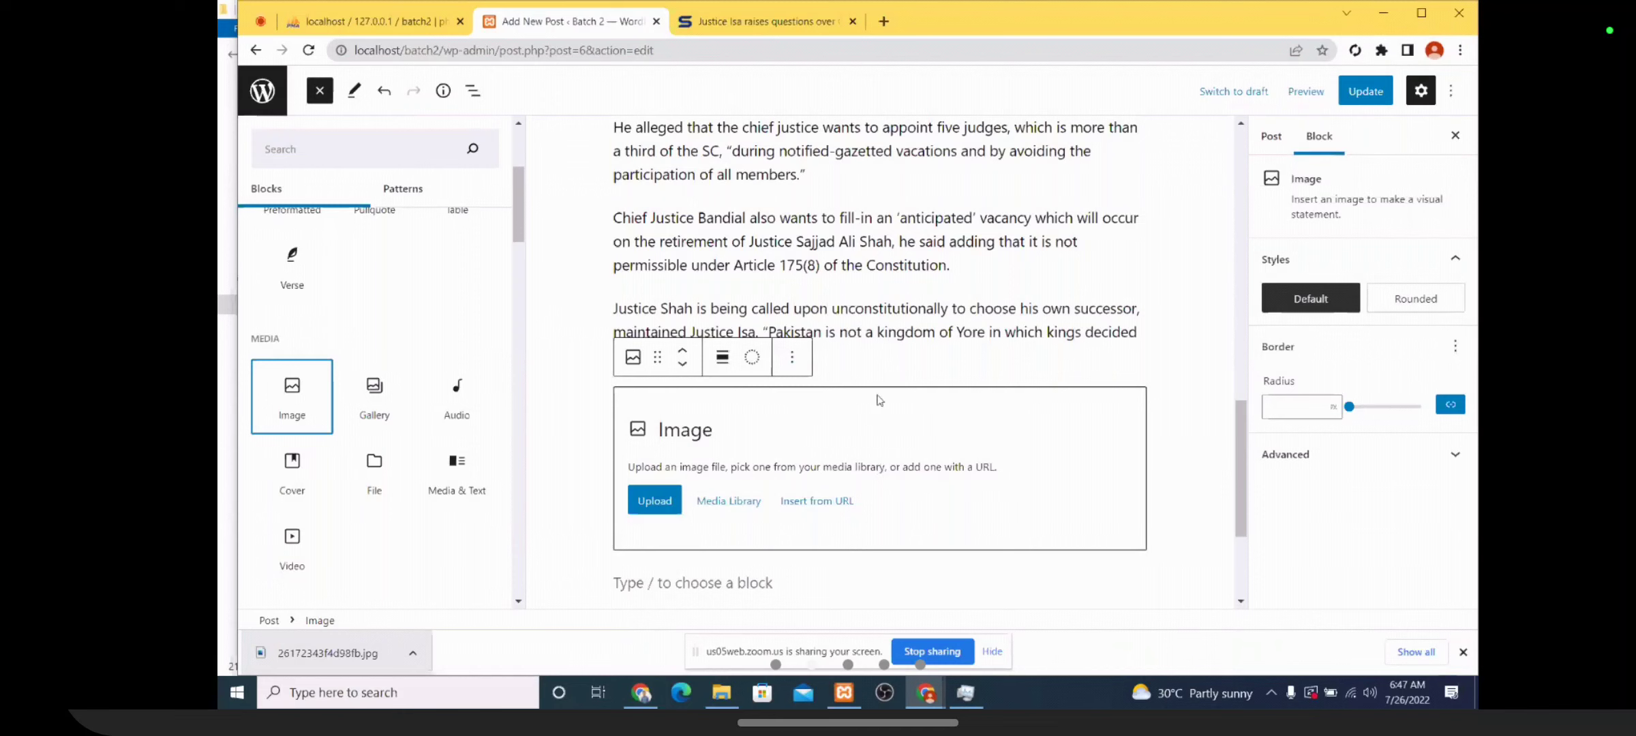
scroll(822, 446, "down", 2)
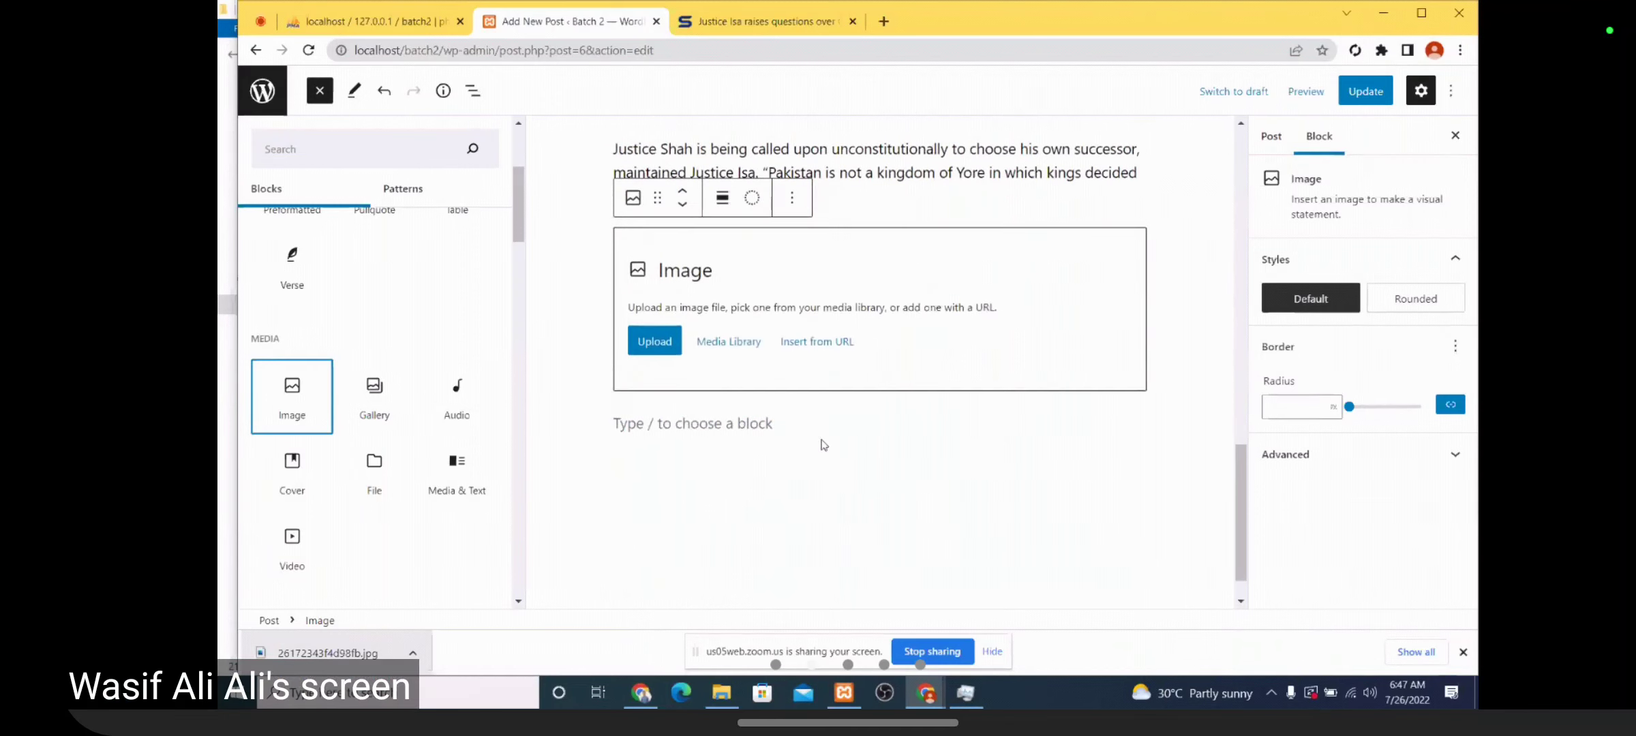
scroll(822, 446, "up", 2)
Reopen the block library and browse its Media blocks
left_click(319, 94)
left_click(319, 95)
left_click(318, 97)
left_click(319, 97)
scroll(377, 294, "down", 3)
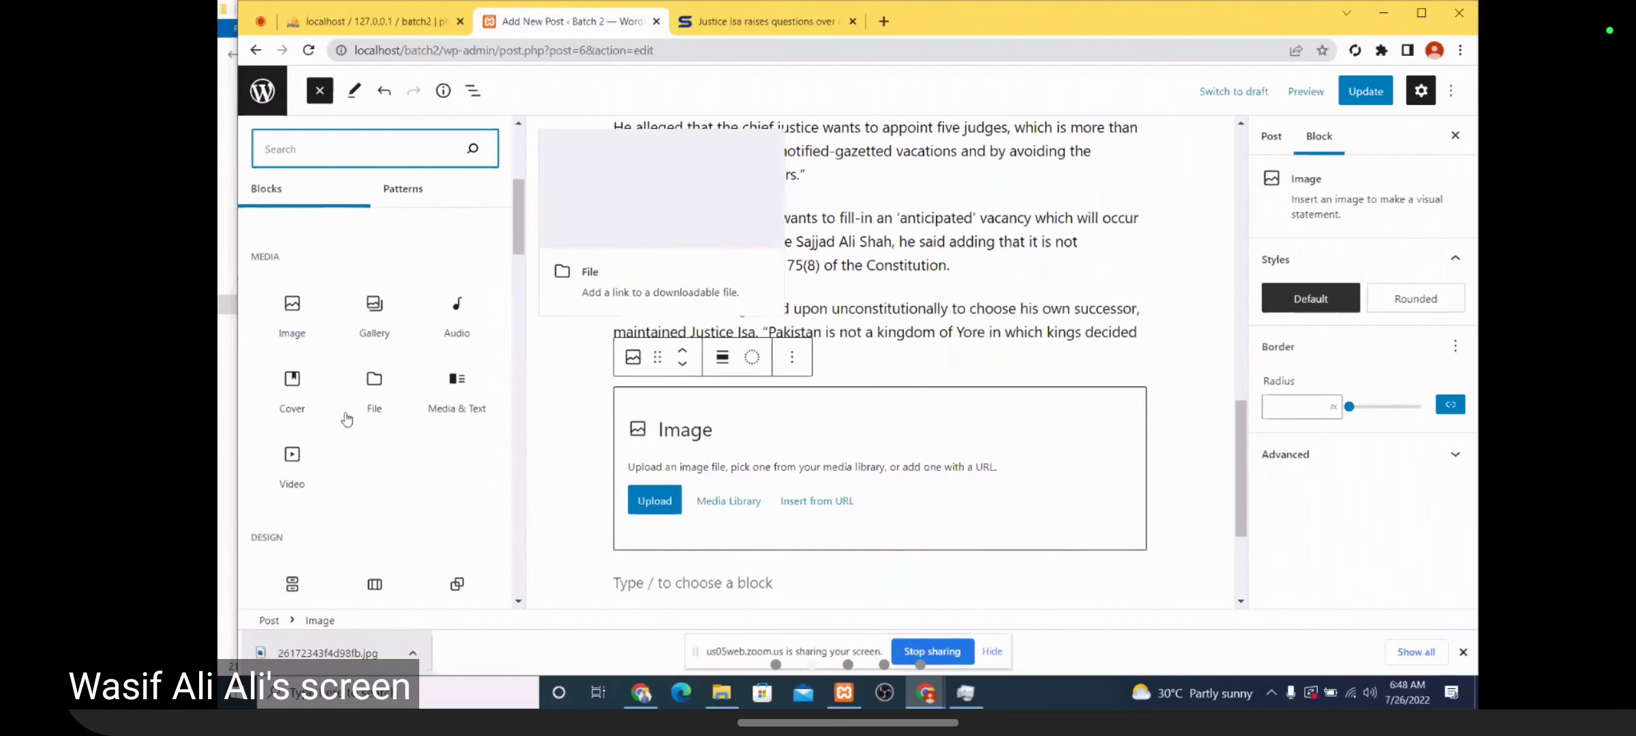
Insert another Image block below the existing empty Image block at the end of the post
left_click_drag(289, 313, 817, 544)
scroll(825, 446, "down", 3)
scroll(825, 446, "up", 1)
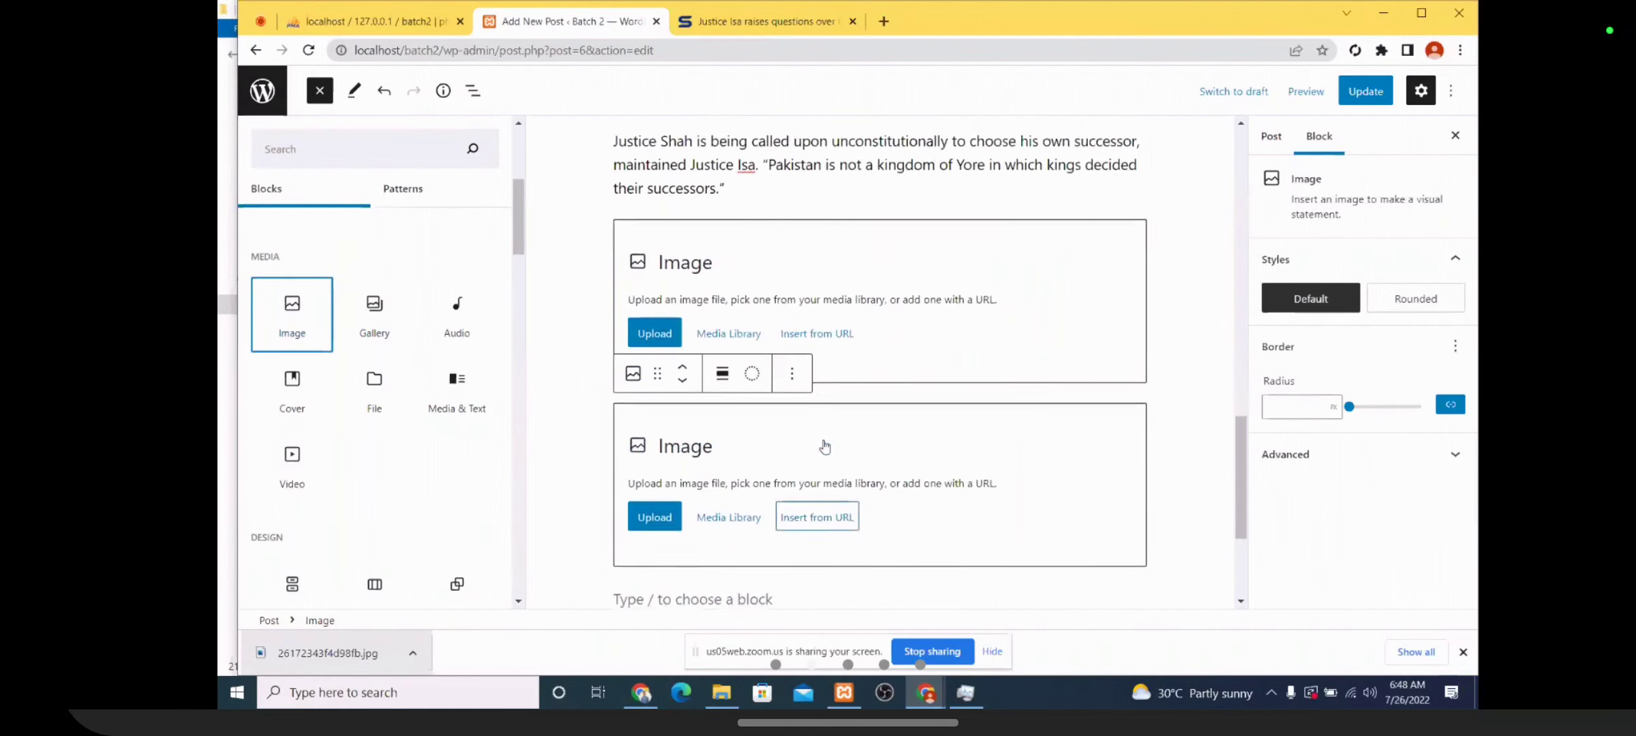
Remove the extra Image block, keeping a single one below the last paragraph, and close the block library
left_click(792, 377)
left_click(648, 376)
scroll(688, 334, "down", 2)
left_click(678, 329)
scroll(736, 467, "up", 1)
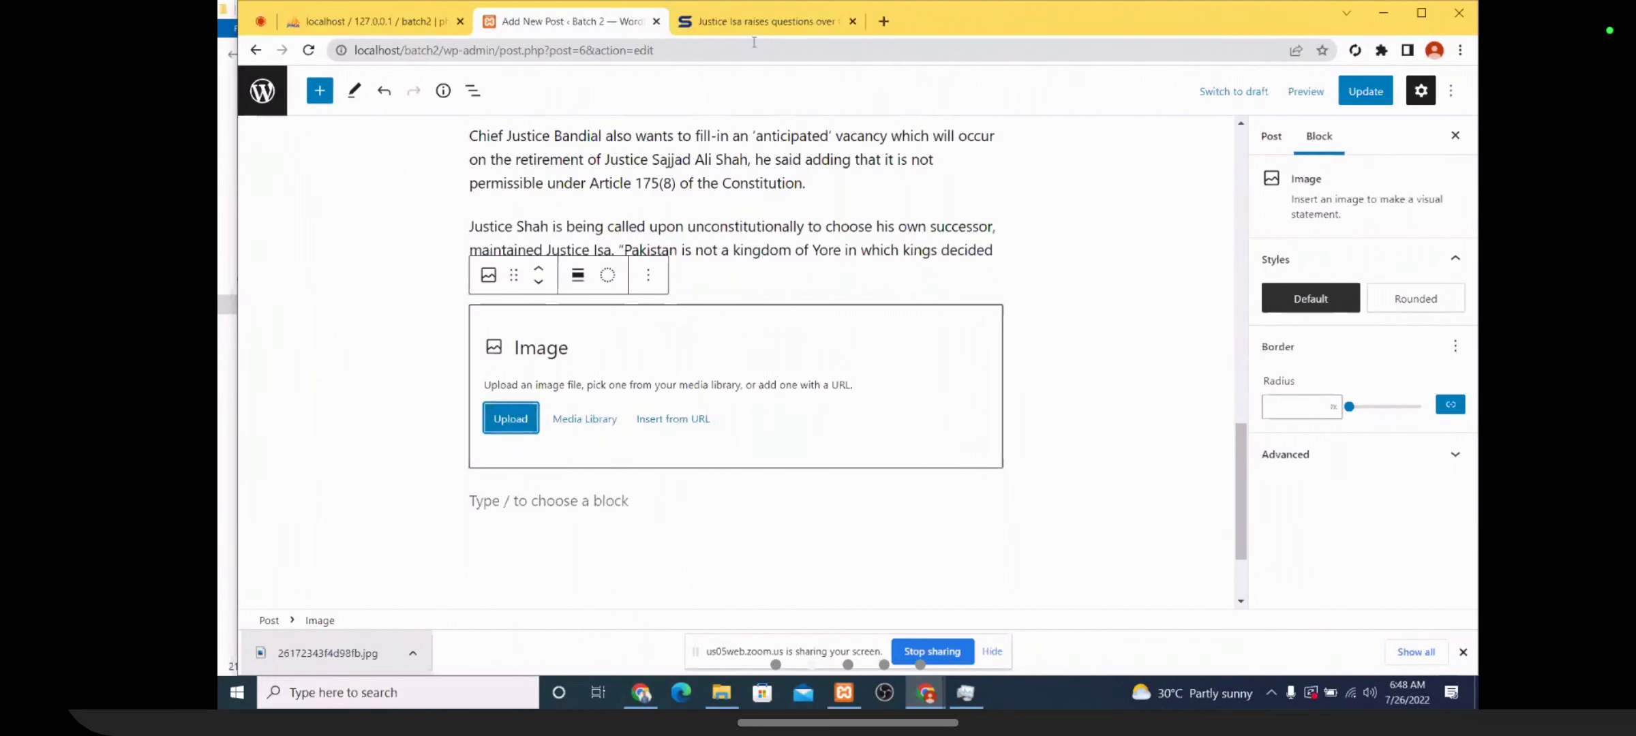
Check the lead photo in the source news article and return to the Image block in the post editor
left_click(769, 25)
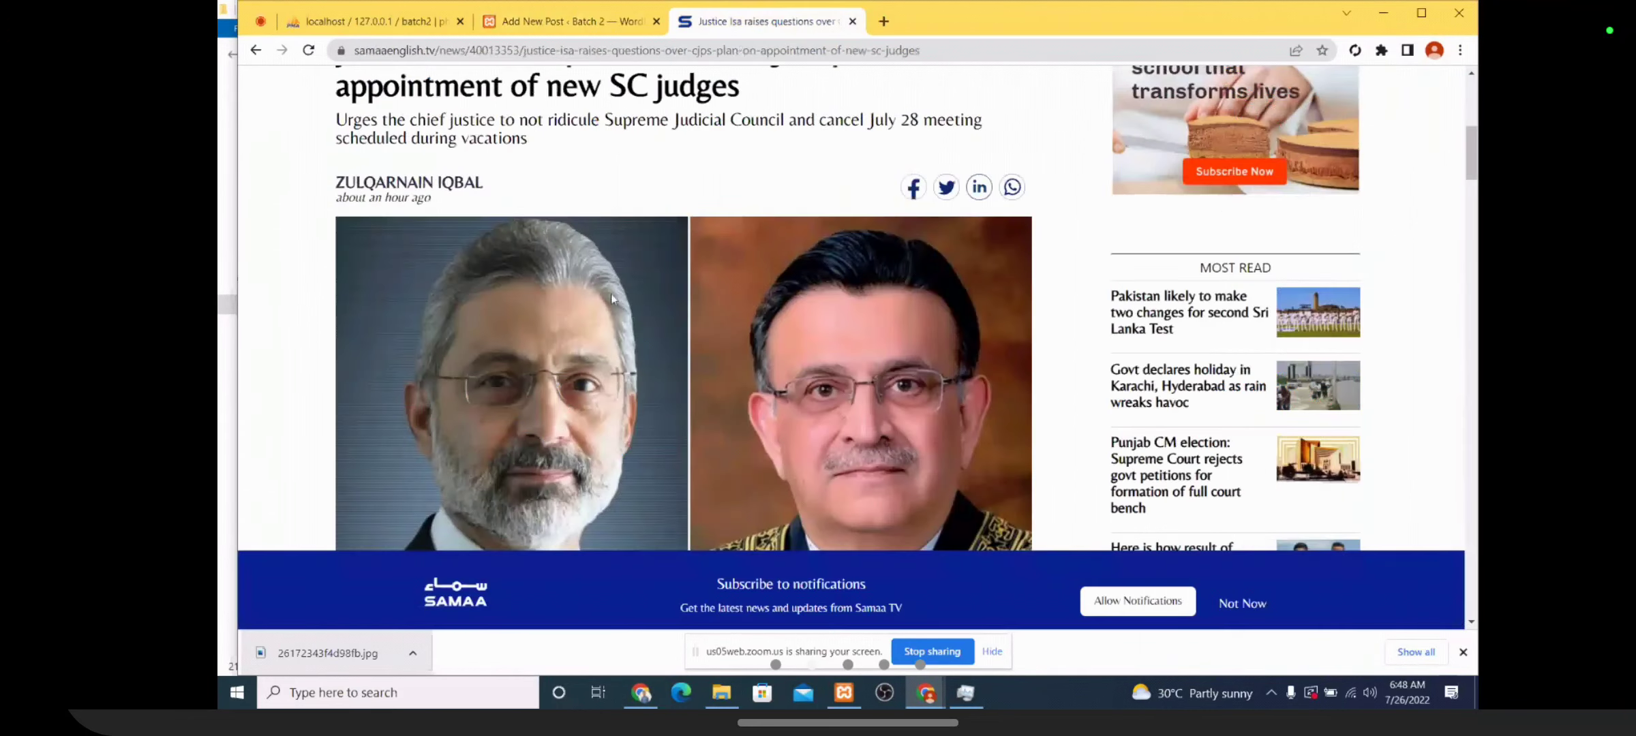
scroll(603, 287, "up", 1)
scroll(607, 299, "down", 2)
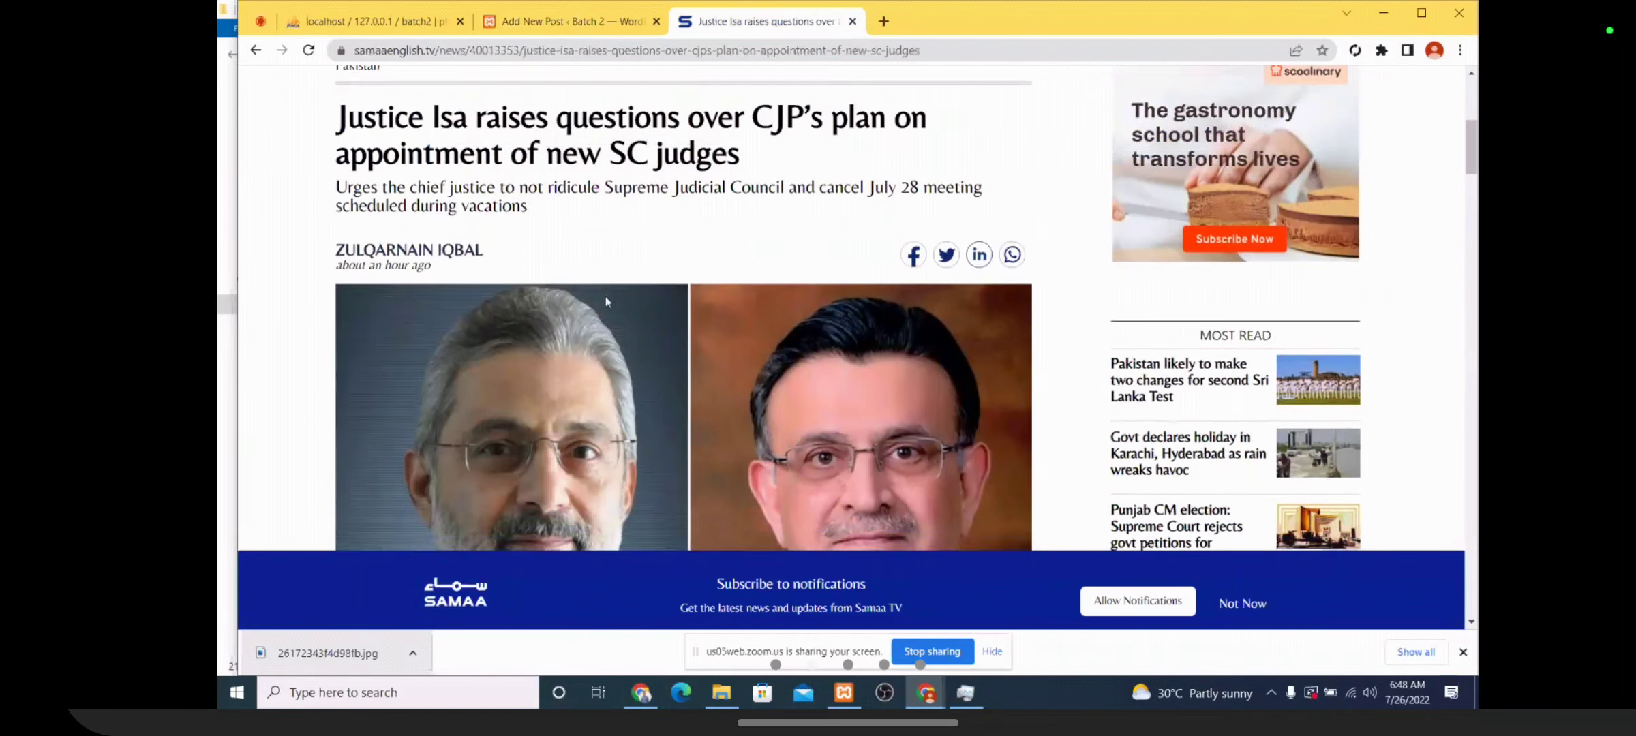
right_click(584, 274)
left_click(558, 20)
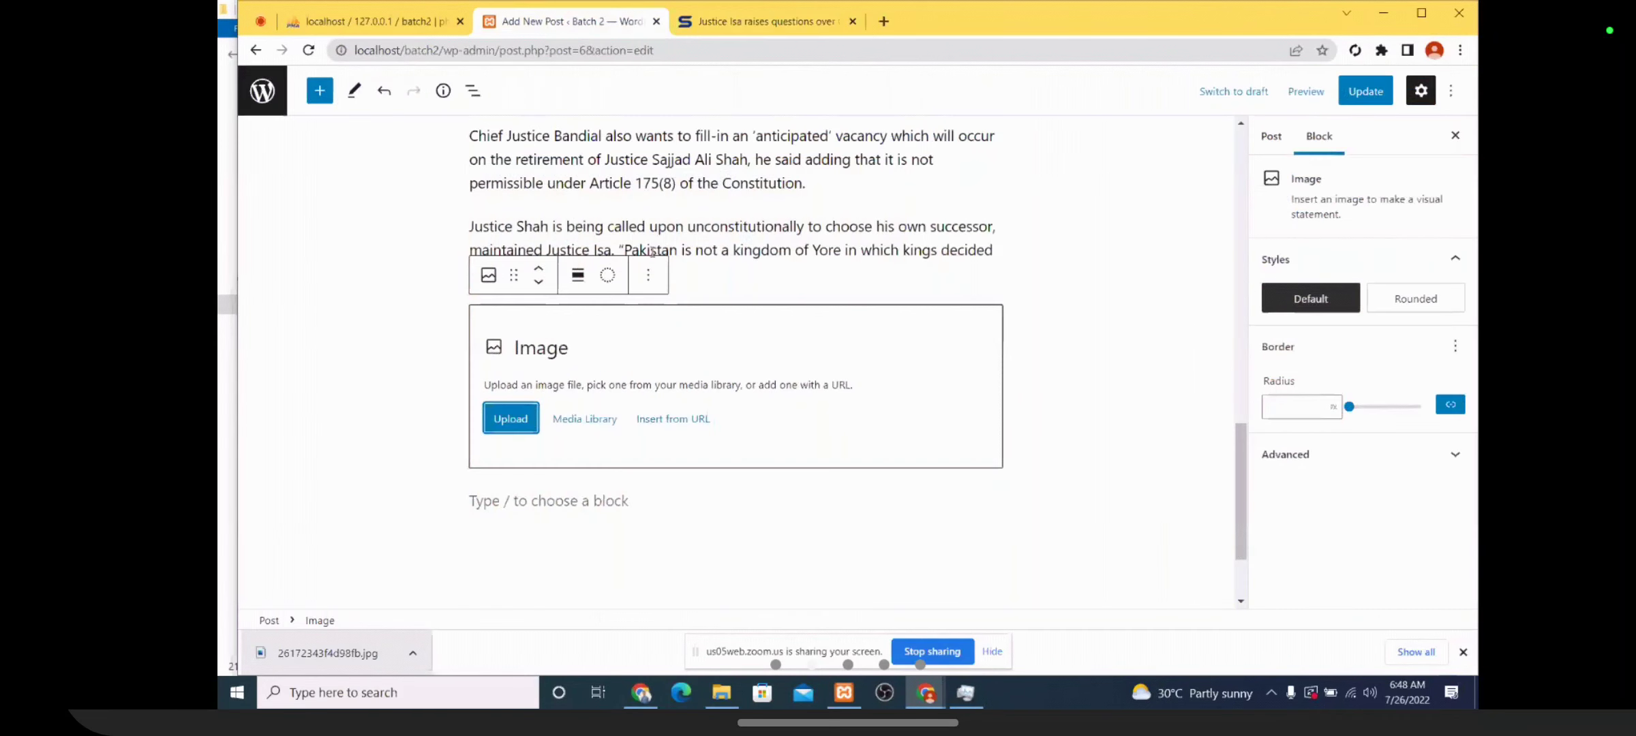
scroll(746, 198, "down", 1)
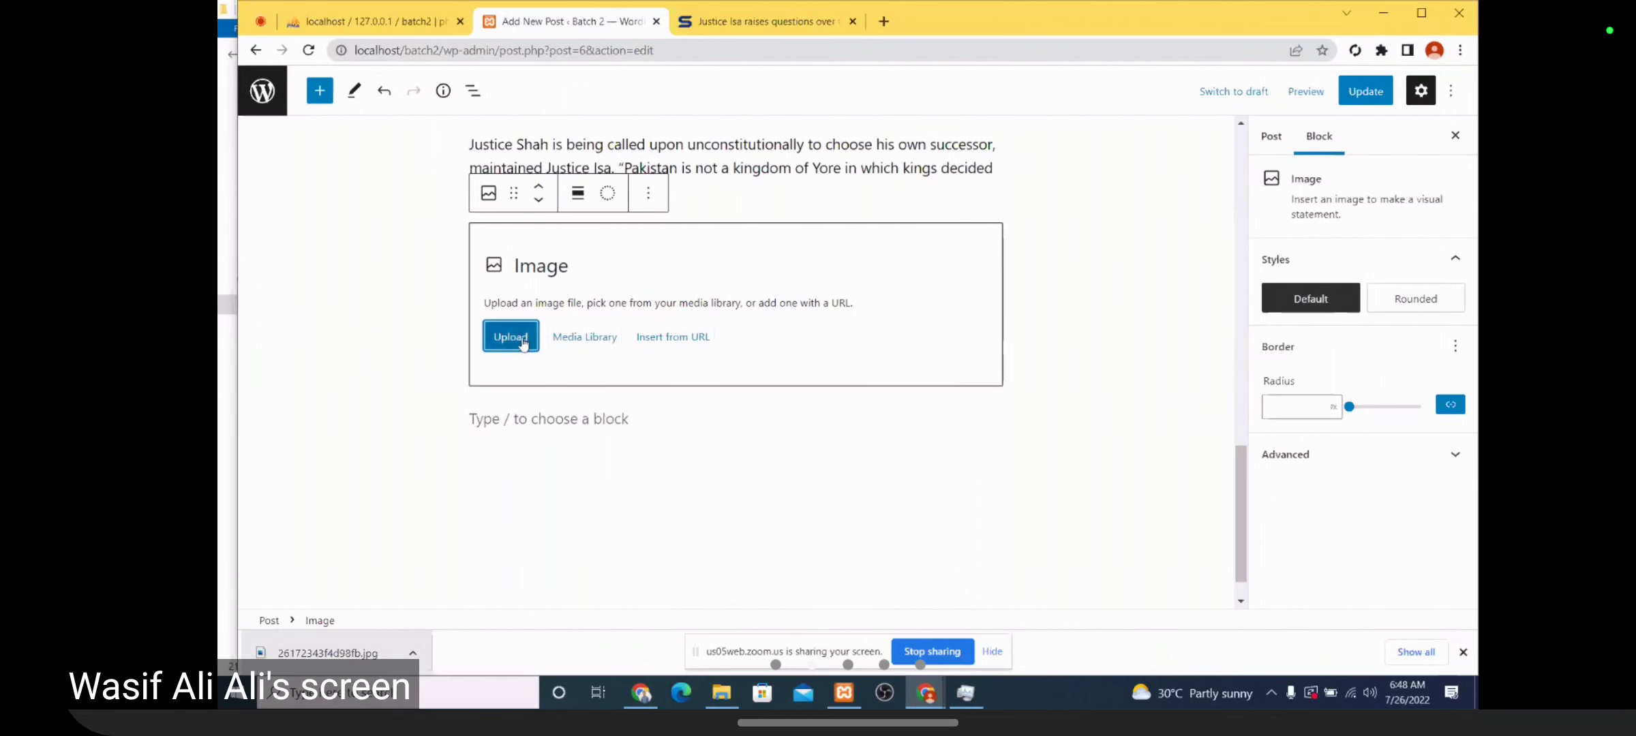
left_click(572, 339)
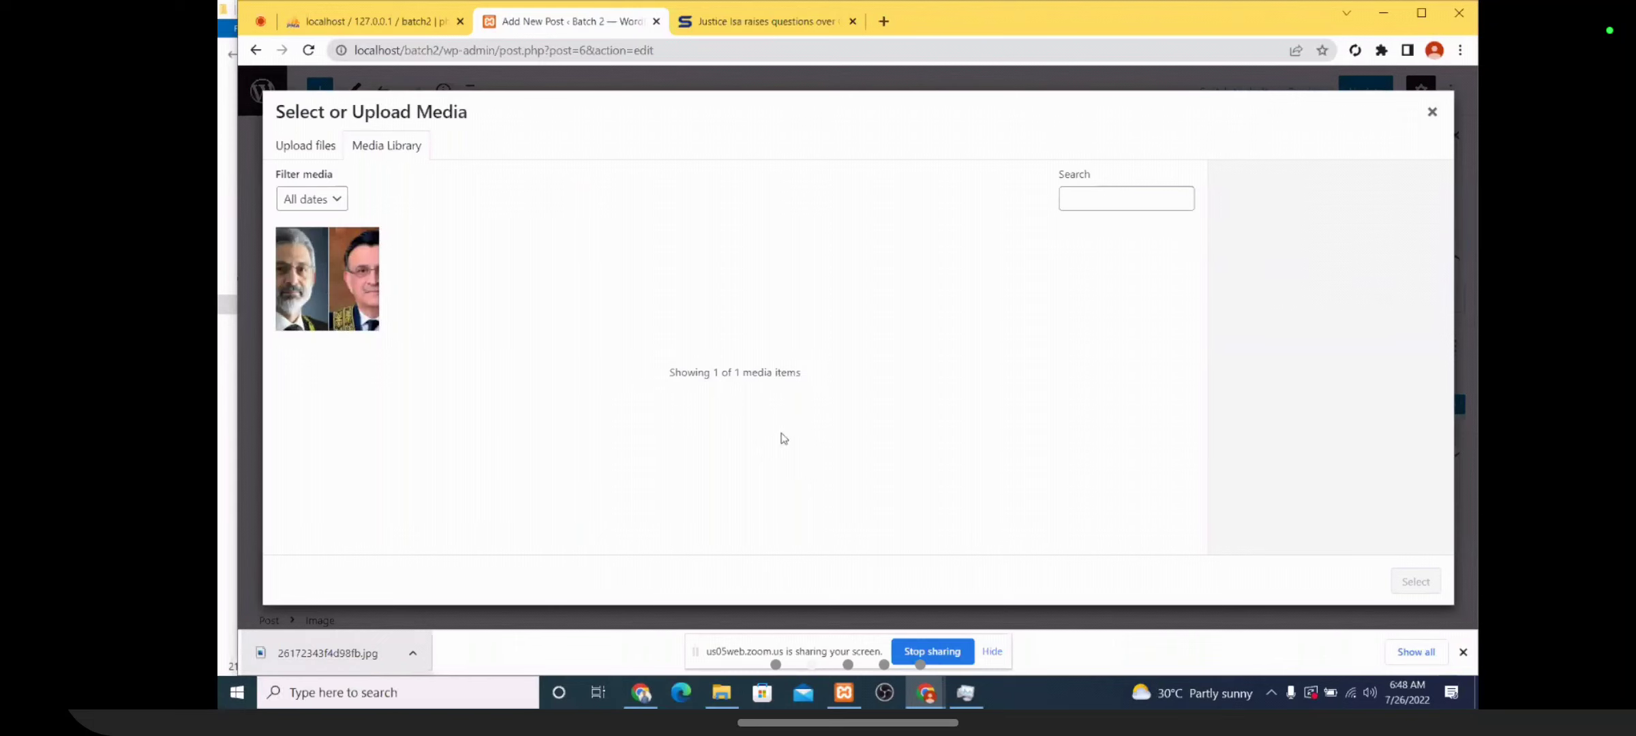
left_click(309, 151)
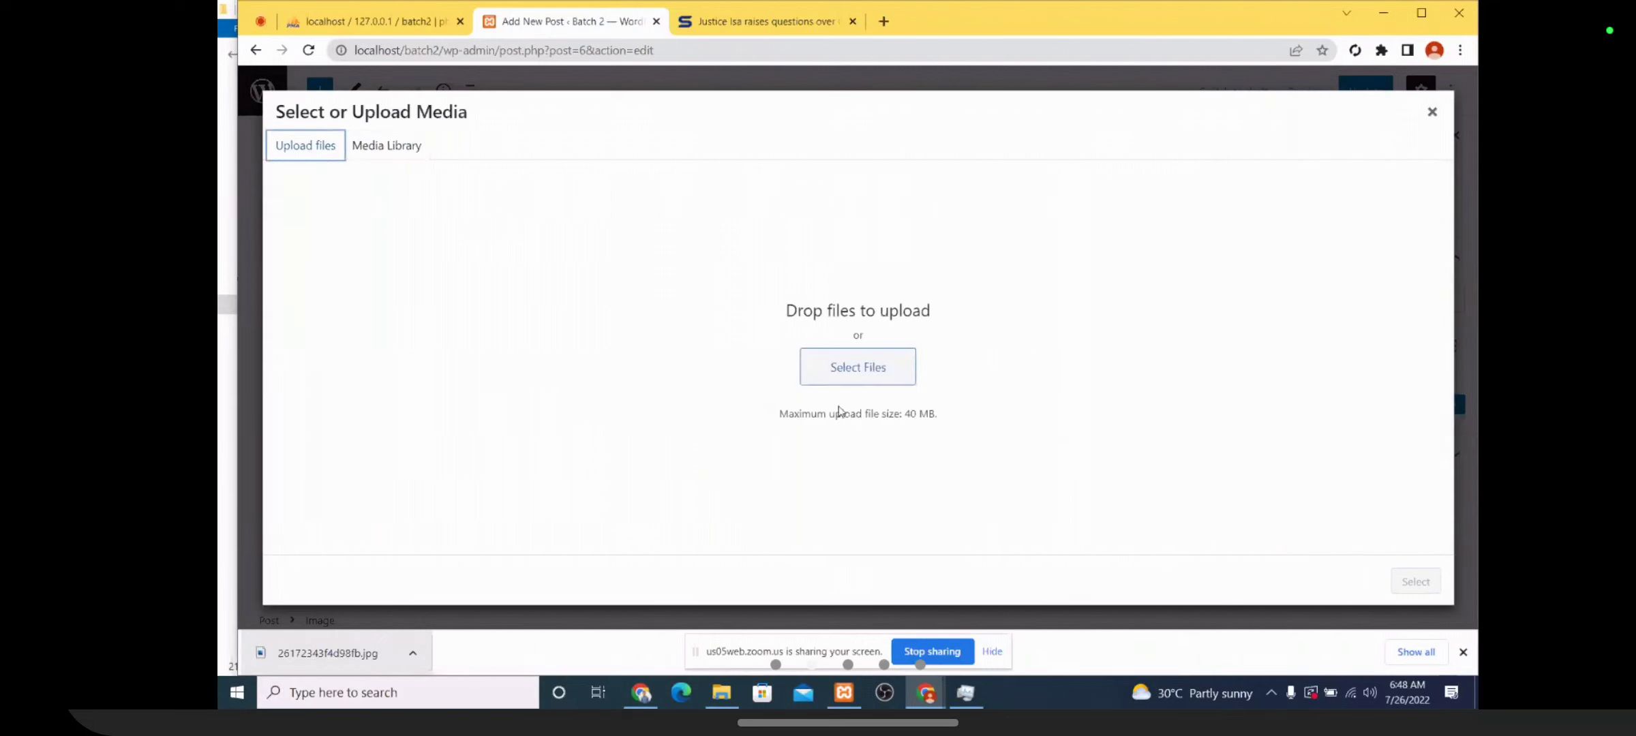
left_click(857, 379)
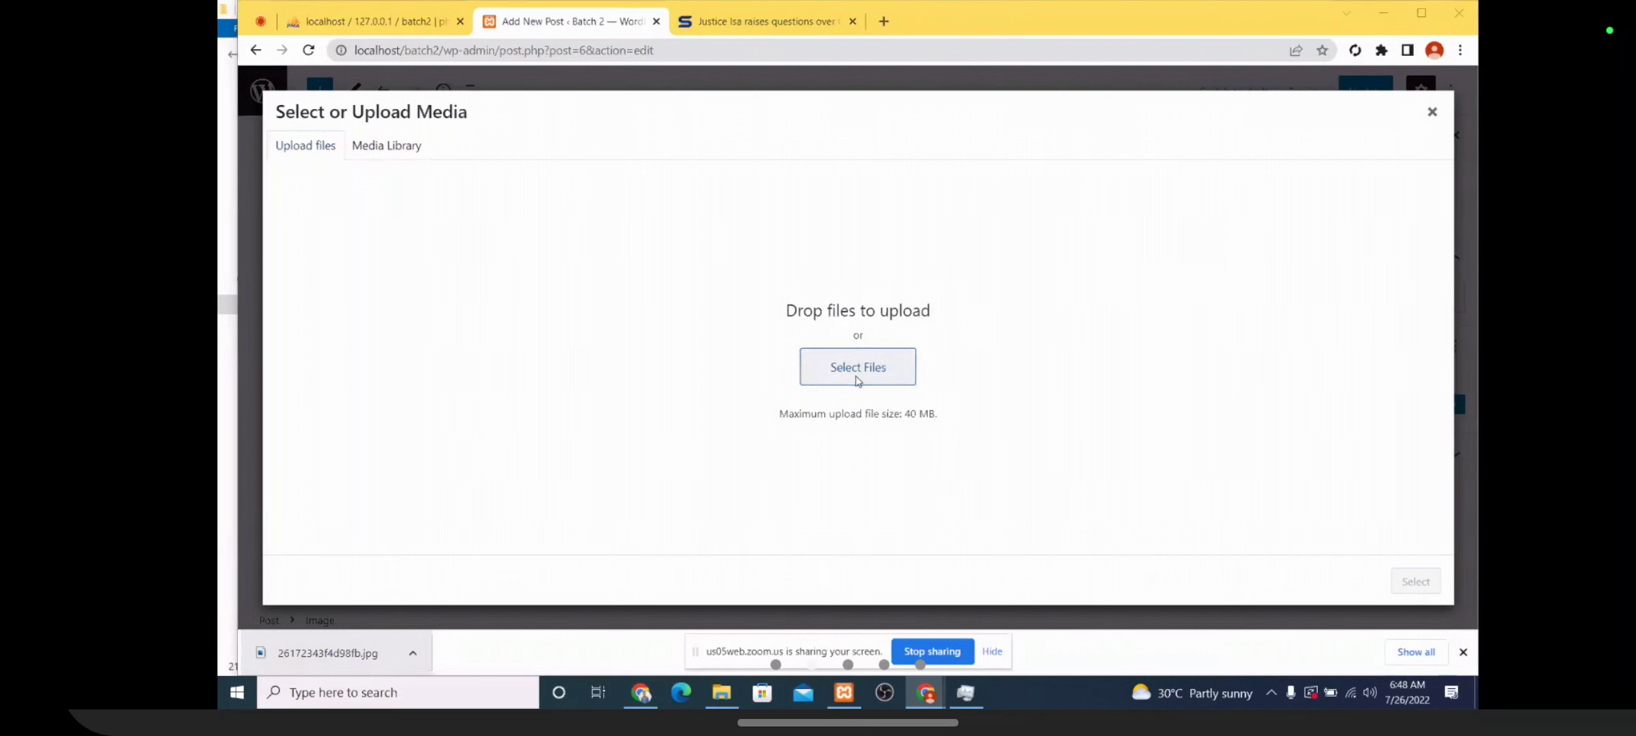
double_click(468, 156)
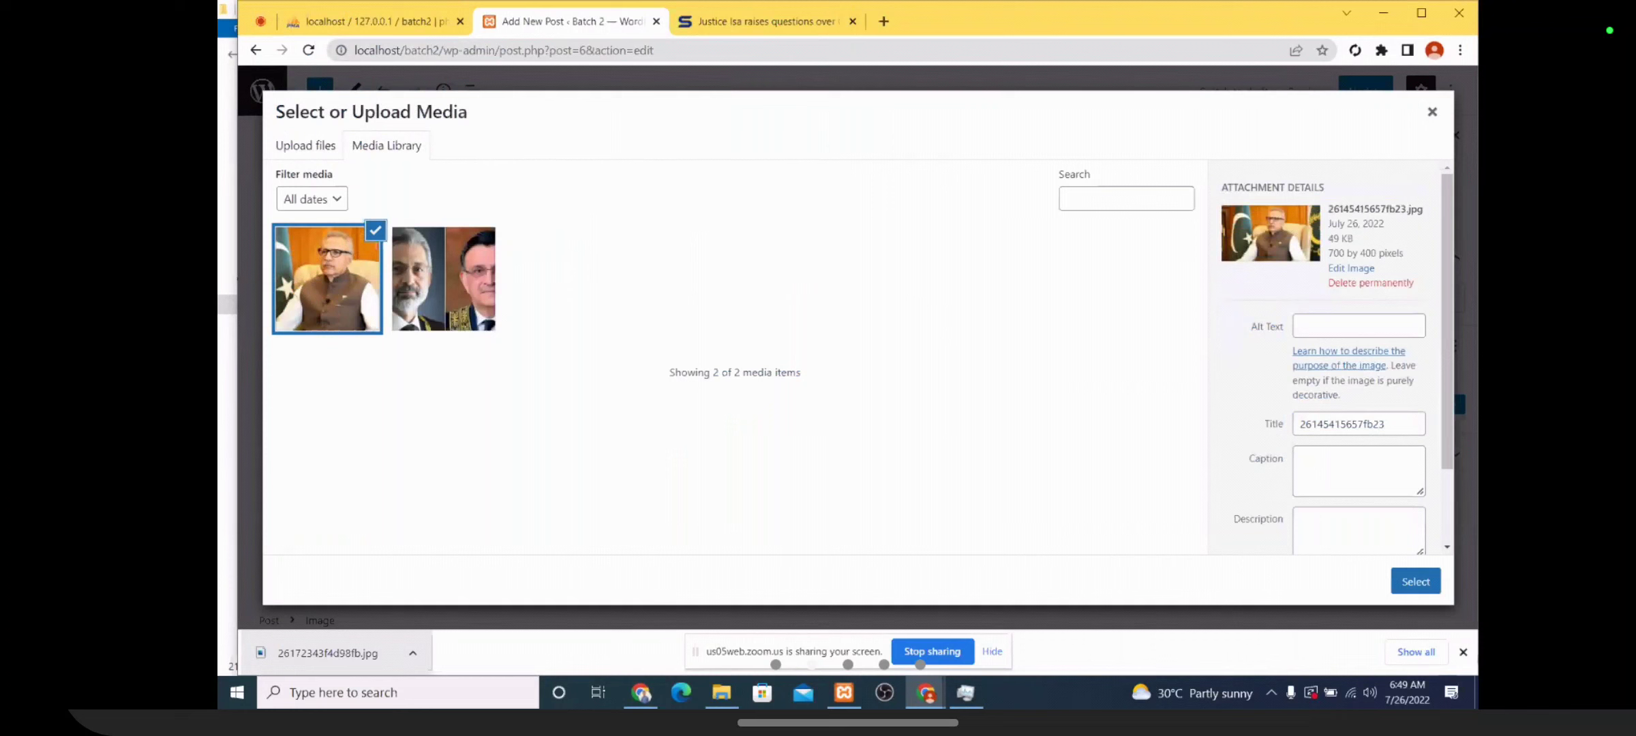
left_click(1428, 586)
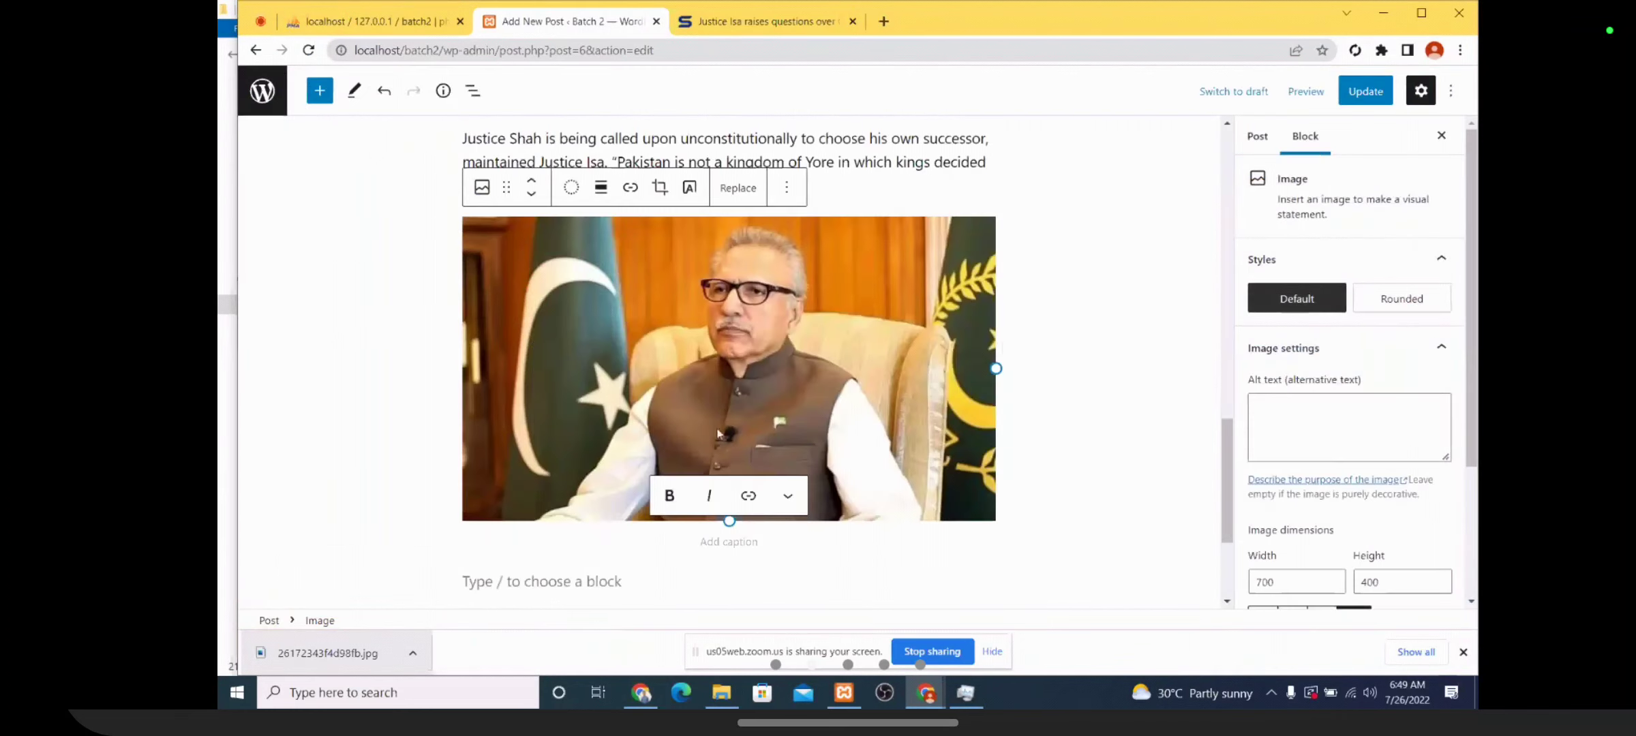
Add another Image block below the inserted picture and open the media library for it
scroll(719, 409, "down", 3)
left_click(319, 91)
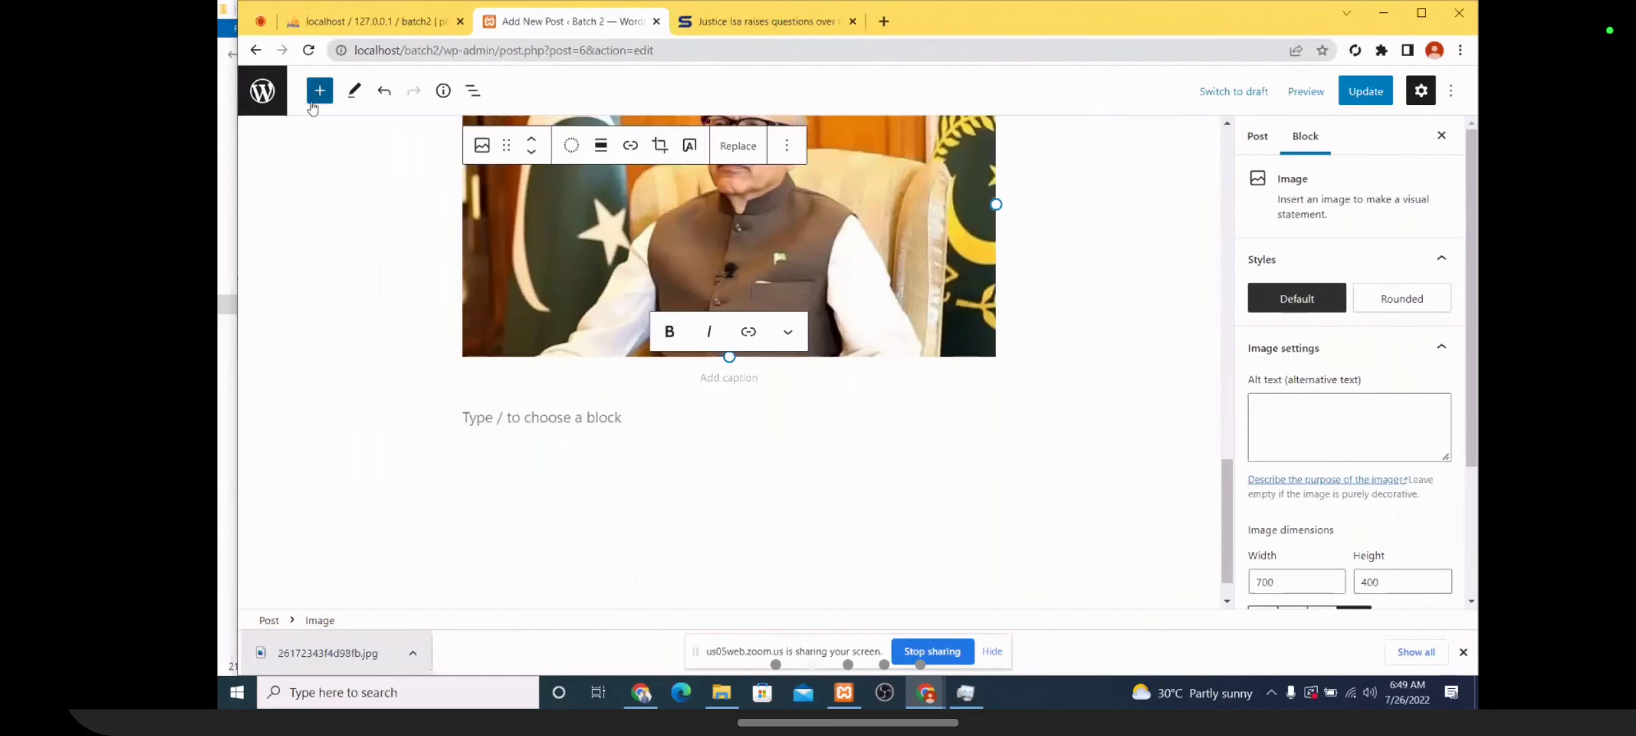
scroll(439, 354, "down", 3)
left_click_drag(292, 394, 769, 403)
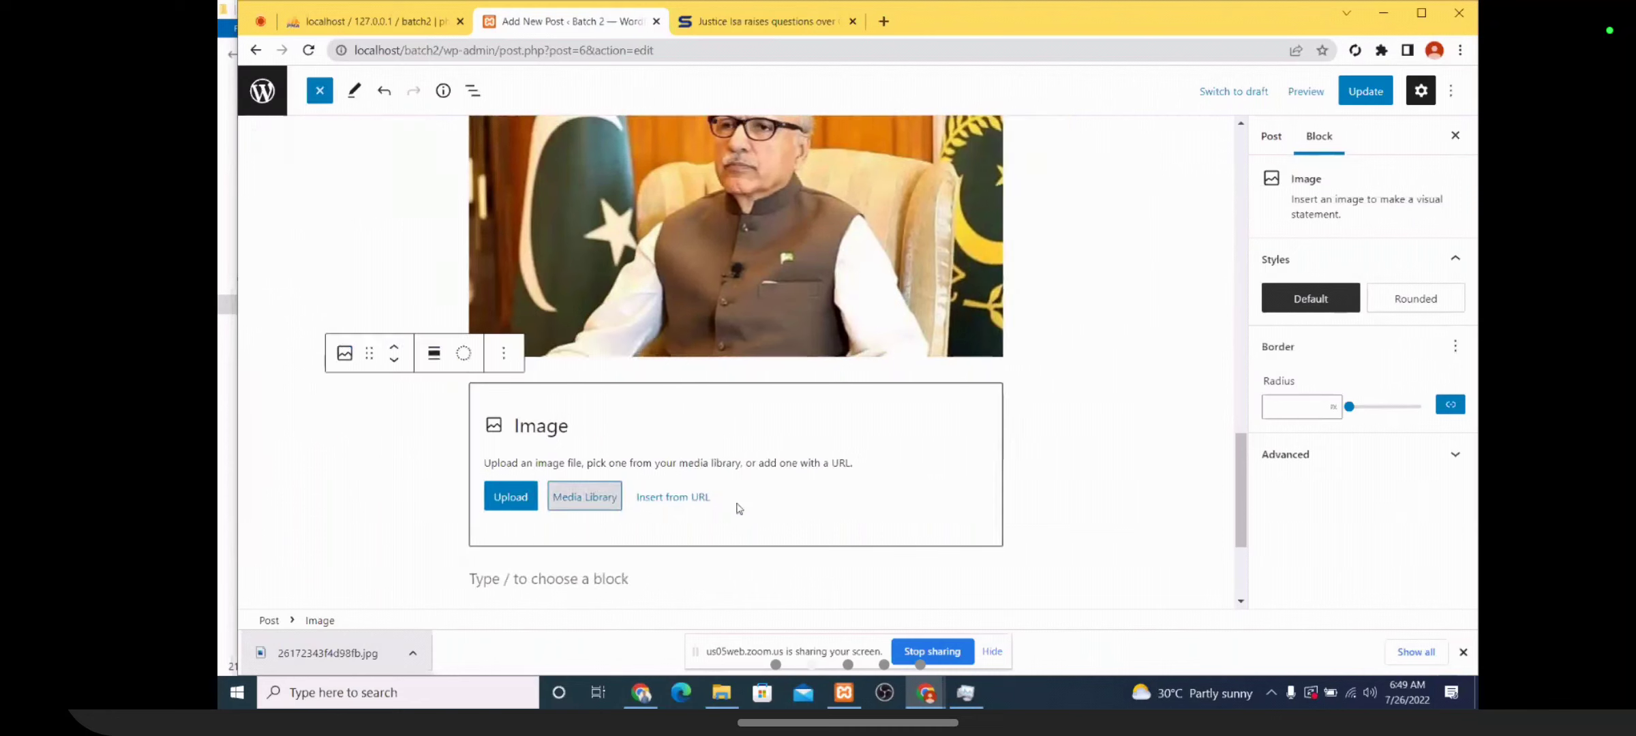
left_click(716, 499)
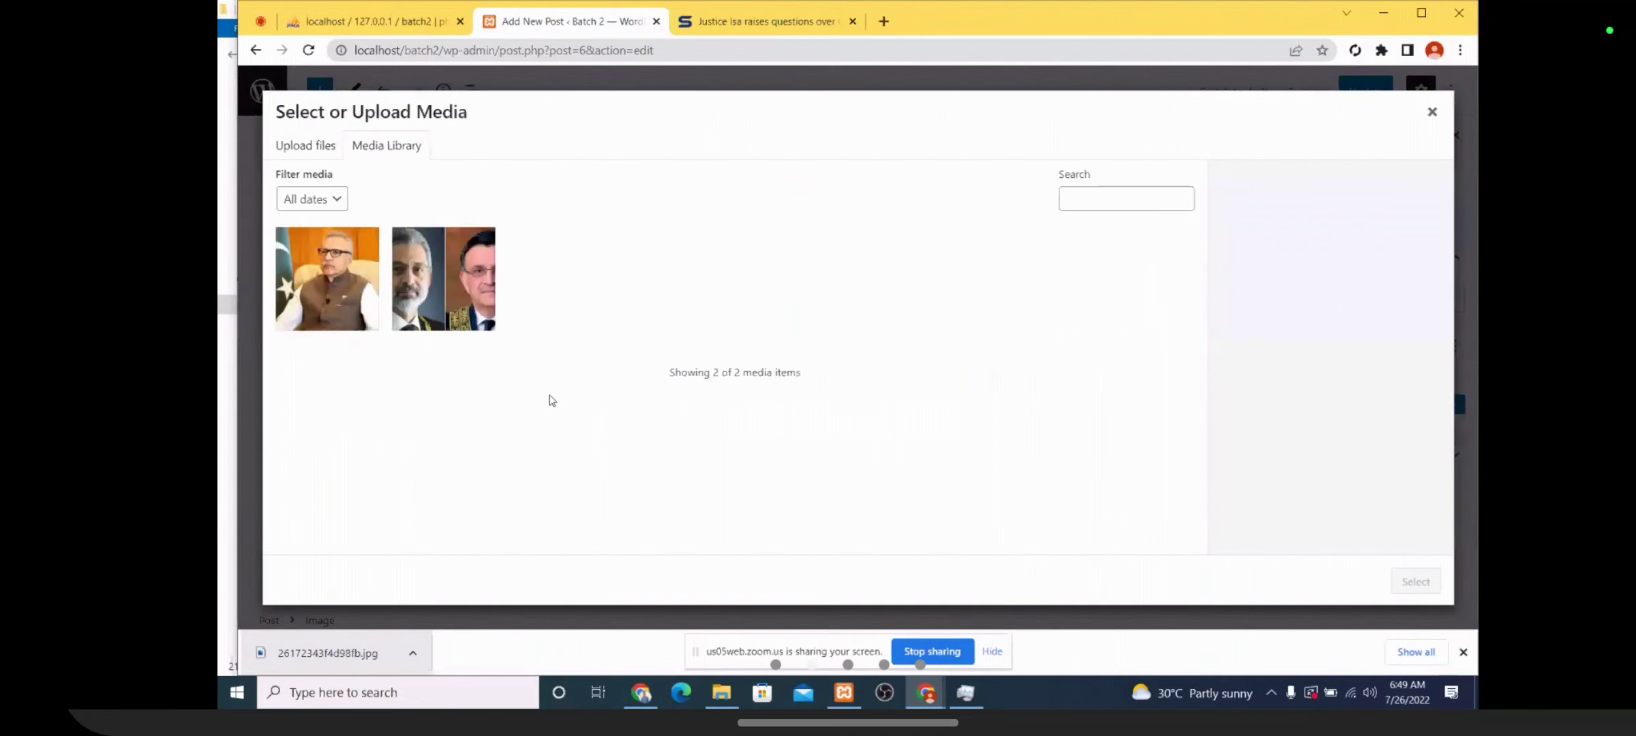
left_click(306, 151)
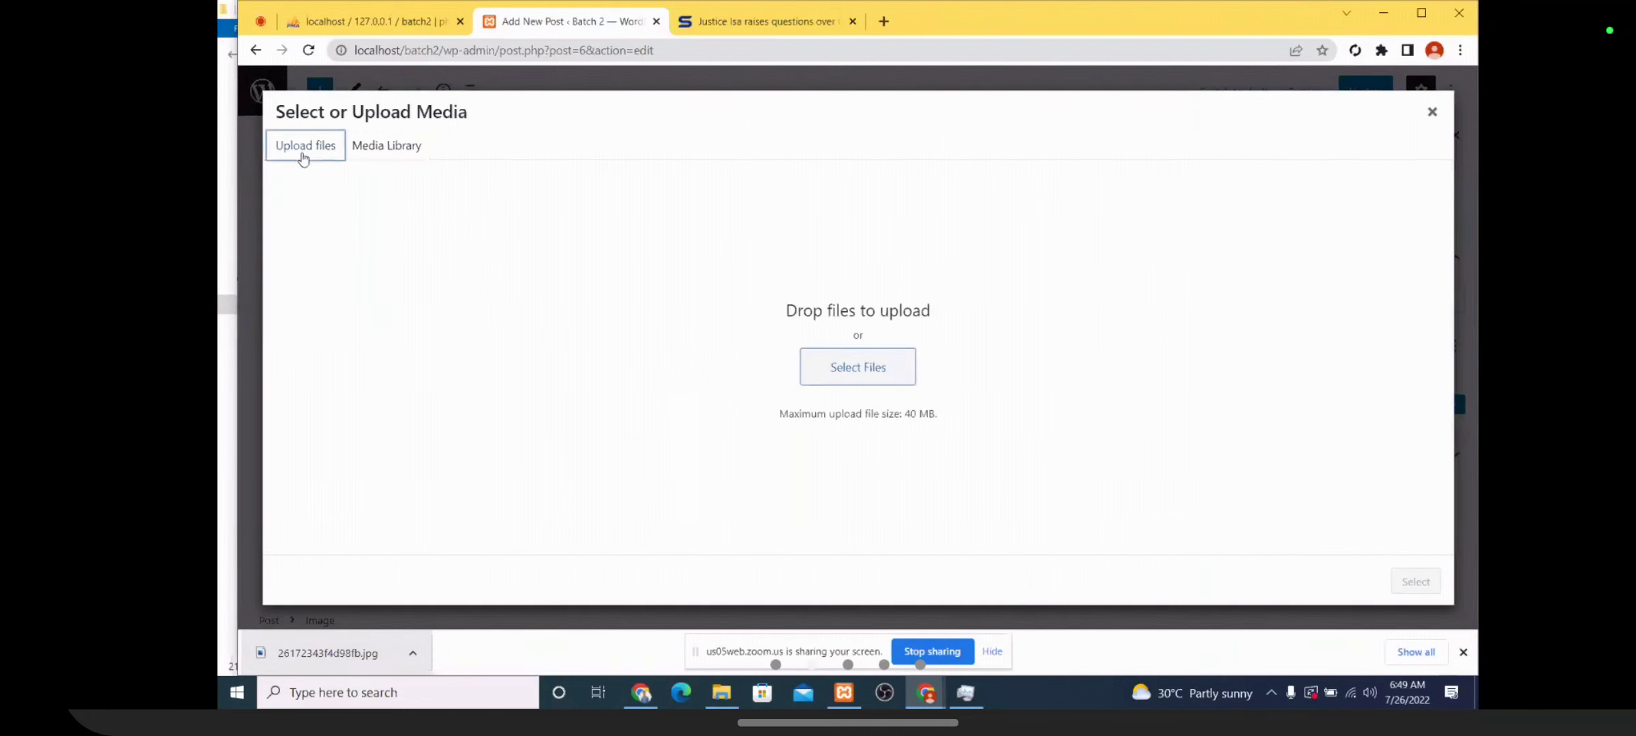
left_click(380, 149)
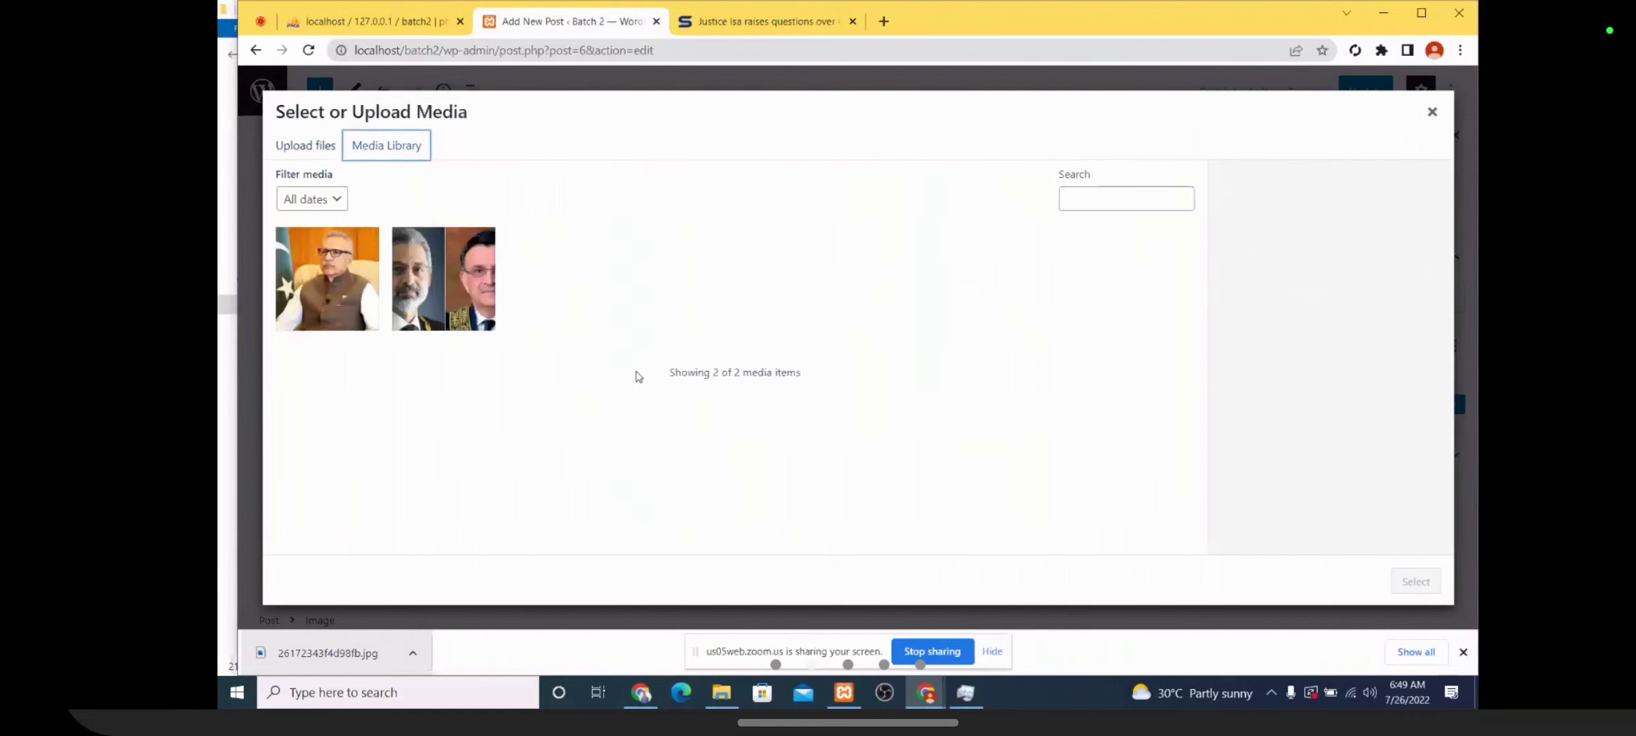
Switch to File Explorer, go to the Downloads folder and display its files as large icons
left_click(721, 694)
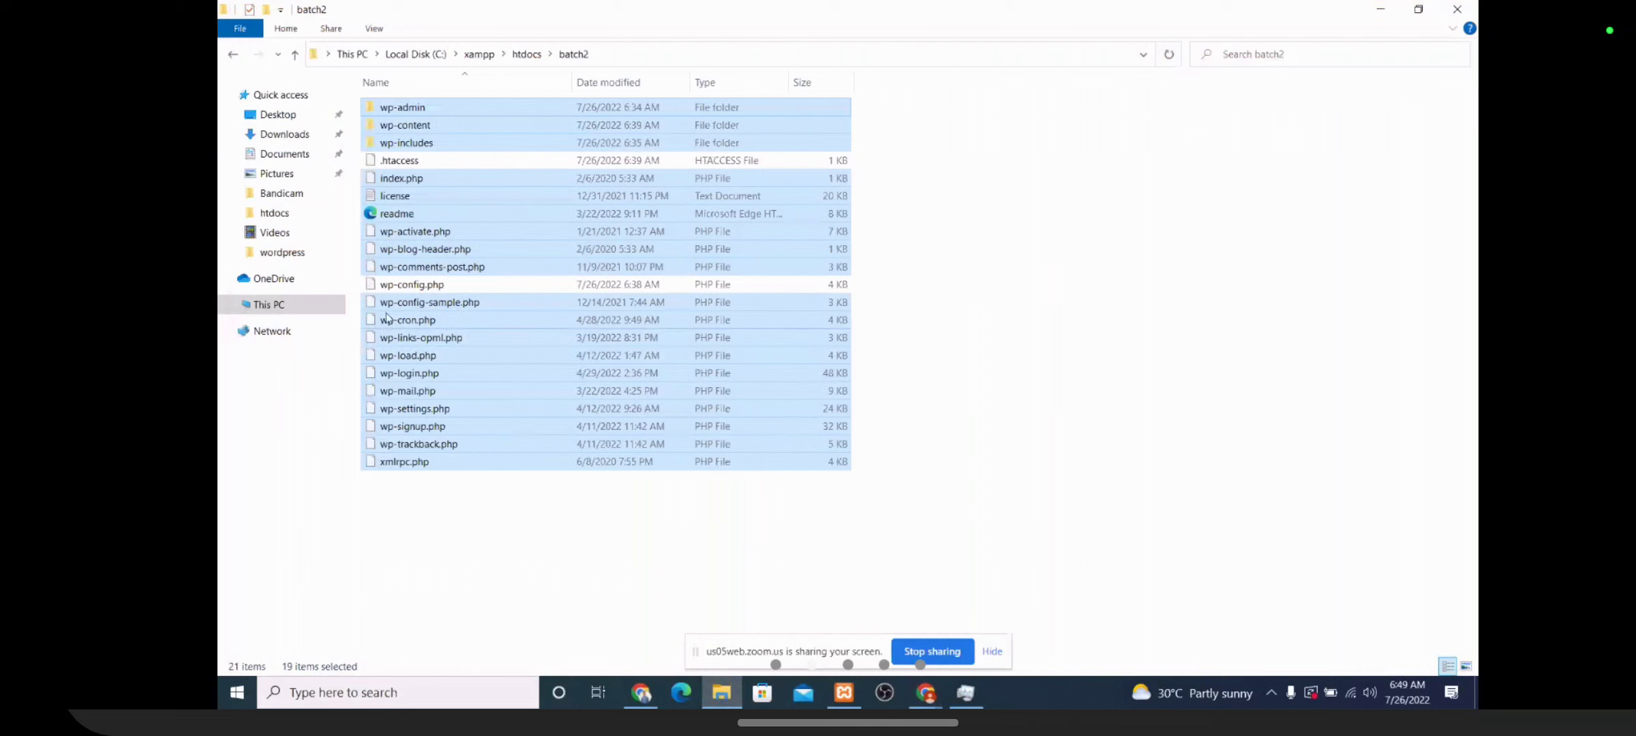
left_click(286, 135)
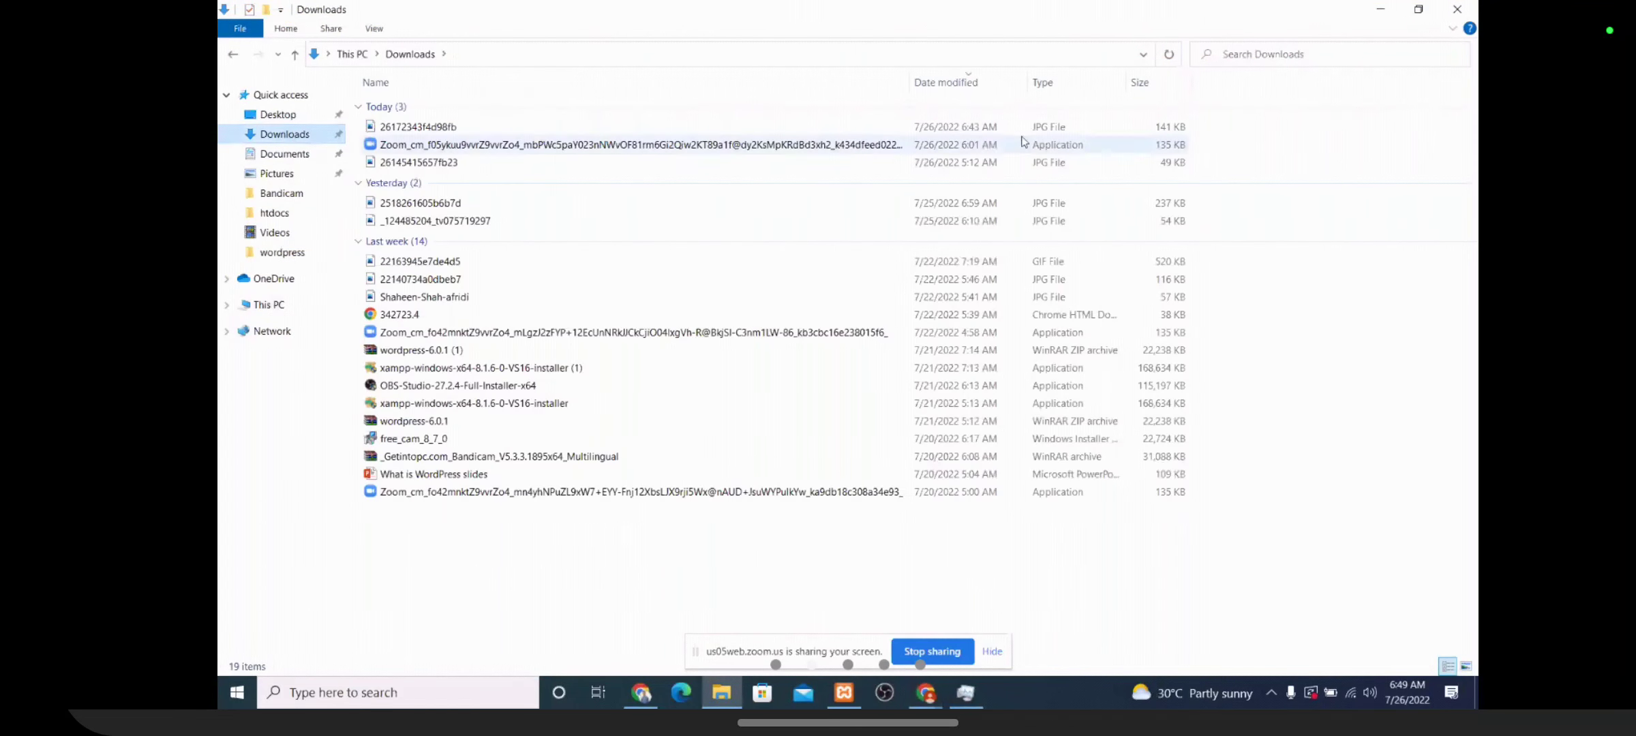
right_click(1231, 148)
mouse_move(1248, 171)
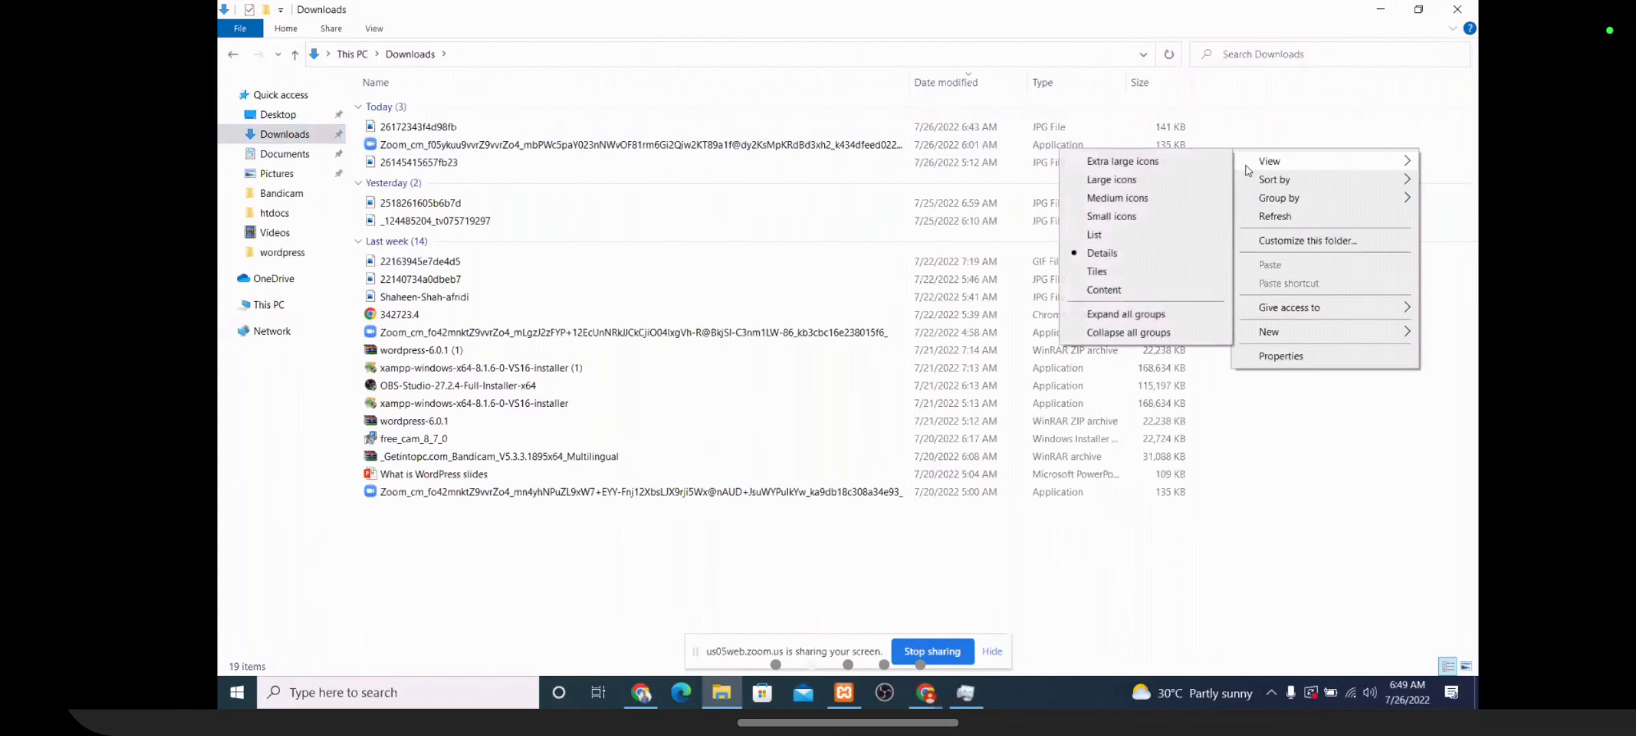
left_click(1152, 197)
right_click(1172, 179)
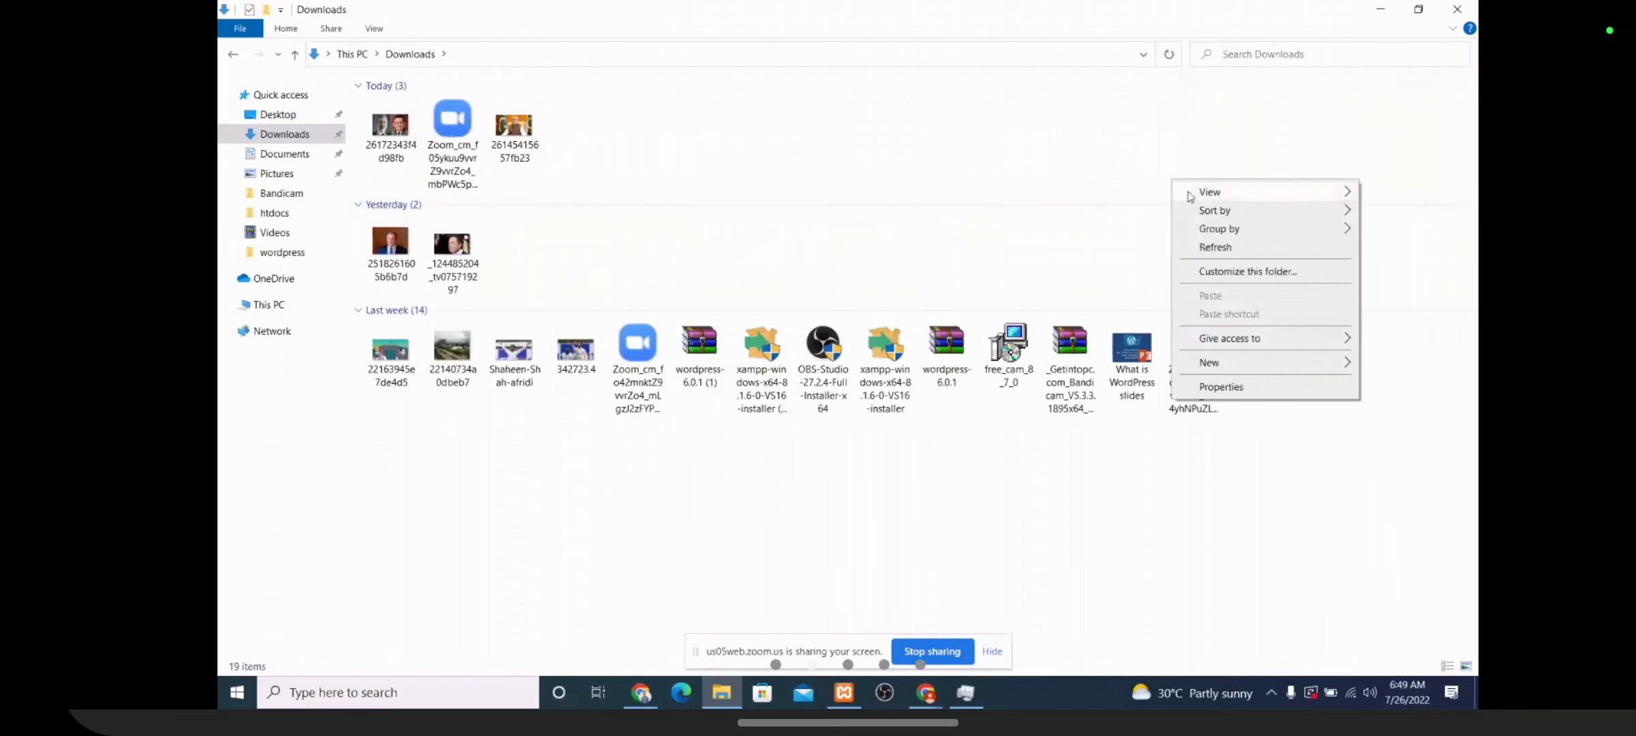
mouse_move(1206, 193)
left_click(1059, 211)
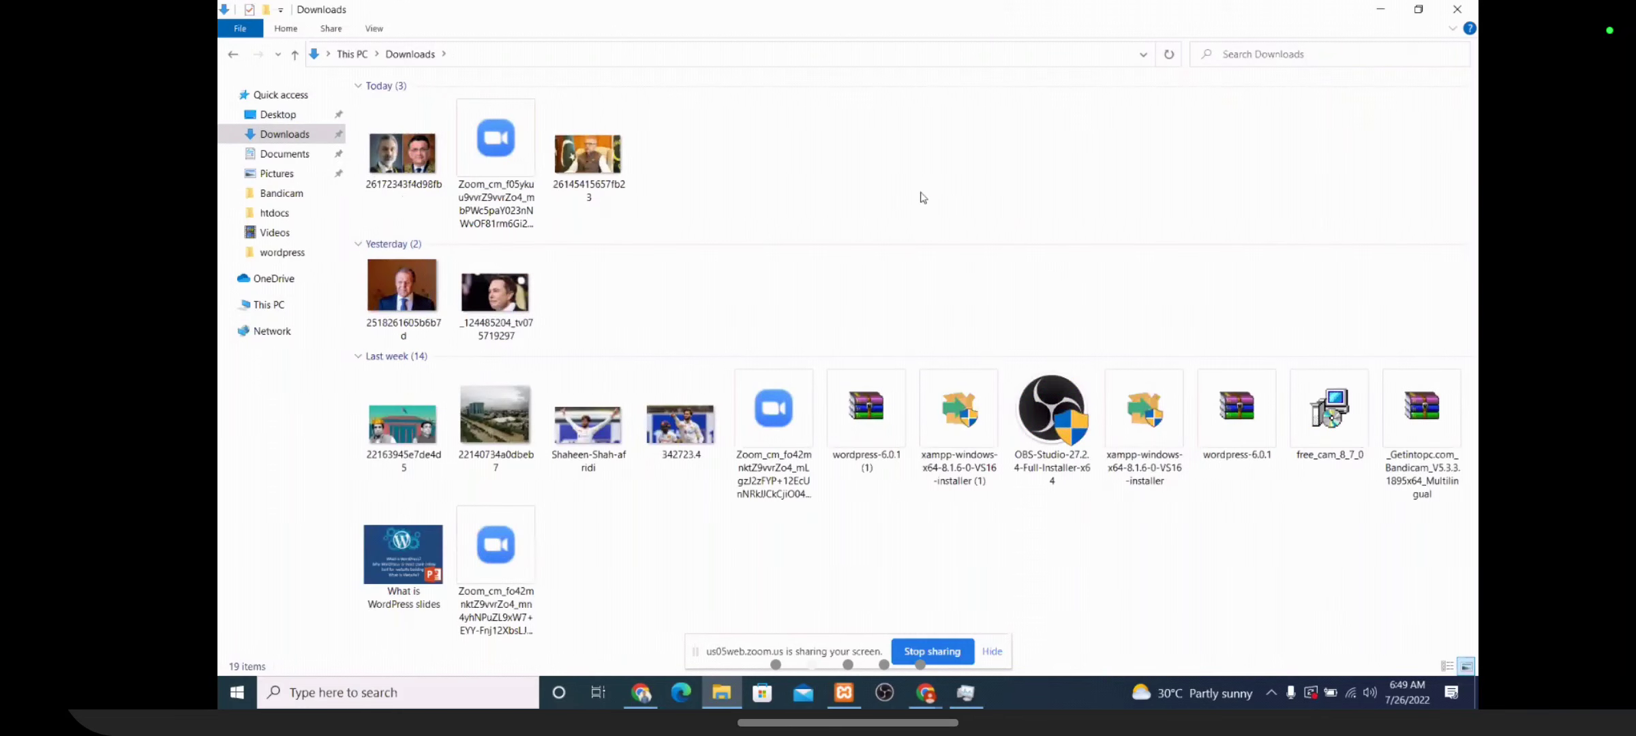
Upload the _124485204_tv075719297 picture from Downloads to the media library and insert it into the new Image block
left_click(514, 294)
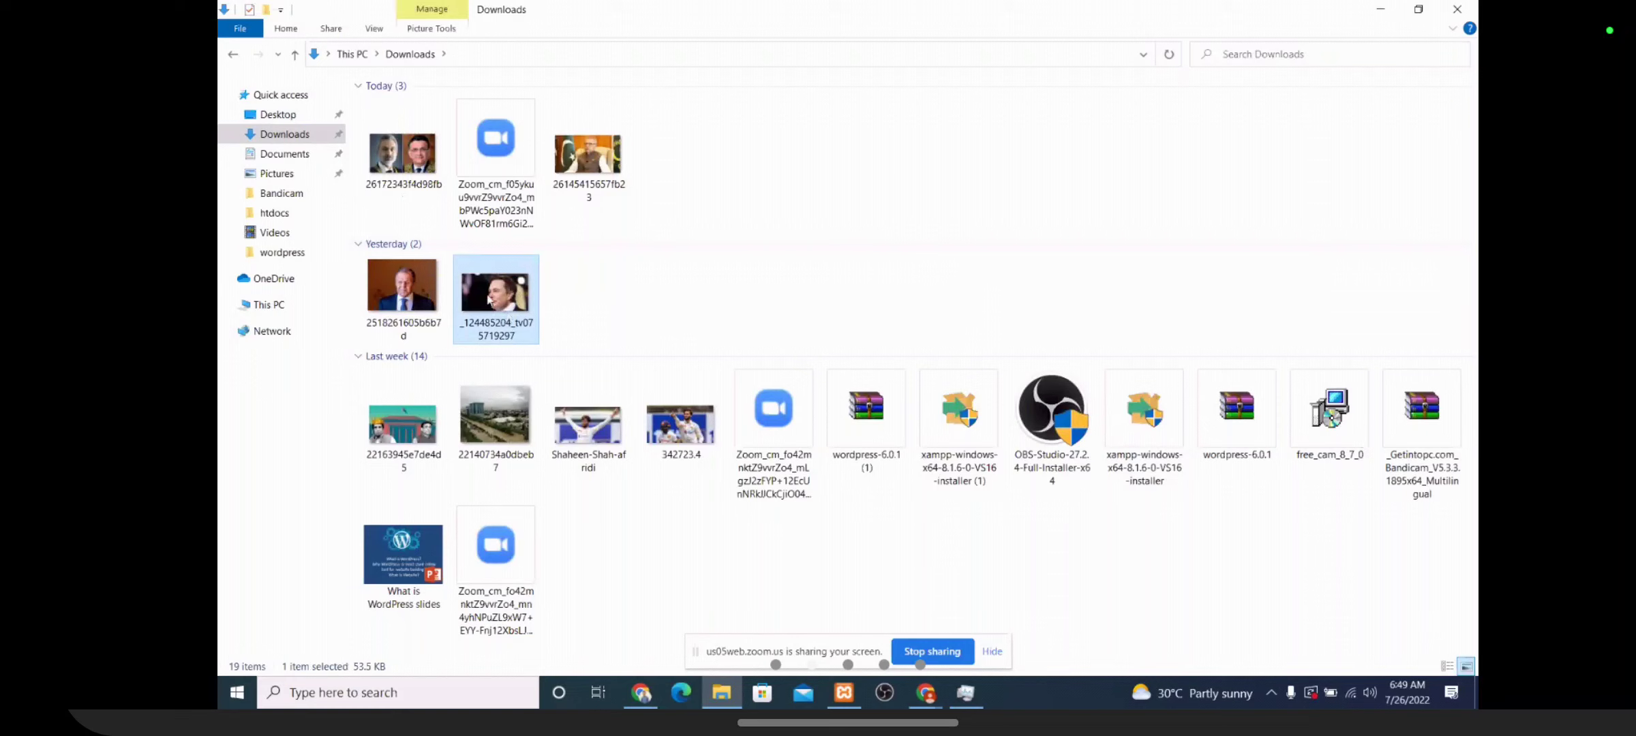
left_click_drag(490, 300, 701, 290)
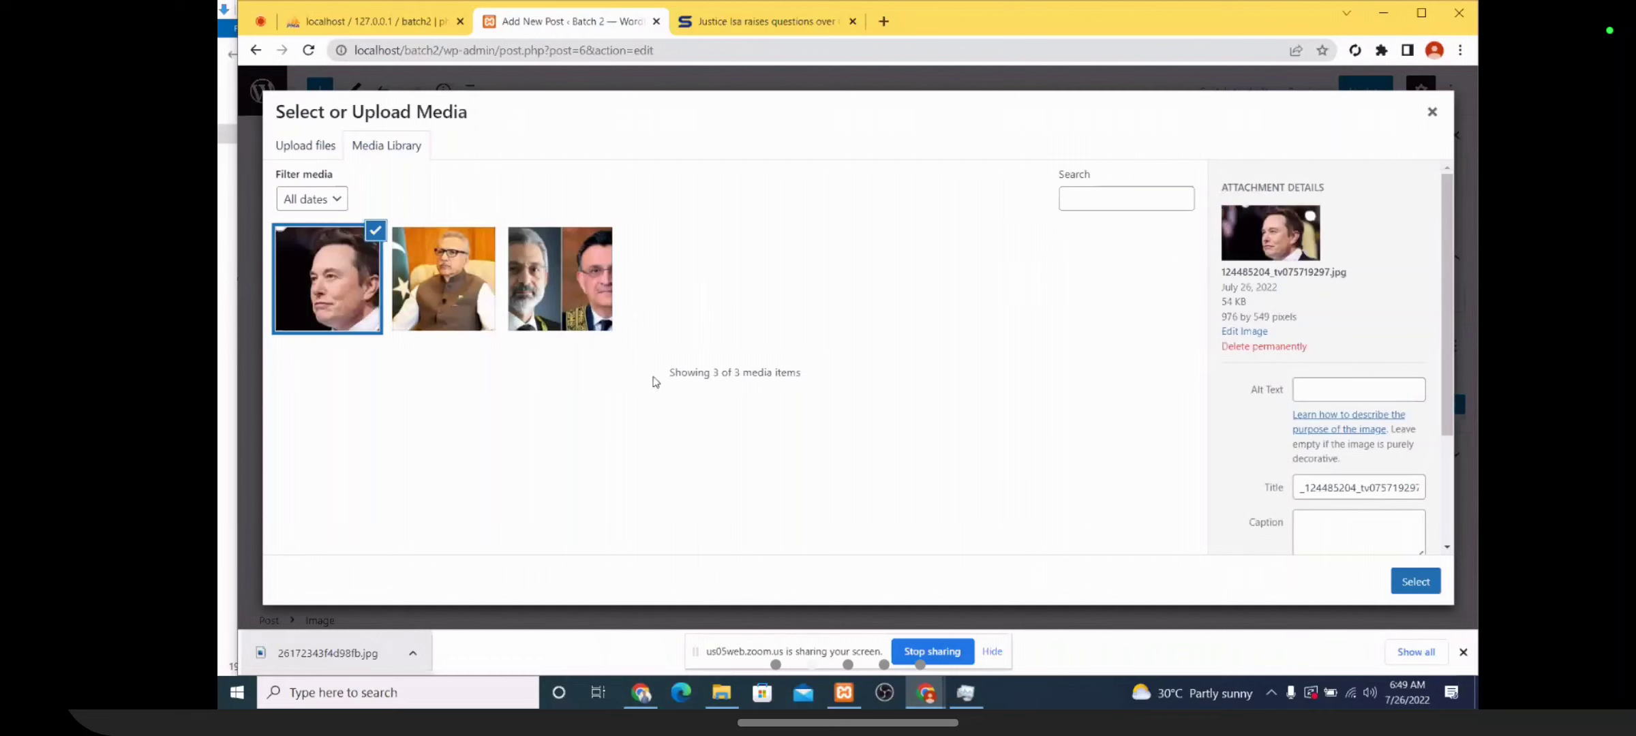
left_click(1414, 583)
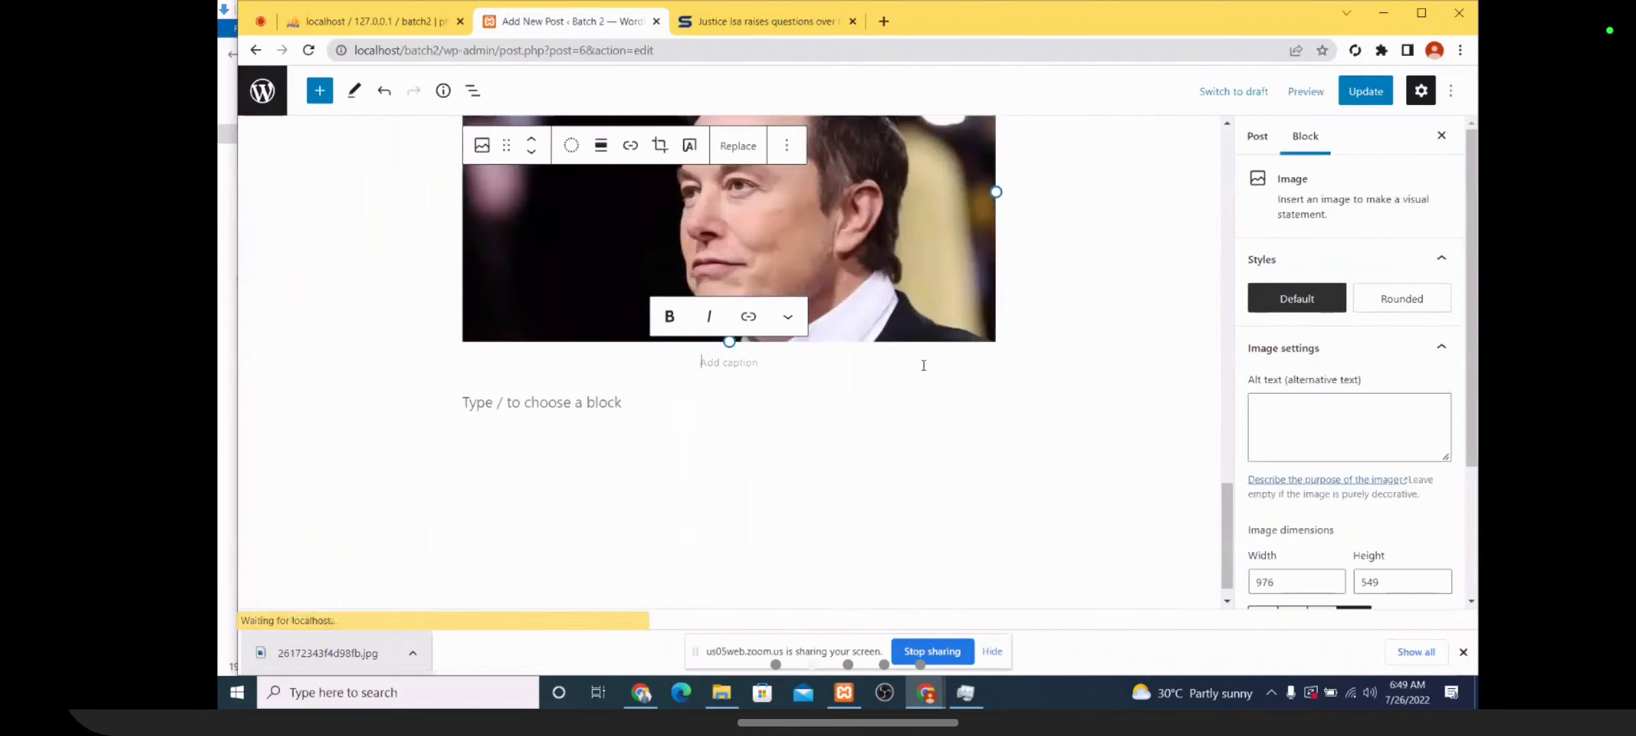
scroll(917, 369, "up", 1)
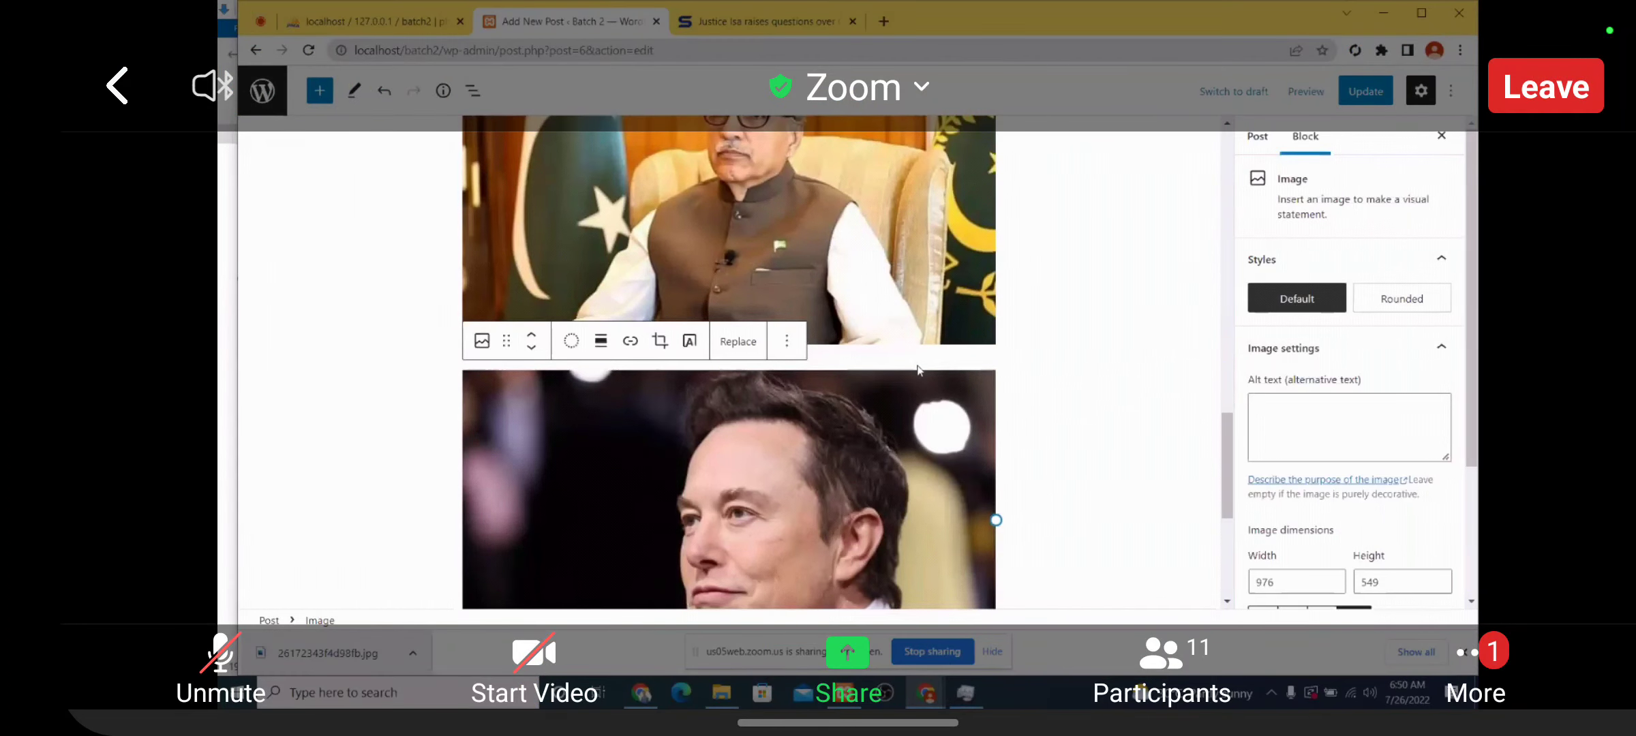
left_click(221, 661)
left_click(220, 661)
left_click(1162, 665)
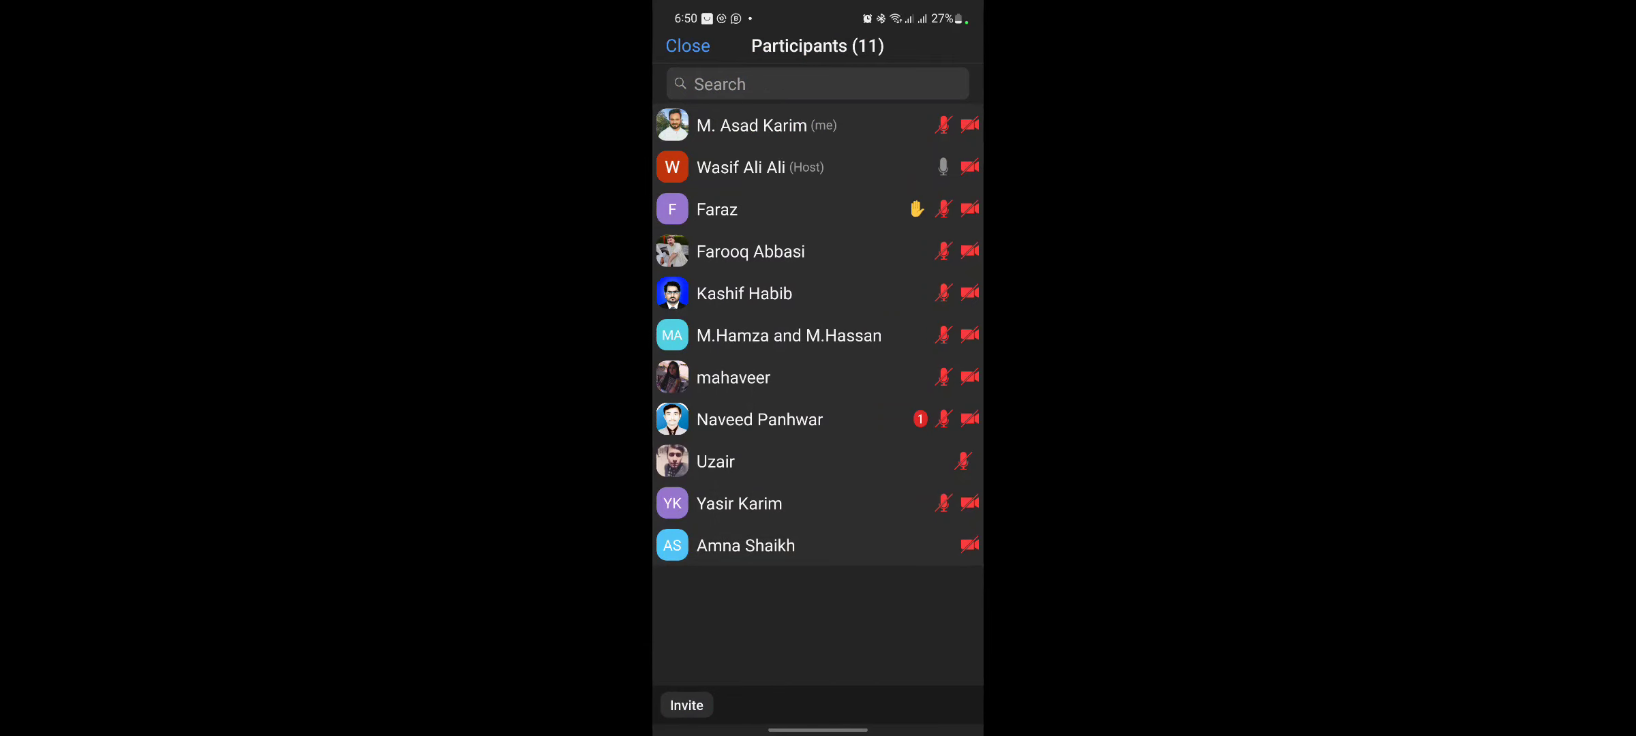
left_click_drag(981, 223, 913, 224)
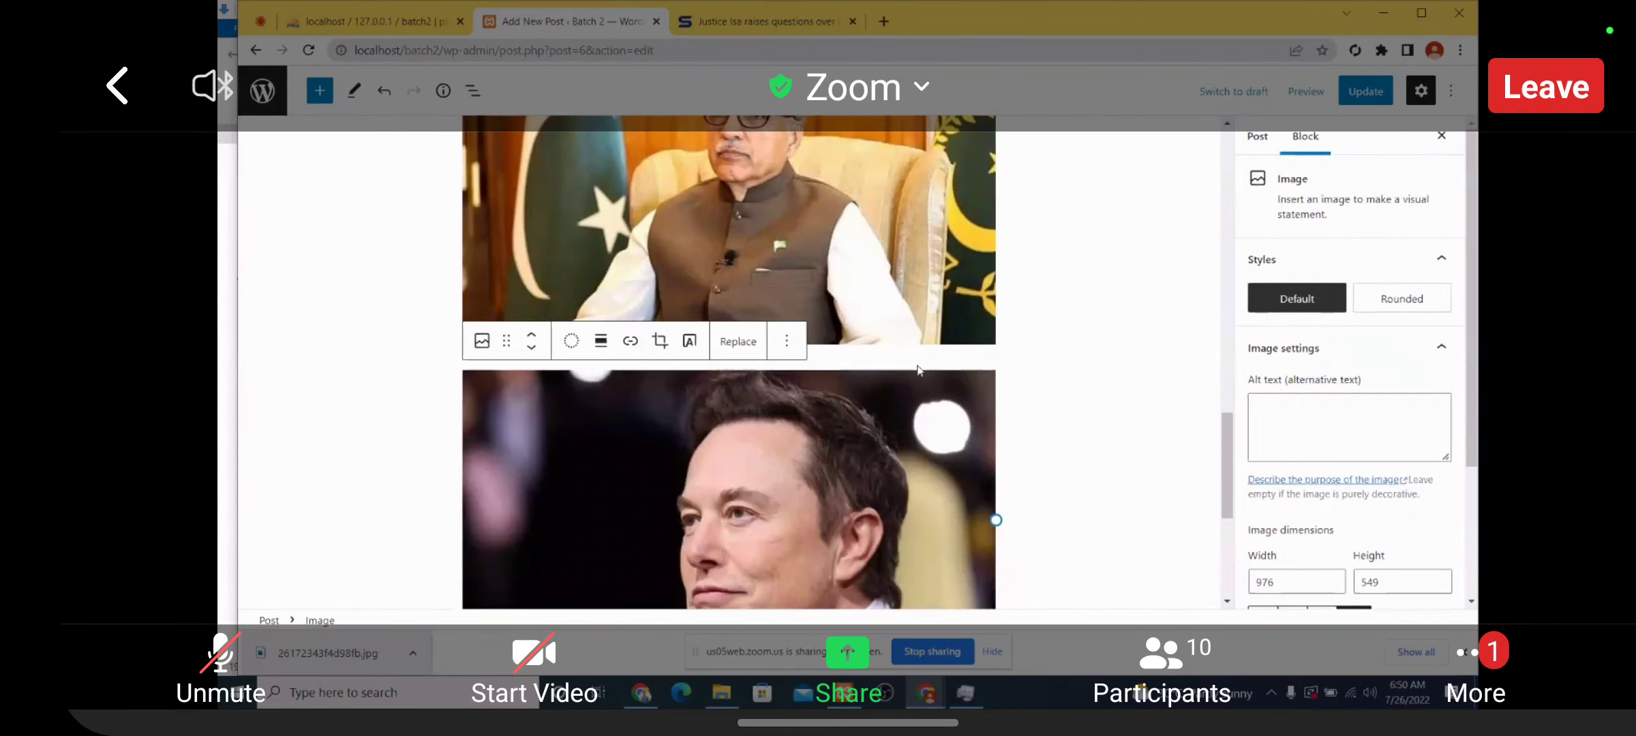
left_click(221, 664)
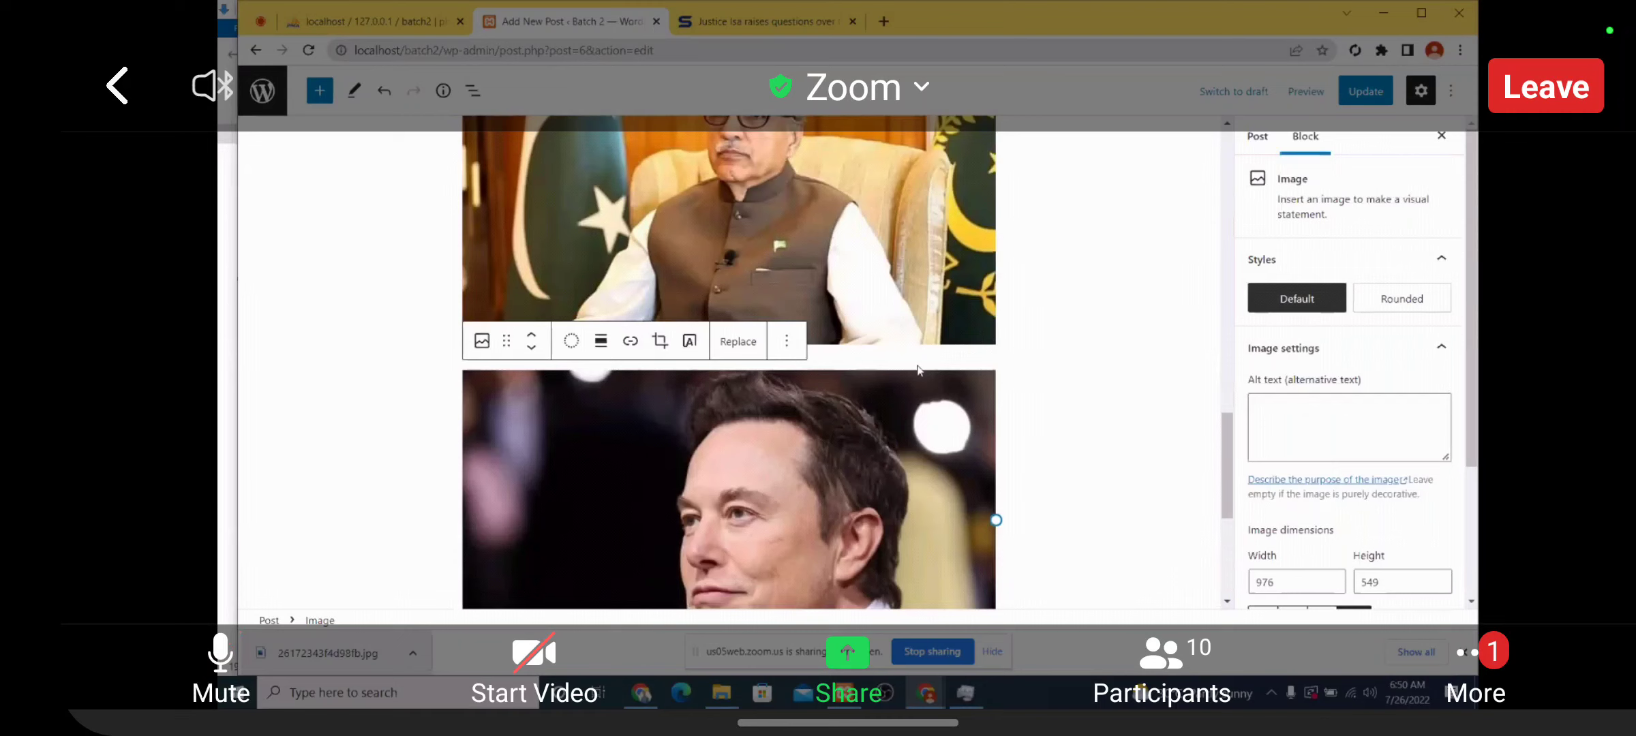
left_click(221, 664)
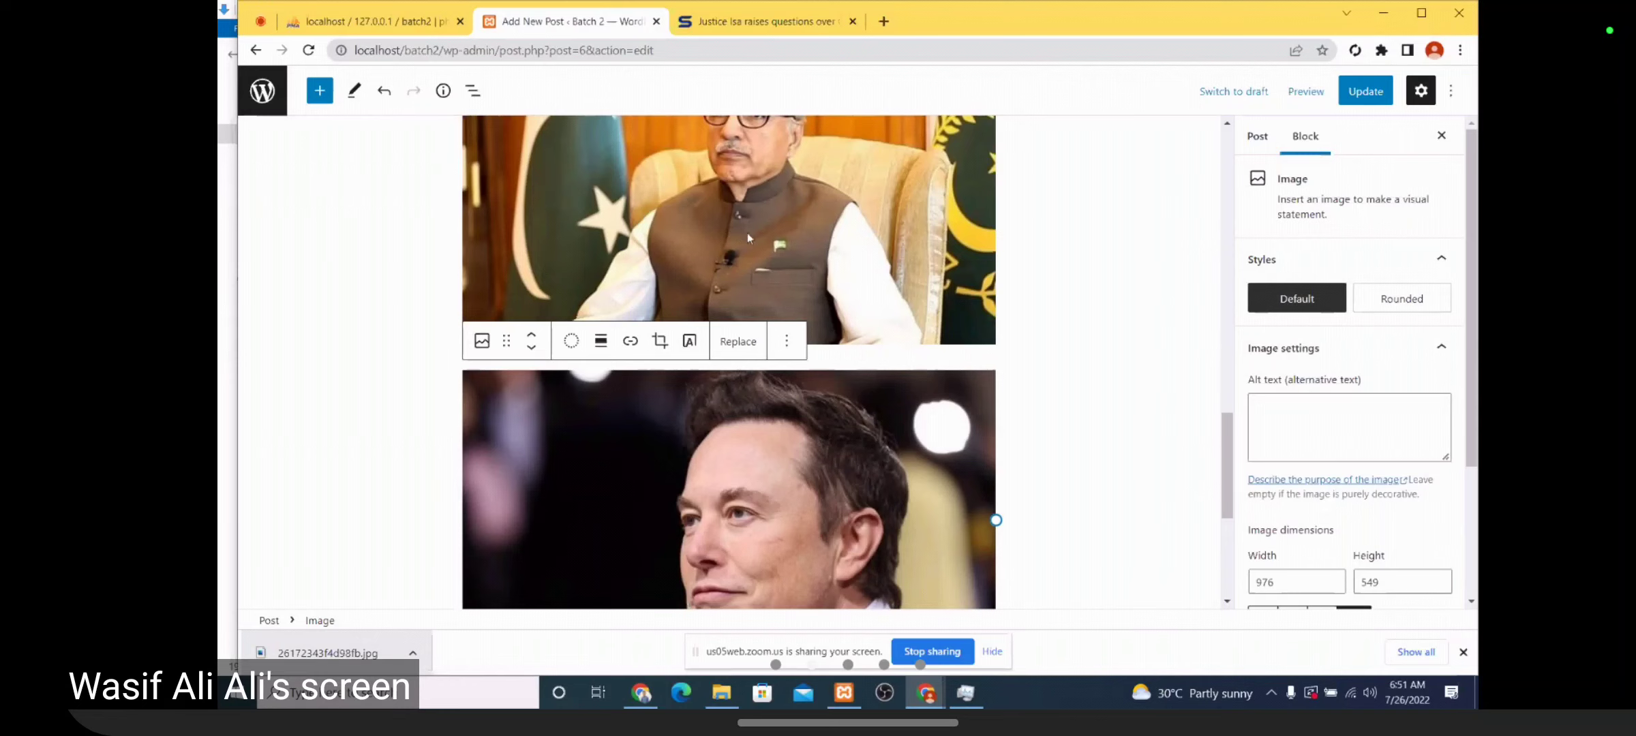
Look over the two inserted pictures at the end of the post and select the second one
scroll(747, 233, "up", 15)
scroll(881, 295, "down", 15)
scroll(874, 297, "up", 5)
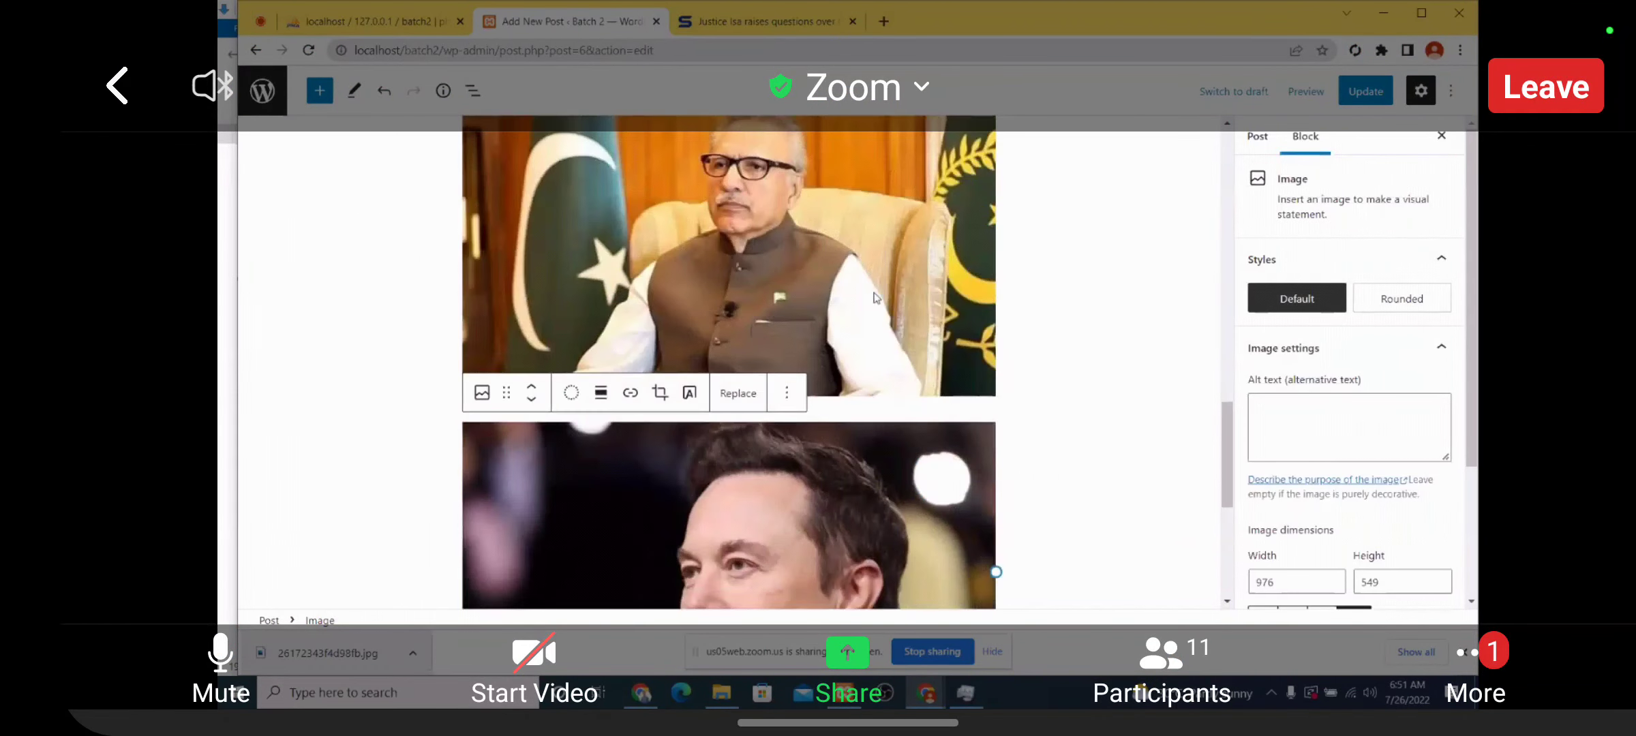
scroll(875, 297, "down", 2)
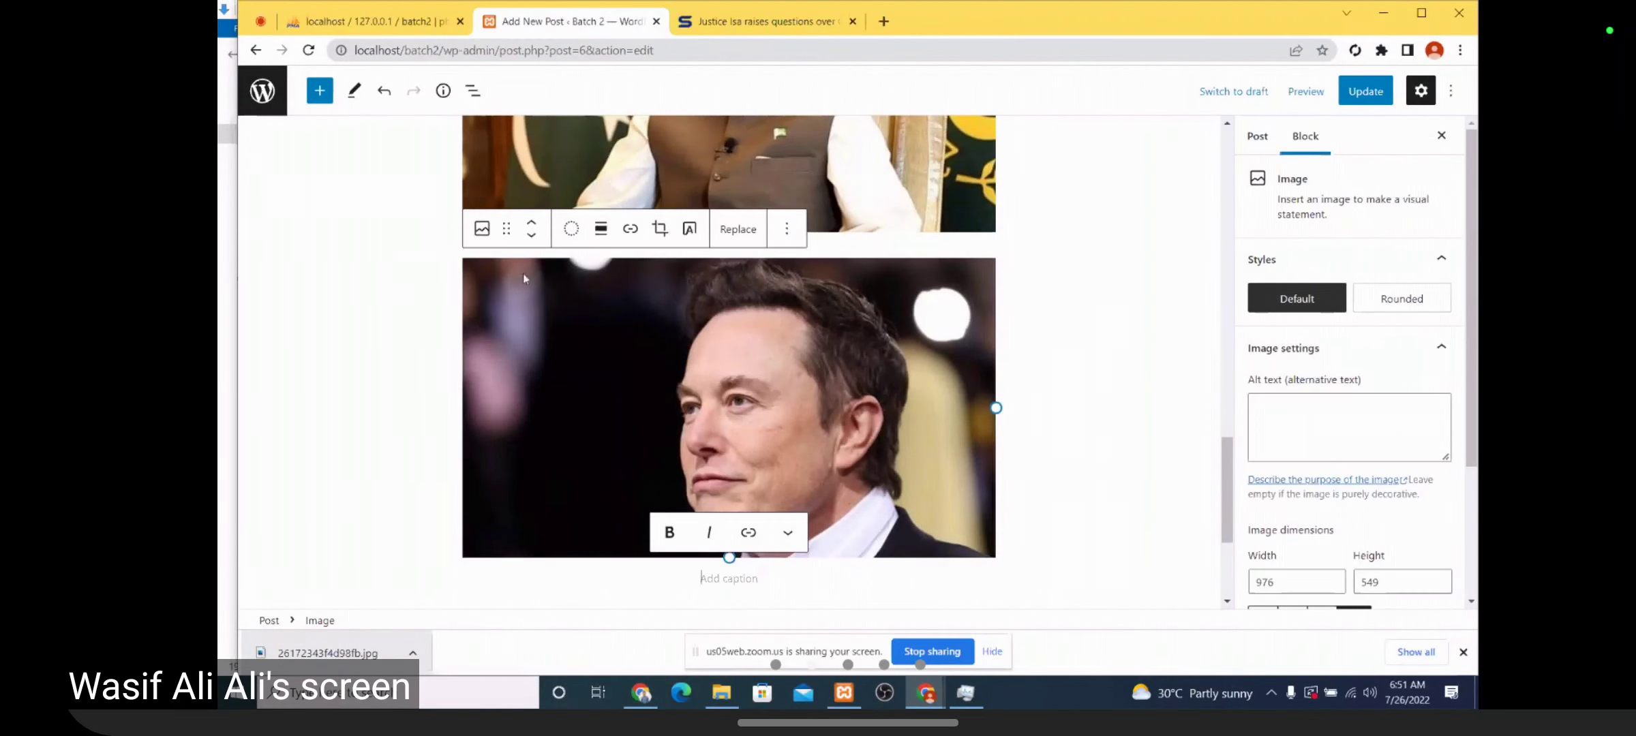
left_click(1058, 329)
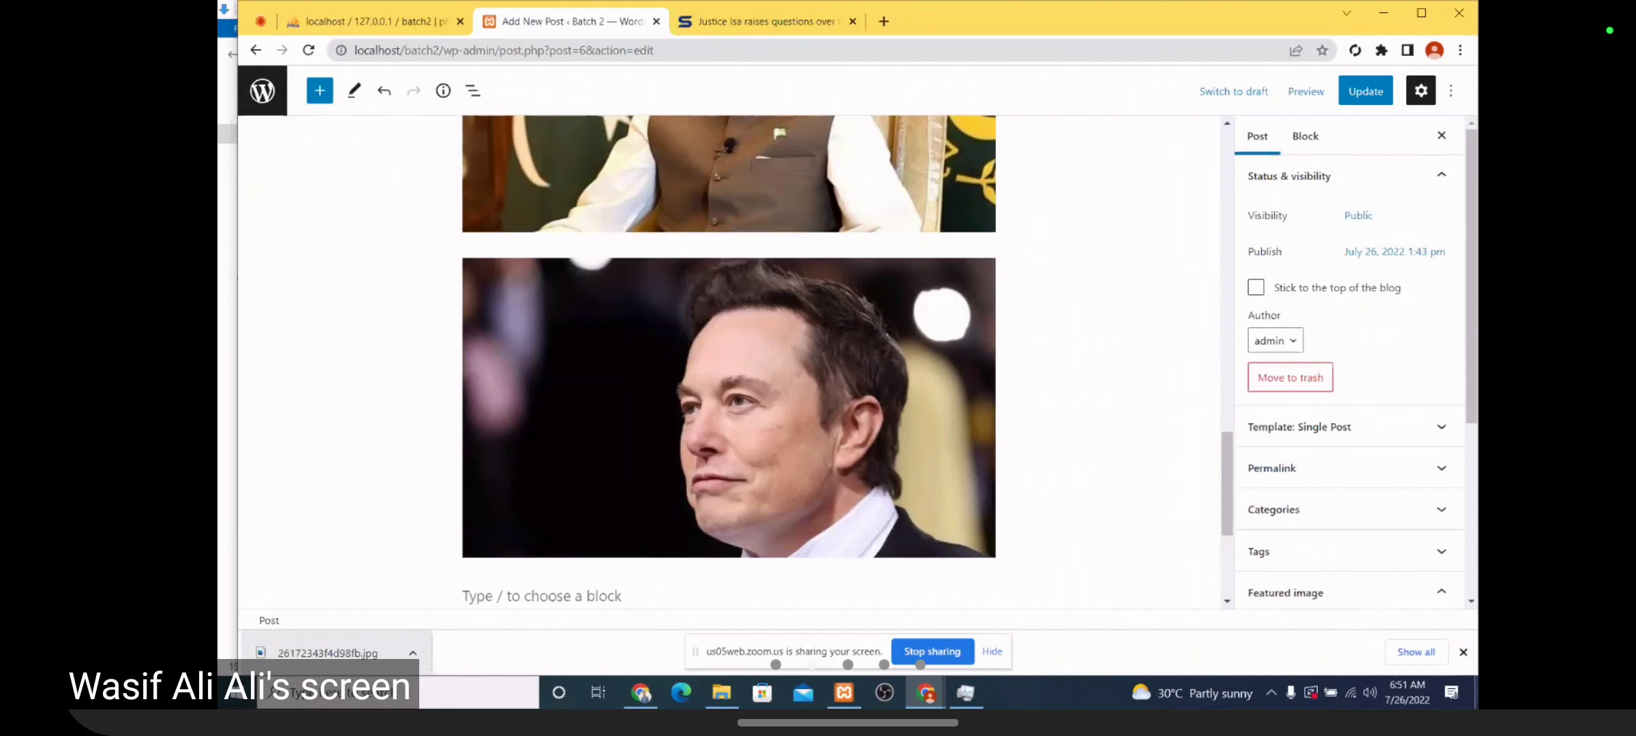
scroll(1026, 487, "up", 3)
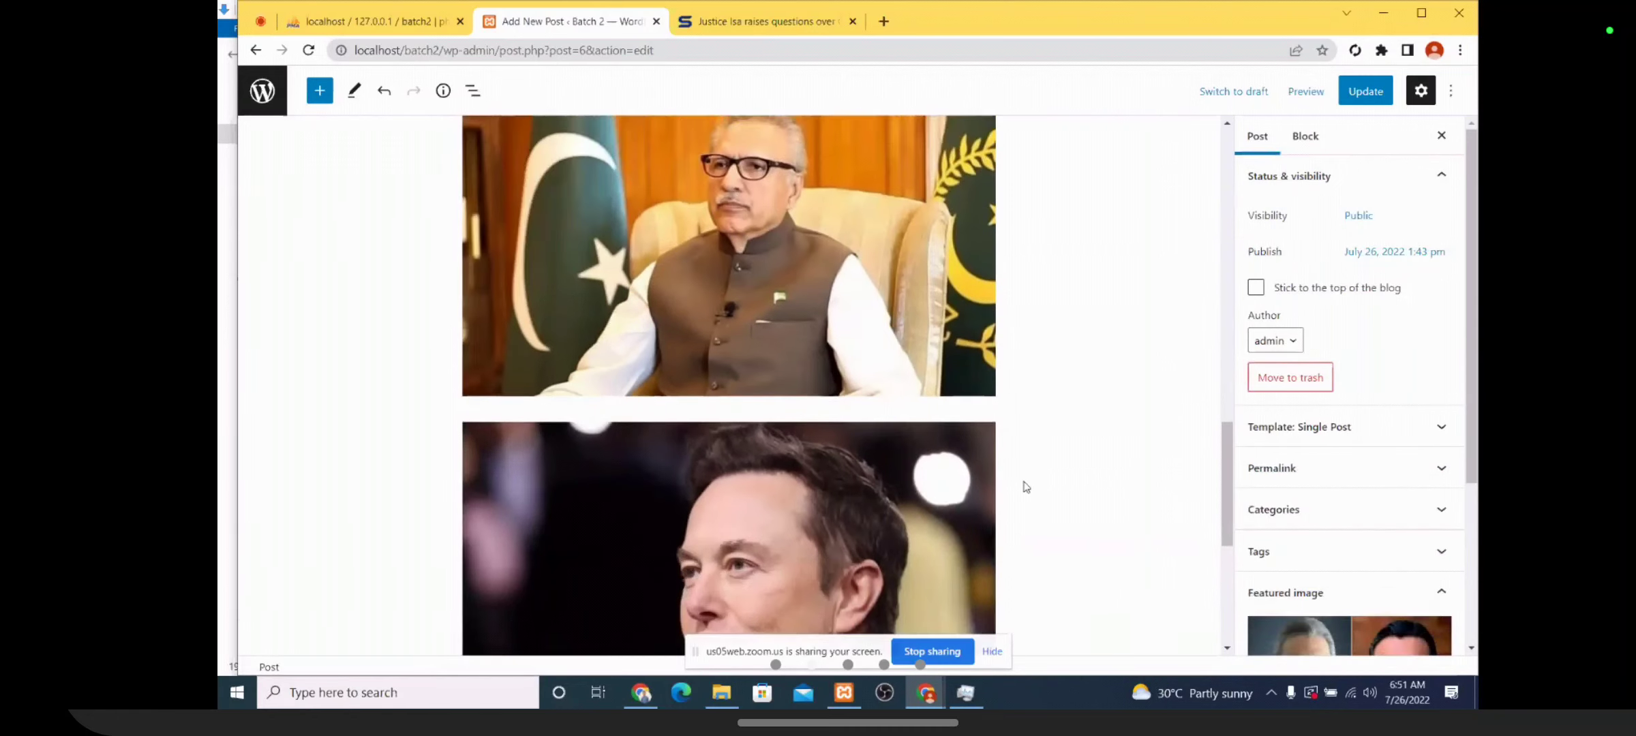
scroll(1026, 486, "down", 2)
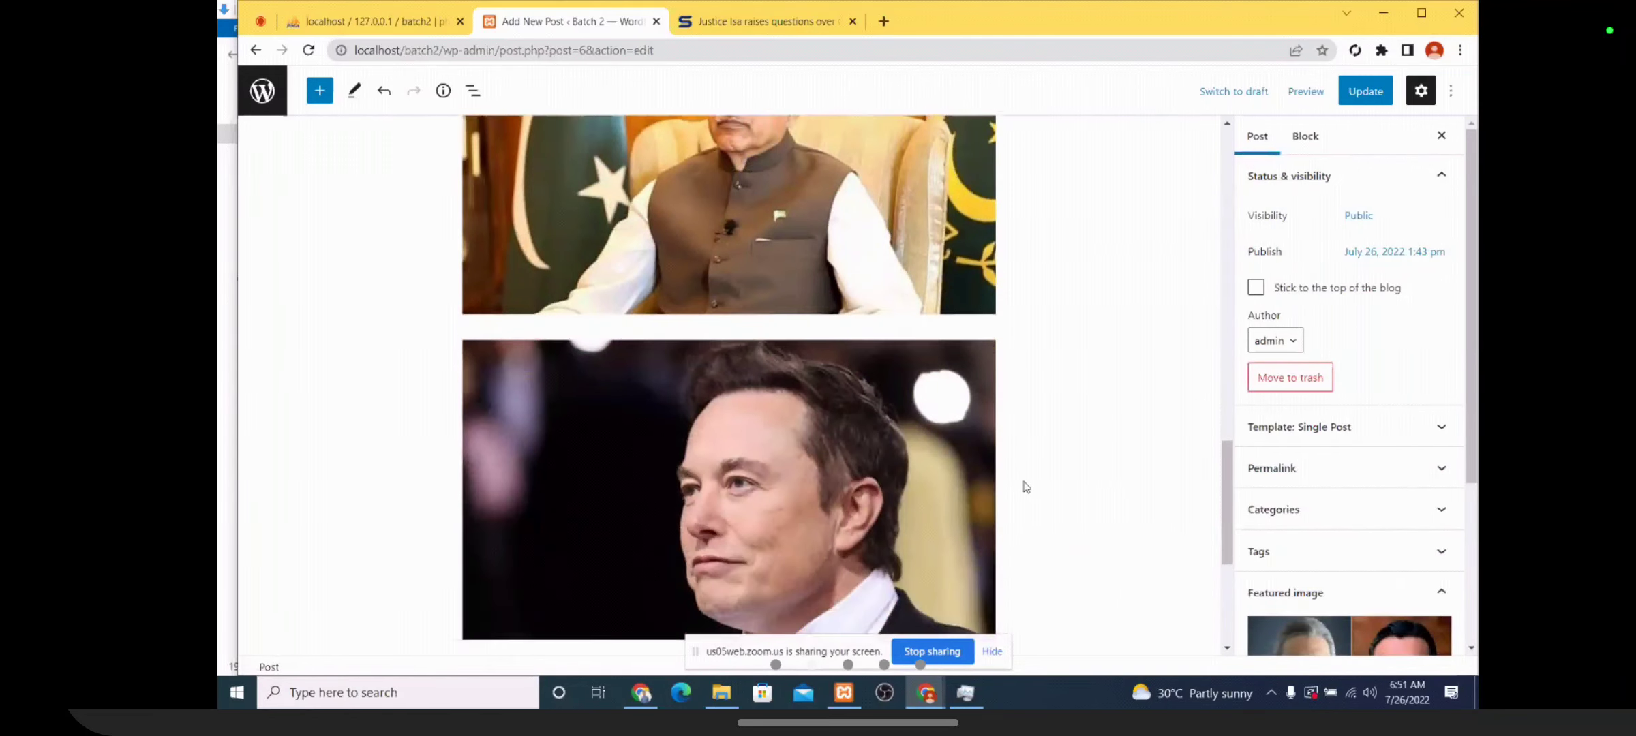
left_click(779, 428)
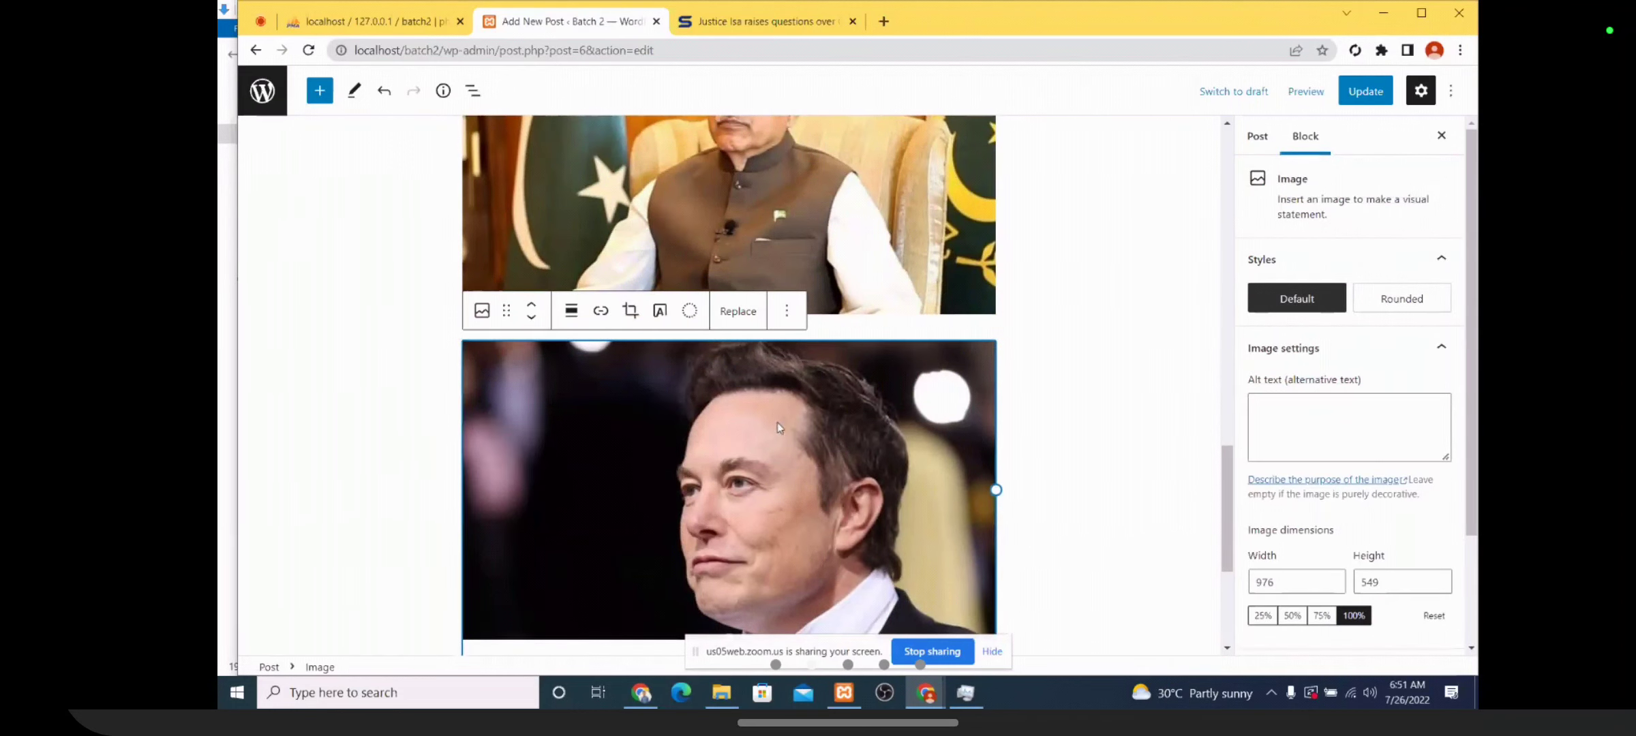
Look over the end of the post in the editor, comparing the final paragraphs with the two inserted pictures
scroll(779, 428, "up", 1)
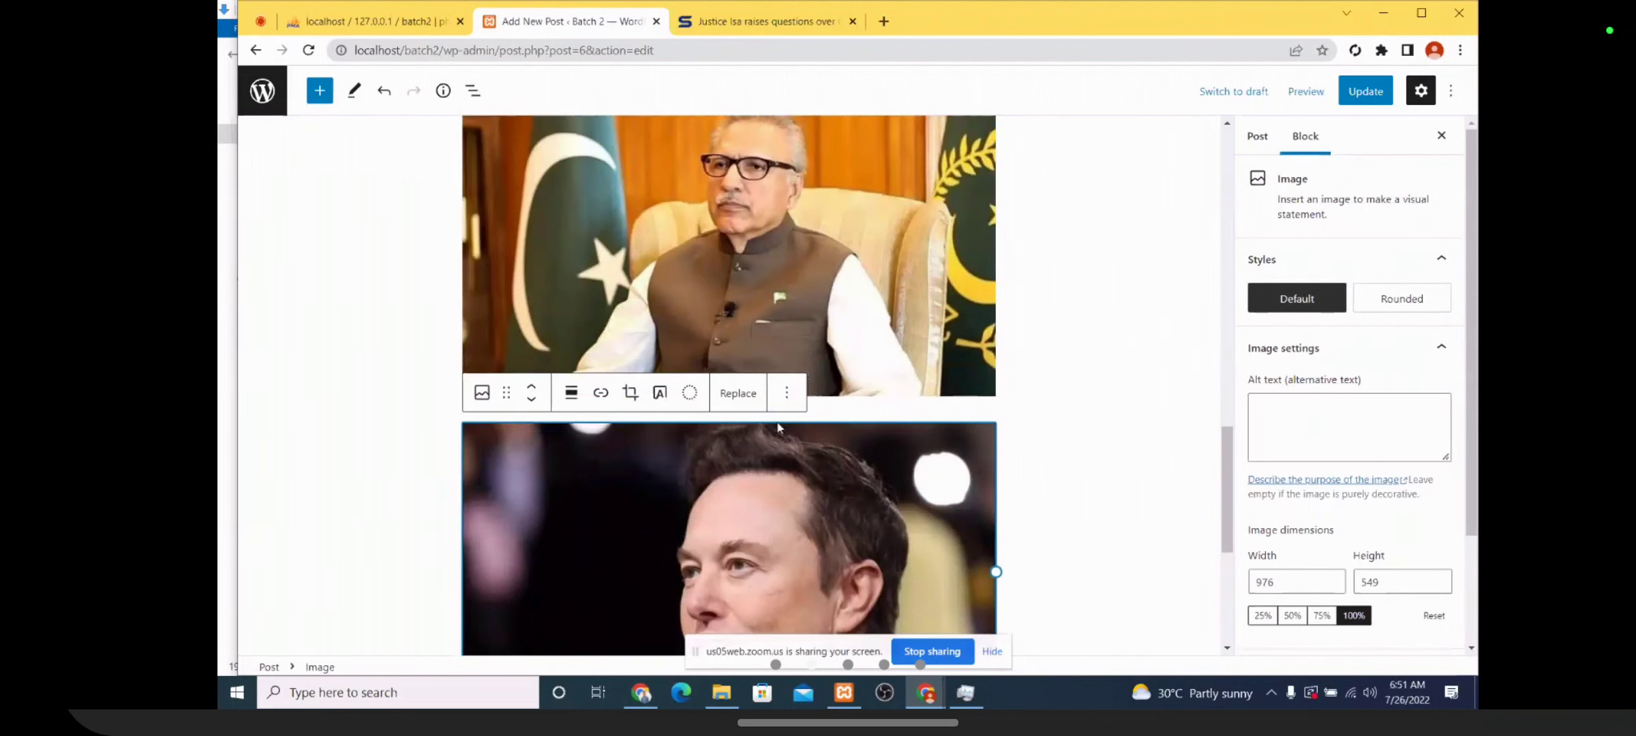
left_click(1090, 374)
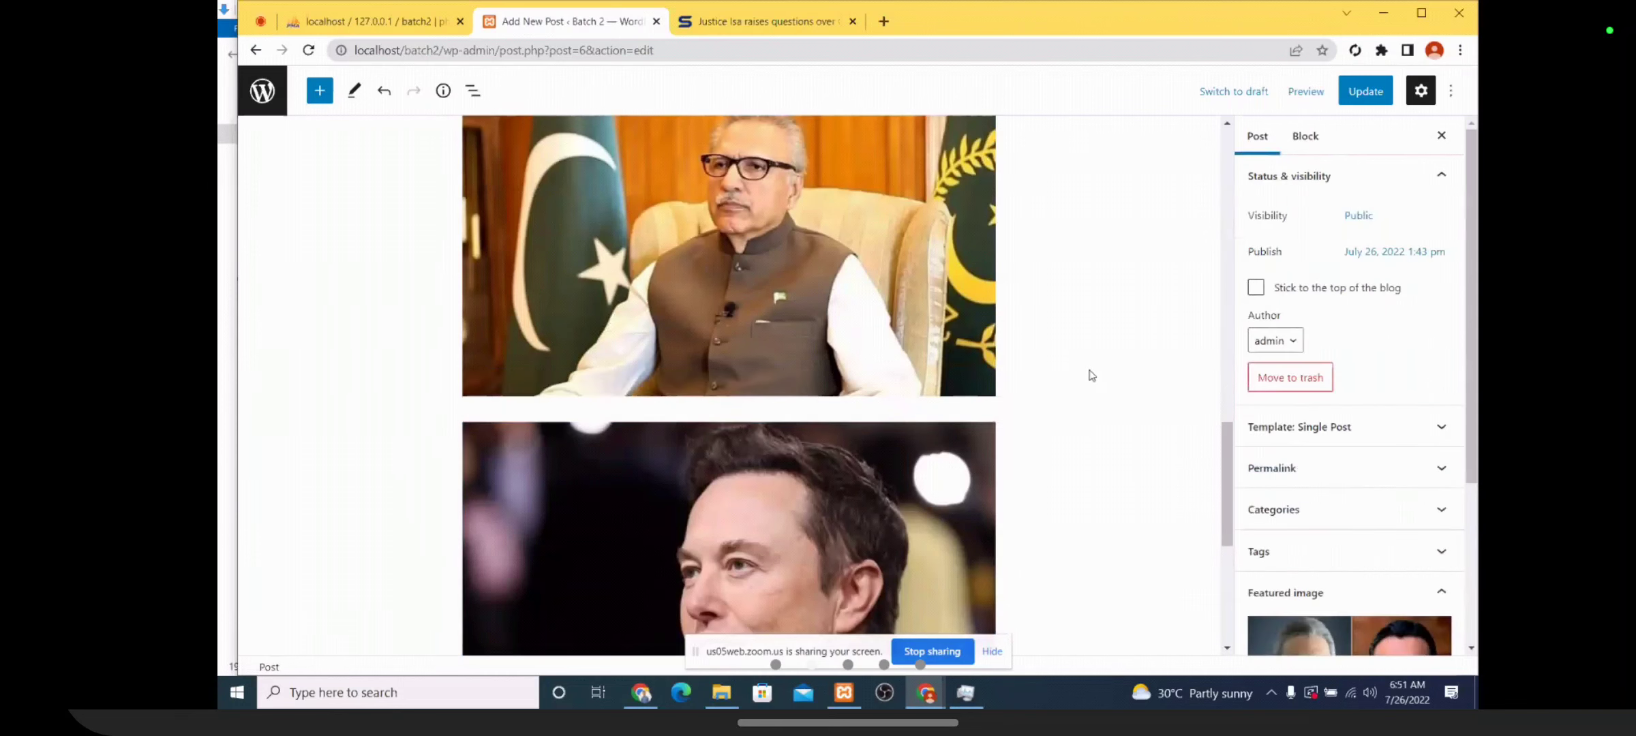
scroll(1091, 374, "up", 3)
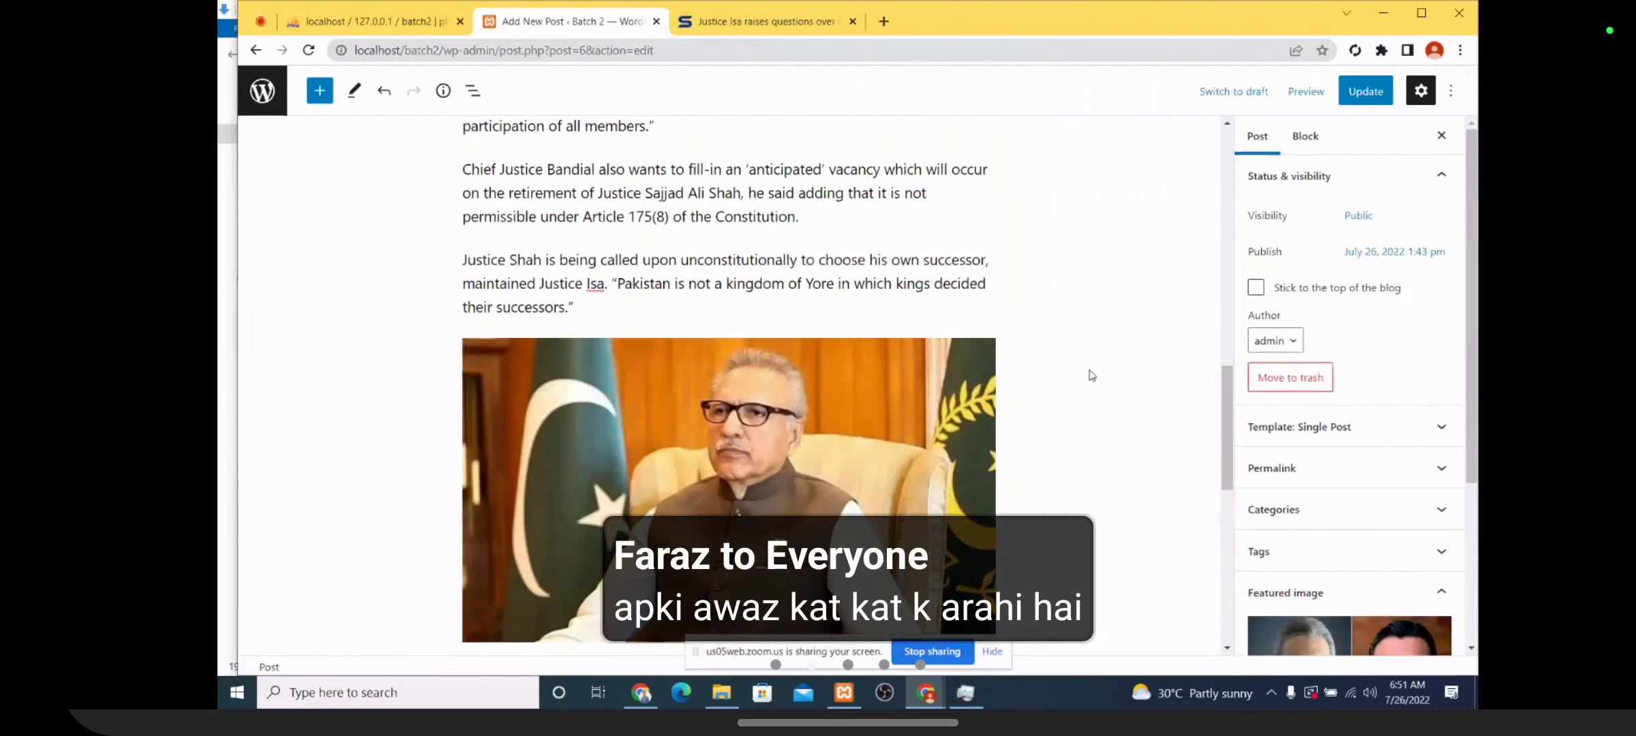
scroll(1091, 375, "up", 4)
scroll(1091, 375, "down", 8)
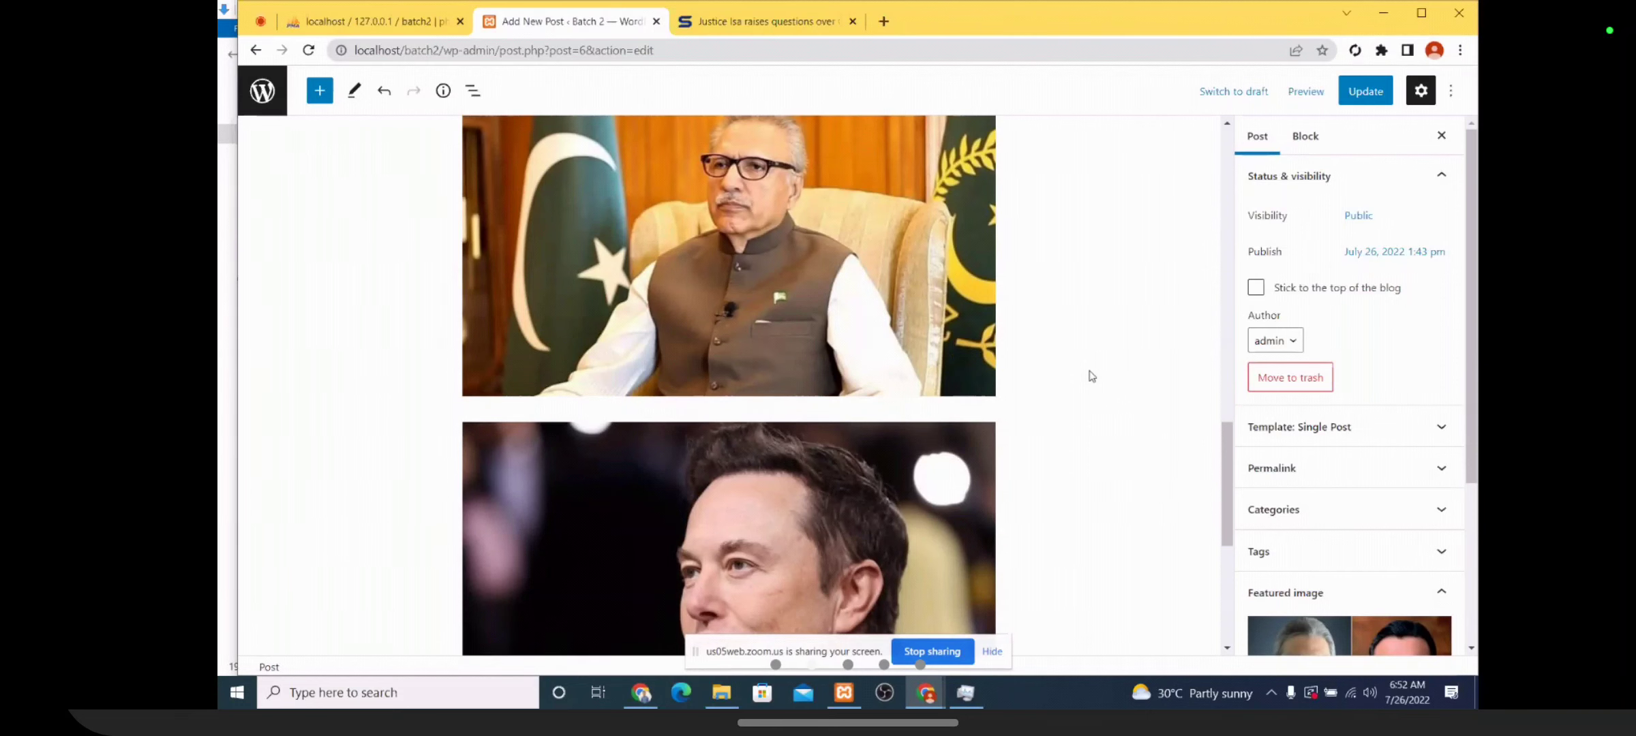
left_click(848, 368)
left_click(220, 664)
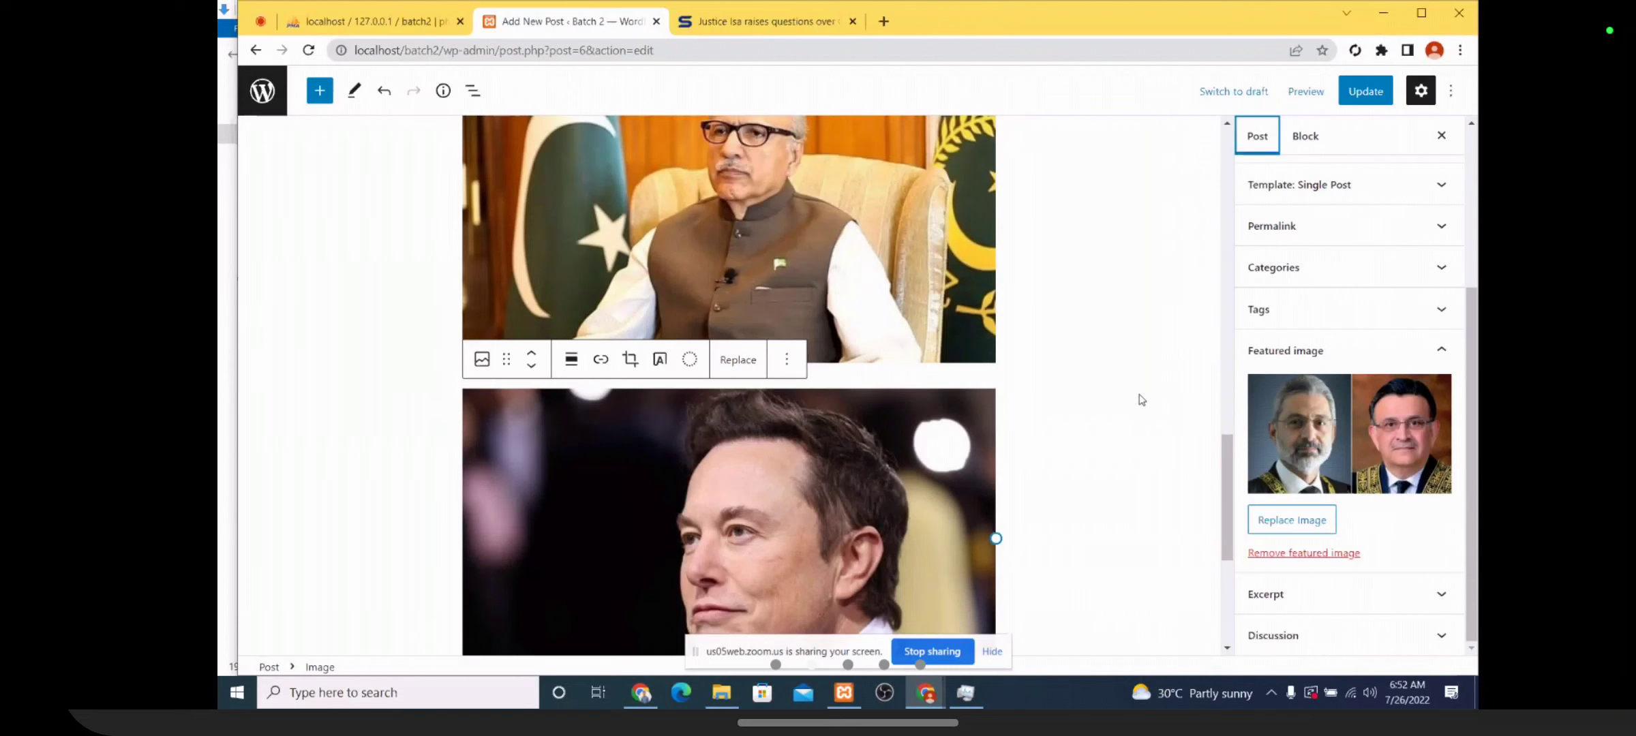
Switch to the Samaa news article and examine how its headline, main photo and body paragraphs are arranged
left_click(736, 25)
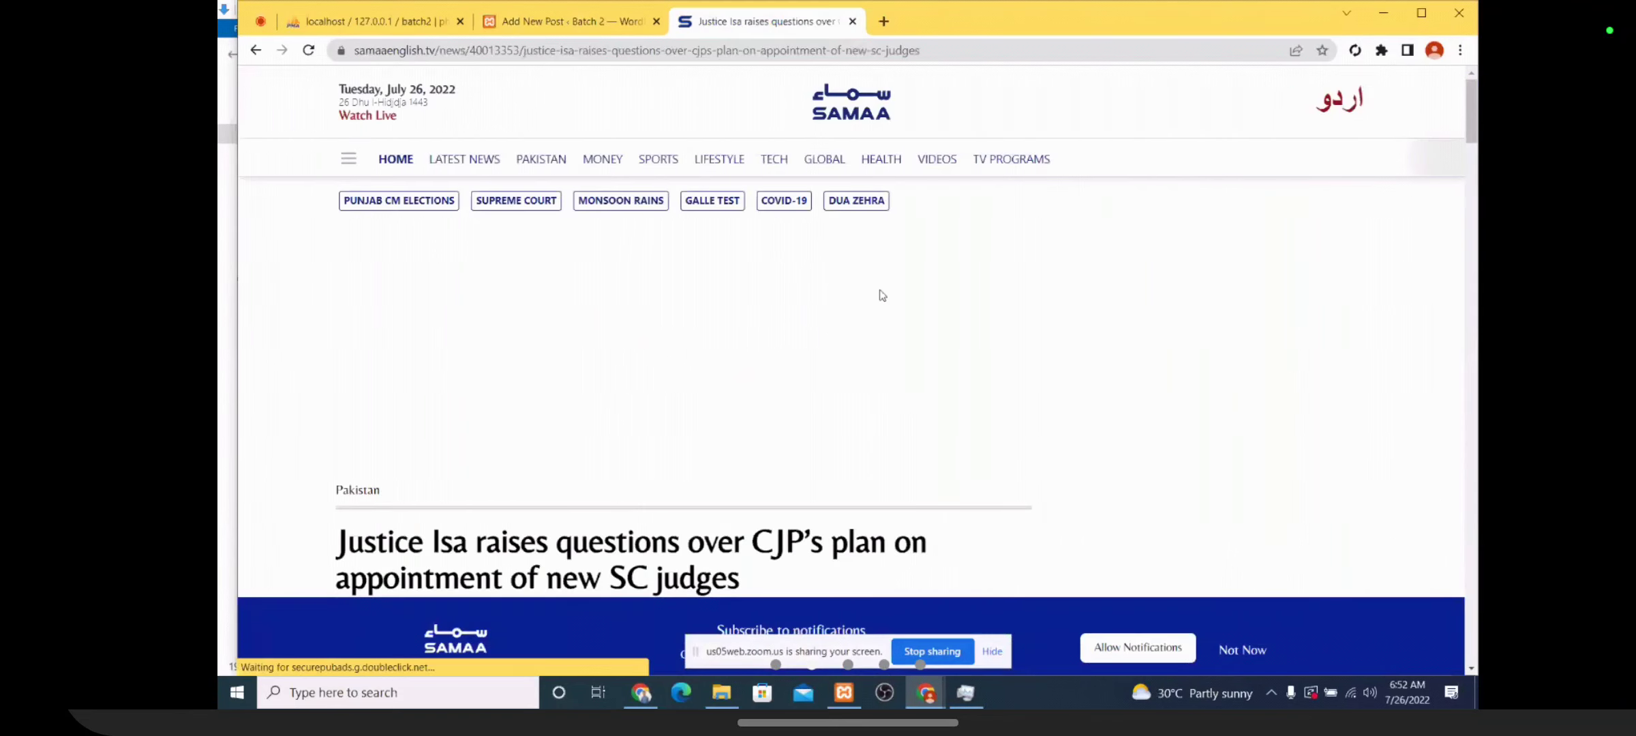
scroll(880, 295, "down", 1)
scroll(882, 296, "down", 5)
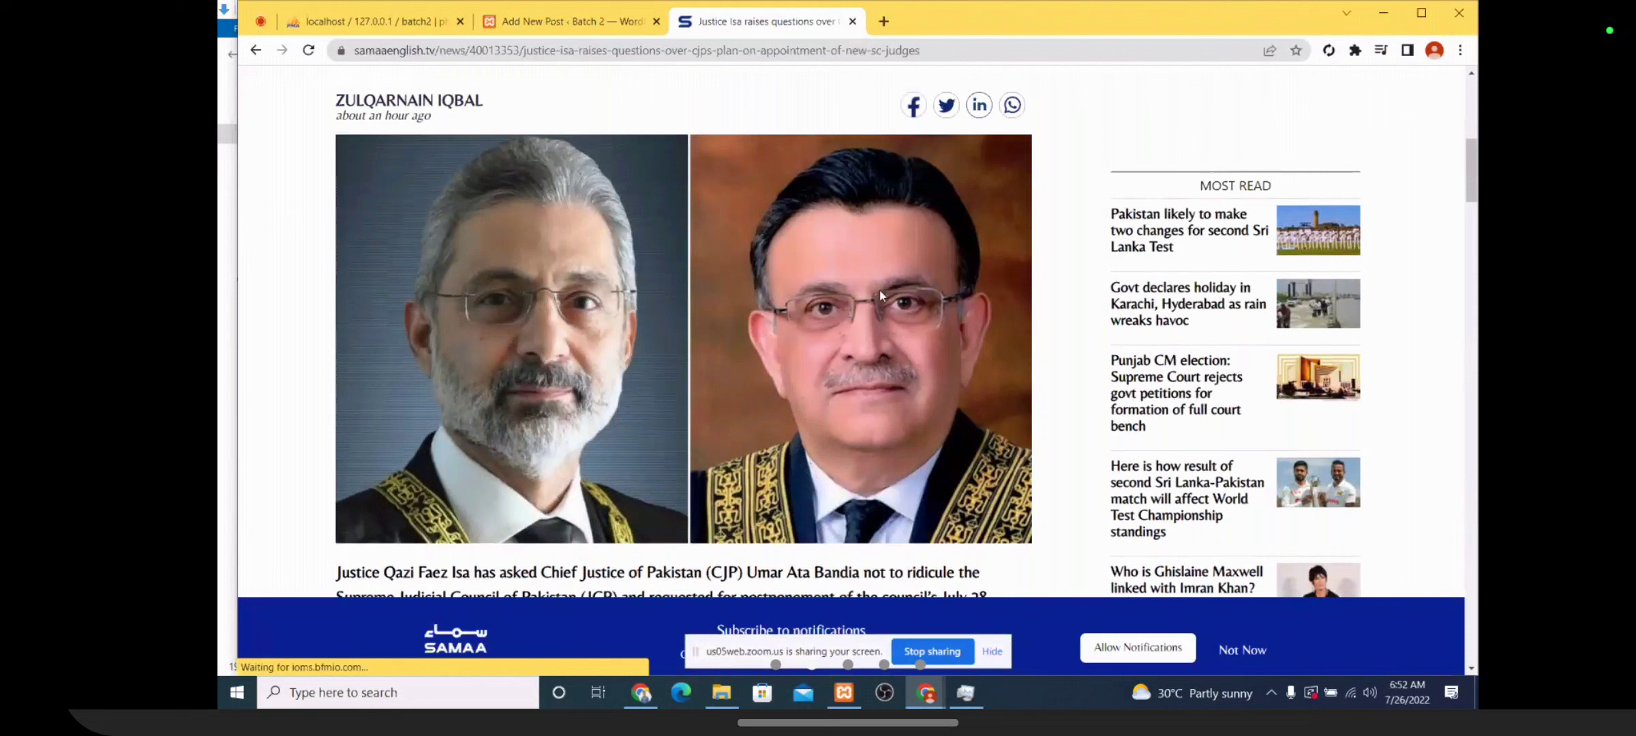
scroll(881, 296, "up", 3)
scroll(882, 295, "down", 3)
scroll(879, 295, "down", 4)
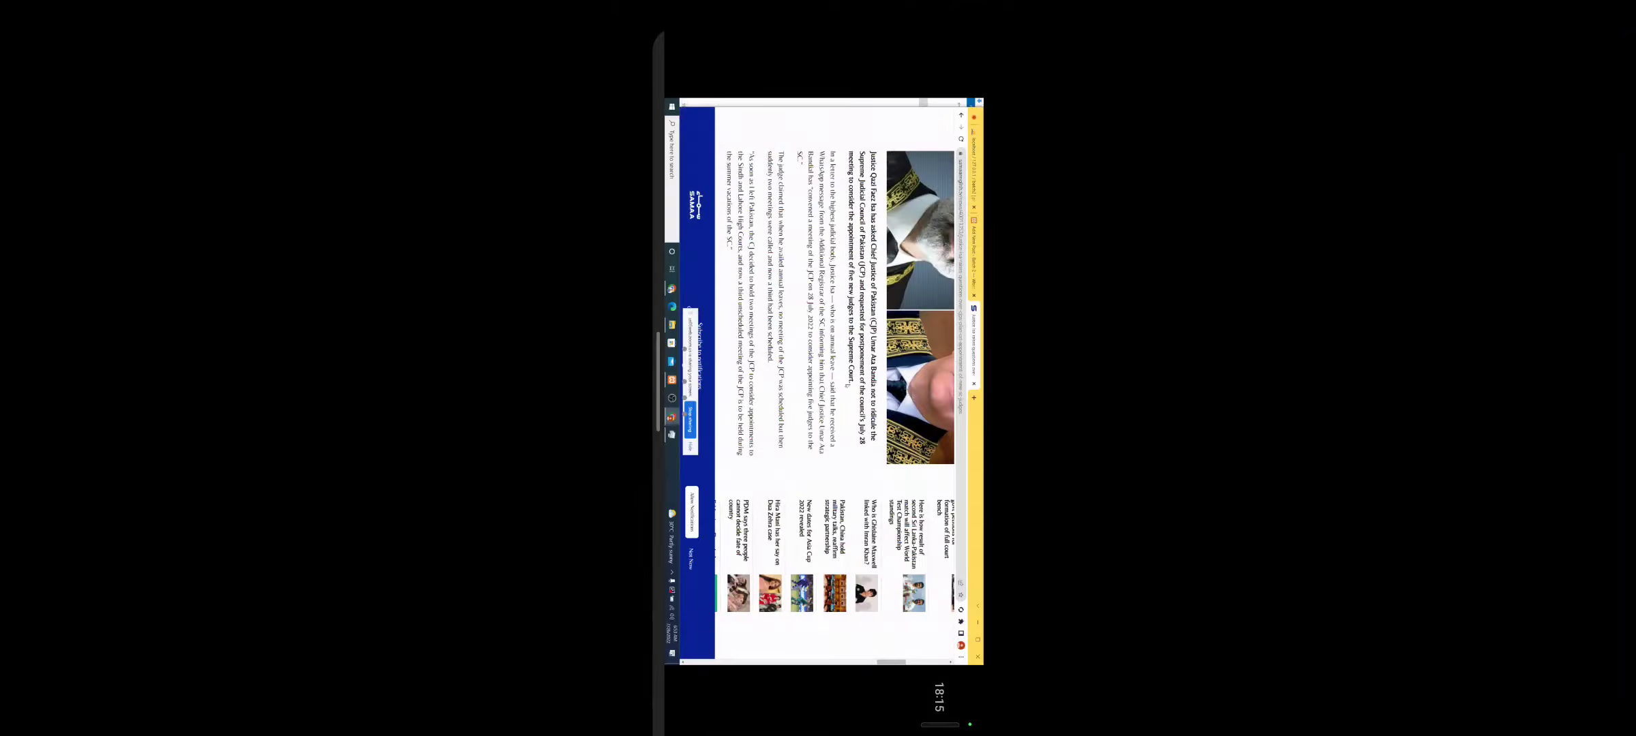
scroll(857, 302, "down", 2)
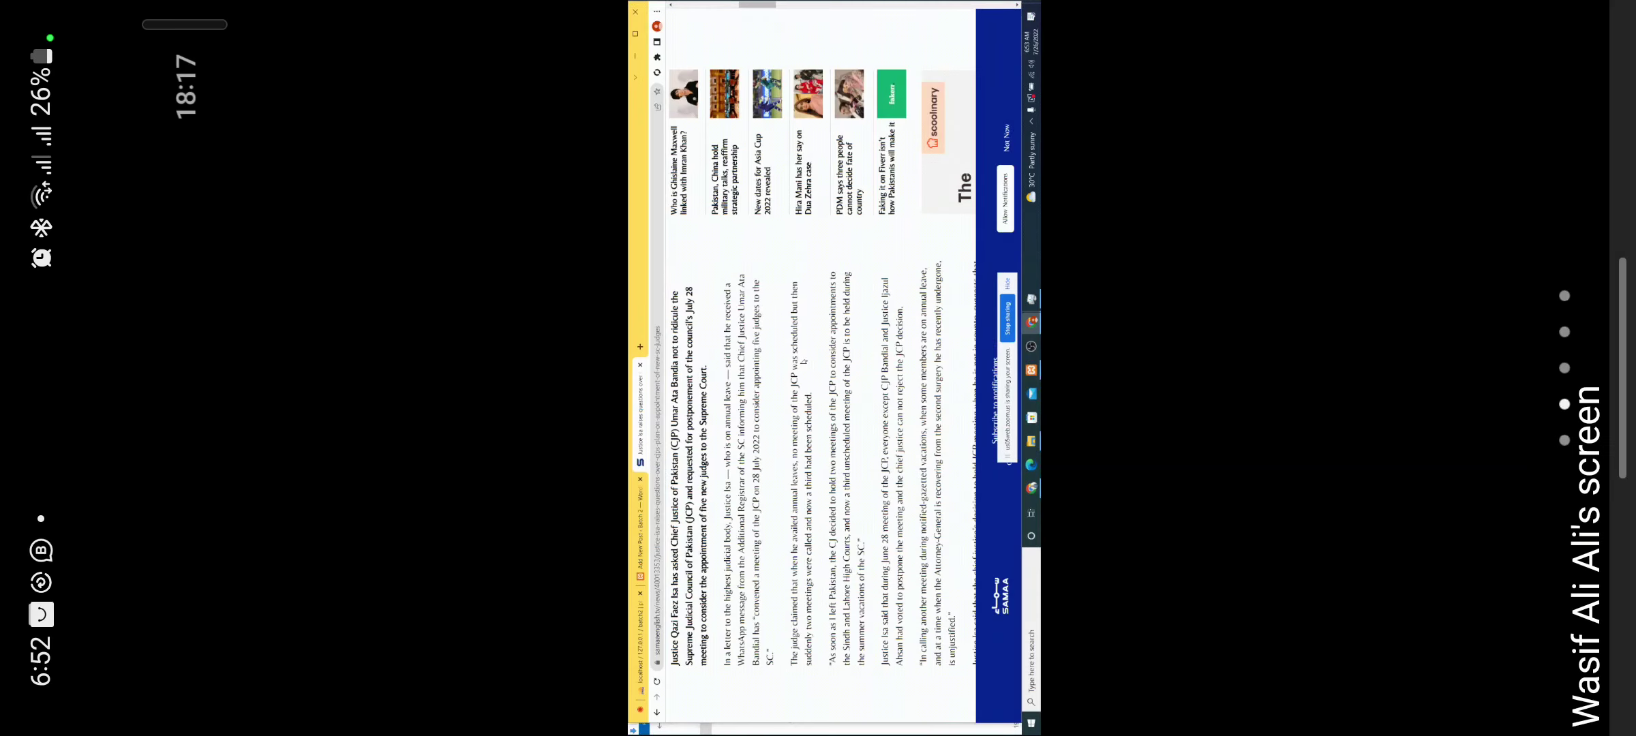
scroll(857, 302, "down", 2)
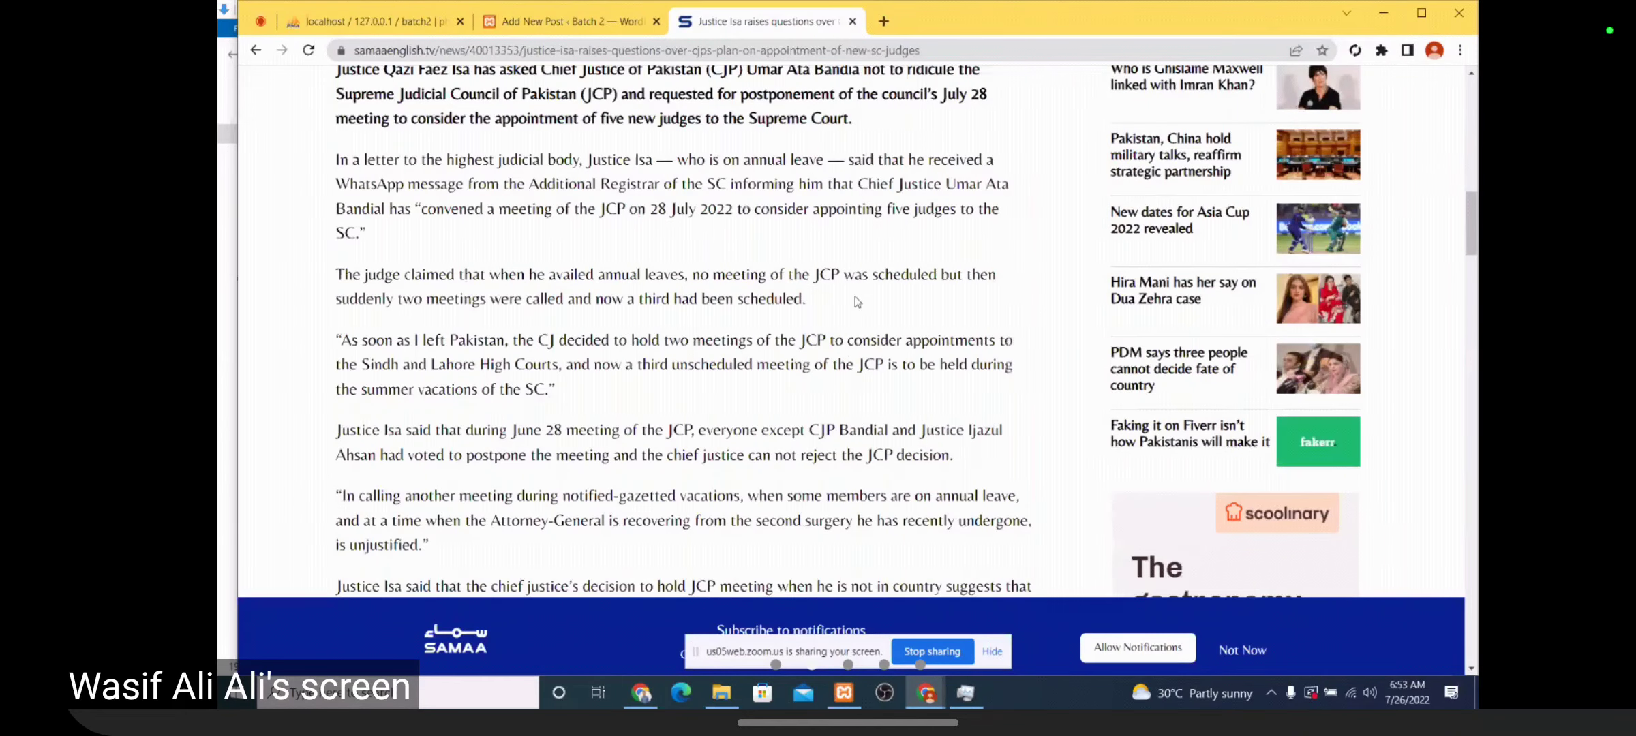
scroll(856, 298, "down", 3)
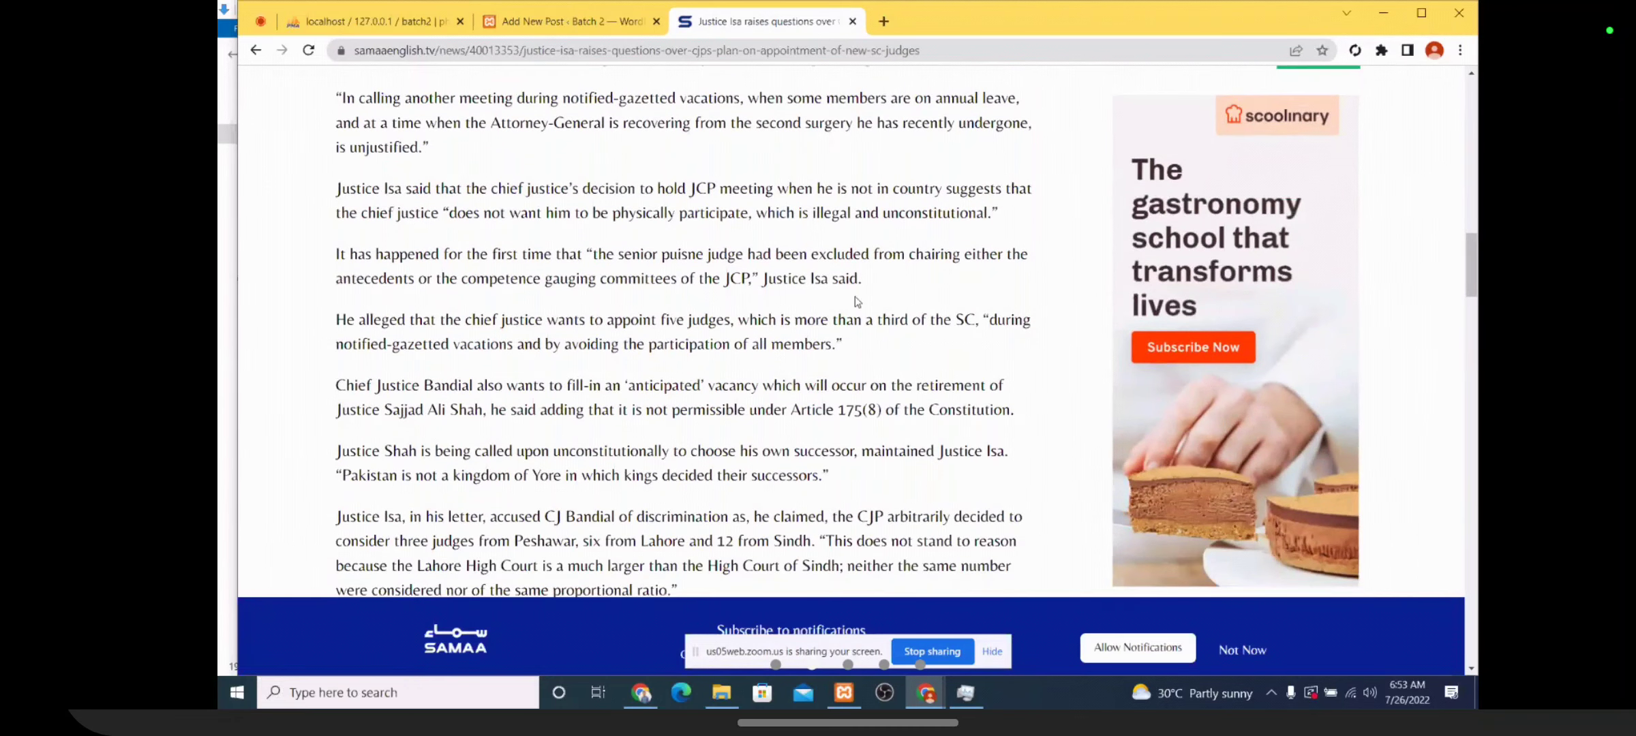
scroll(858, 302, "up", 10)
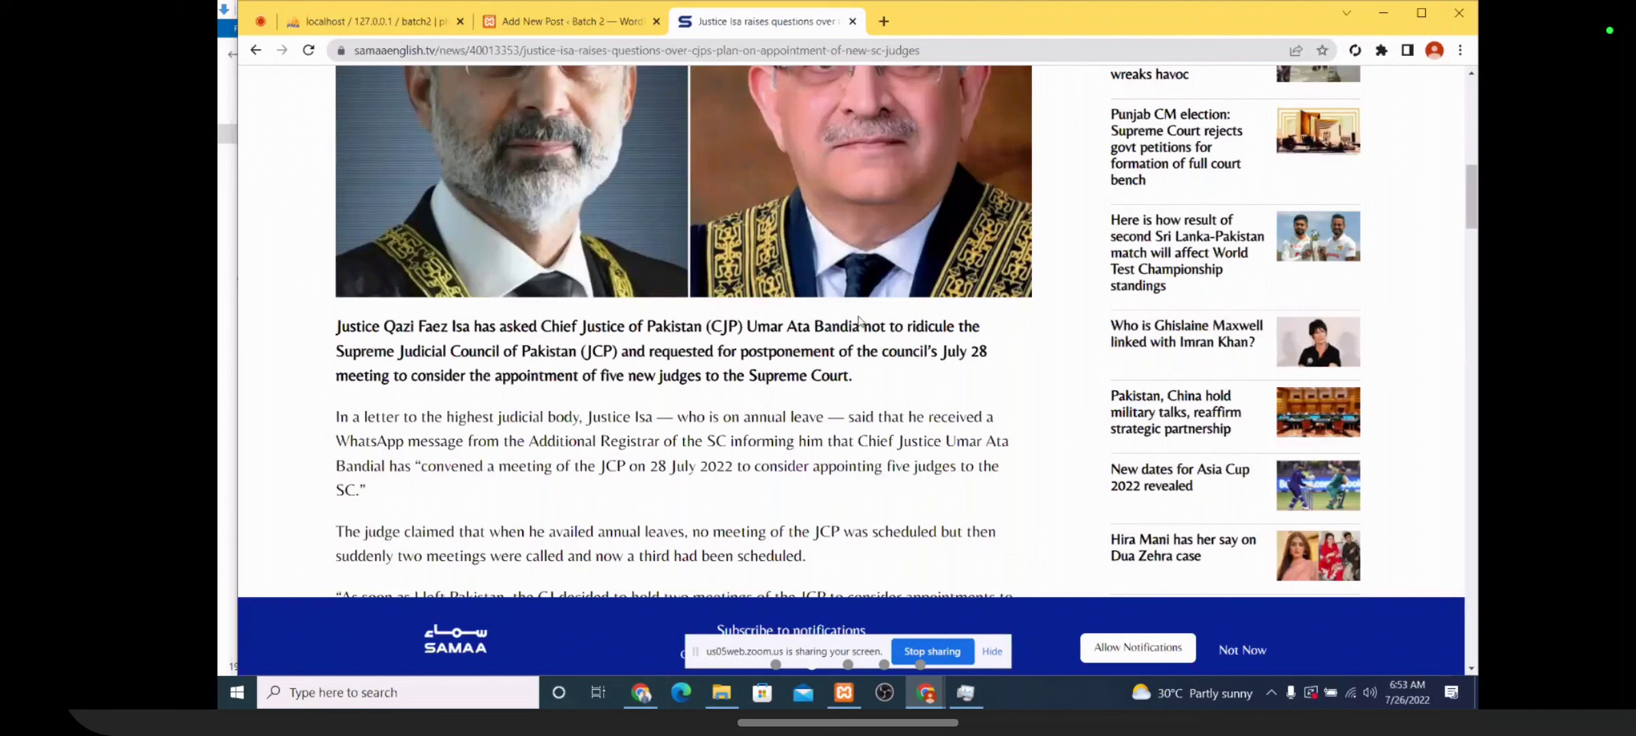
Highlight the bold opening paragraph below the main photo of the news article to point it out
left_click_drag(792, 350, 823, 345)
triple_click(849, 373)
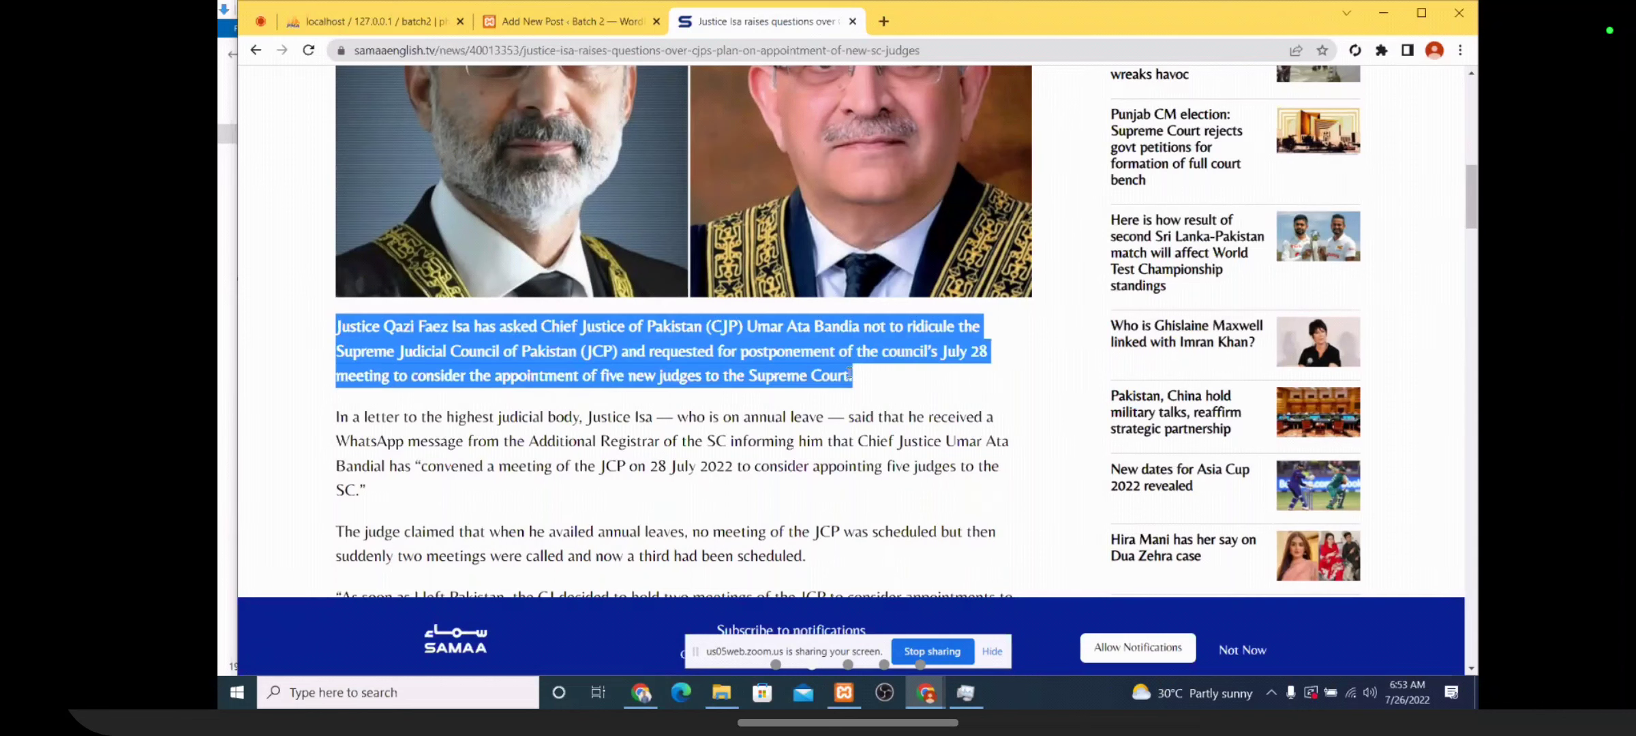
left_click(860, 380)
triple_click(879, 381)
left_click(879, 380)
Examine the article's headline, subheading and main photo in relation to the paragraphs that follow
scroll(857, 365, "up", 5)
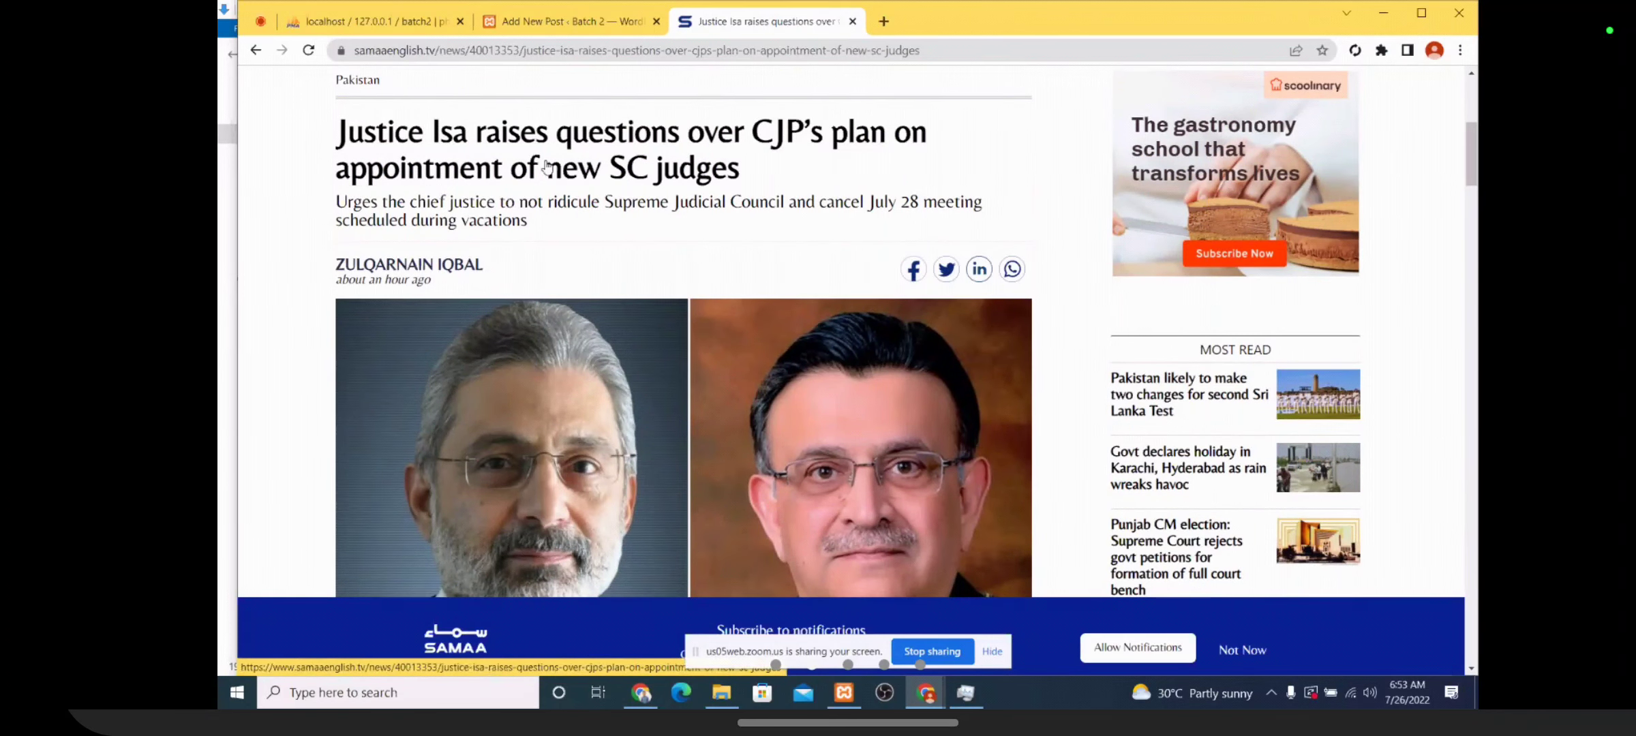
scroll(545, 164, "down", 5)
scroll(648, 228, "up", 8)
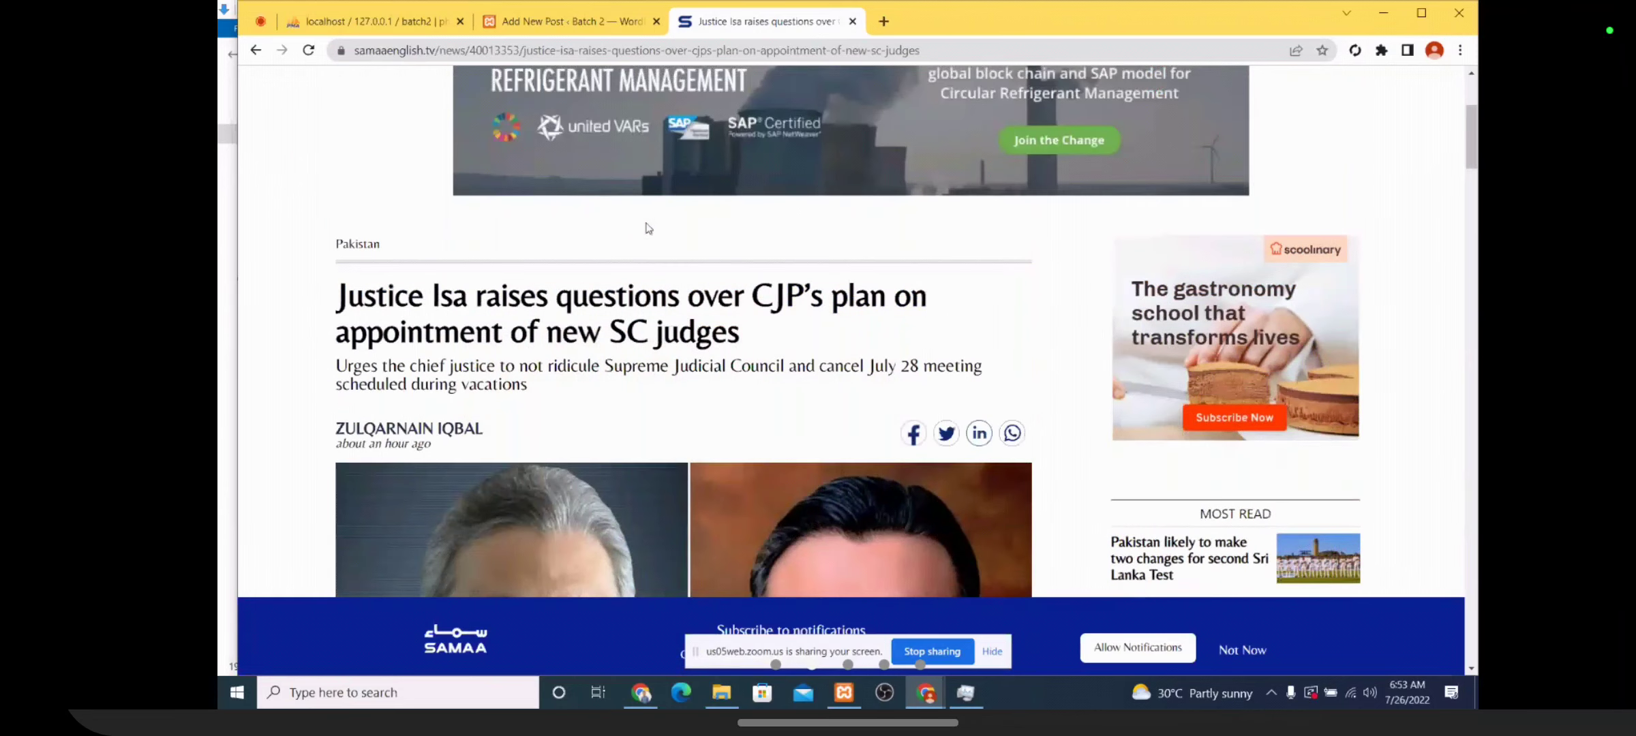
scroll(556, 299, "down", 5)
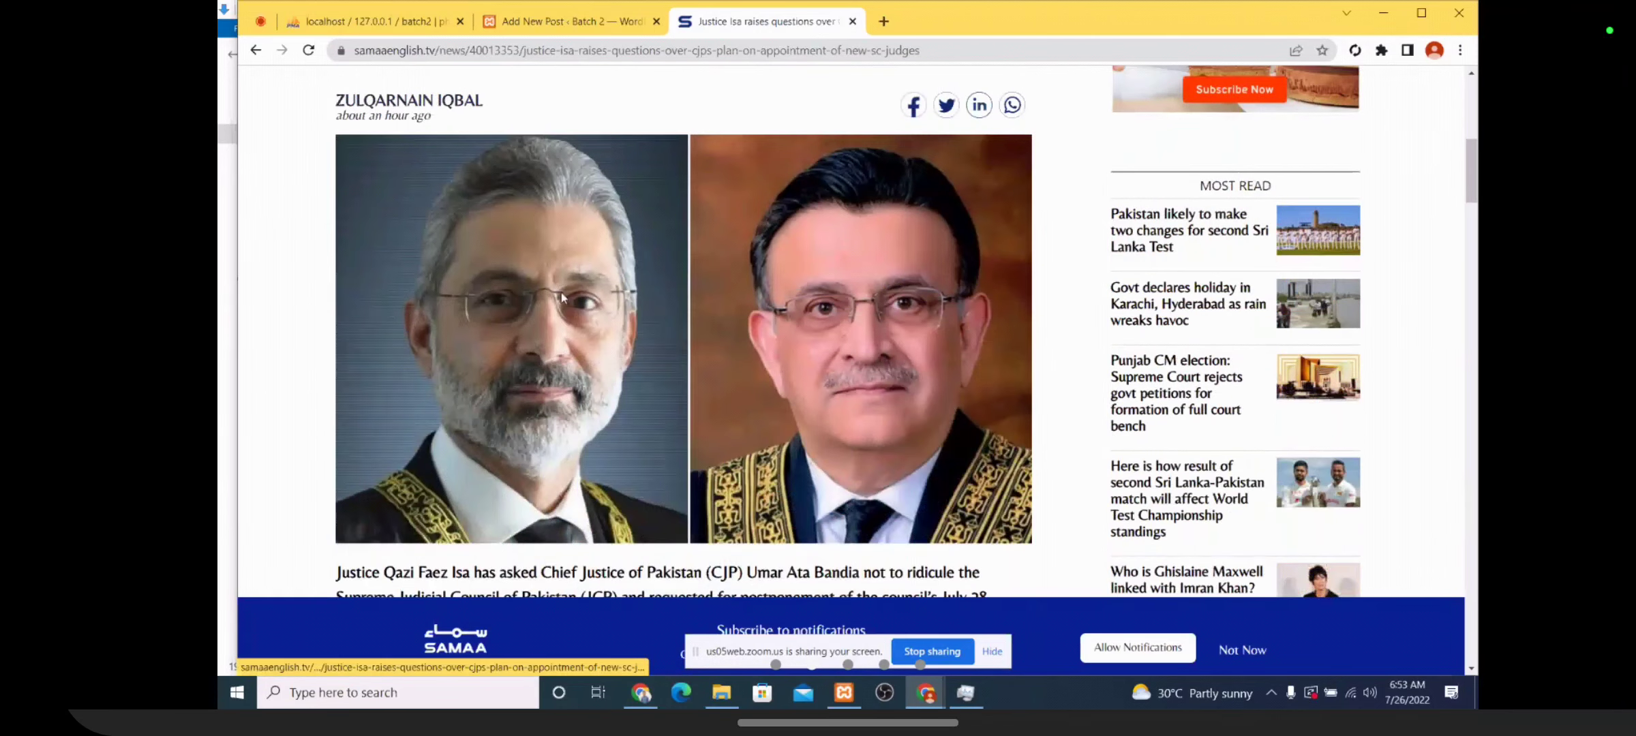
scroll(563, 296, "down", 3)
scroll(567, 295, "down", 3)
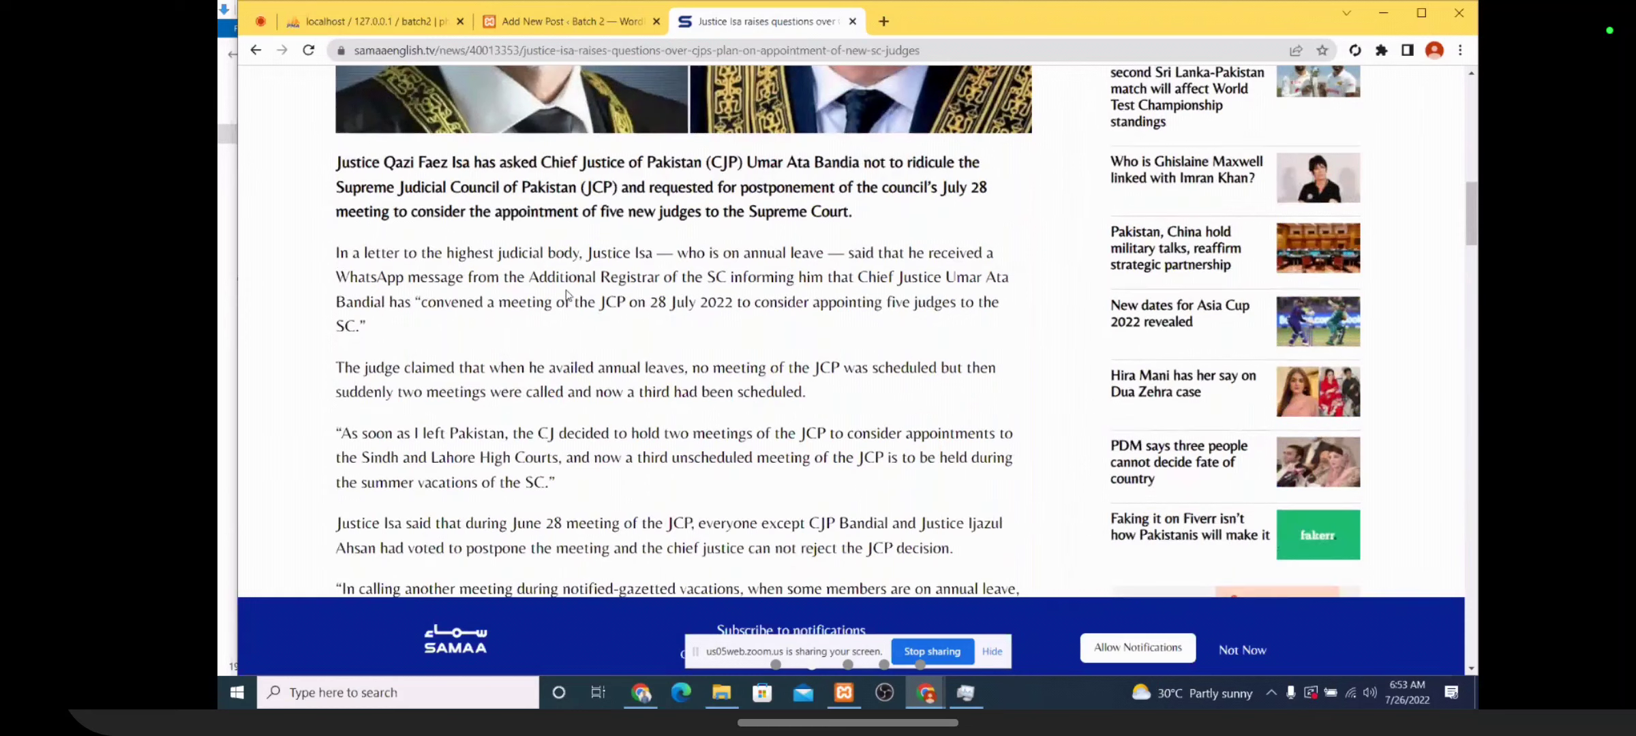
scroll(567, 295, "down", 3)
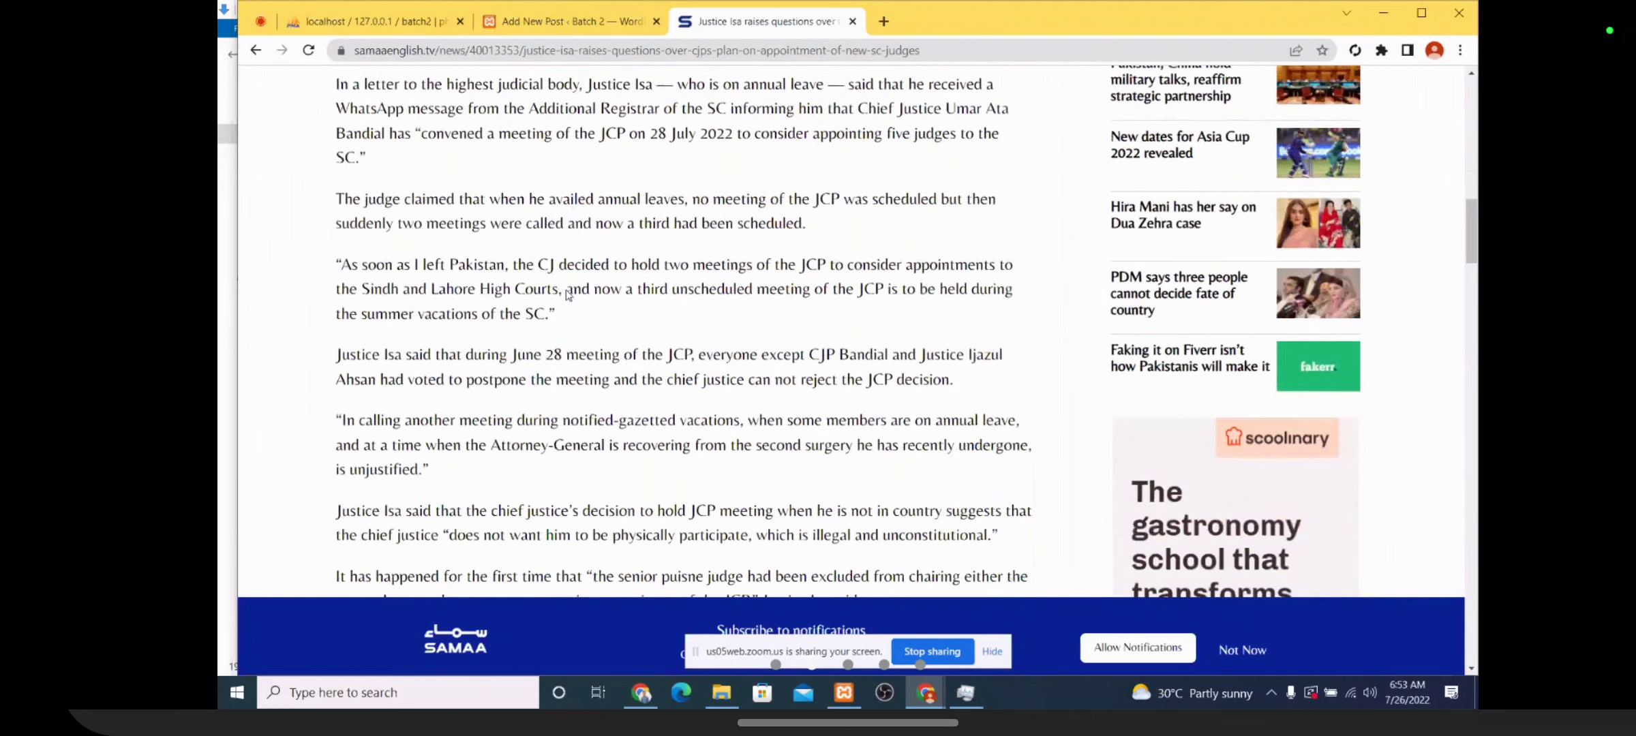
scroll(566, 294, "down", 3)
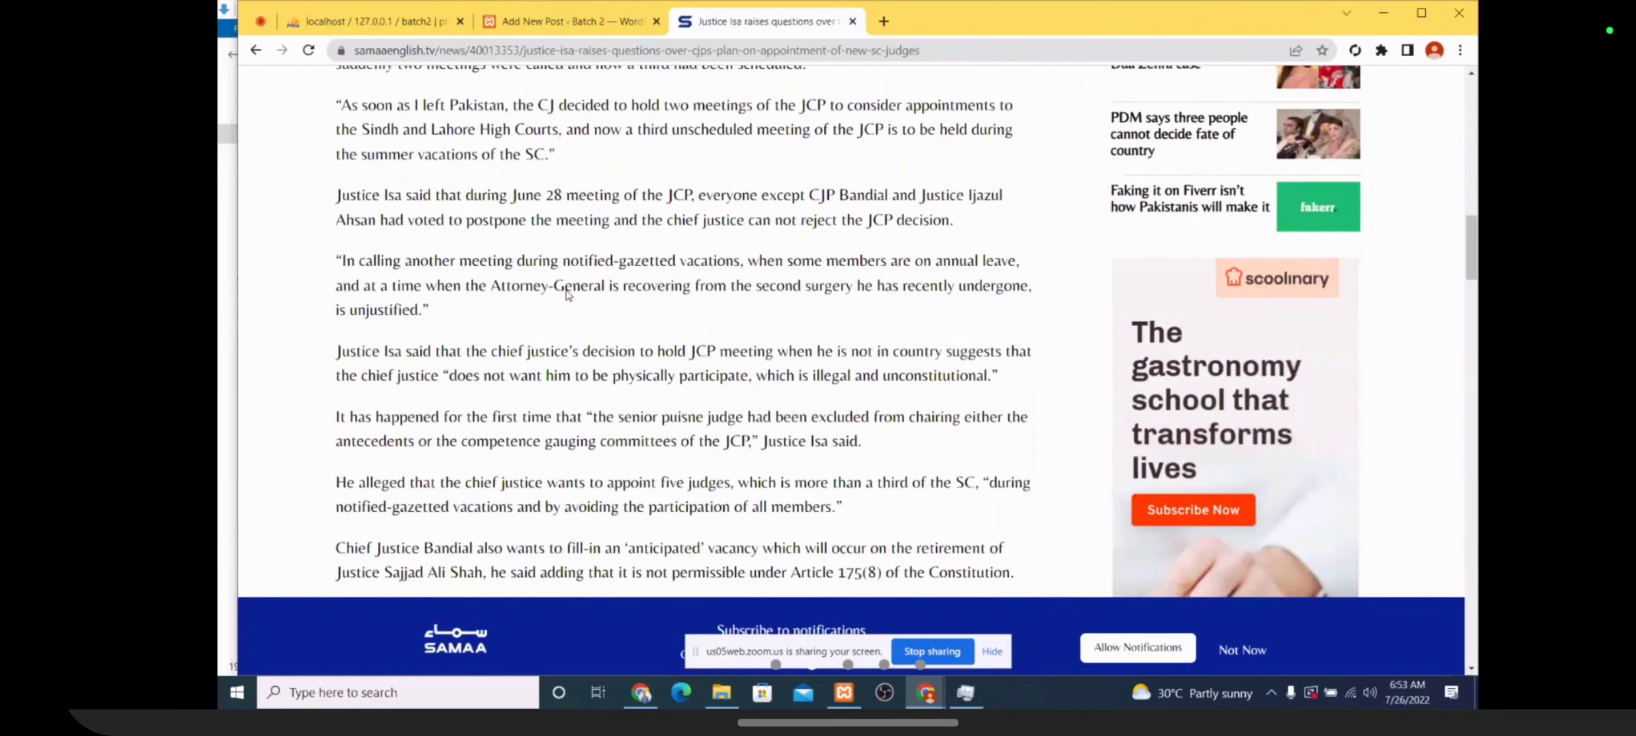
scroll(567, 295, "up", 10)
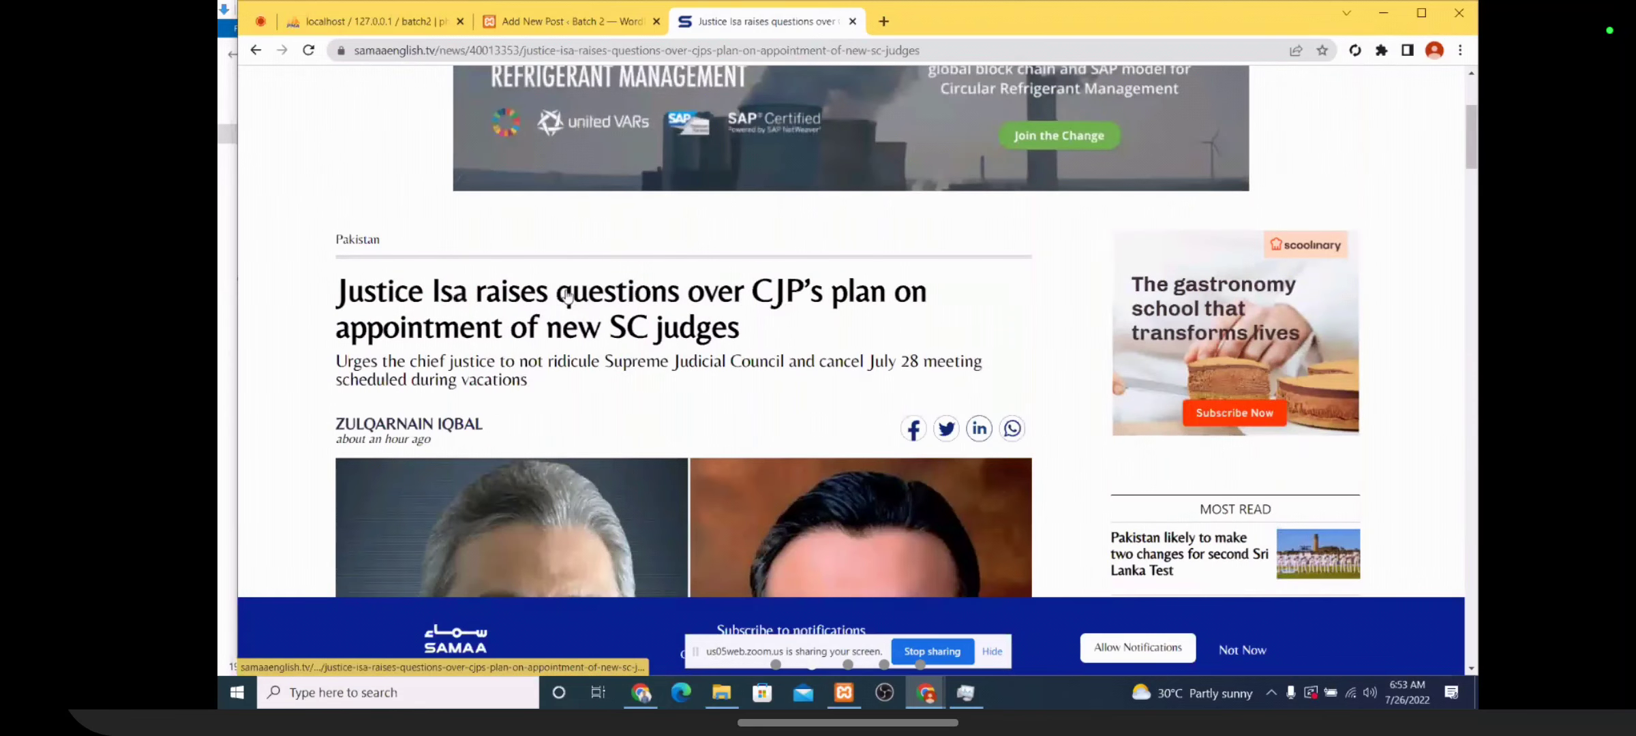
scroll(566, 295, "down", 8)
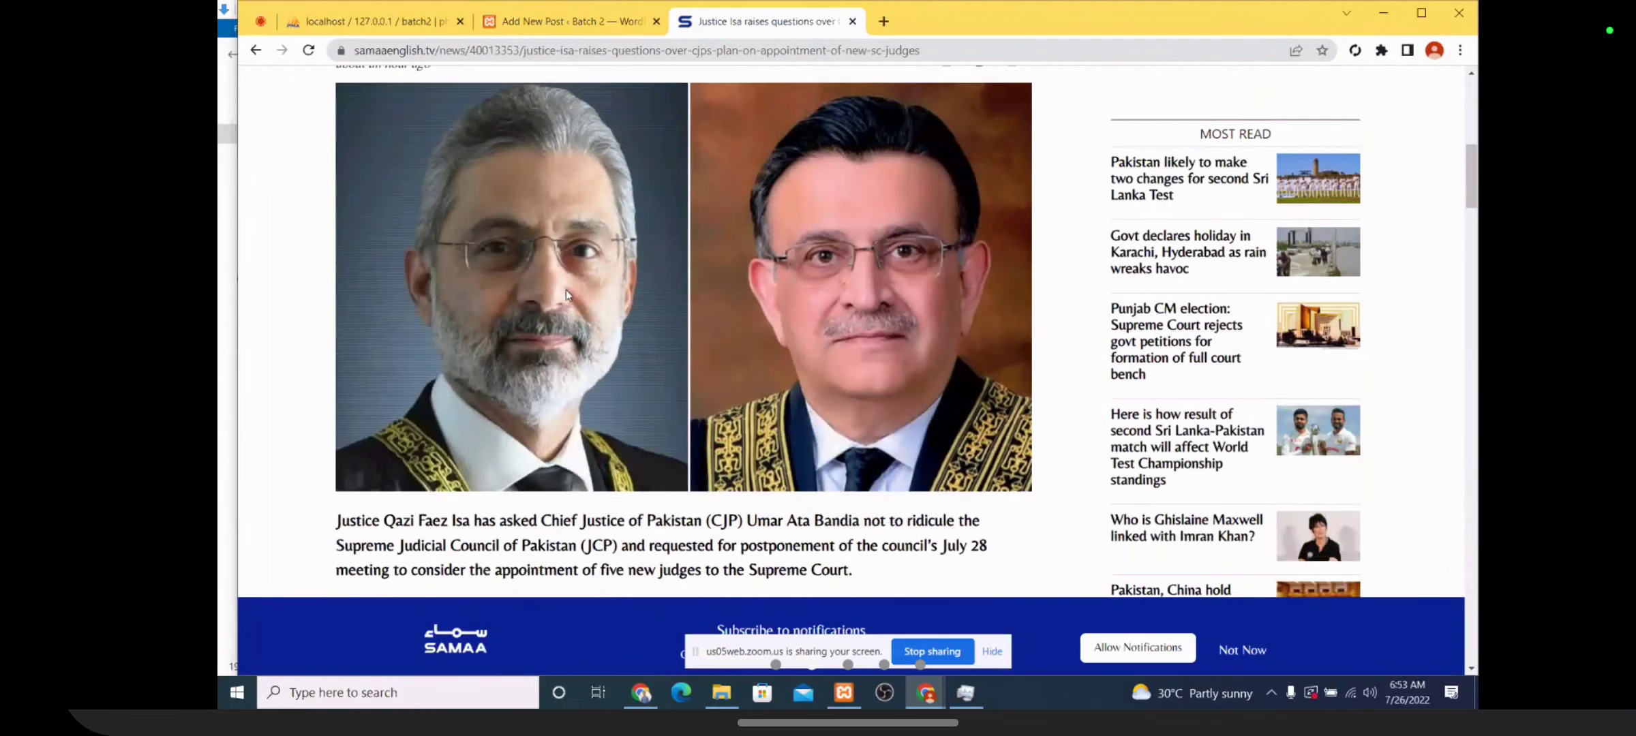
scroll(566, 294, "down", 3)
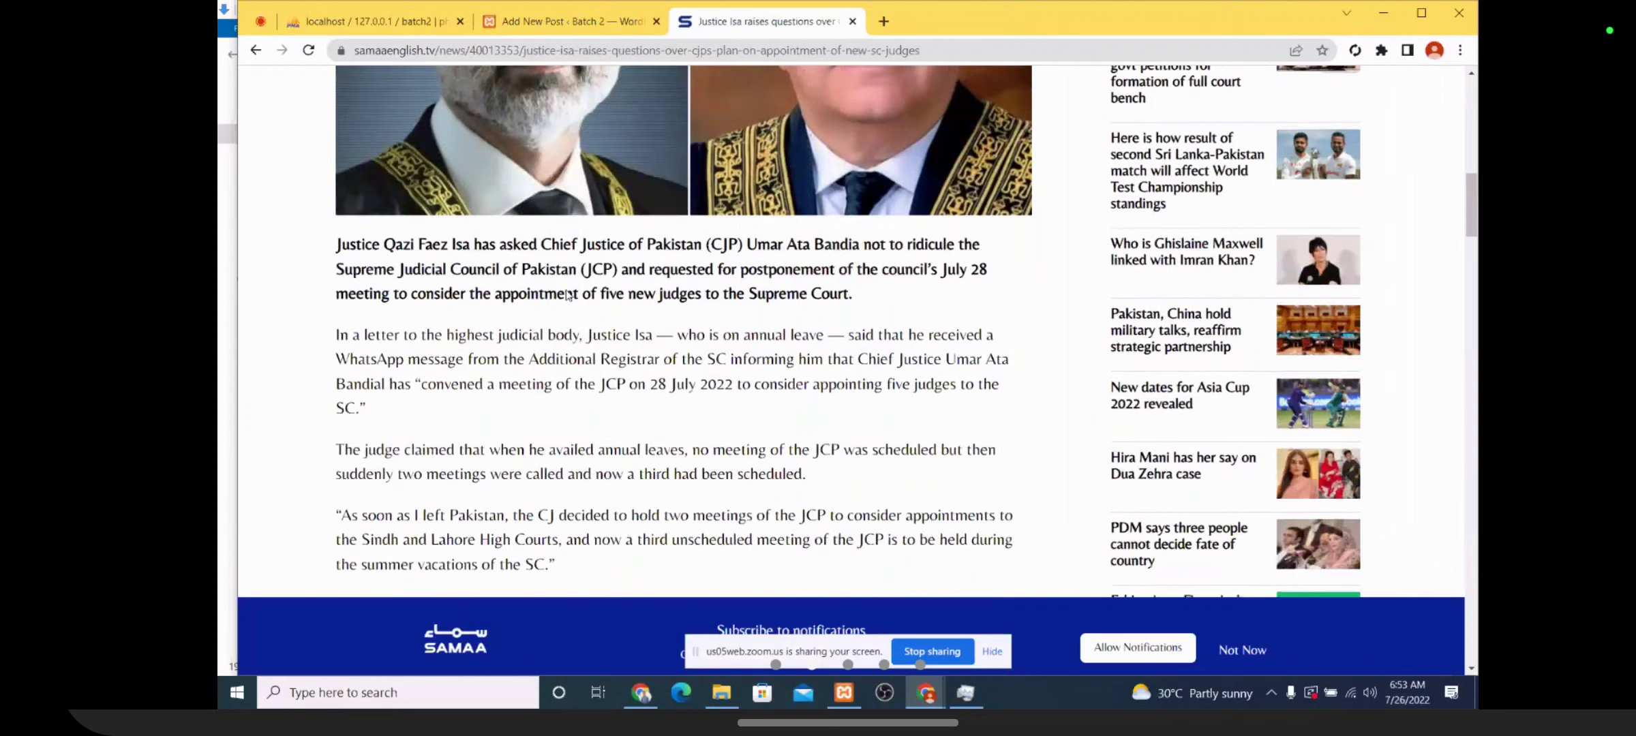
scroll(567, 295, "up", 2)
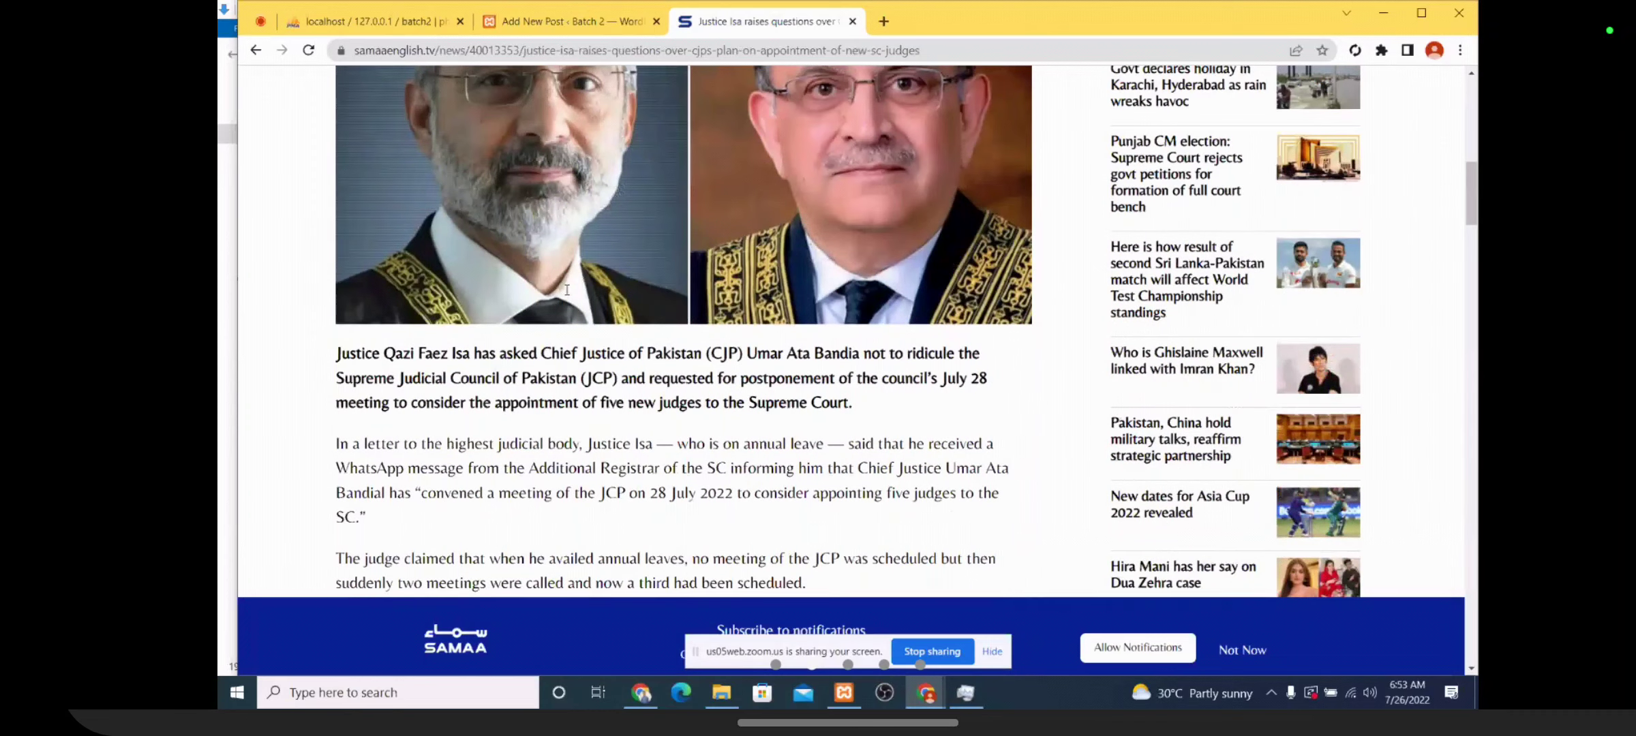
scroll(567, 291, "up", 3)
Return to the post editor and update the published post with the two added pictures
left_click(591, 22)
left_click(1368, 93)
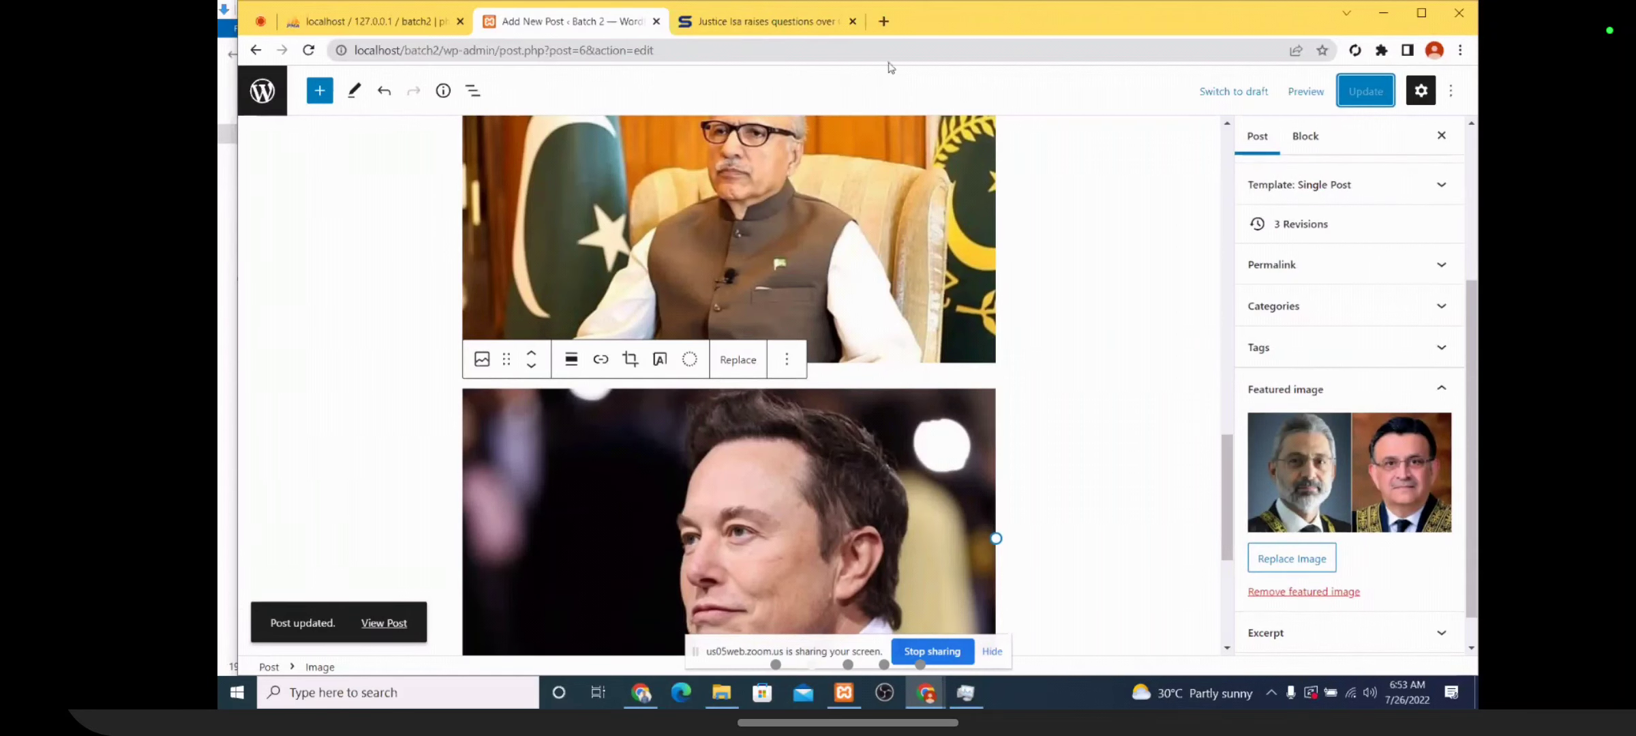
Go back to the Samaa article and review its title, featured photo and text as a model for the post
left_click(791, 28)
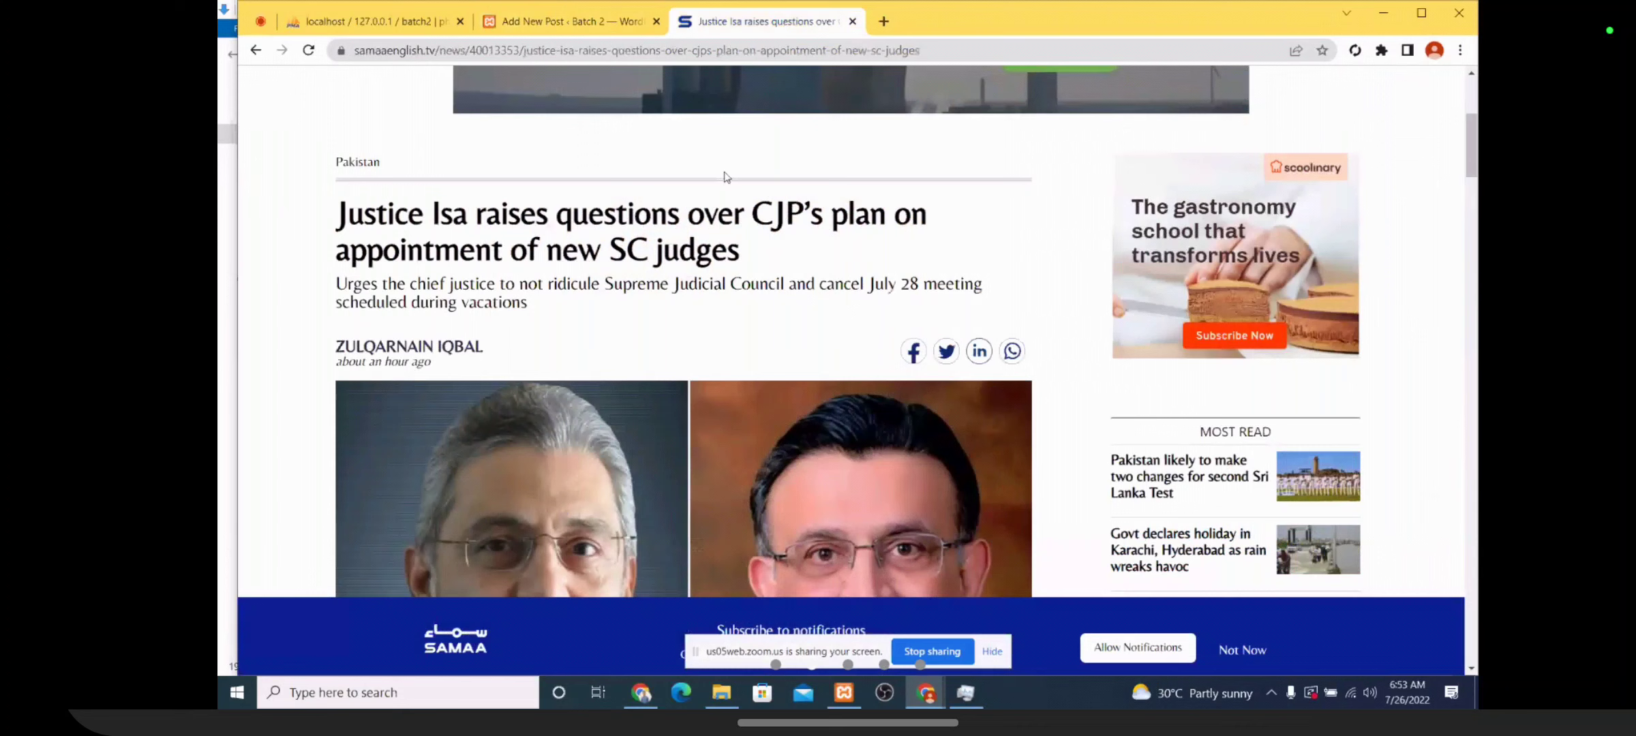
scroll(725, 176, "down", 5)
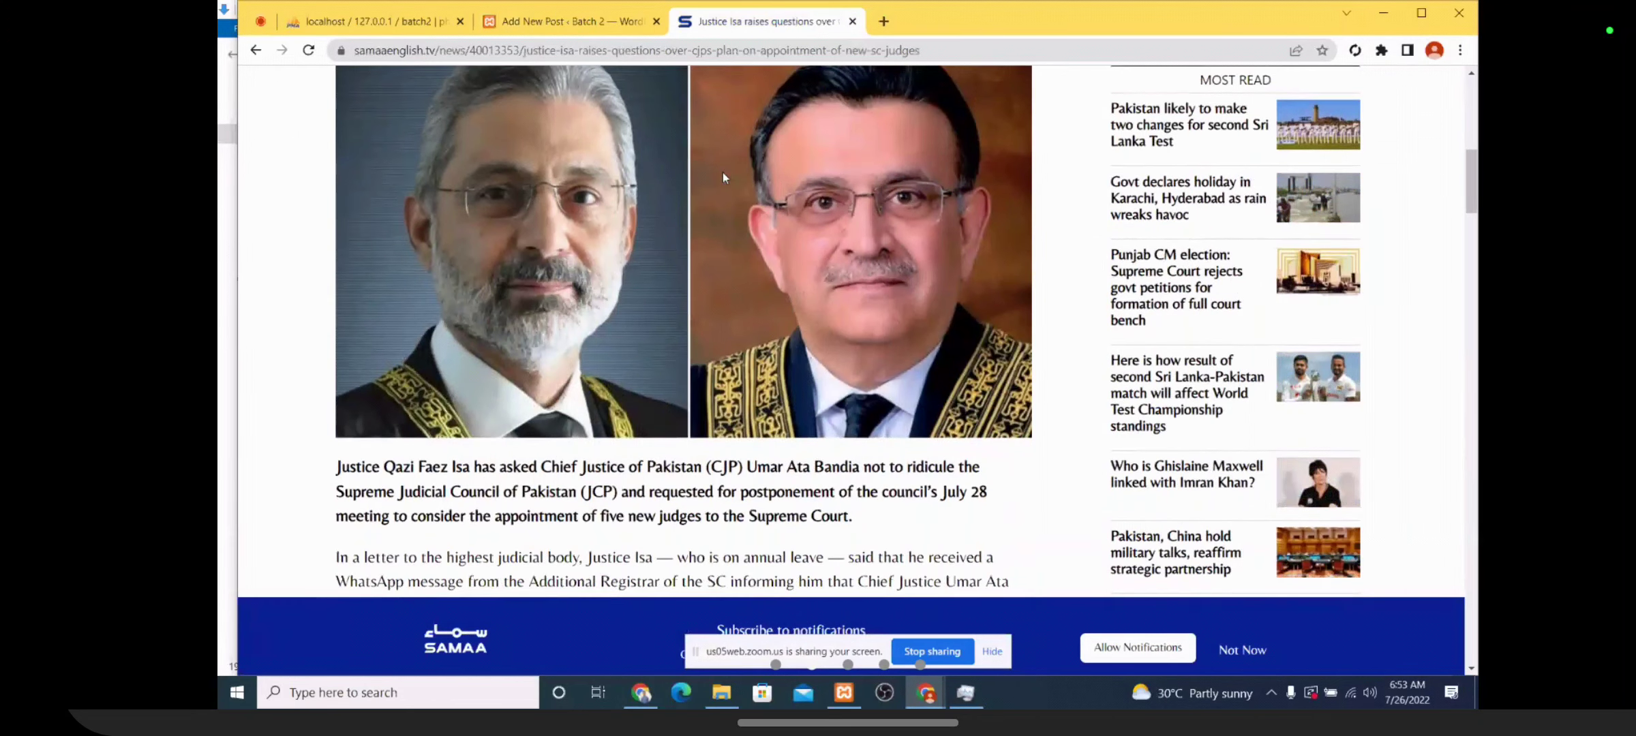
scroll(724, 177, "down", 4)
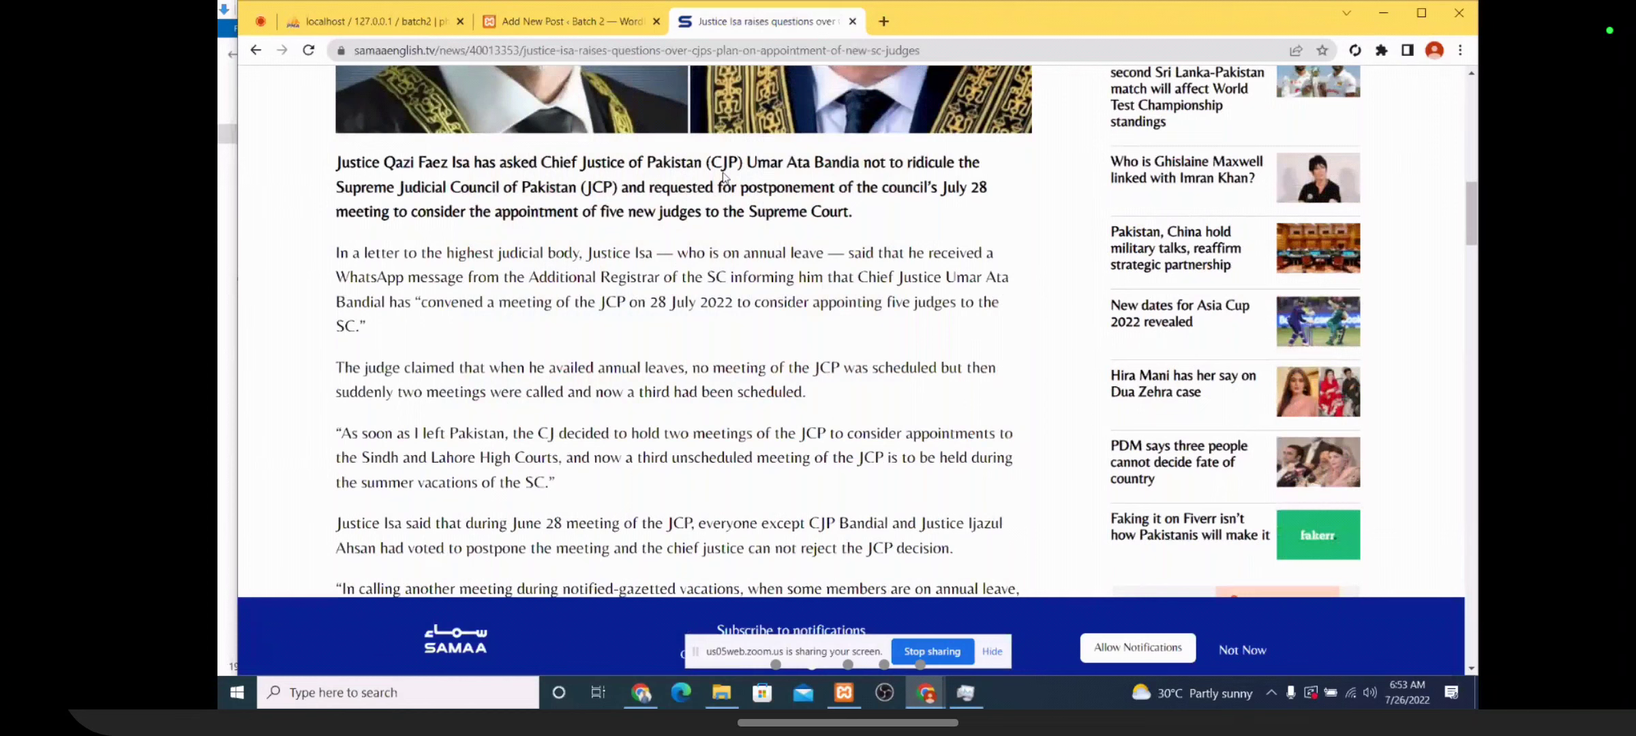
scroll(724, 175, "down", 5)
scroll(725, 177, "down", 1)
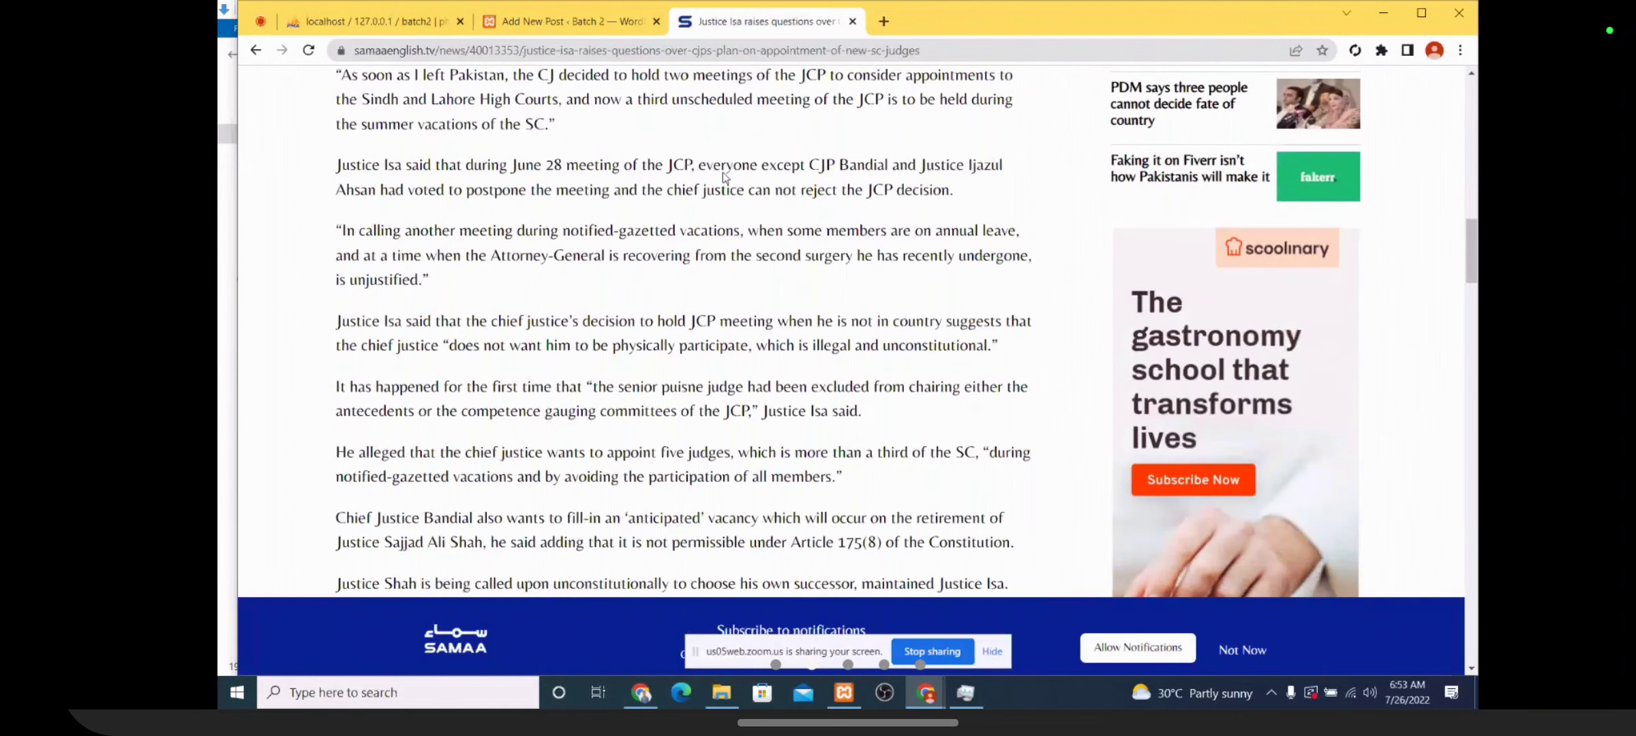
scroll(724, 178, "up", 14)
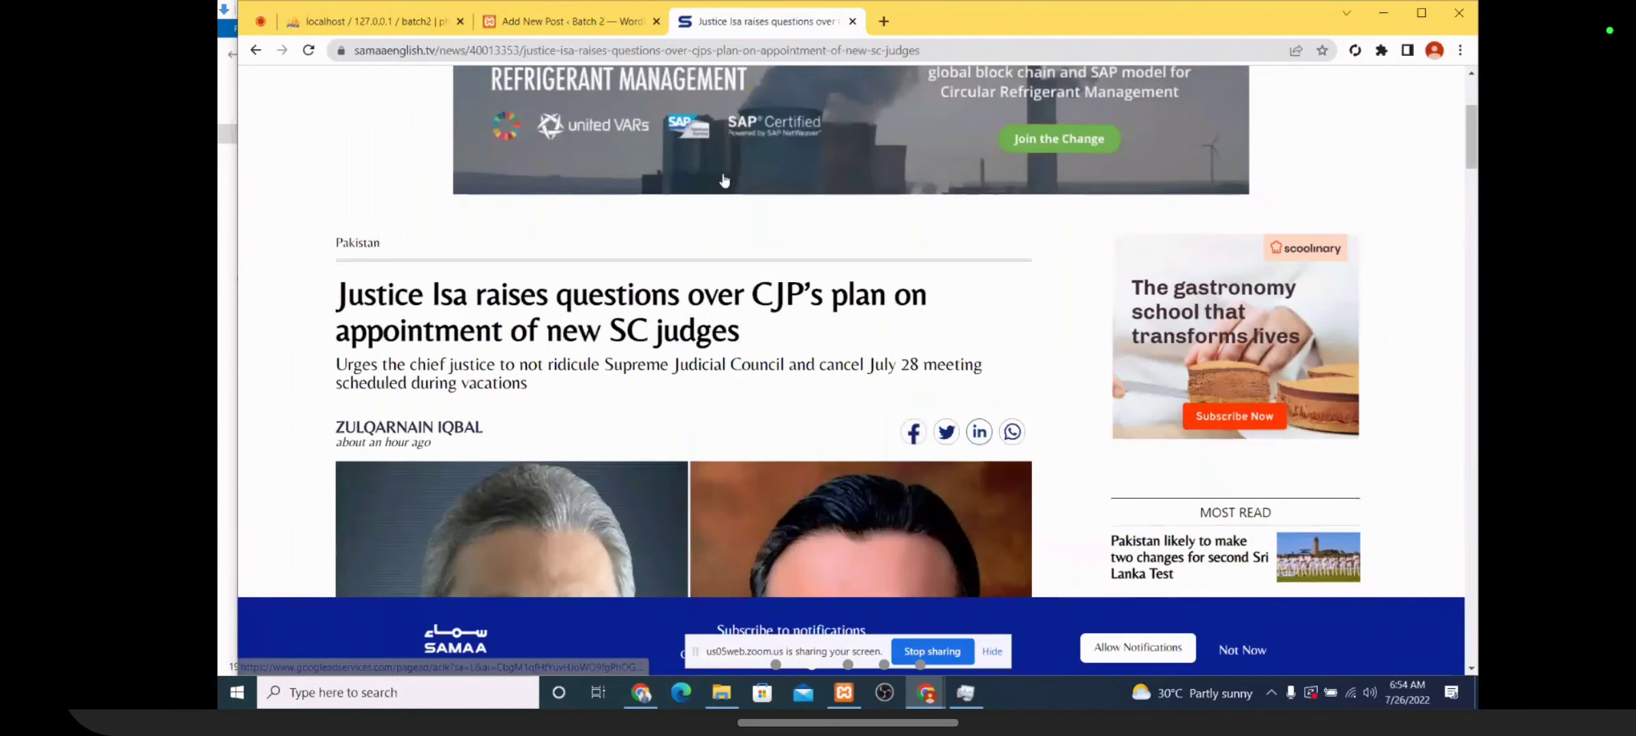
scroll(724, 178, "down", 3)
scroll(725, 179, "down", 1)
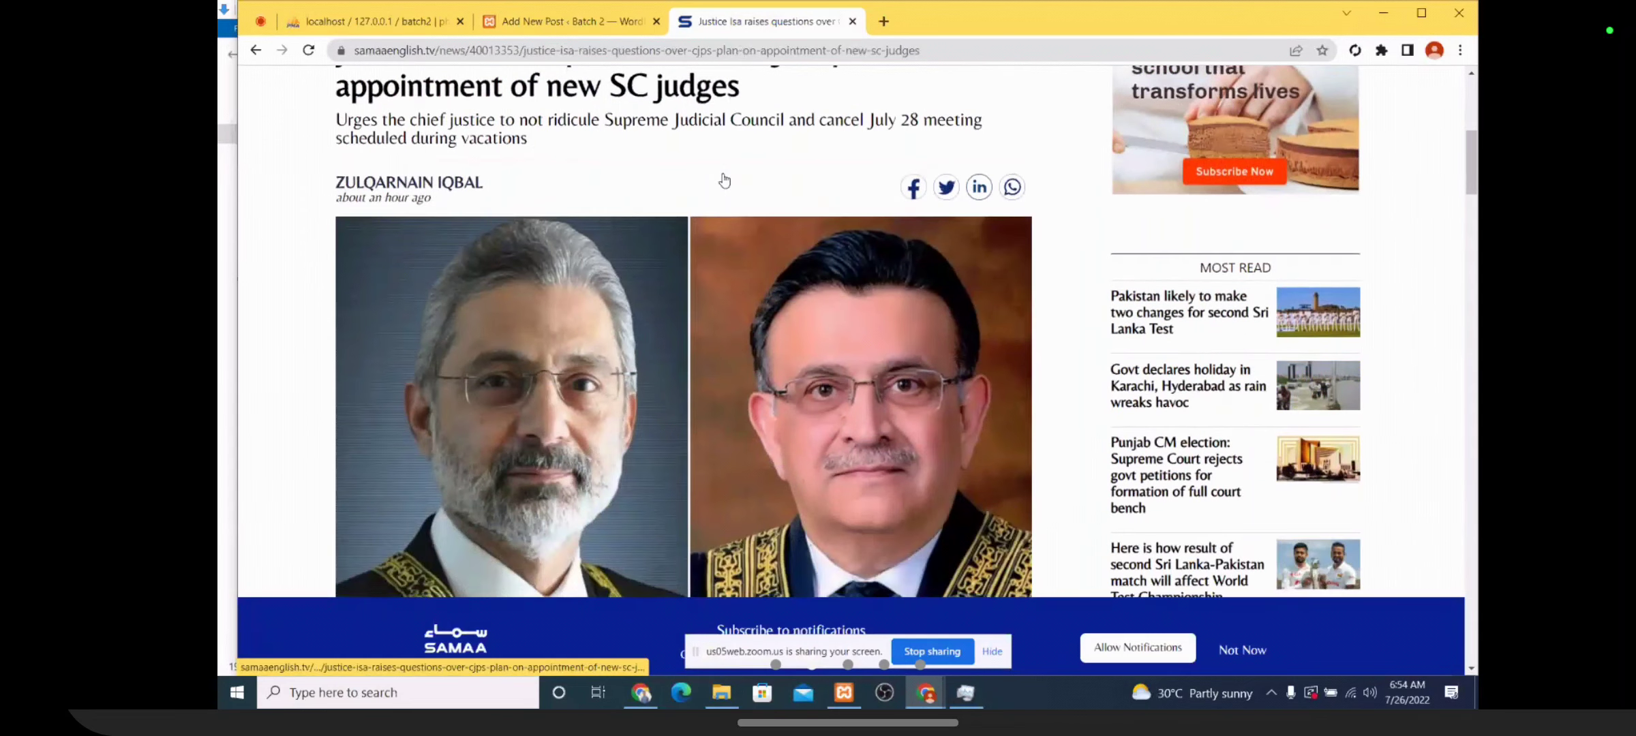
scroll(723, 179, "down", 3)
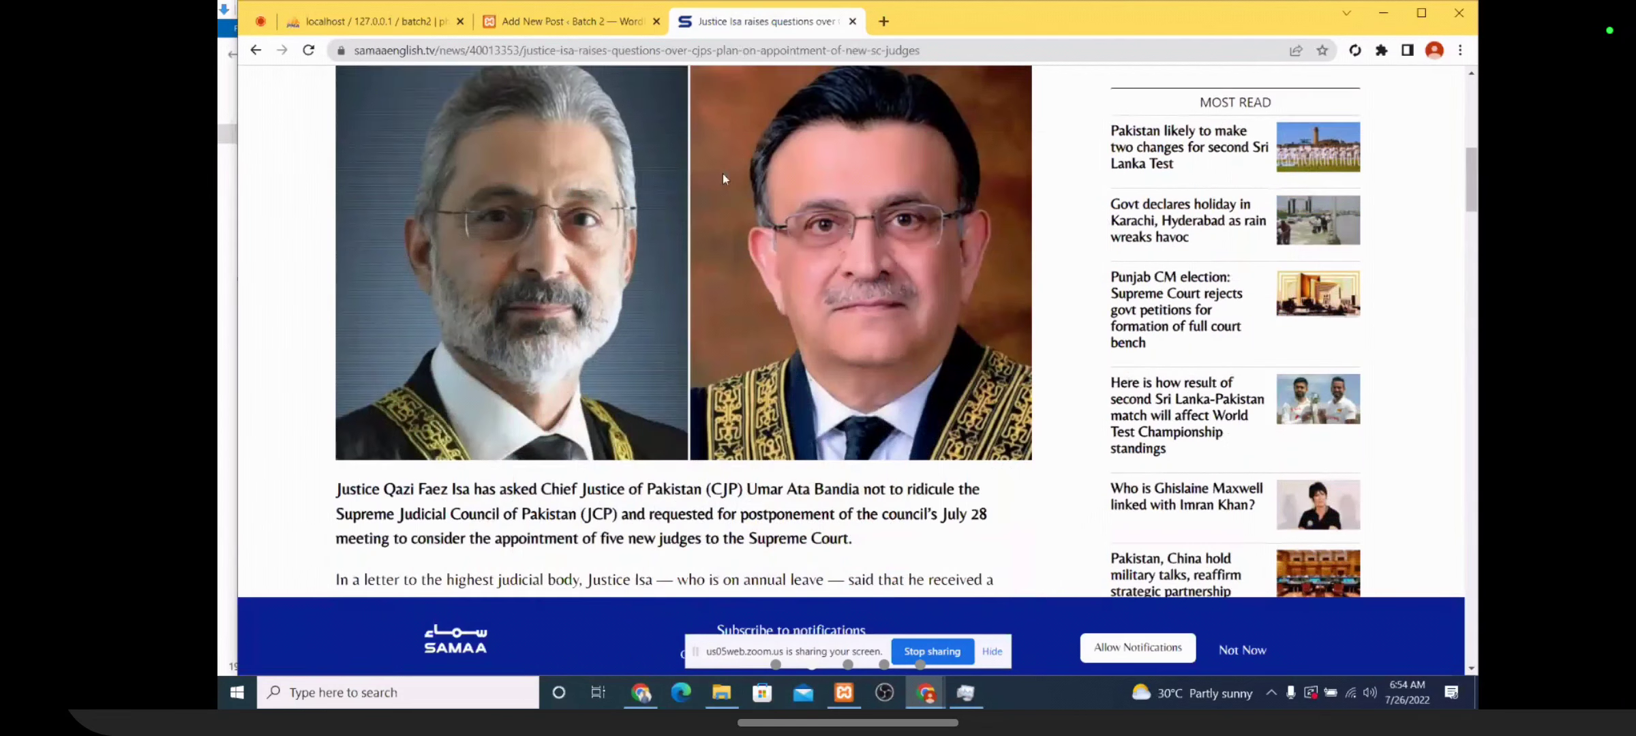
scroll(722, 174, "up", 1)
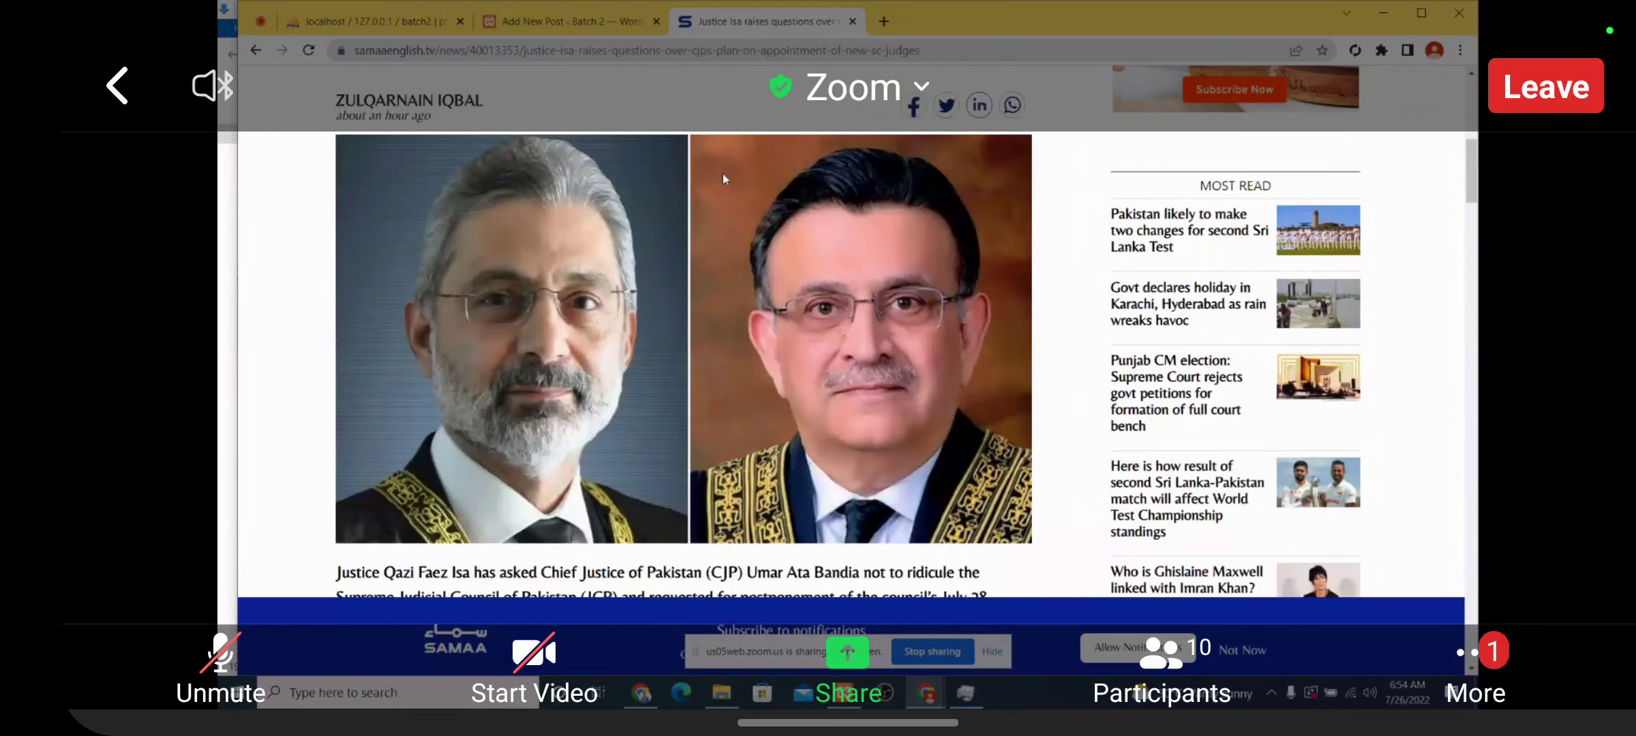
scroll(724, 179, "up", 2)
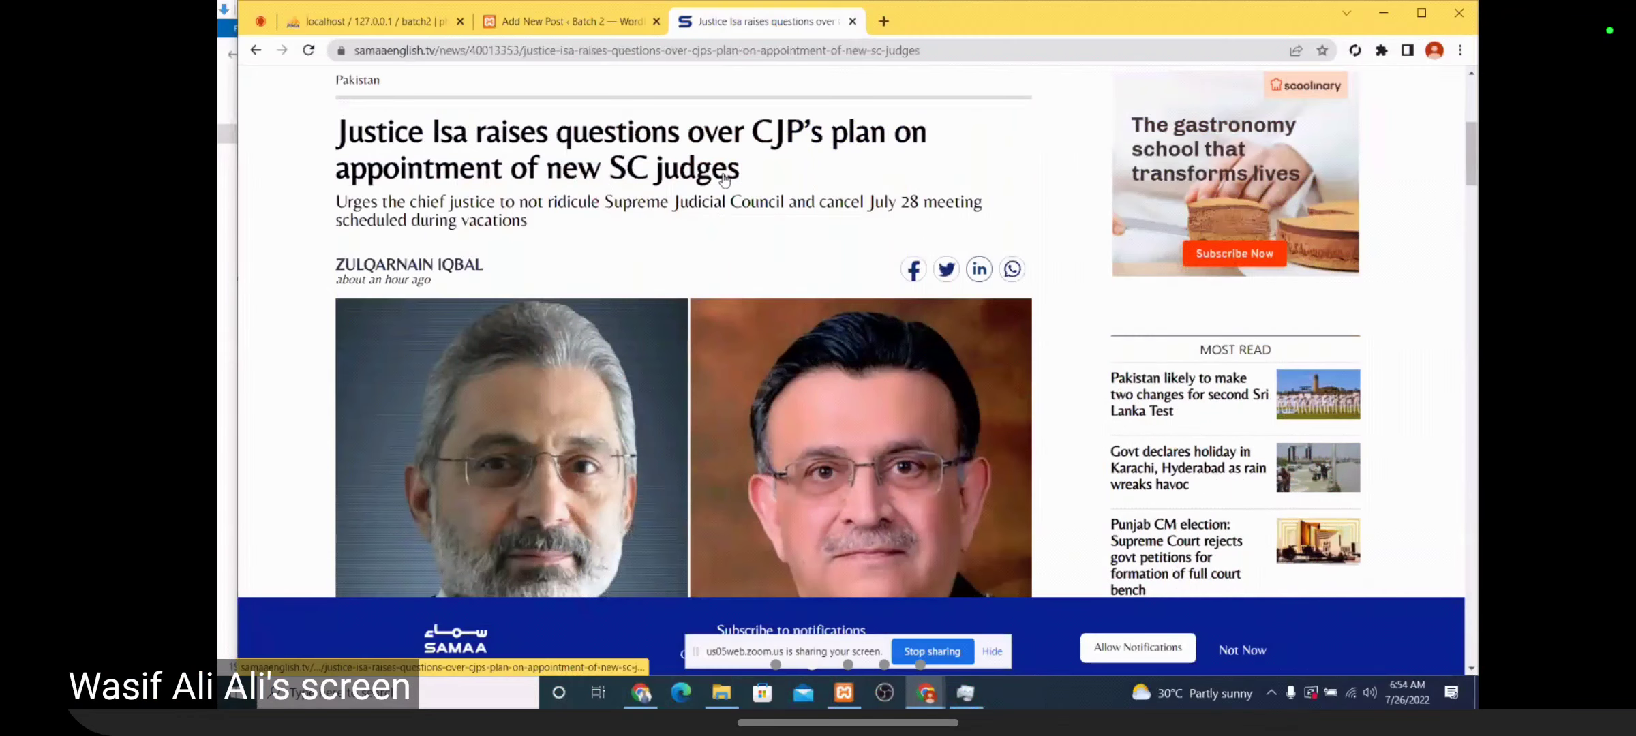
scroll(725, 181, "down", 1)
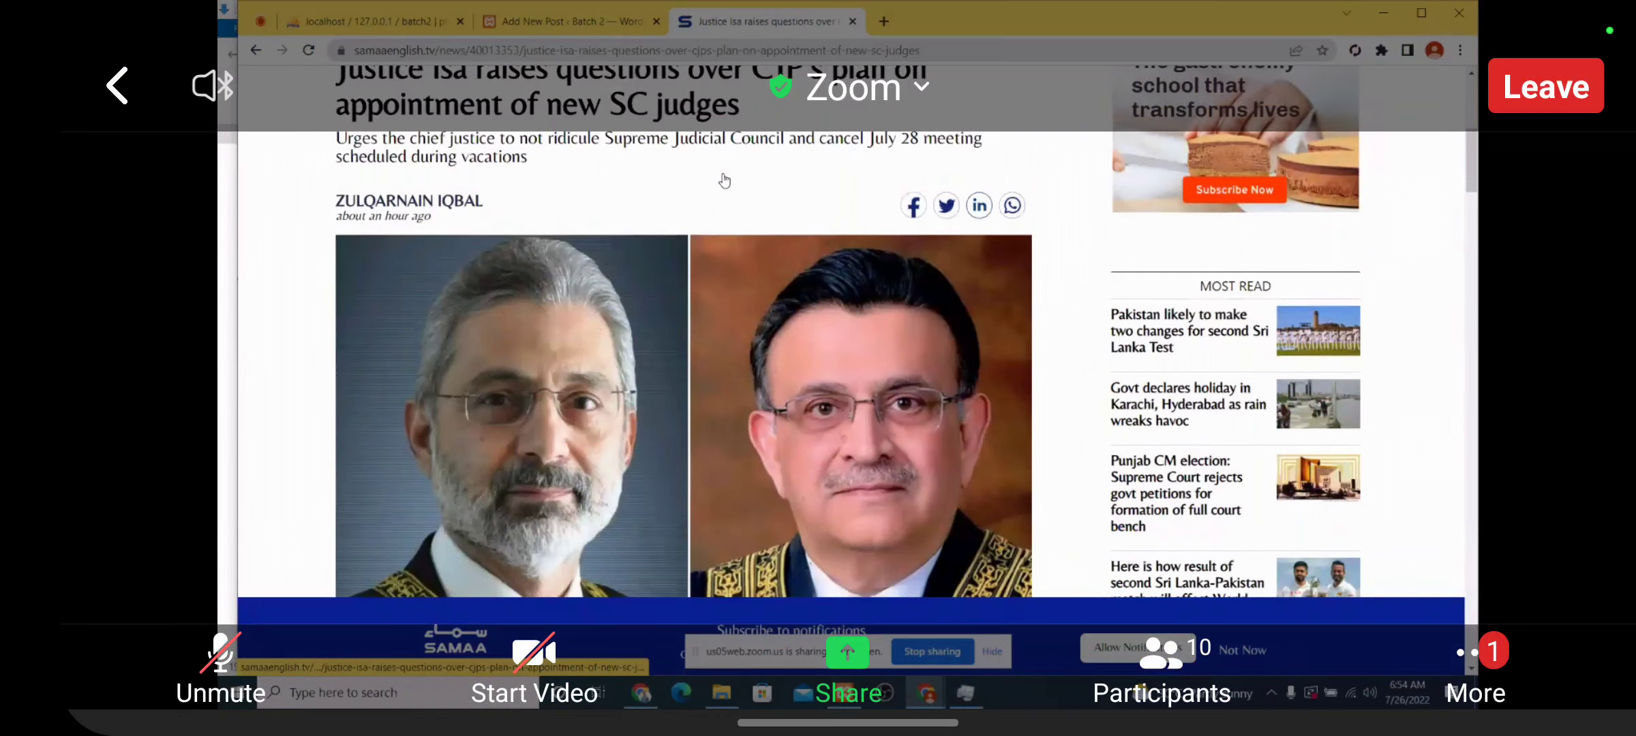
scroll(725, 181, "down", 2)
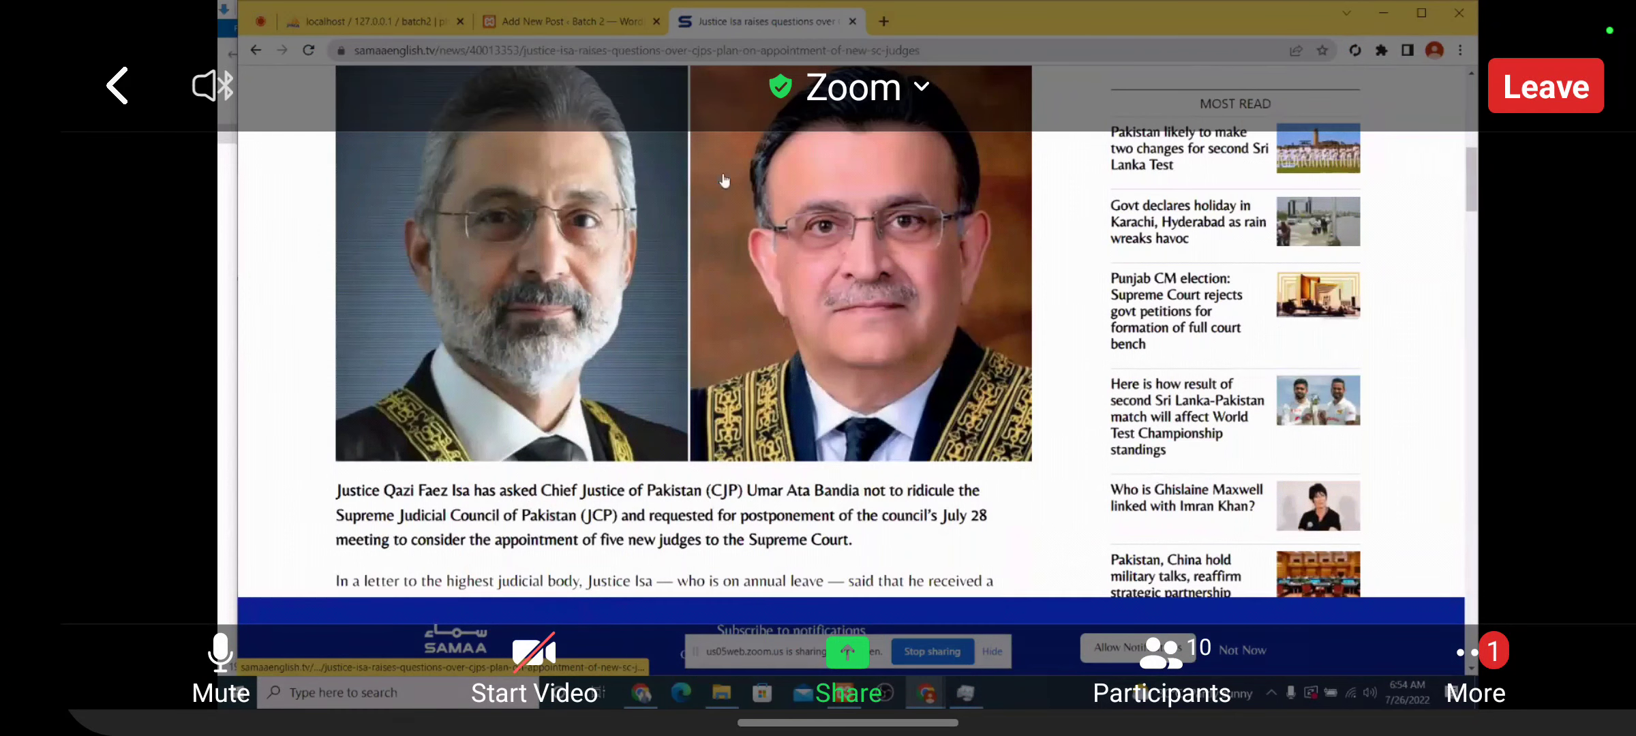
Read further down the Samaa article and return to the WordPress post being edited
scroll(724, 181, "down", 5)
left_click(221, 664)
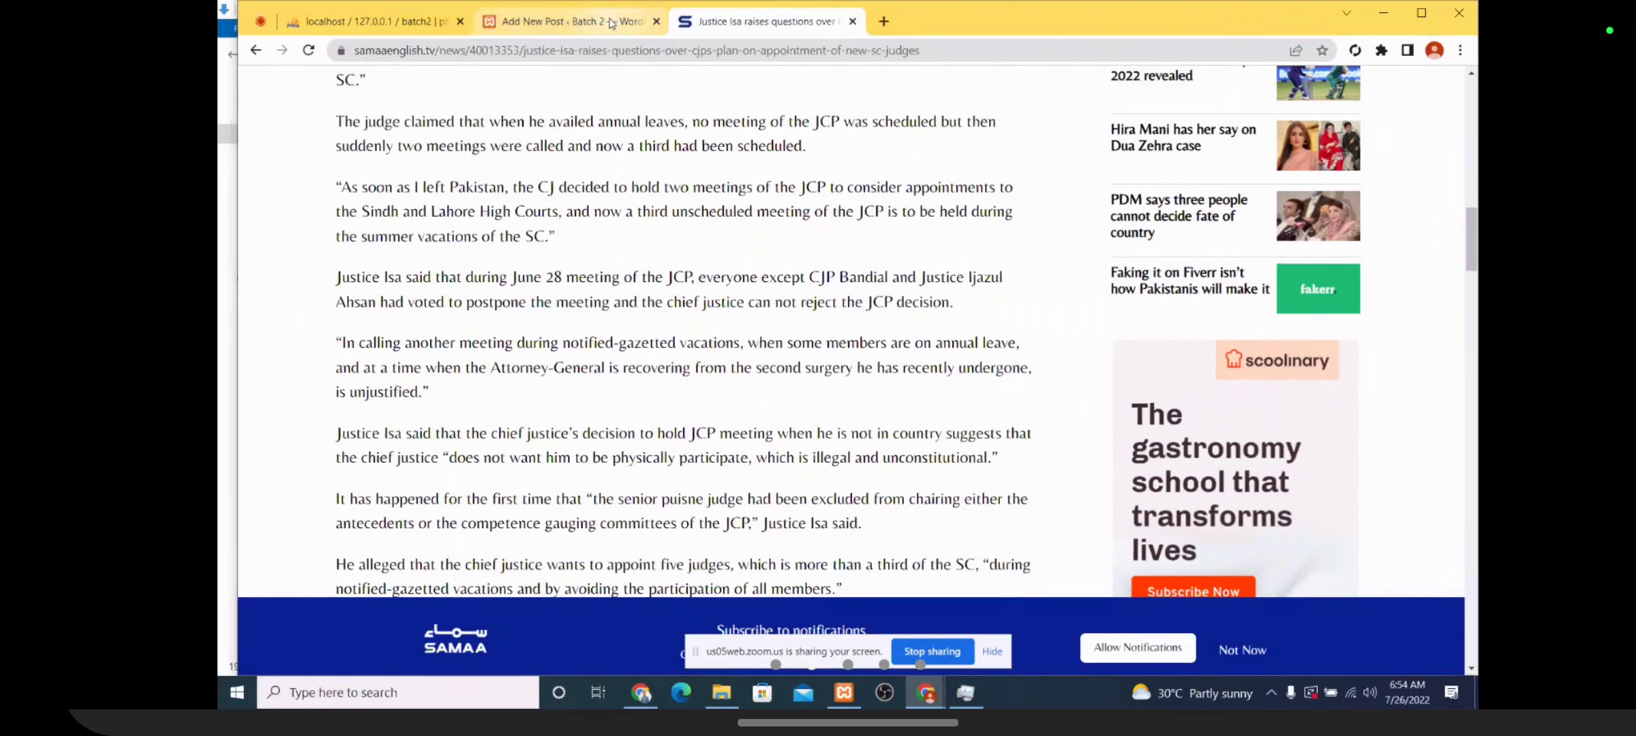
left_click(269, 22)
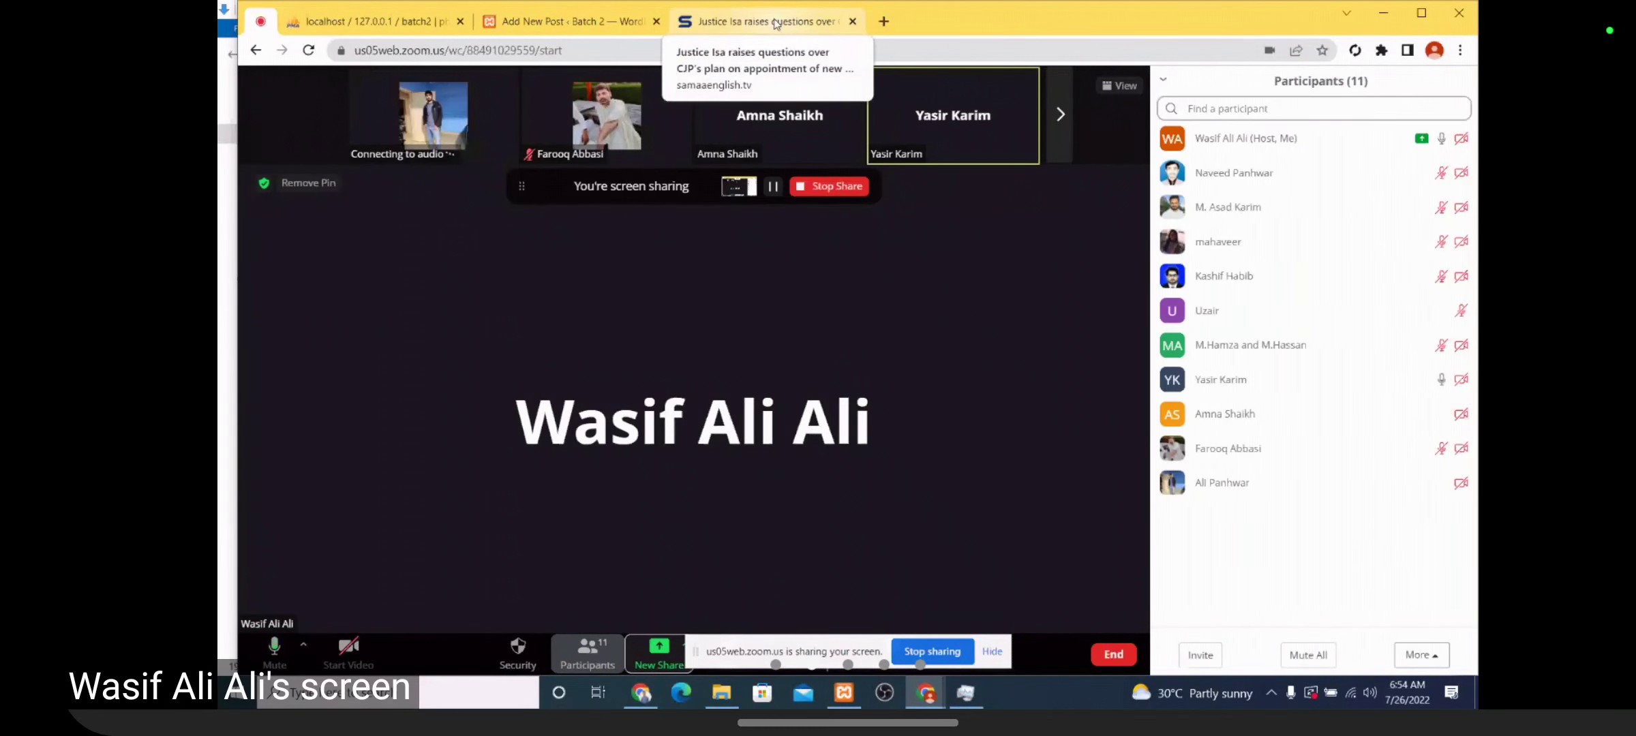
left_click(409, 21)
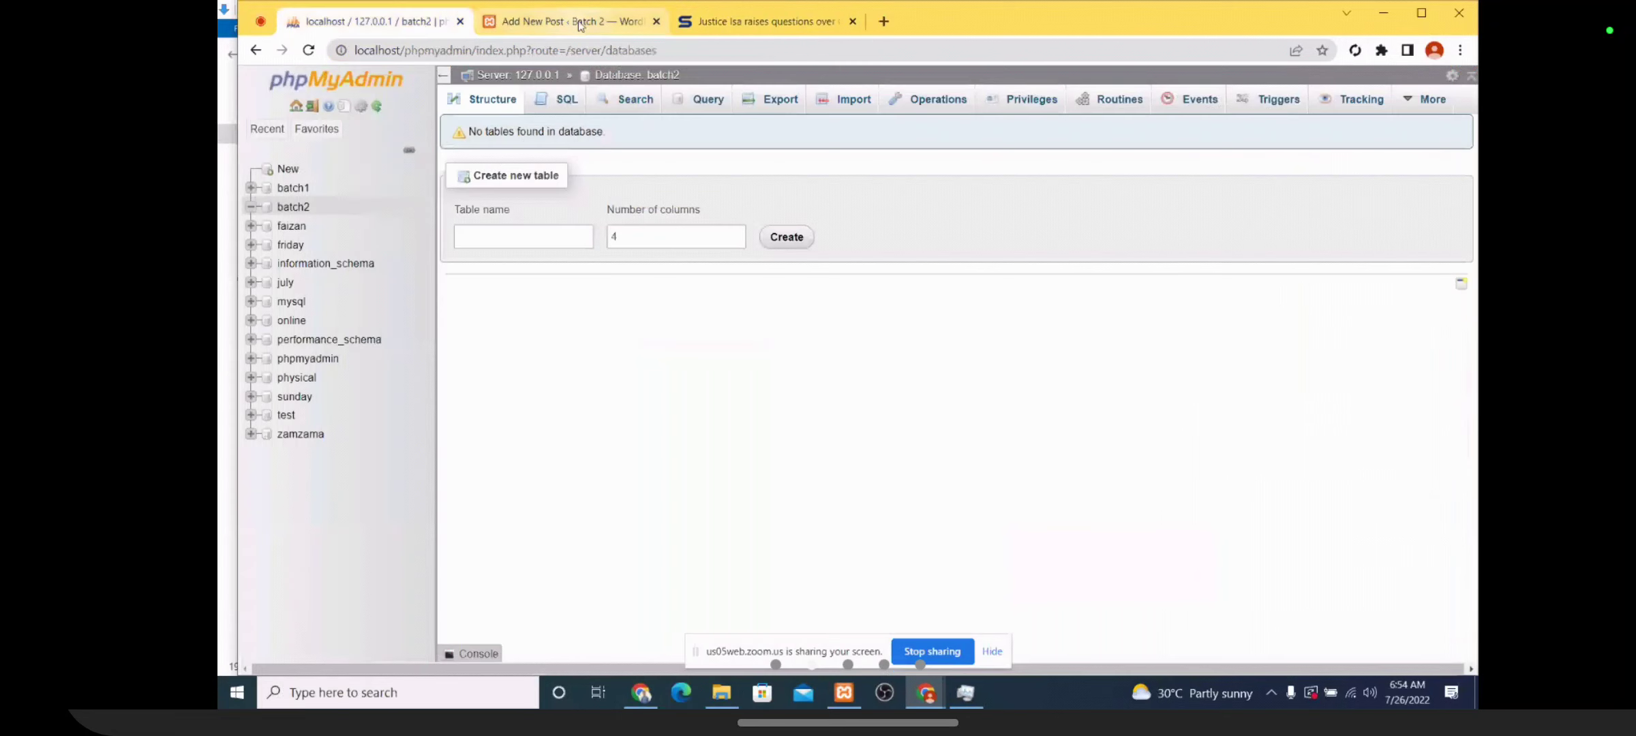
left_click(545, 21)
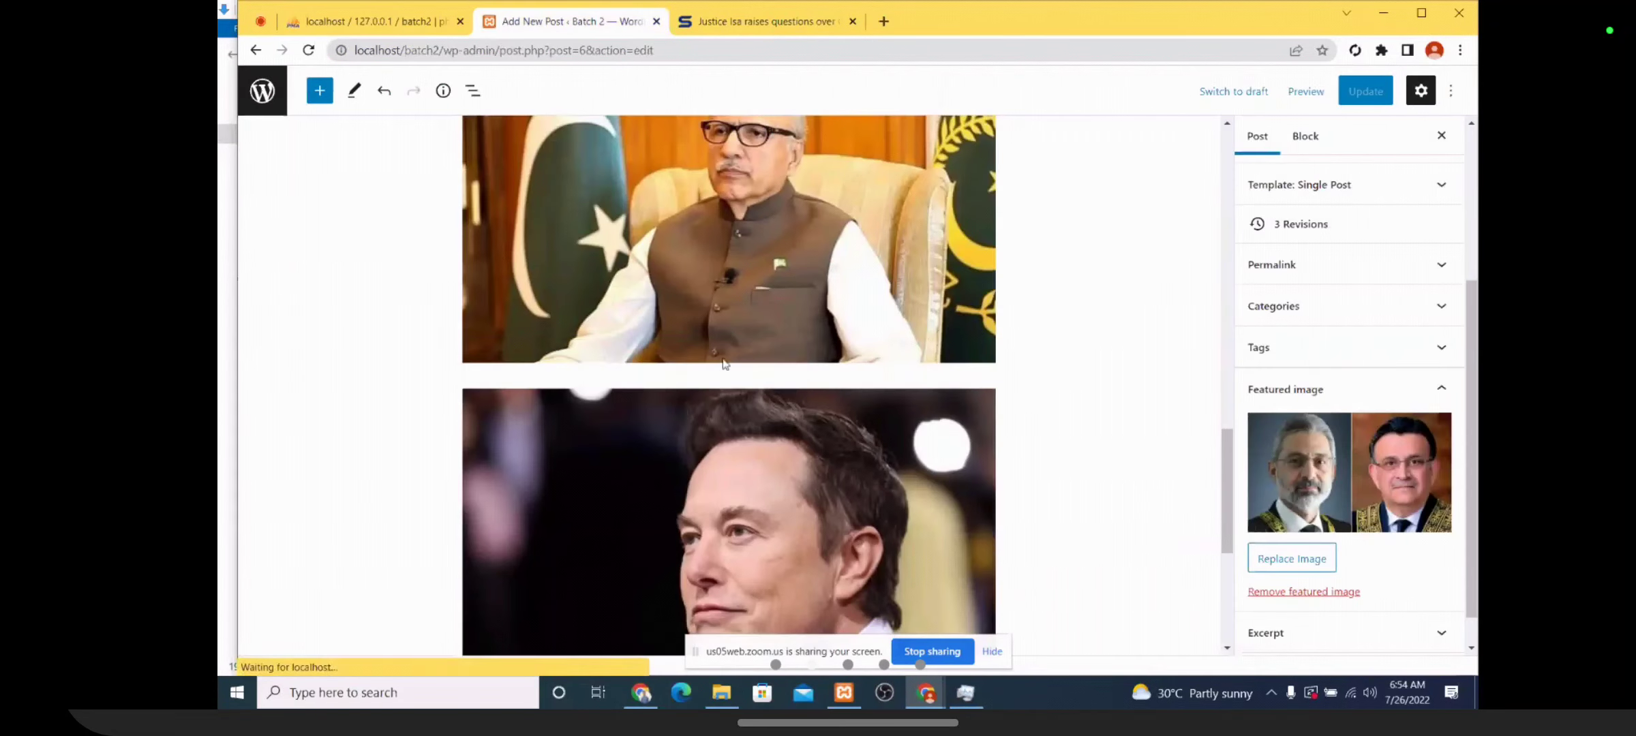
Select the caption field under the first added picture and look over the picture and the text above it
left_click(723, 363)
left_click(1053, 272)
left_click(743, 381)
left_click(741, 382)
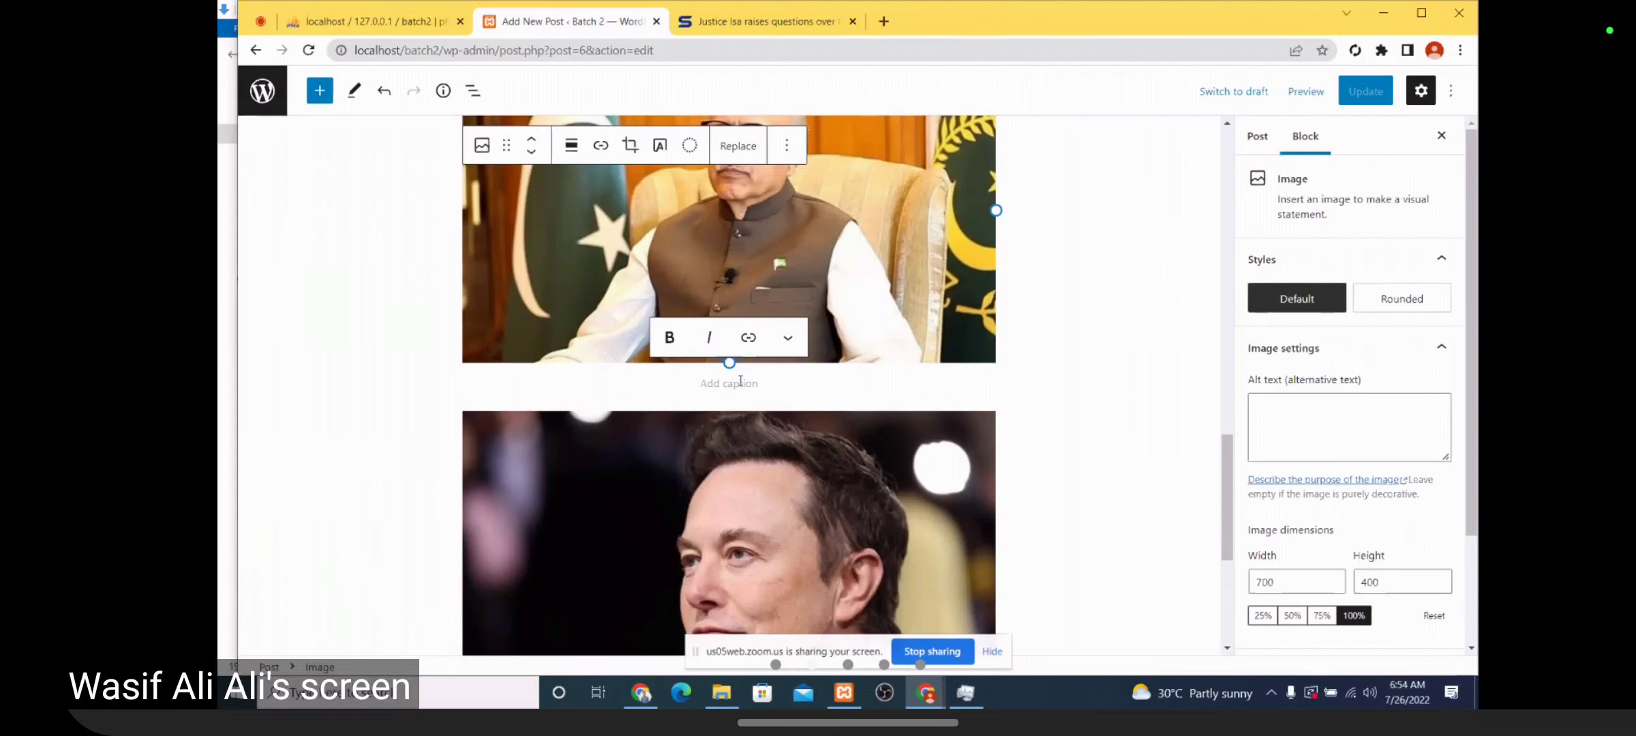
scroll(755, 259, "up", 1)
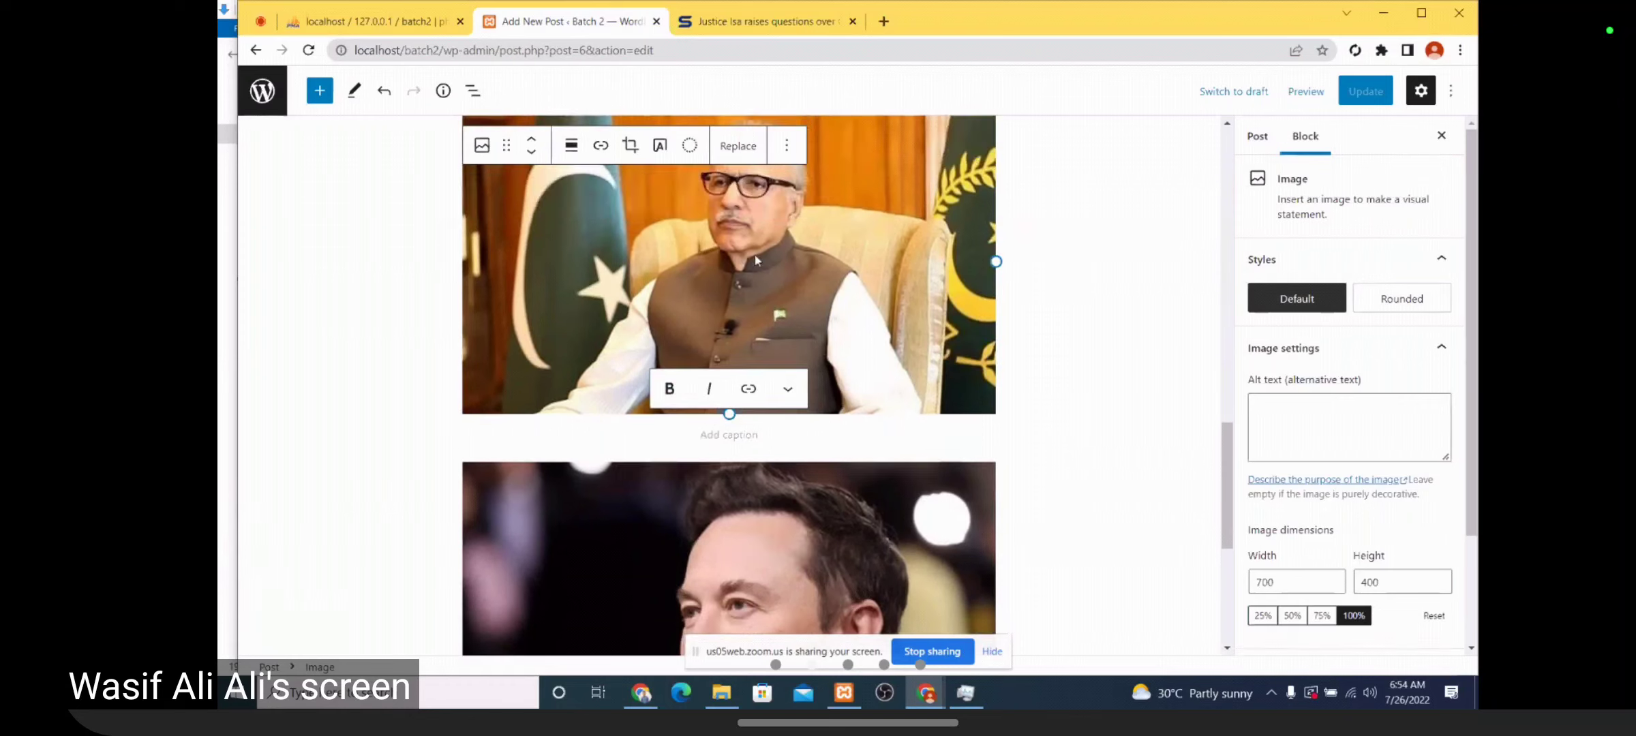
scroll(754, 254, "up", 2)
scroll(753, 255, "down", 3)
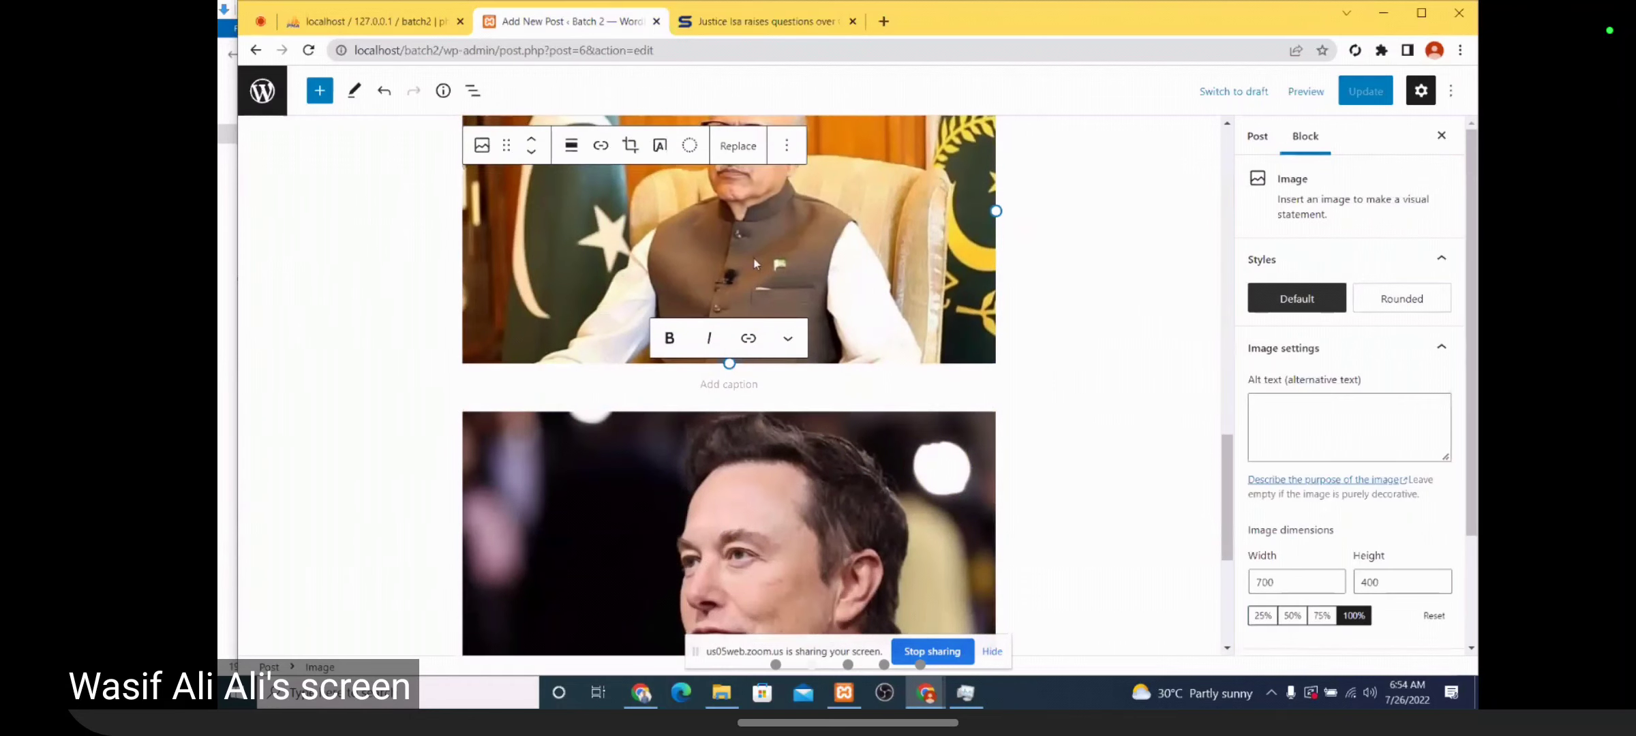
scroll(754, 262, "up", 4)
scroll(777, 295, "down", 2)
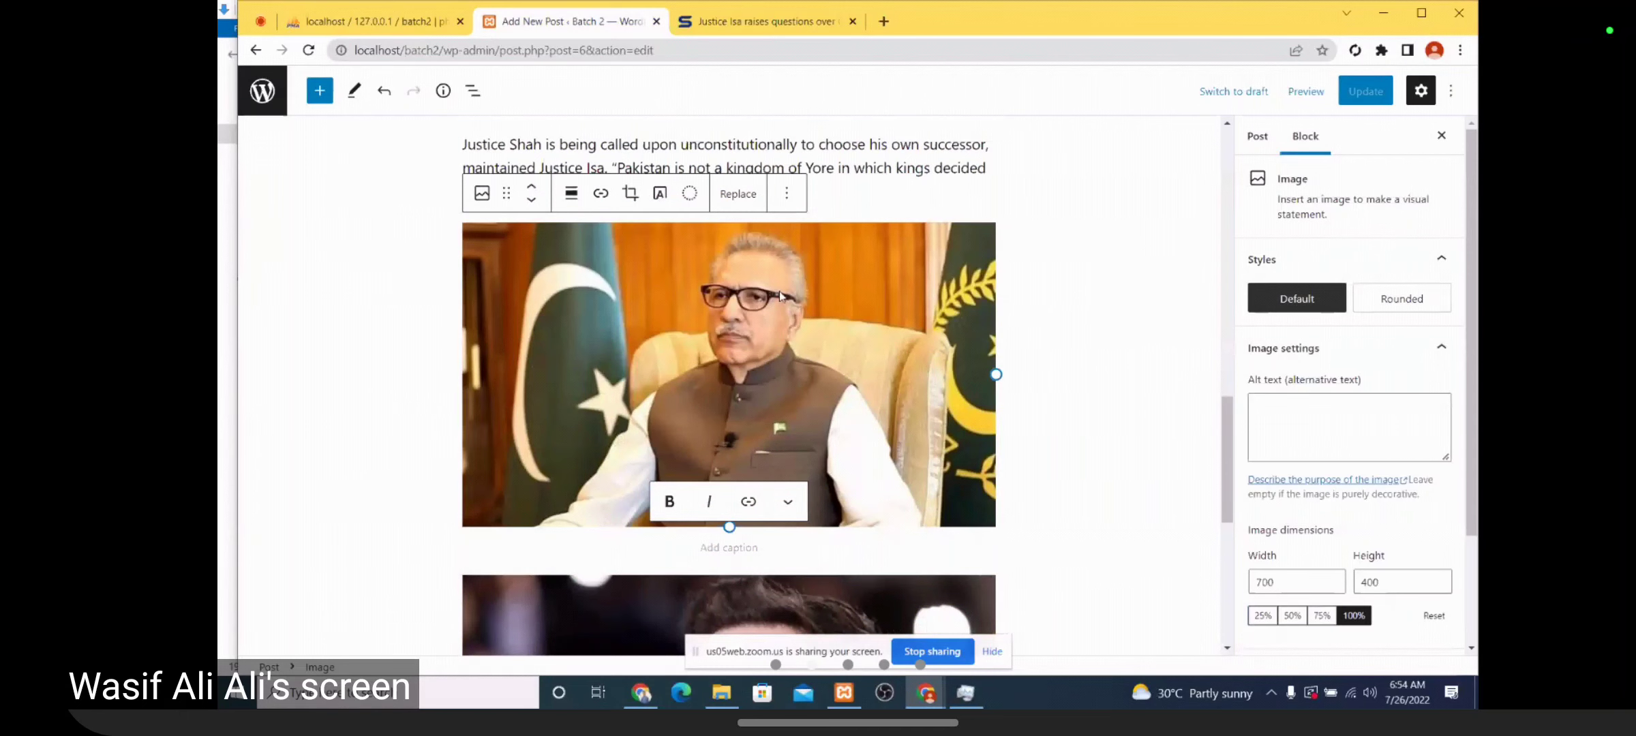
Review the Samaa article from its headline and main photo down to the bold opening paragraph, and highlight that paragraph
key("ctrl+Tab")
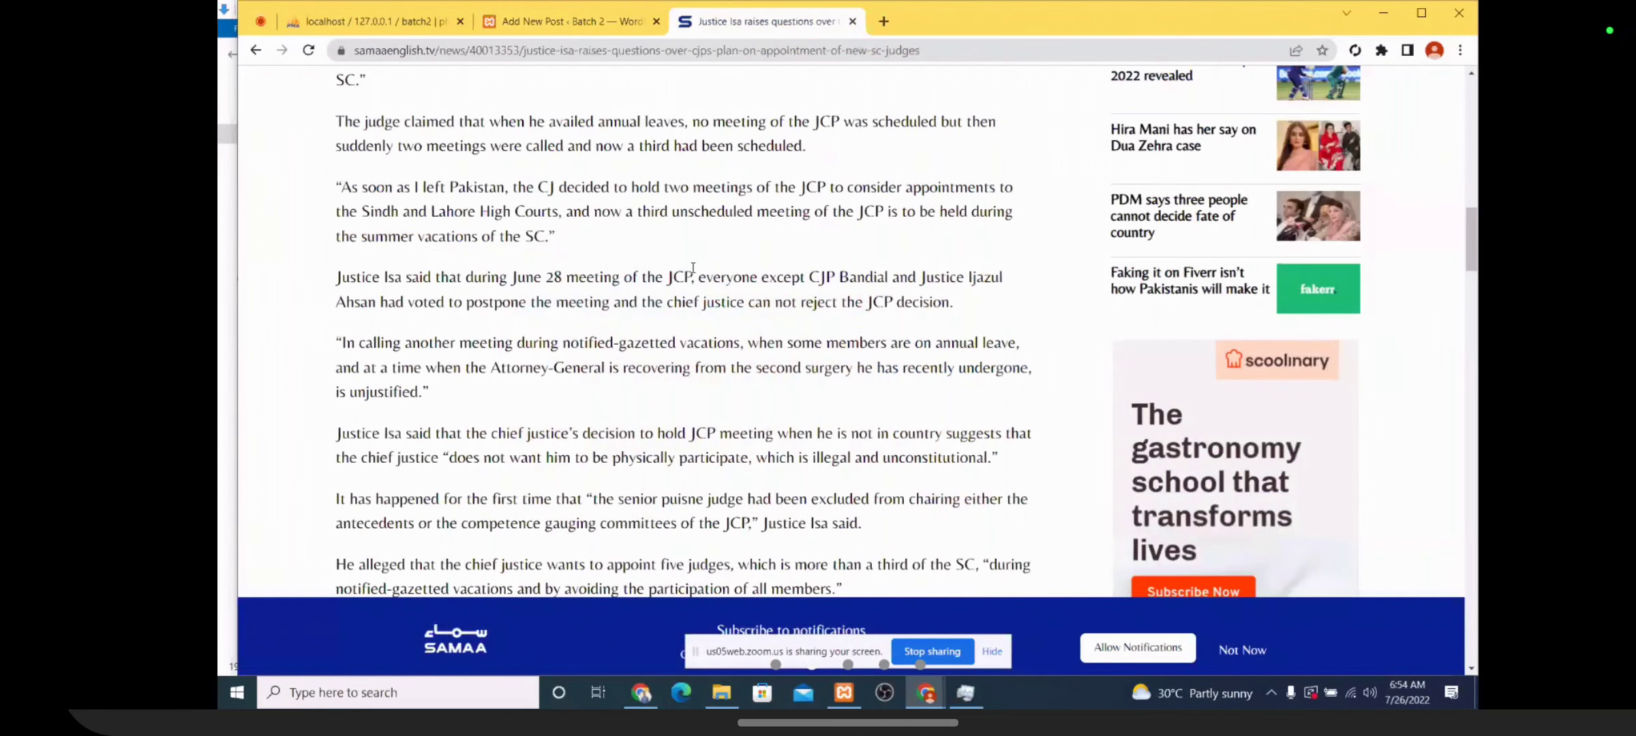
scroll(693, 268, "up", 15)
scroll(705, 257, "down", 1)
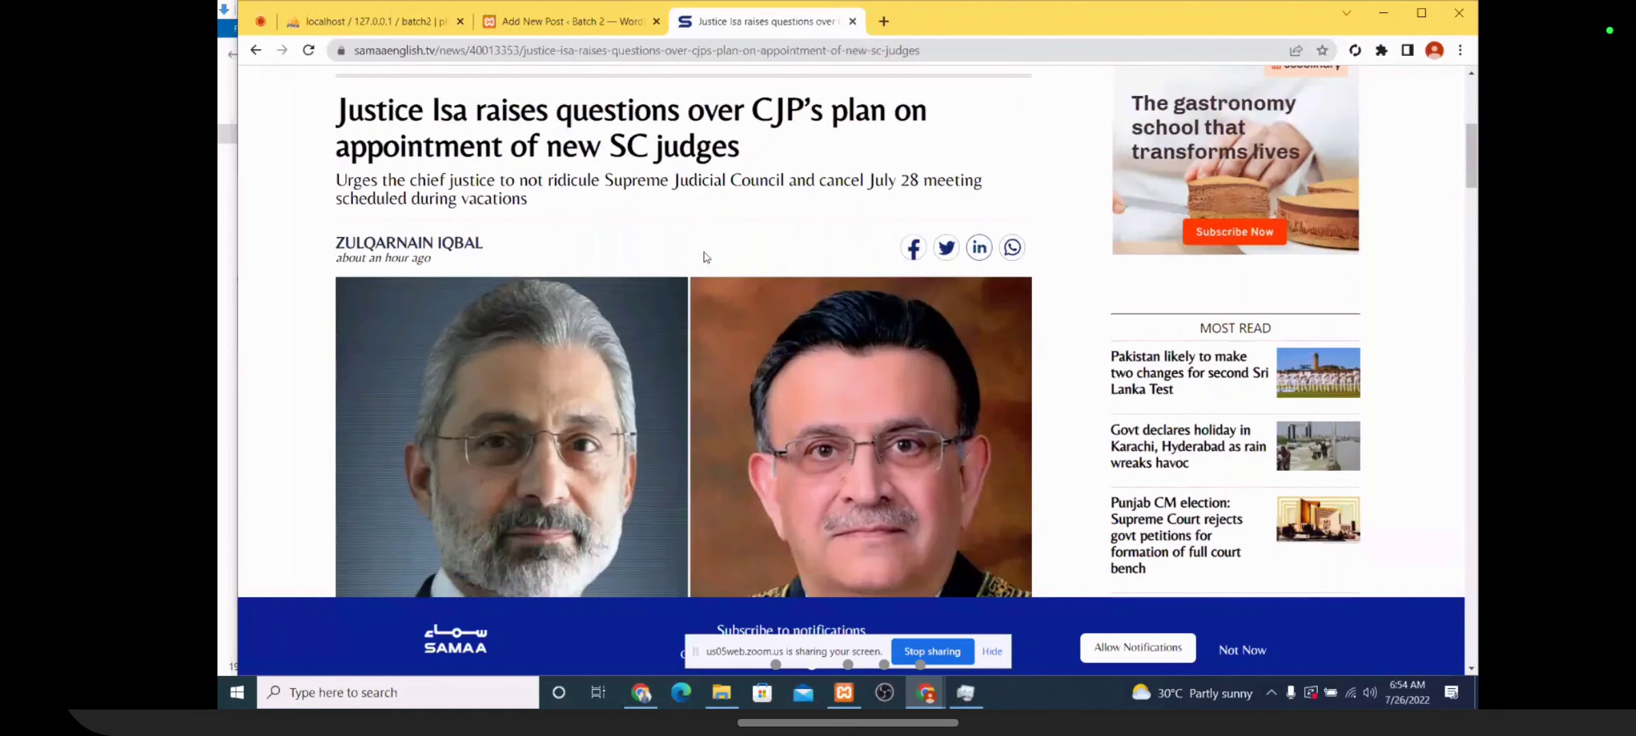
scroll(704, 257, "down", 3)
scroll(705, 257, "down", 1)
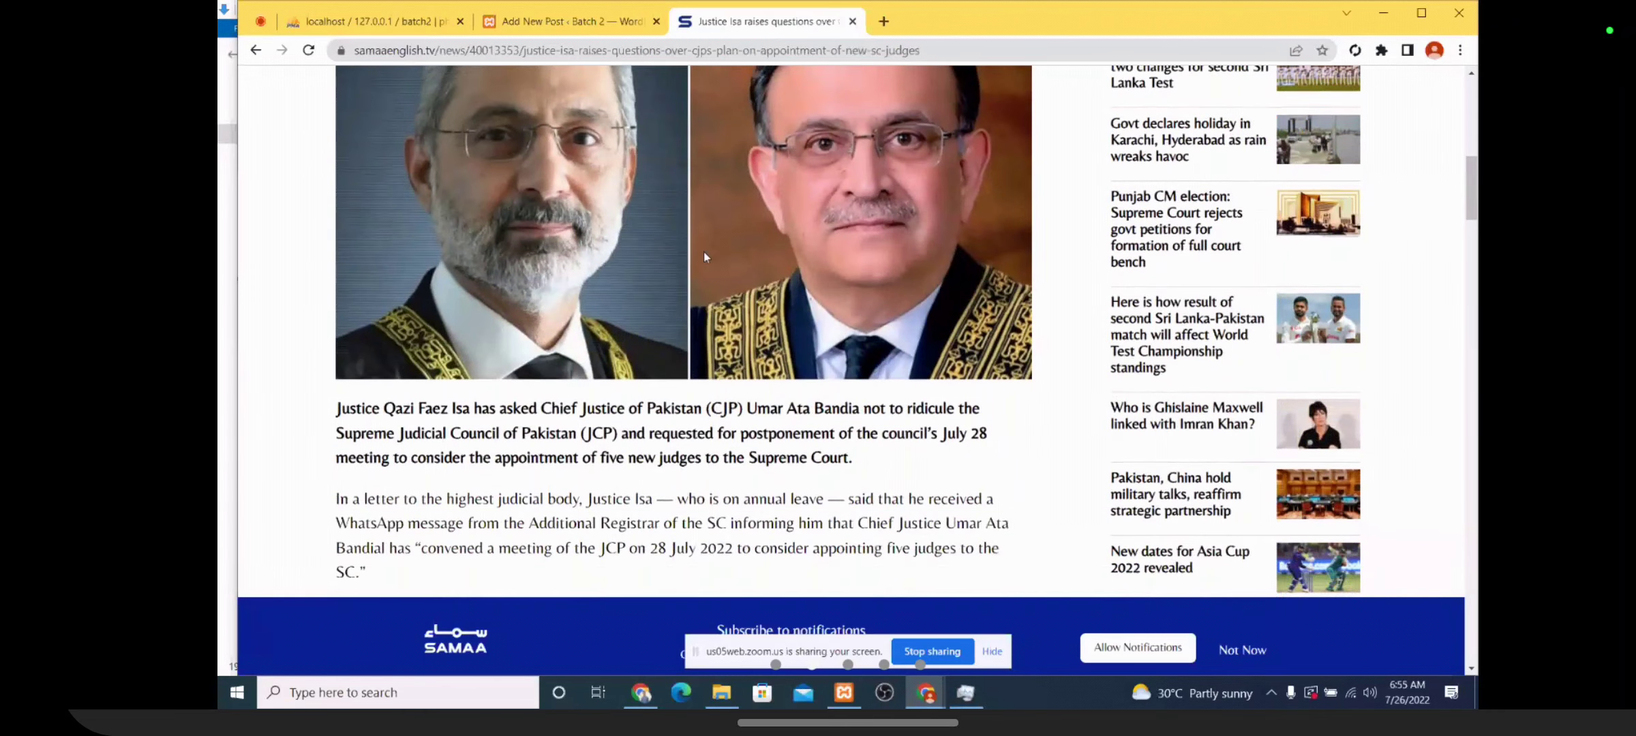
scroll(702, 256, "down", 1)
scroll(702, 257, "down", 1)
left_click_drag(332, 245, 818, 294)
Return to the post editor and highlight the post's whole opening paragraph below the title
left_click(567, 21)
scroll(633, 215, "up", 3)
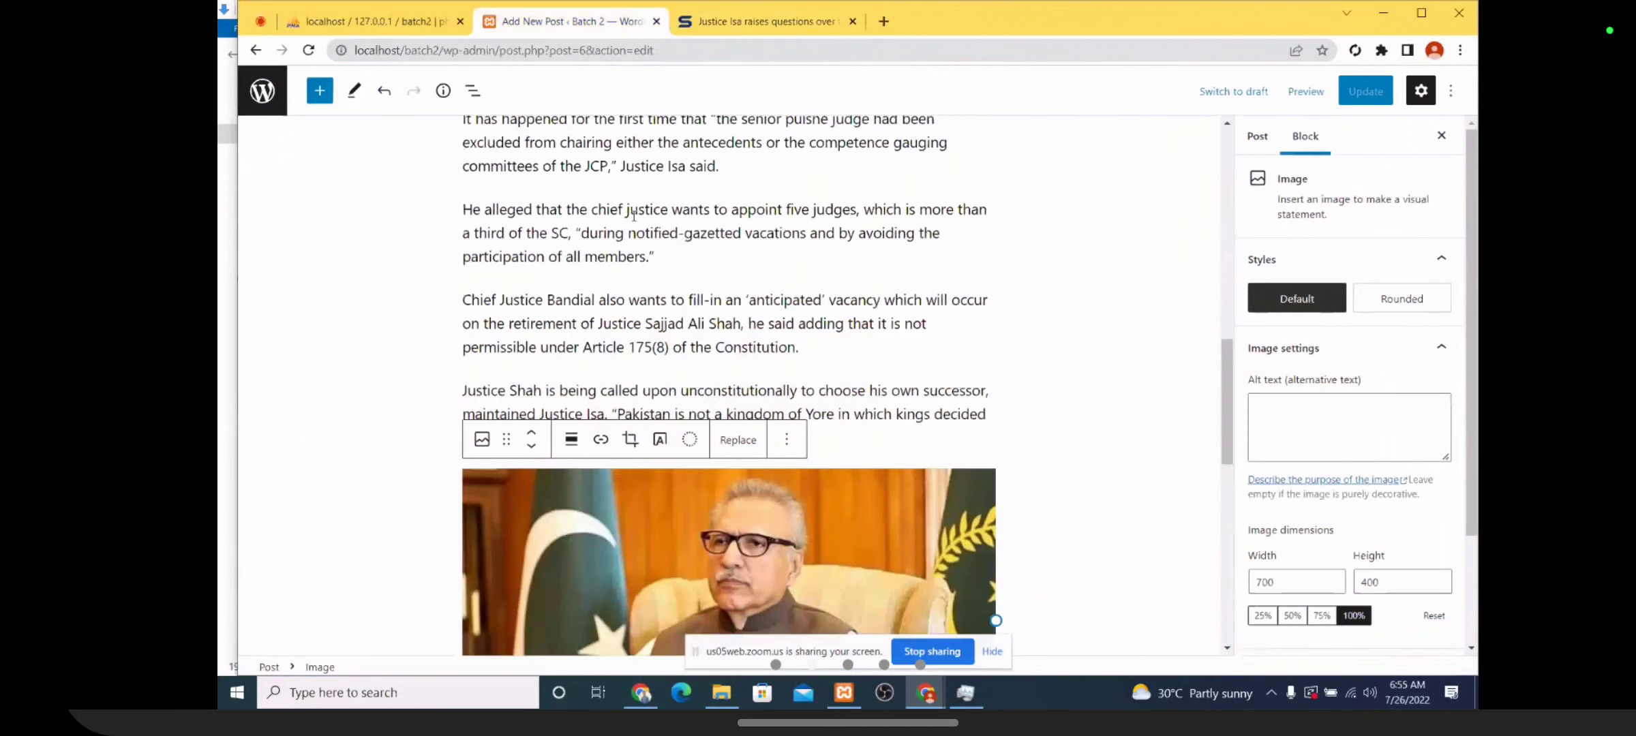
scroll(633, 216, "up", 6)
scroll(633, 224, "up", 5)
left_click_drag(455, 309, 725, 383)
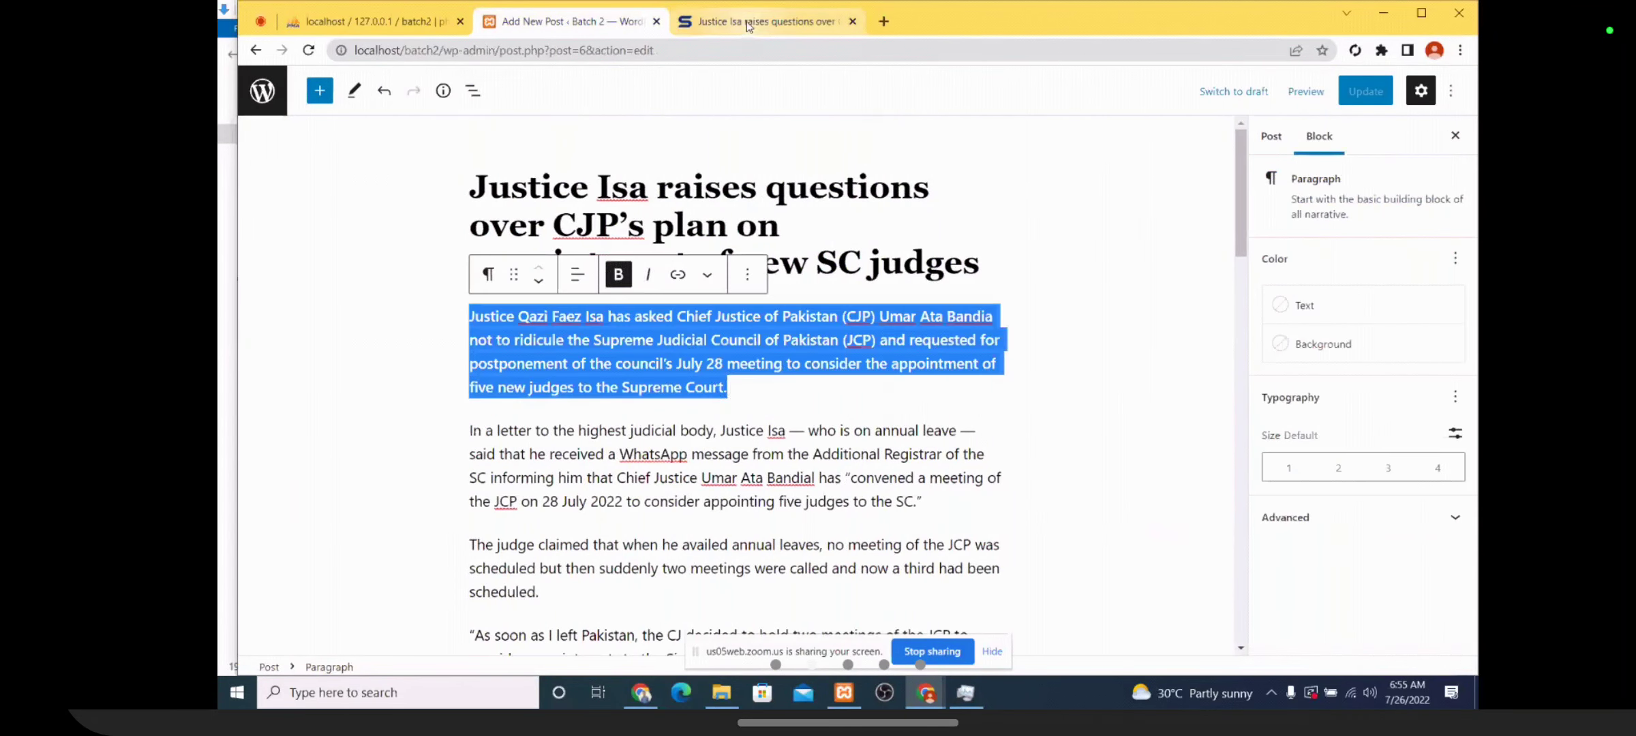
Highlight the bold opening paragraph in the Samaa article to compare its text weight with the post's
left_click(748, 22)
left_click(613, 258)
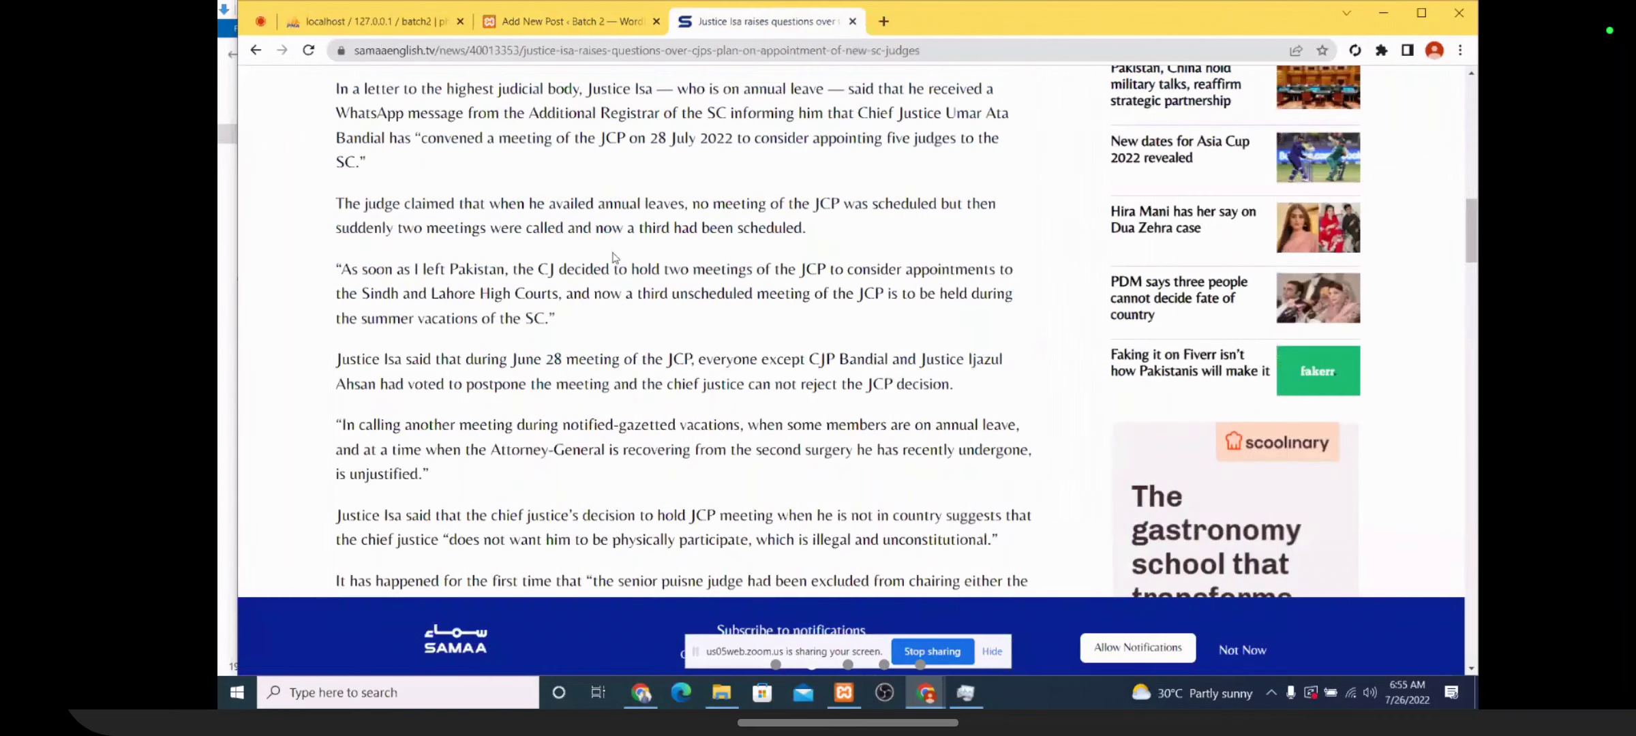
scroll(613, 258, "up", 5)
left_click_drag(334, 328, 840, 381)
left_click(855, 386)
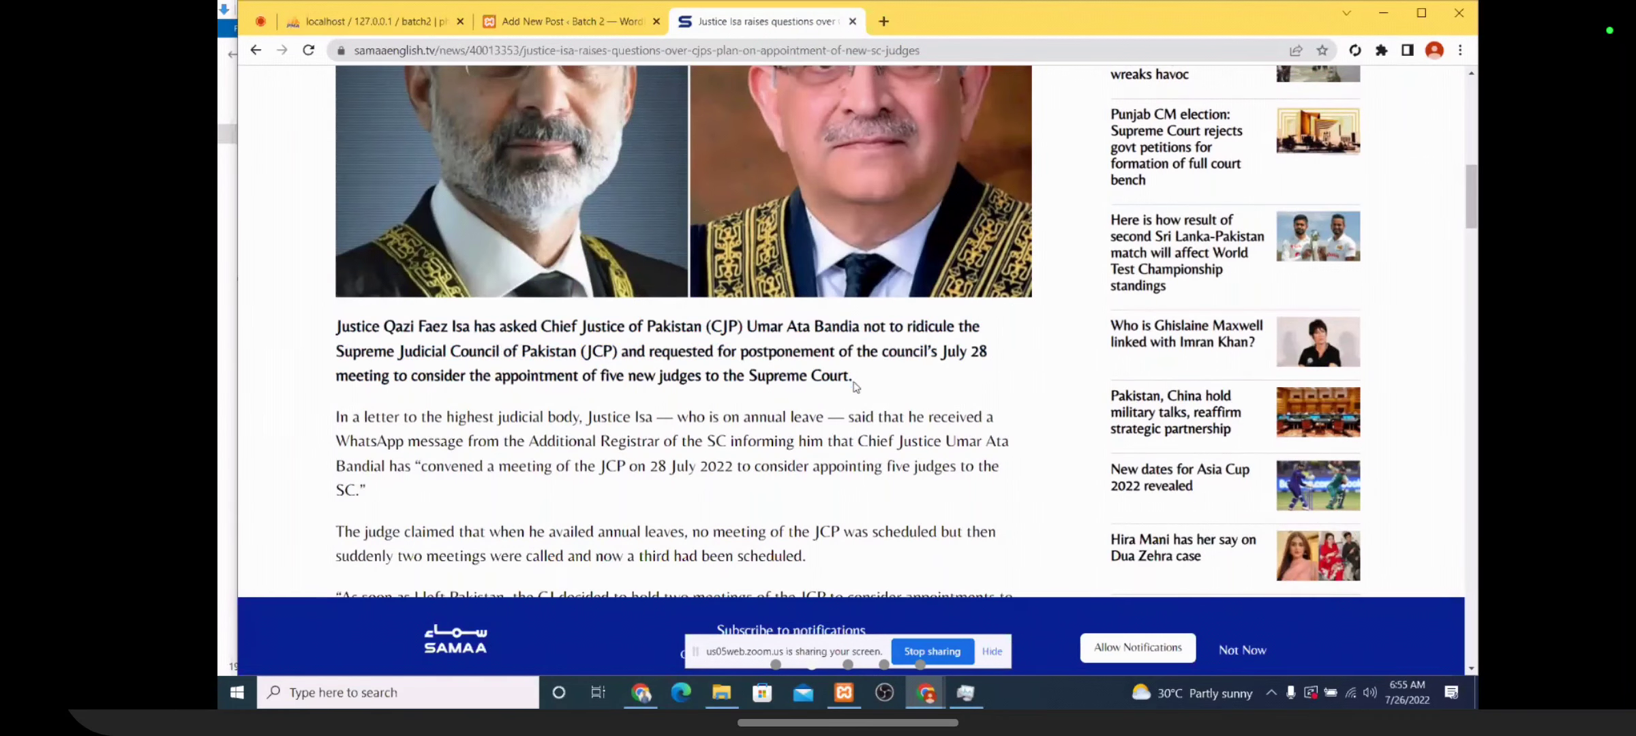
Add the Appearance option to the typography settings of the post's opening paragraph and set it to Bold
left_click(565, 21)
triple_click(748, 387)
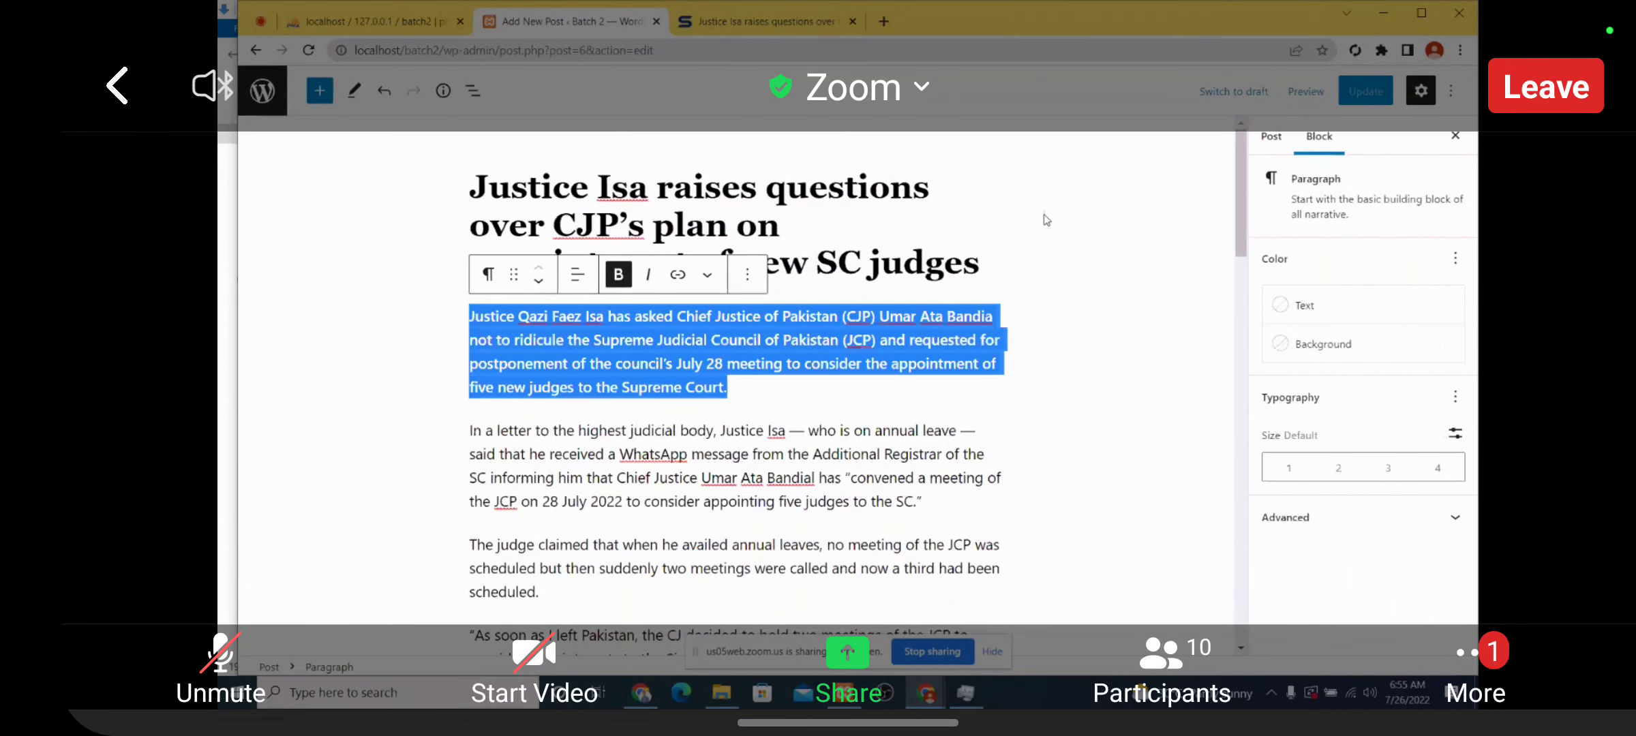
left_click(1455, 396)
left_click(1341, 486)
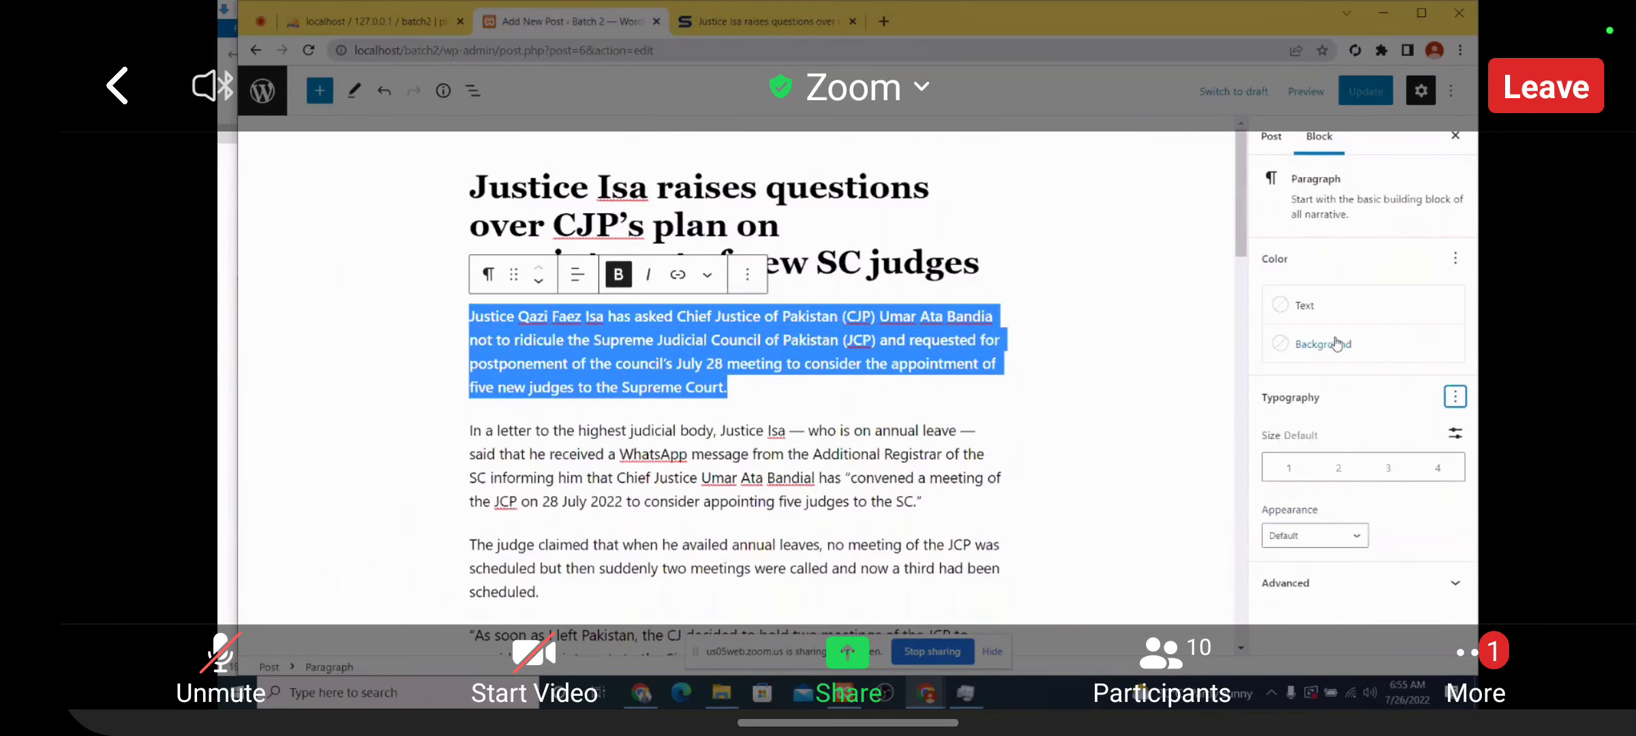
left_click(1321, 534)
scroll(1321, 534, "down", 2)
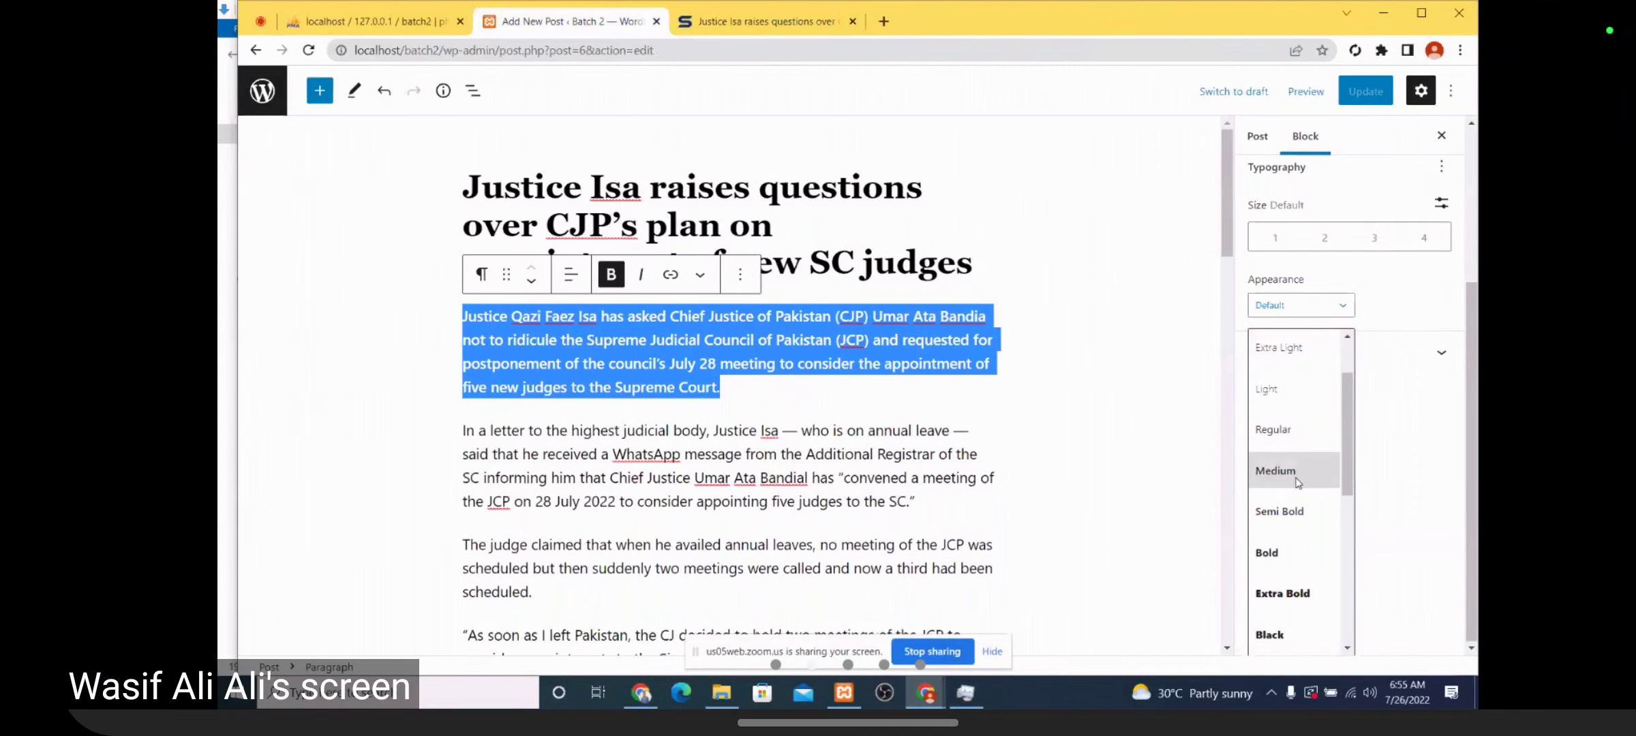
left_click(1293, 551)
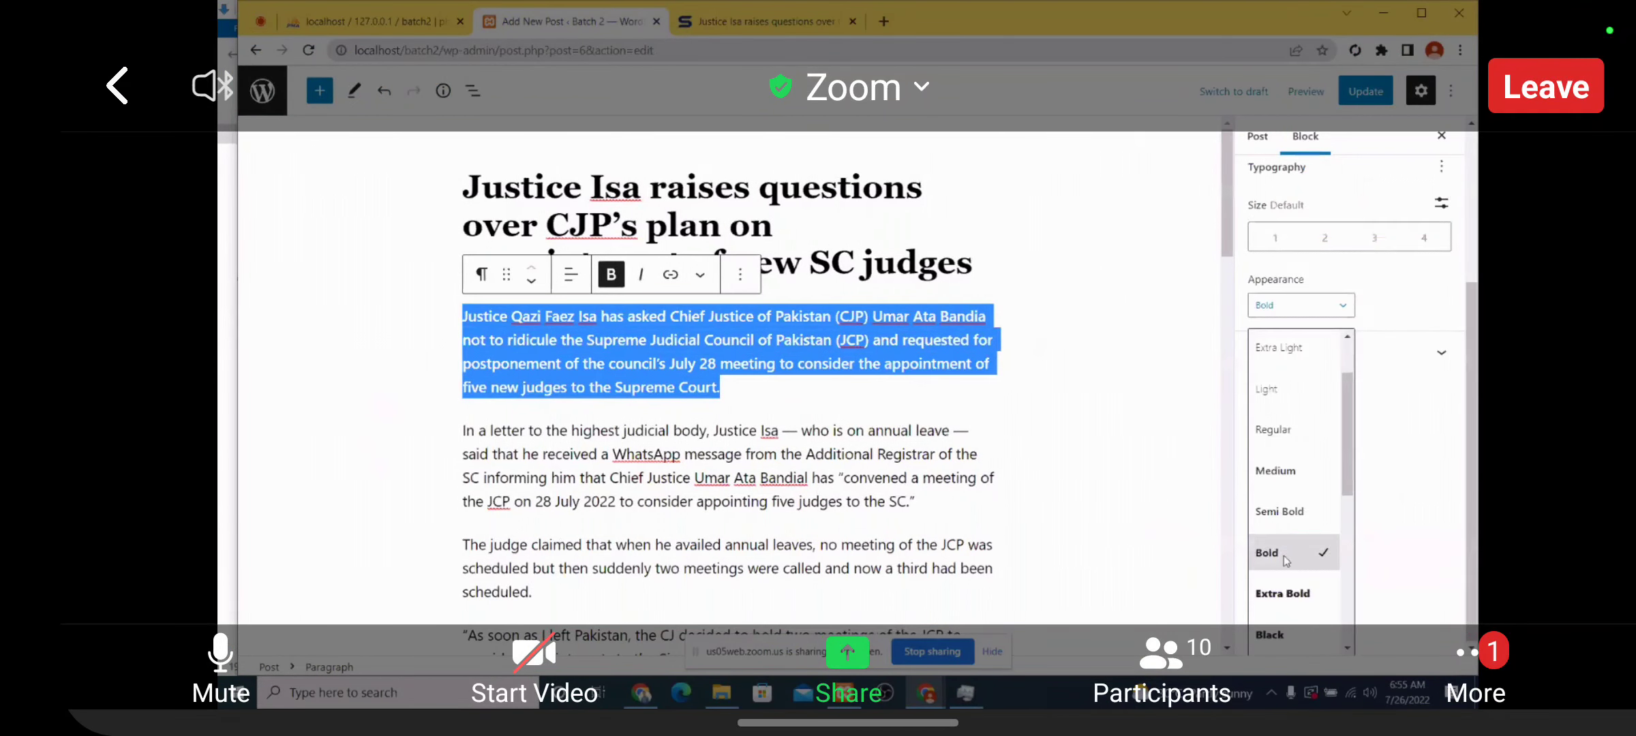
left_click(1287, 561)
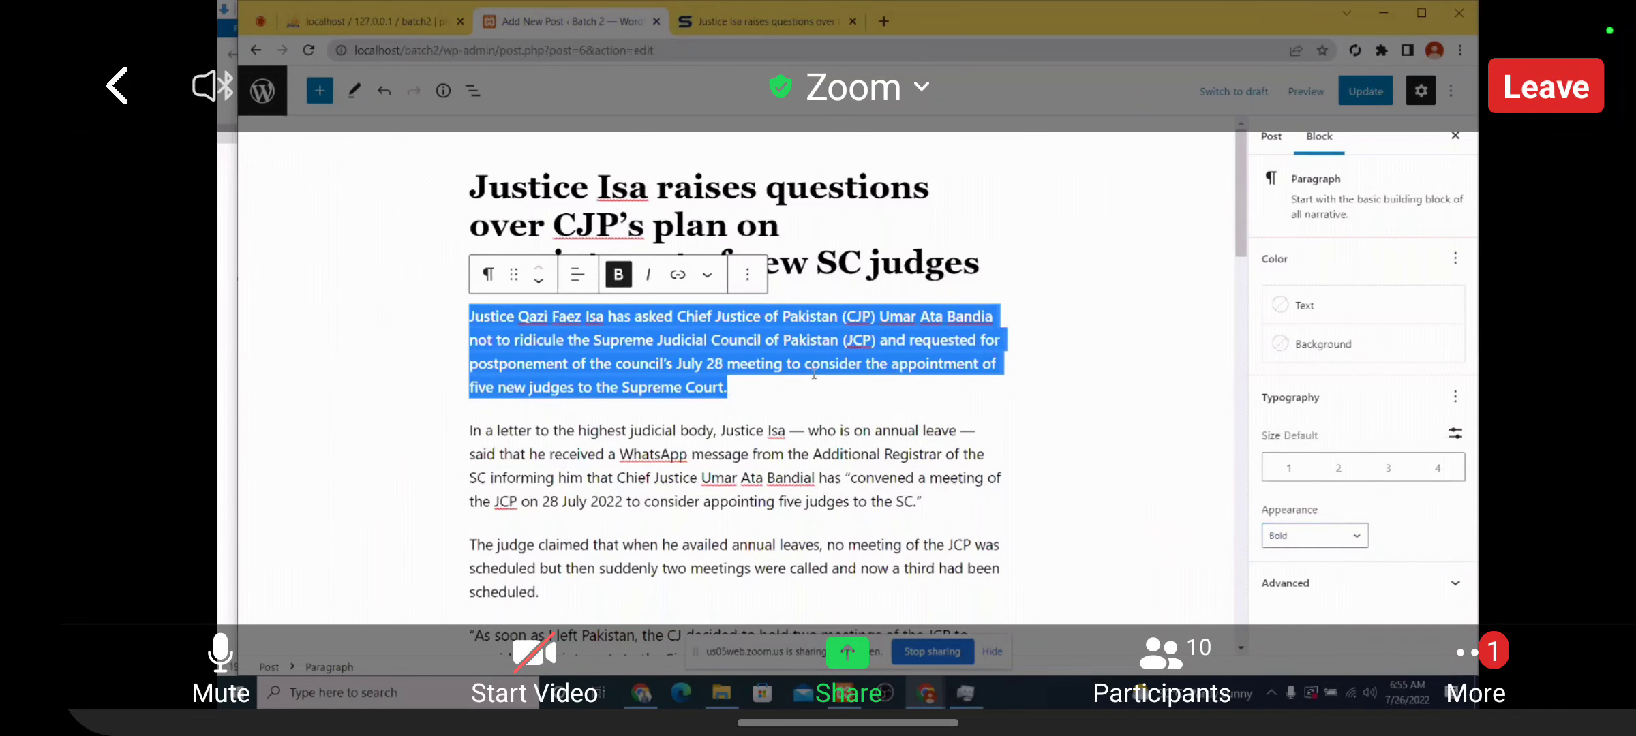
Set the opening paragraph's appearance to Extra Bold and update the post
left_click(1314, 537)
left_click(1299, 591)
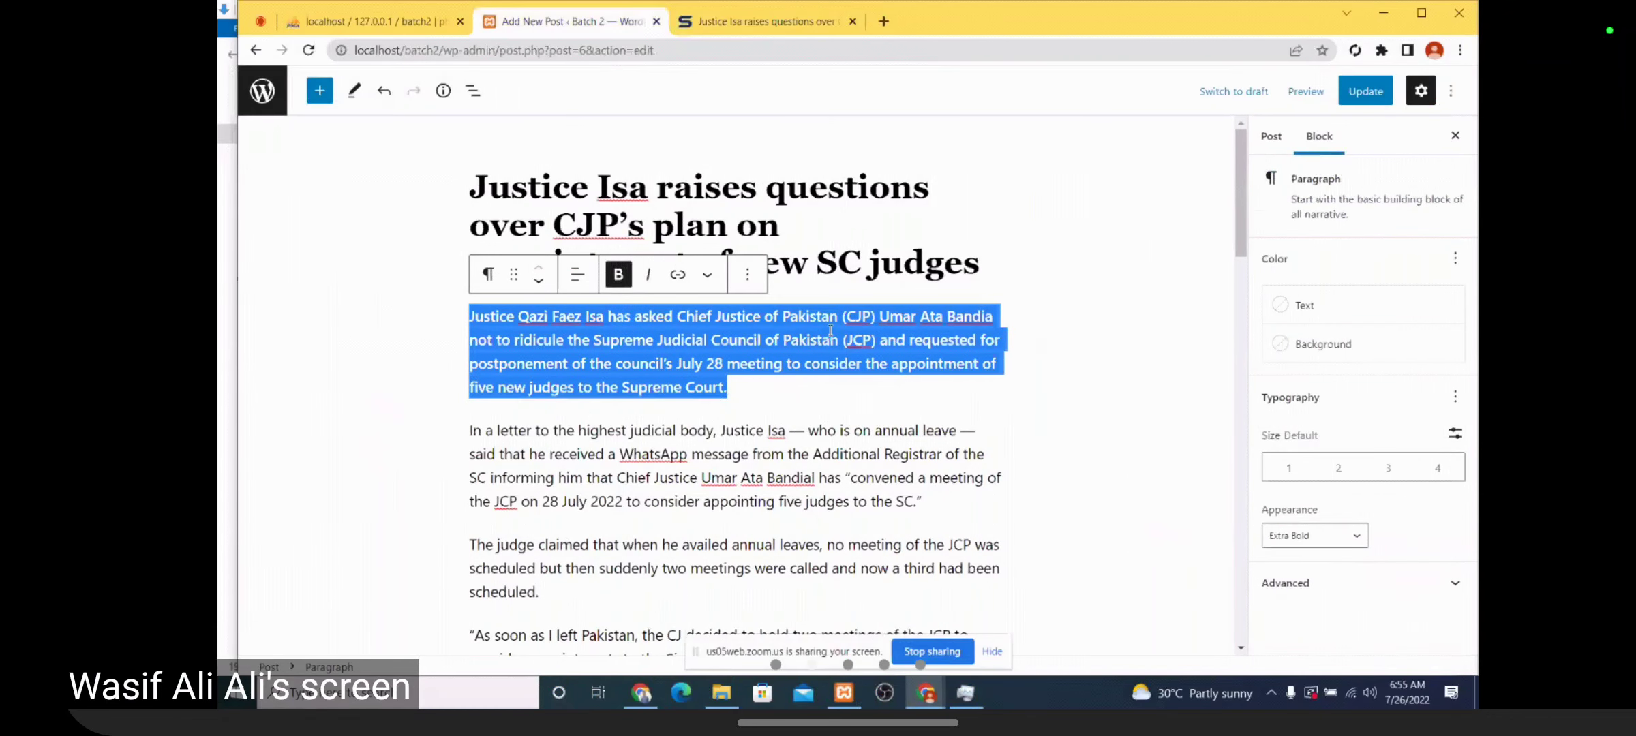
left_click(1347, 94)
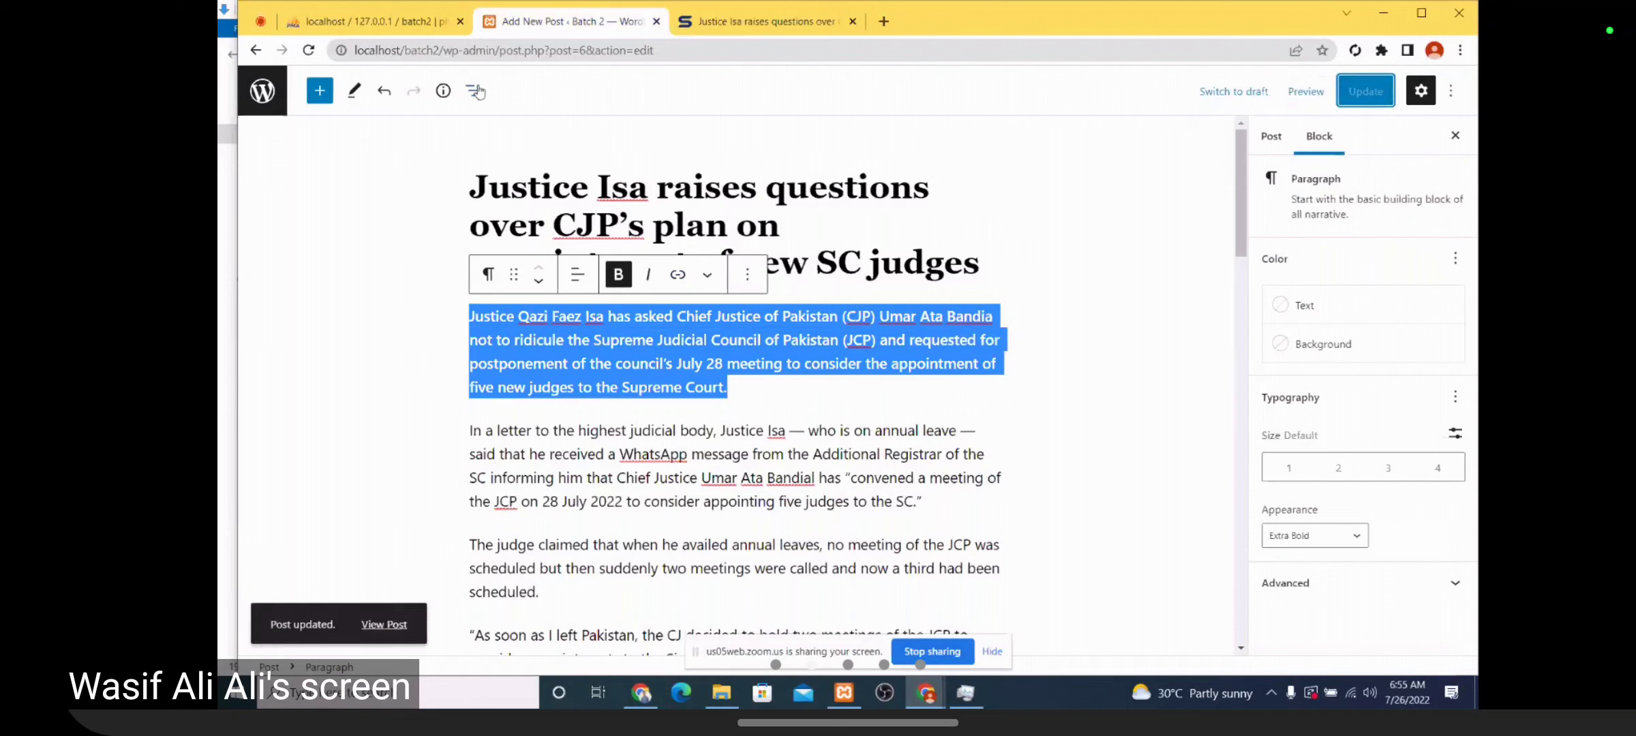
Compare the updated post with the Samaa article and clear the text selection in the post's opening paragraph
left_click(728, 28)
left_click(603, 26)
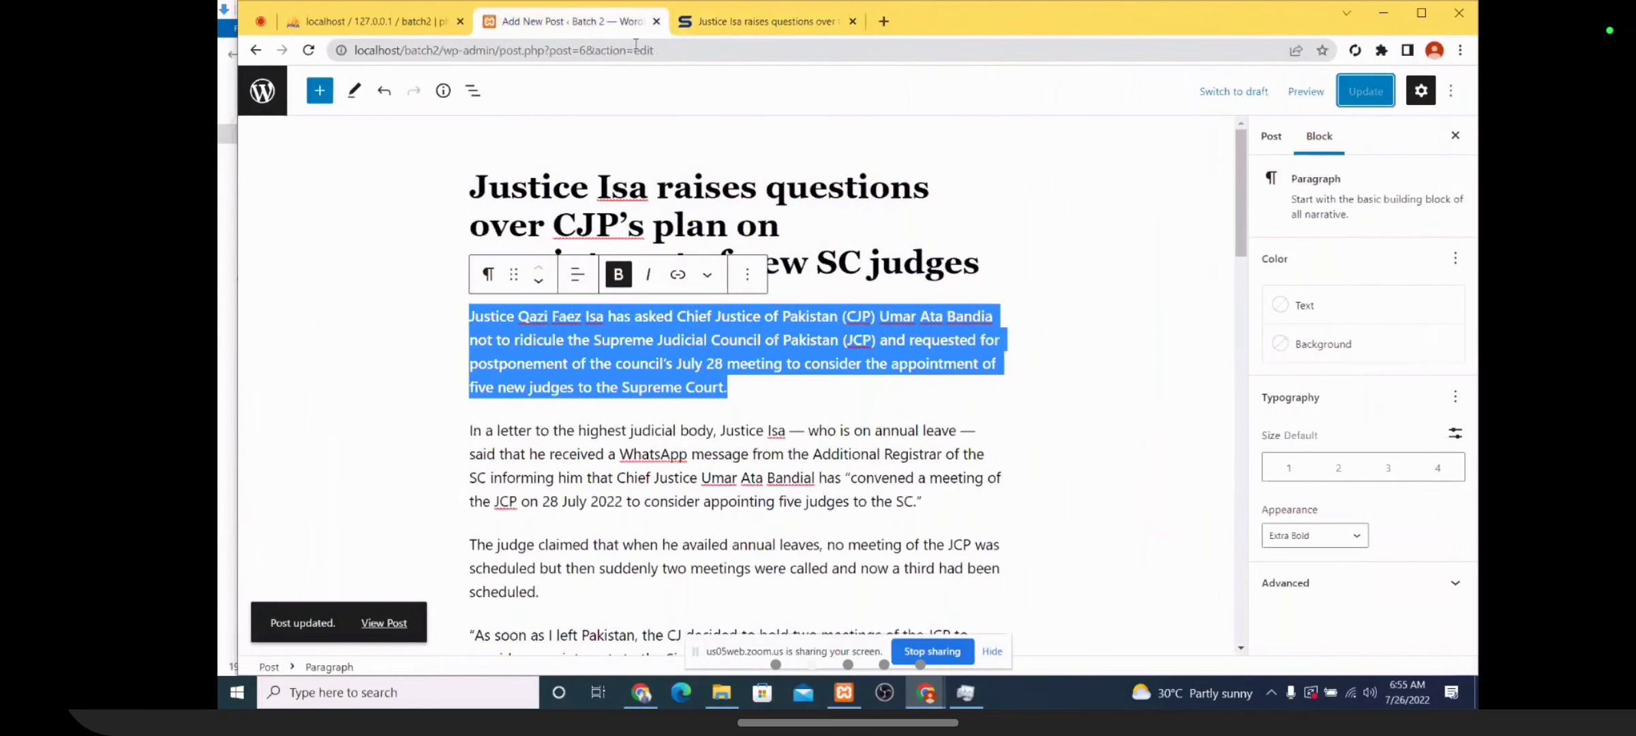
left_click(735, 27)
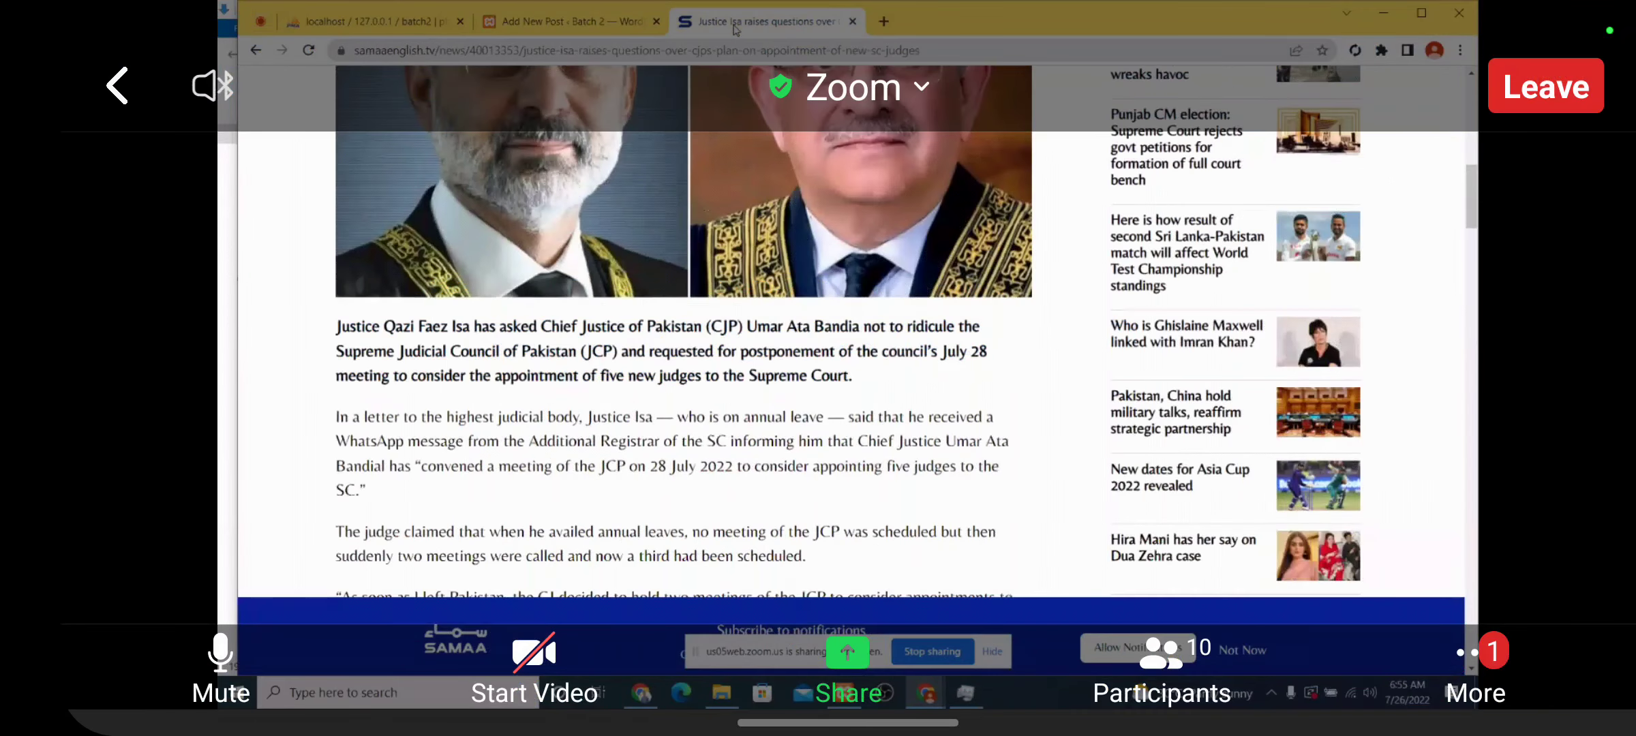
left_click(517, 26)
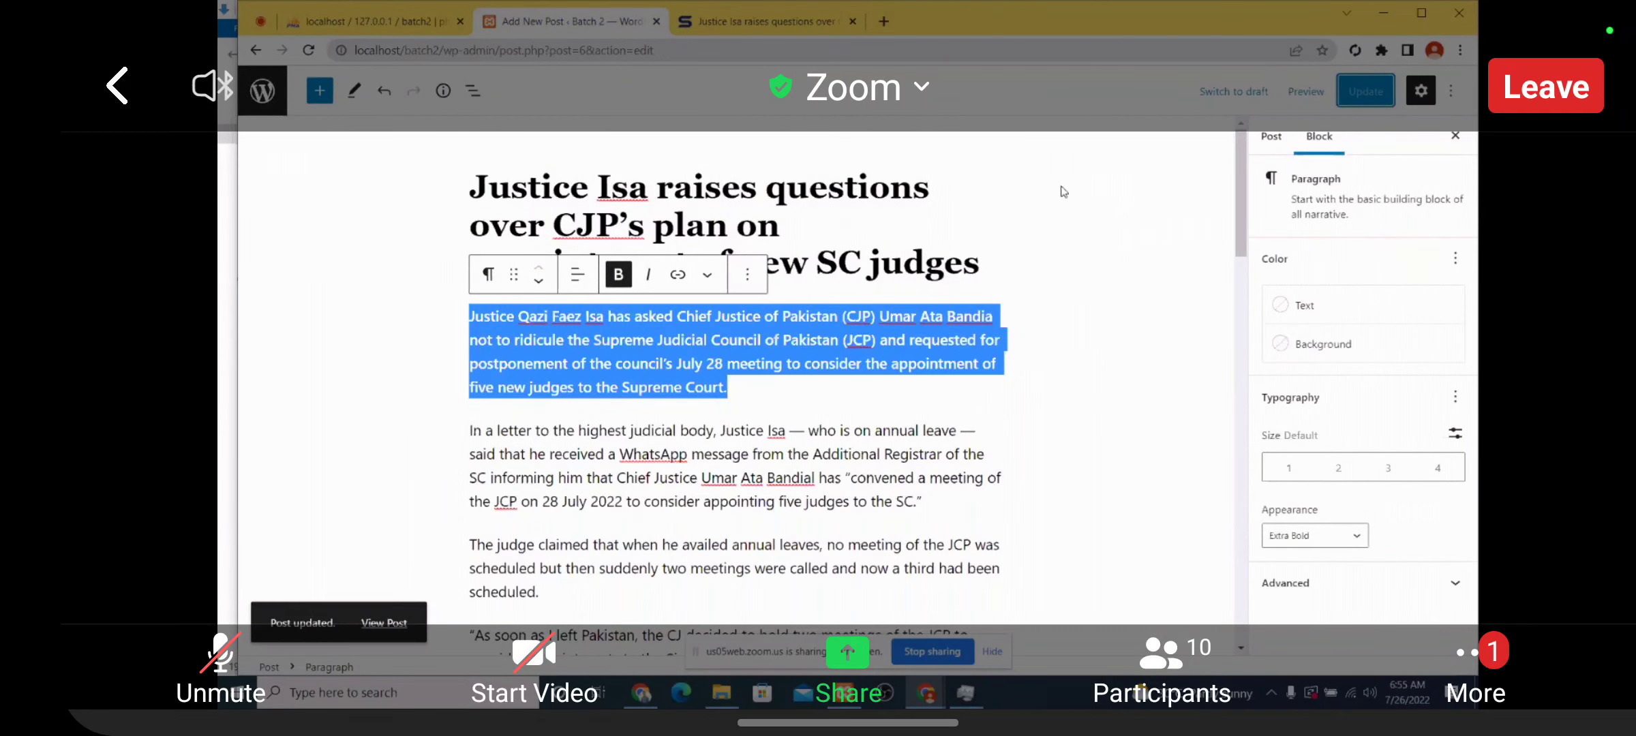
left_click(1080, 236)
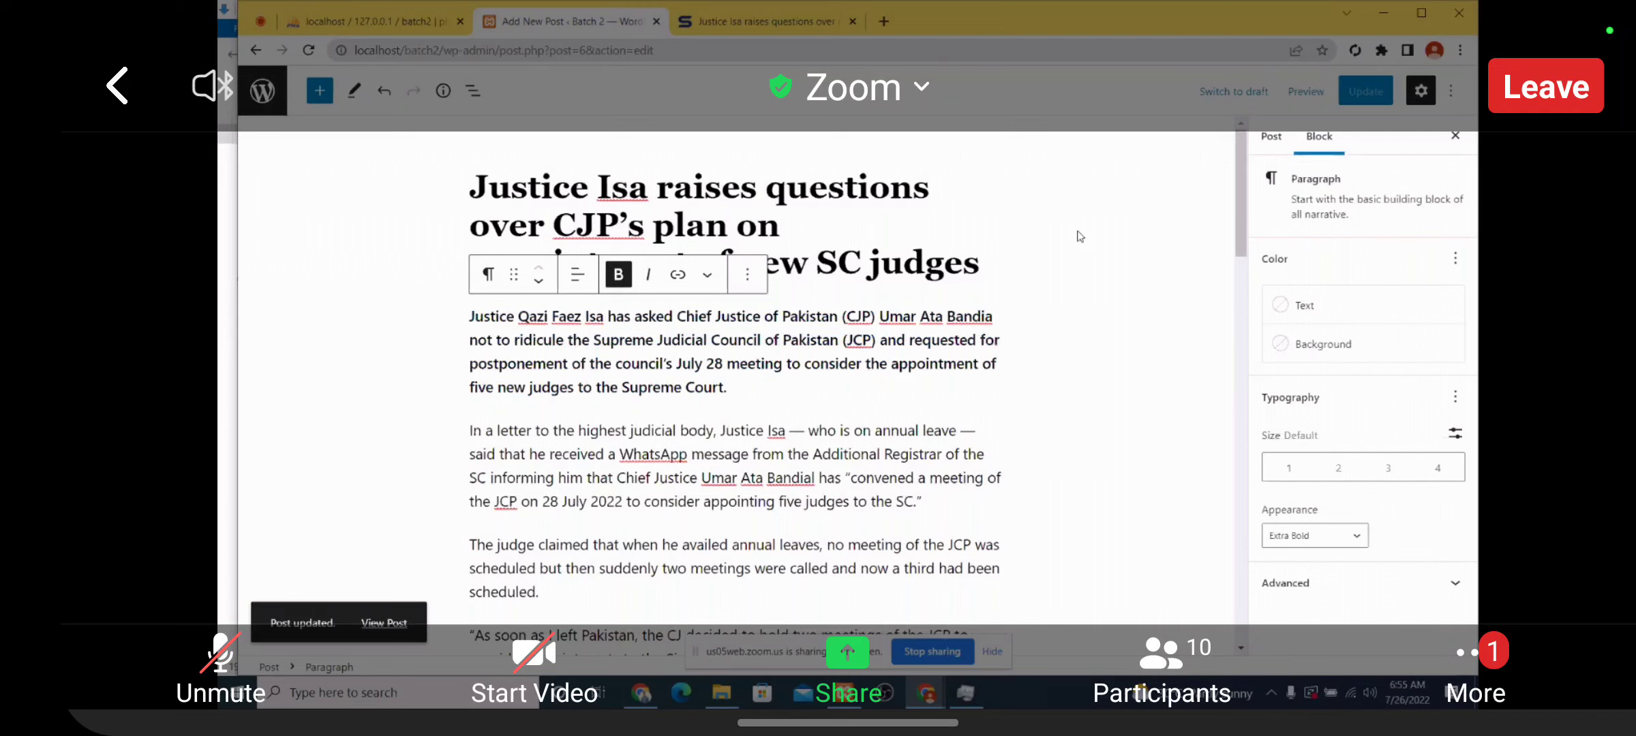
Select the first added picture near the end of the post and look over both added pictures
scroll(1079, 236, "down", 2)
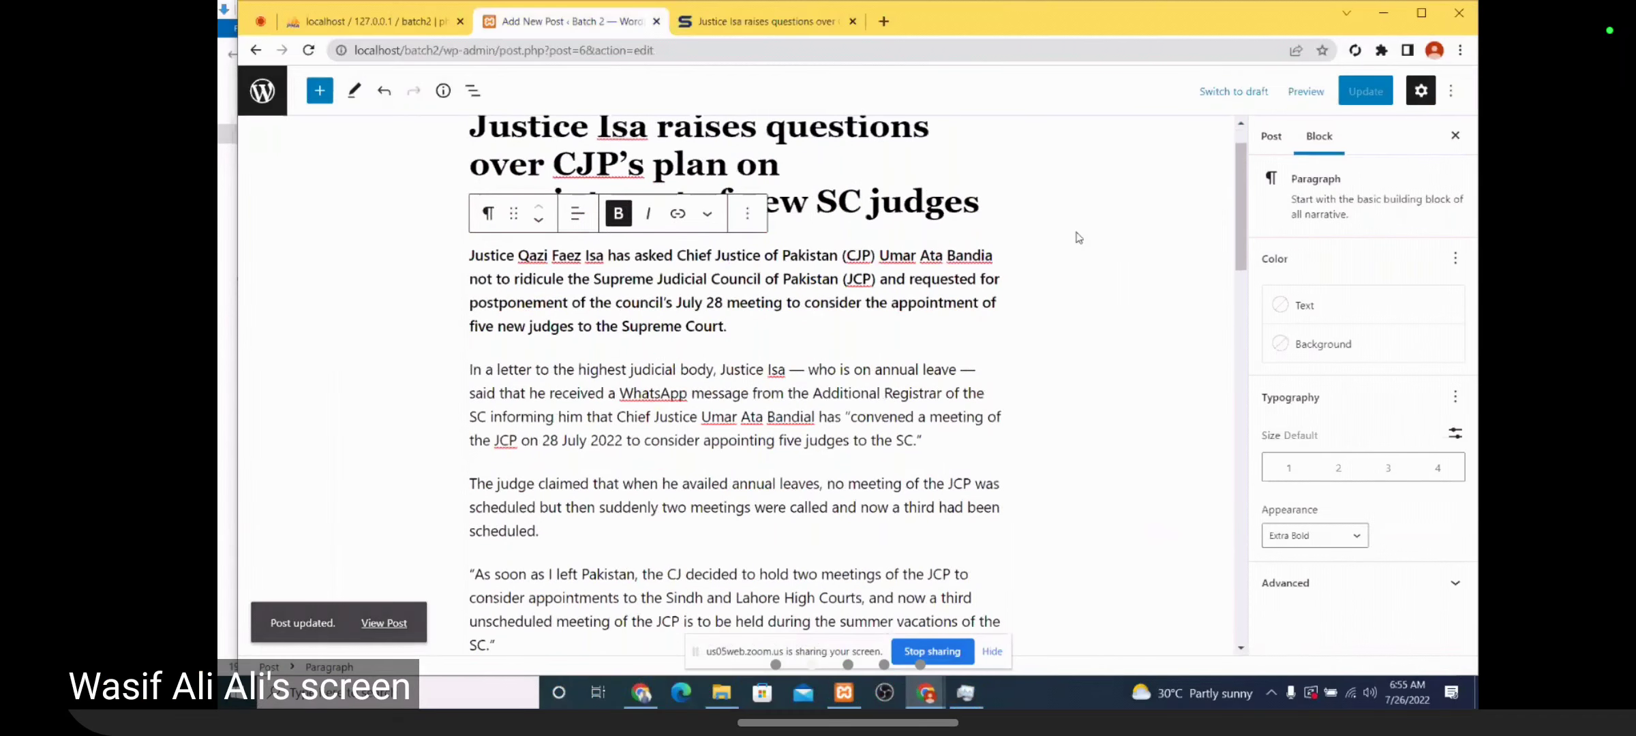
scroll(1079, 237, "down", 5)
scroll(999, 285, "down", 10)
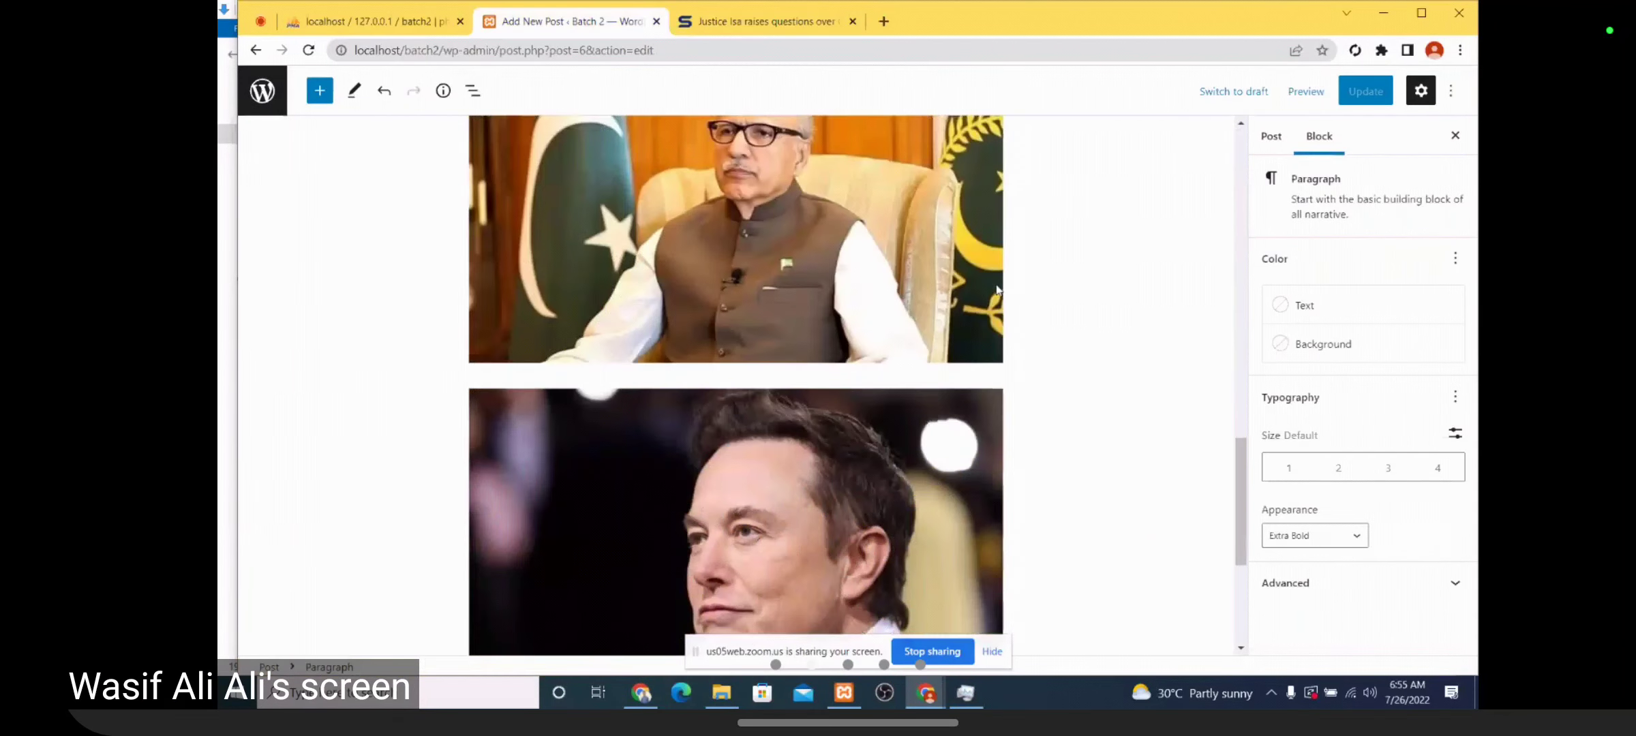
left_click(813, 262)
scroll(812, 263, "down", 3)
scroll(813, 263, "up", 4)
scroll(1092, 288, "down", 3)
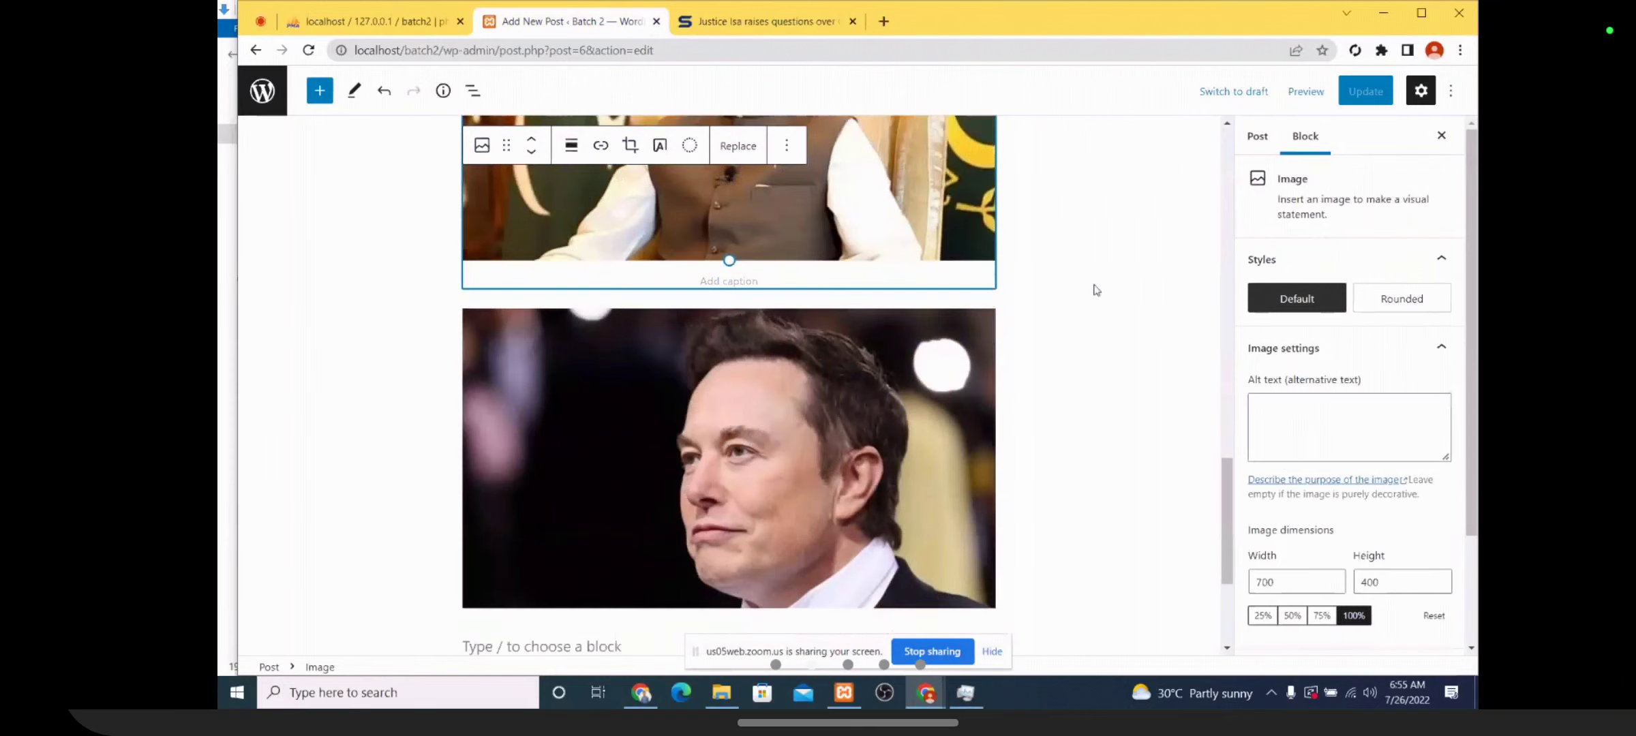
Check where a caption can be entered below the first added picture by selecting and deselecting its Image block
left_click(1092, 287)
scroll(1092, 287, "up", 3)
scroll(1093, 286, "up", 1)
scroll(1093, 286, "down", 4)
left_click(872, 262)
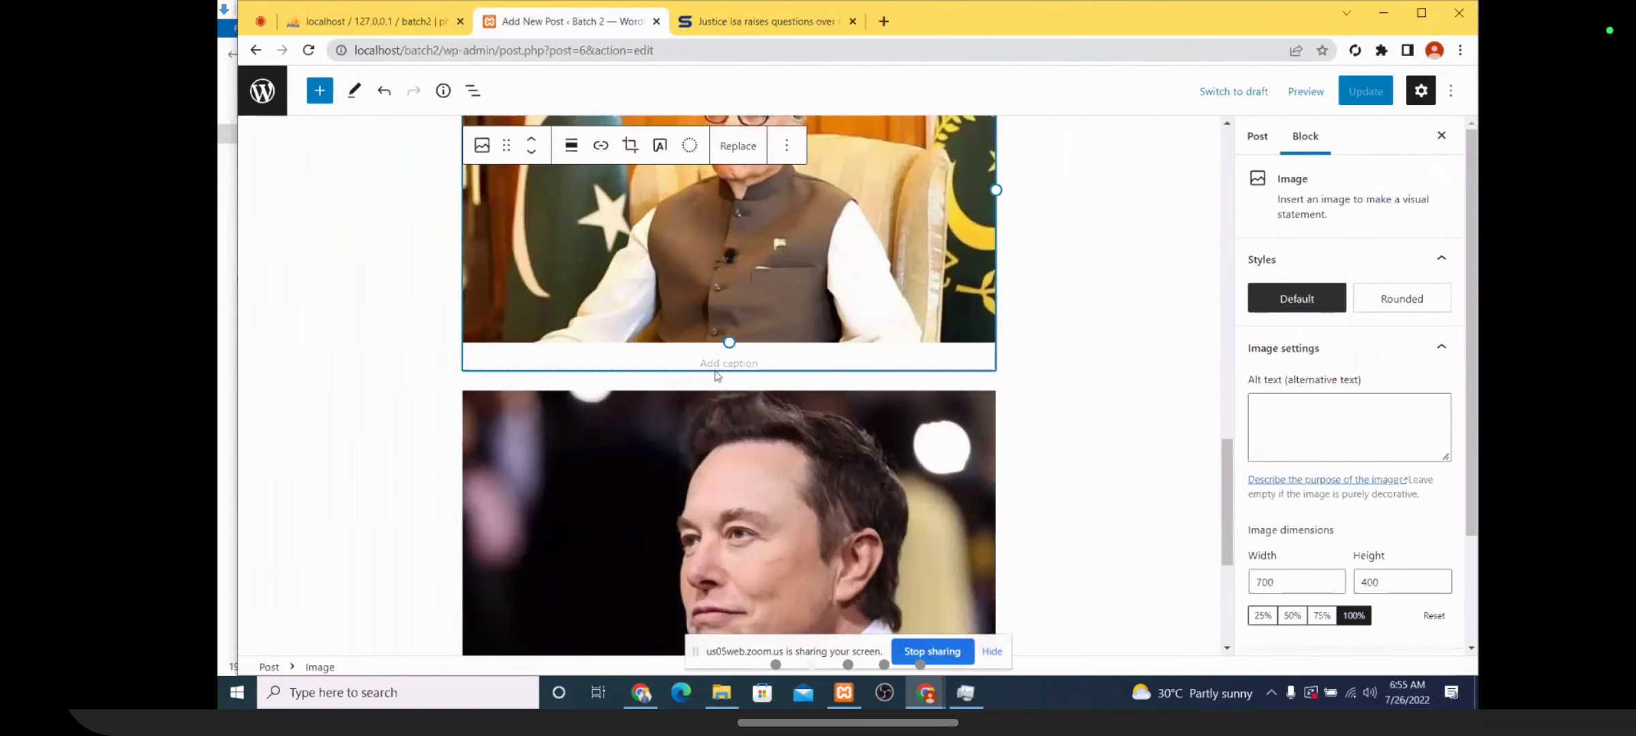
left_click(736, 363)
left_click(1116, 285)
left_click(820, 283)
left_click(732, 364)
left_click(1078, 293)
scroll(919, 307, "down", 1)
scroll(920, 307, "up", 1)
scroll(906, 305, "down", 4)
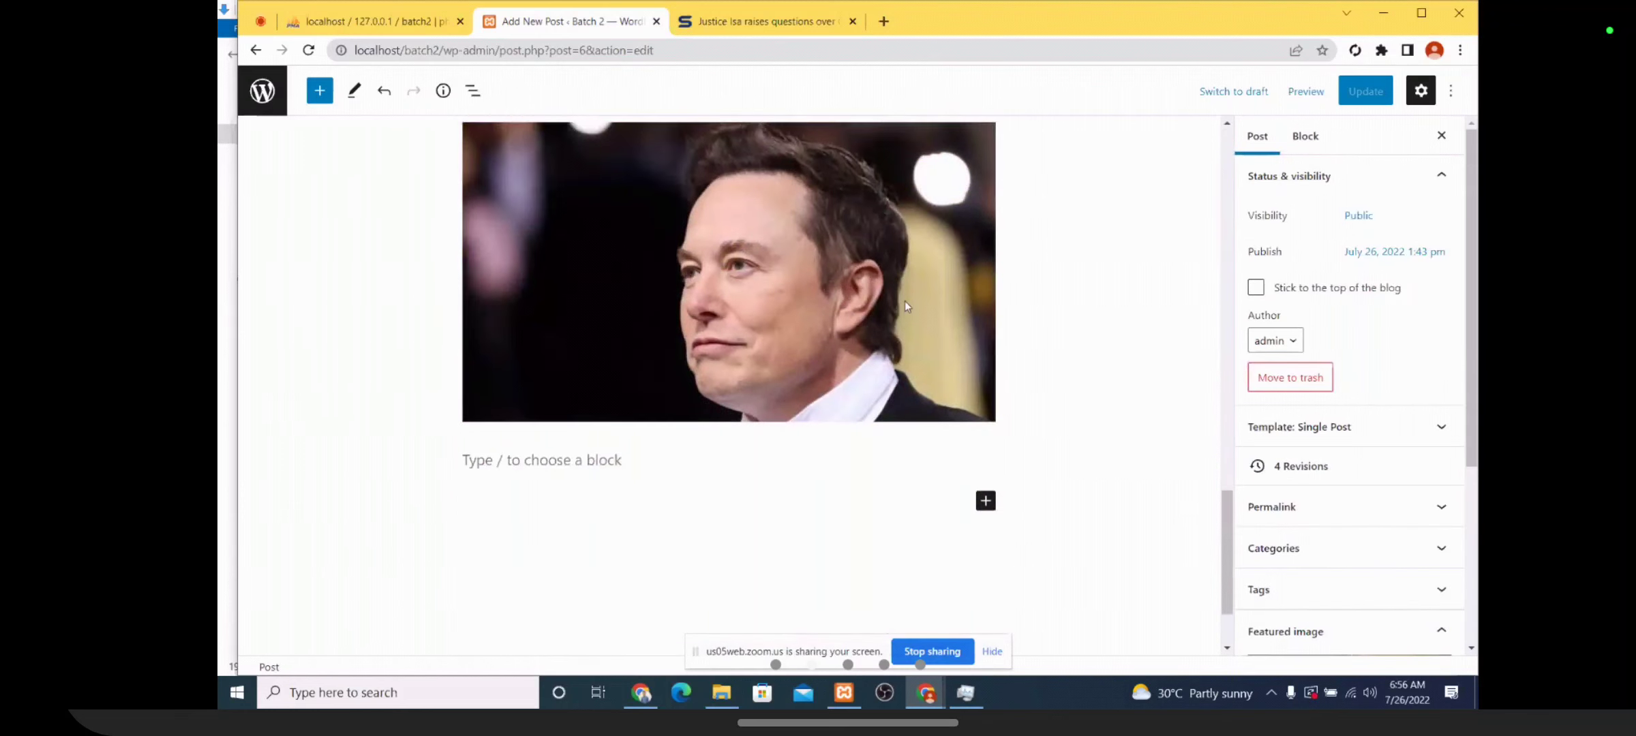
scroll(904, 301, "up", 3)
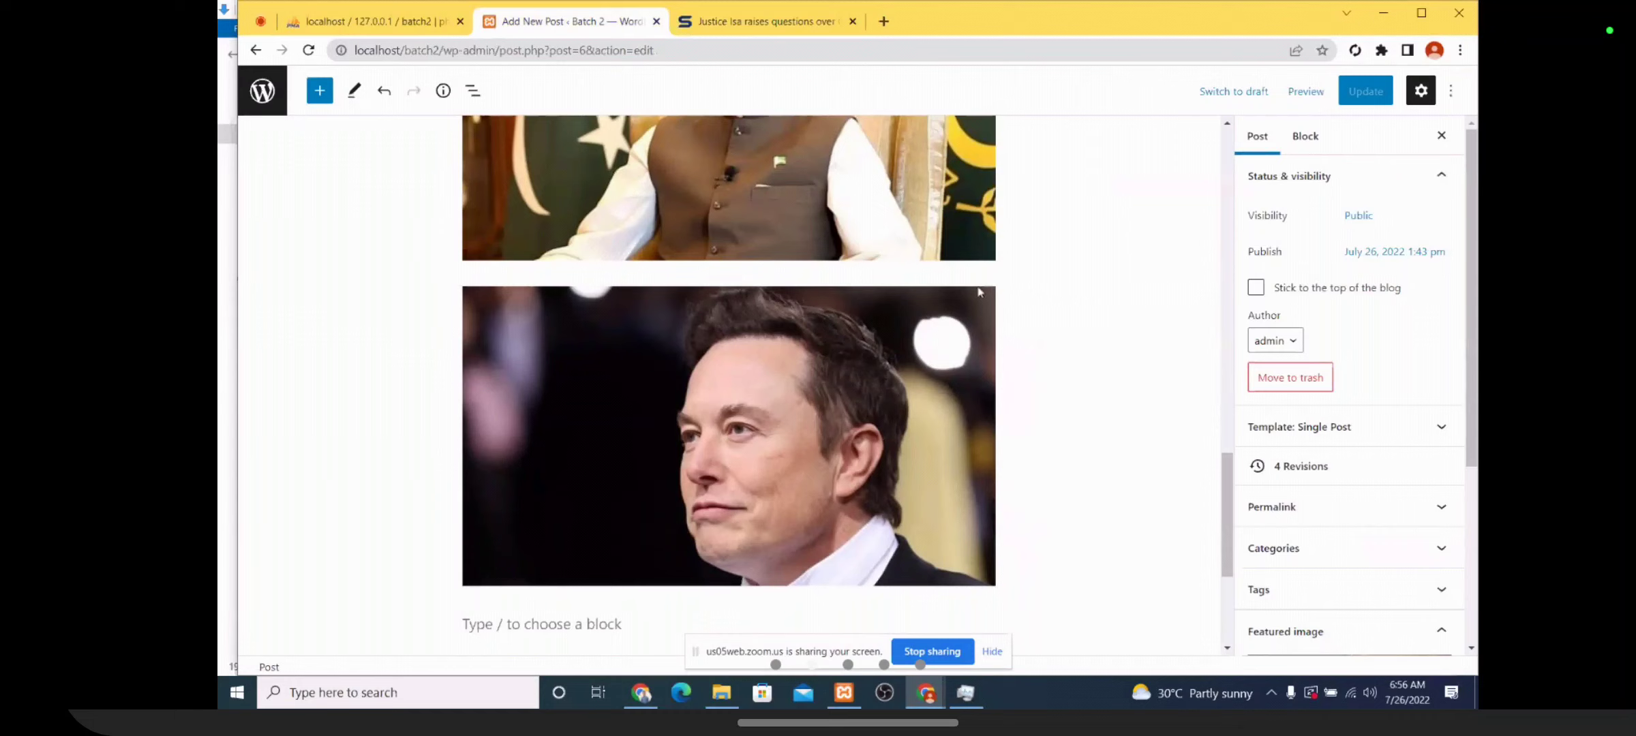
scroll(979, 292, "up", 2)
scroll(1082, 290, "down", 3)
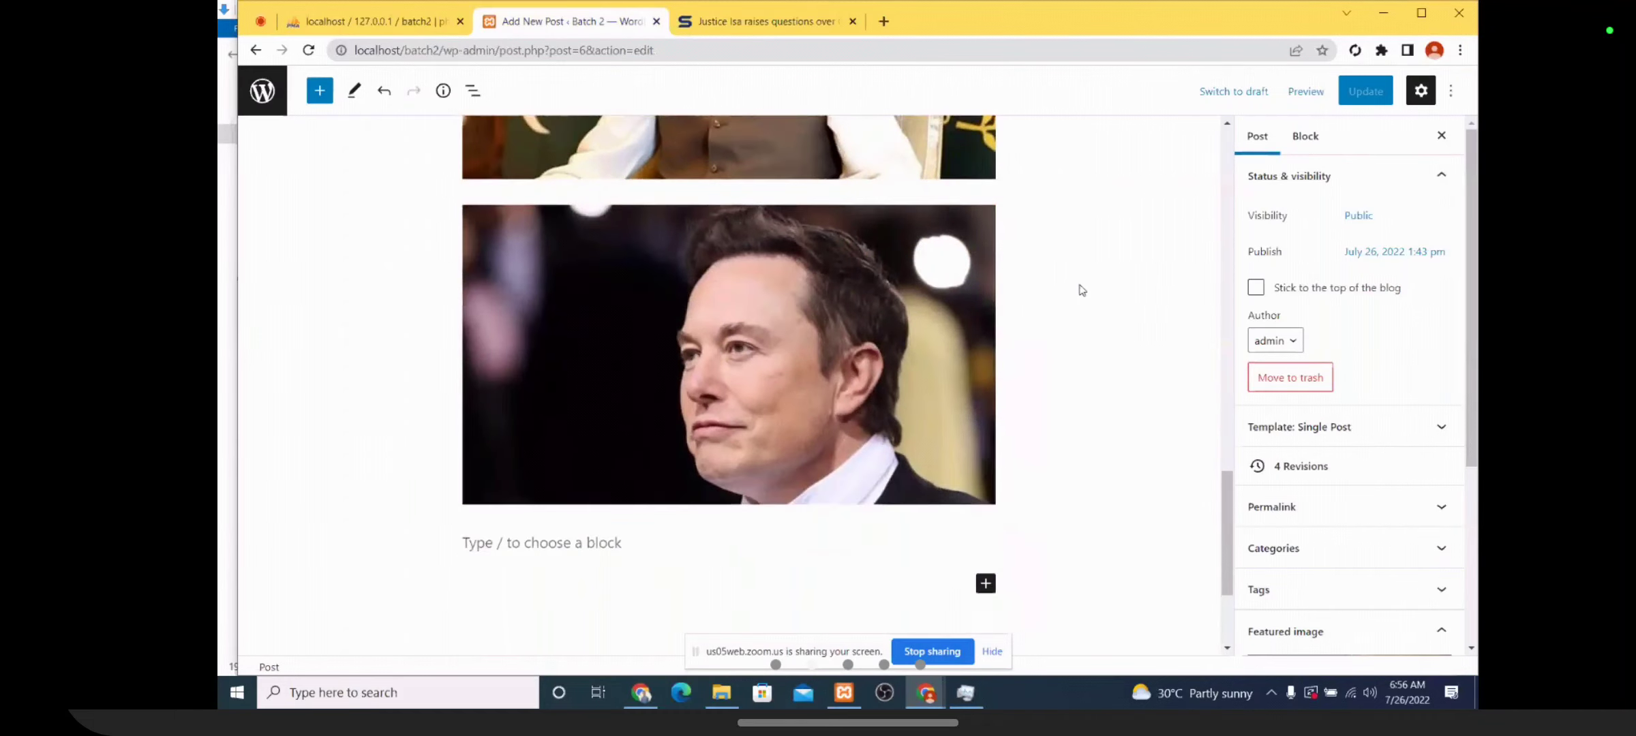
scroll(1079, 290, "up", 10)
scroll(1079, 290, "up", 4)
scroll(1079, 290, "down", 9)
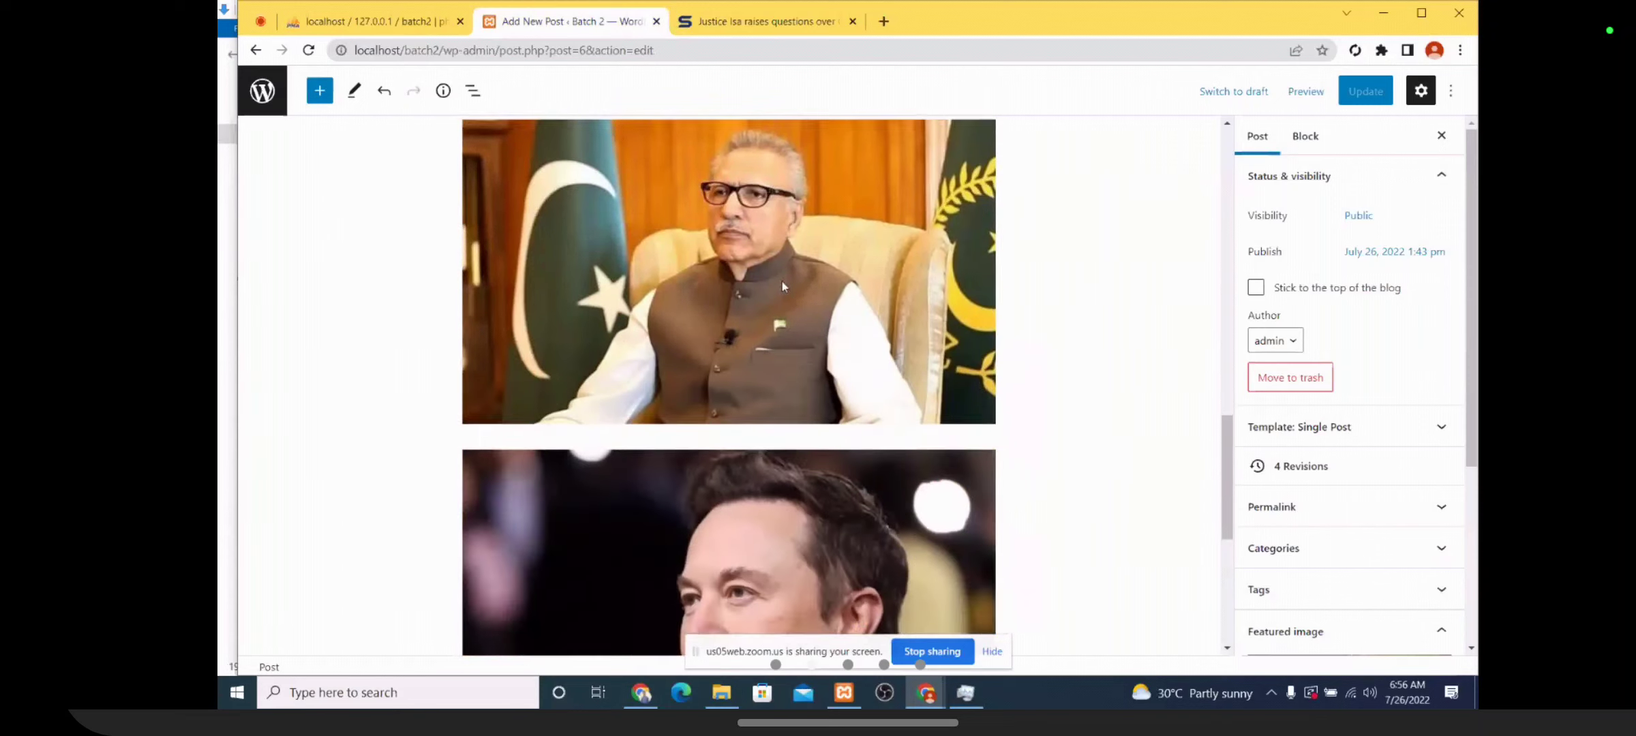
scroll(782, 281, "down", 3)
scroll(731, 220, "up", 4)
scroll(731, 219, "down", 3)
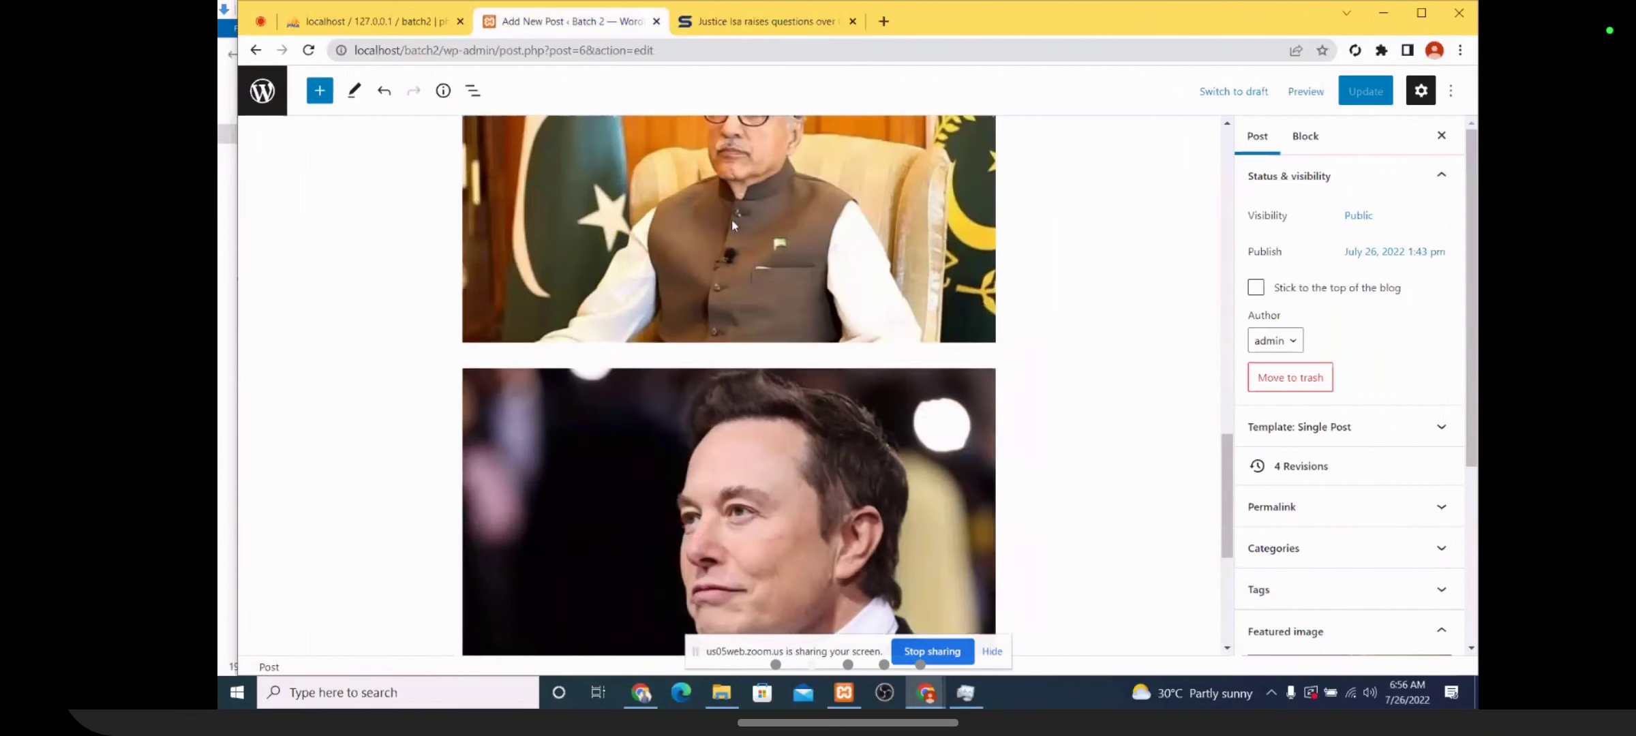
scroll(732, 222, "down", 3)
Open the block inserter, look through the source news article on Samaa, and return to the post editor
left_click(322, 90)
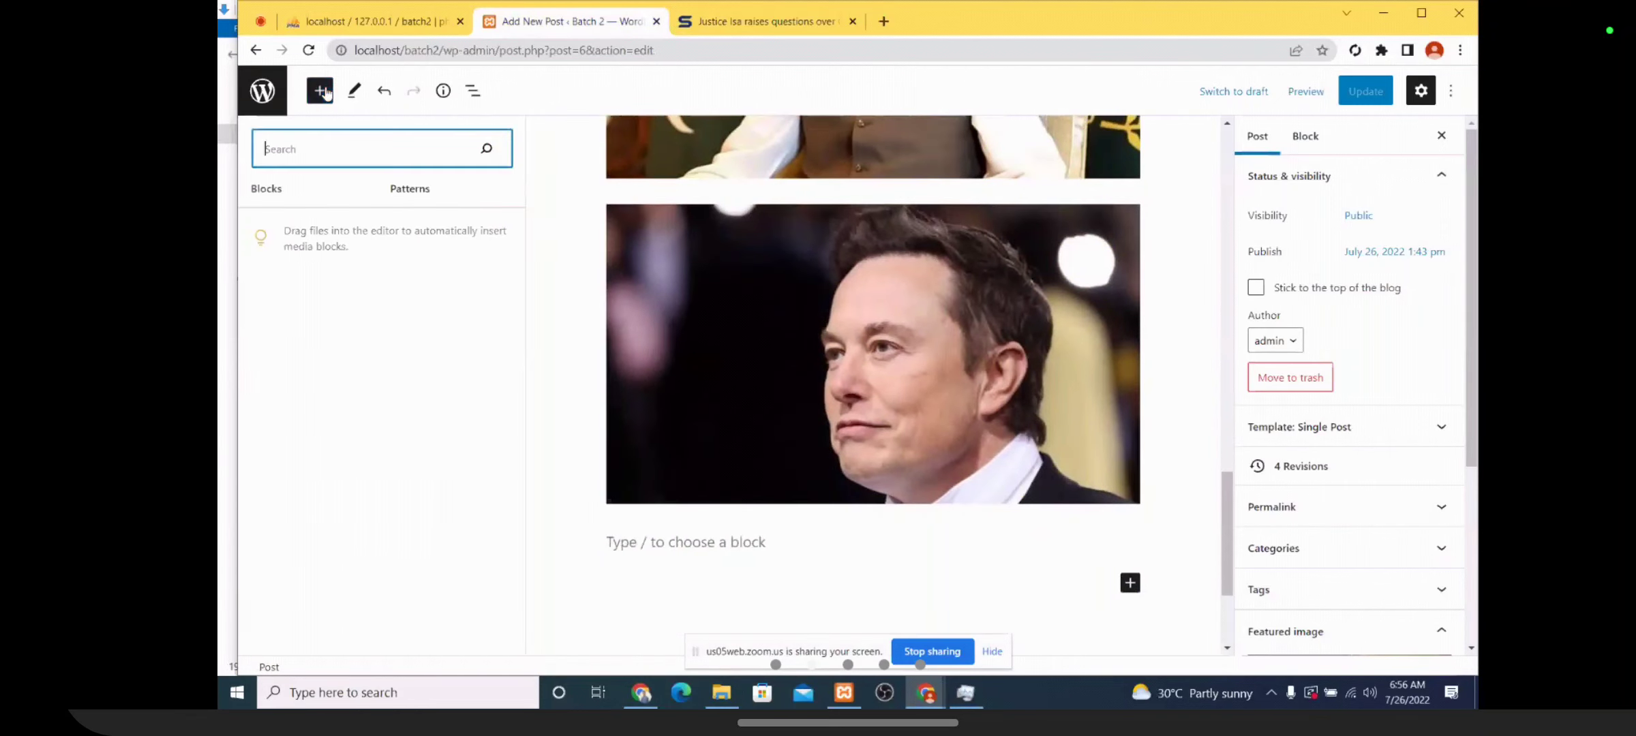
left_click(734, 28)
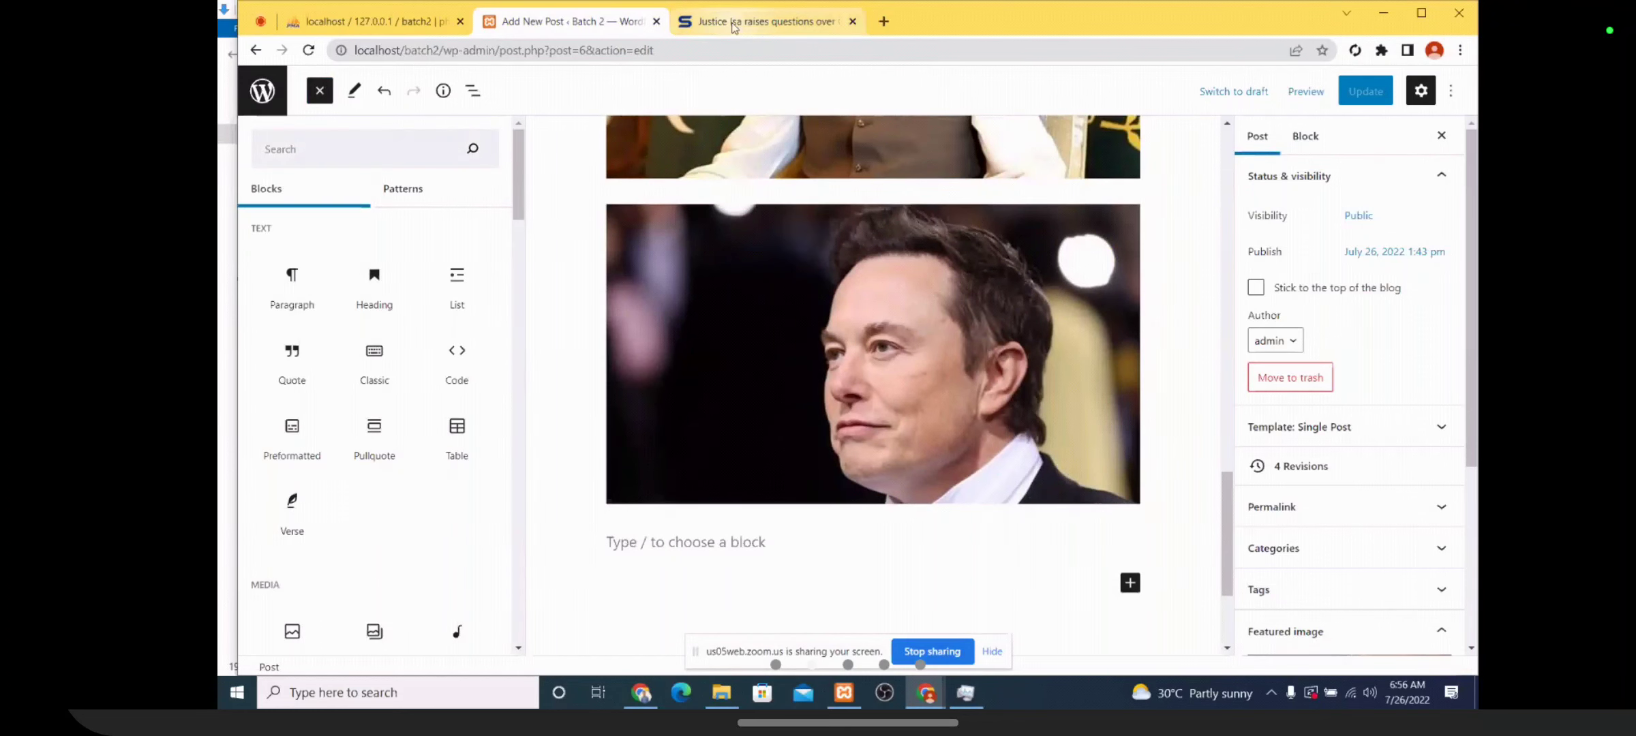
left_click(734, 28)
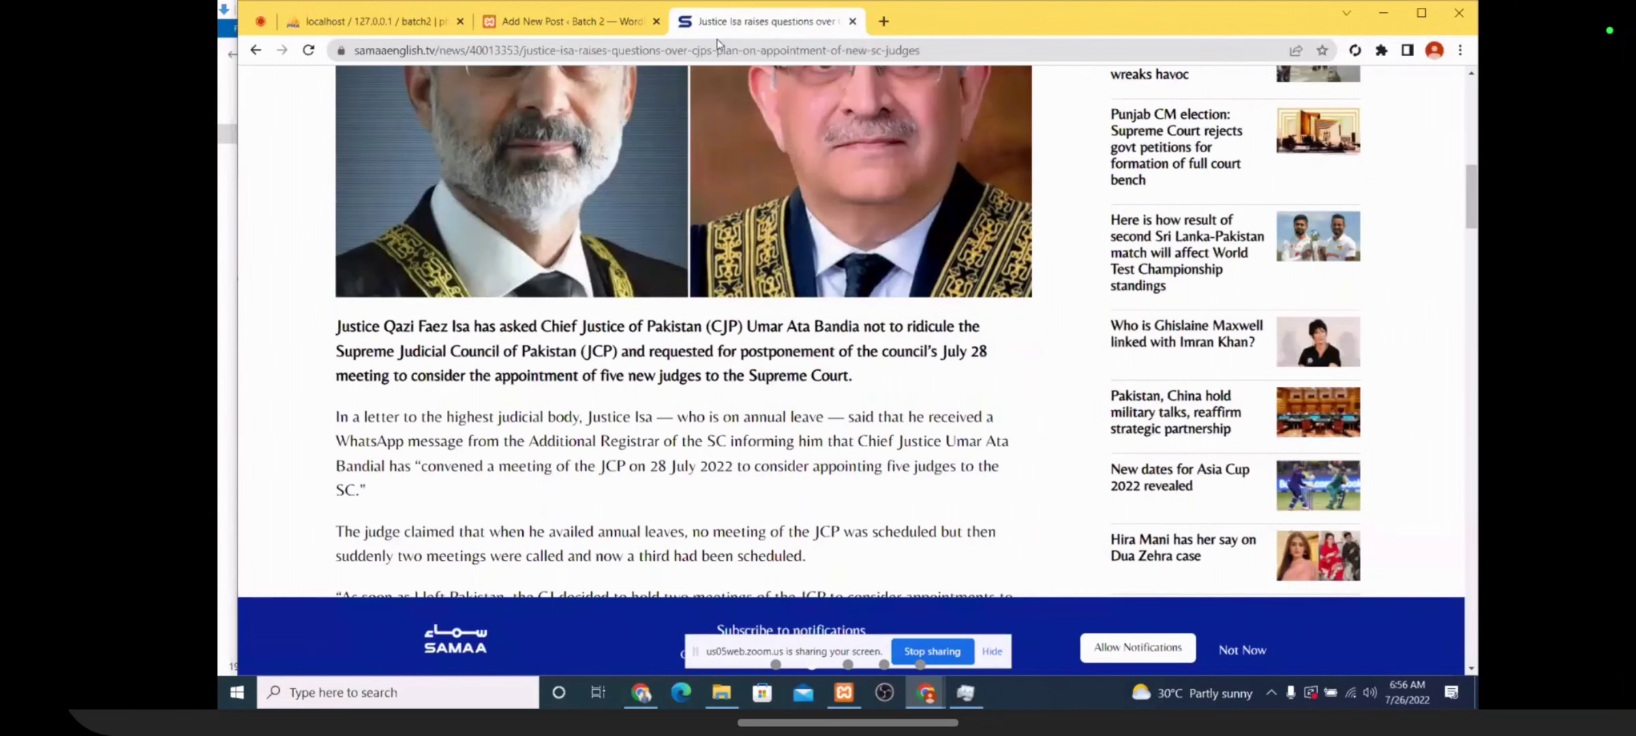
scroll(689, 150, "down", 15)
scroll(689, 151, "up", 8)
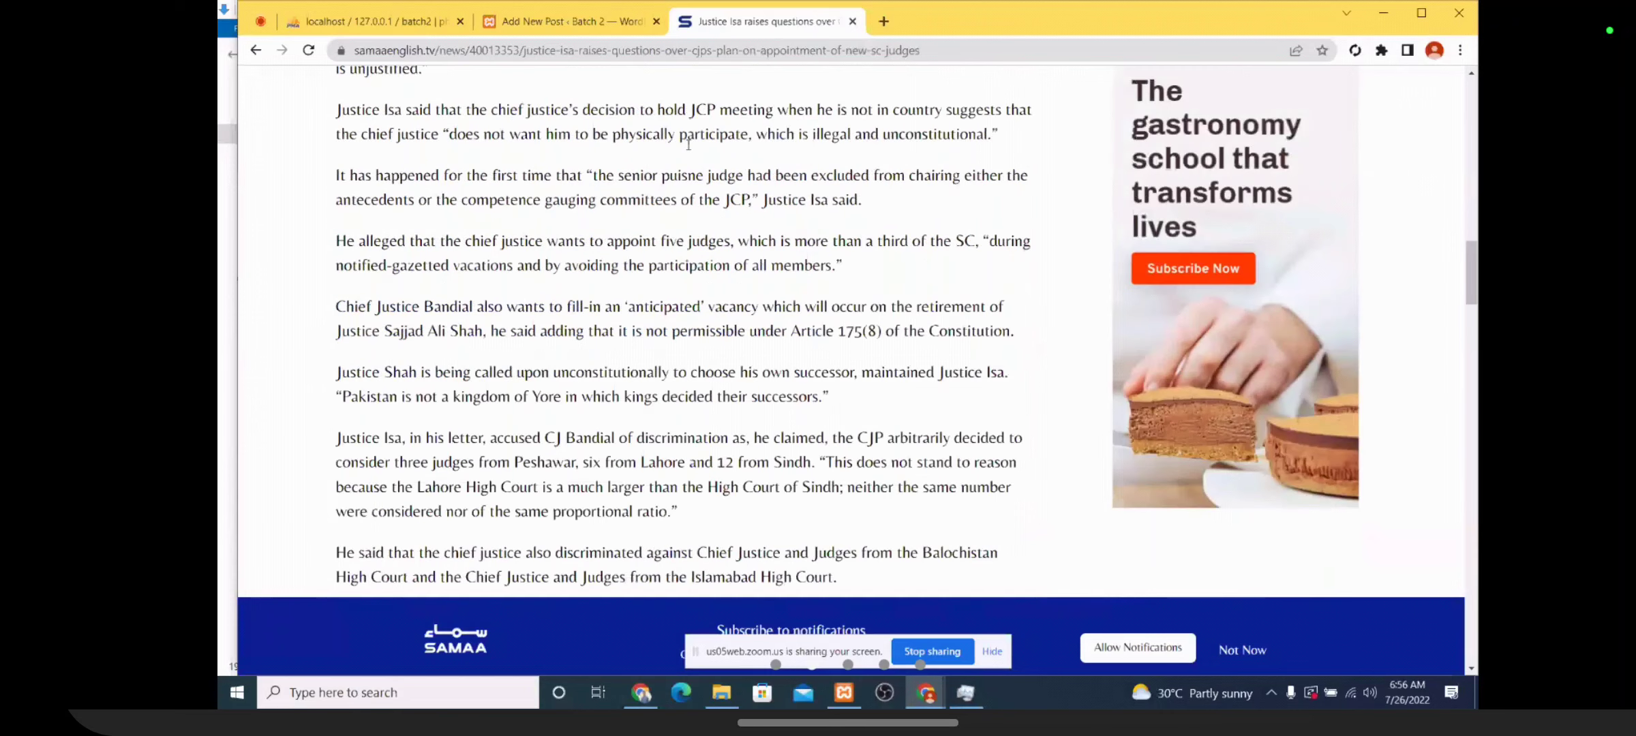
scroll(689, 145, "up", 5)
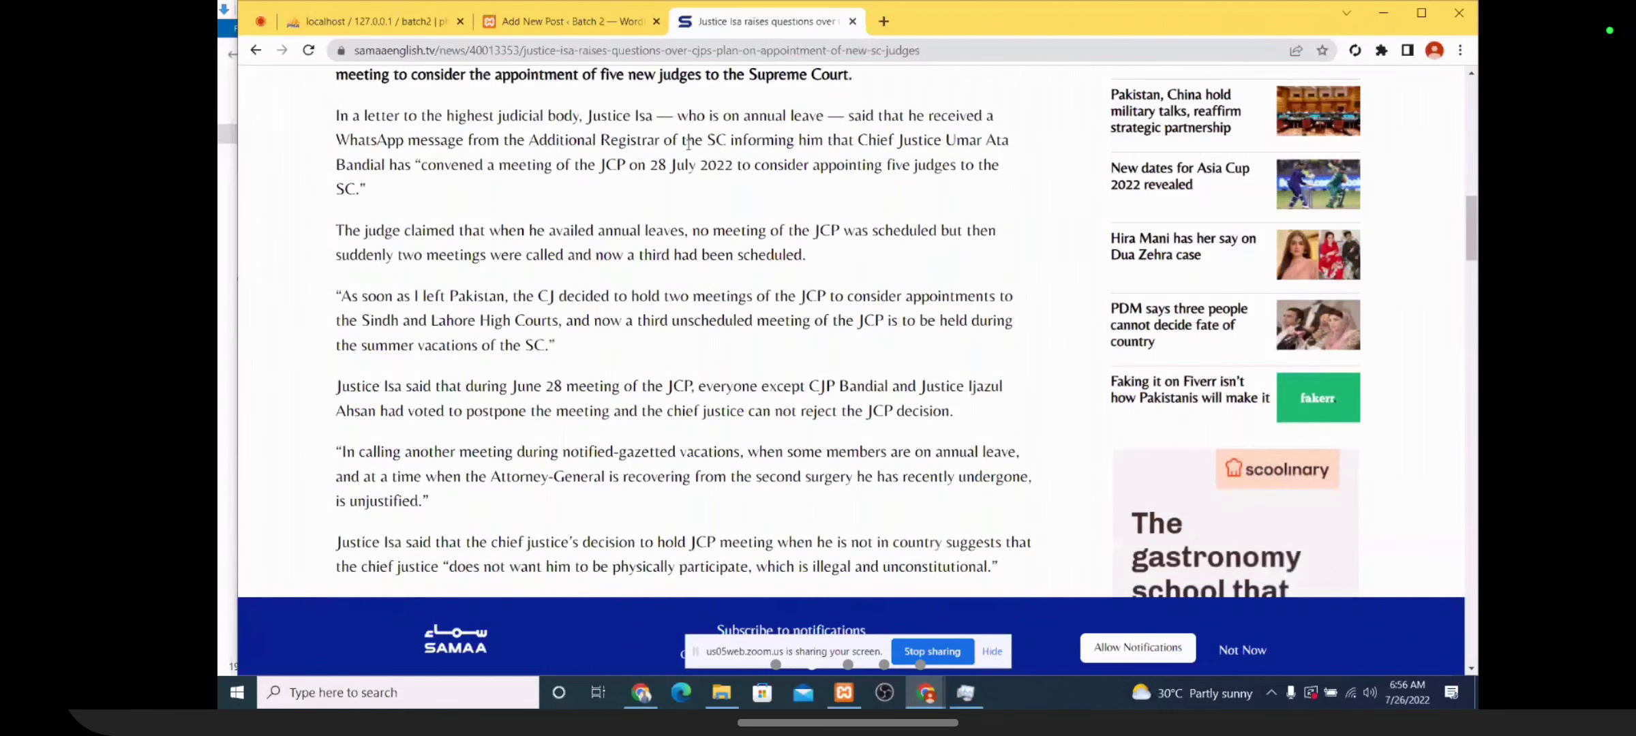
scroll(689, 144, "up", 8)
key("ctrl+shift+Tab")
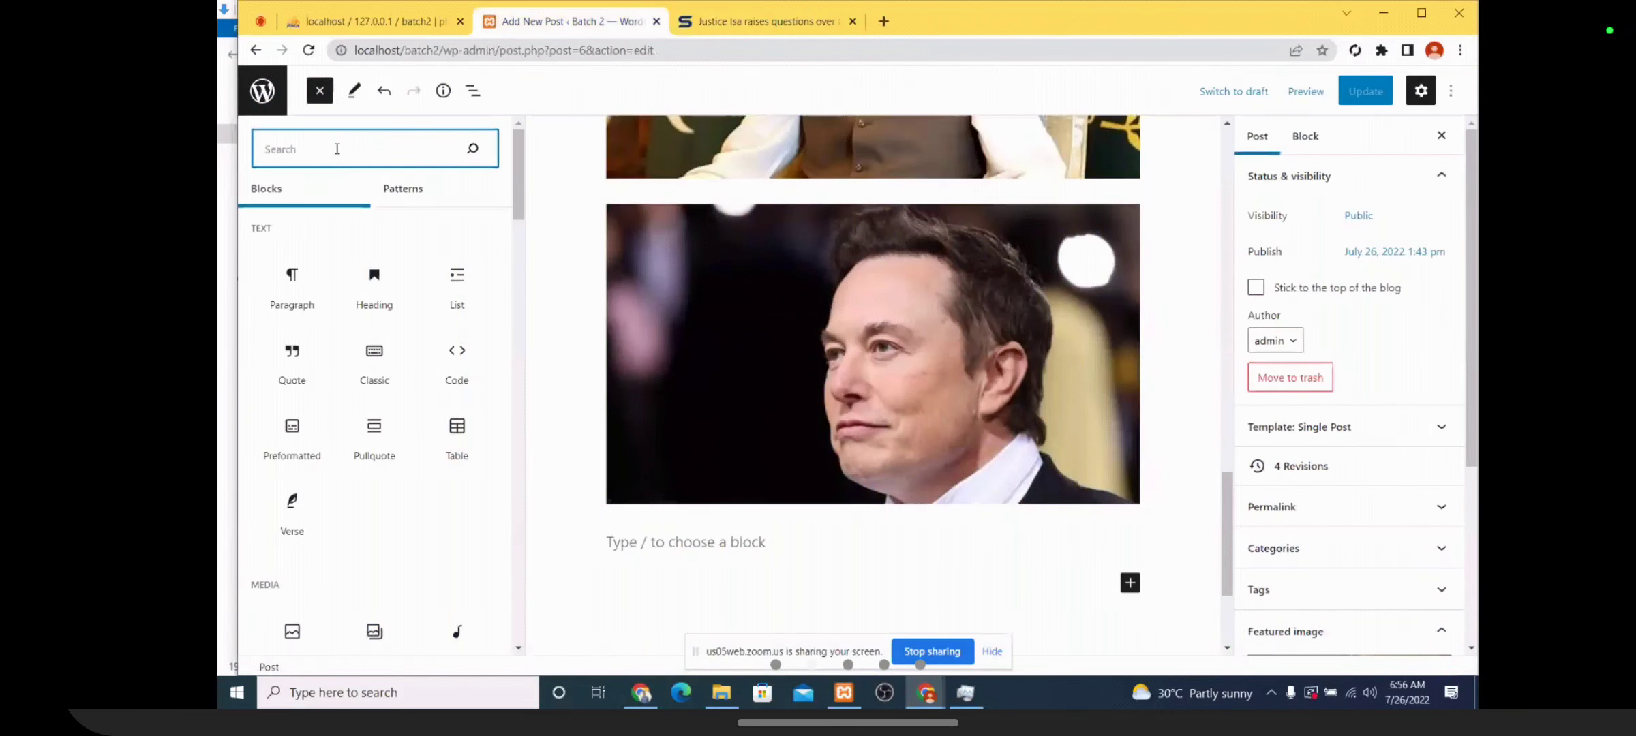
Search the blocks for "video" and insert a Video block below the last image in the post
type("video")
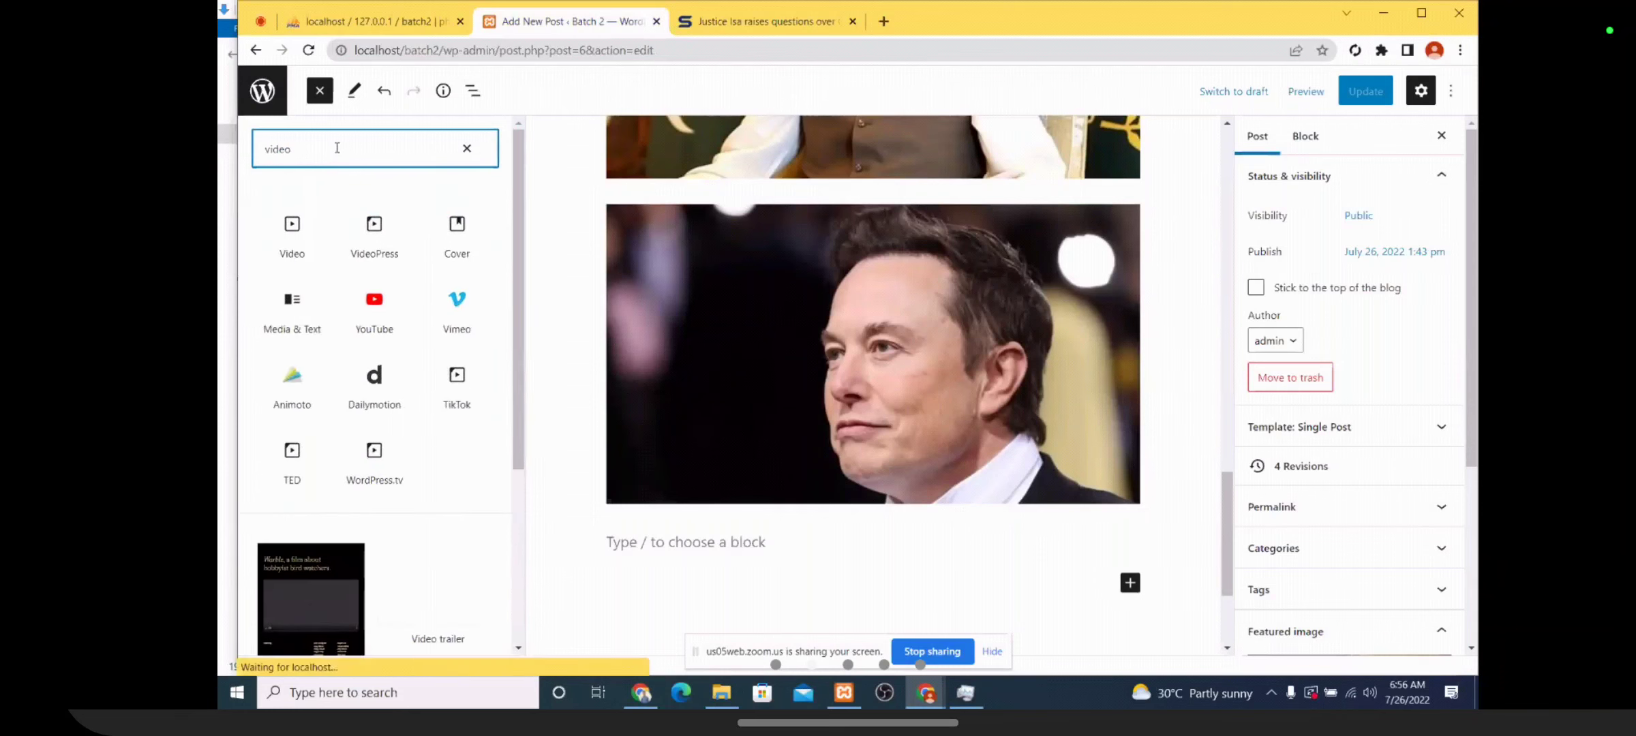
left_click_drag(292, 235, 838, 553)
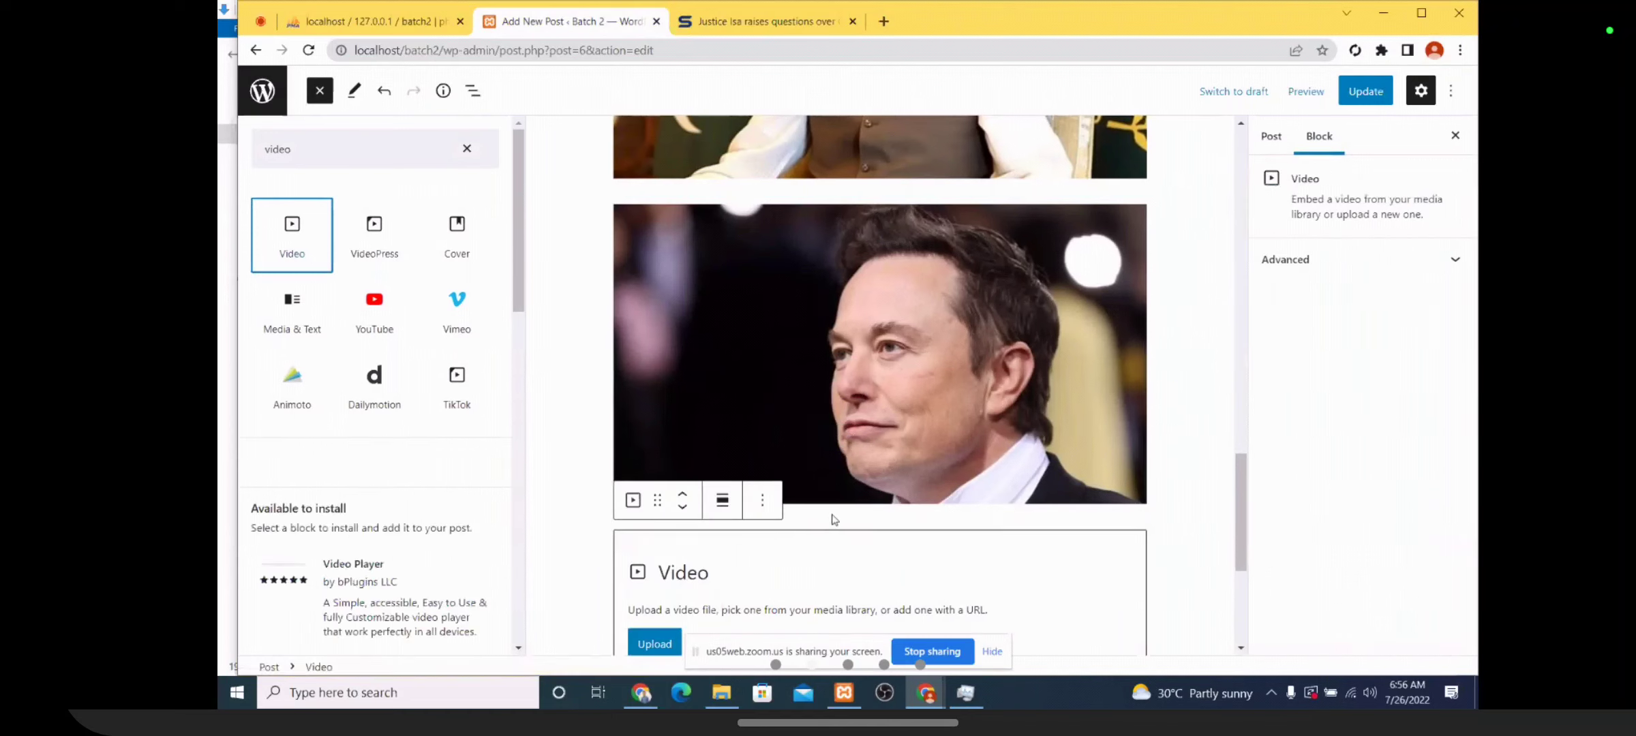
scroll(758, 345, "down", 3)
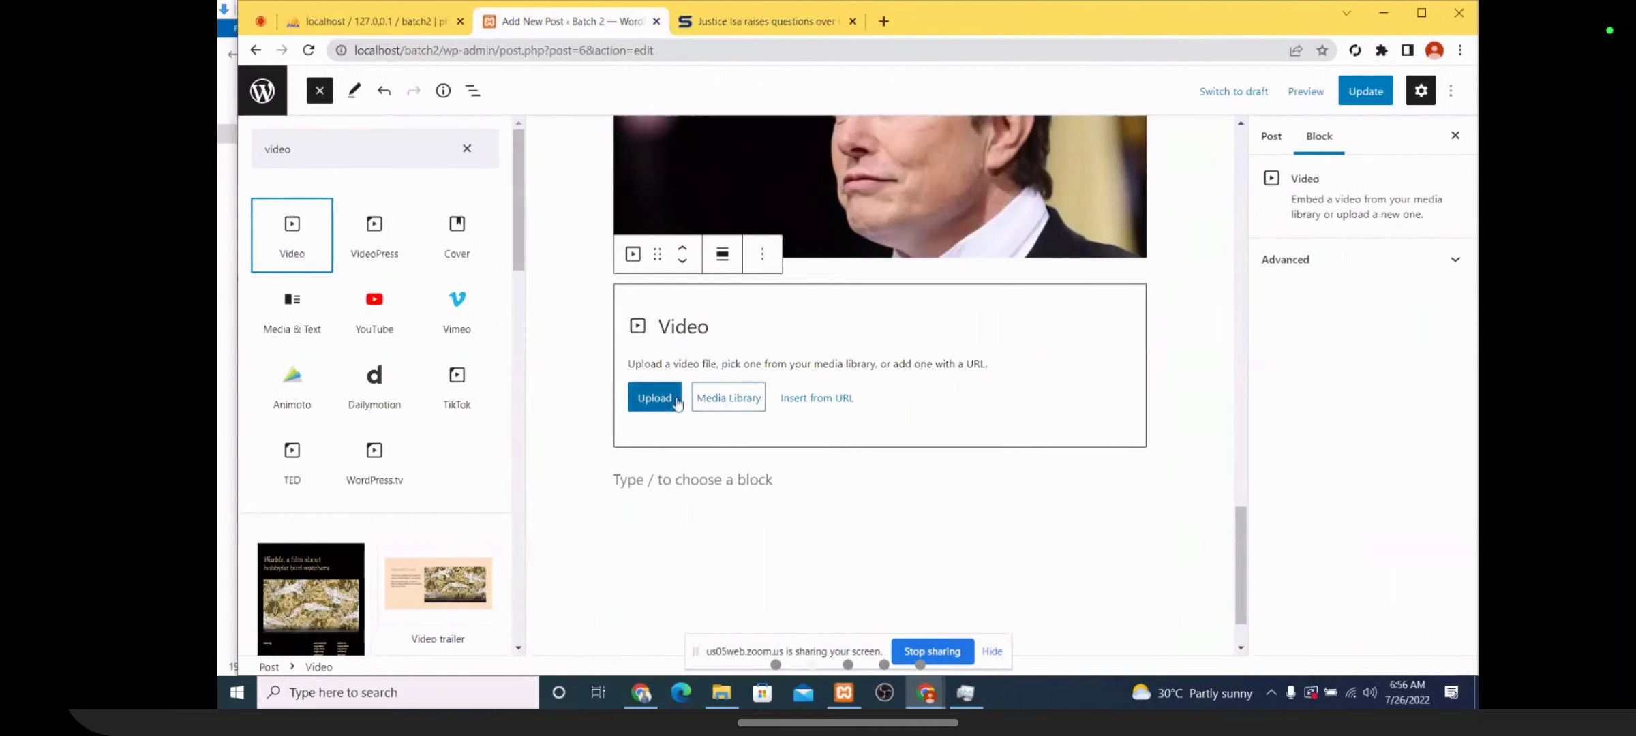
Check the Video block's media library and local upload dialog for available video files, closing both without selecting anything
left_click(729, 400)
left_click(607, 401)
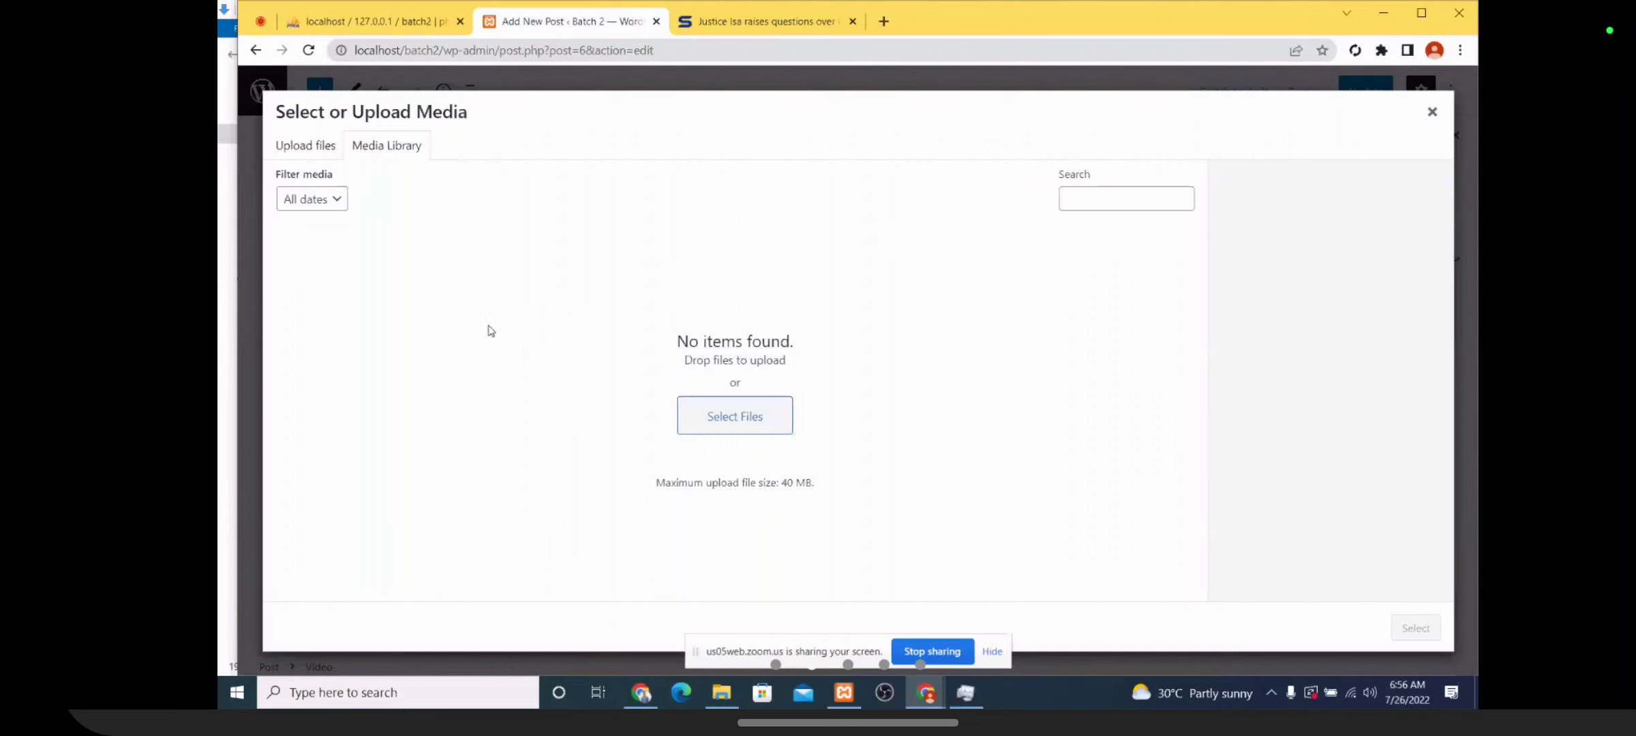
left_click(1421, 123)
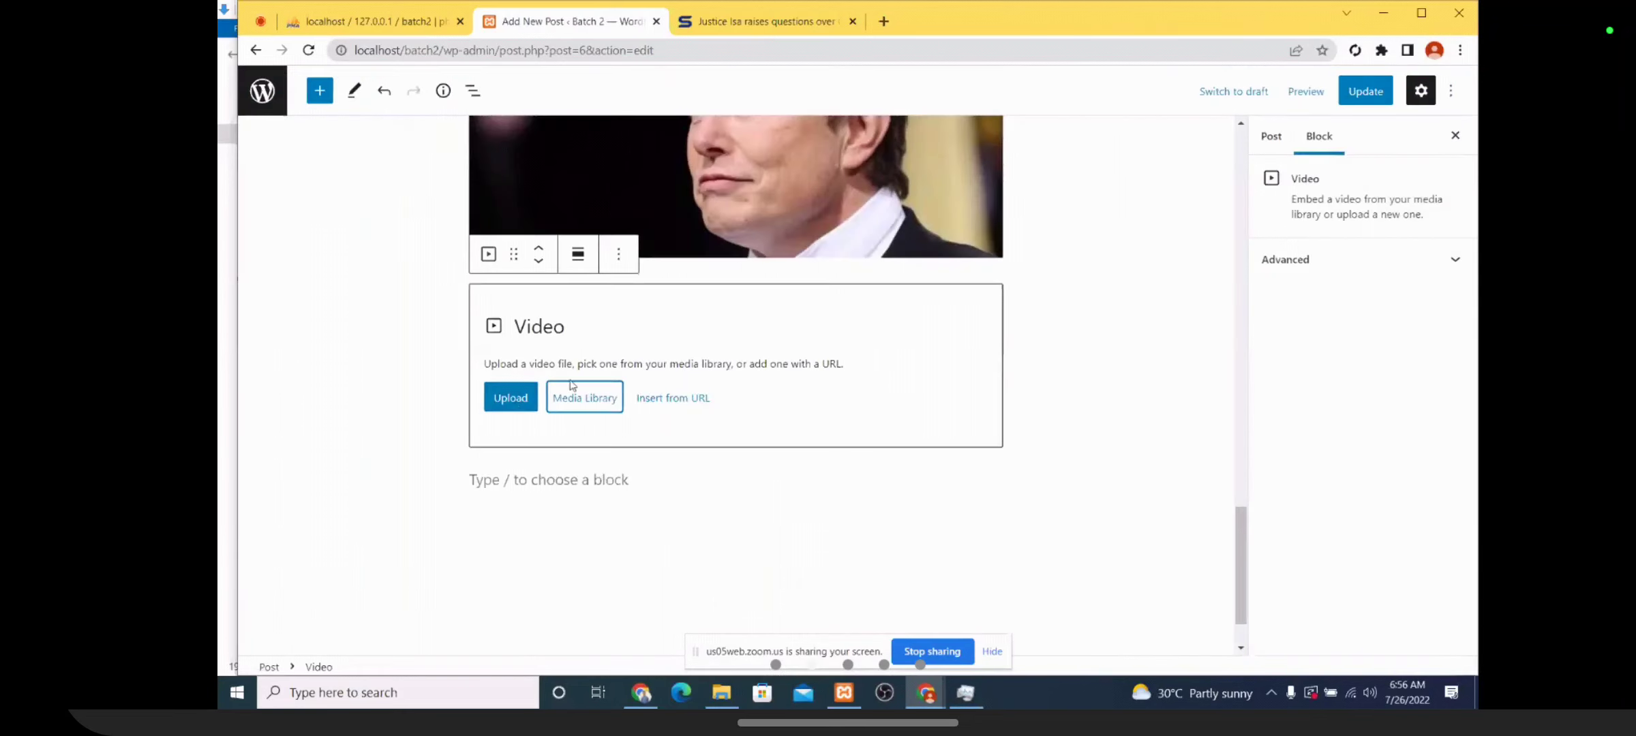
left_click(512, 401)
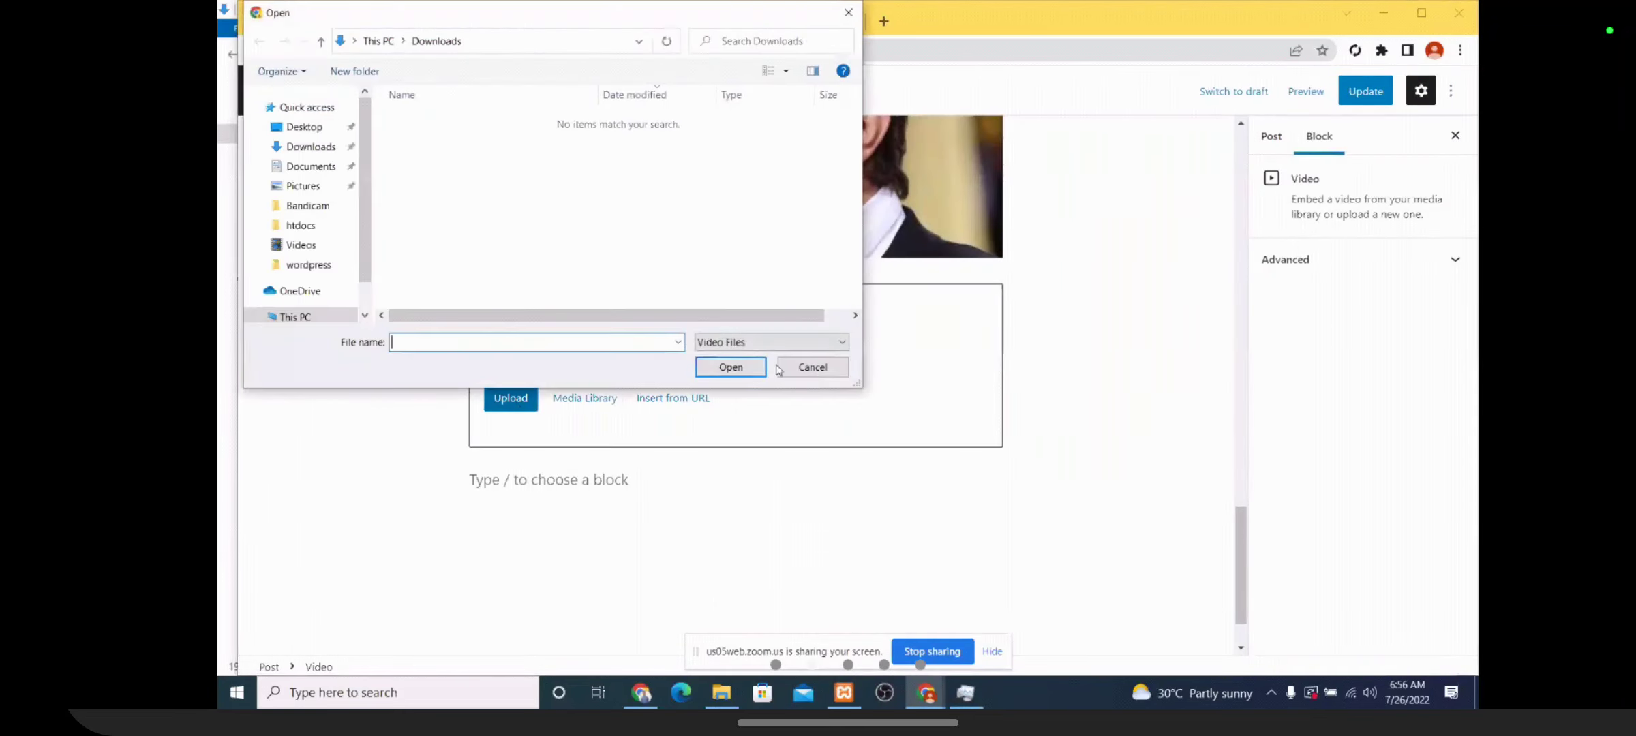
left_click(811, 368)
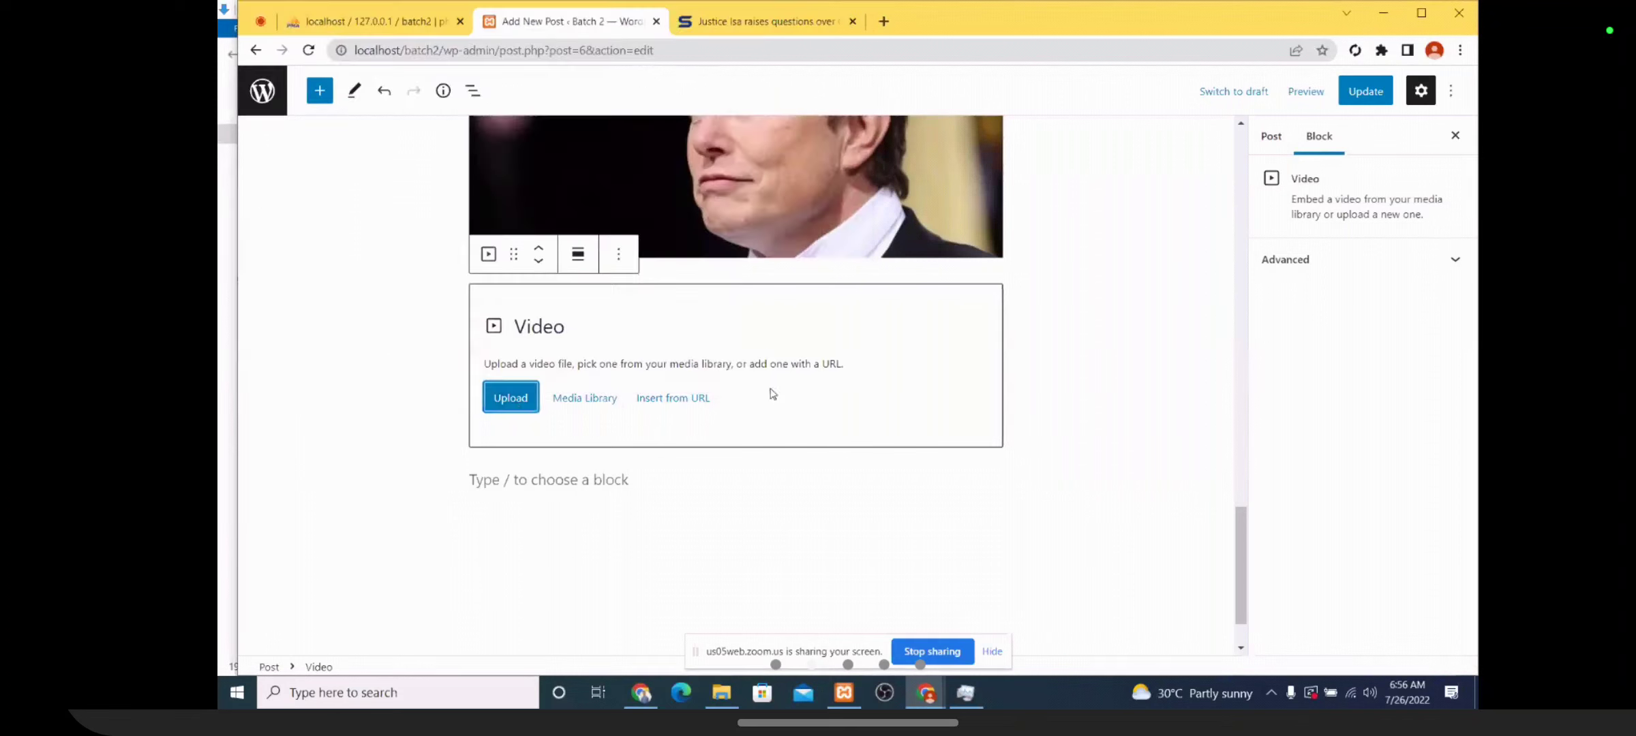
Choose to insert the block's video from a URL, and open YouTube in a new browser tab through a Google search
left_click(668, 402)
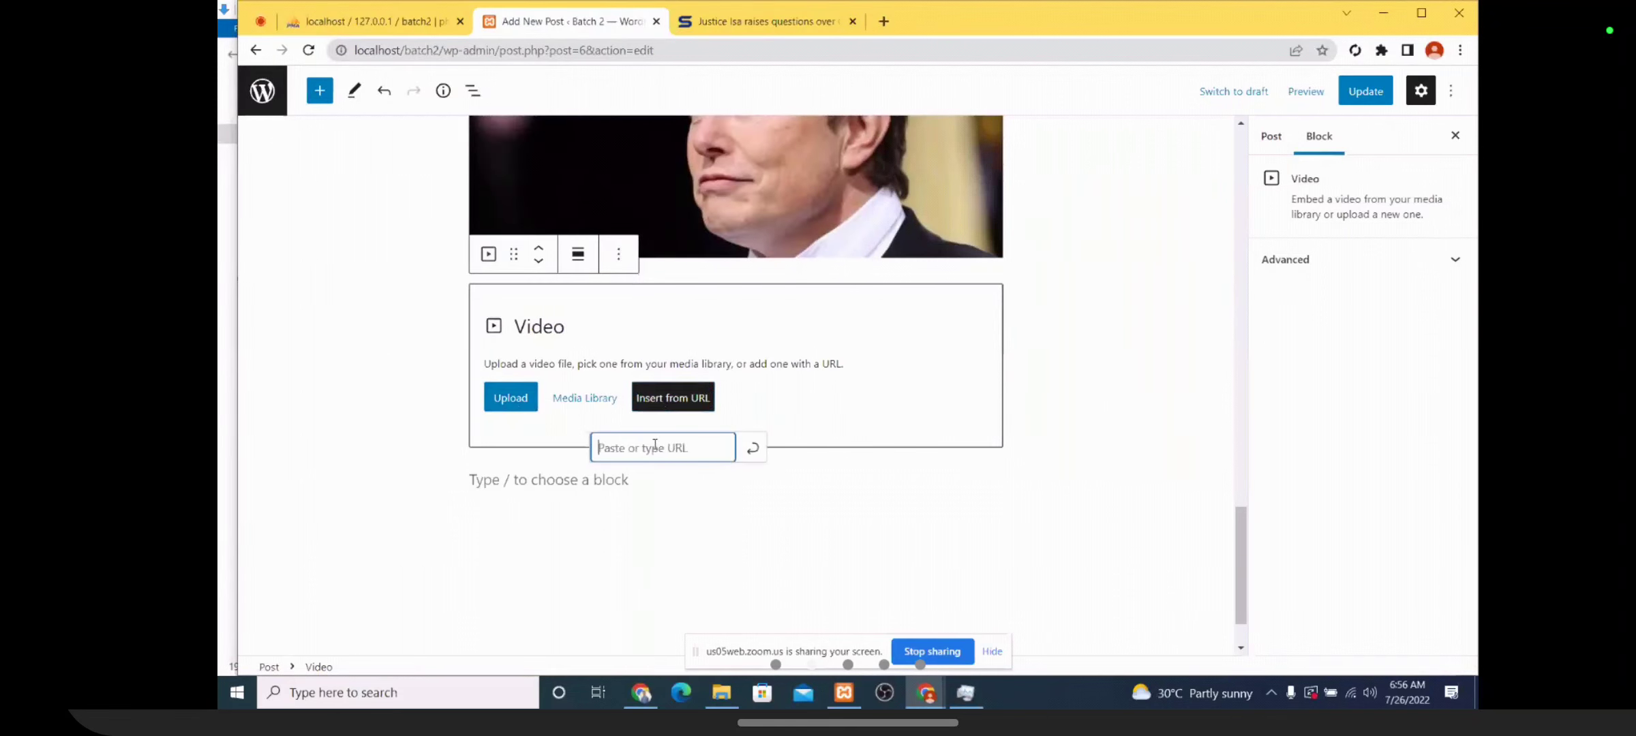
left_click(800, 21)
left_click(883, 21)
type("yo")
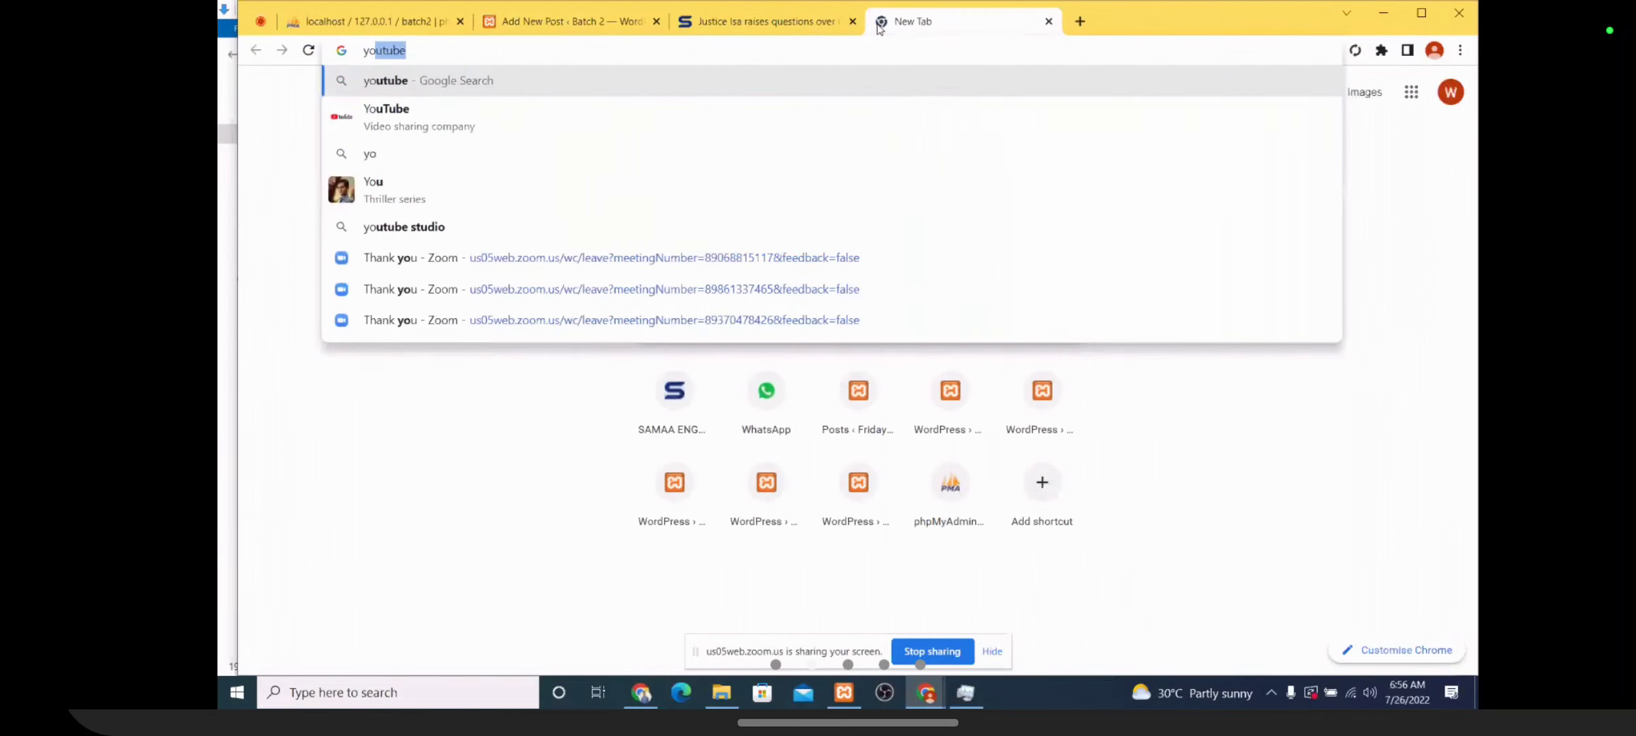
type("tube")
key("Down")
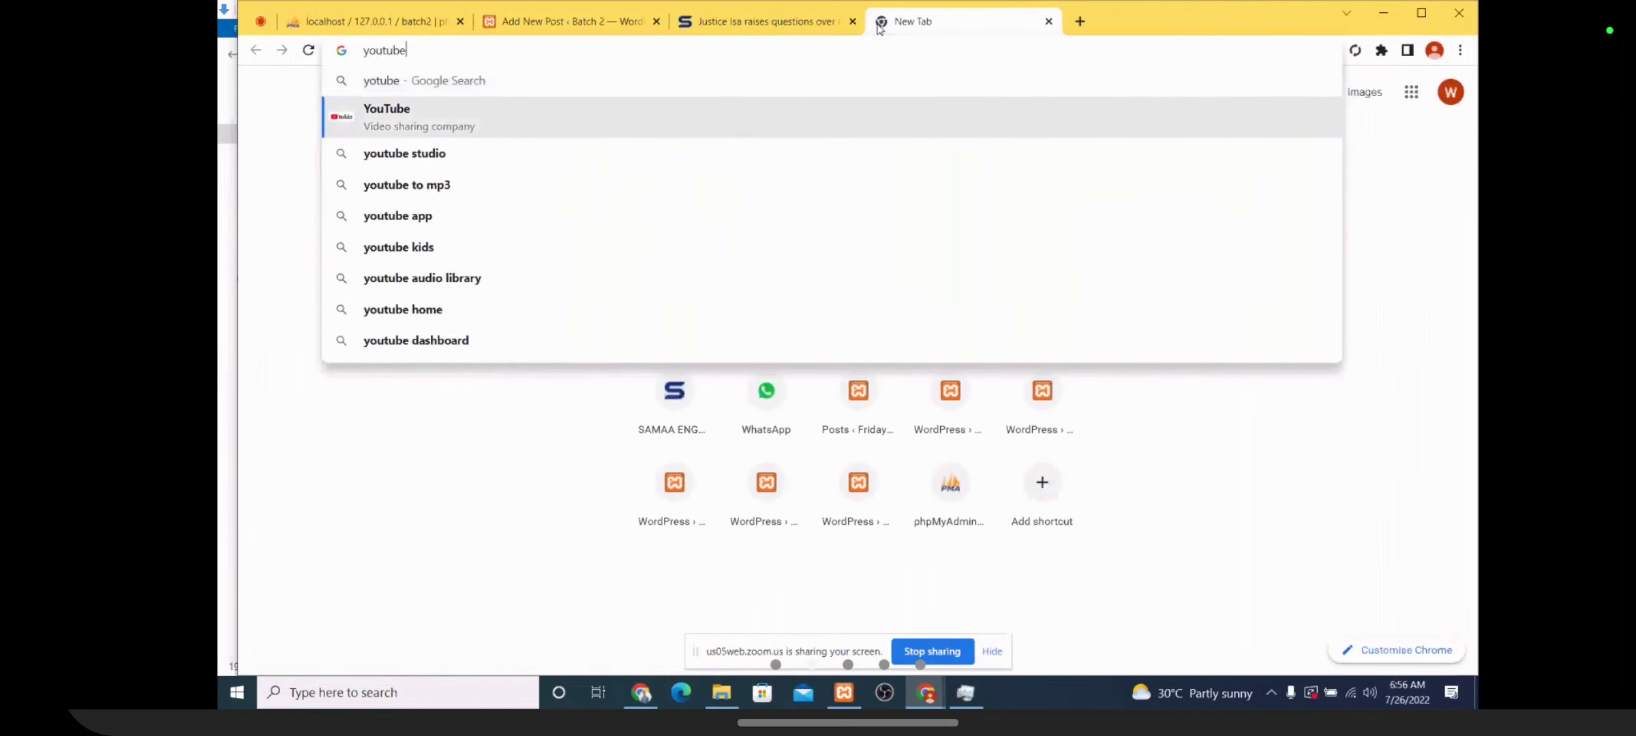
key("Return")
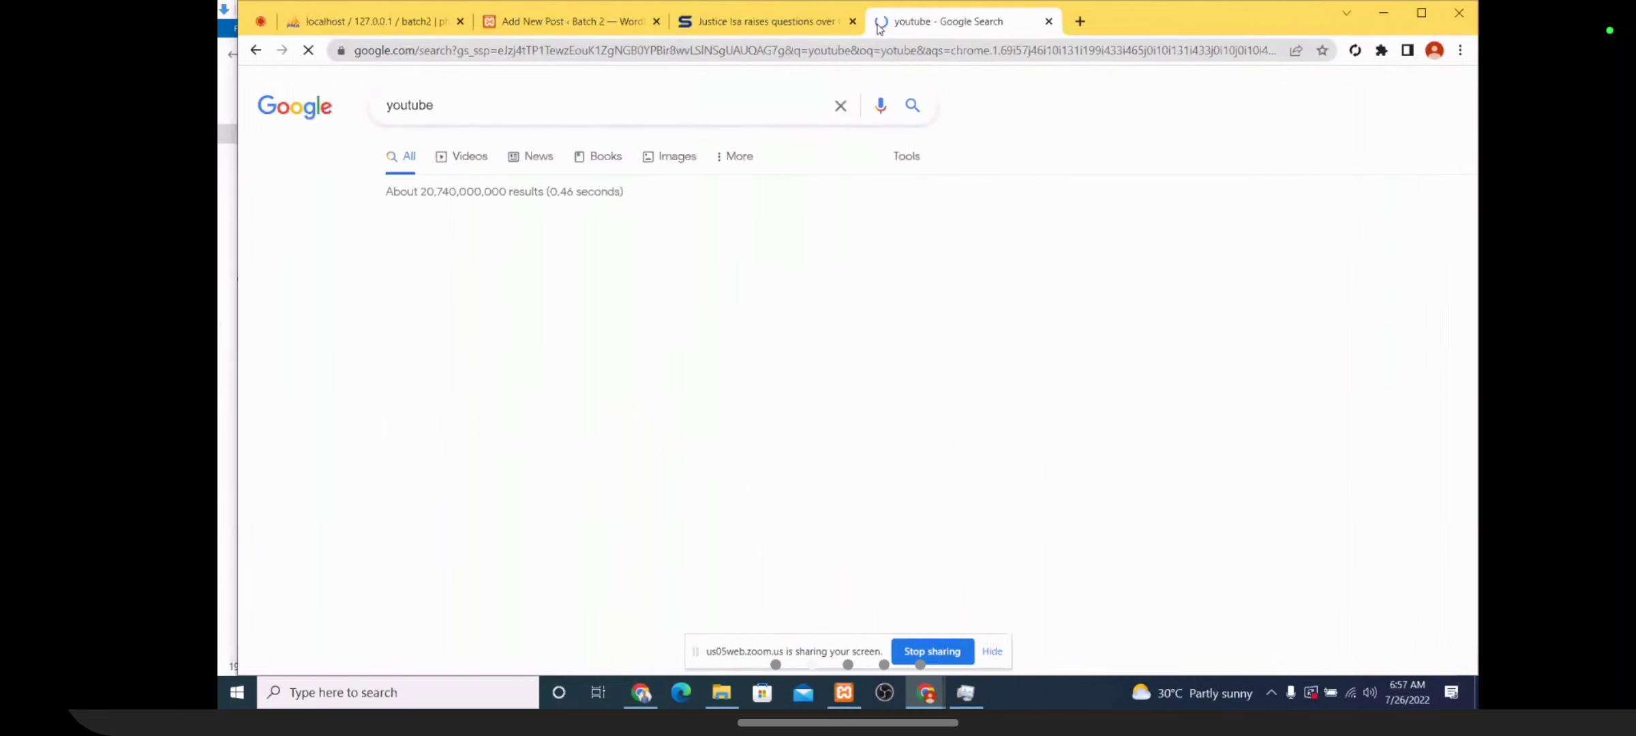
left_click(420, 250)
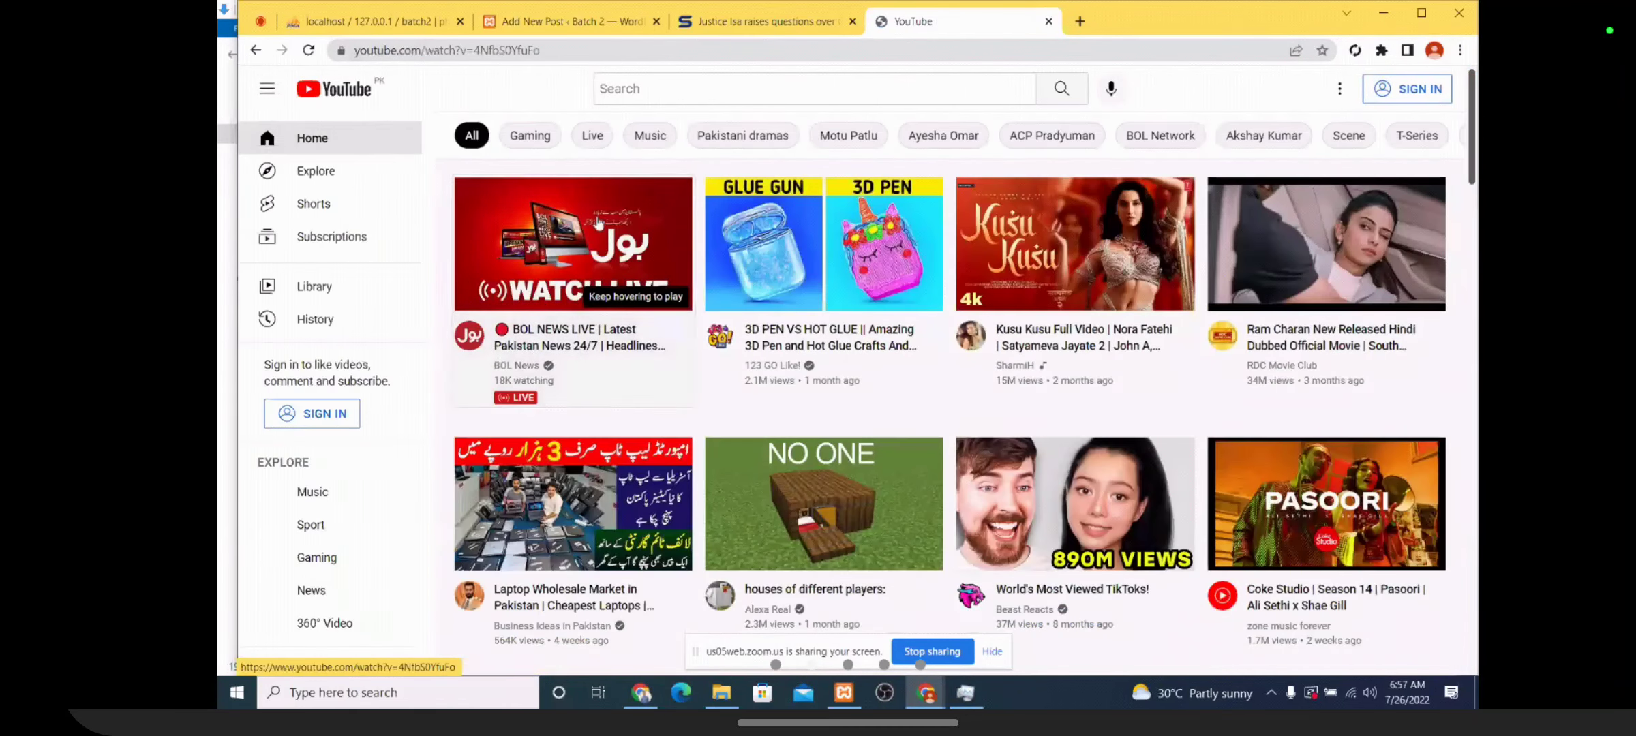
Open the BOL NEWS LIVE video on YouTube and copy its page URL
left_click(651, 194)
left_click(663, 48)
key("ctrl+c")
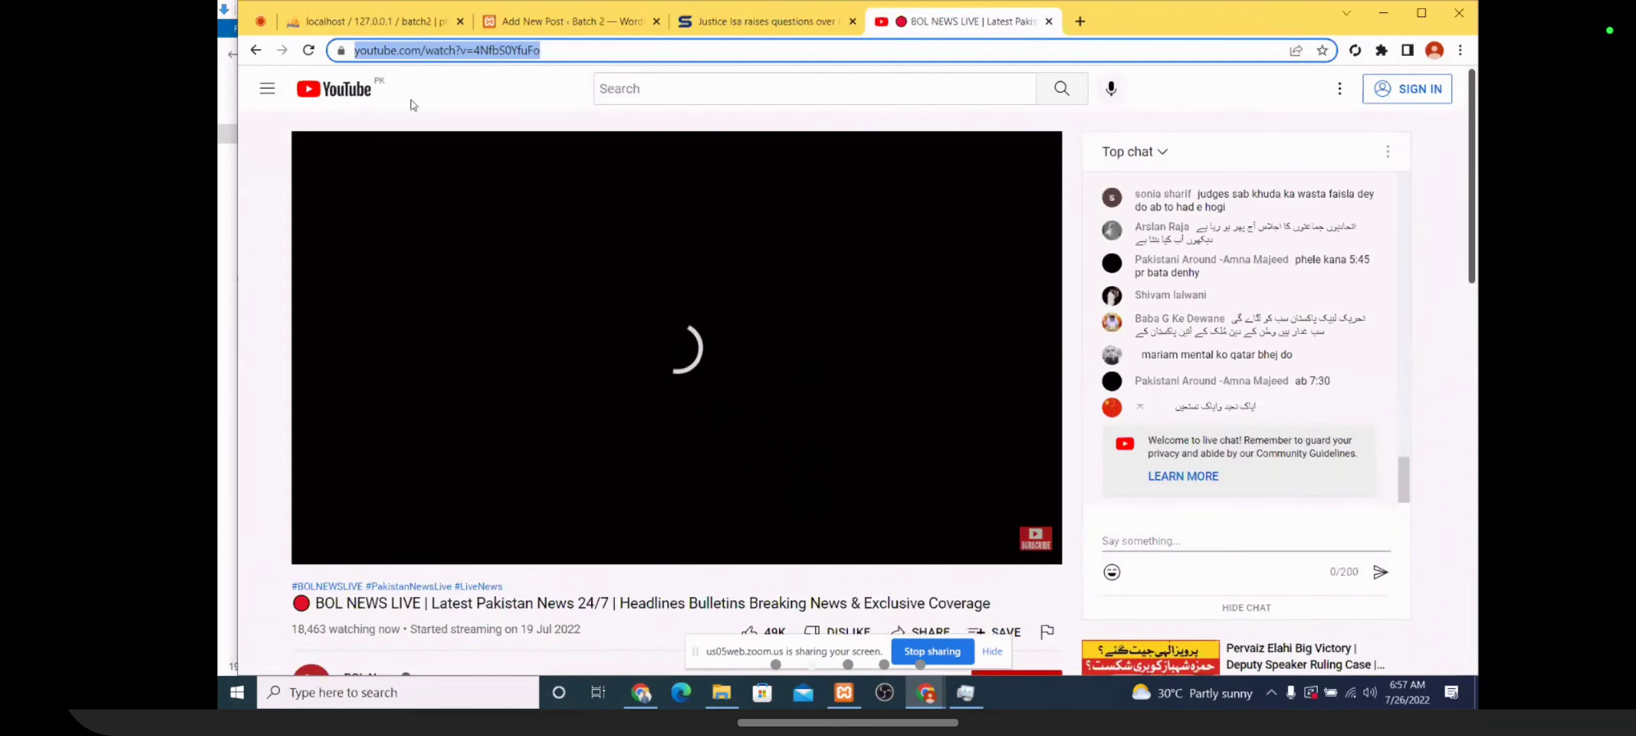
left_click(582, 237)
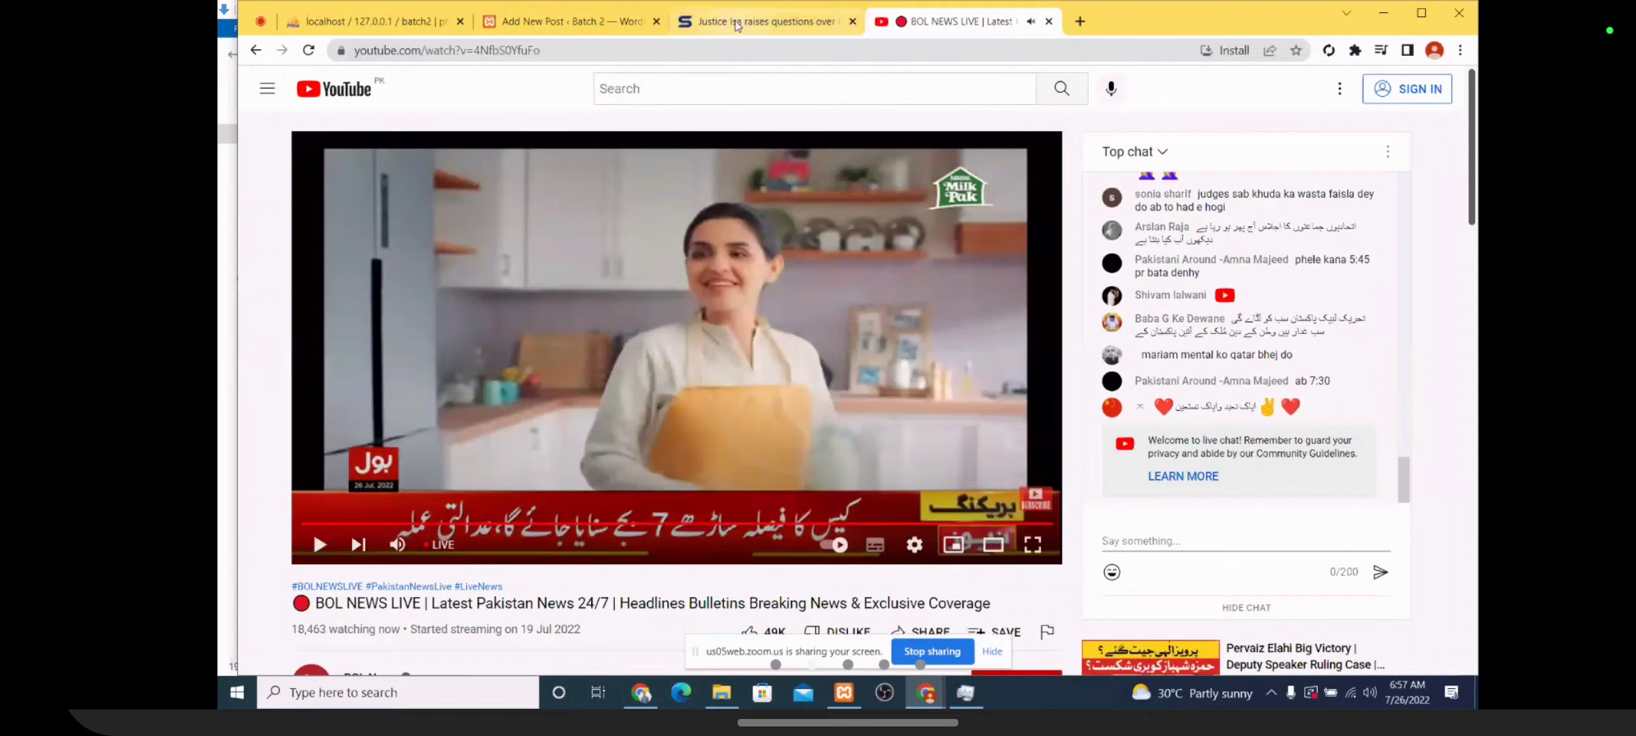
Return to the post editor and embed the video in the Video block using the copied YouTube URL
left_click(592, 23)
key("ctrl+v")
left_click(751, 448)
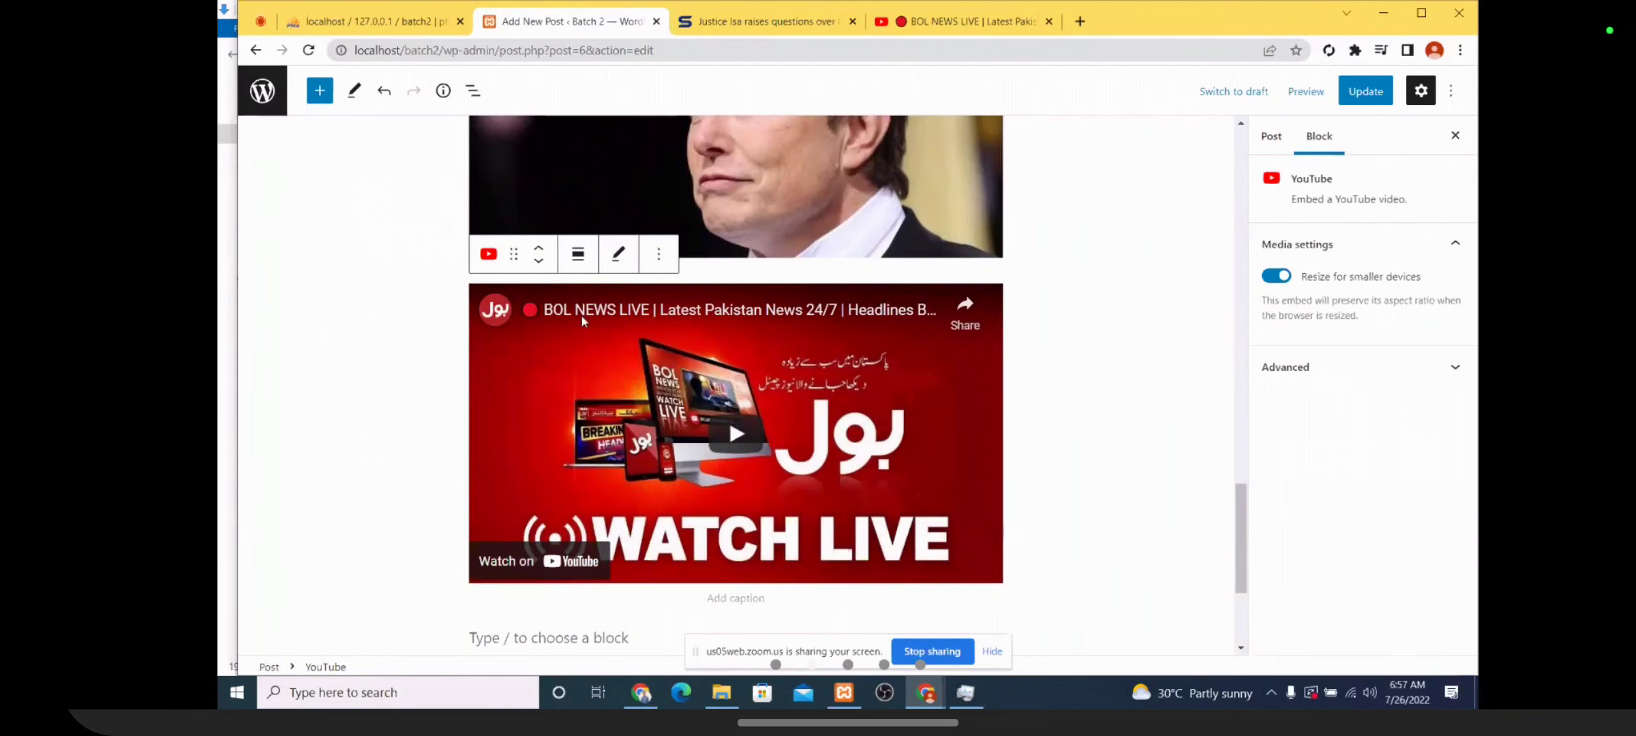
Save the post with the embedded YouTube video, then play the video briefly and pause it
left_click(729, 417)
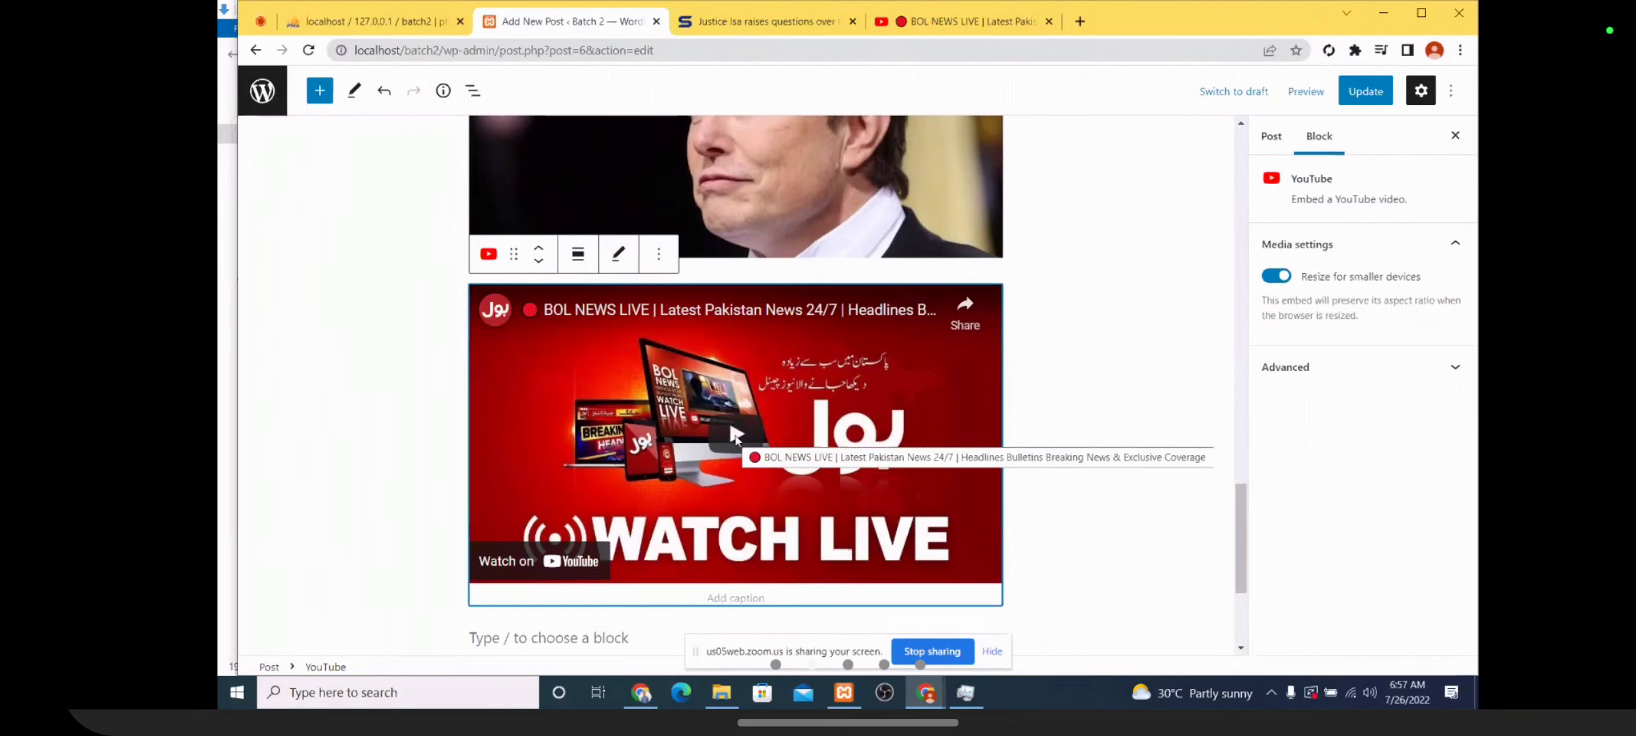
key("ctrl+s")
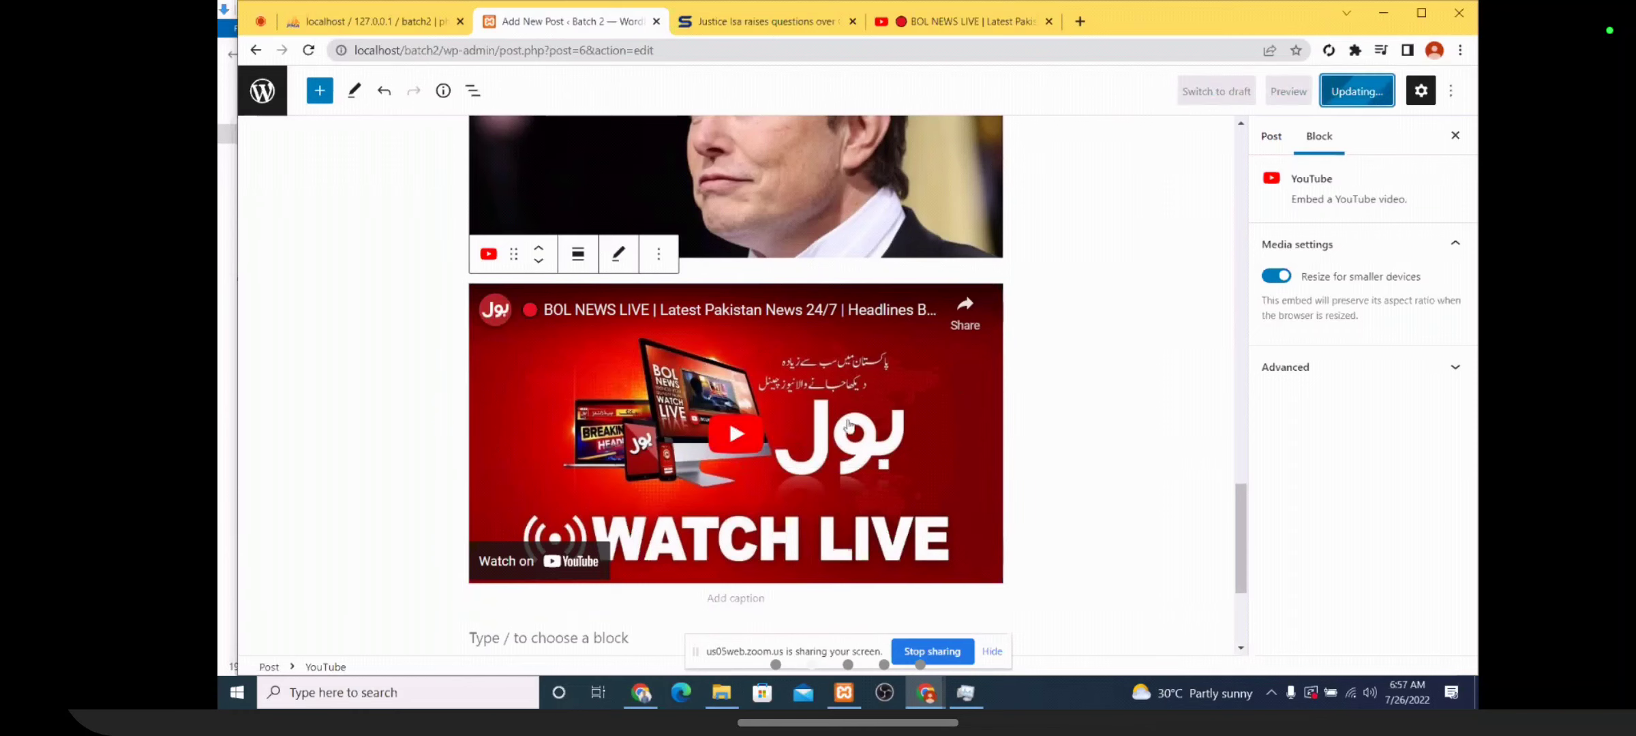
left_click(743, 433)
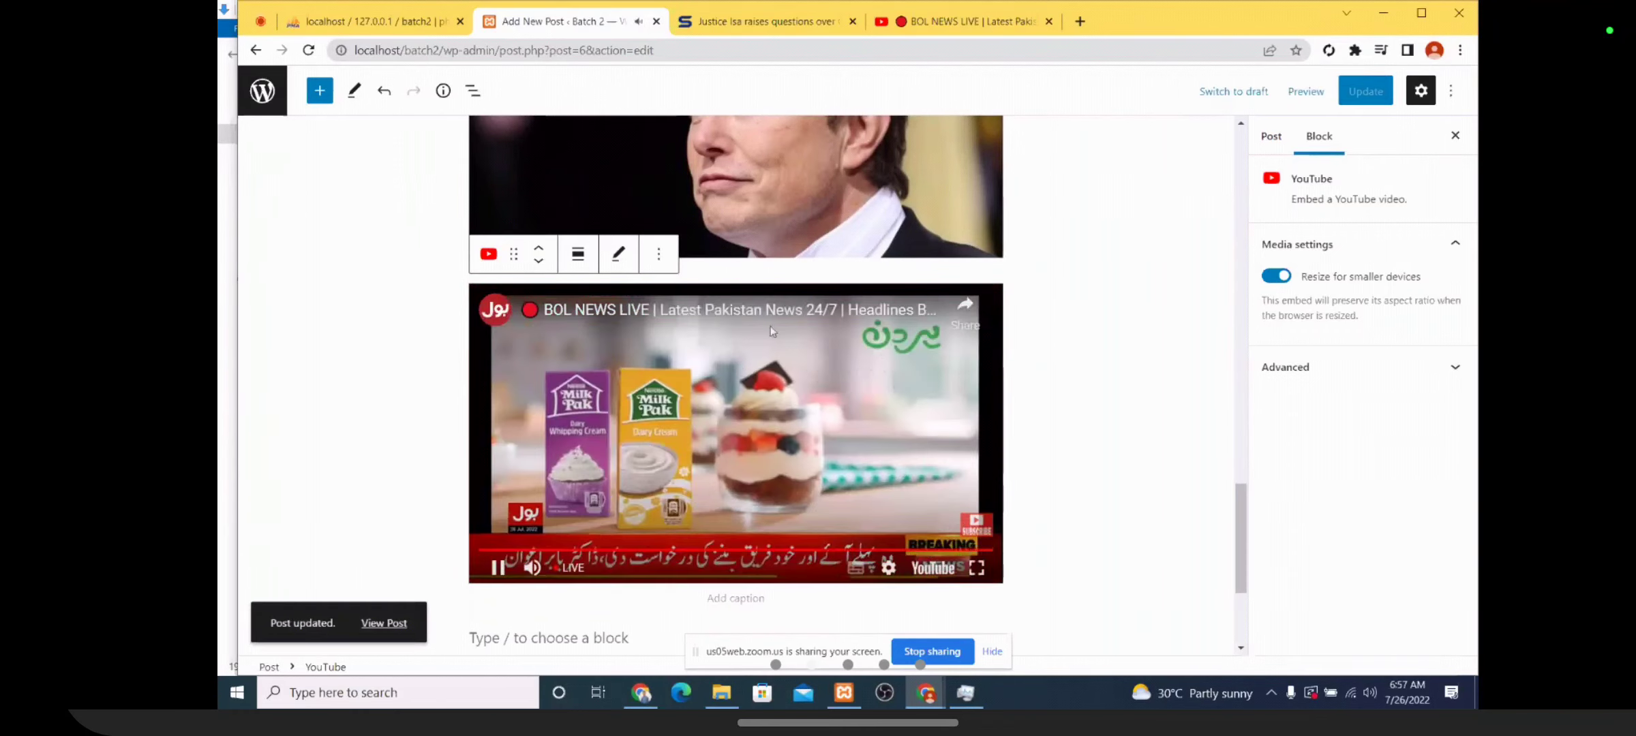
left_click(498, 570)
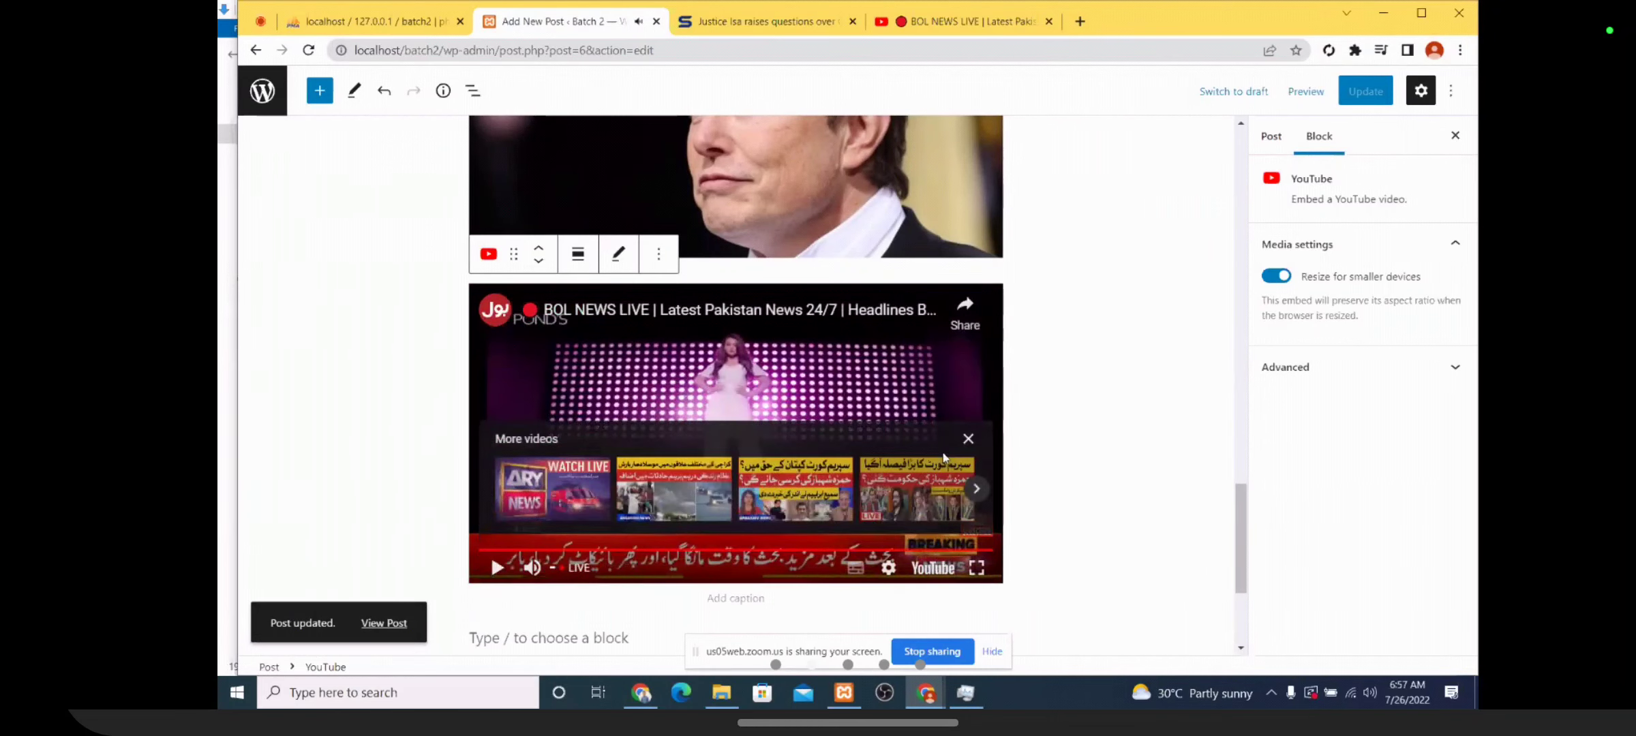
scroll(918, 461, "up", 20)
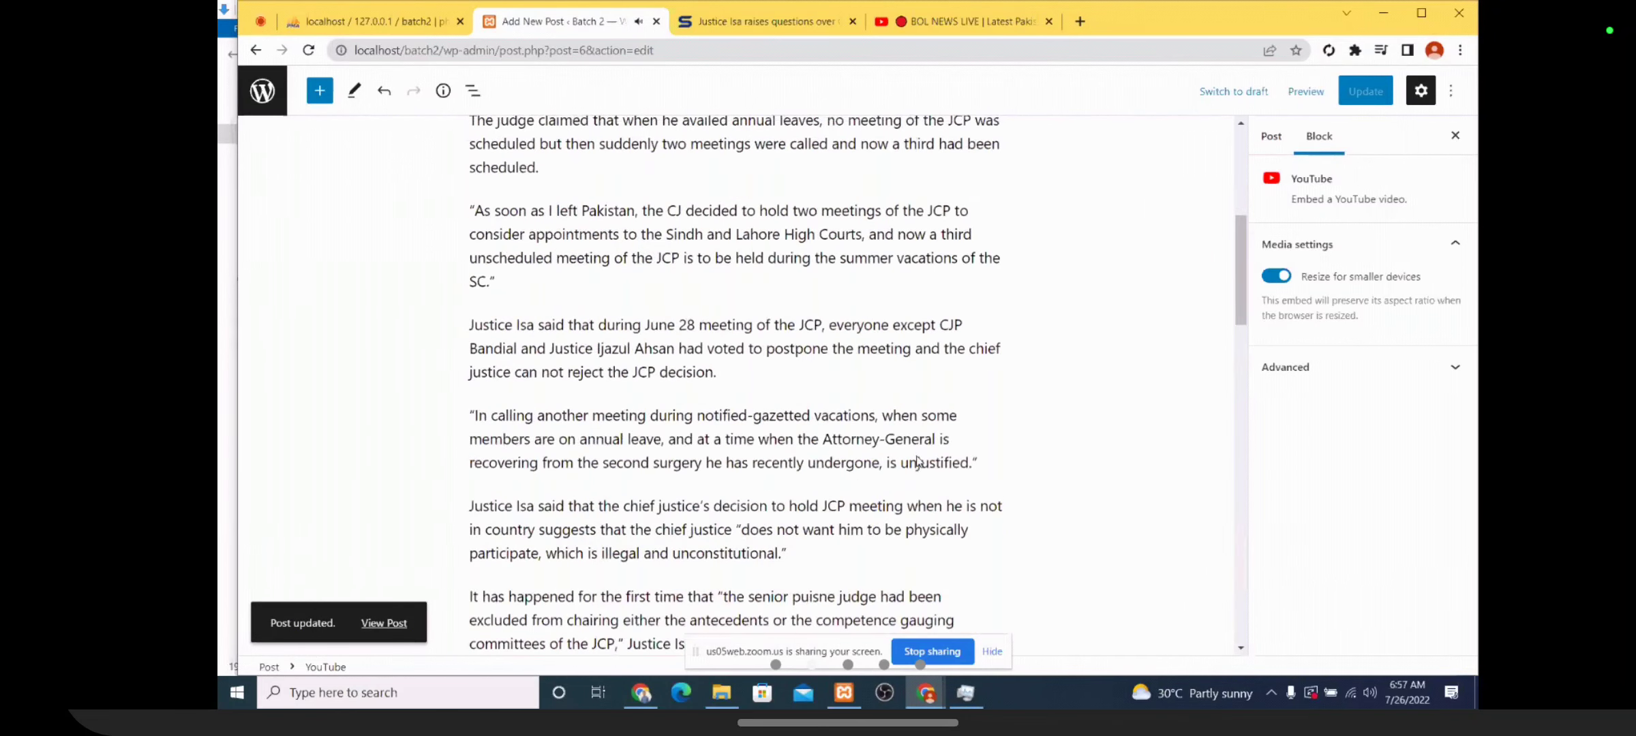
scroll(918, 458, "down", 15)
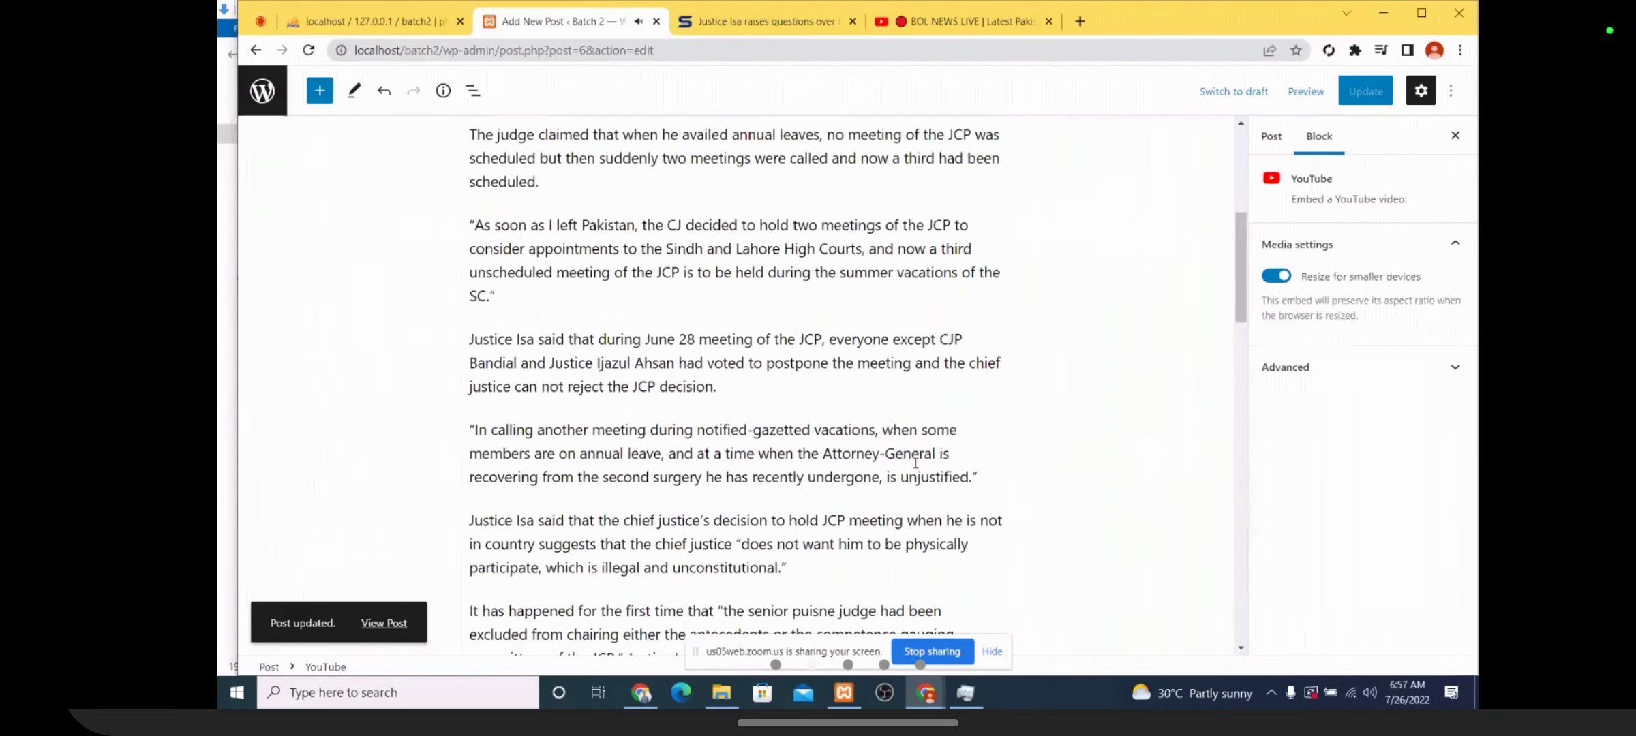
key("ctrl+shift+comma")
left_click(1420, 91)
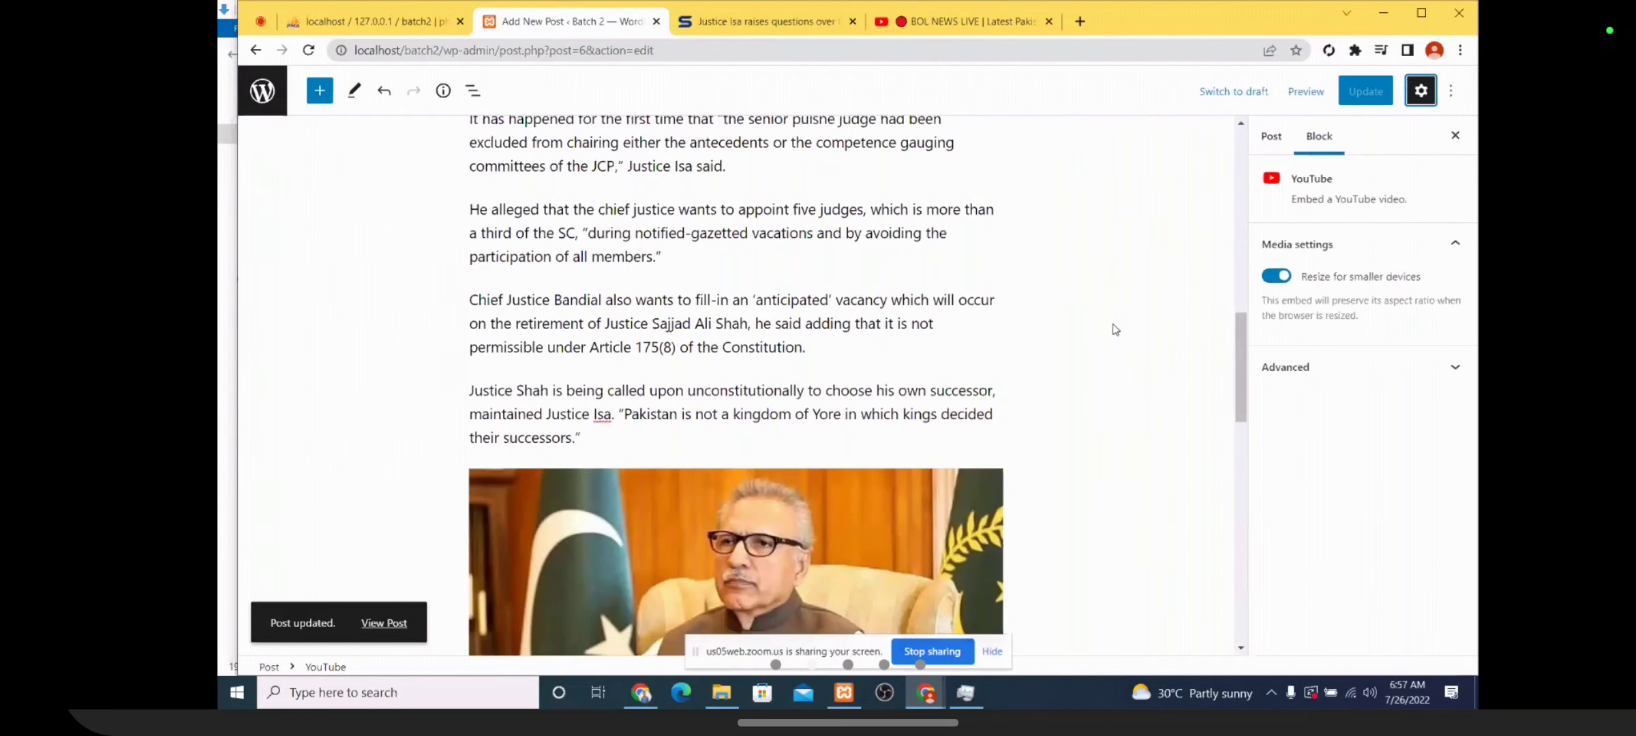
scroll(852, 337, "up", 10)
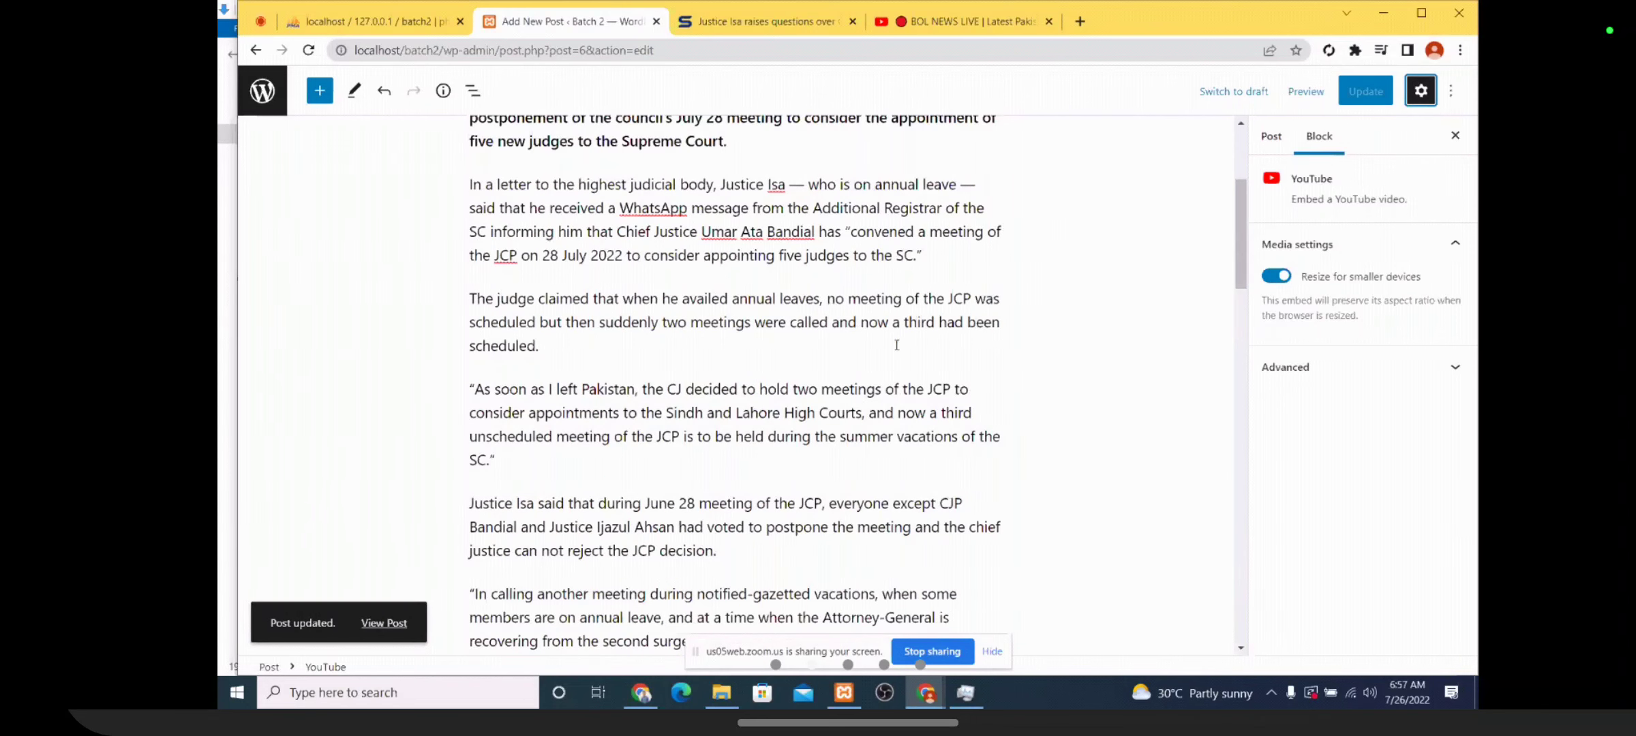
Select the whole opening paragraph below the post title and turn off its Bold formatting
left_click(845, 216)
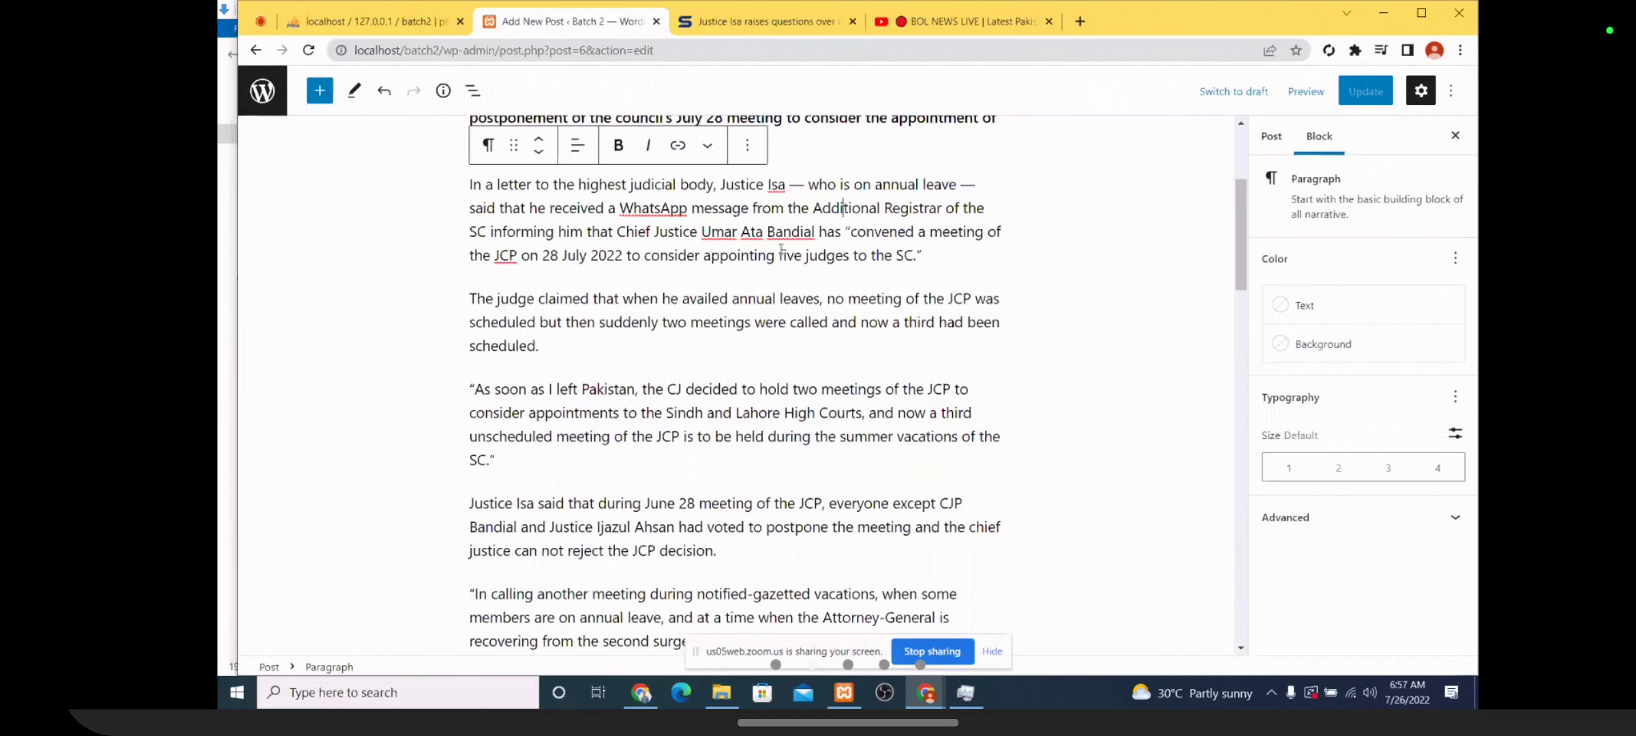
scroll(782, 250, "up", 2)
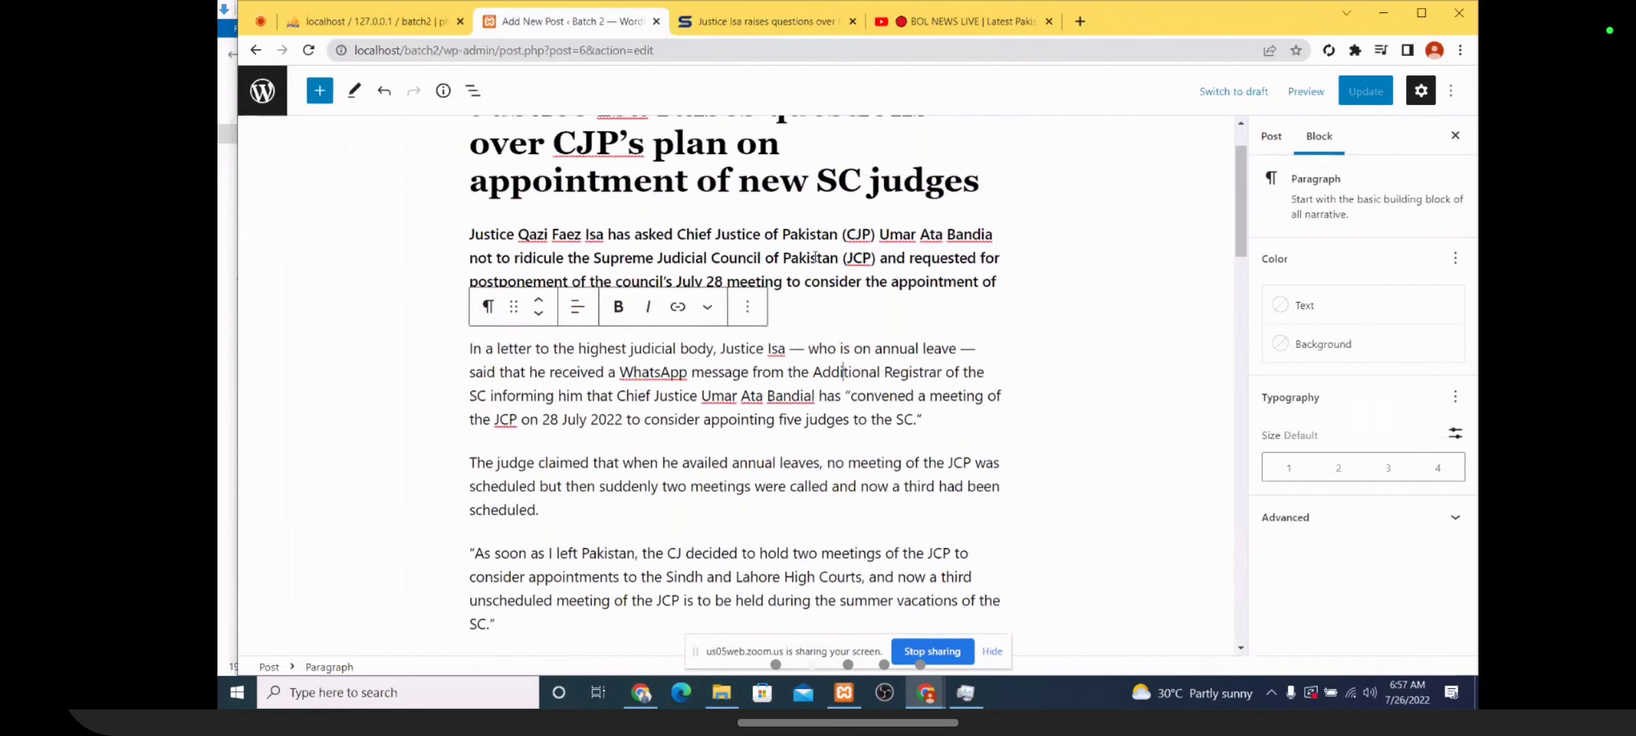
triple_click(815, 256)
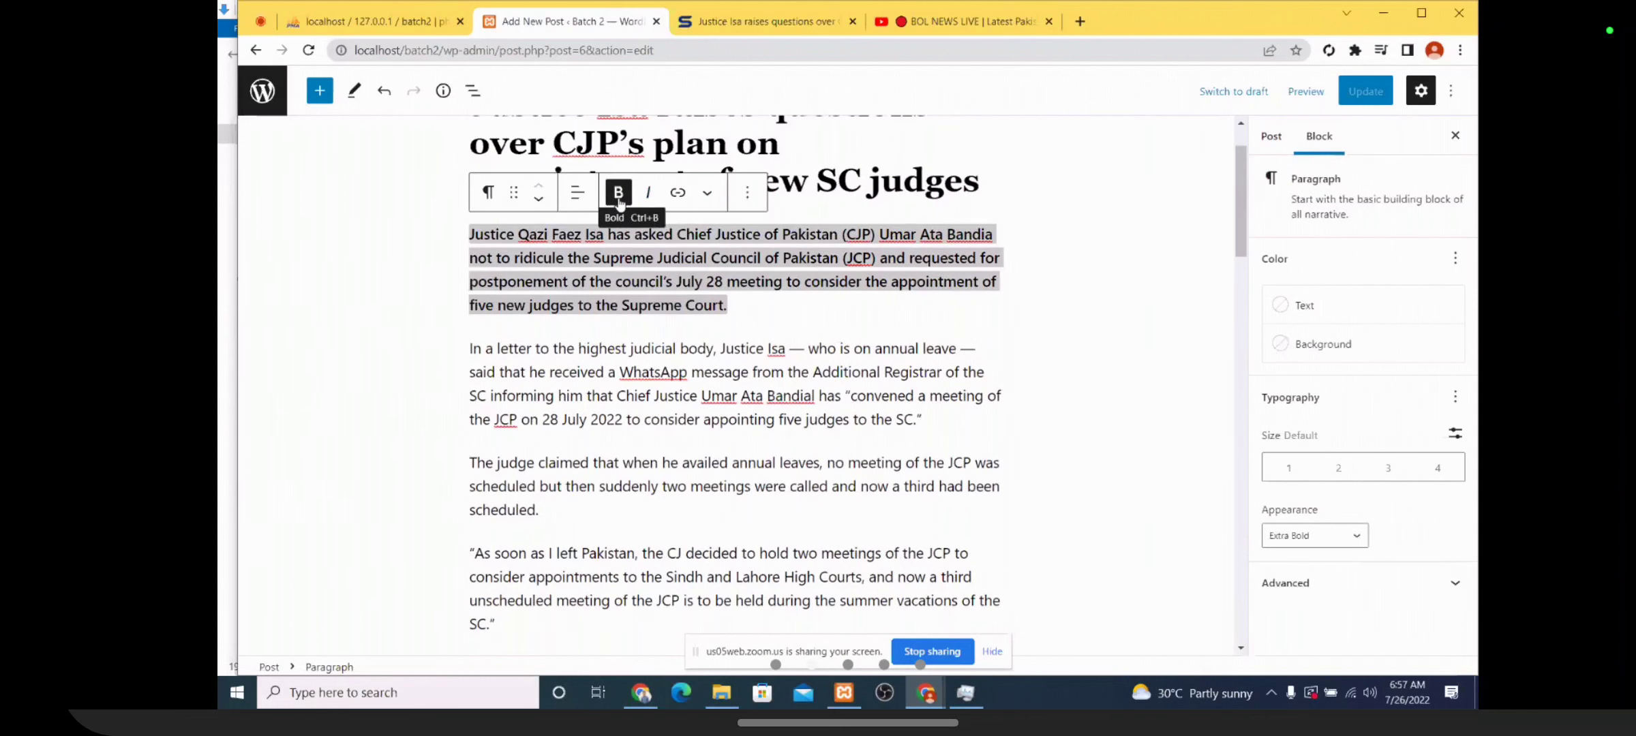
left_click(618, 193)
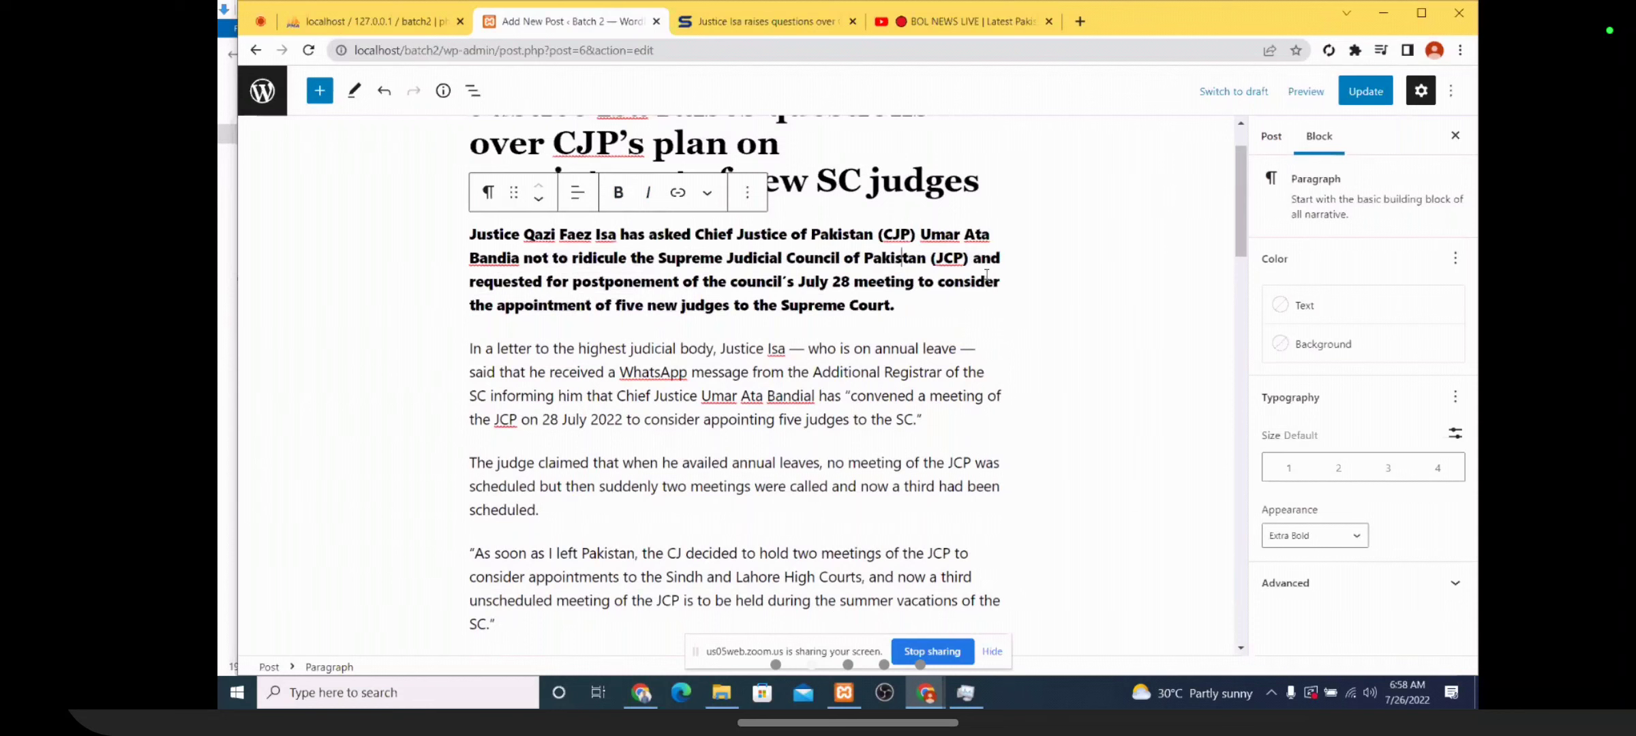
Remove the Extra Bold weight from the whole opening paragraph by resetting its Typography Appearance setting
triple_click(815, 257)
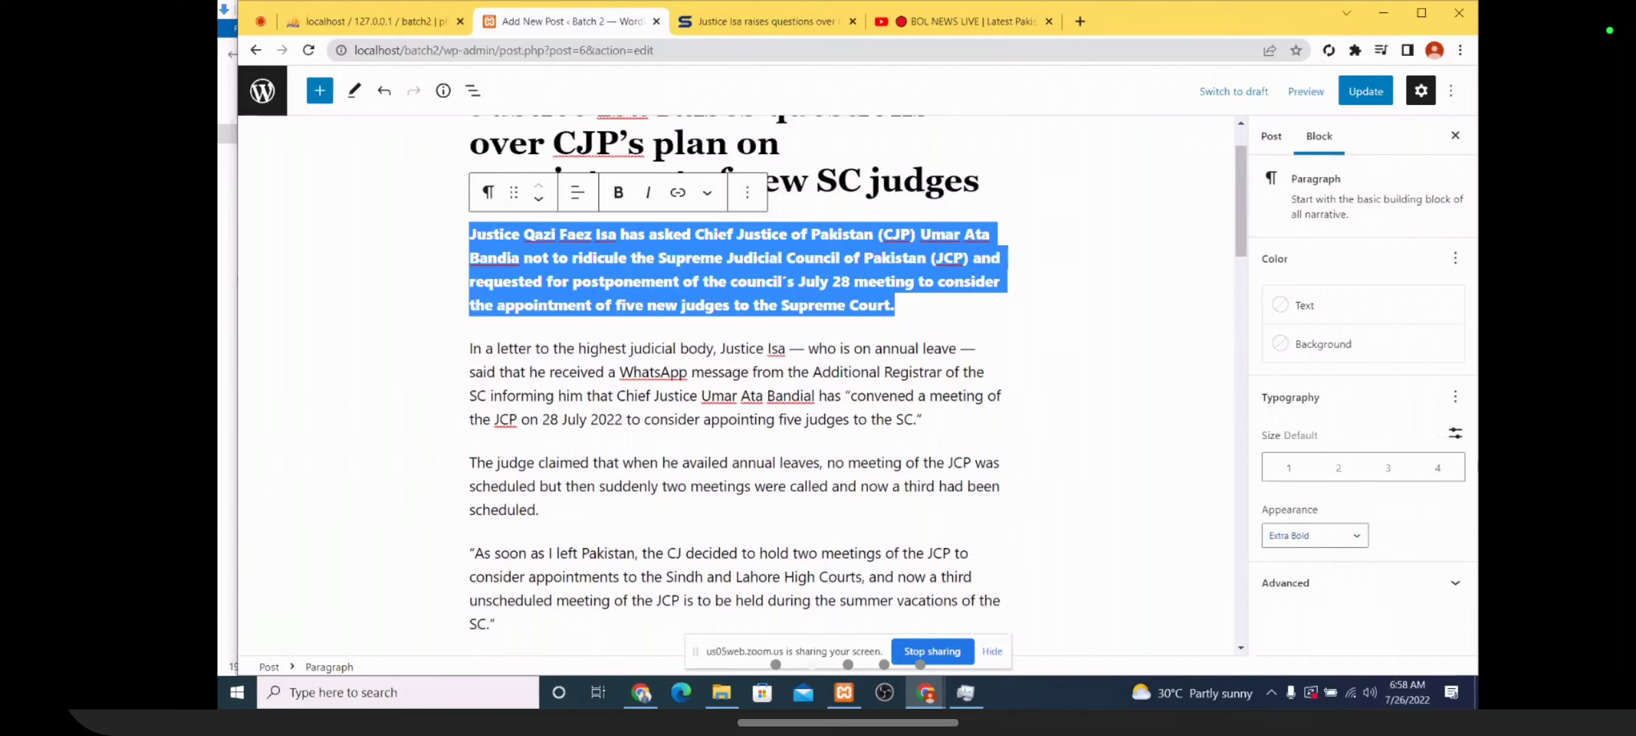
left_click(1454, 397)
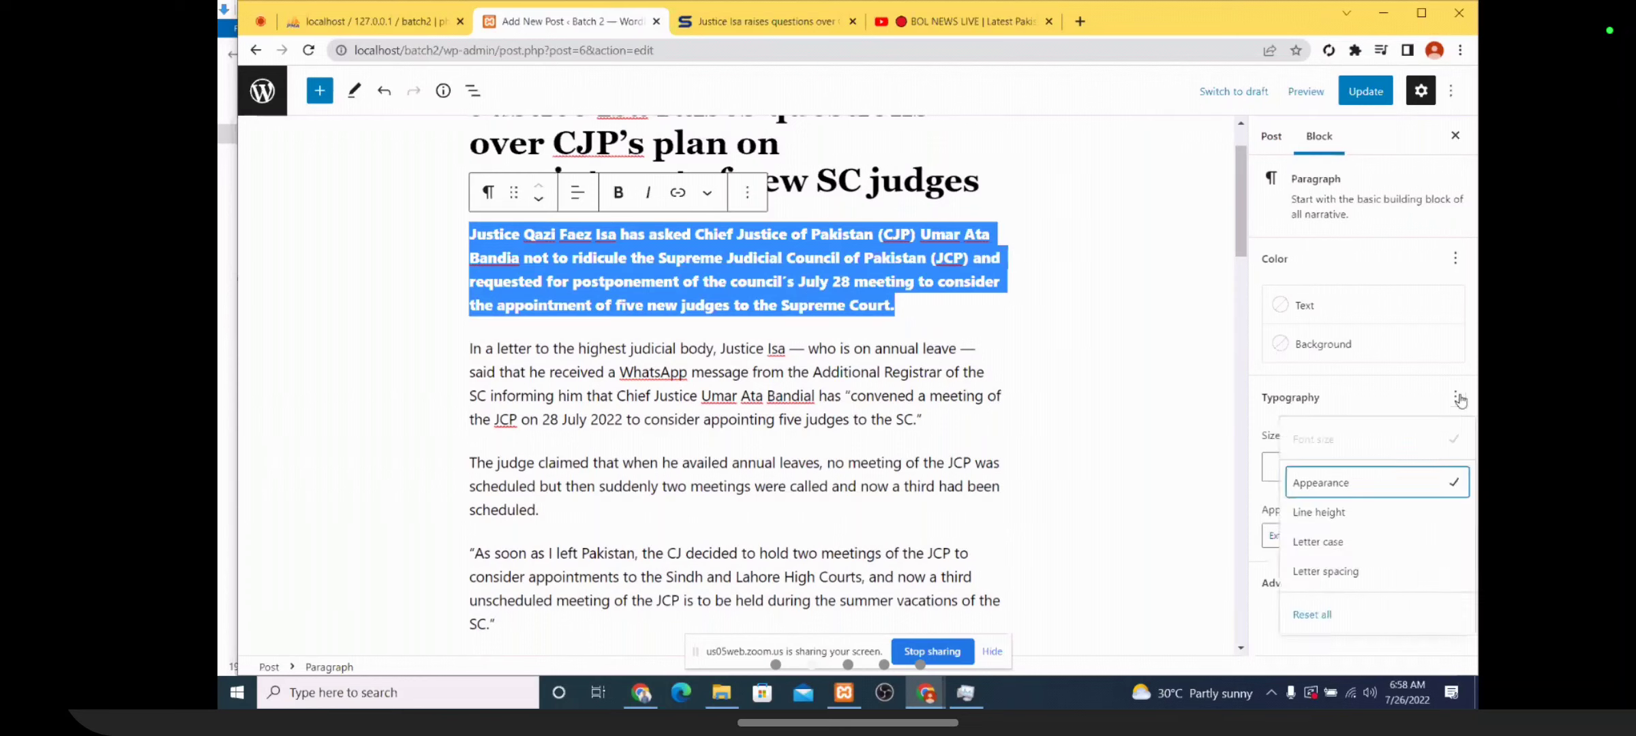
left_click(1406, 483)
triple_click(782, 298)
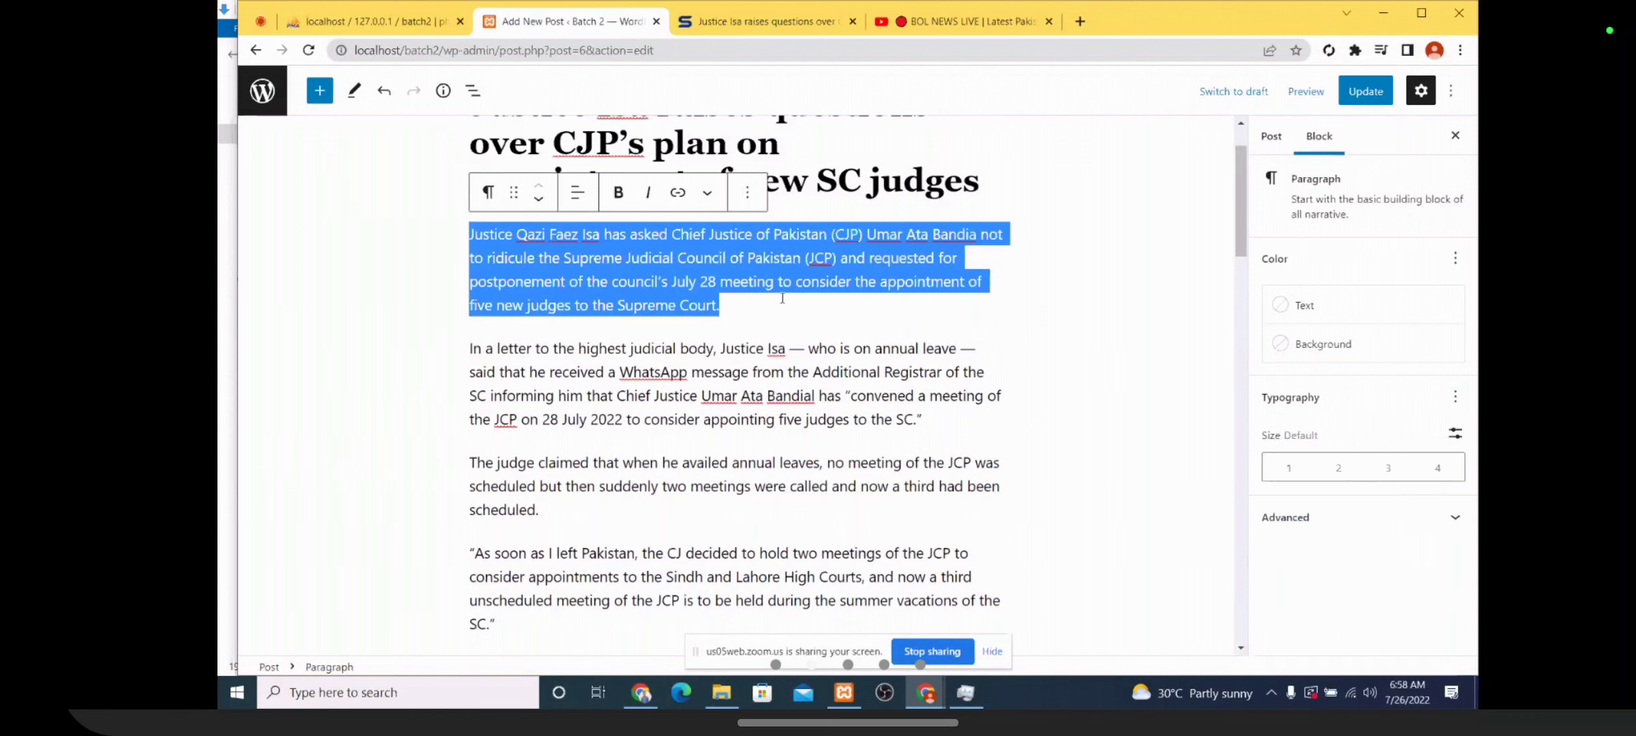
left_click(740, 301)
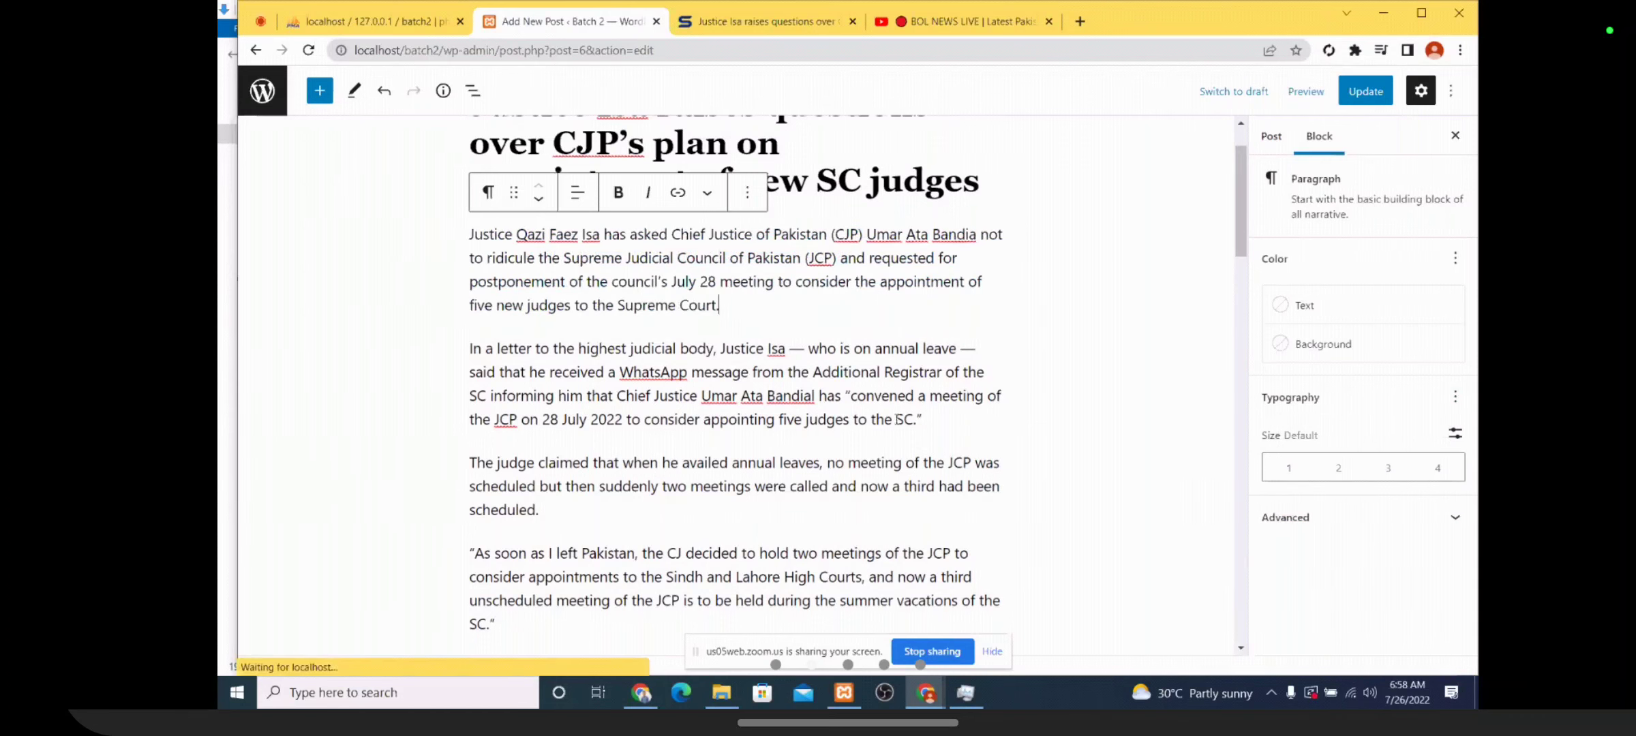
triple_click(925, 351)
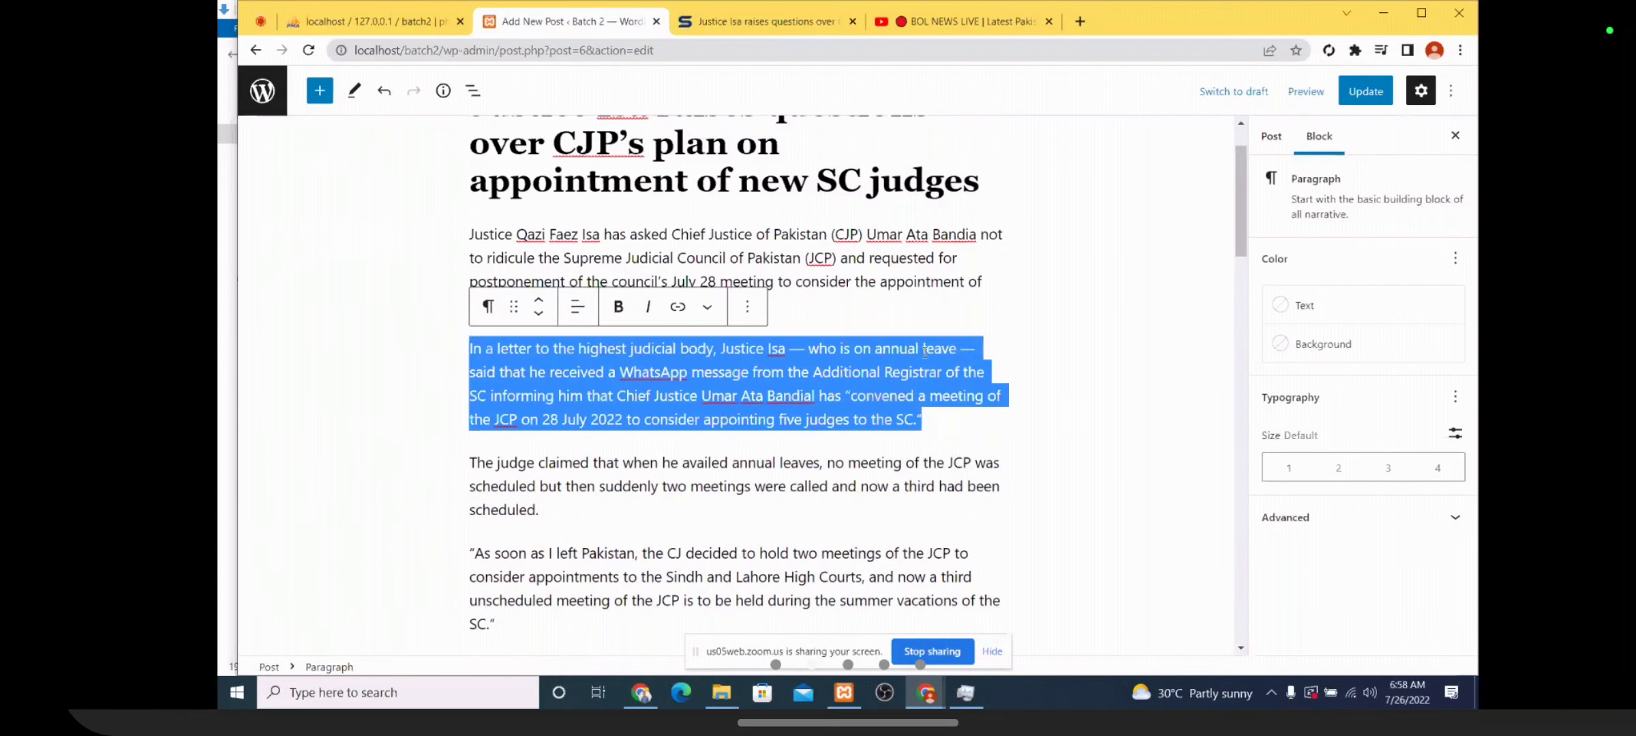
left_click(1012, 328)
triple_click(799, 349)
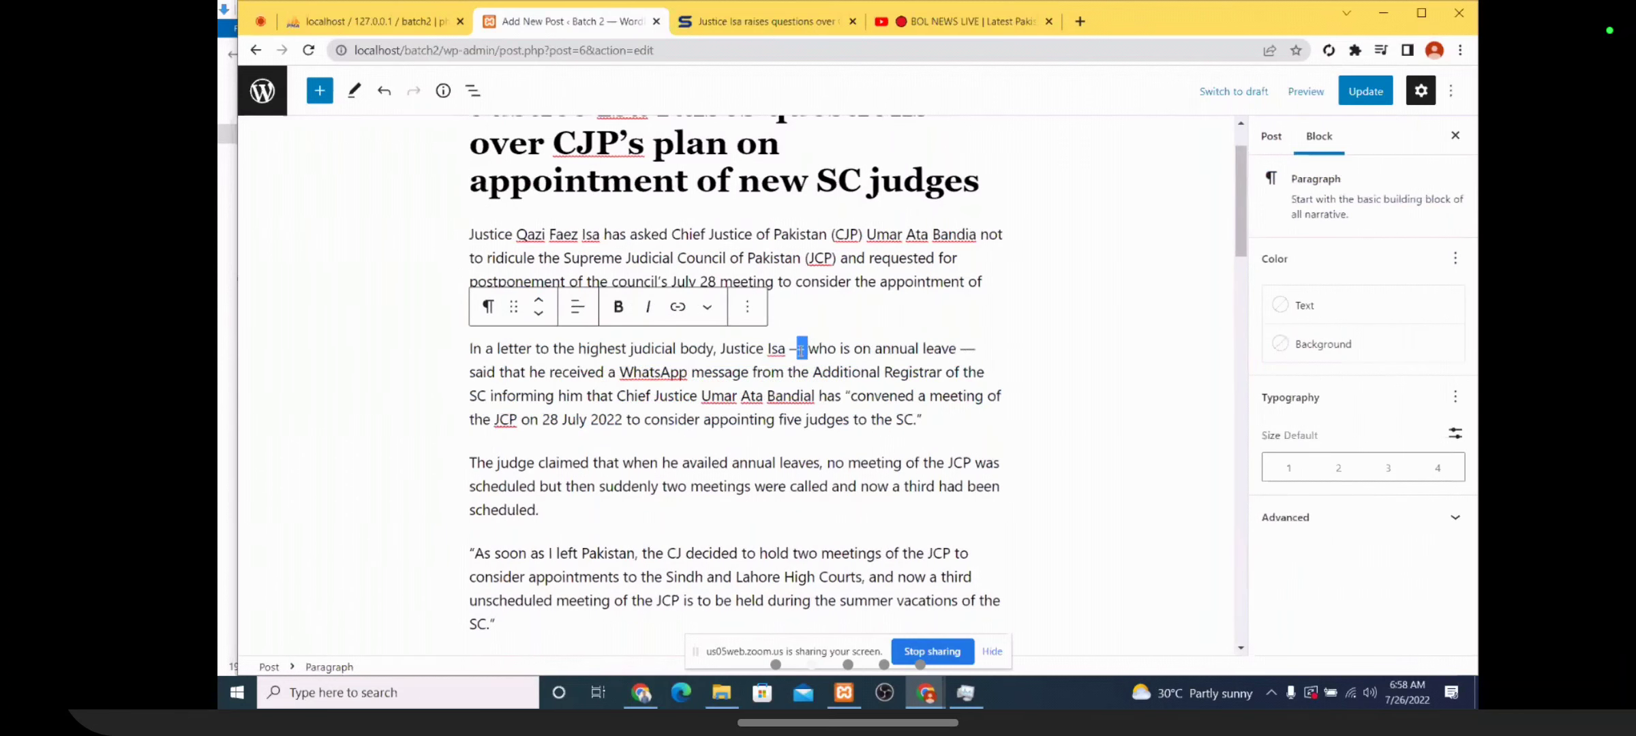
left_click(817, 295)
Format the whole opening paragraph below the post title as bold and italic, and deselect the block
triple_click(723, 268)
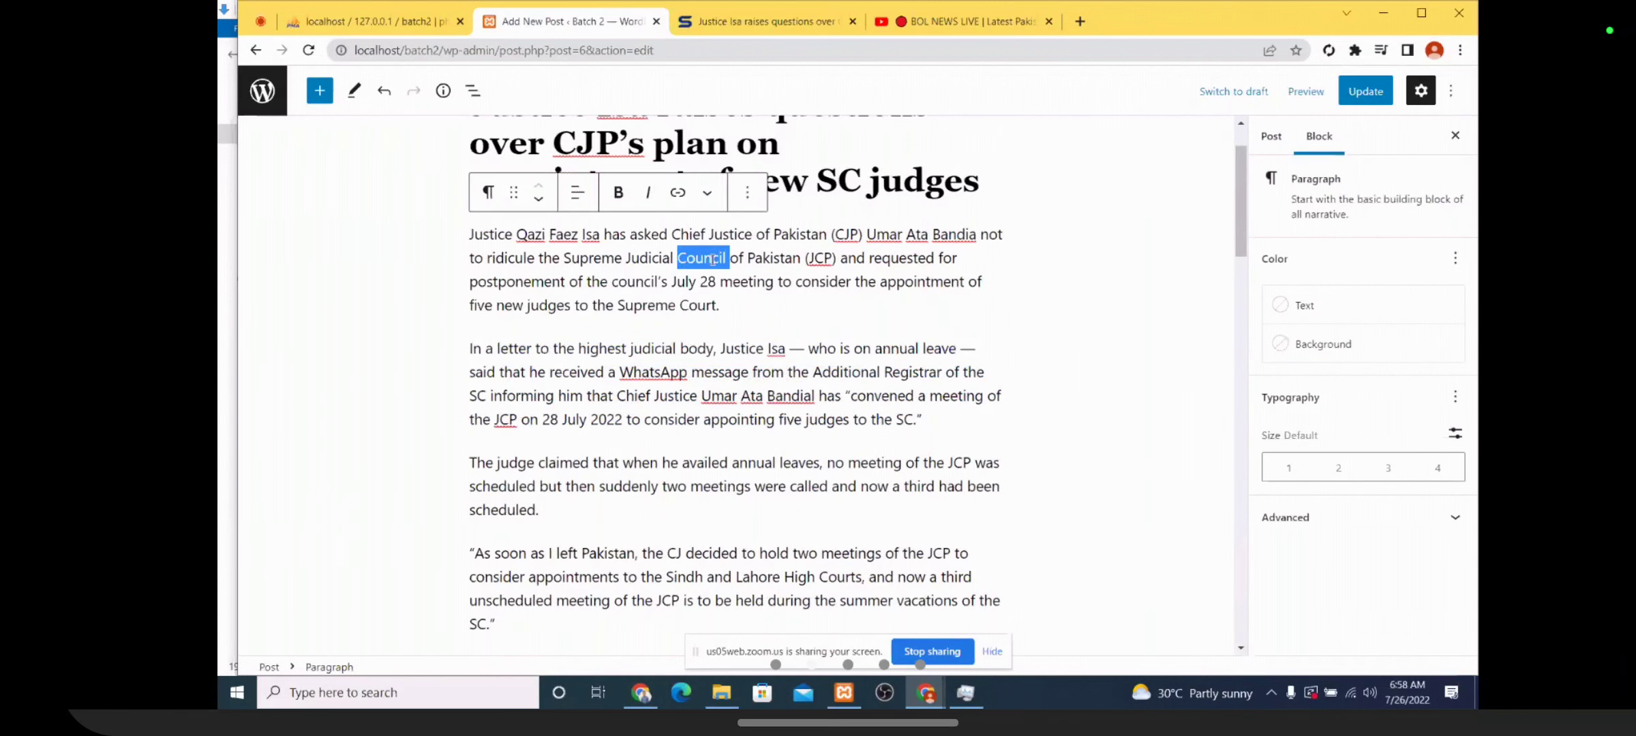
left_click(618, 192)
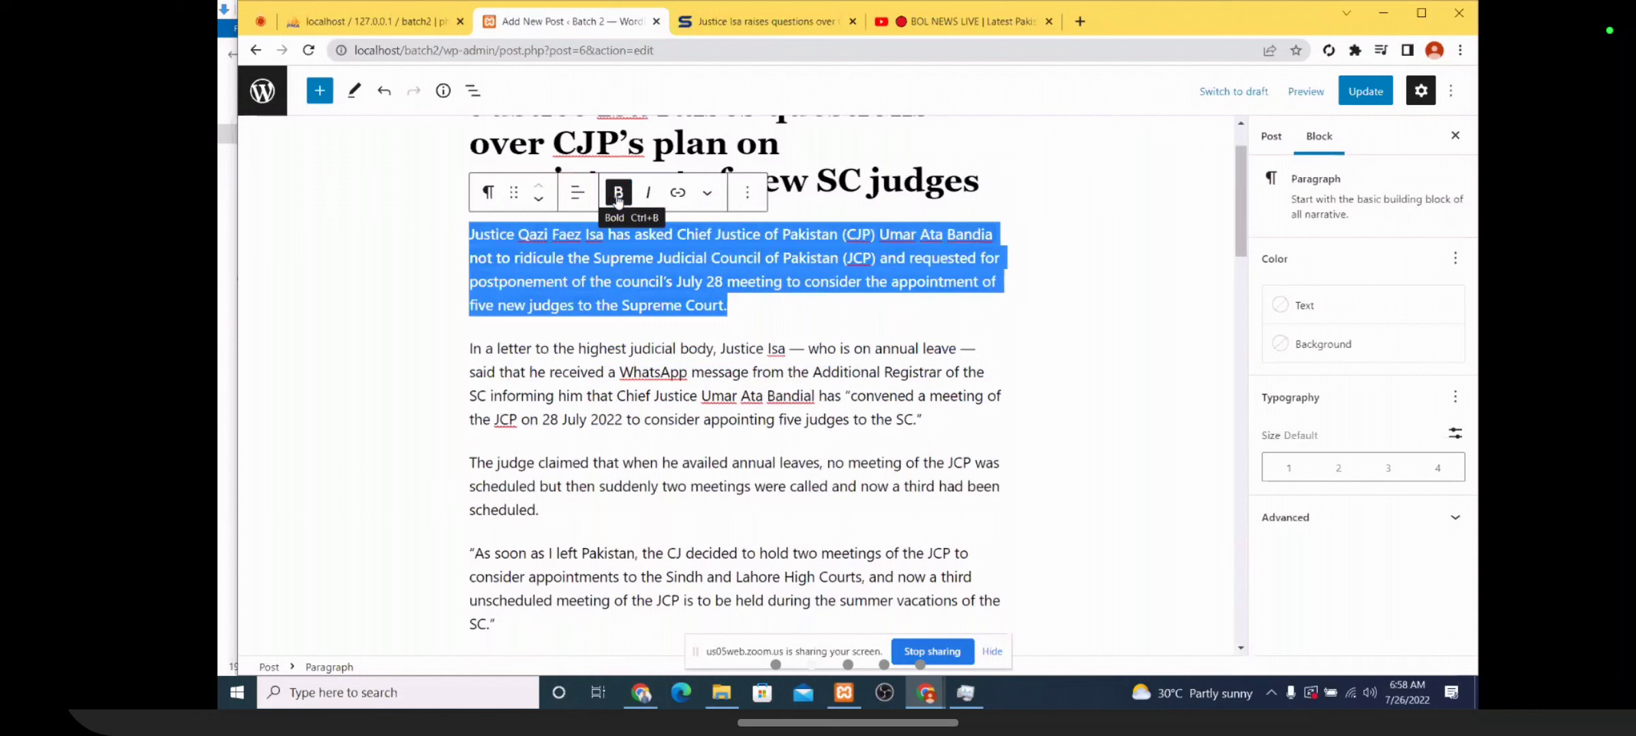
left_click(649, 194)
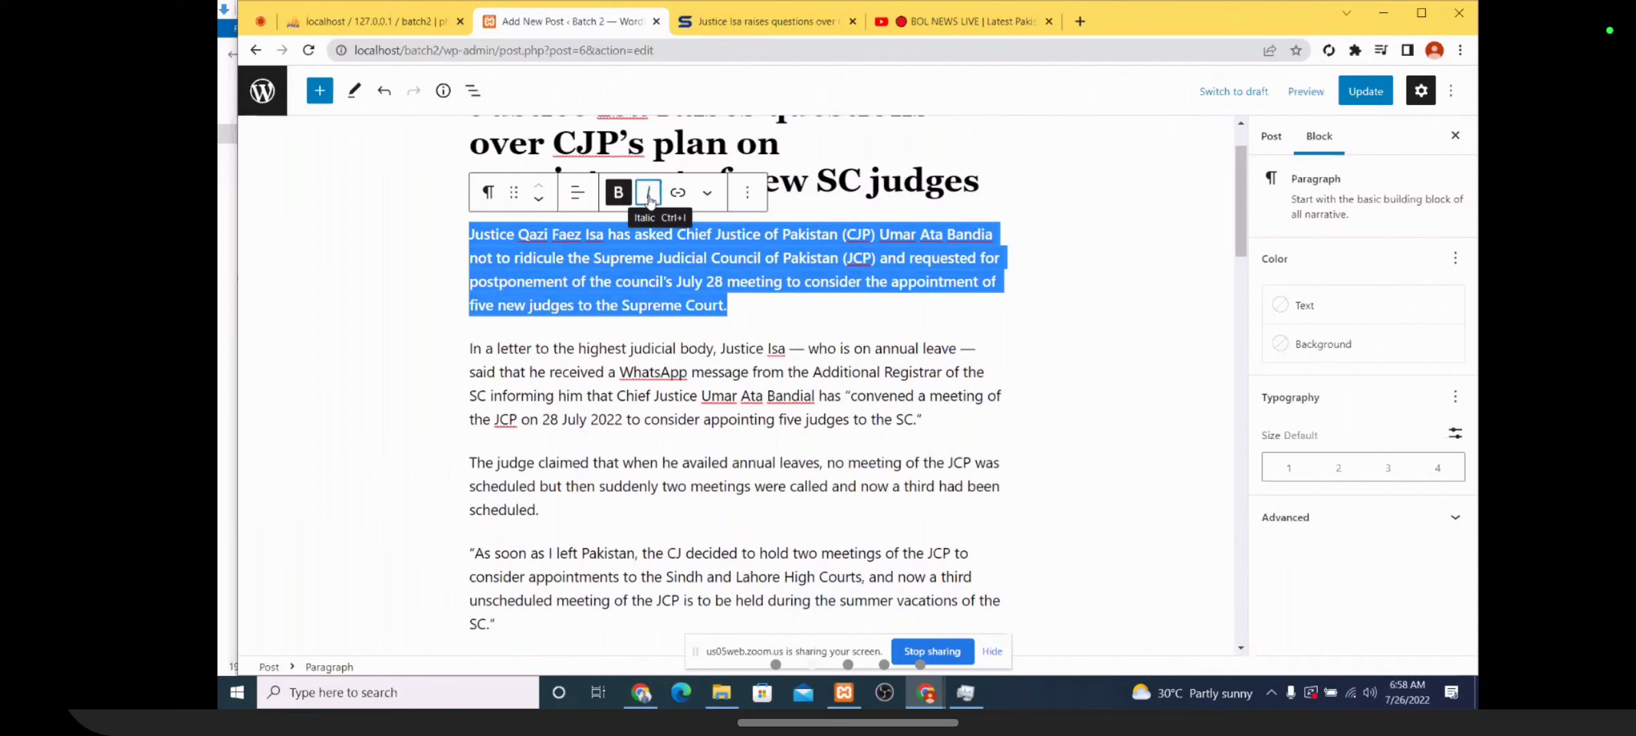
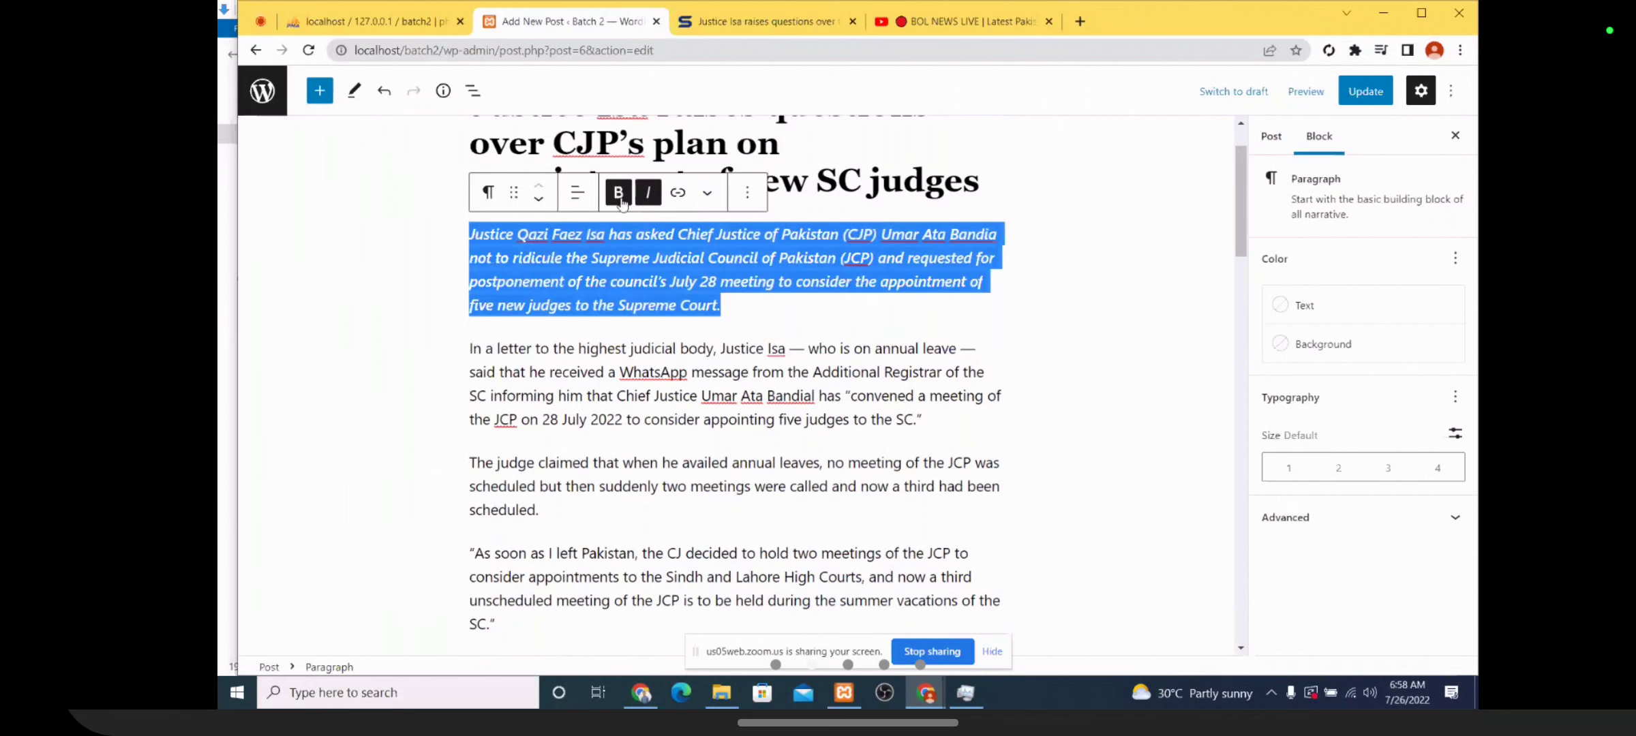
left_click(647, 205)
left_click(647, 204)
left_click(697, 306)
left_click(1062, 278)
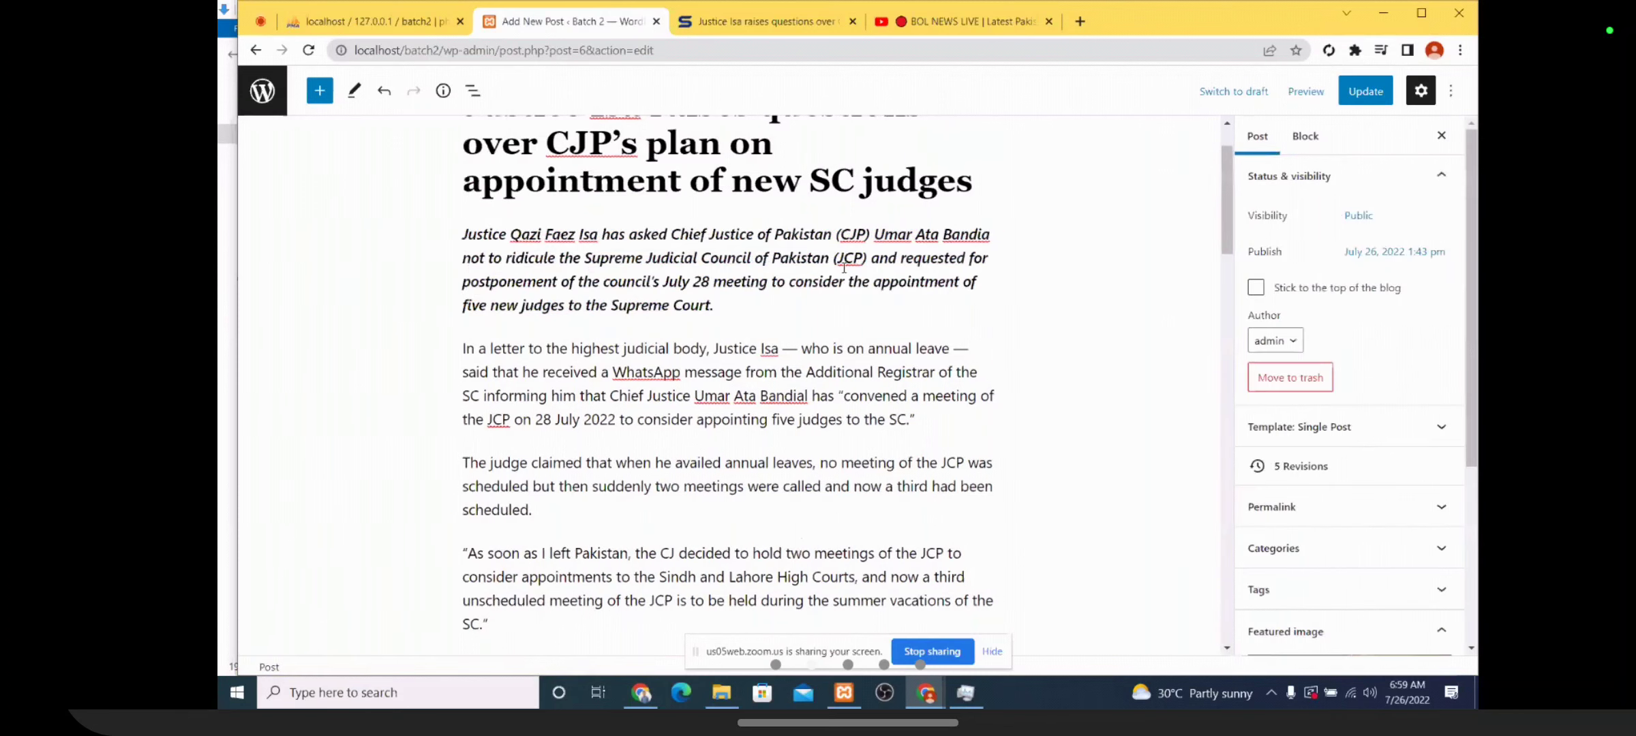
Link the phrase "Chief Justice of Pakistan" in the opening paragraph to the SAMAA article, using the URL copied from its page
left_click(718, 272)
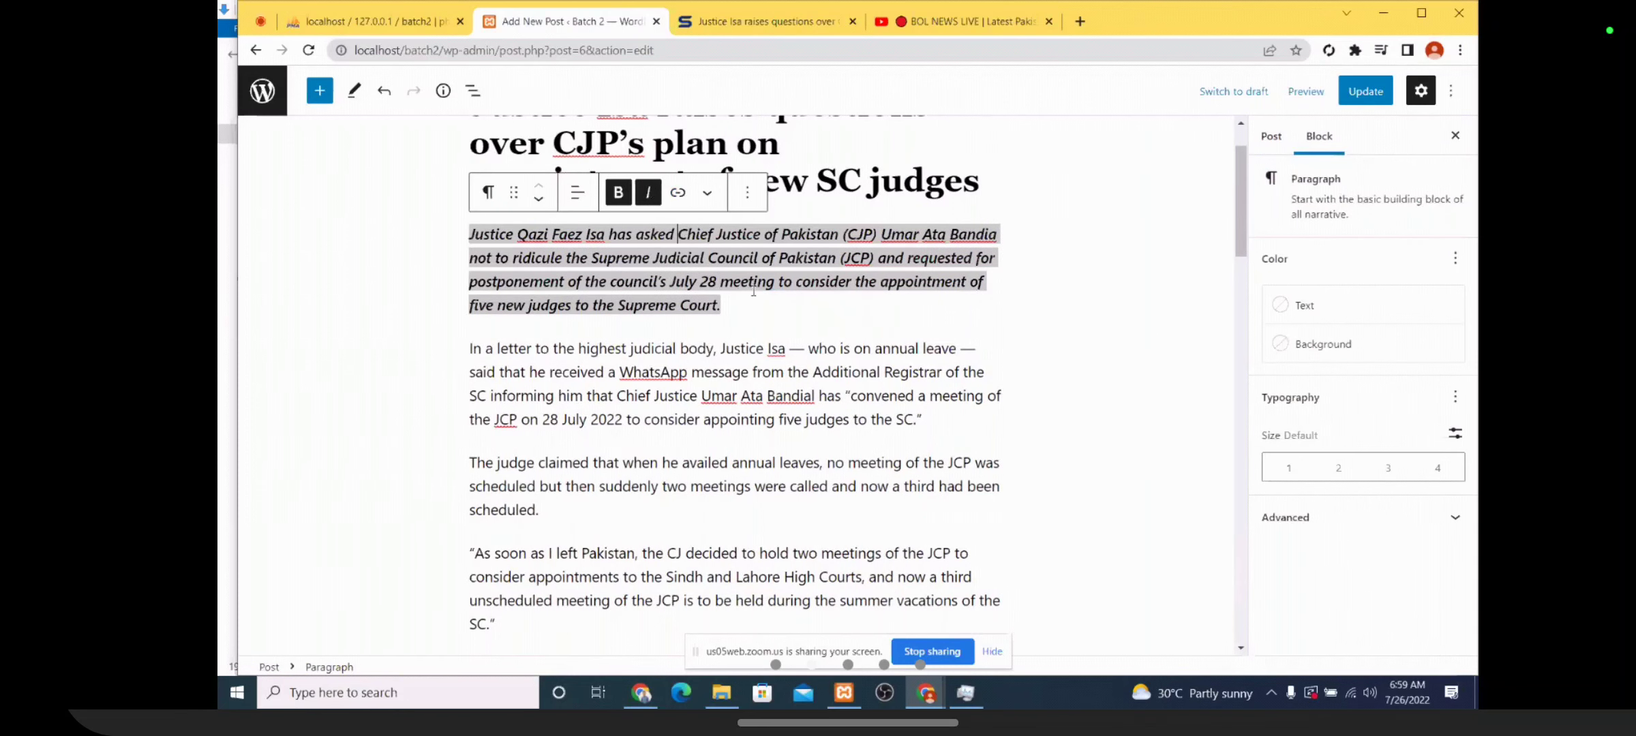
left_click_drag(833, 234, 679, 231)
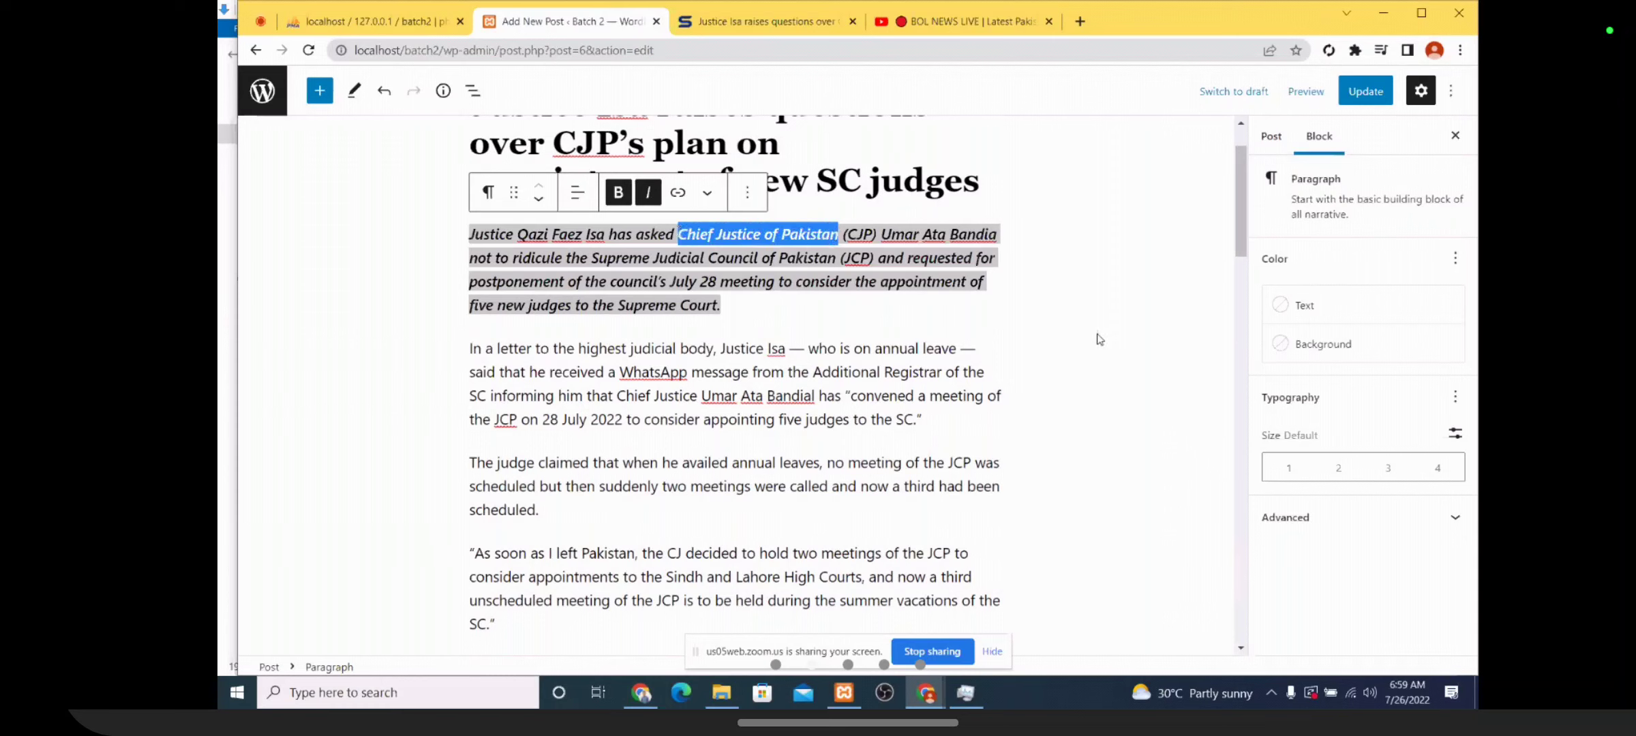
left_click(676, 195)
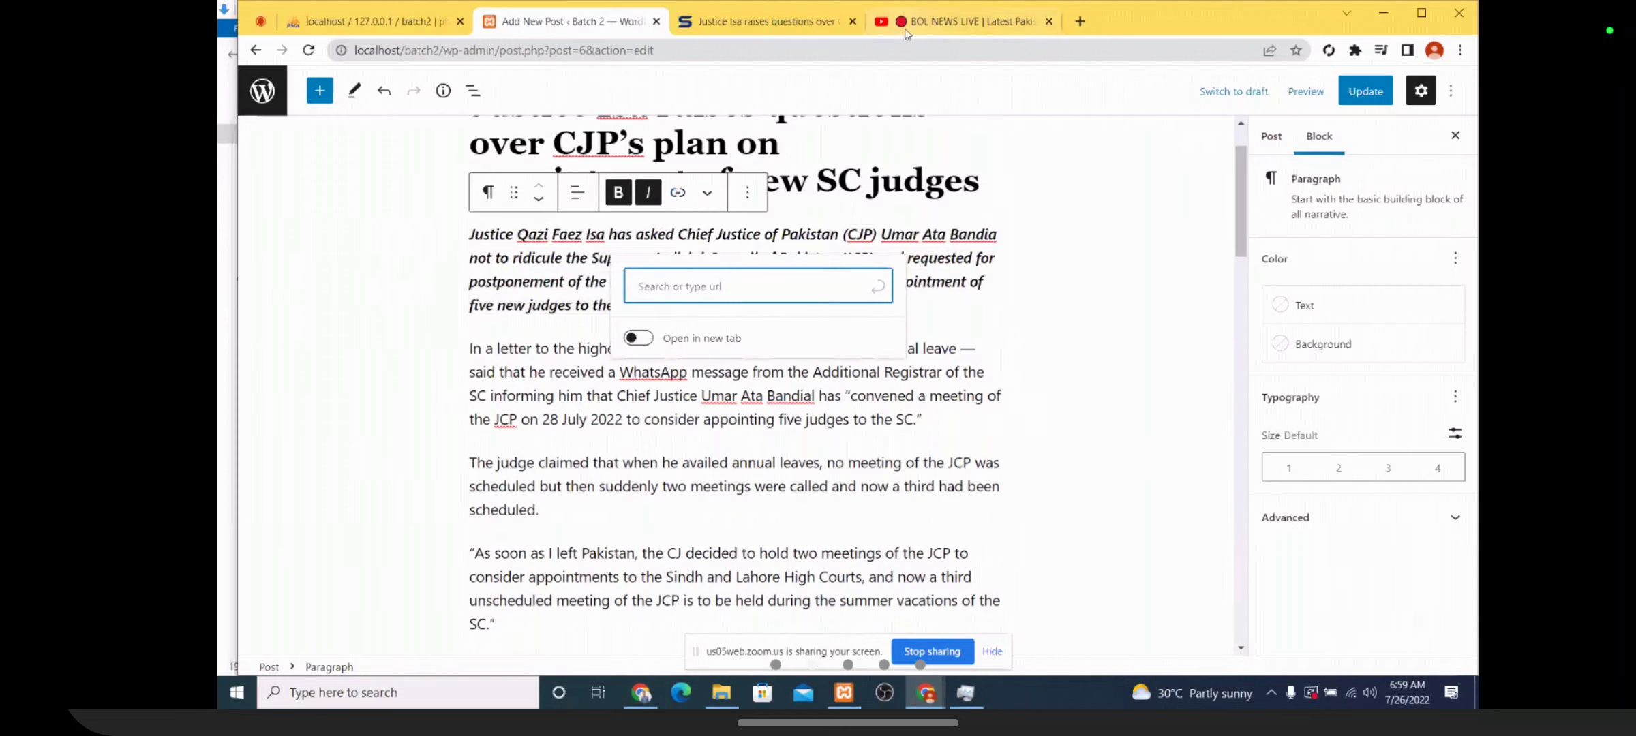
left_click(783, 22)
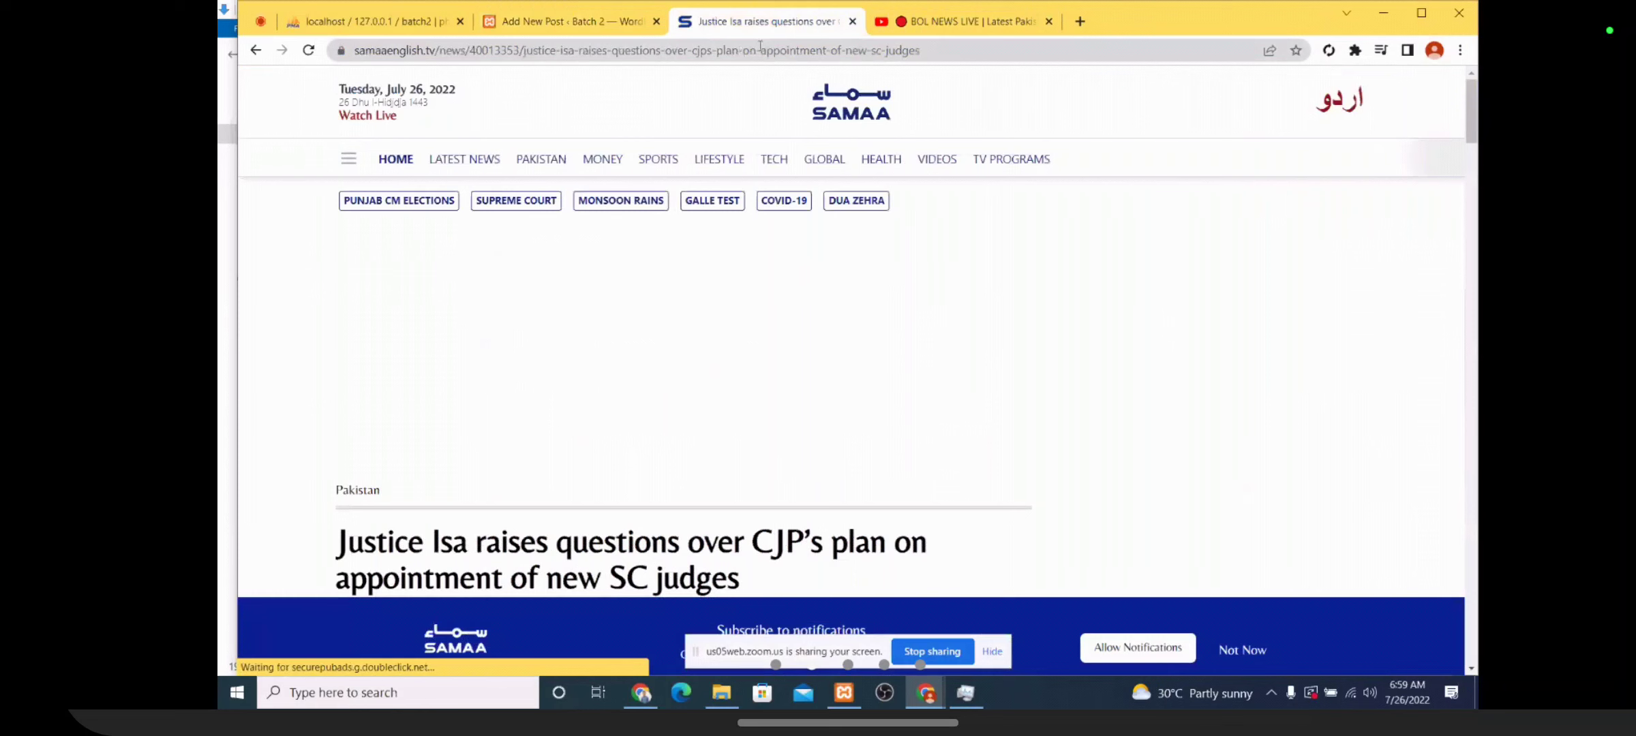
left_click(761, 50)
key("ctrl+c")
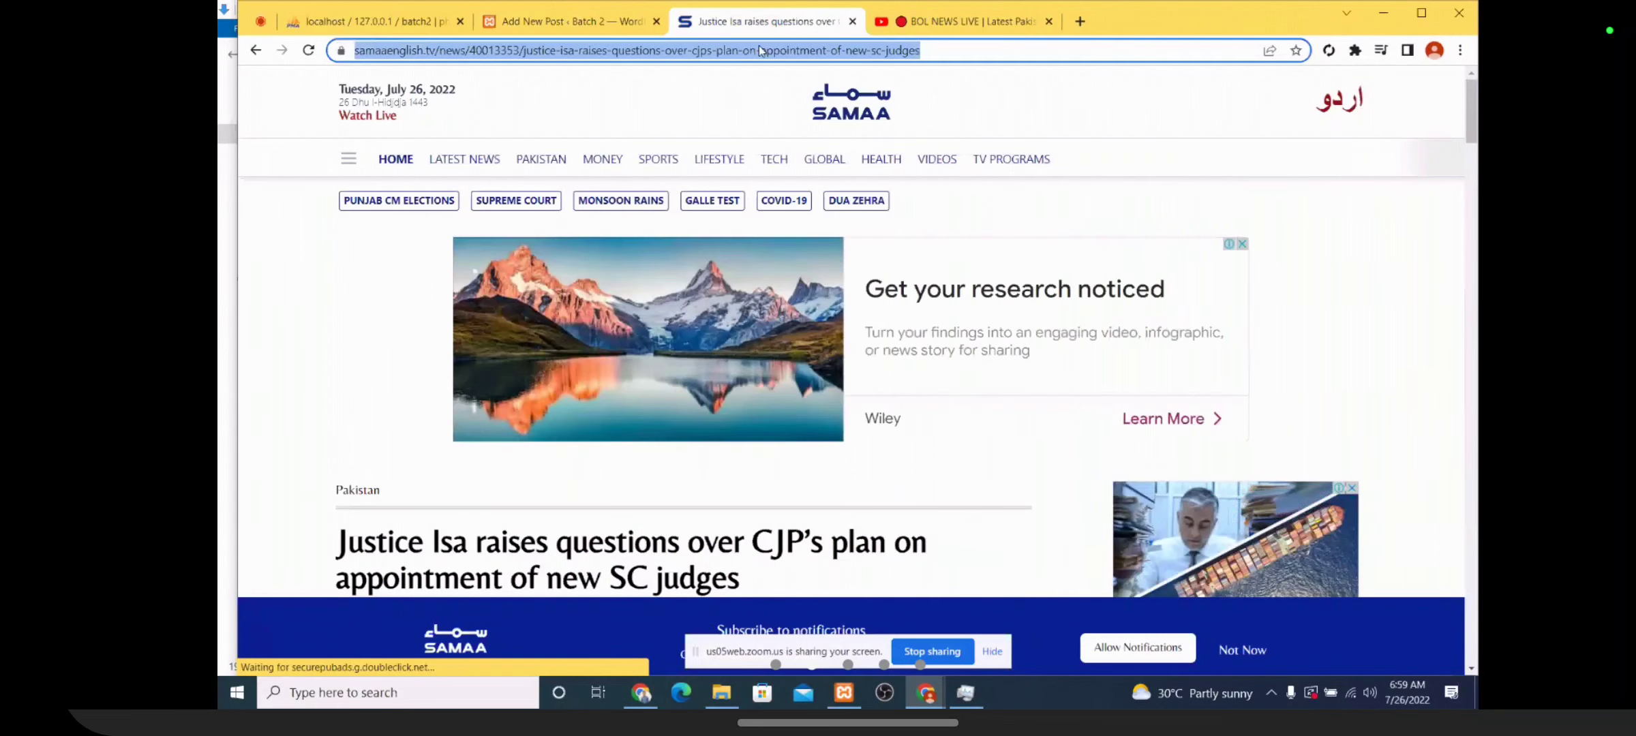
left_click(605, 28)
key("ctrl+v")
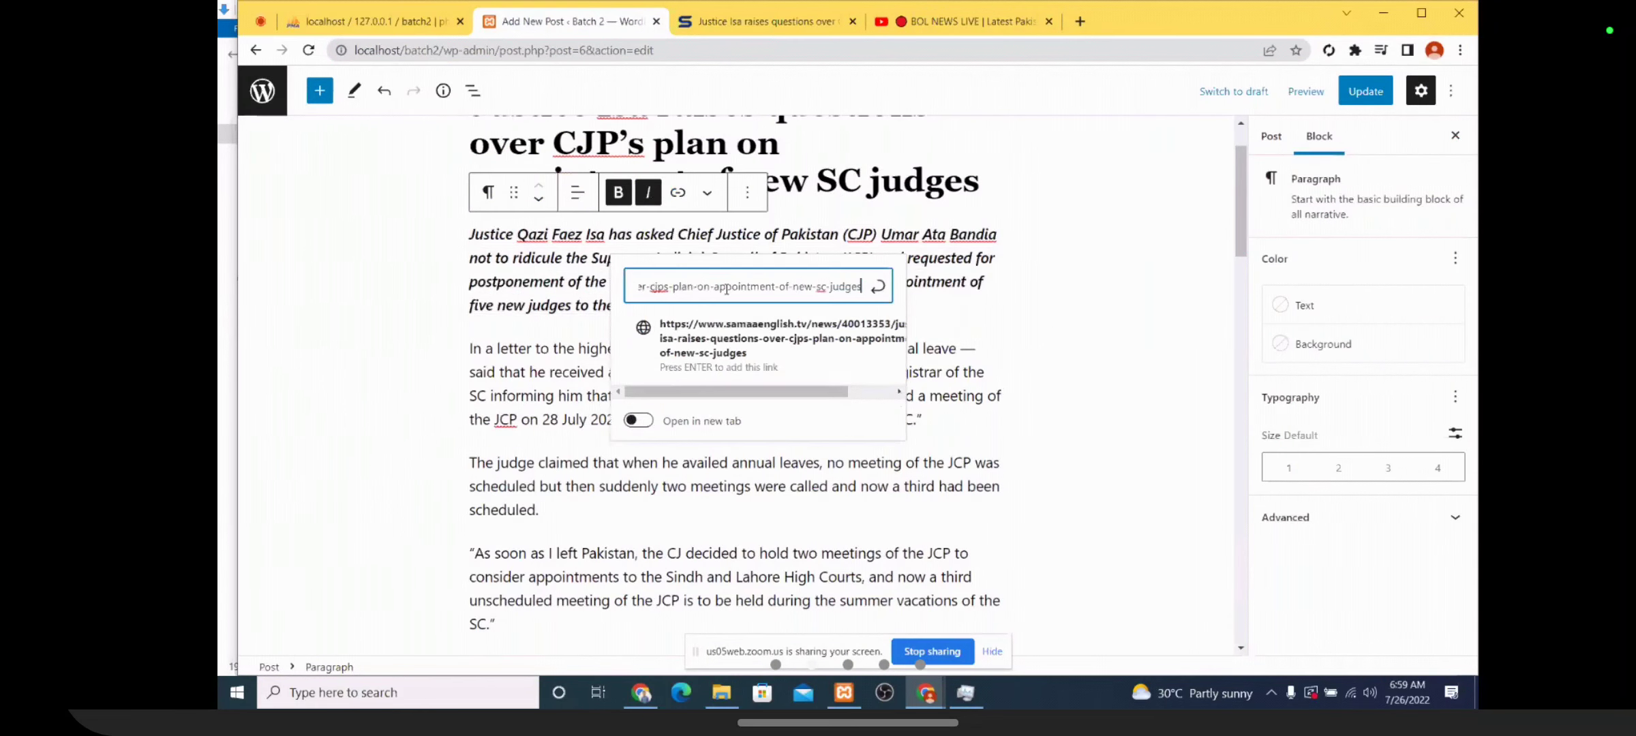
left_click(877, 286)
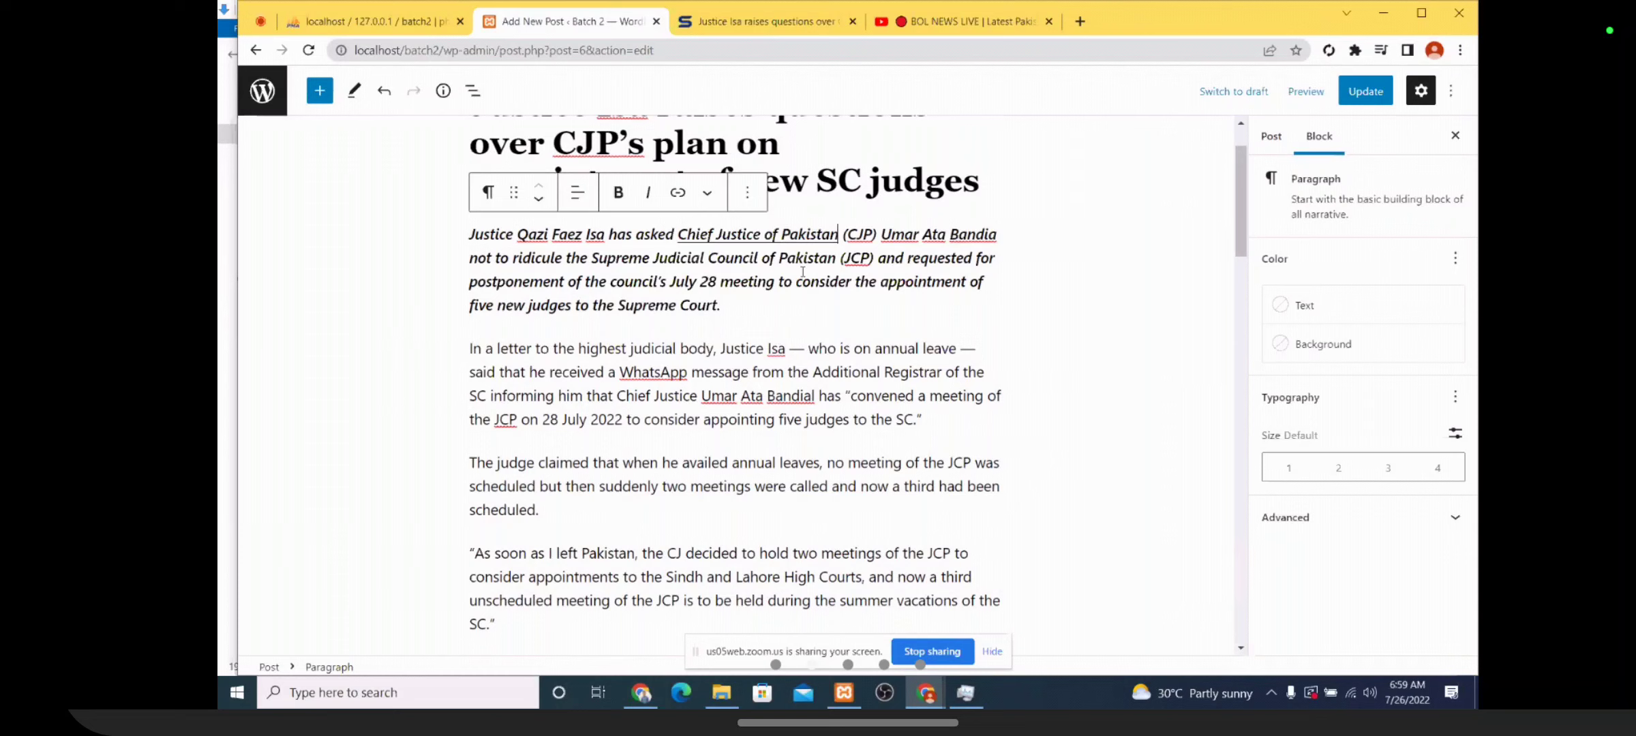
Update the post and open its preview in a new tab
left_click(1365, 91)
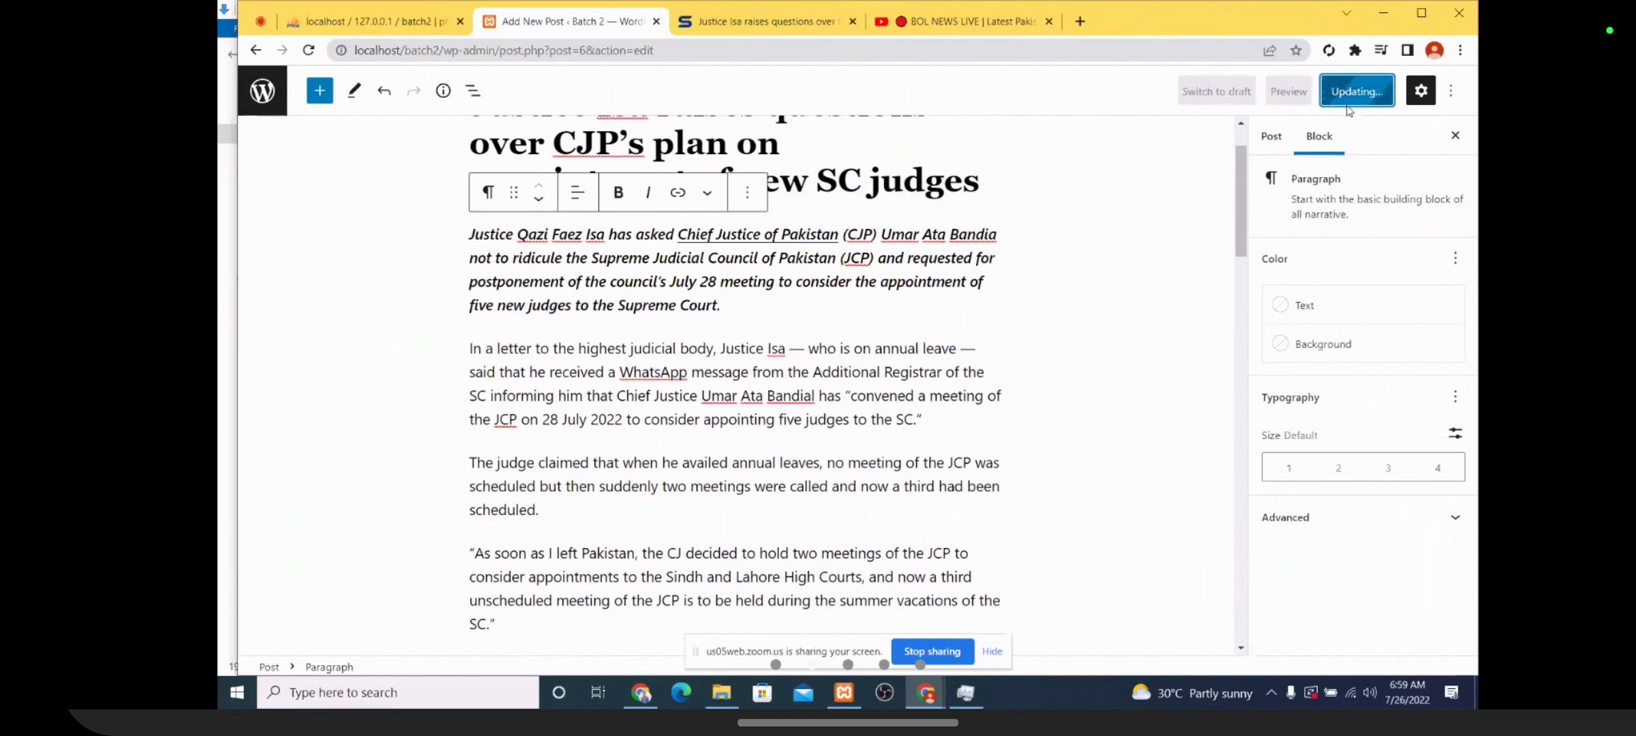
left_click(1306, 90)
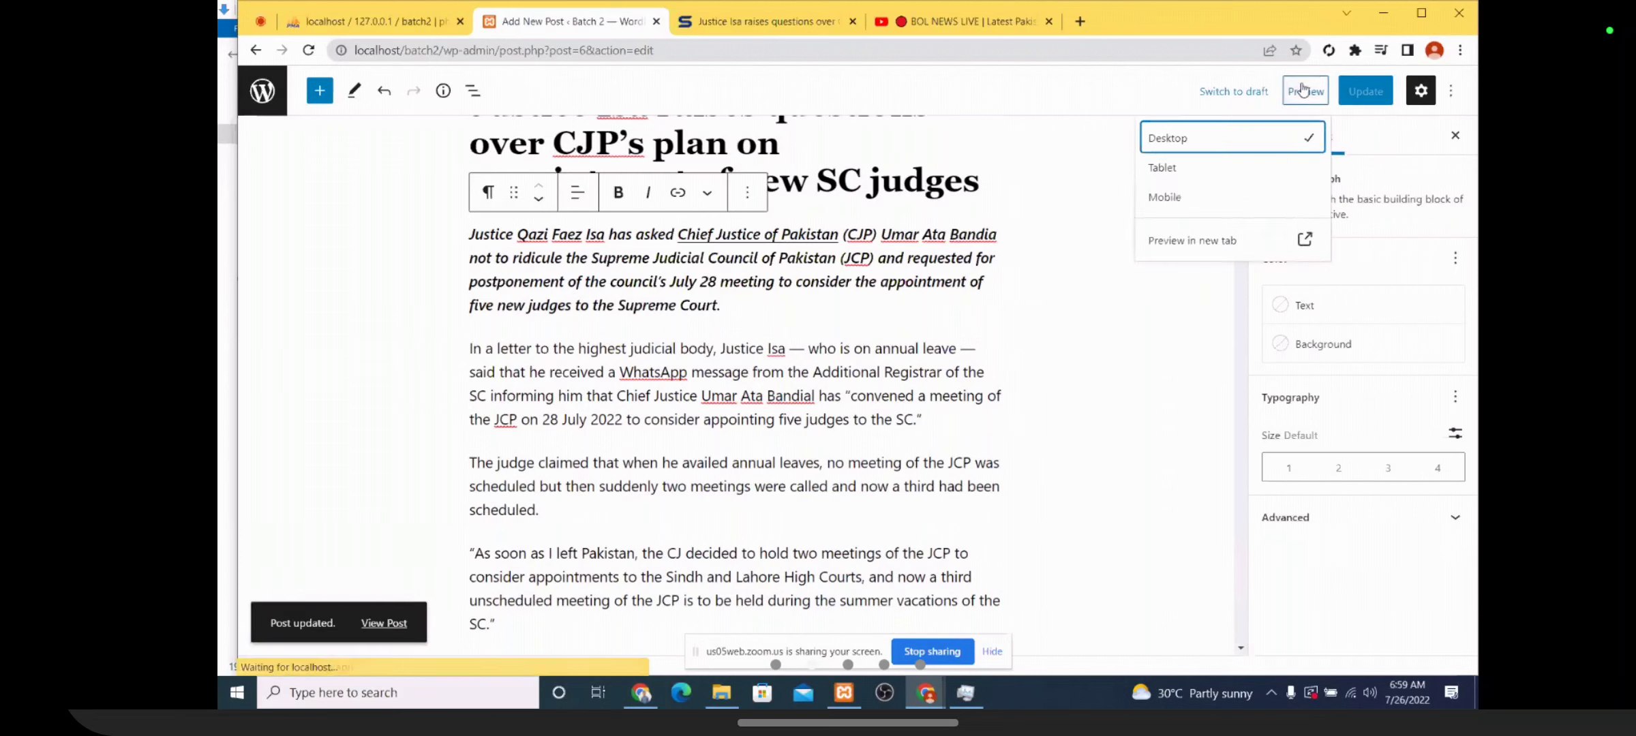
left_click(1205, 240)
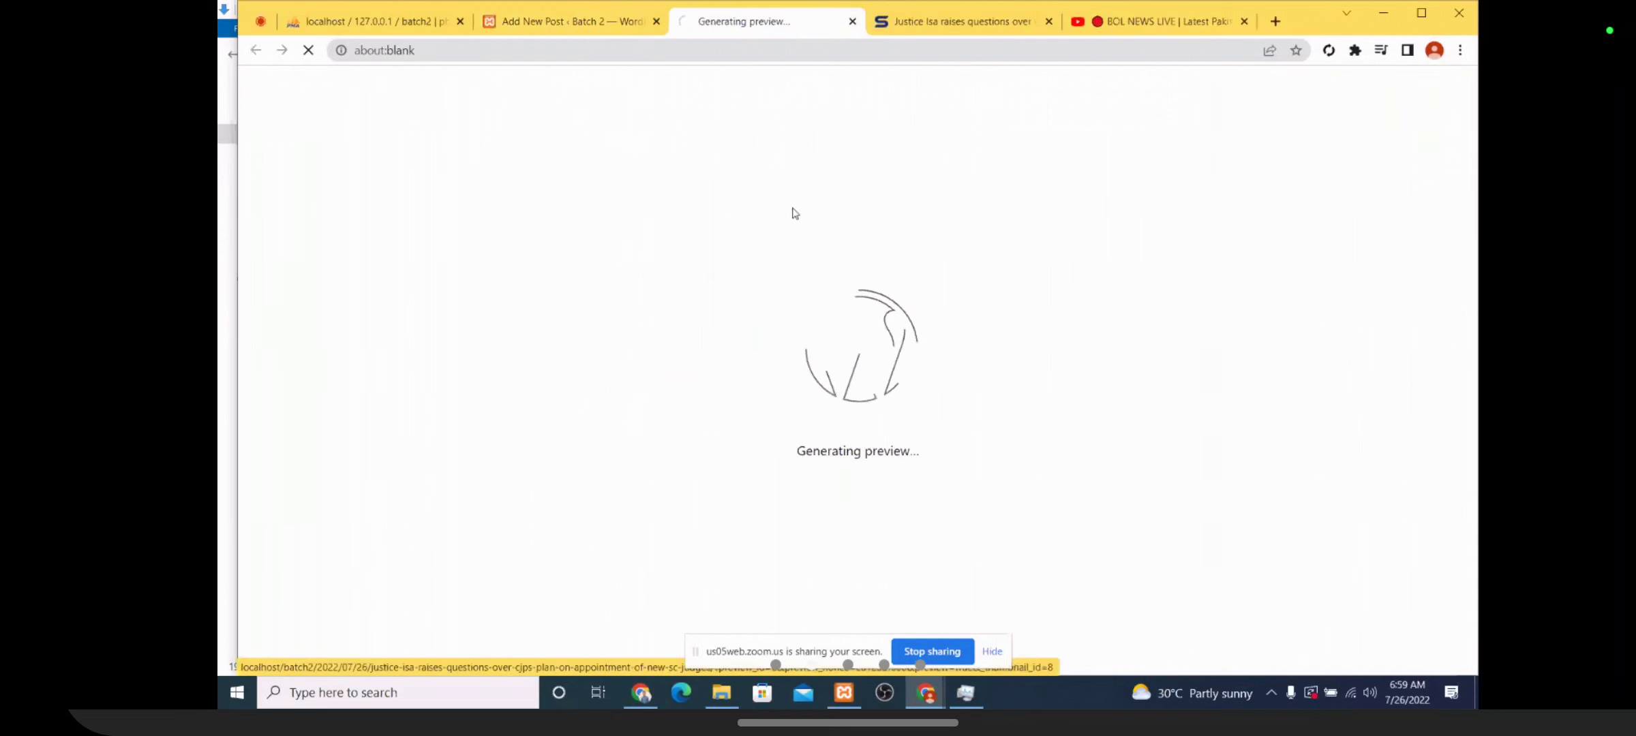
Test the "Chief Justice of Pakistan" link in the post preview and return to the preview page
scroll(793, 218, "down", 8)
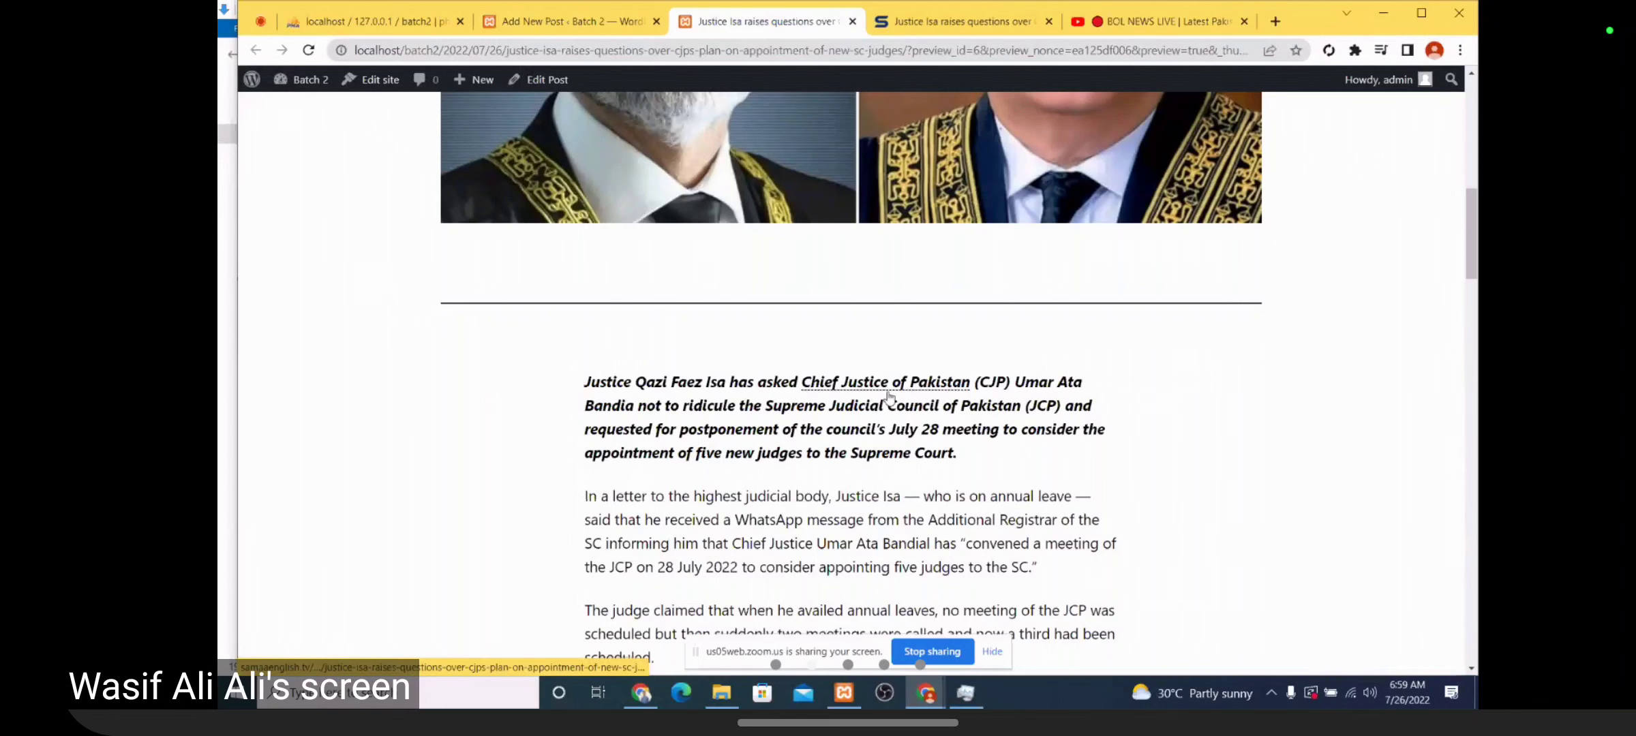
scroll(914, 378, "down", 1)
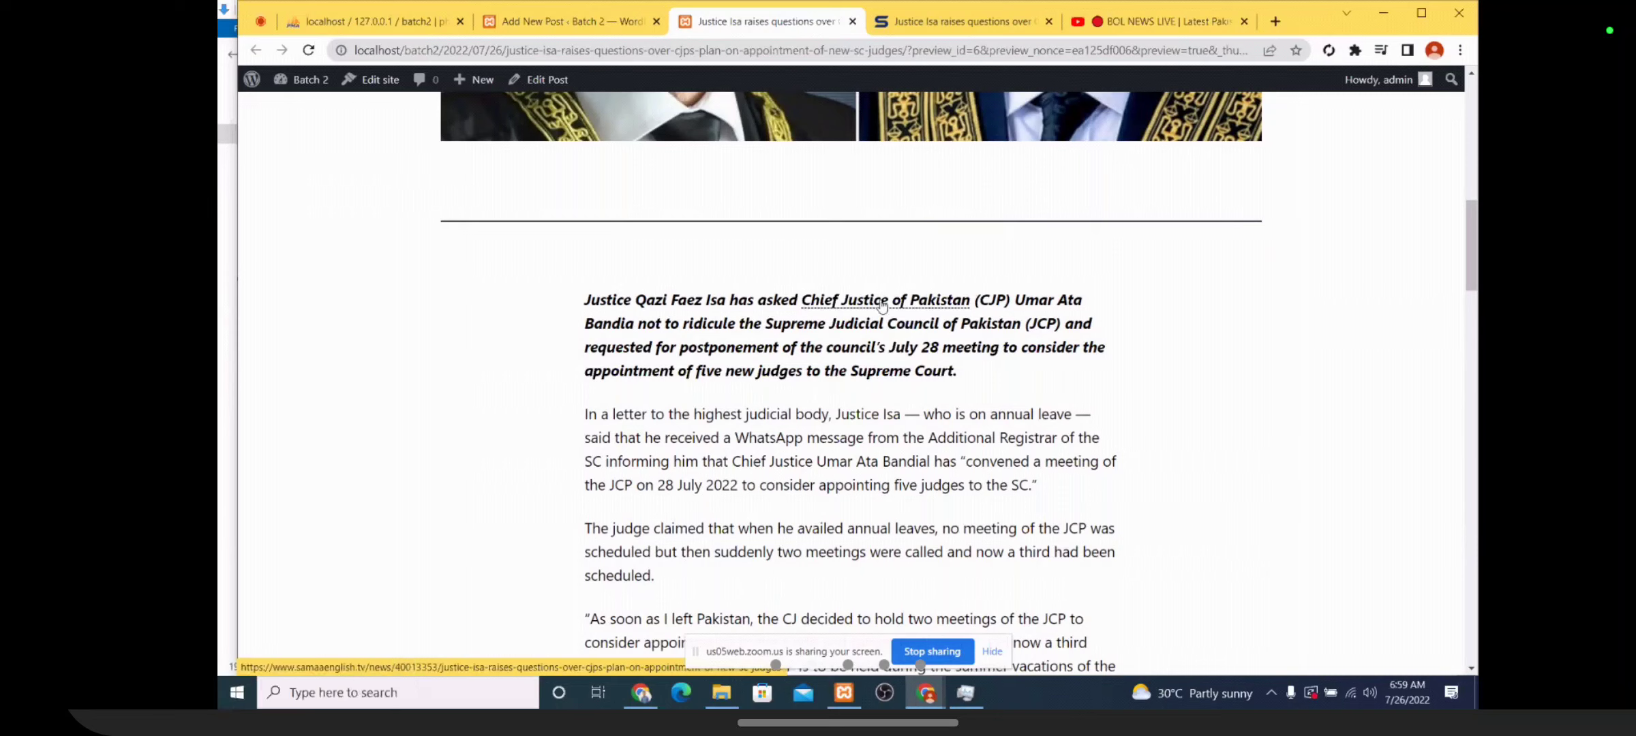
left_click(882, 304)
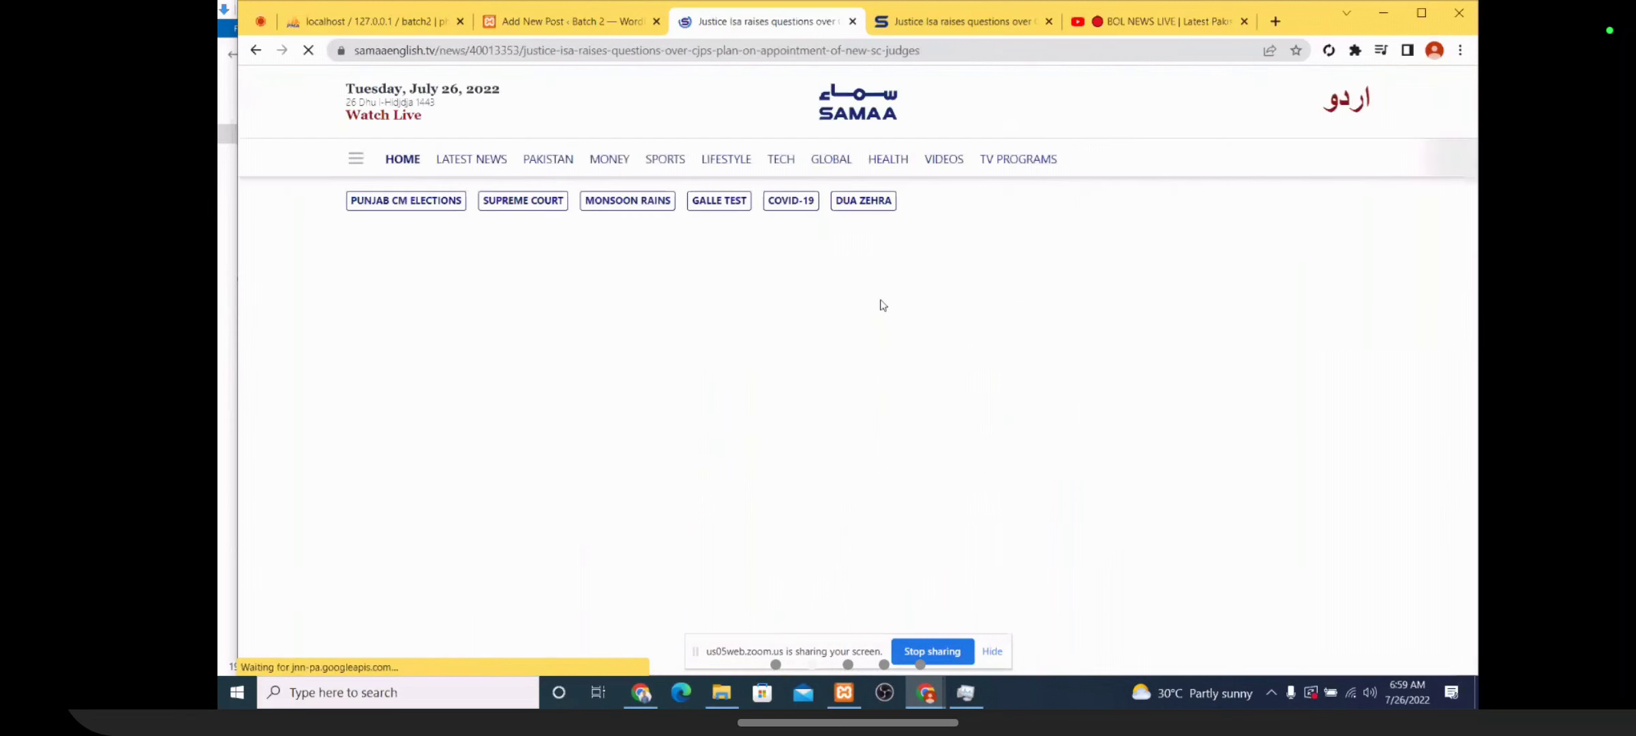
left_click(255, 50)
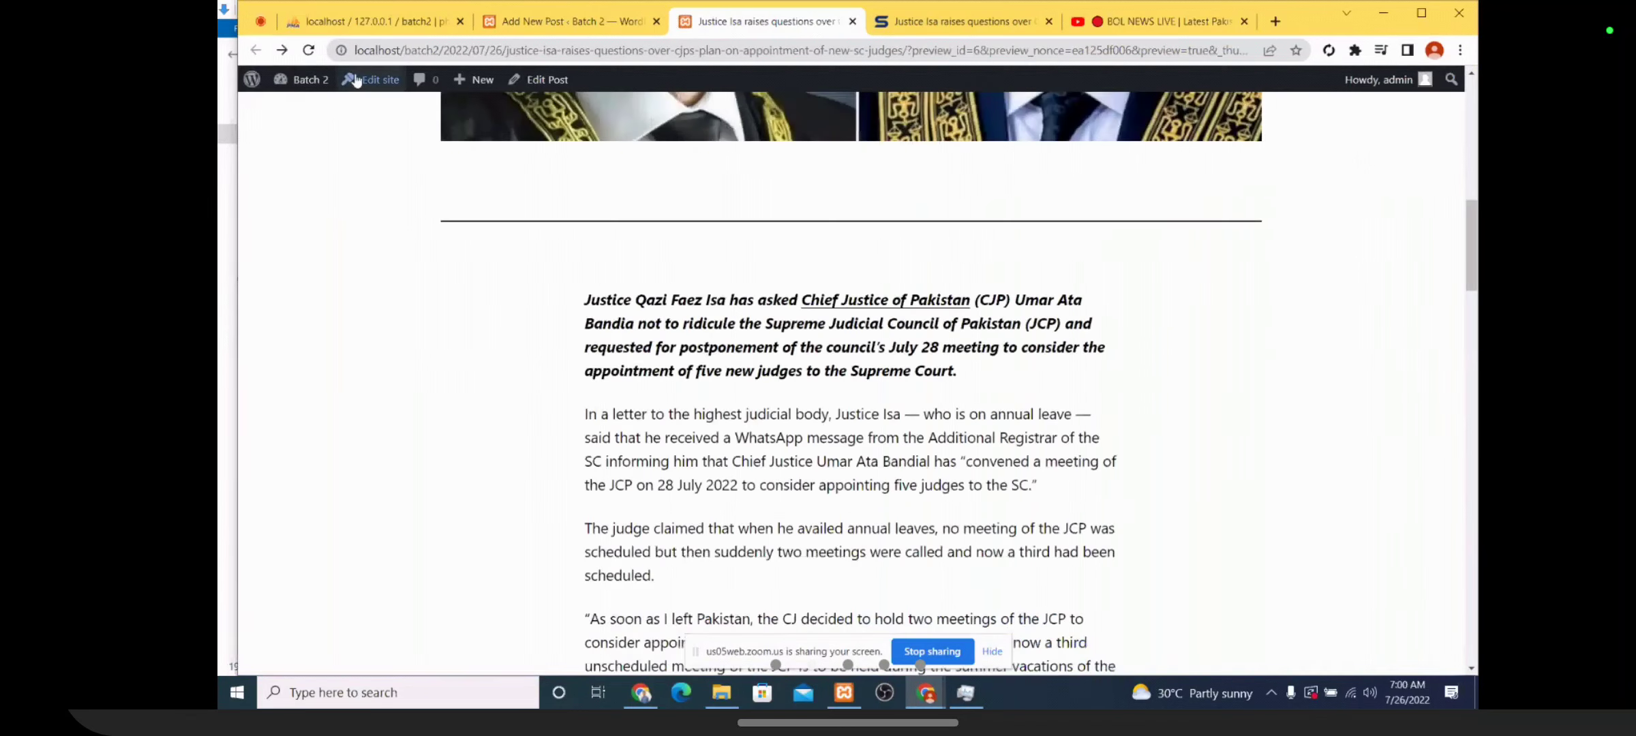
Return to the post editor and remove the link from "Chief Justice of Pakistan" in the opening paragraph
left_click(571, 25)
left_click_drag(838, 234, 679, 232)
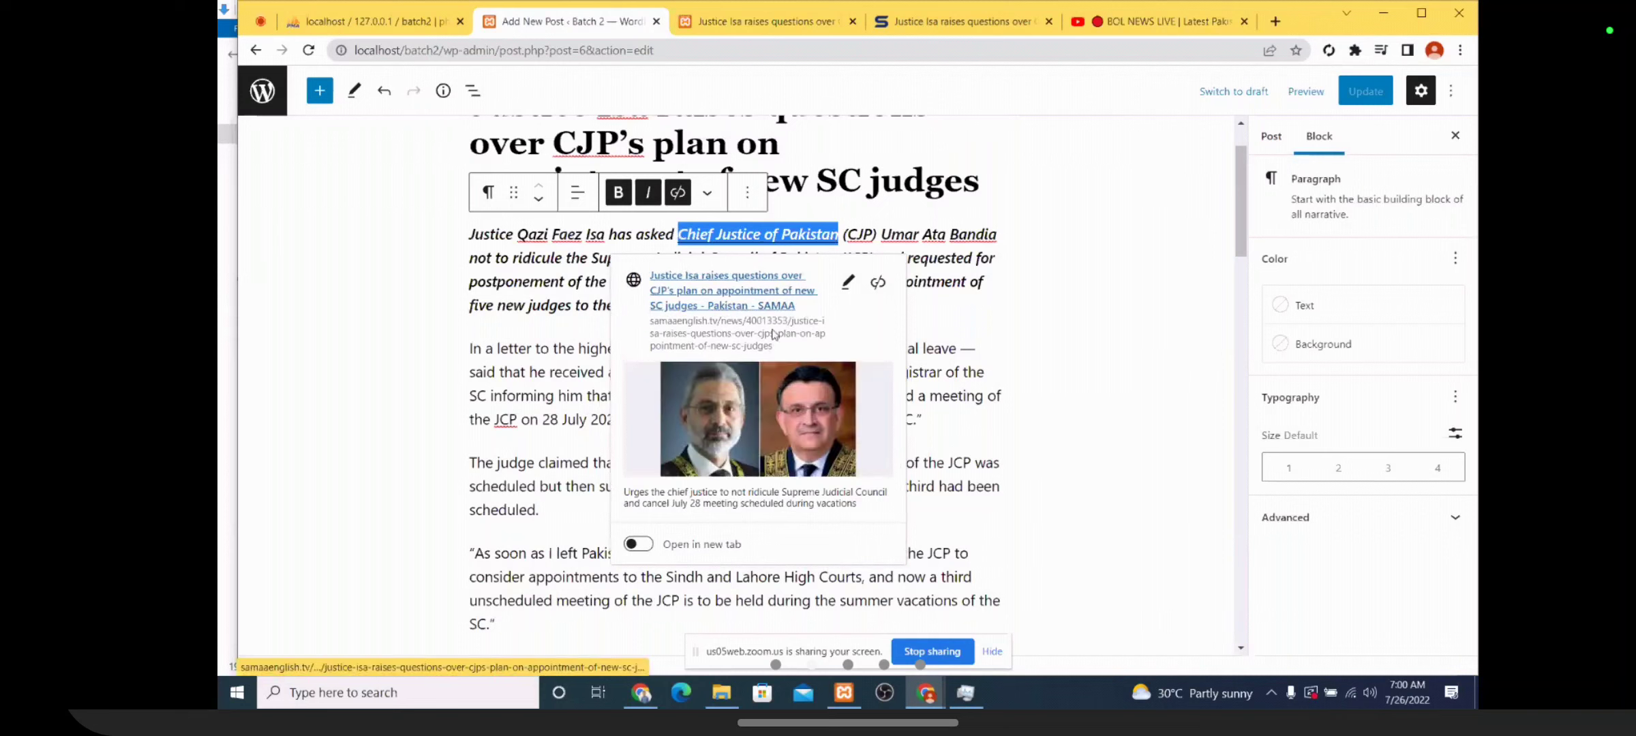
left_click(846, 285)
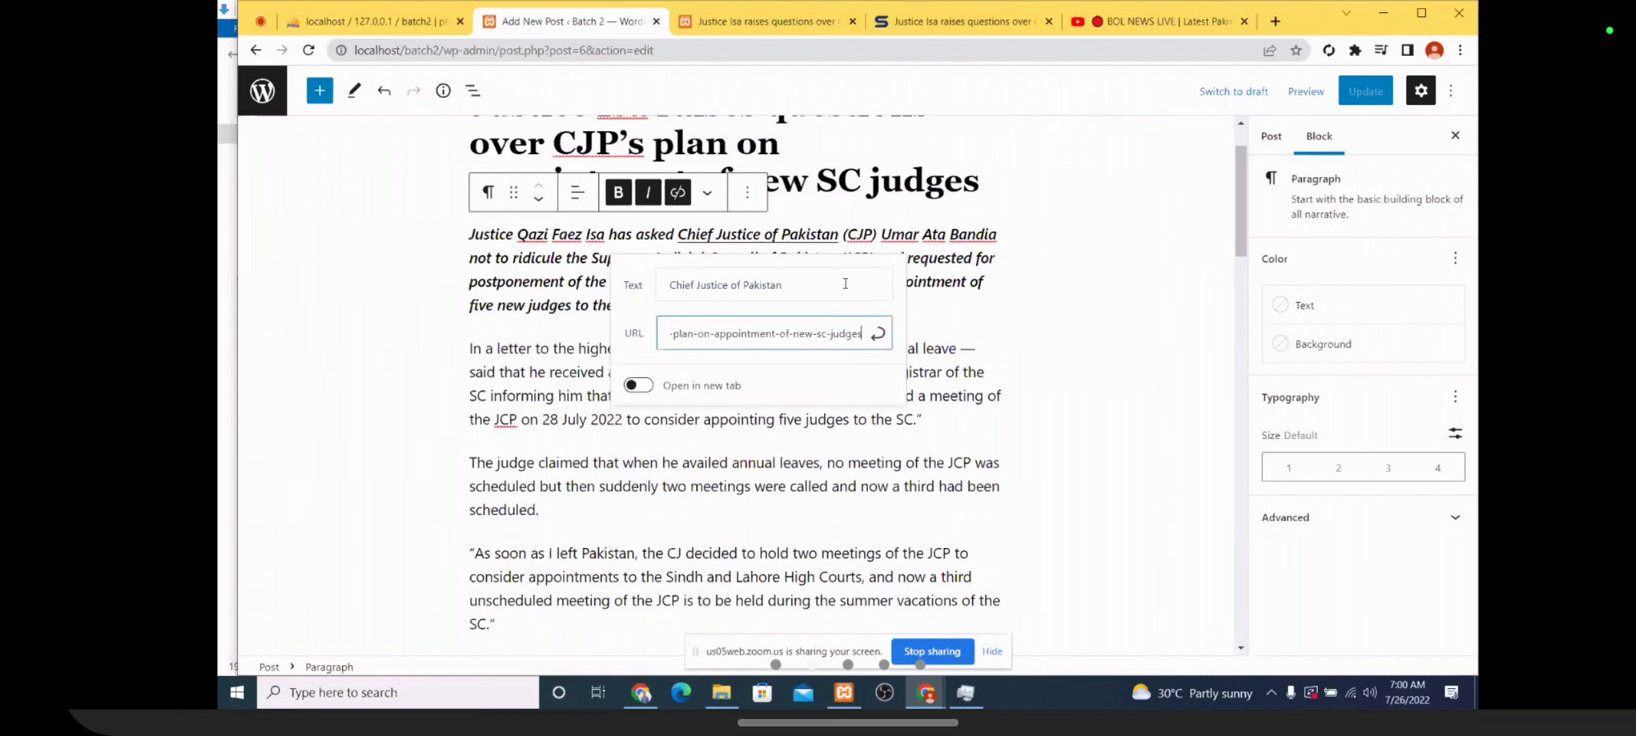
left_click(878, 333)
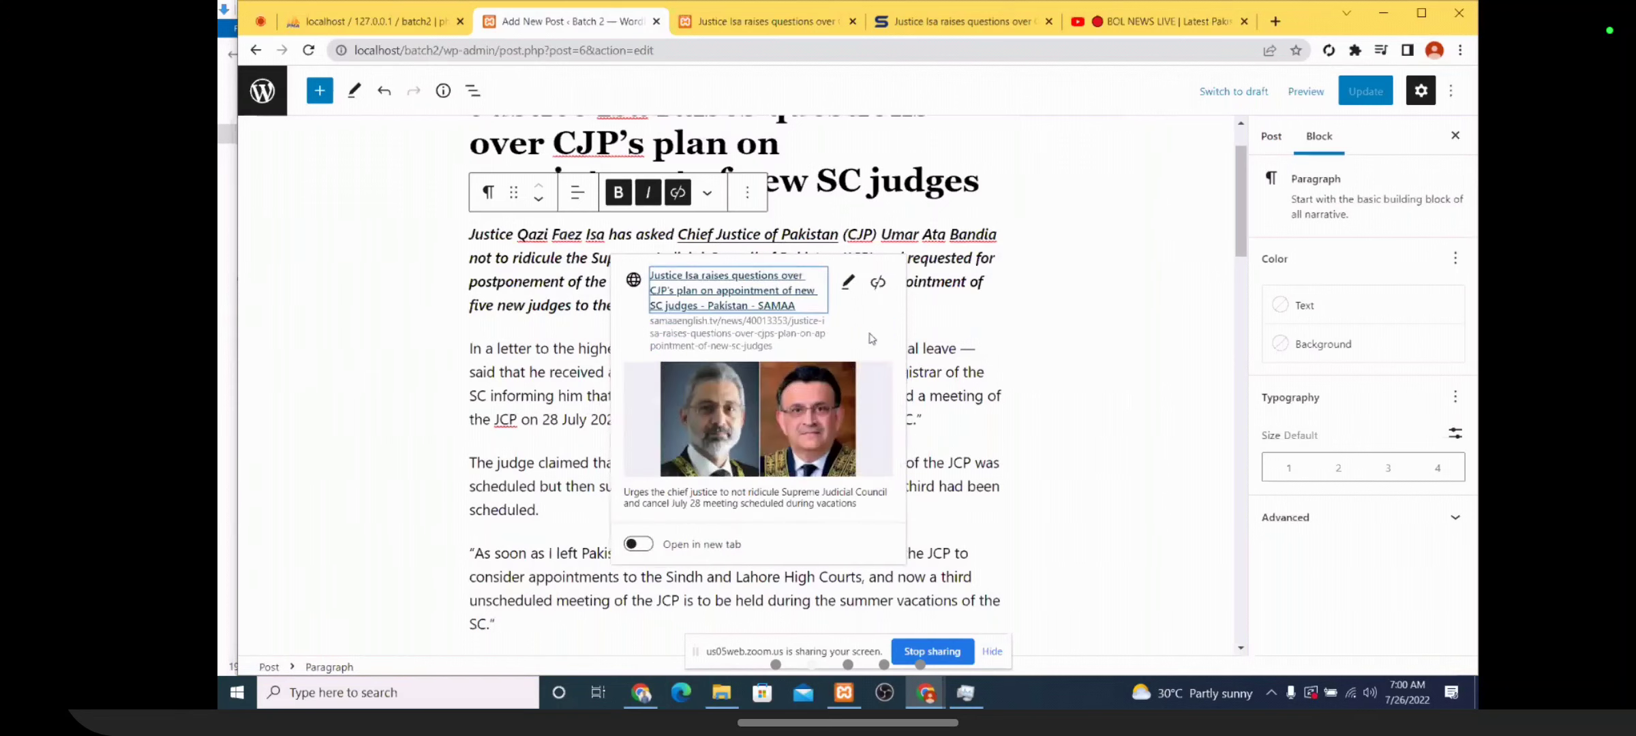
left_click(877, 284)
left_click(839, 234)
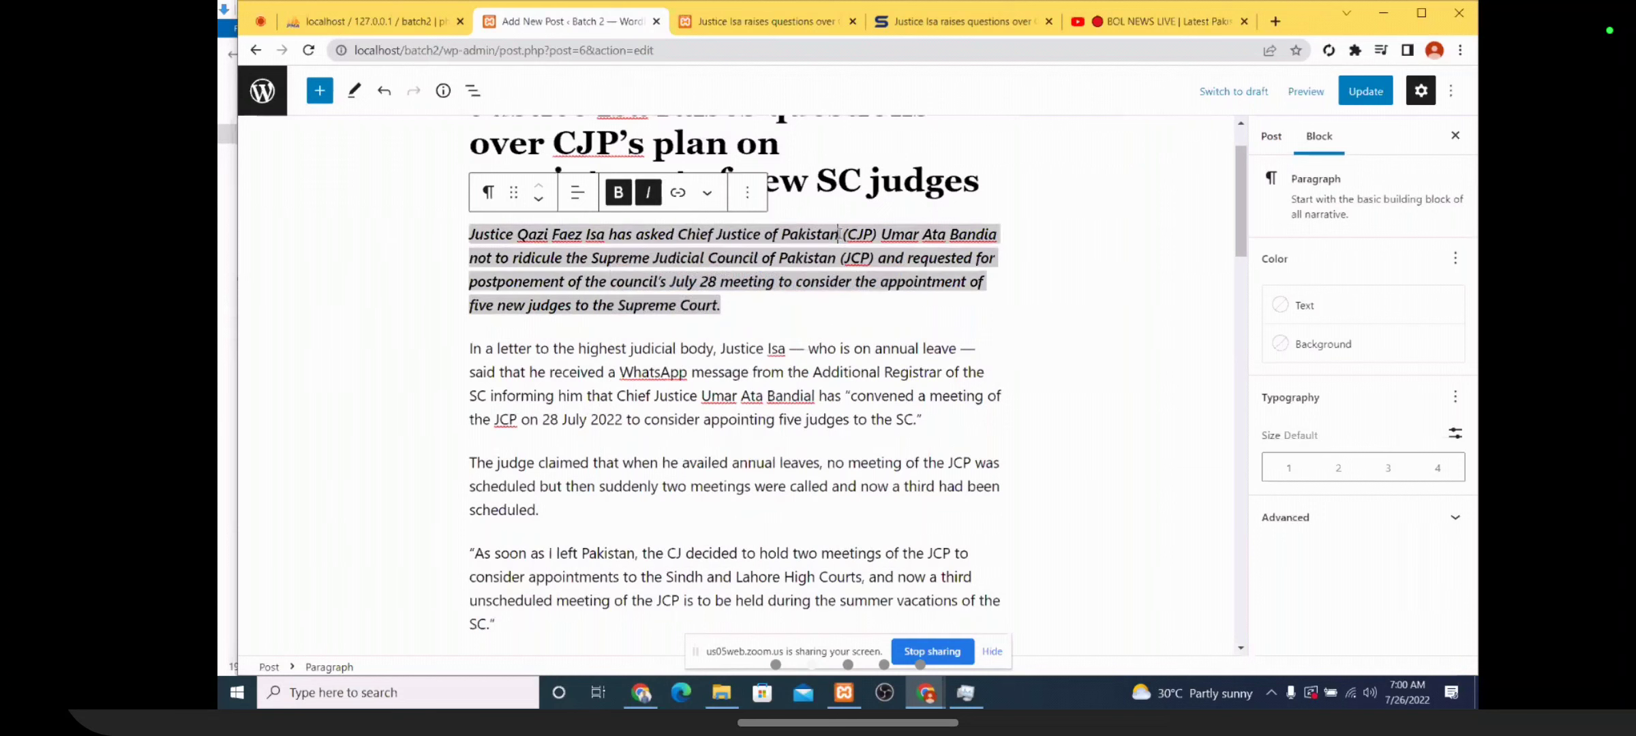
Enter the copied SAMAA article URL as the link for "Chief Justice of Pakistan" and turn on Open in new tab
left_click_drag(838, 234, 678, 234)
left_click(677, 193)
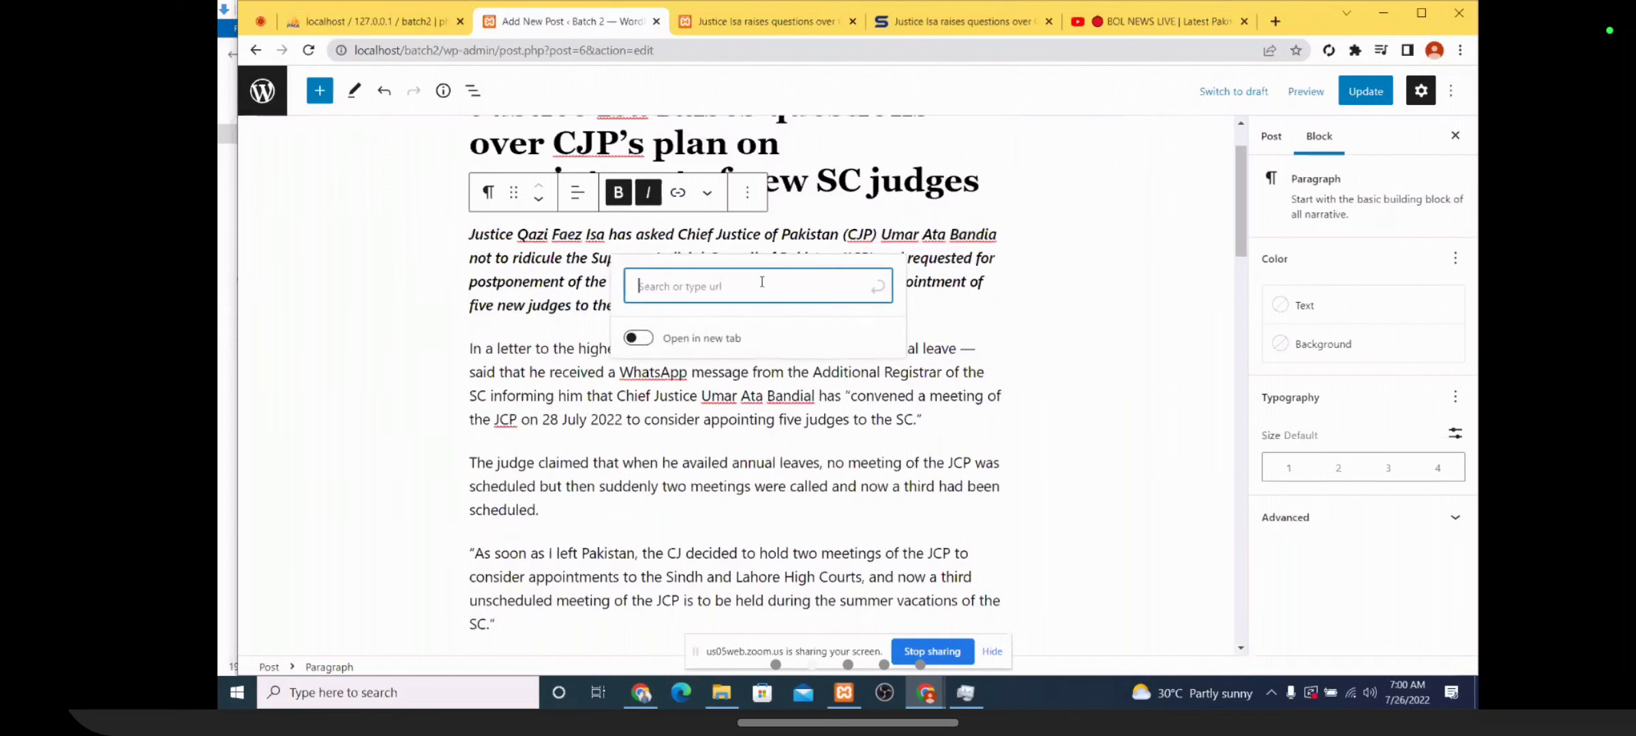
key("ctrl+v")
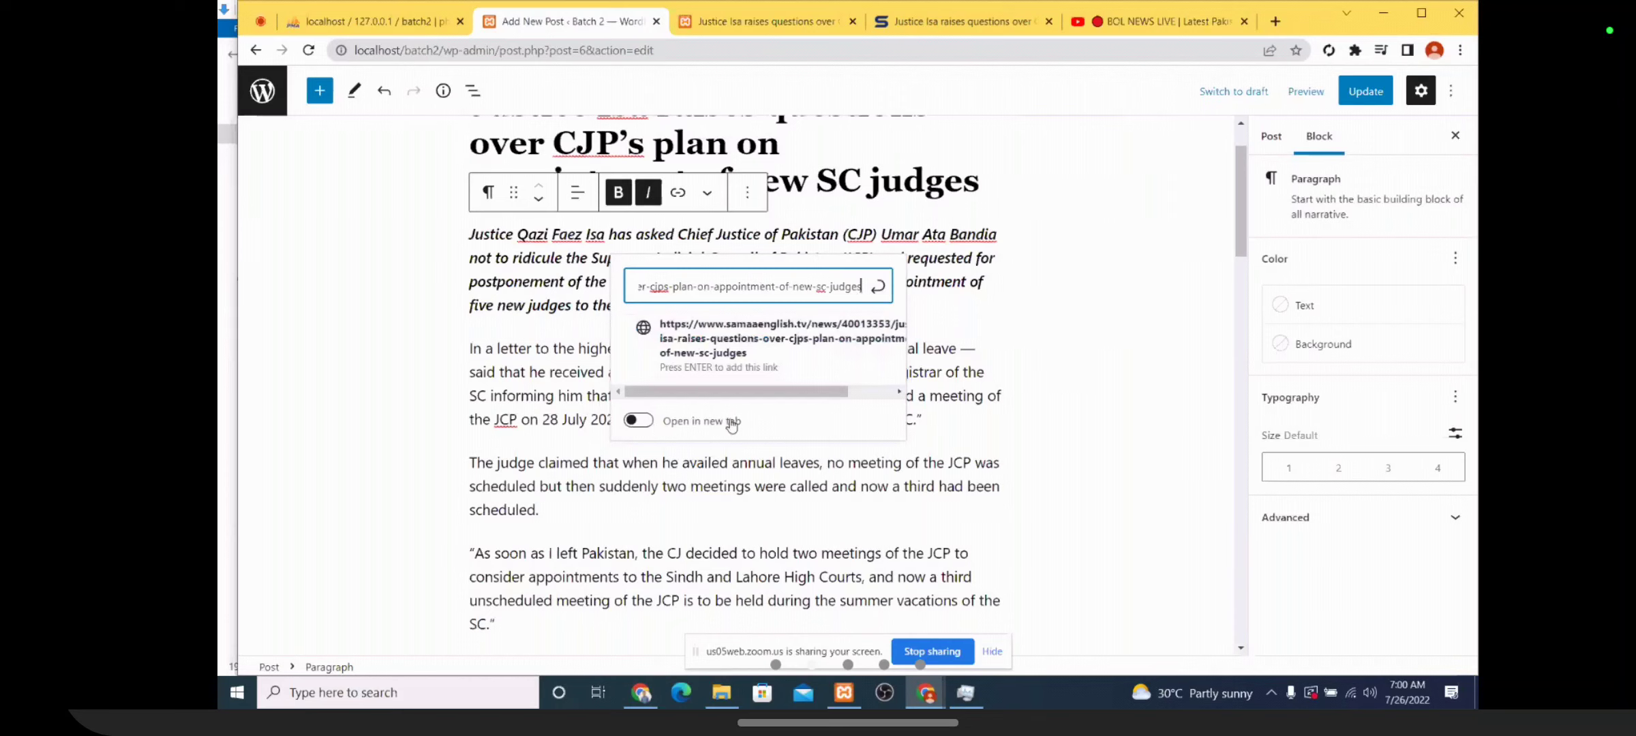
left_click(638, 423)
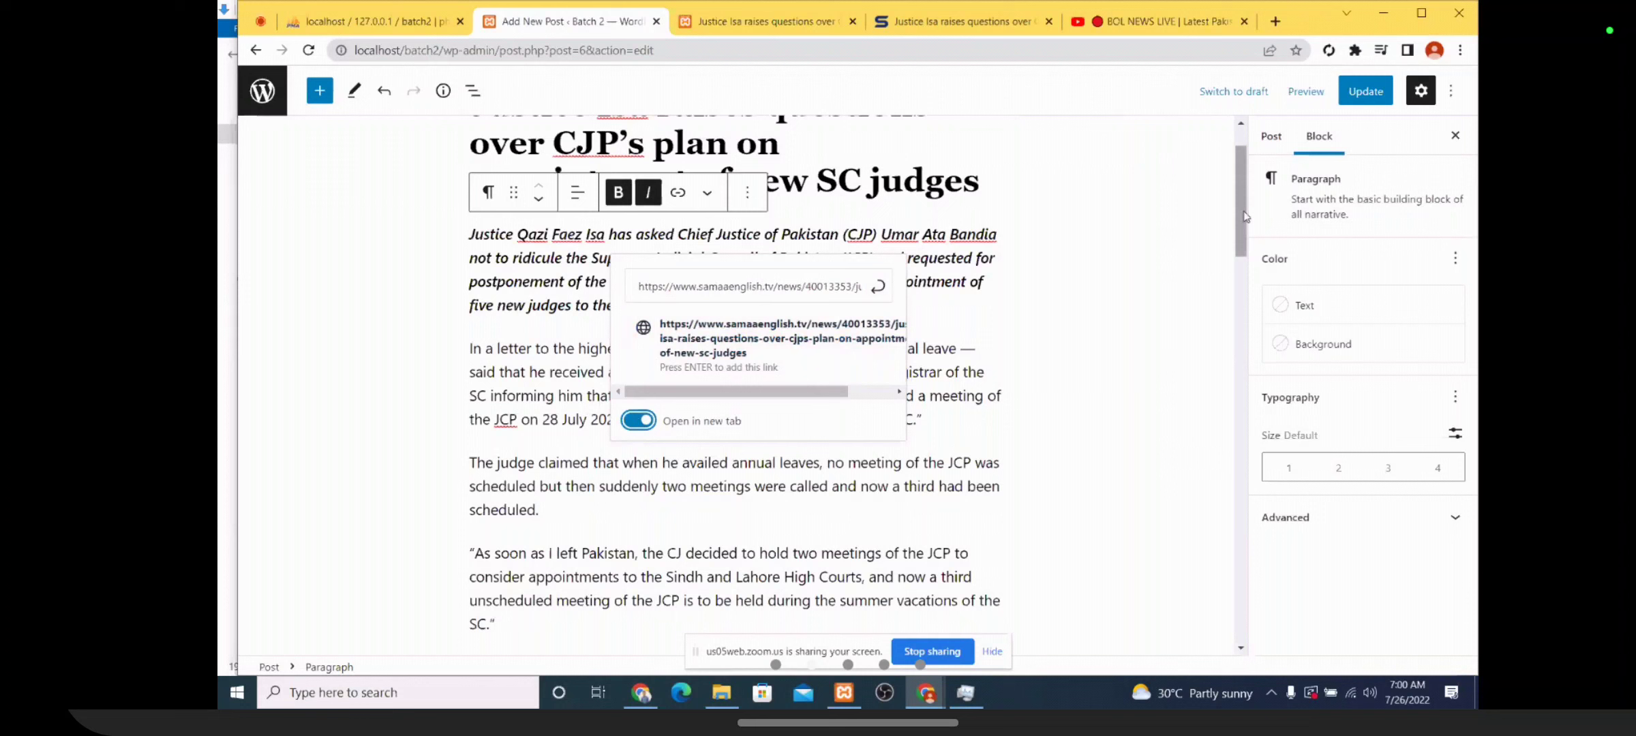
Switch to the post preview, follow its "Chief Justice of Pakistan" link and examine the address of the opened page
left_click(777, 21)
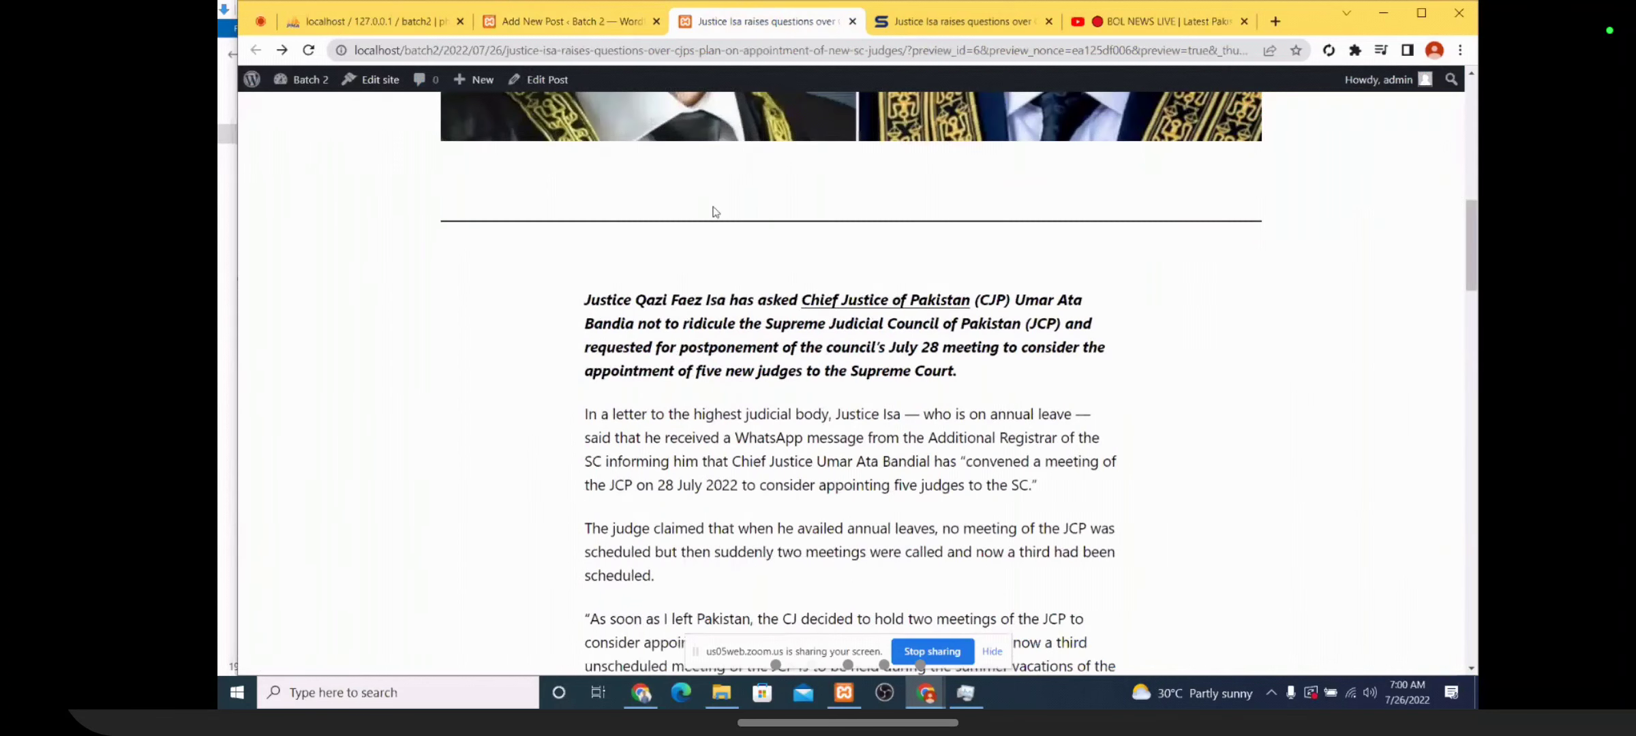
left_click(843, 308)
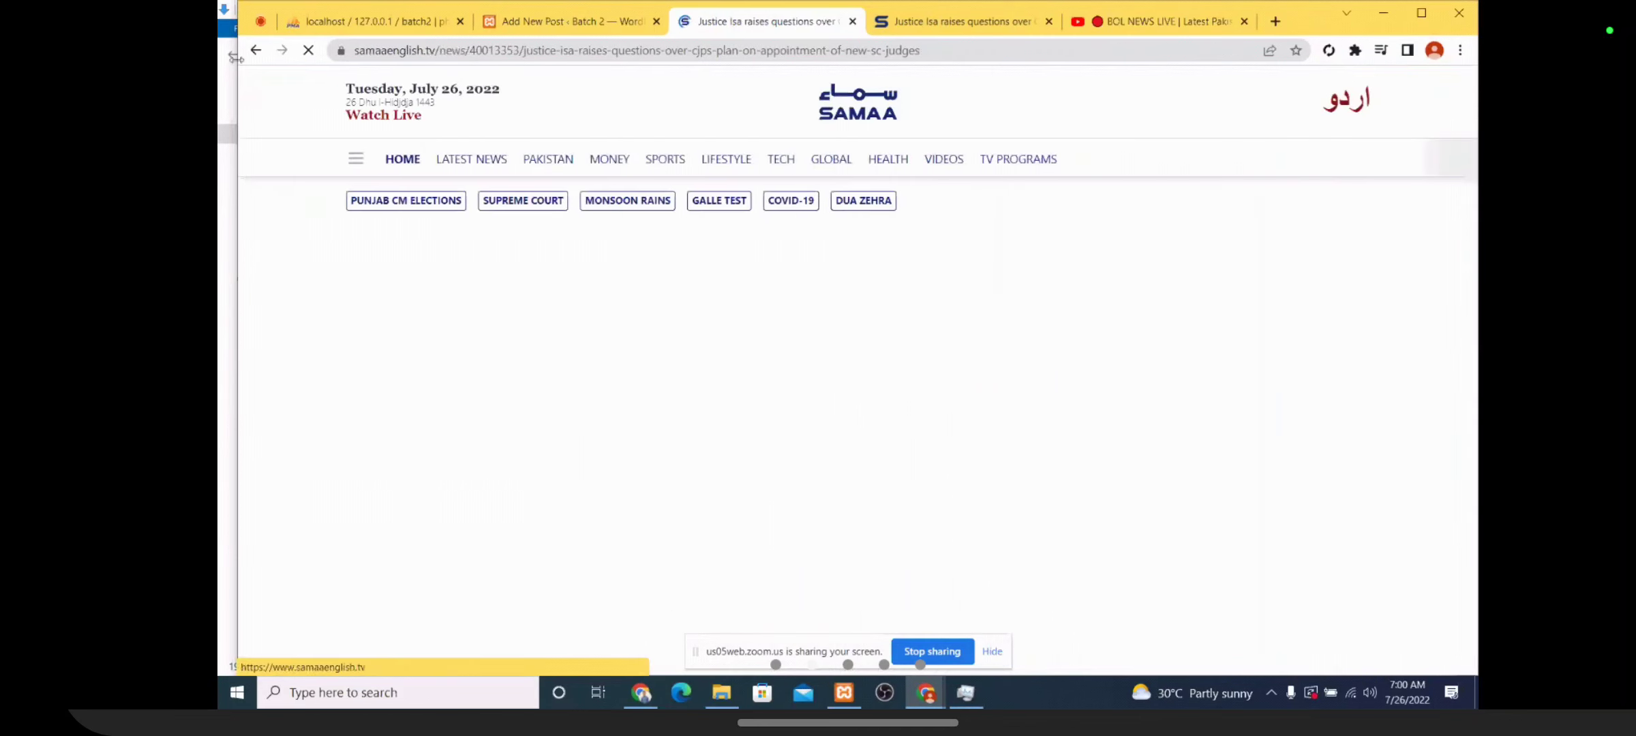
double_click(423, 50)
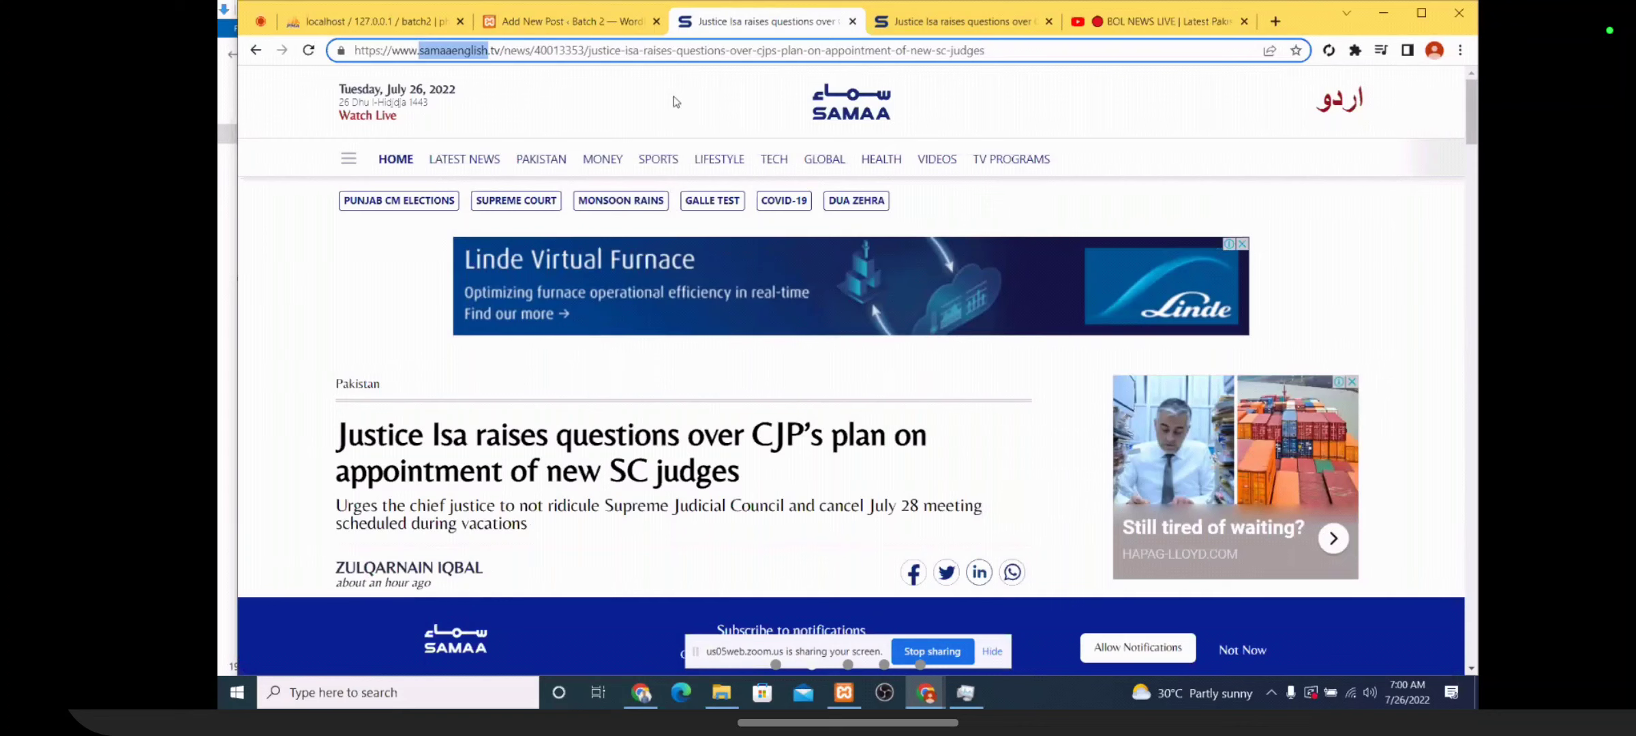
Return to the post editor, update the post and open its preview in a new tab
left_click(255, 50)
left_click(594, 23)
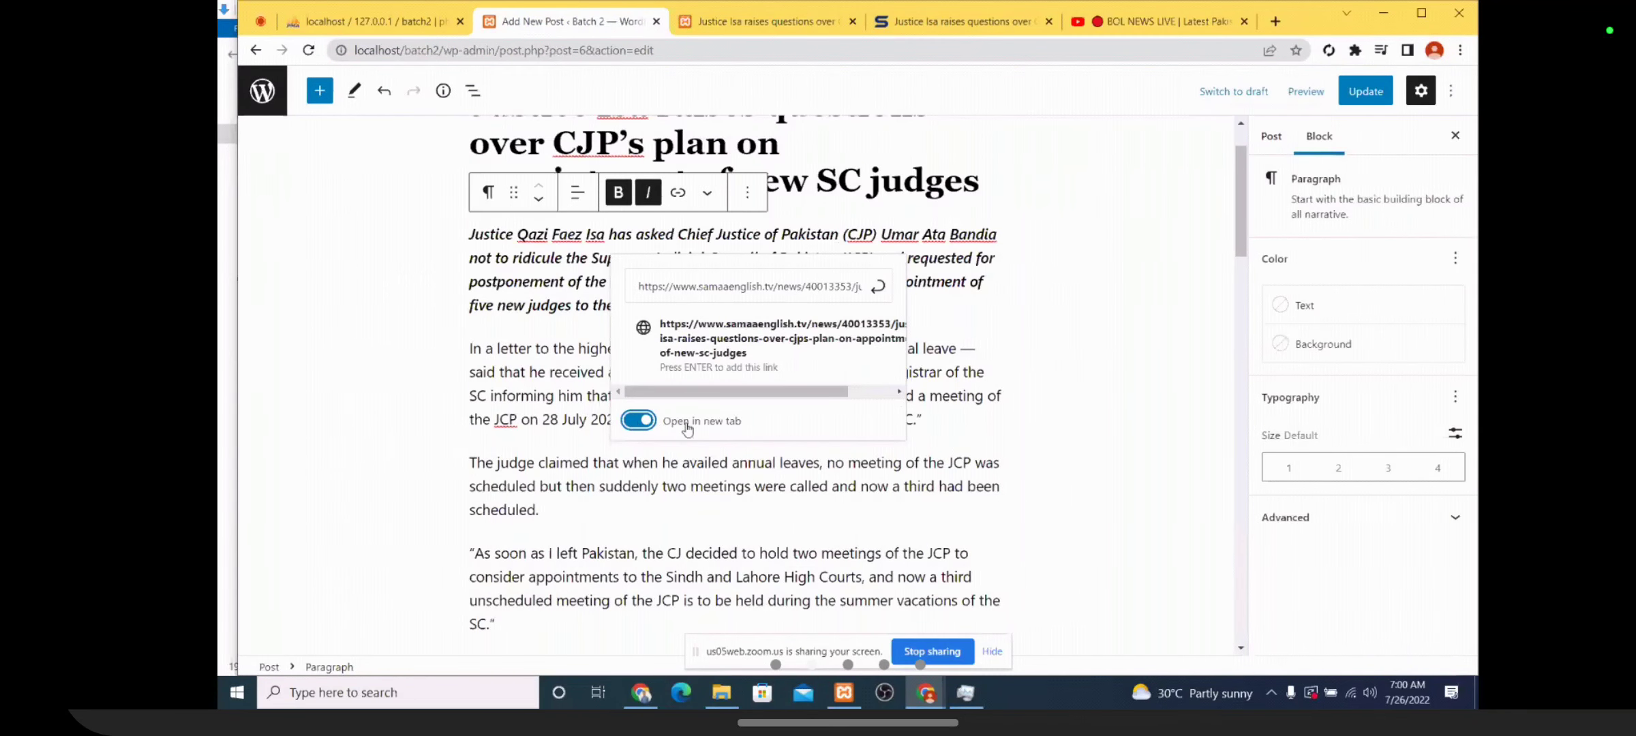
left_click(1115, 308)
left_click(1366, 90)
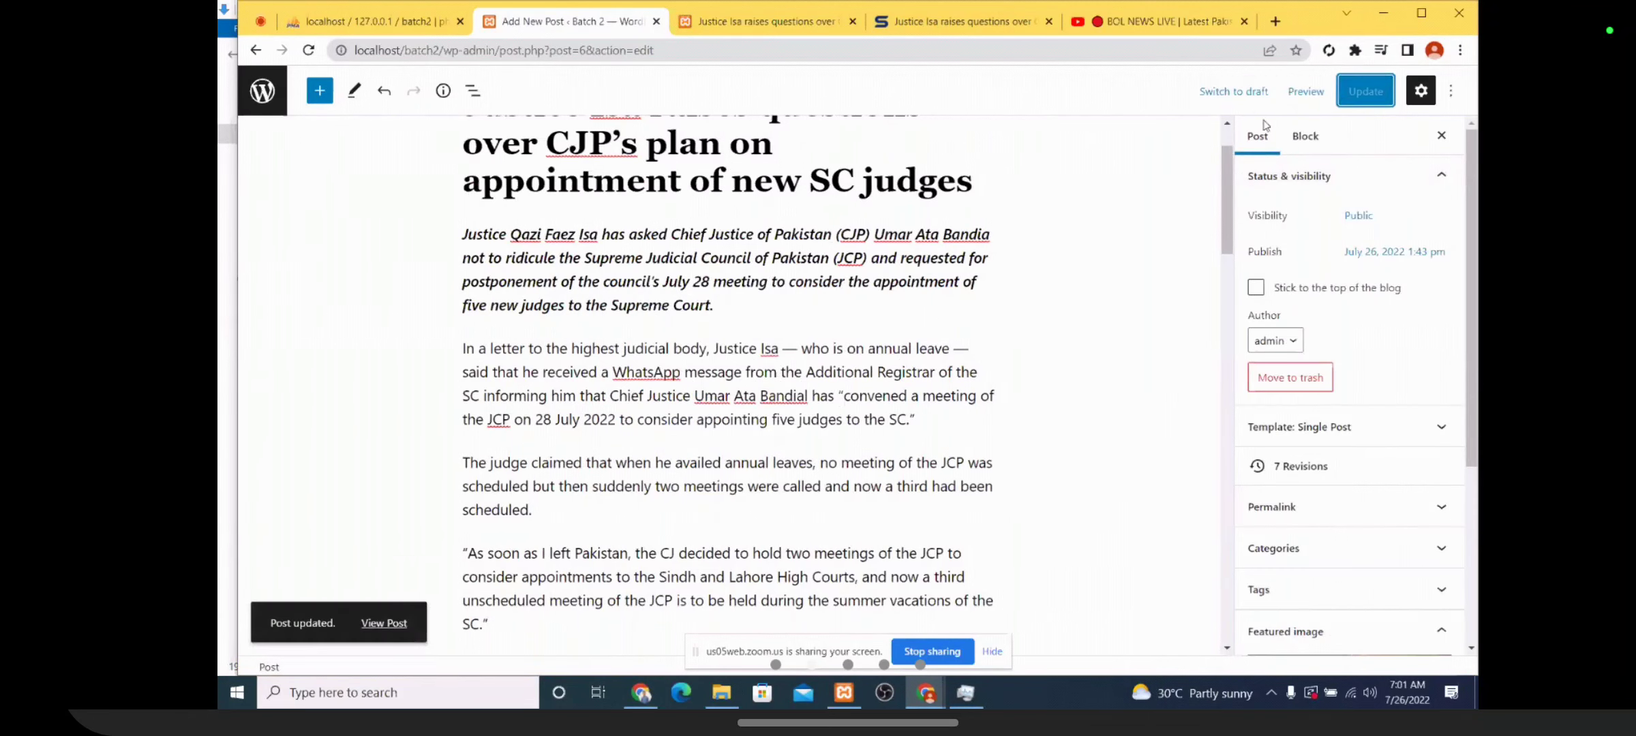
left_click(1303, 90)
left_click(1220, 216)
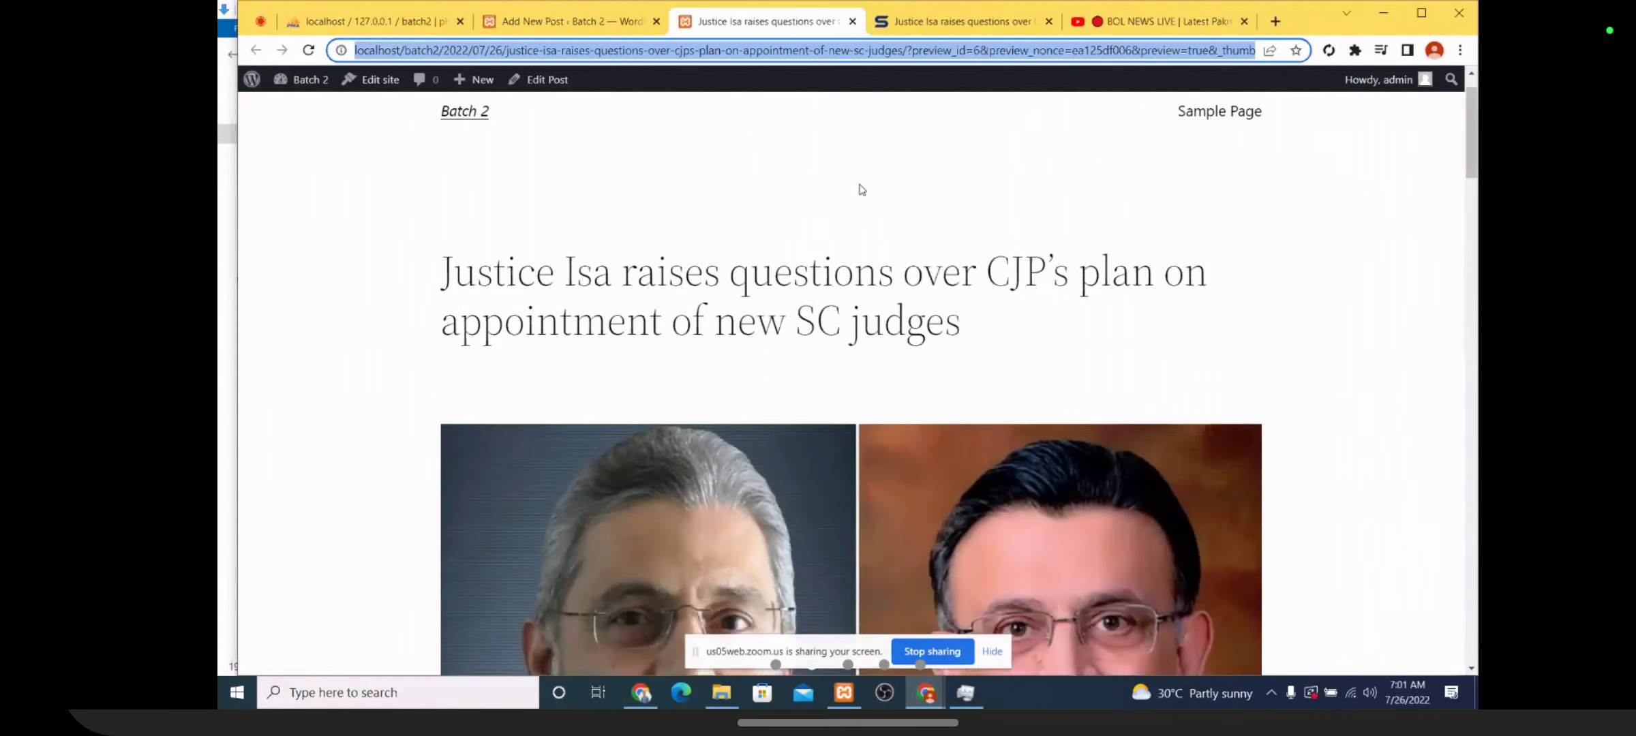
Check in the preview whether "Chief Justice of Pakistan" in the opening paragraph works as a link
scroll(860, 190, "down", 5)
scroll(857, 190, "down", 5)
left_click(838, 298)
triple_click(837, 298)
left_click(838, 297)
Back in the post editor, link "Chief Justice of Pakistan" in the opening paragraph to the copied SAMAA article URL, set to open in a new tab
left_click(598, 17)
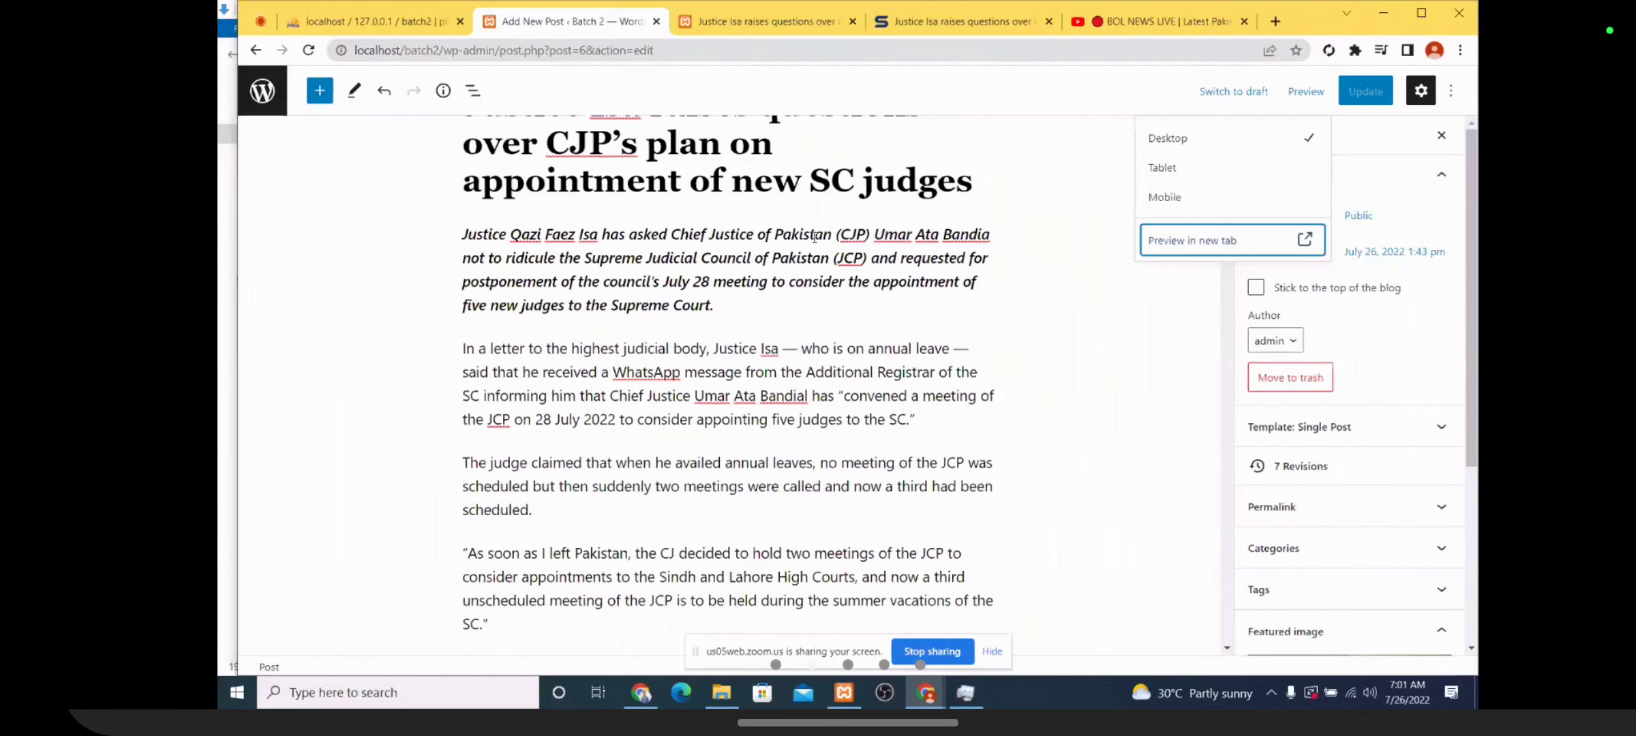
triple_click(720, 232)
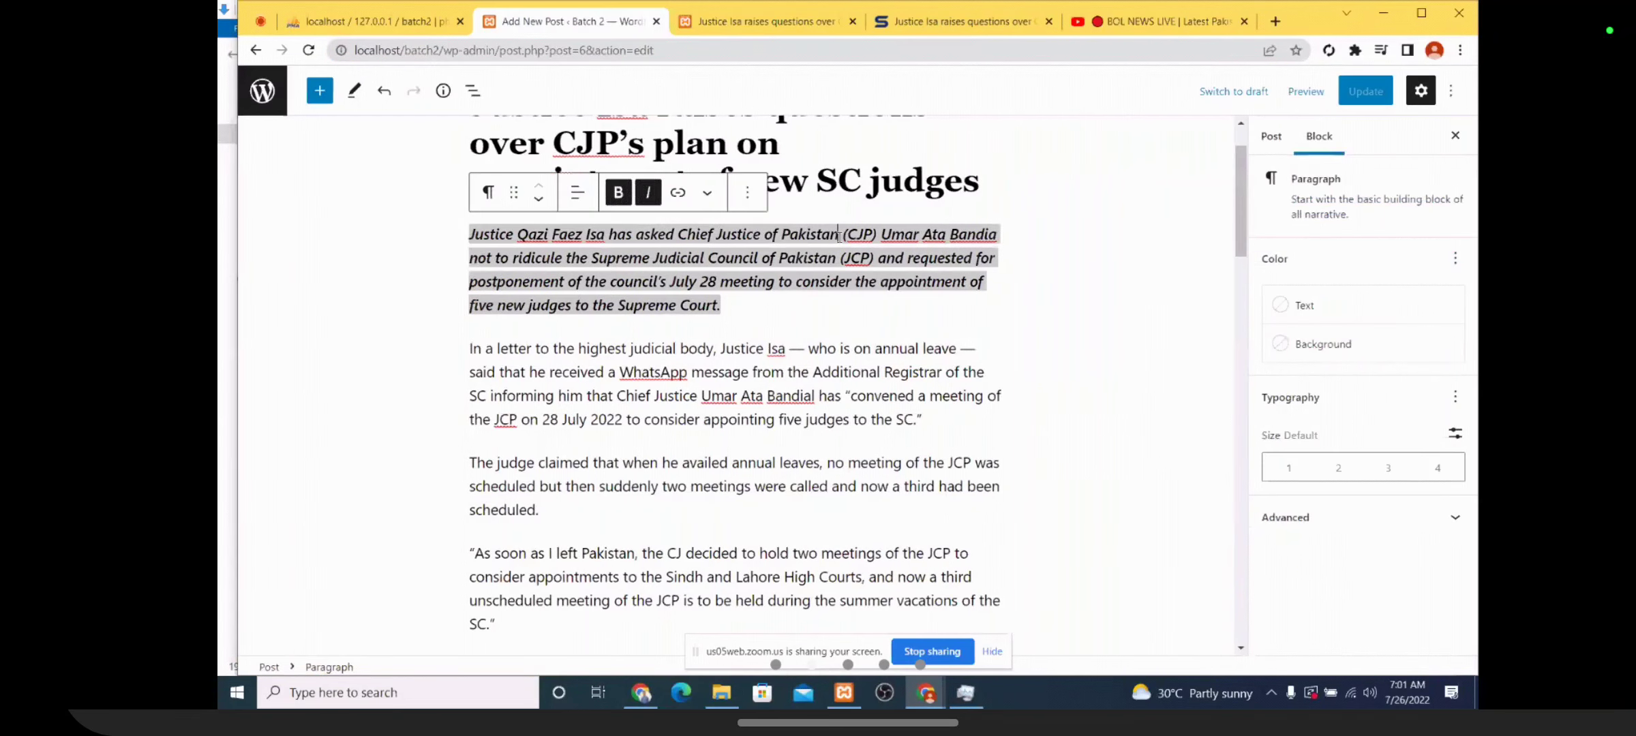
left_click(1022, 243)
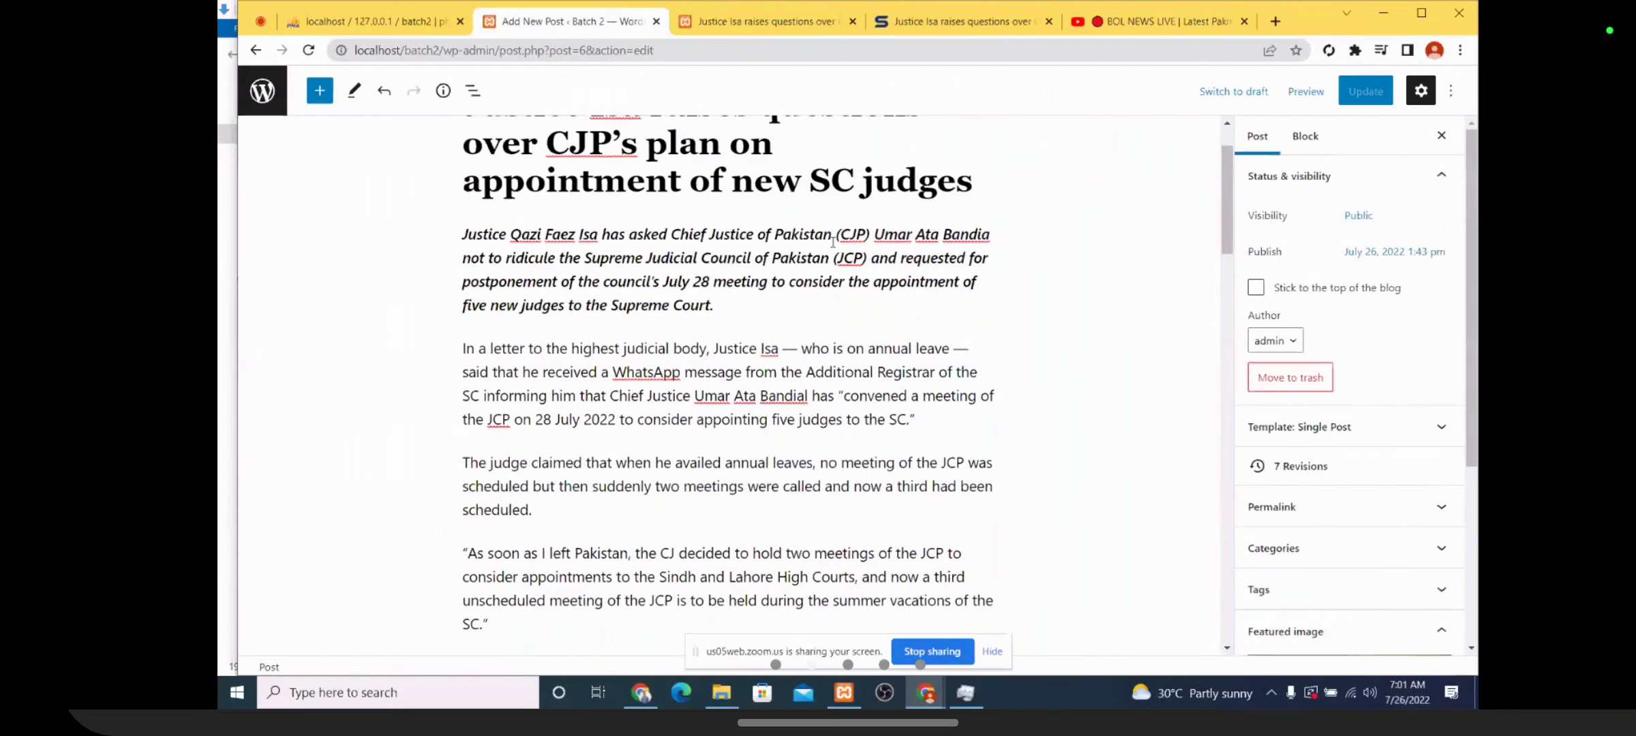
triple_click(810, 234)
left_click_drag(838, 234, 679, 234)
left_click(676, 194)
key("ctrl+v")
left_click(634, 420)
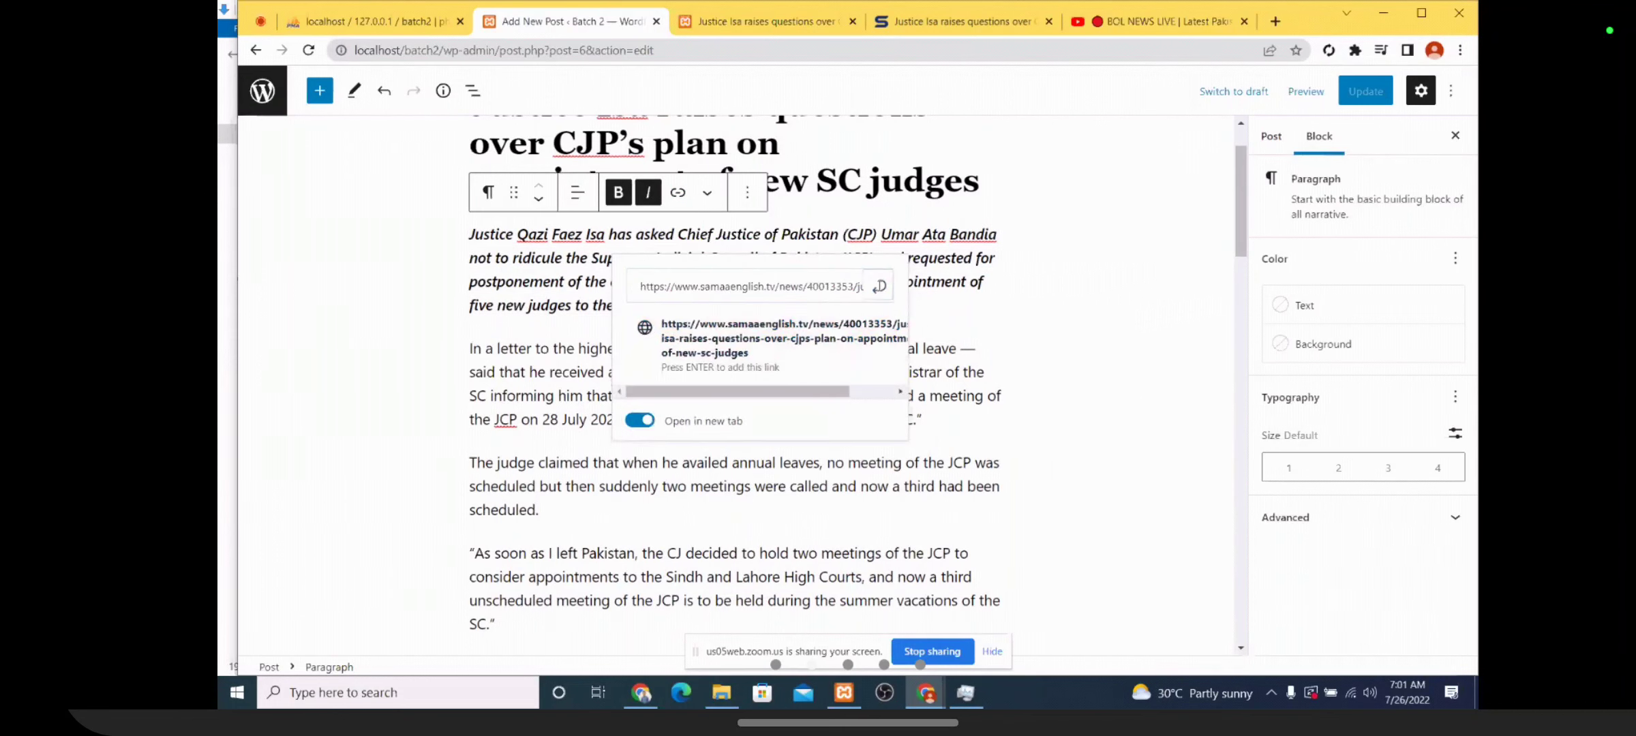
left_click(879, 286)
Save the updated post and preview it in a new tab
left_click(1349, 93)
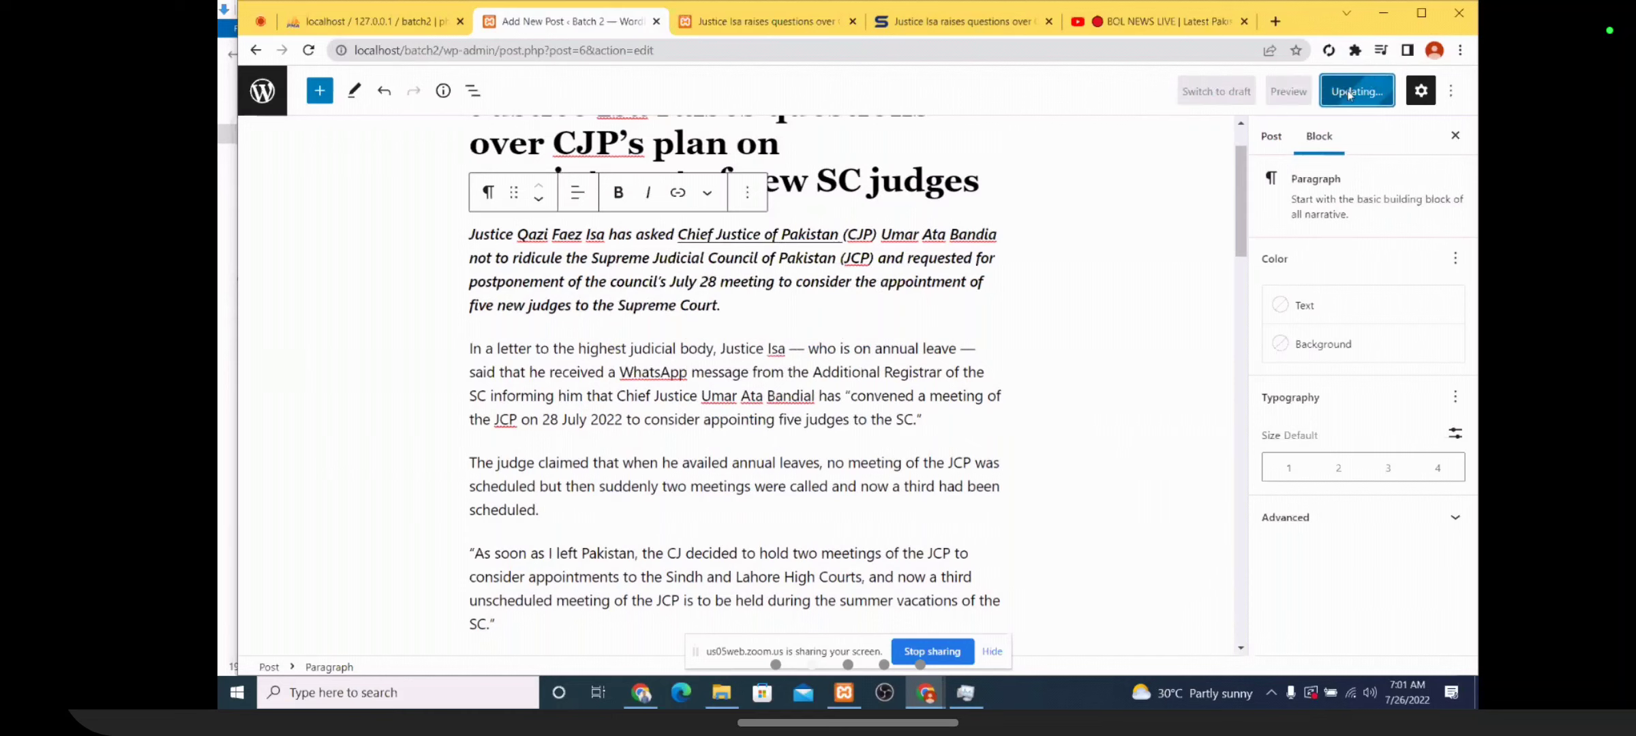
left_click(1288, 90)
left_click(1190, 233)
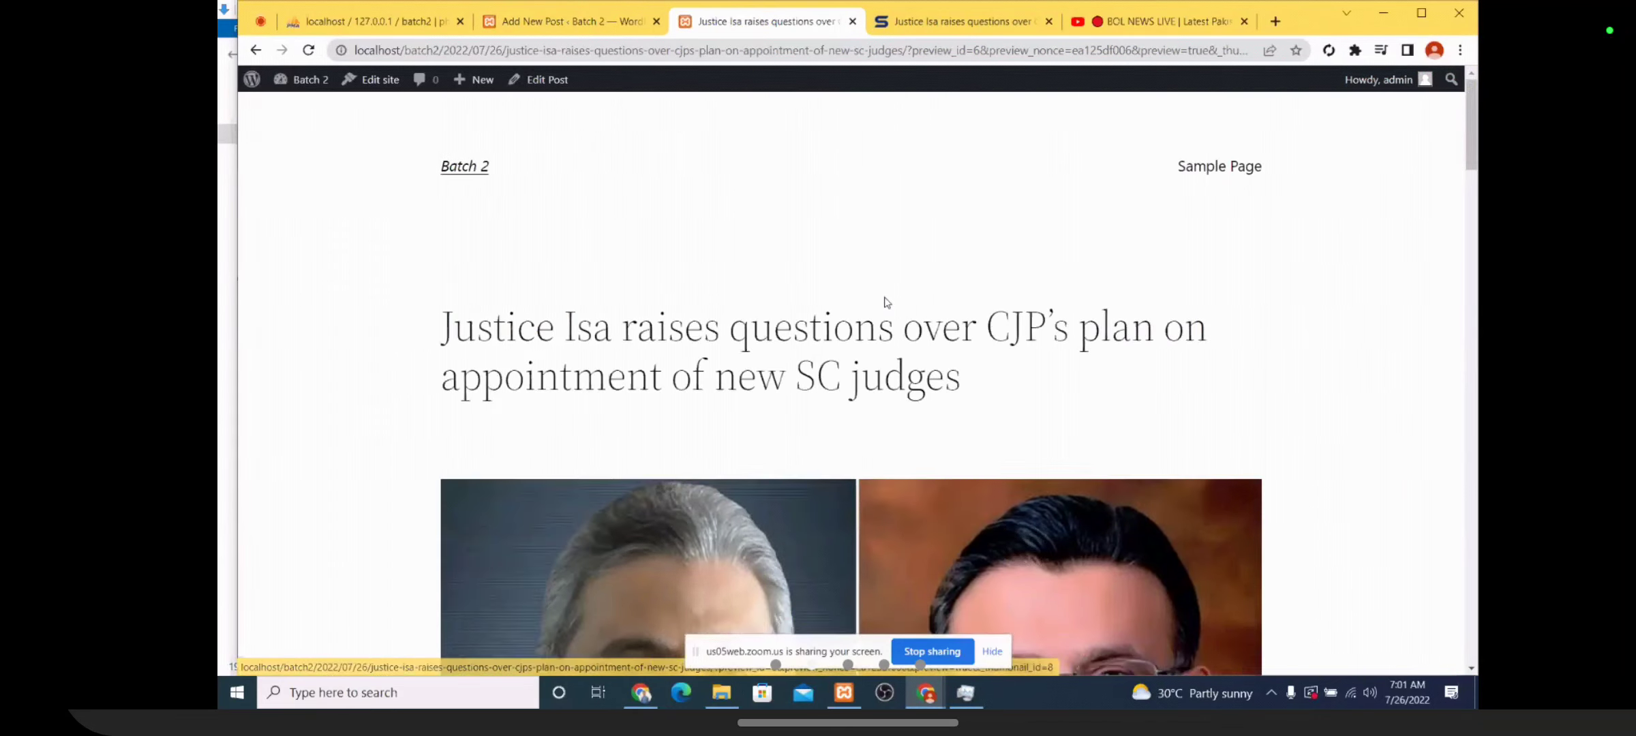
Test the "Chief Justice of Pakistan" link twice from the preview, compare the tabs and close each opened article tab
scroll(885, 302, "down", 10)
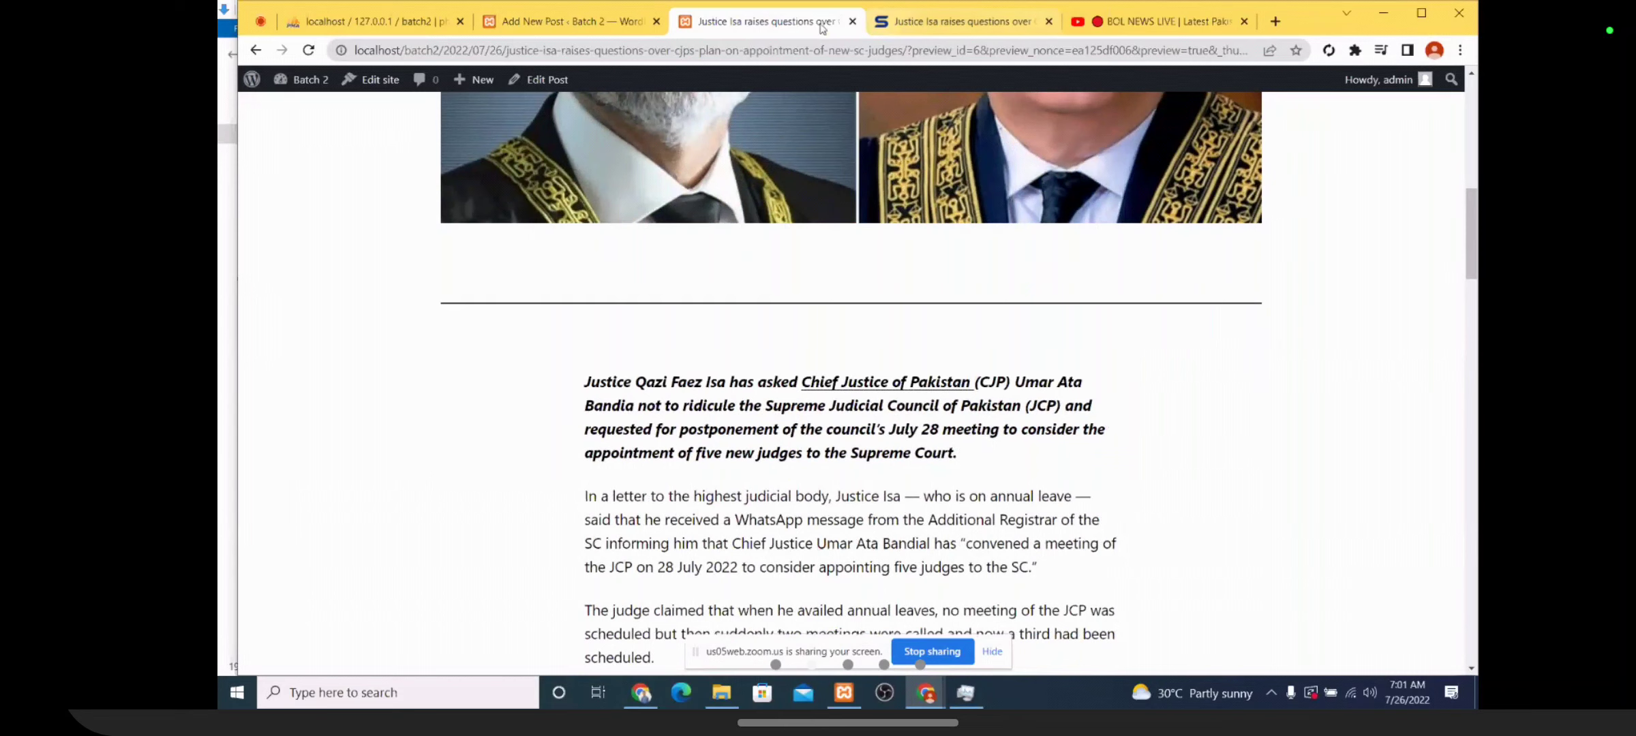
left_click(873, 384)
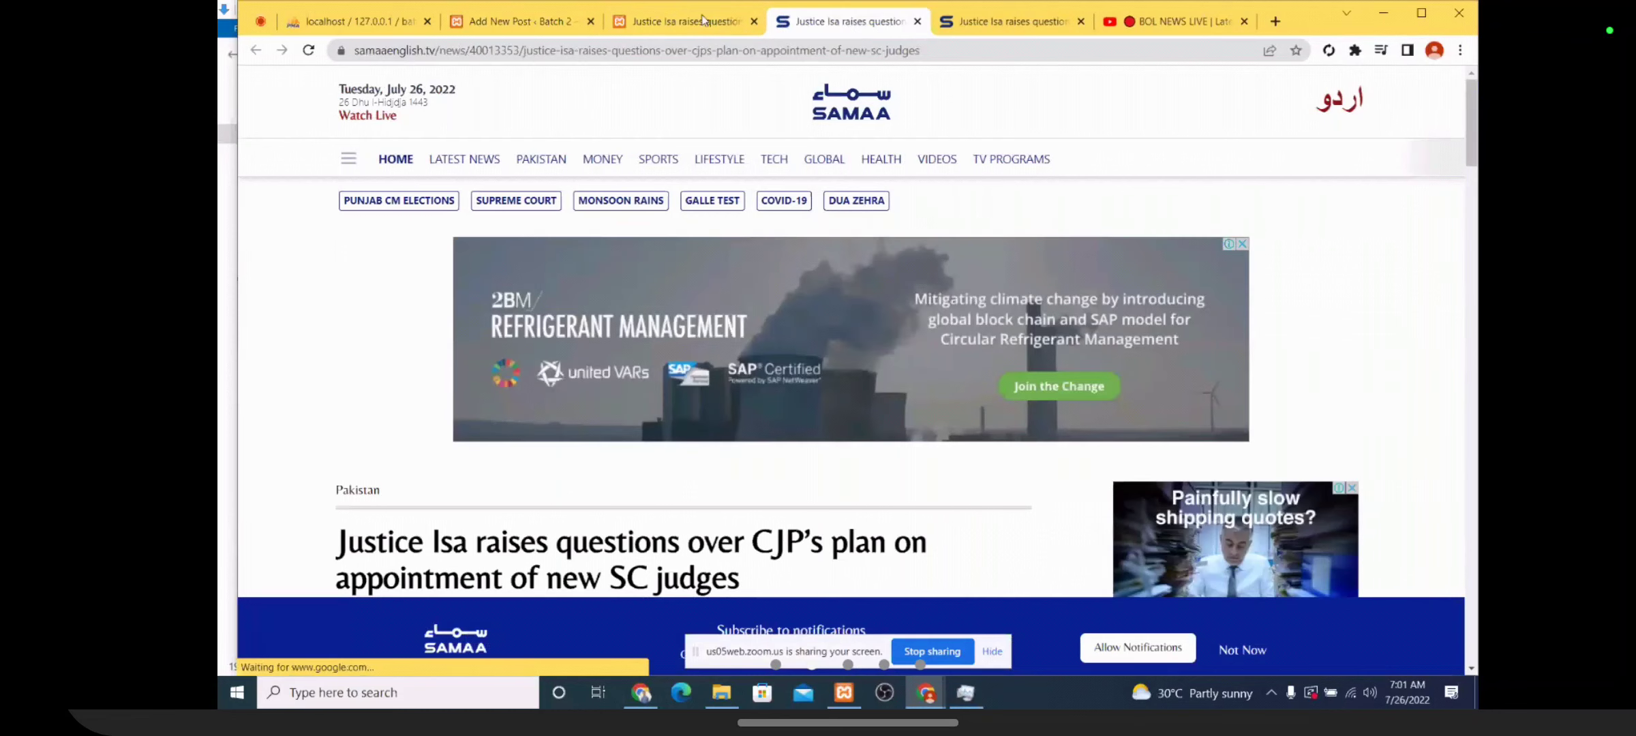
key("ctrl+shift+Tab")
left_click(845, 22)
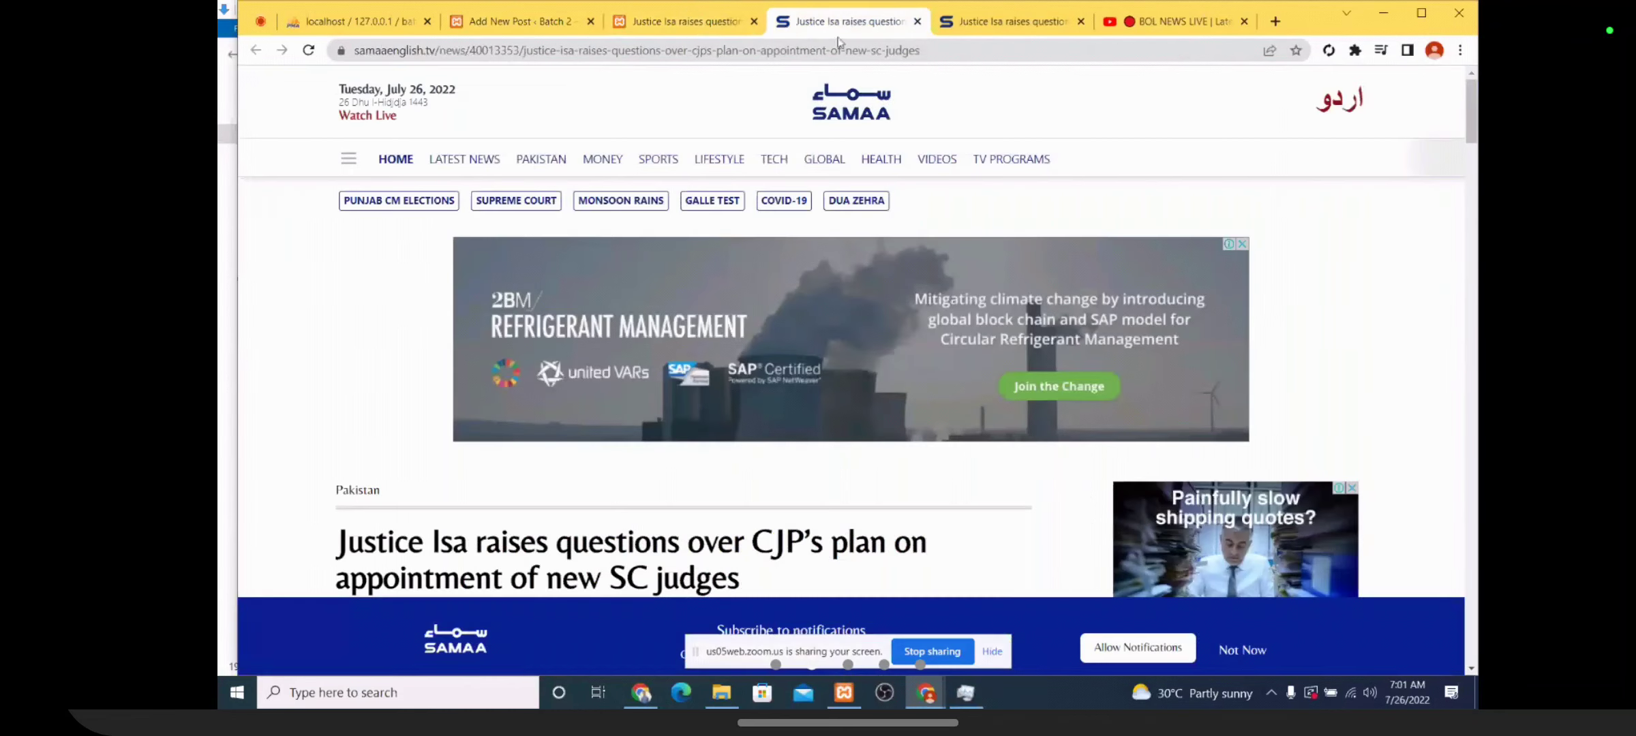
left_click(682, 21)
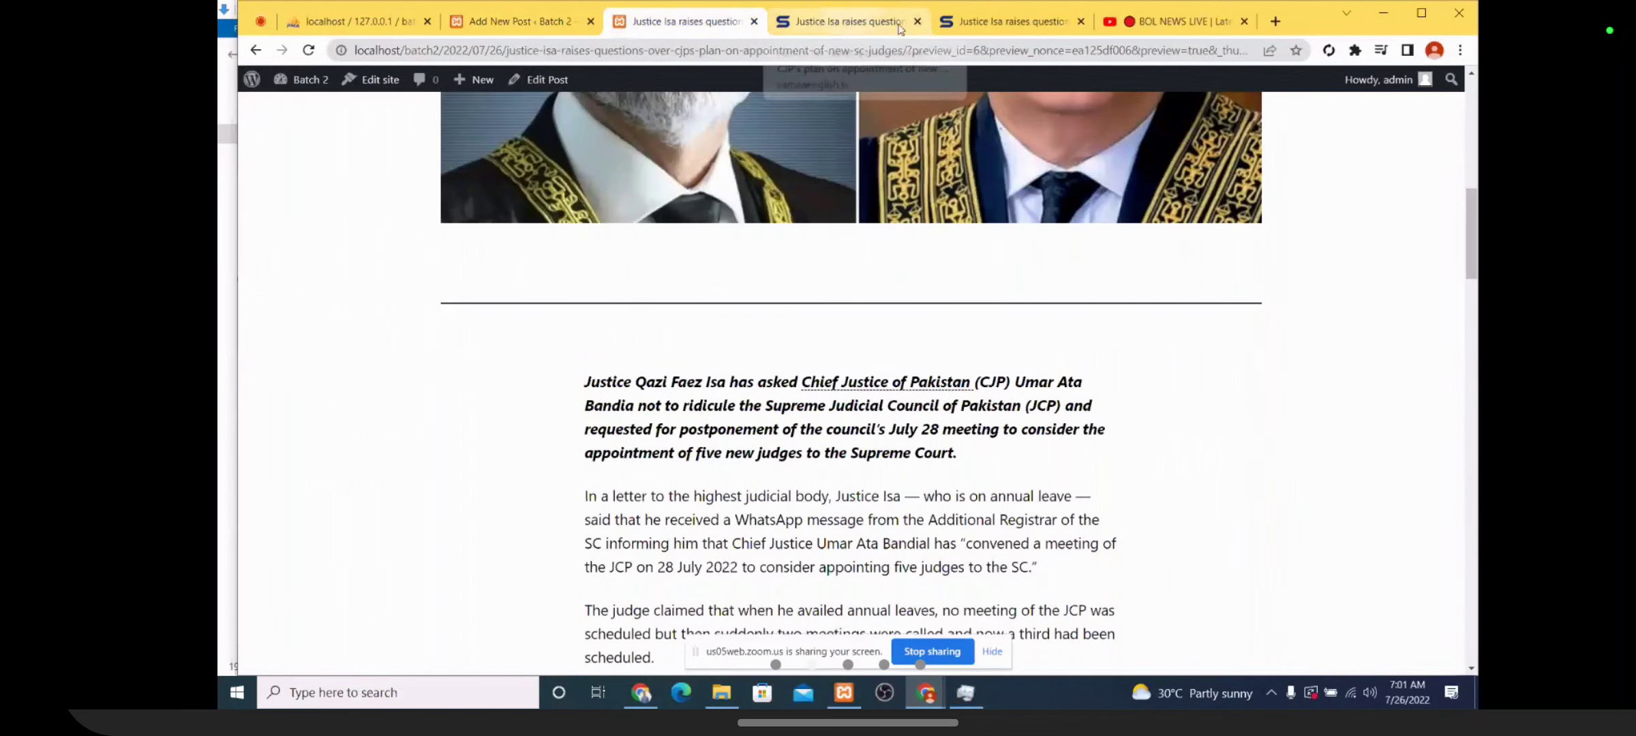
left_click(917, 21)
left_click(869, 385)
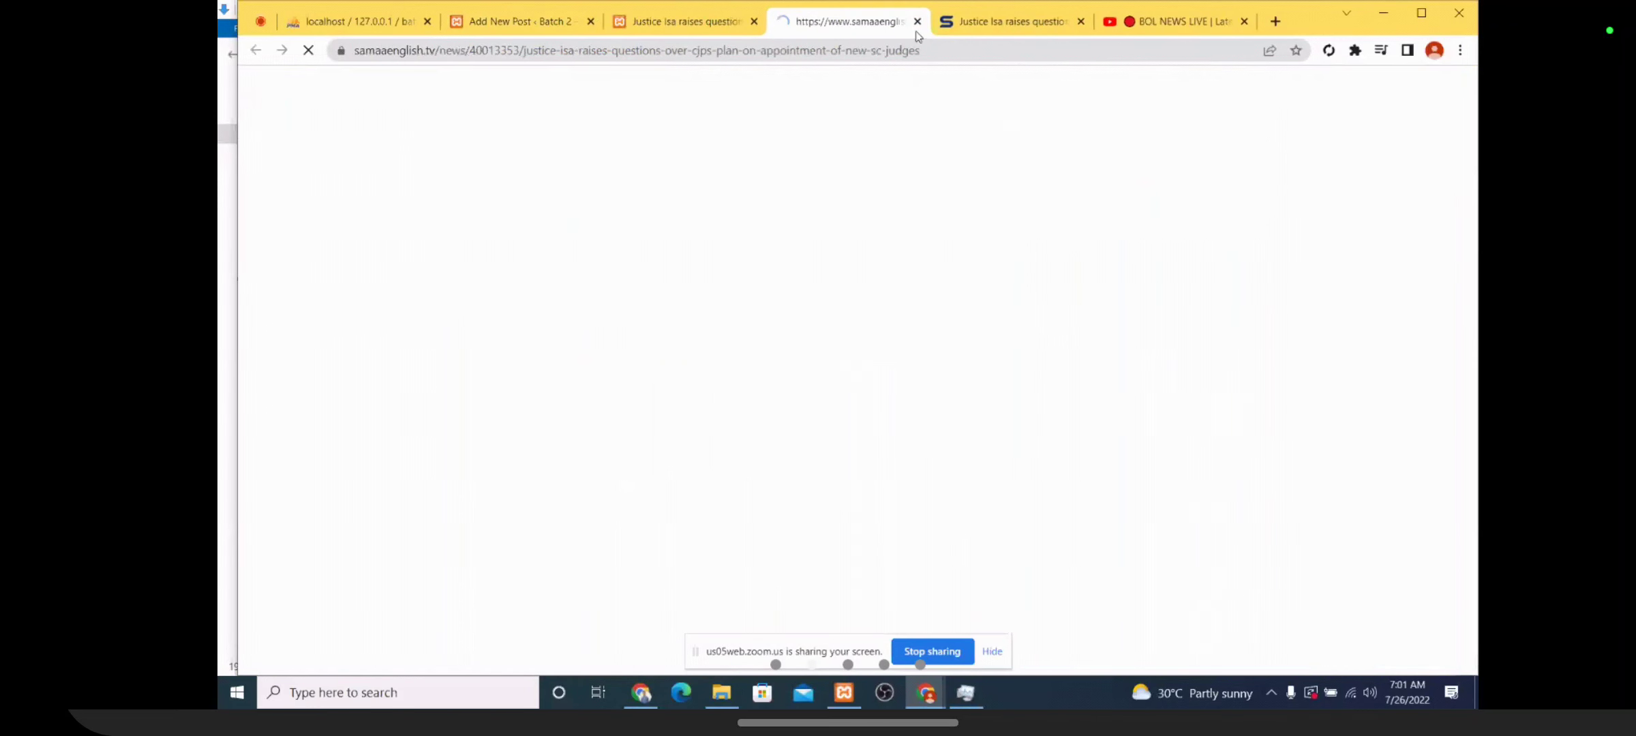
left_click(918, 21)
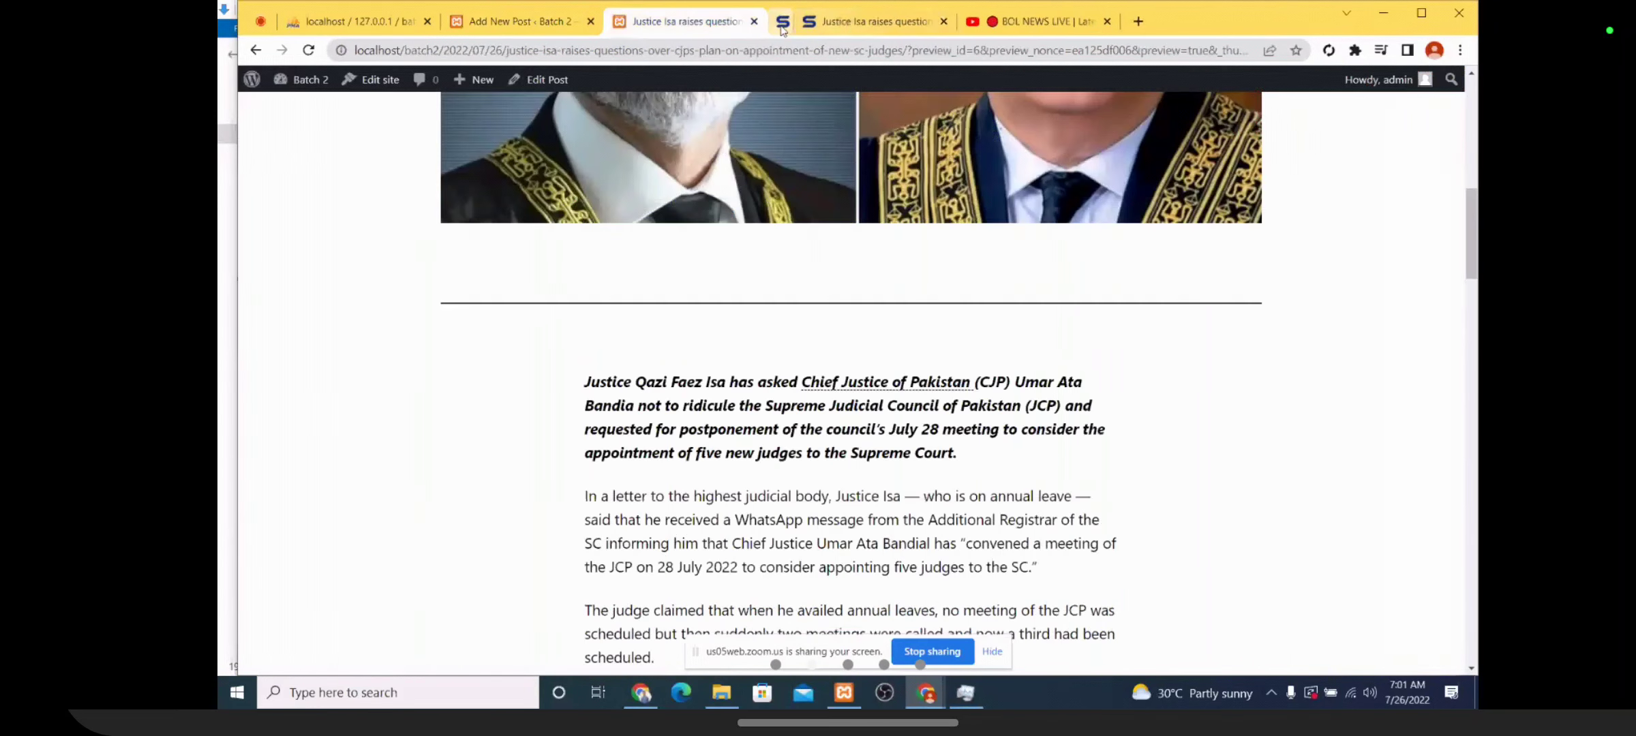
Return to the post editor and highlight the linked "Chief Justice of Pakistan" with the custom text color #FF0000
left_click(535, 27)
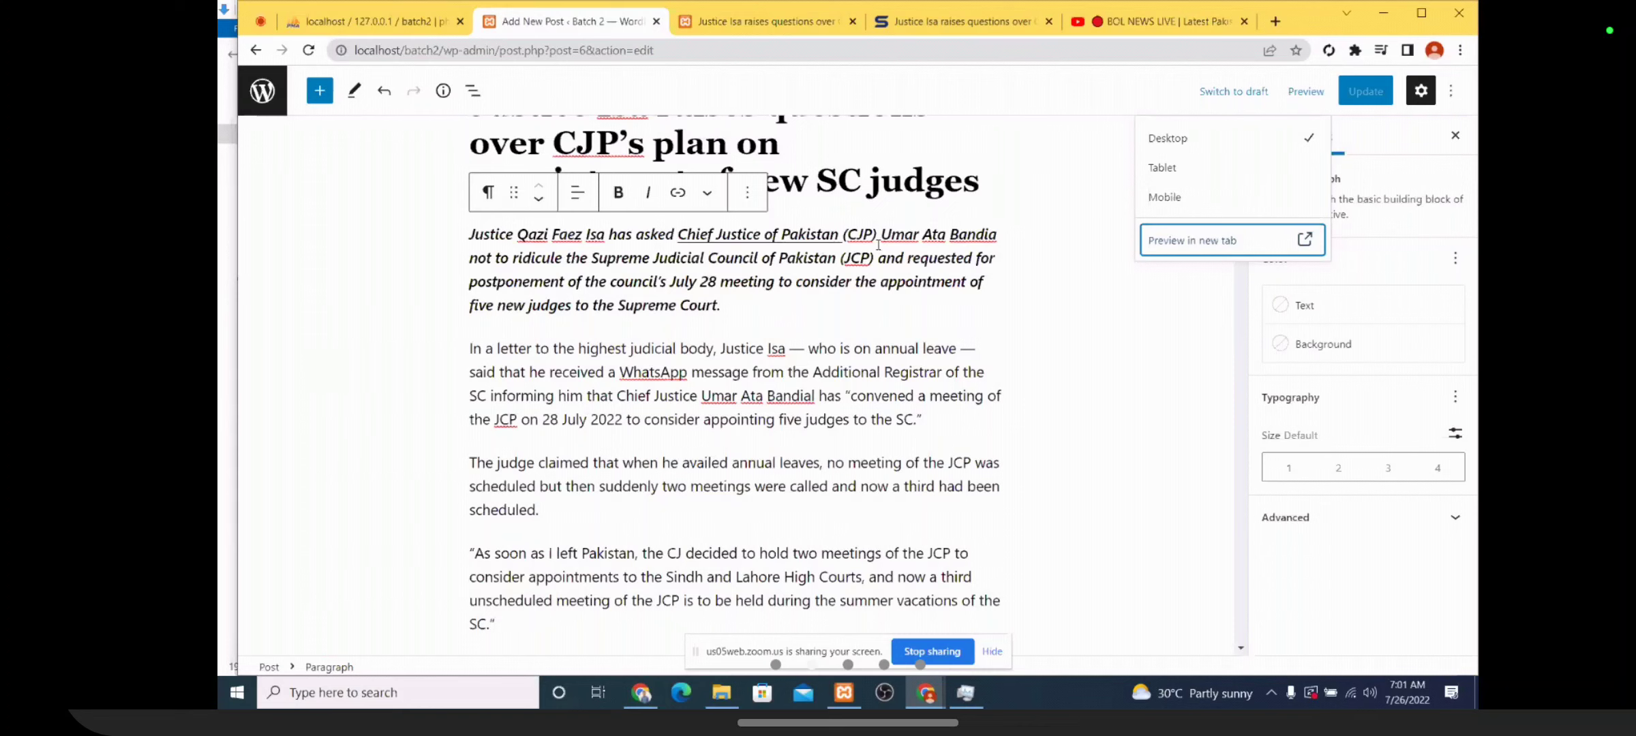
left_click_drag(844, 234, 682, 234)
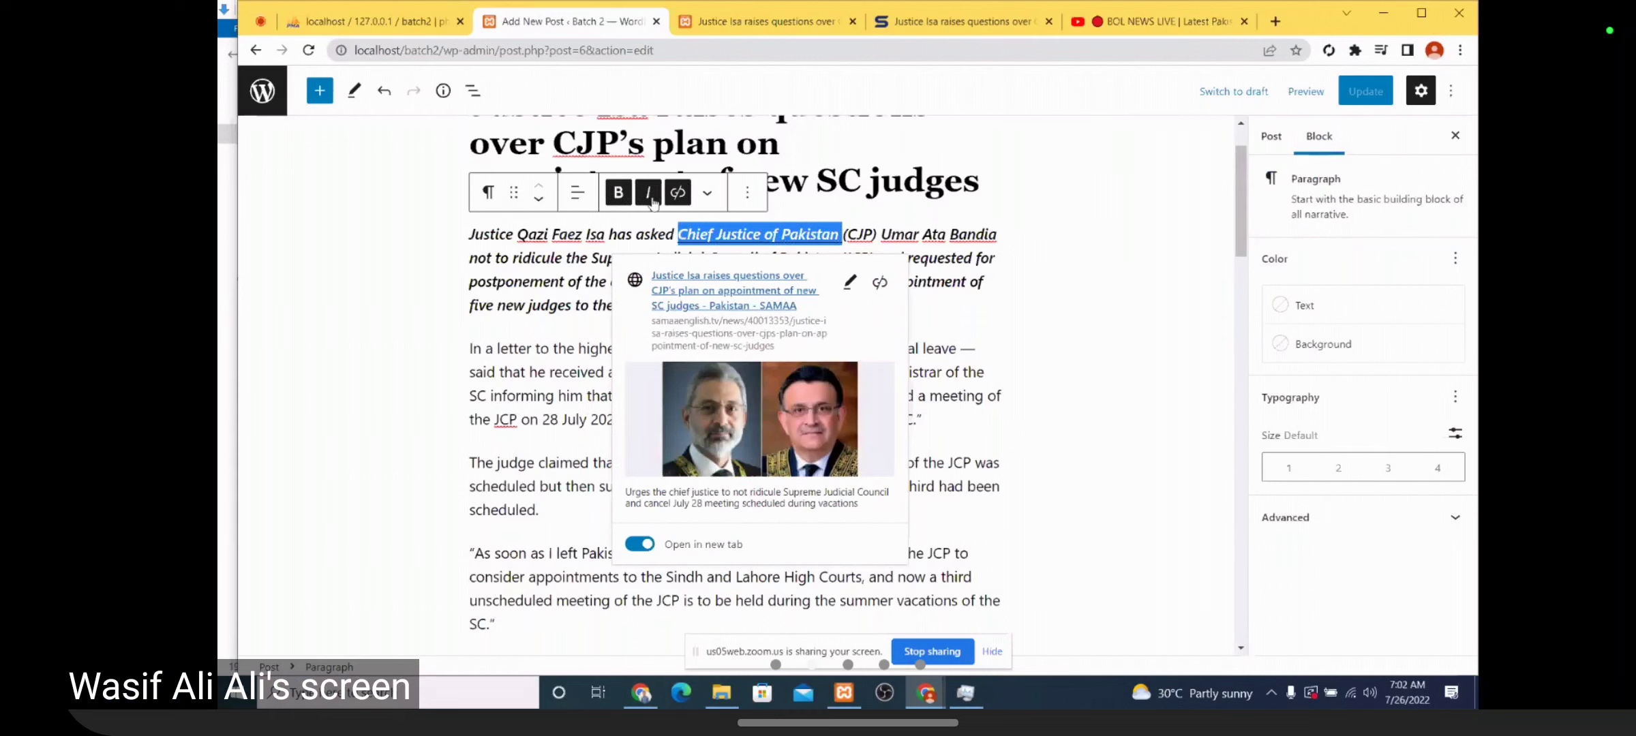
left_click(707, 200)
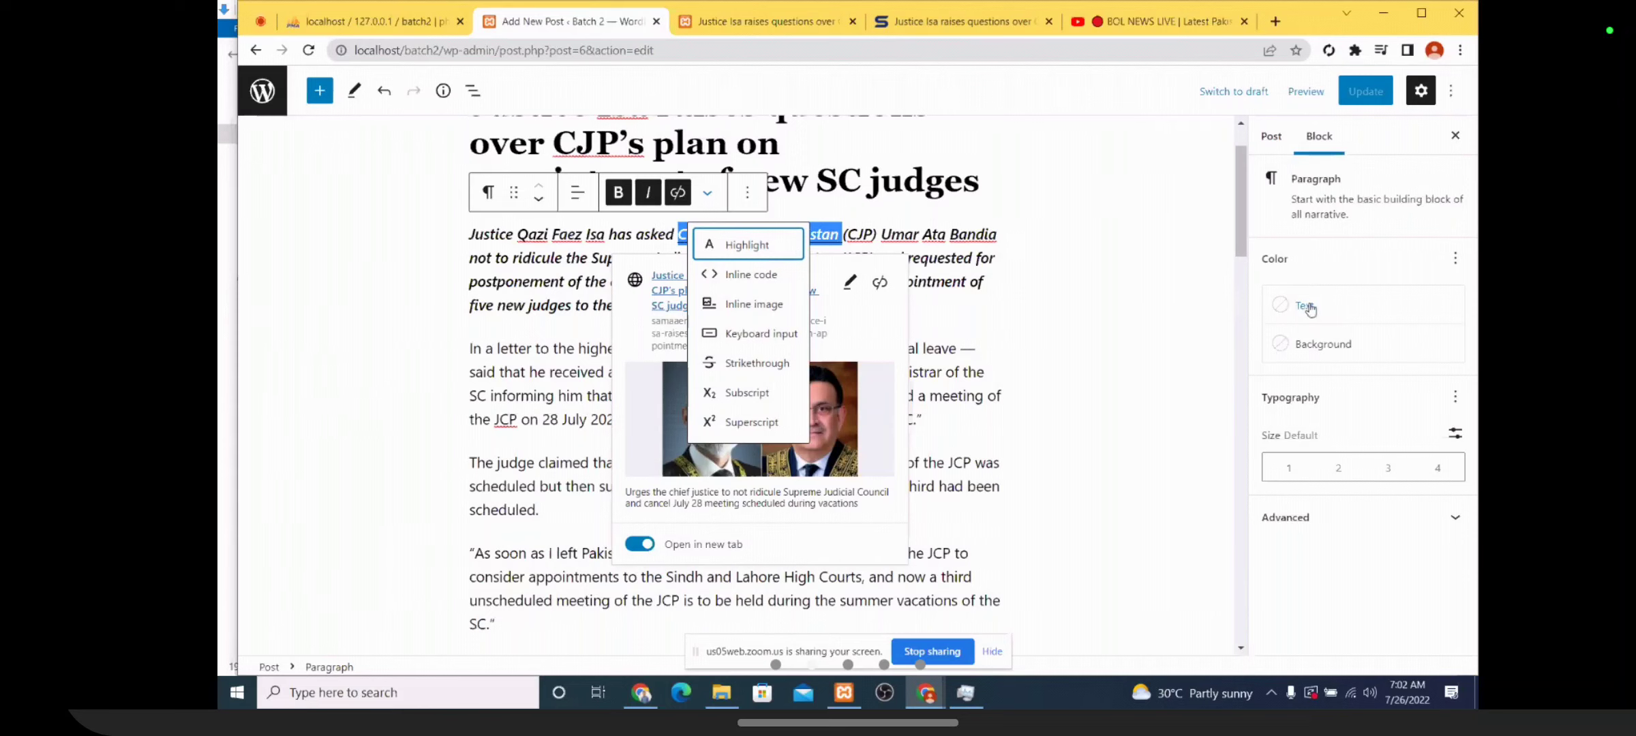
left_click(731, 254)
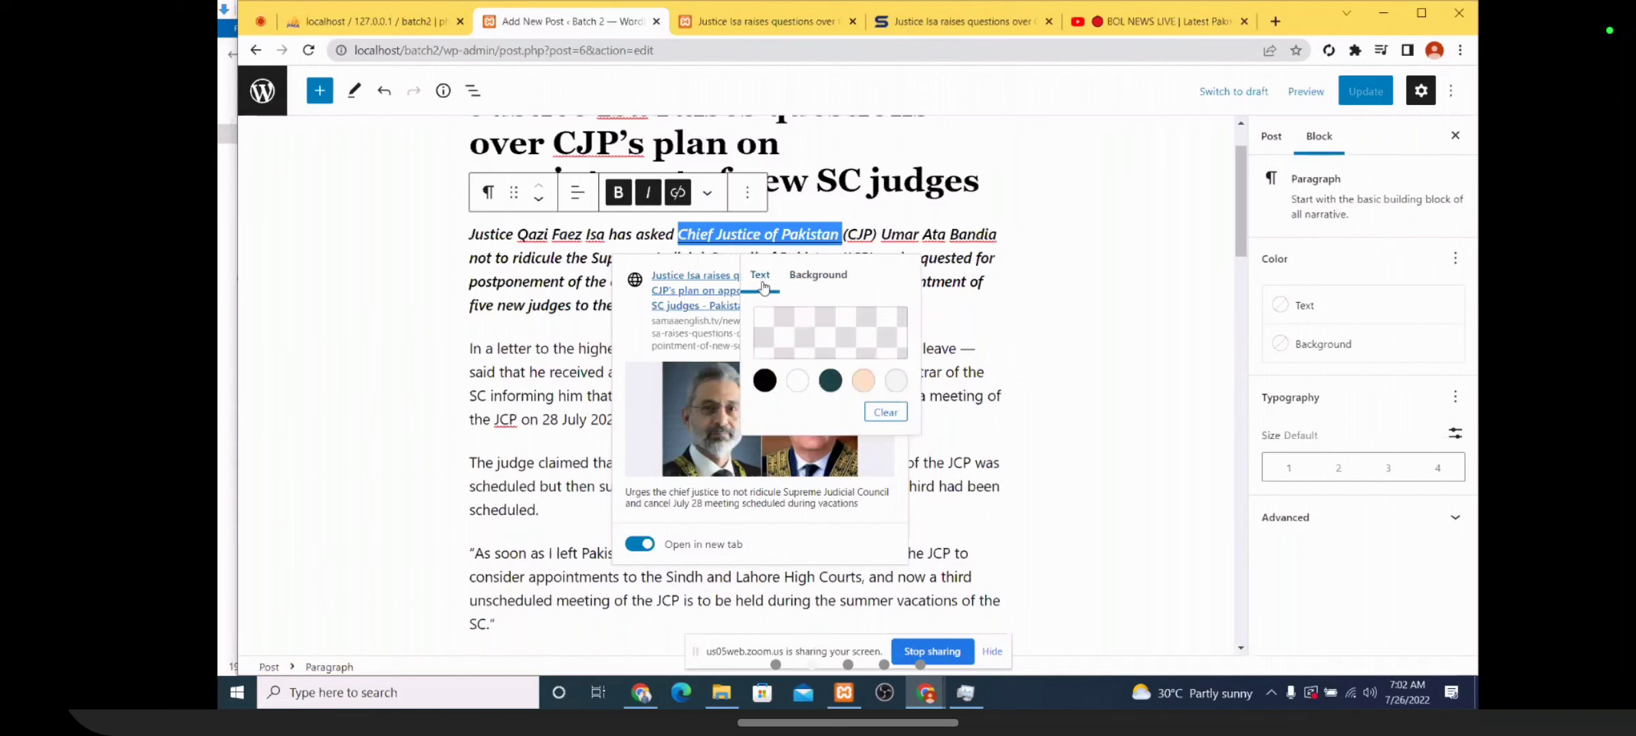
left_click(823, 338)
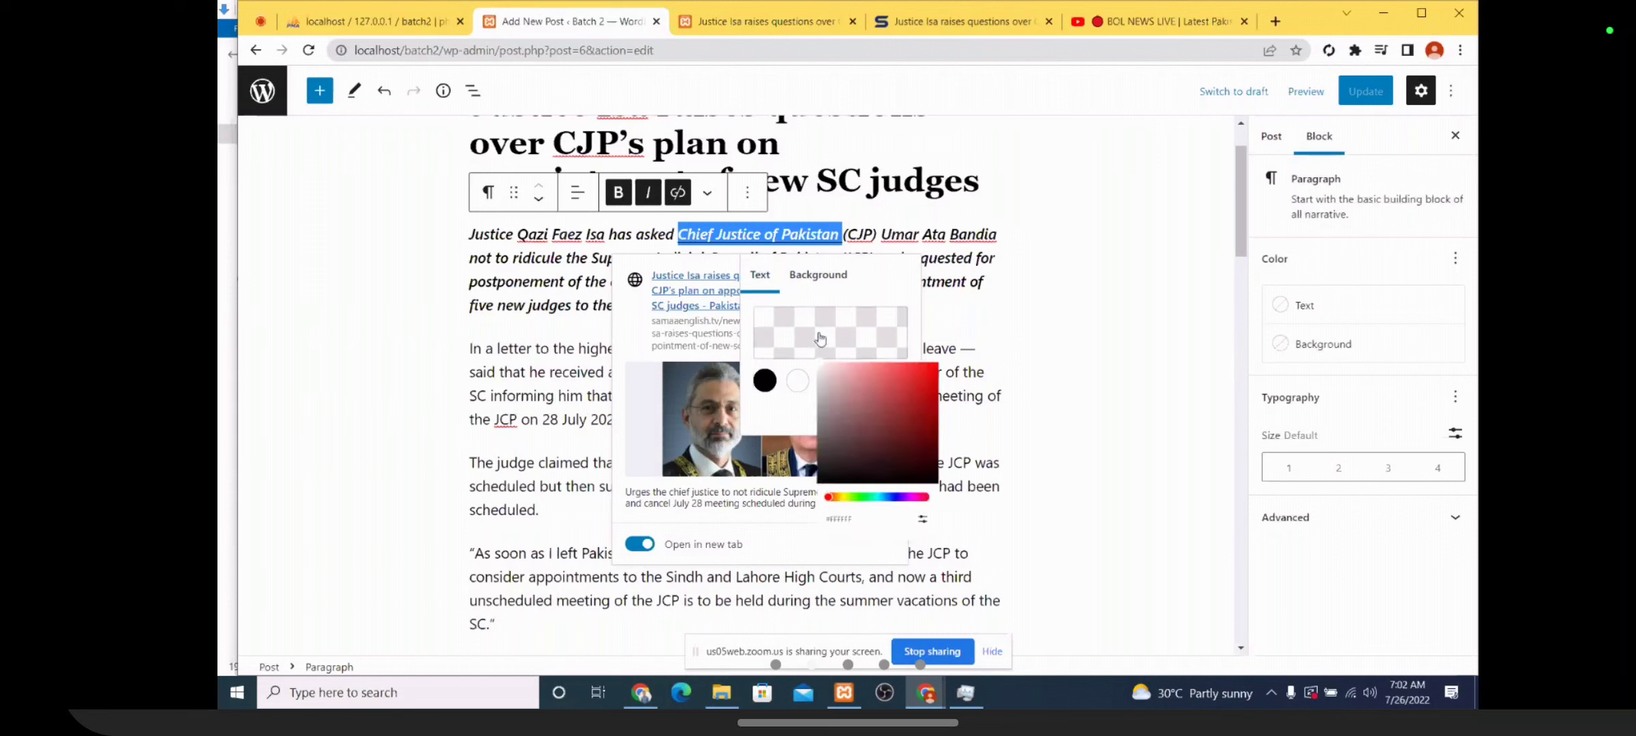
left_click_drag(947, 376, 986, 370)
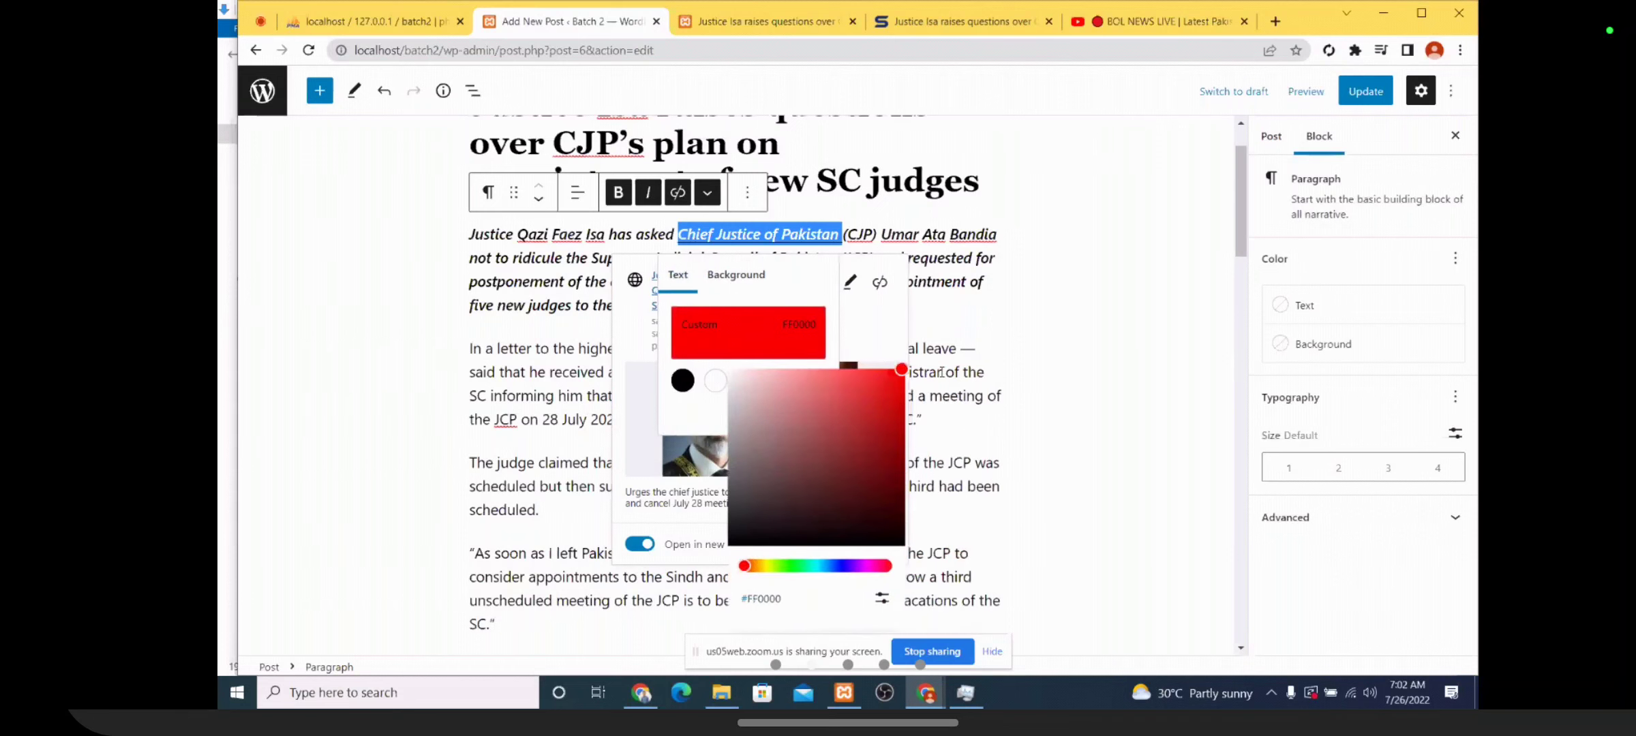
key("Escape")
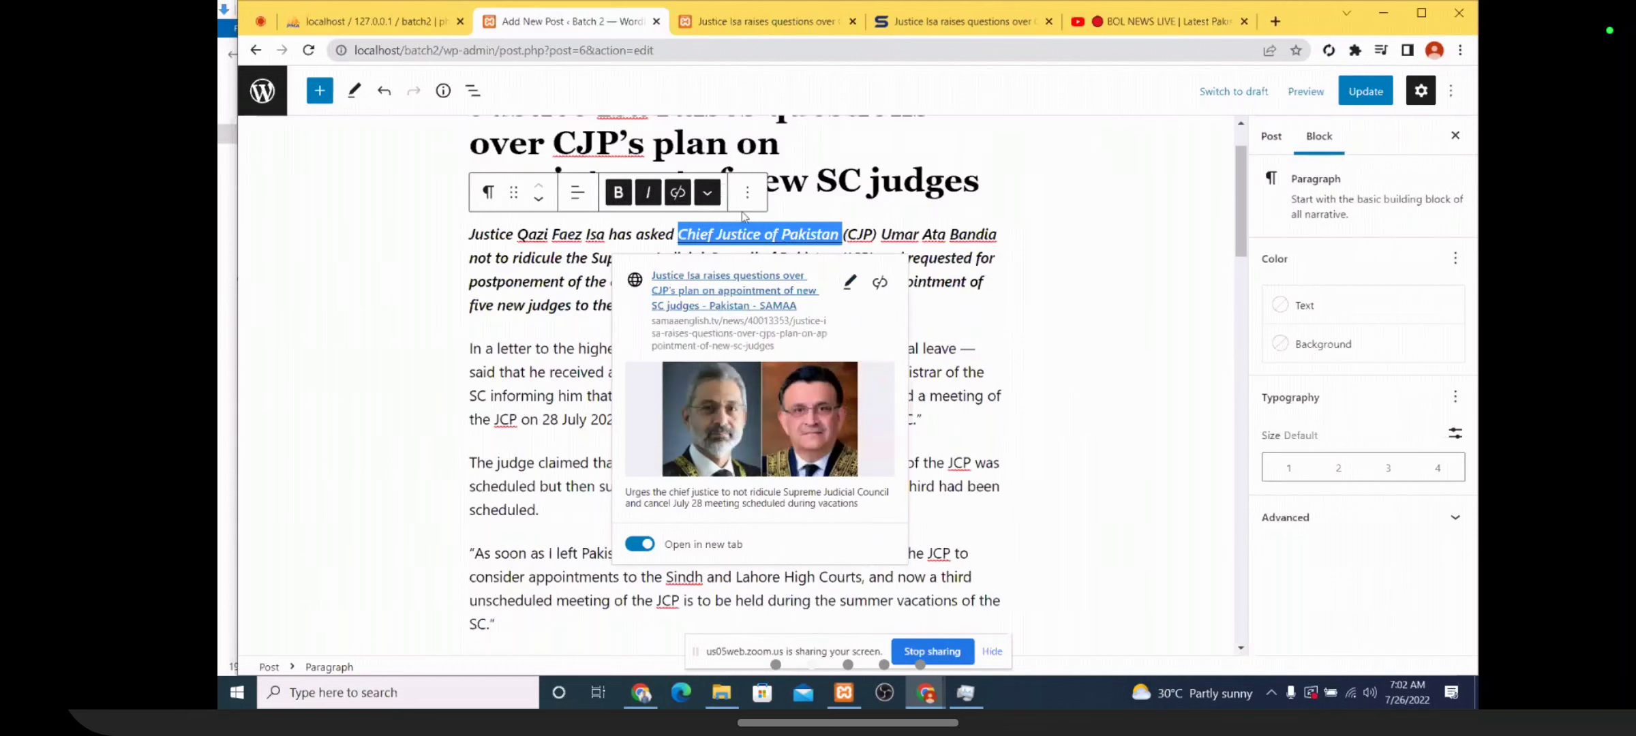
left_click(1127, 248)
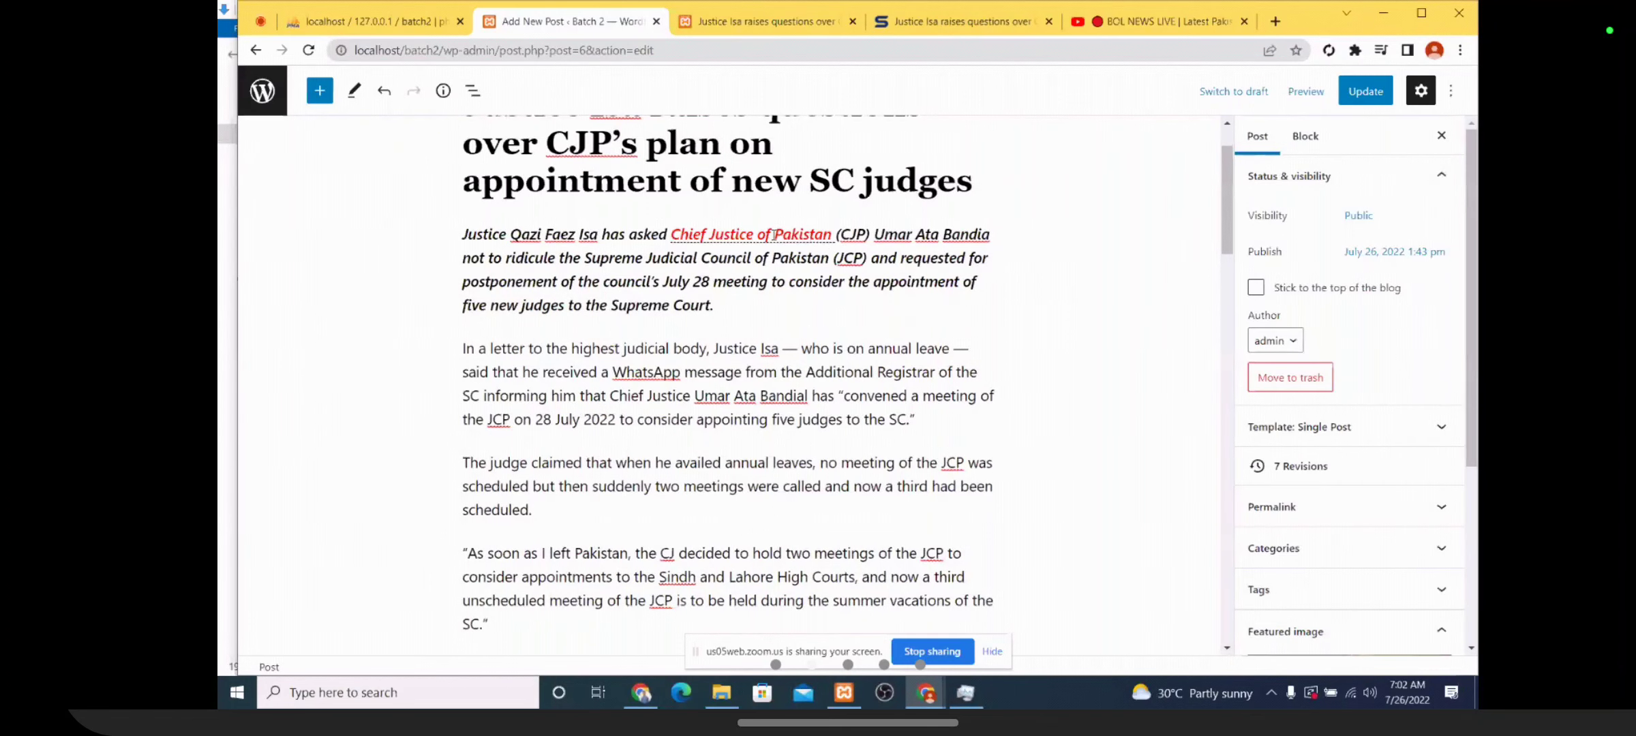
Give the linked "Chief Justice of Pakistan" a black (000000) highlight background color
left_click(826, 234)
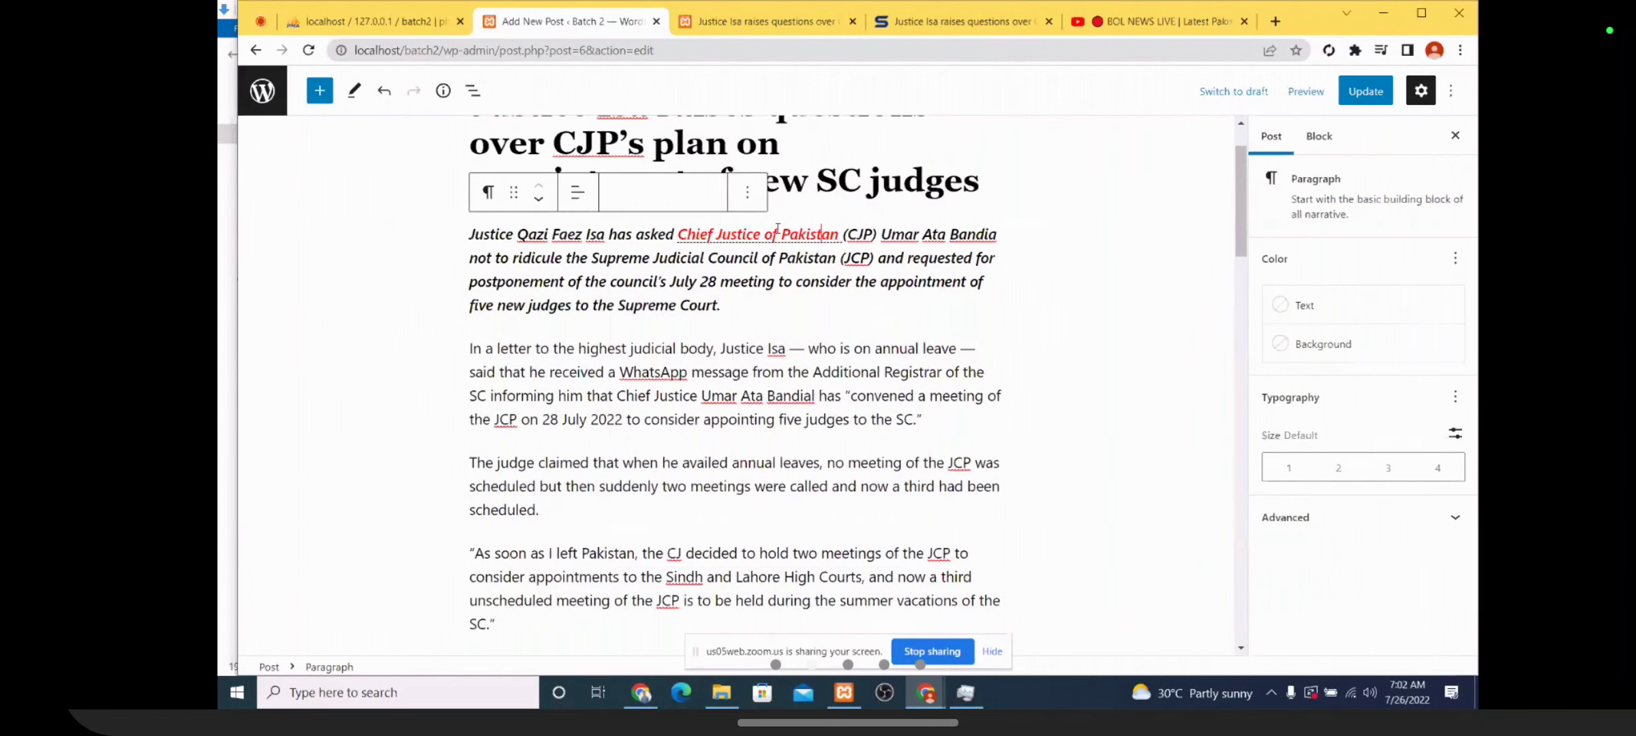
left_click_drag(839, 235, 678, 235)
left_click(708, 192)
left_click(729, 245)
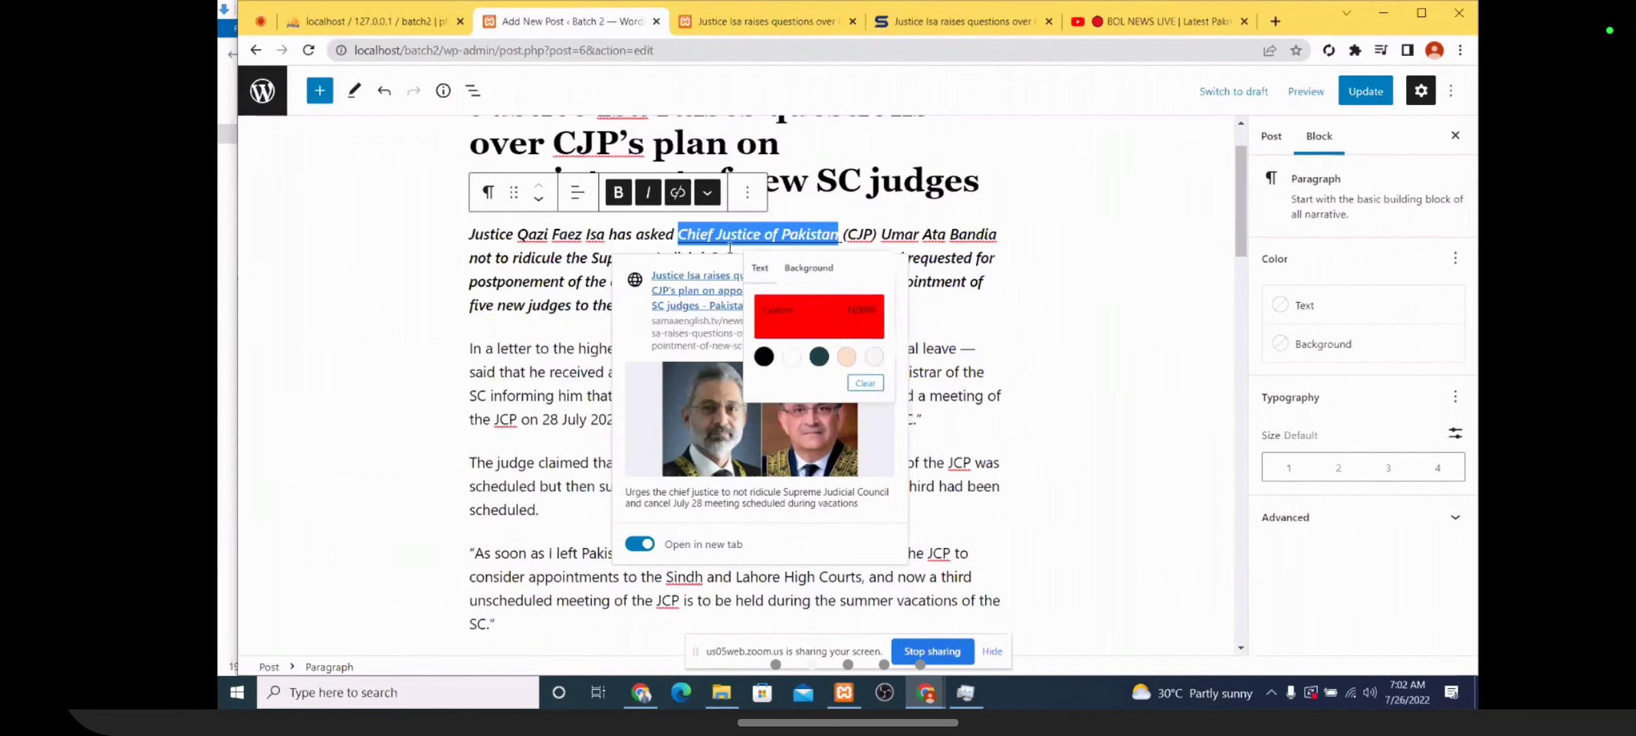
left_click(813, 277)
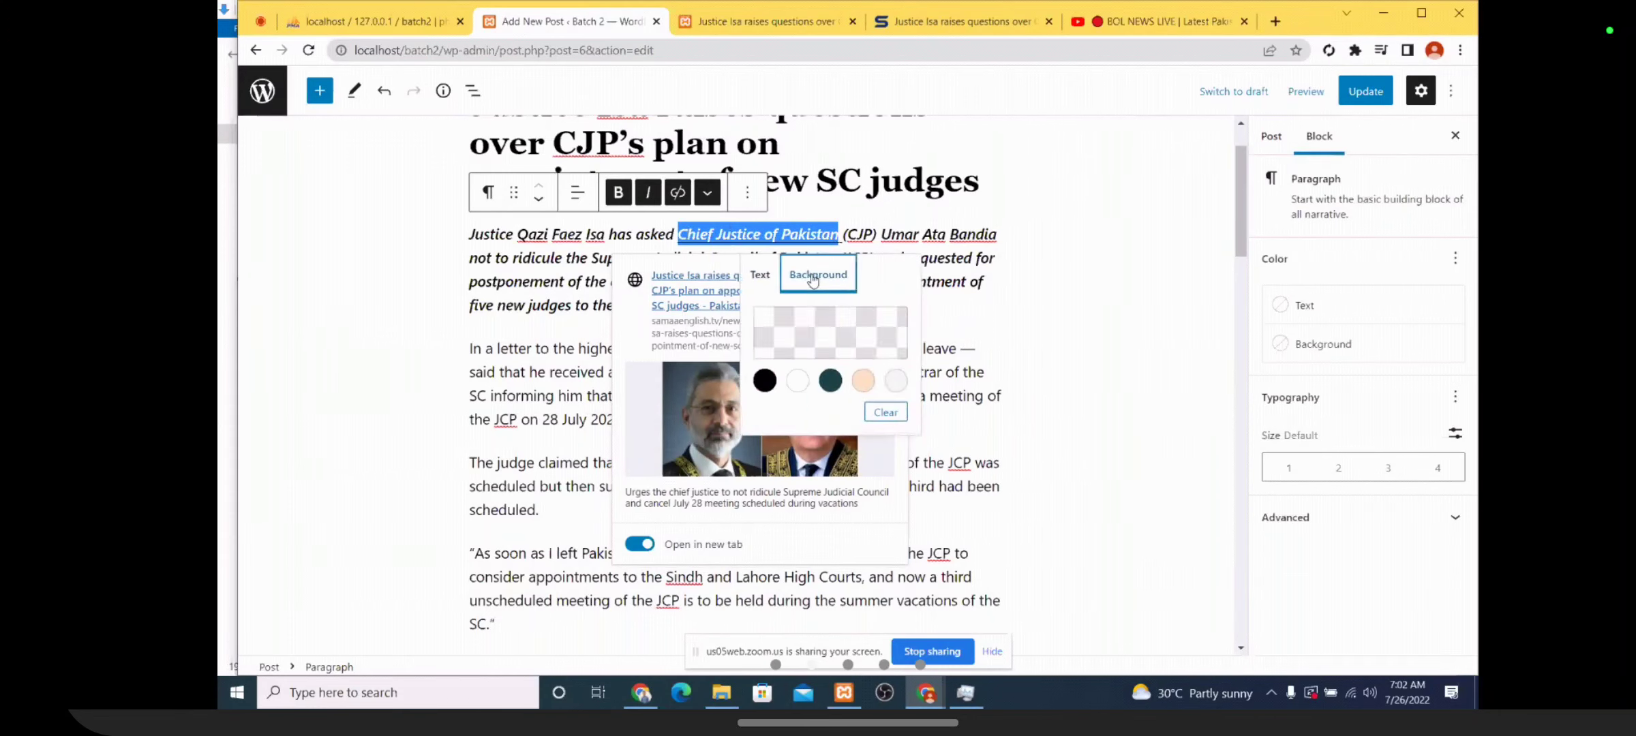
left_click(830, 334)
left_click_drag(885, 477, 791, 548)
left_click(1056, 311)
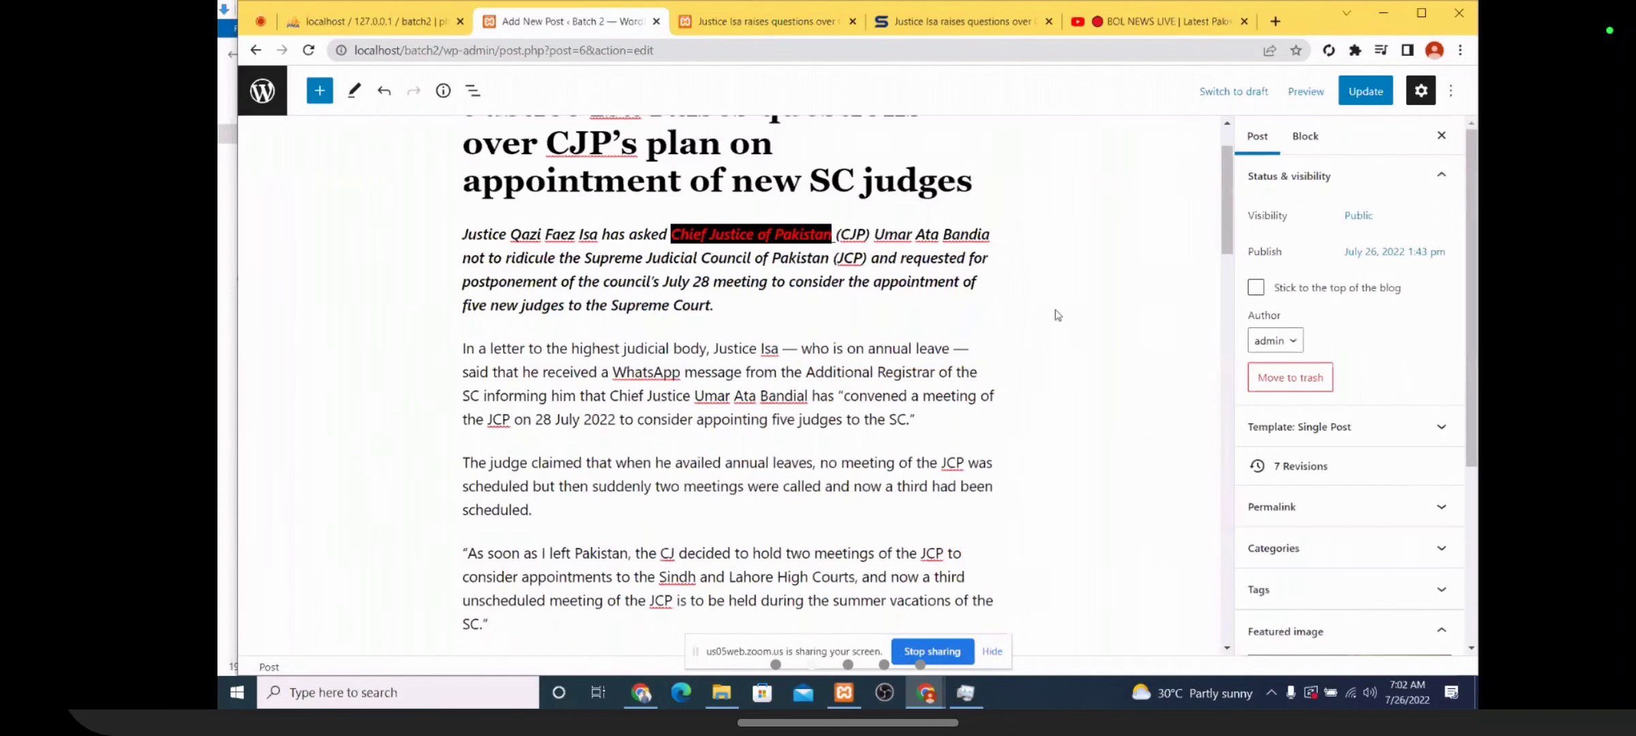
Clear both the background and text highlight colors from the linked "Chief Justice of Pakistan"
left_click(747, 234)
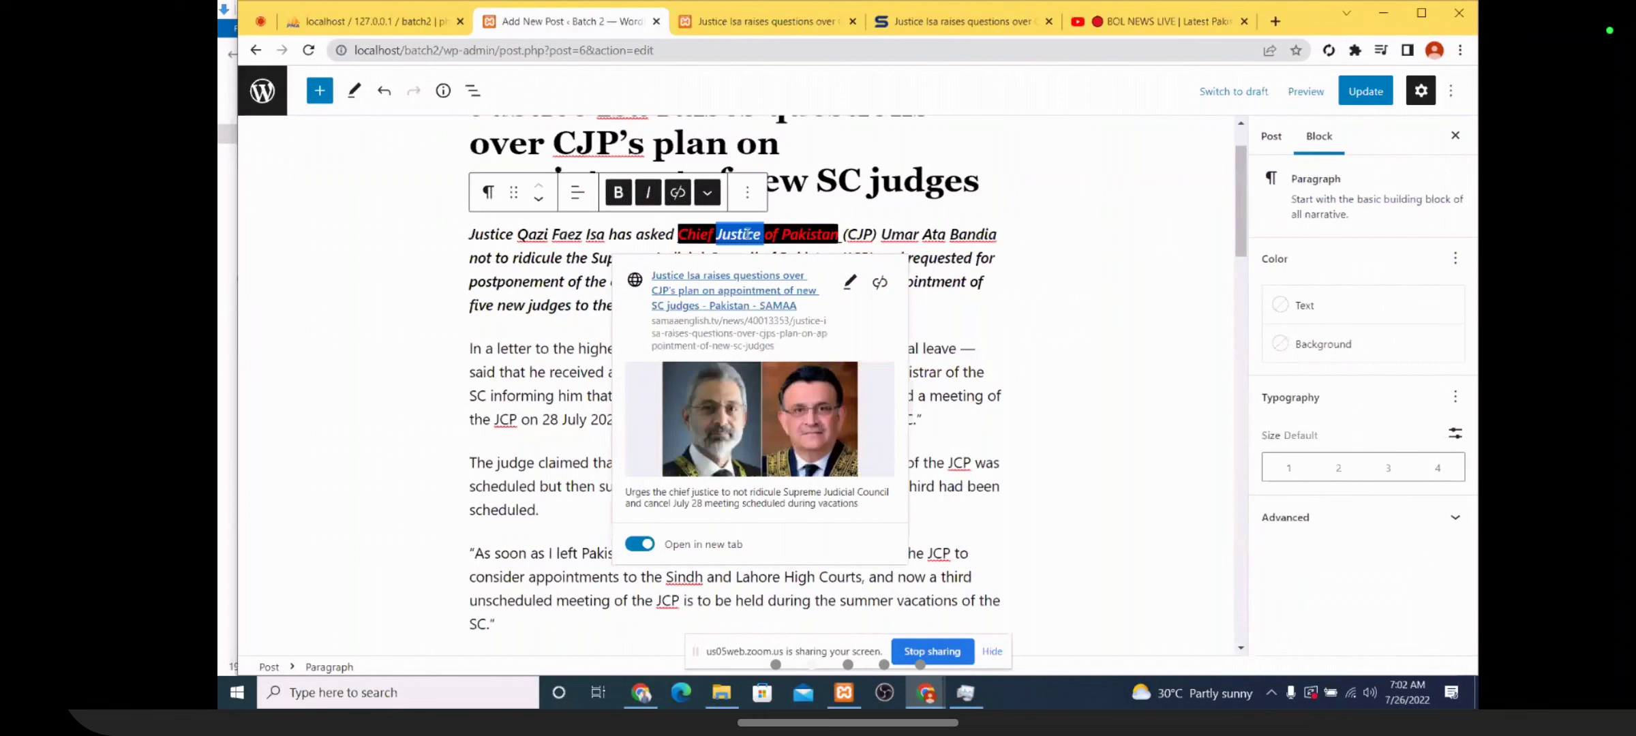
left_click_drag(835, 233, 679, 233)
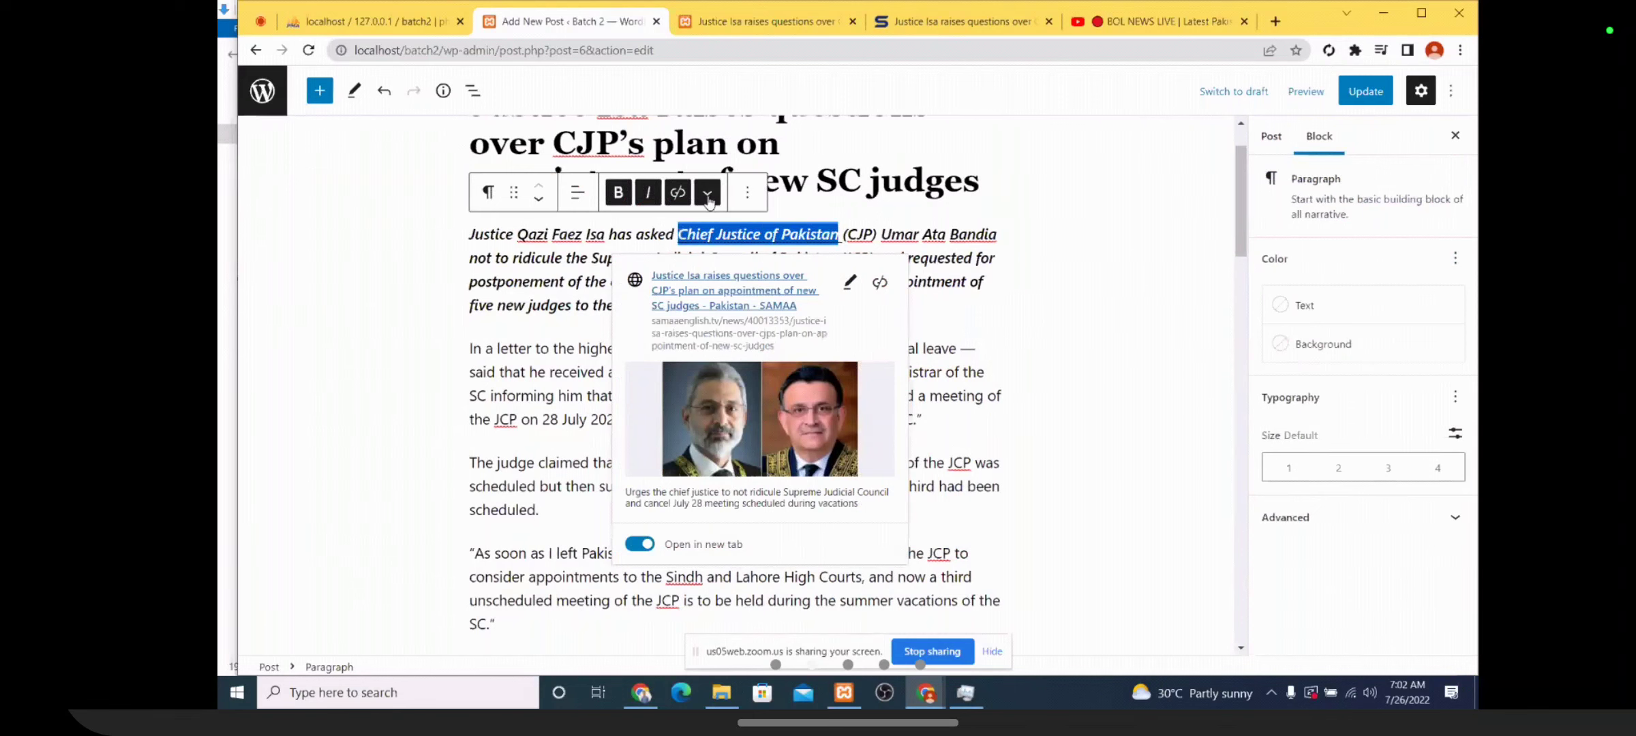
left_click(709, 197)
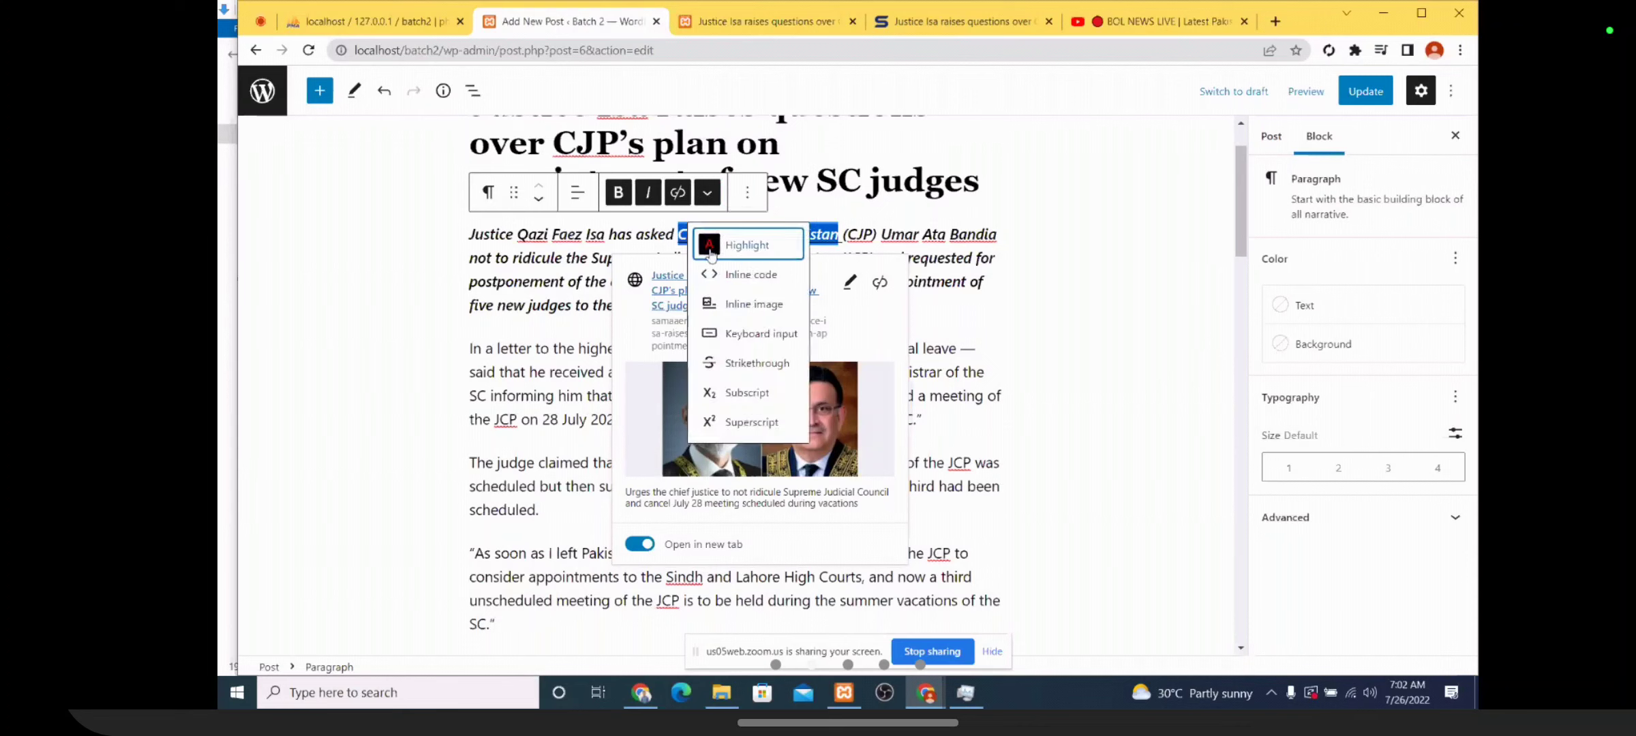
left_click(709, 245)
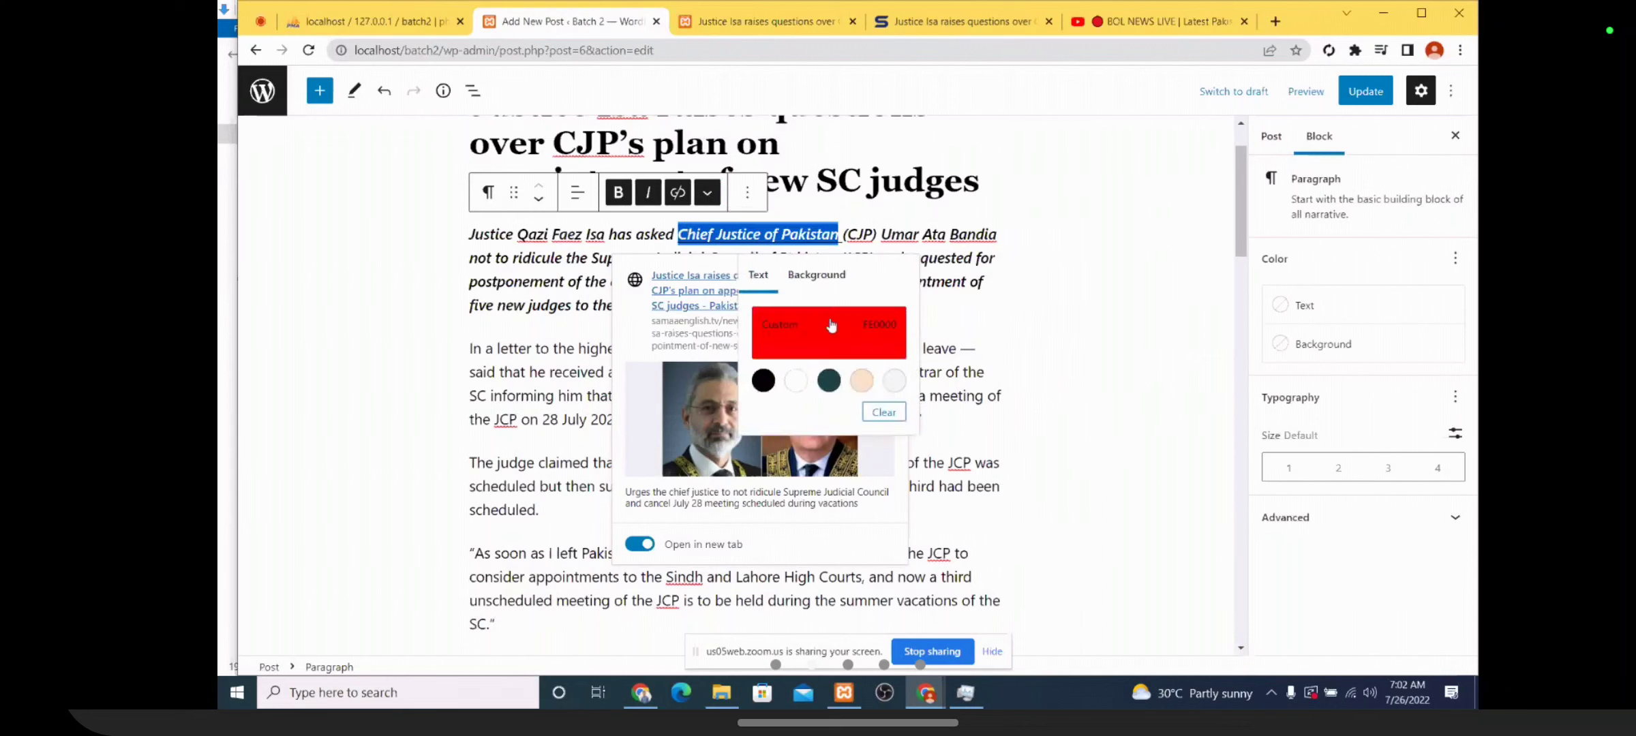
left_click(819, 290)
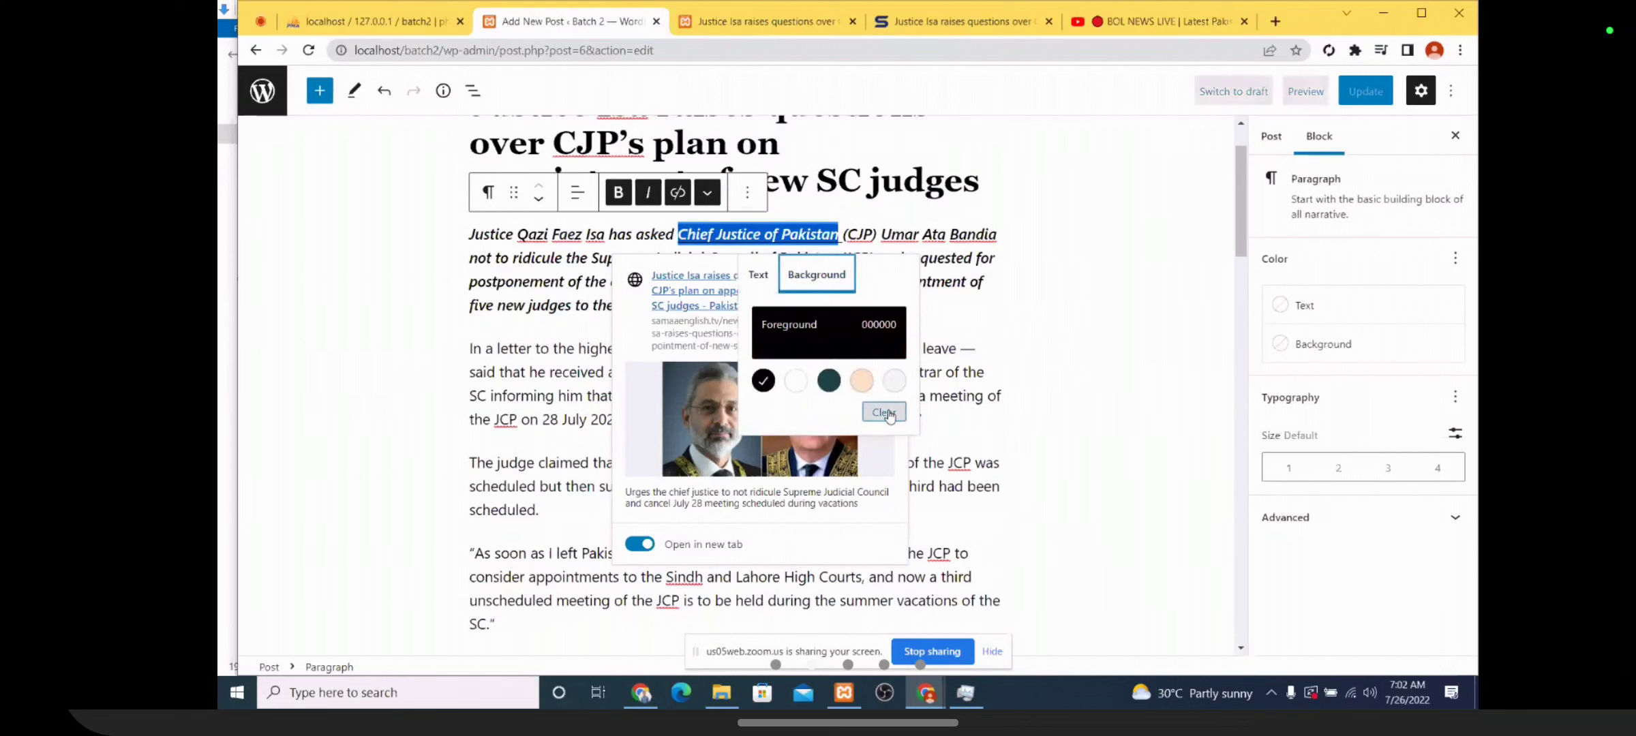
left_click(765, 277)
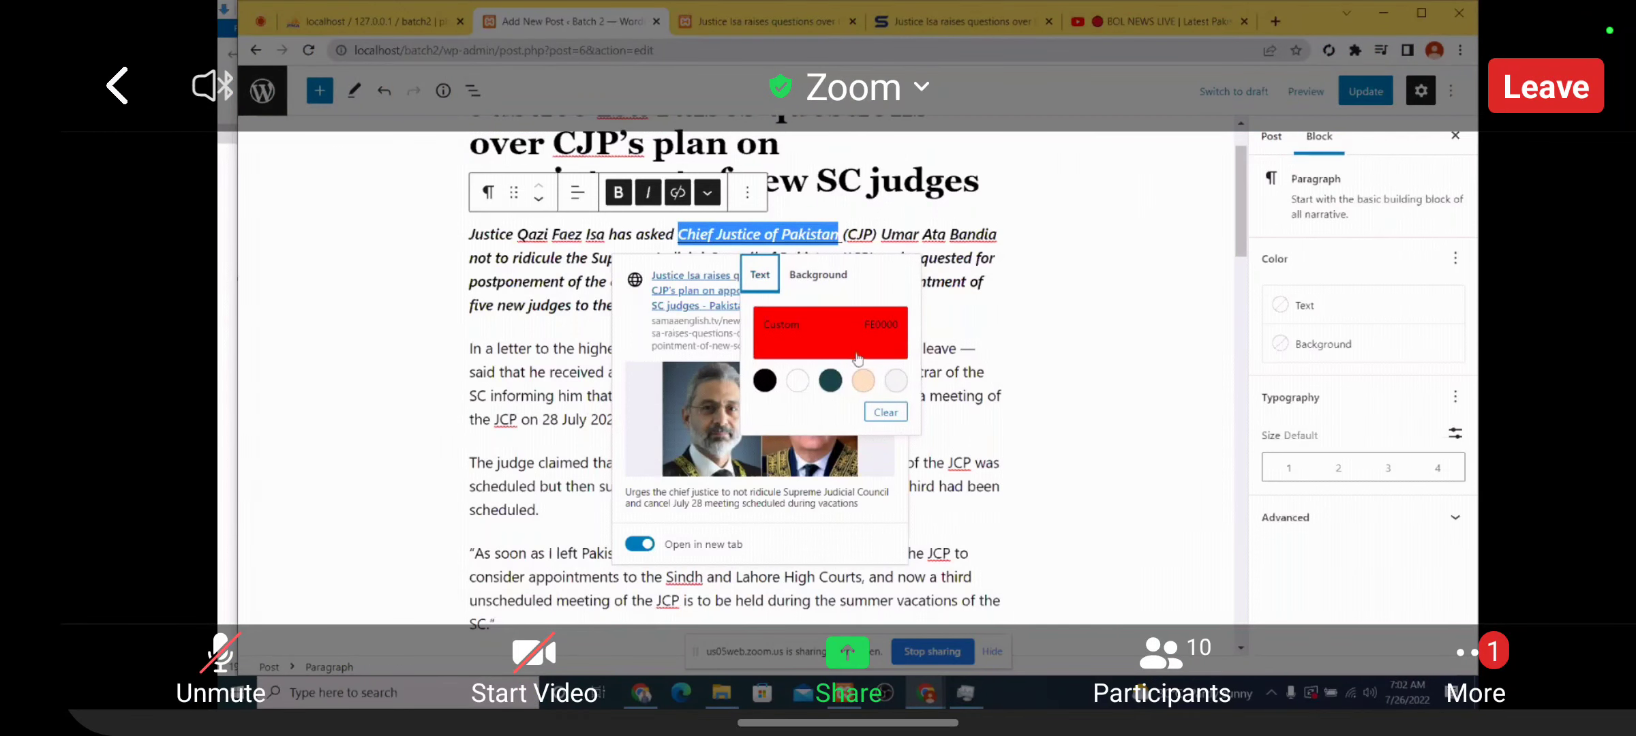
left_click(886, 412)
left_click(1058, 305)
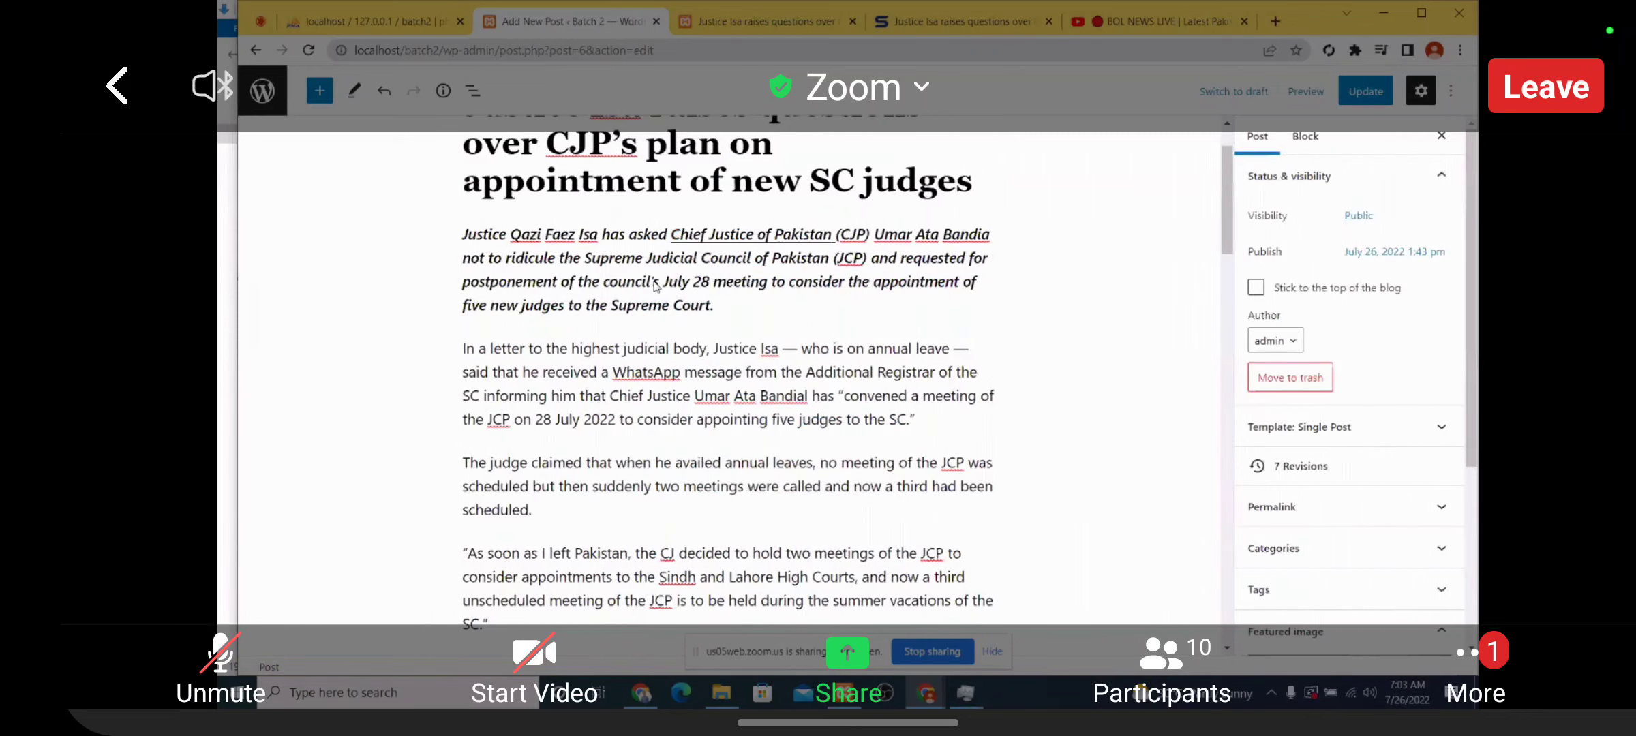
triple_click(655, 281)
left_click(1089, 281)
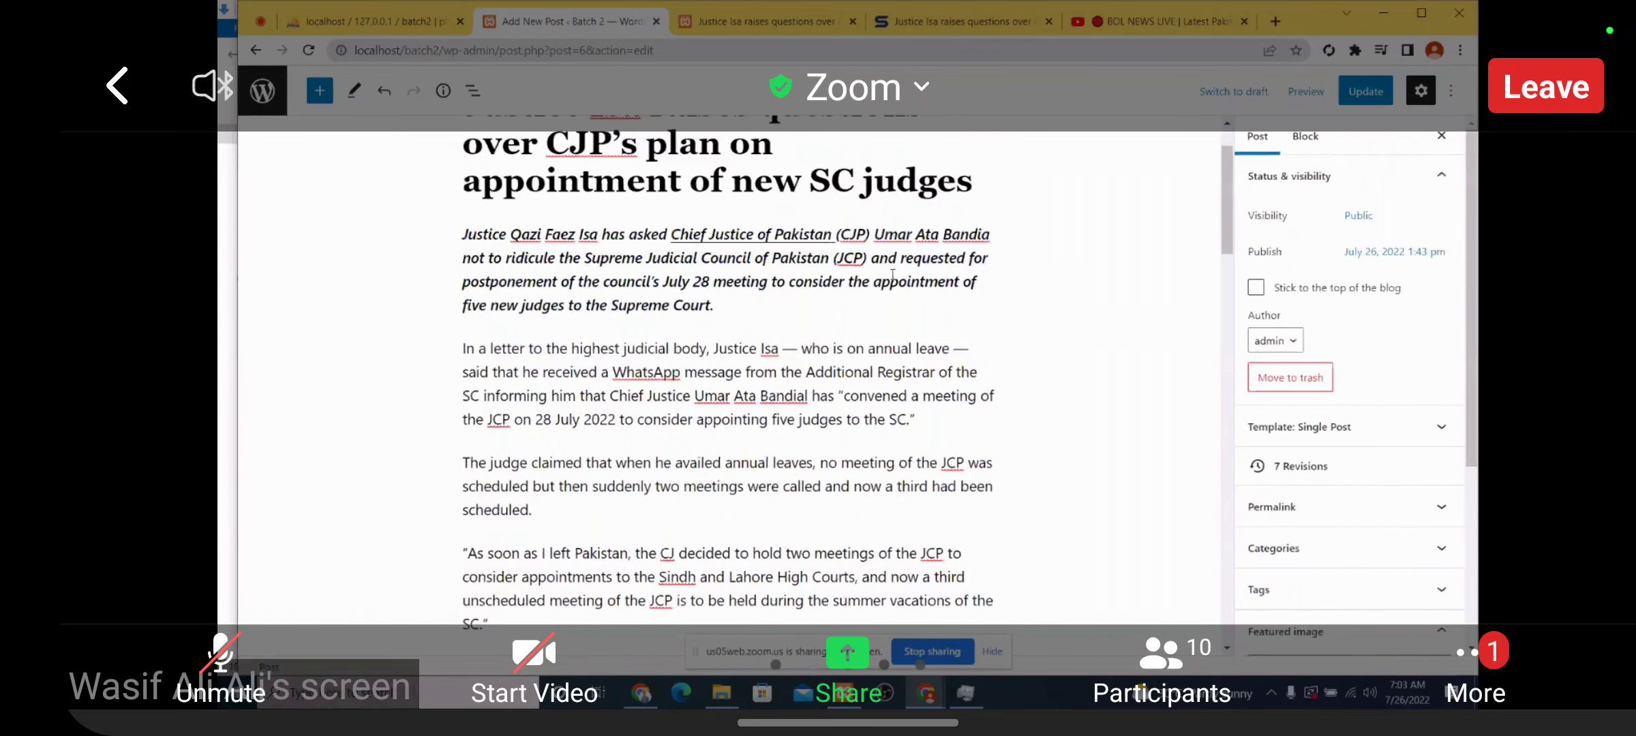
Give the word "Pakistan" in the linked "Chief Justice of Pakistan" a white (FFFFFF) highlight text color
left_click(894, 276)
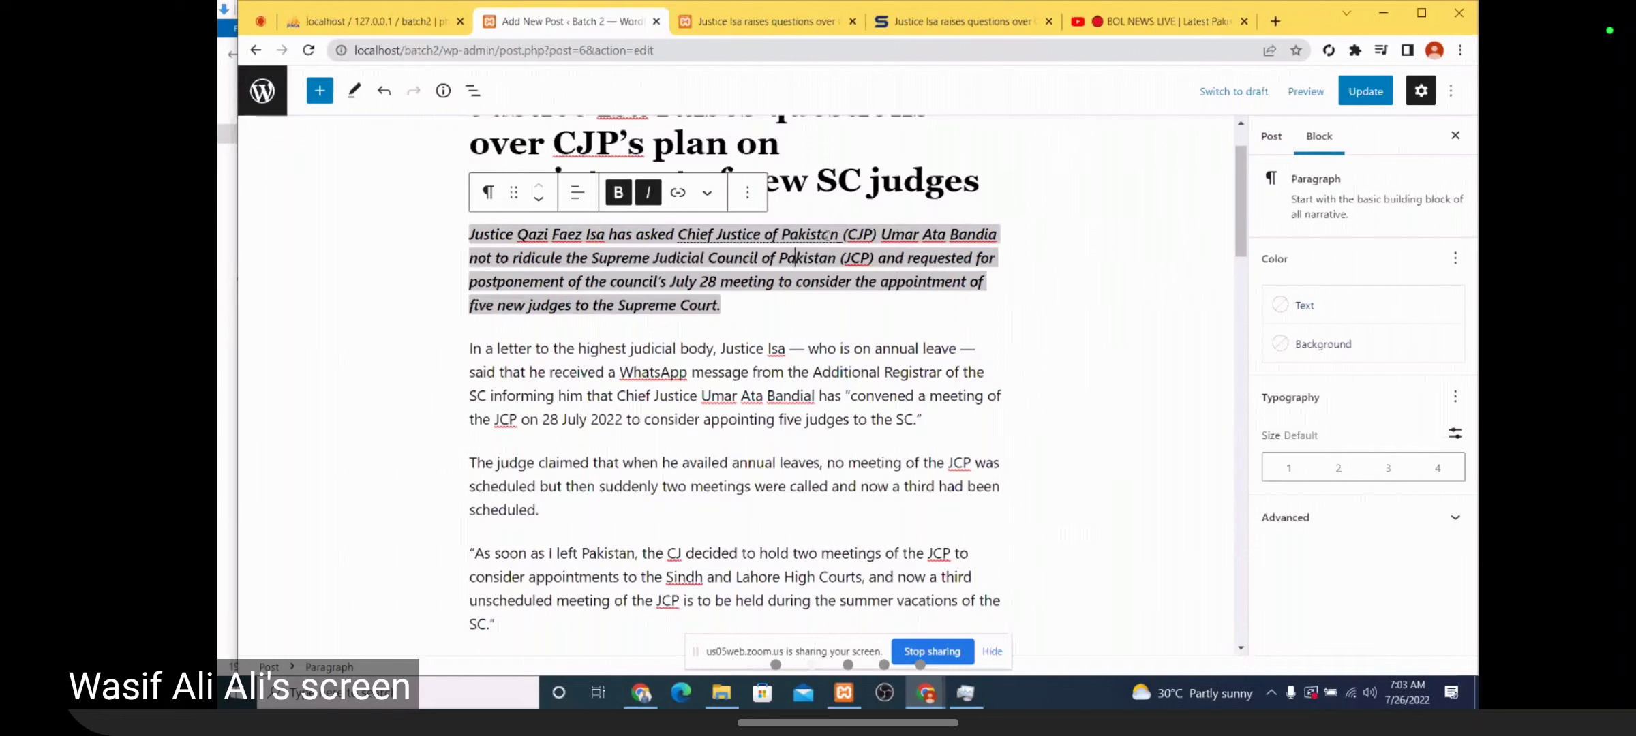
left_click_drag(837, 235, 781, 235)
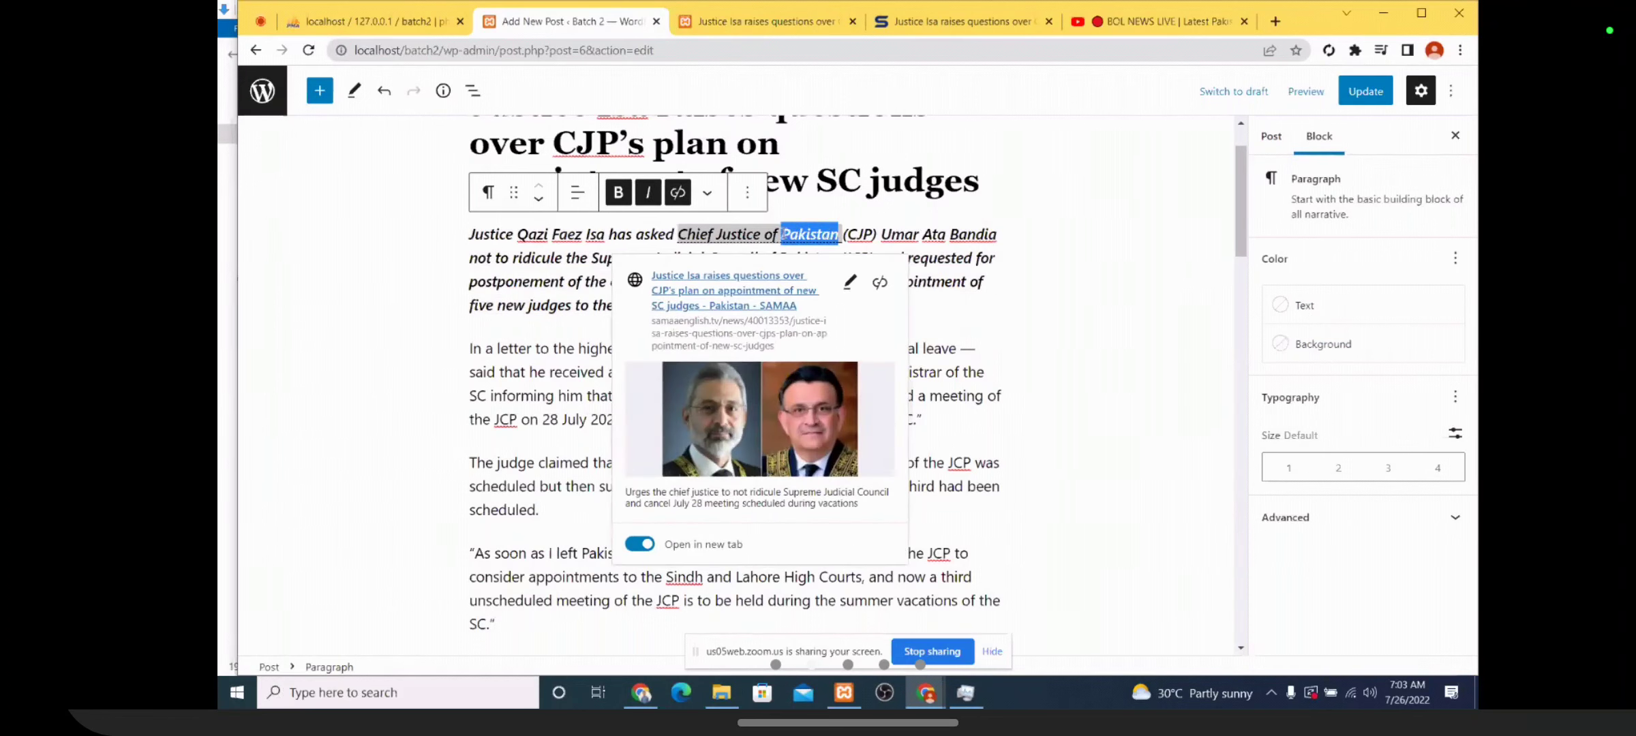
left_click(708, 197)
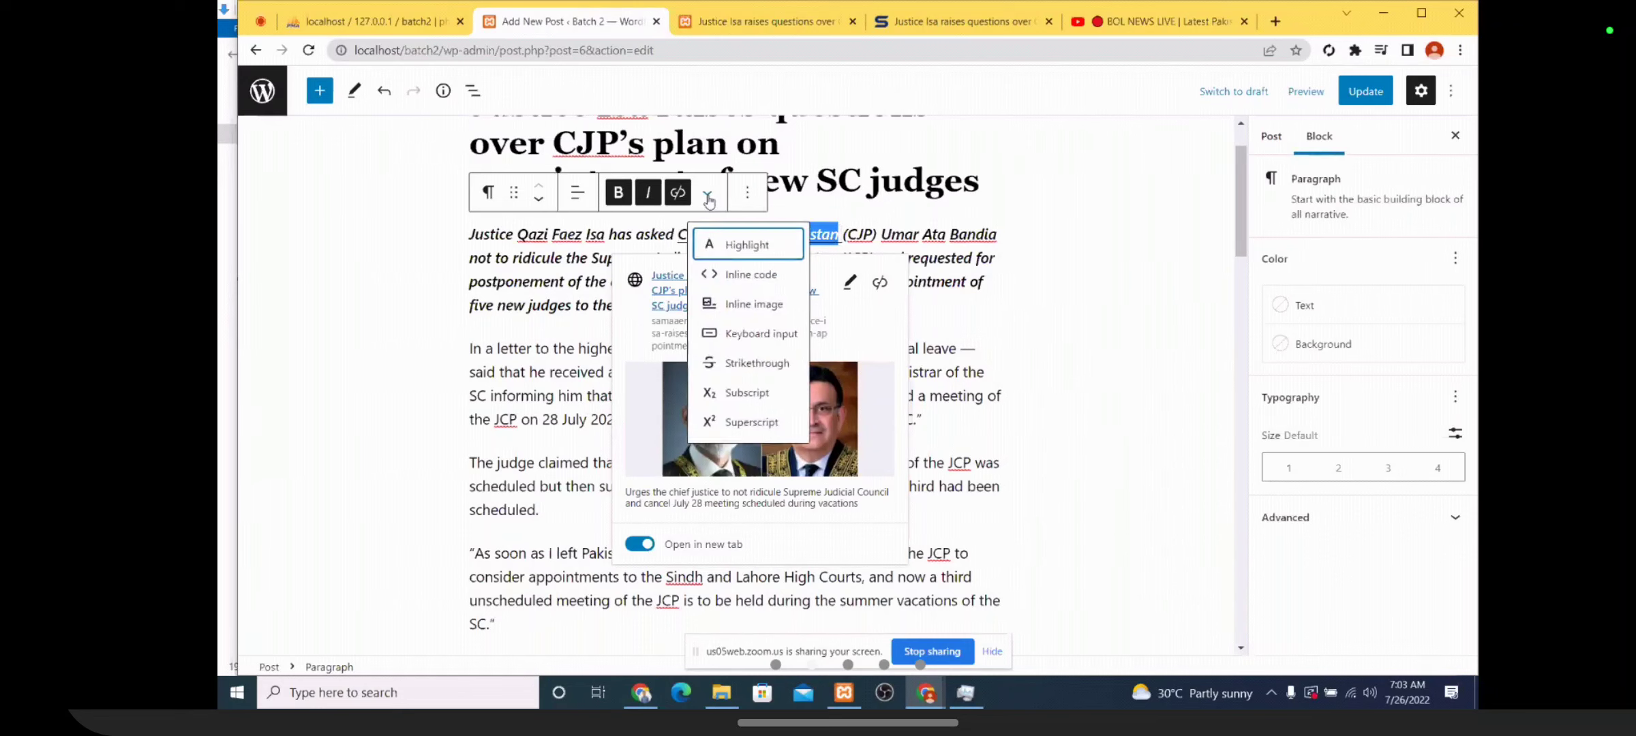
left_click(727, 252)
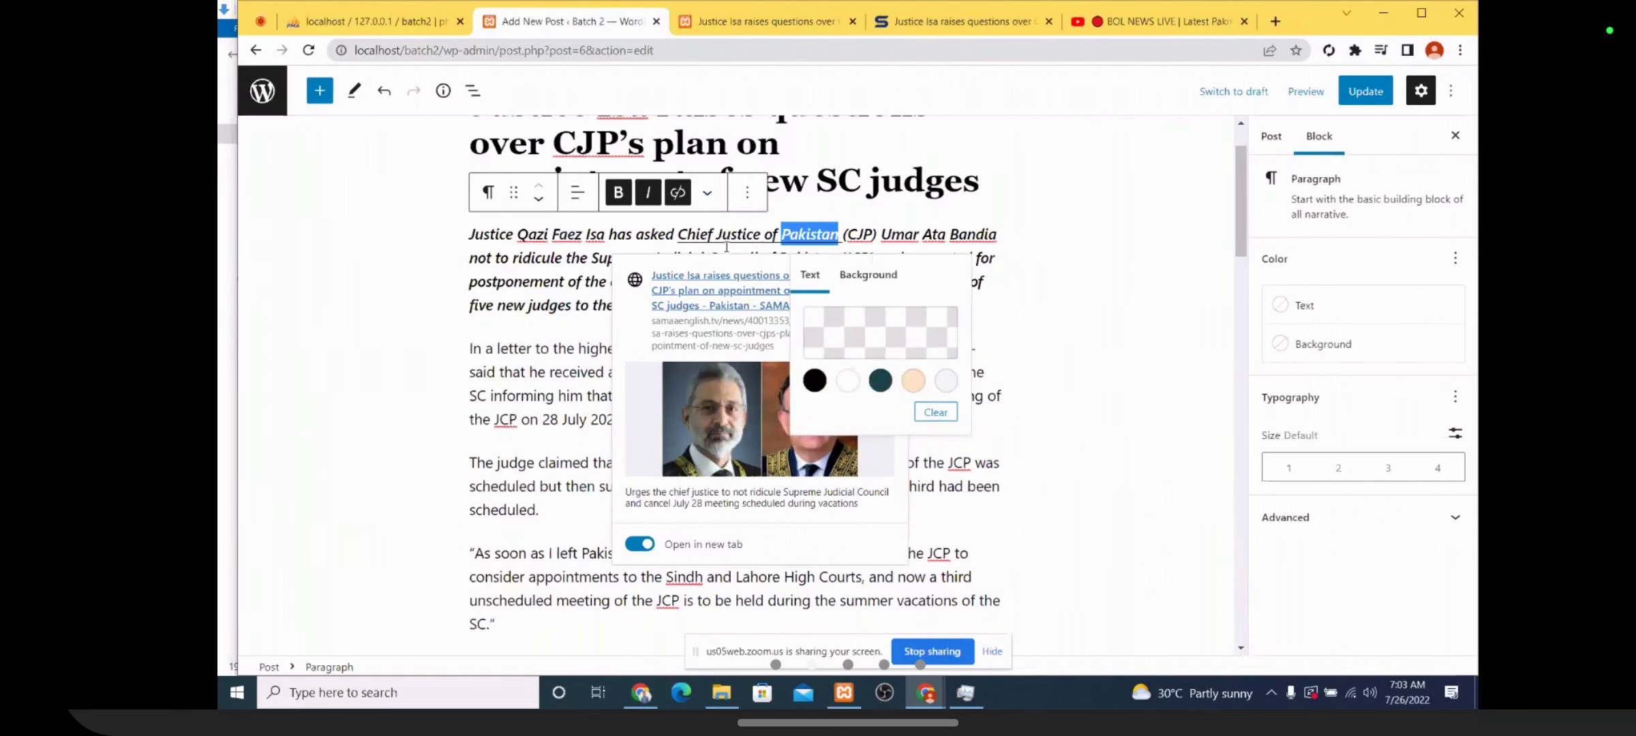
left_click(859, 320)
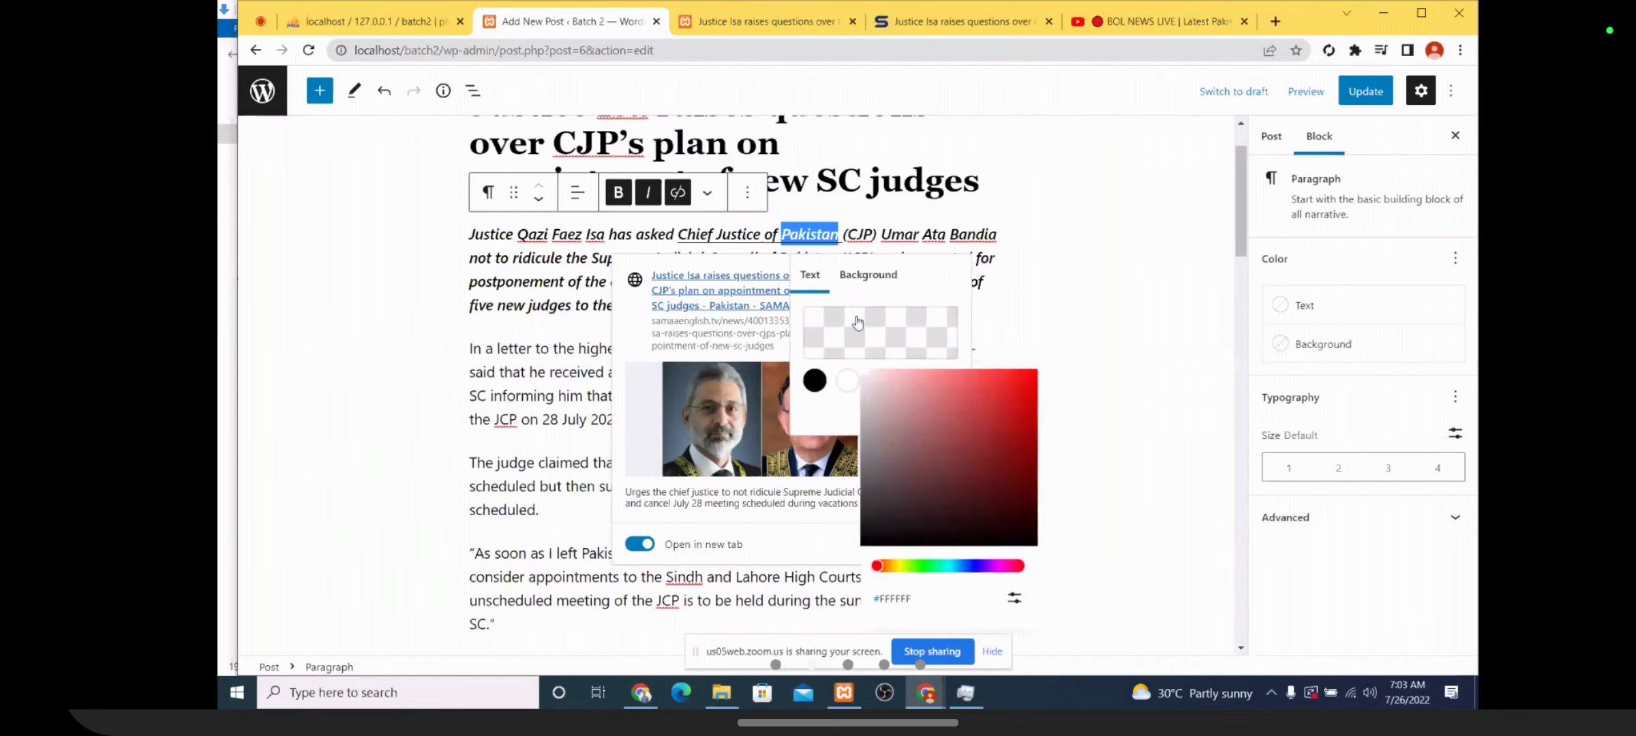
left_click(848, 385)
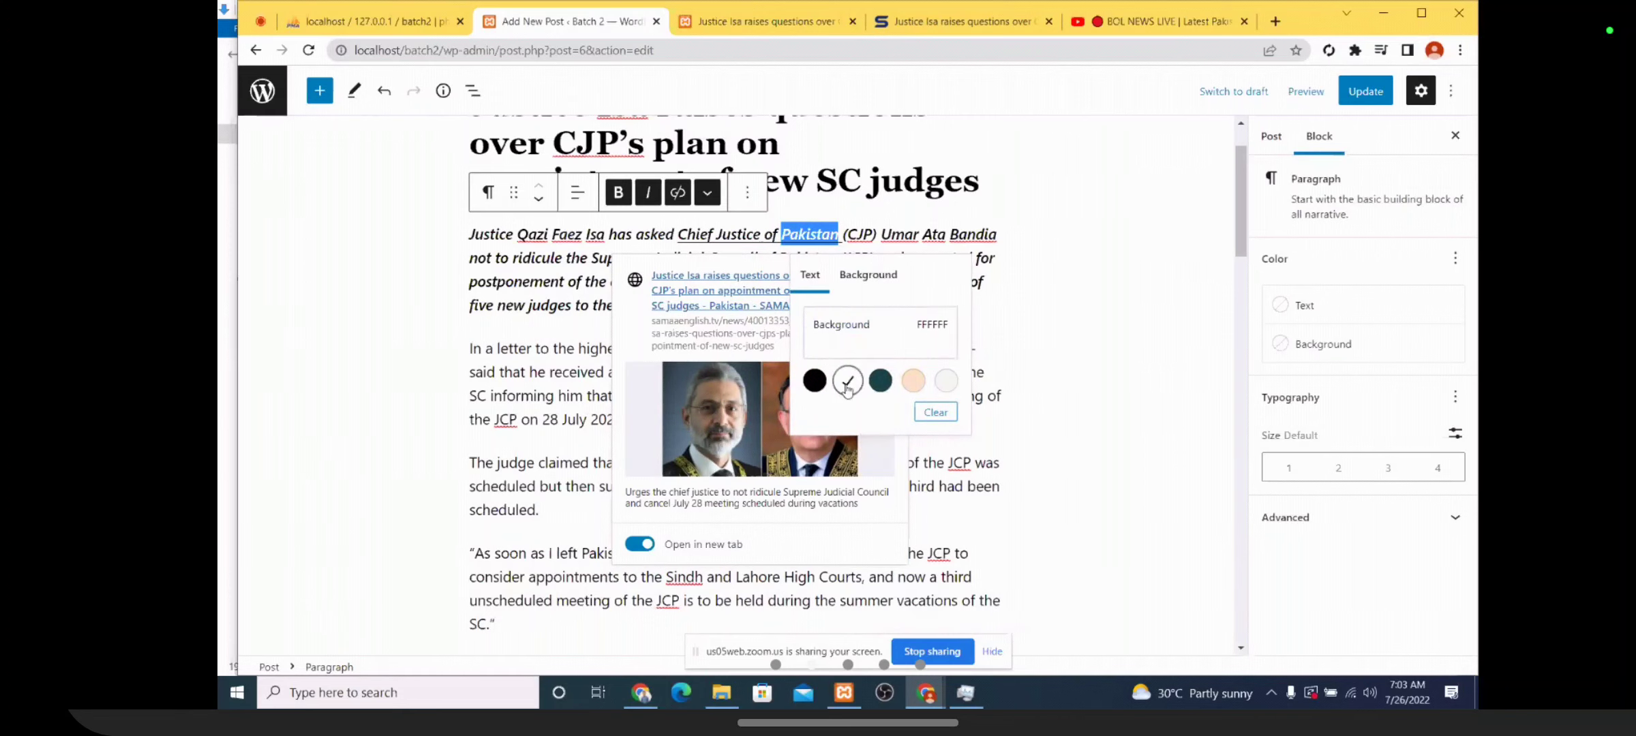
Give the same word "Pakistan" a custom bright green (0CFF0F) highlight background color
left_click(870, 276)
left_click(875, 334)
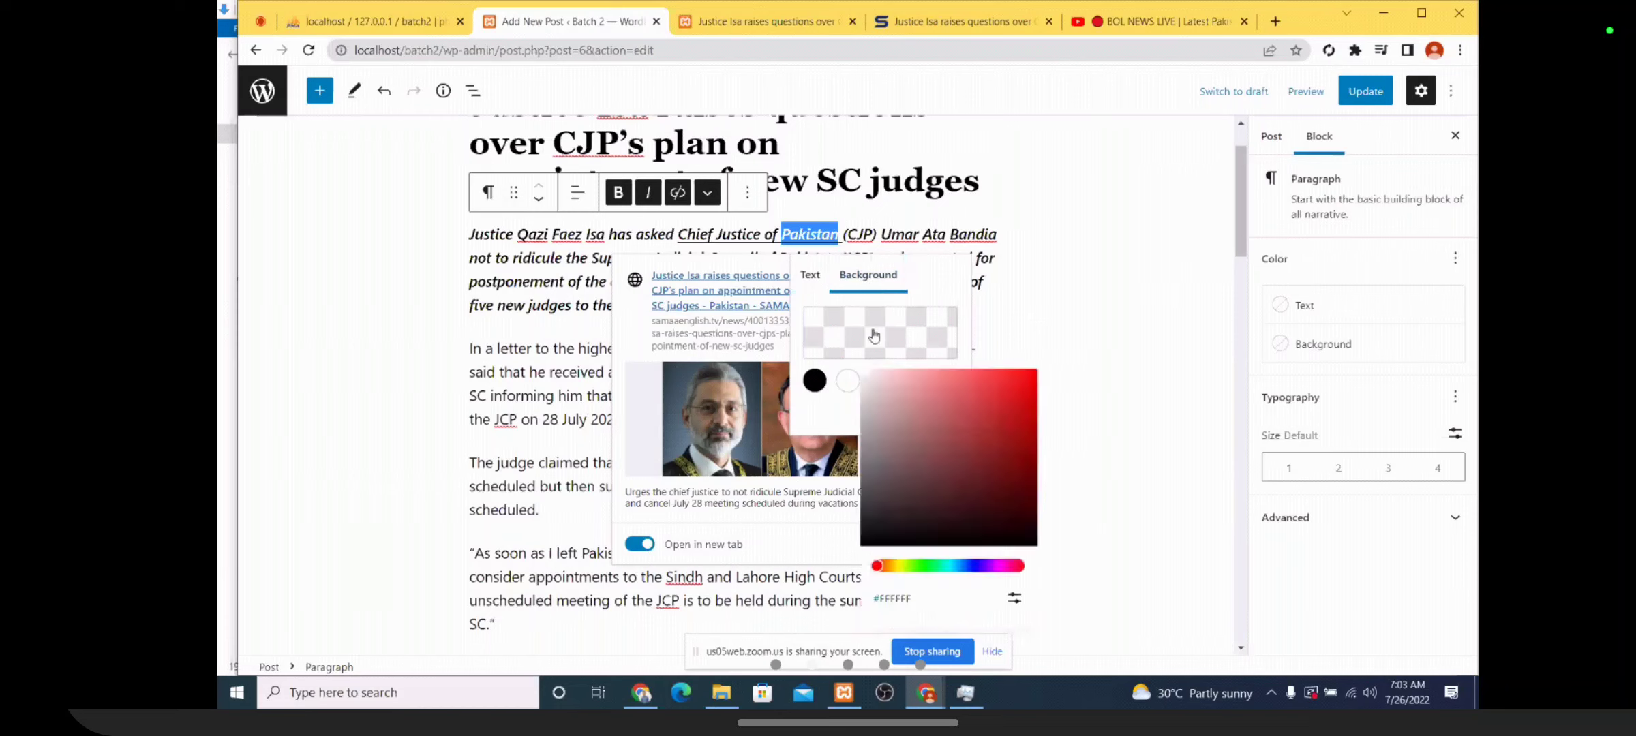
left_click(924, 566)
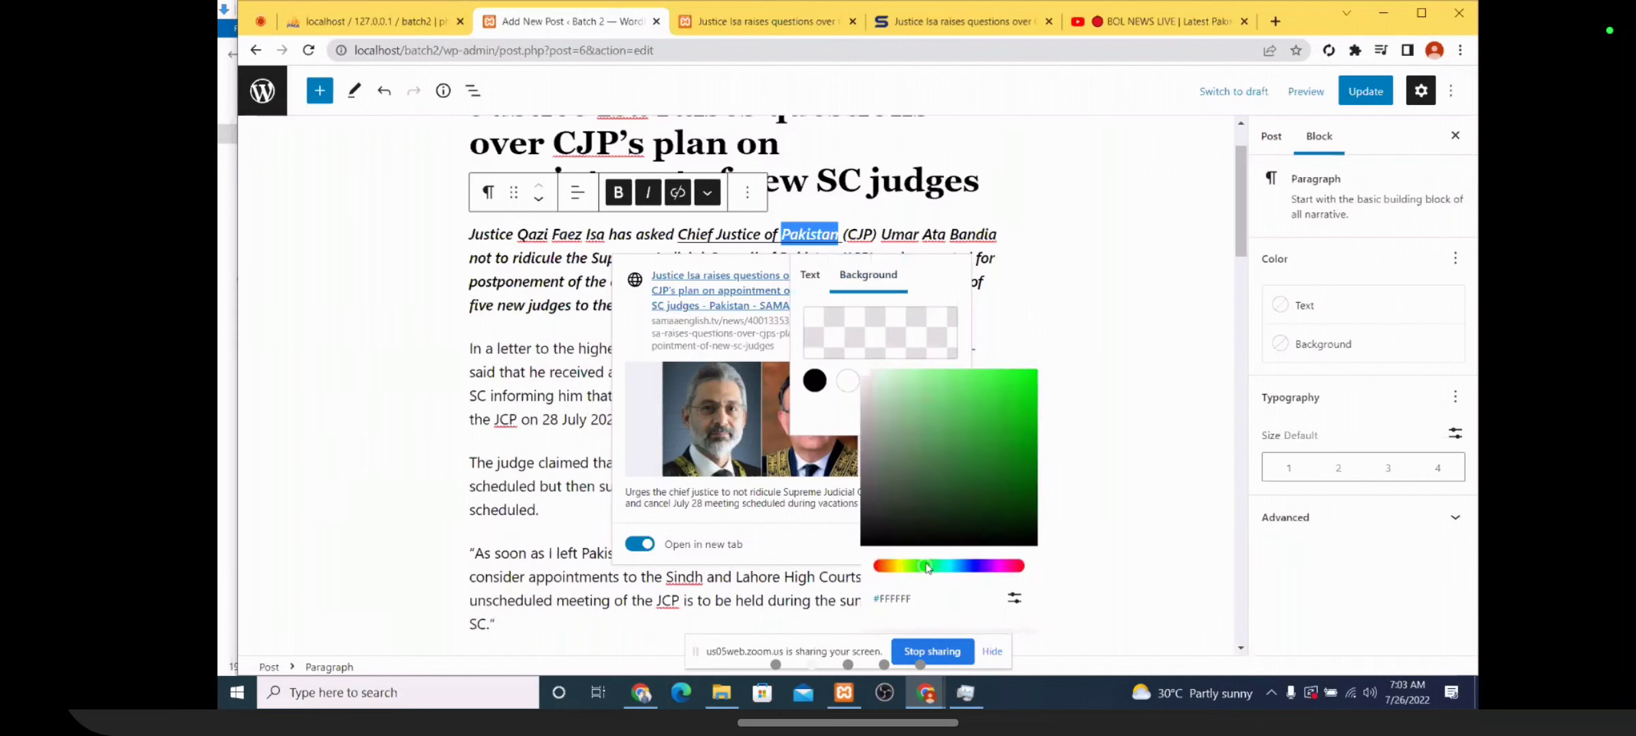
left_click(1013, 369)
left_click_drag(1014, 361, 1028, 347)
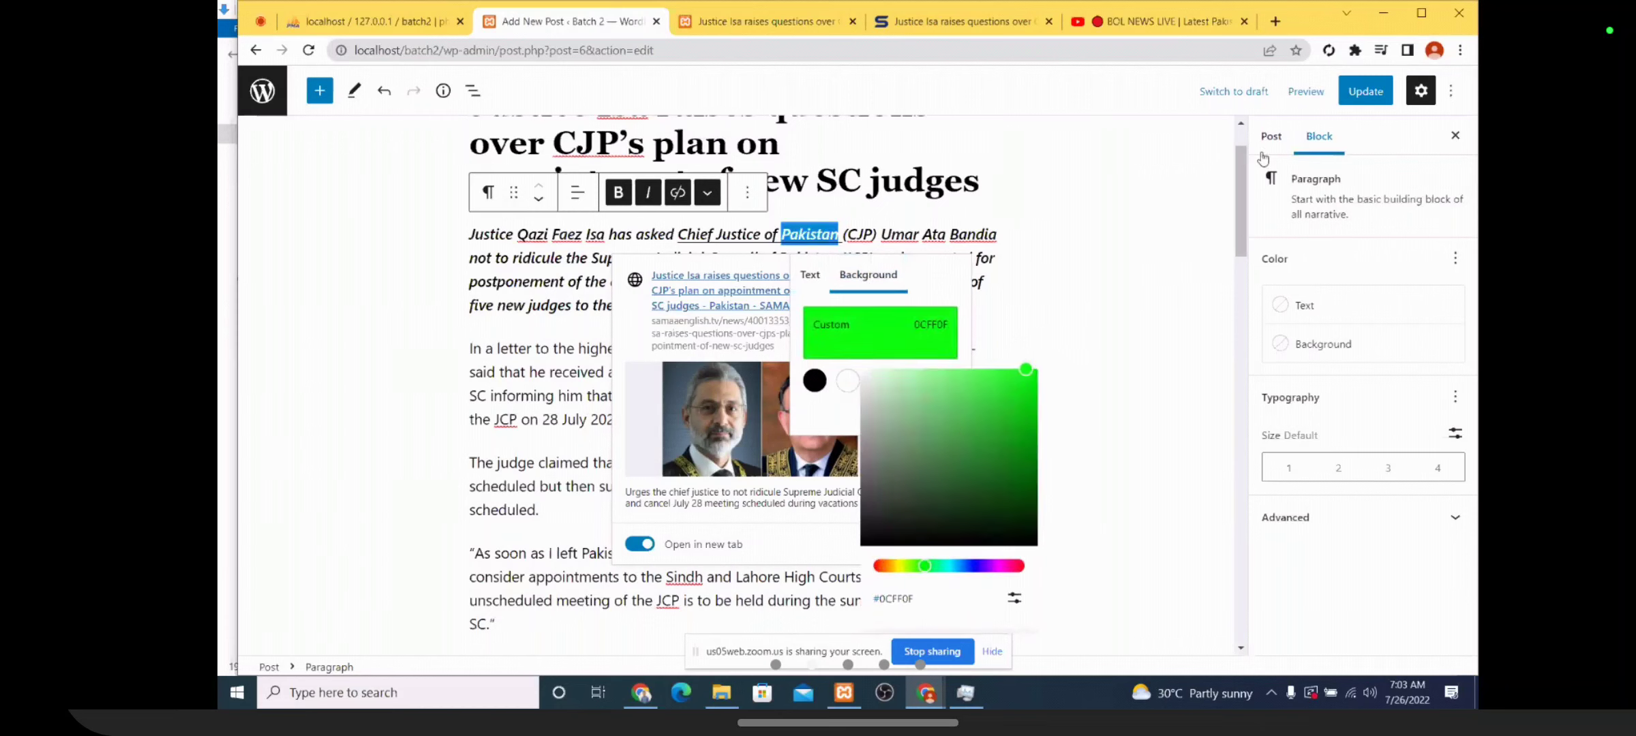
left_click(1034, 307)
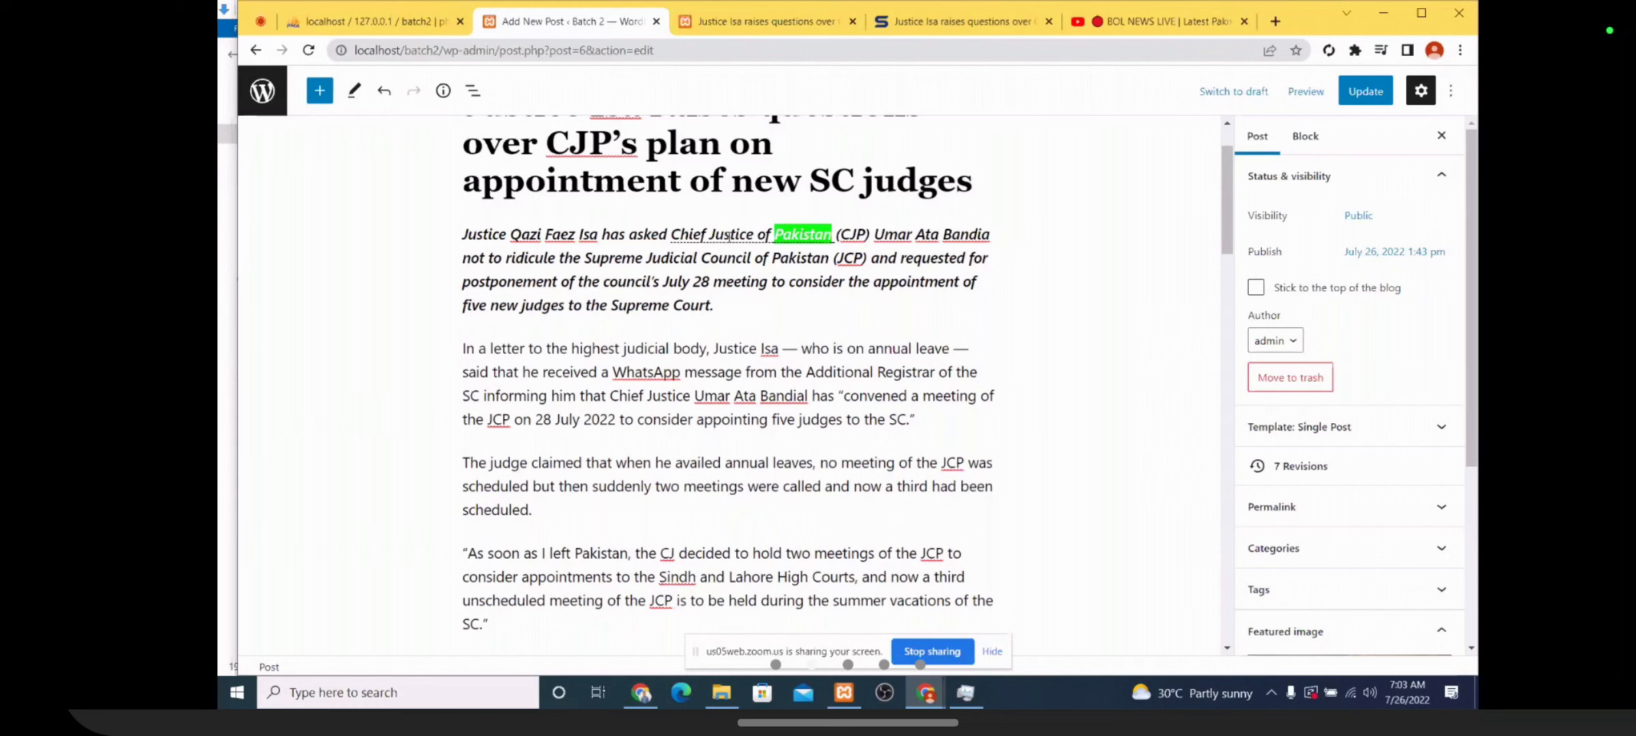
left_click(832, 235)
left_click_drag(834, 234, 676, 234)
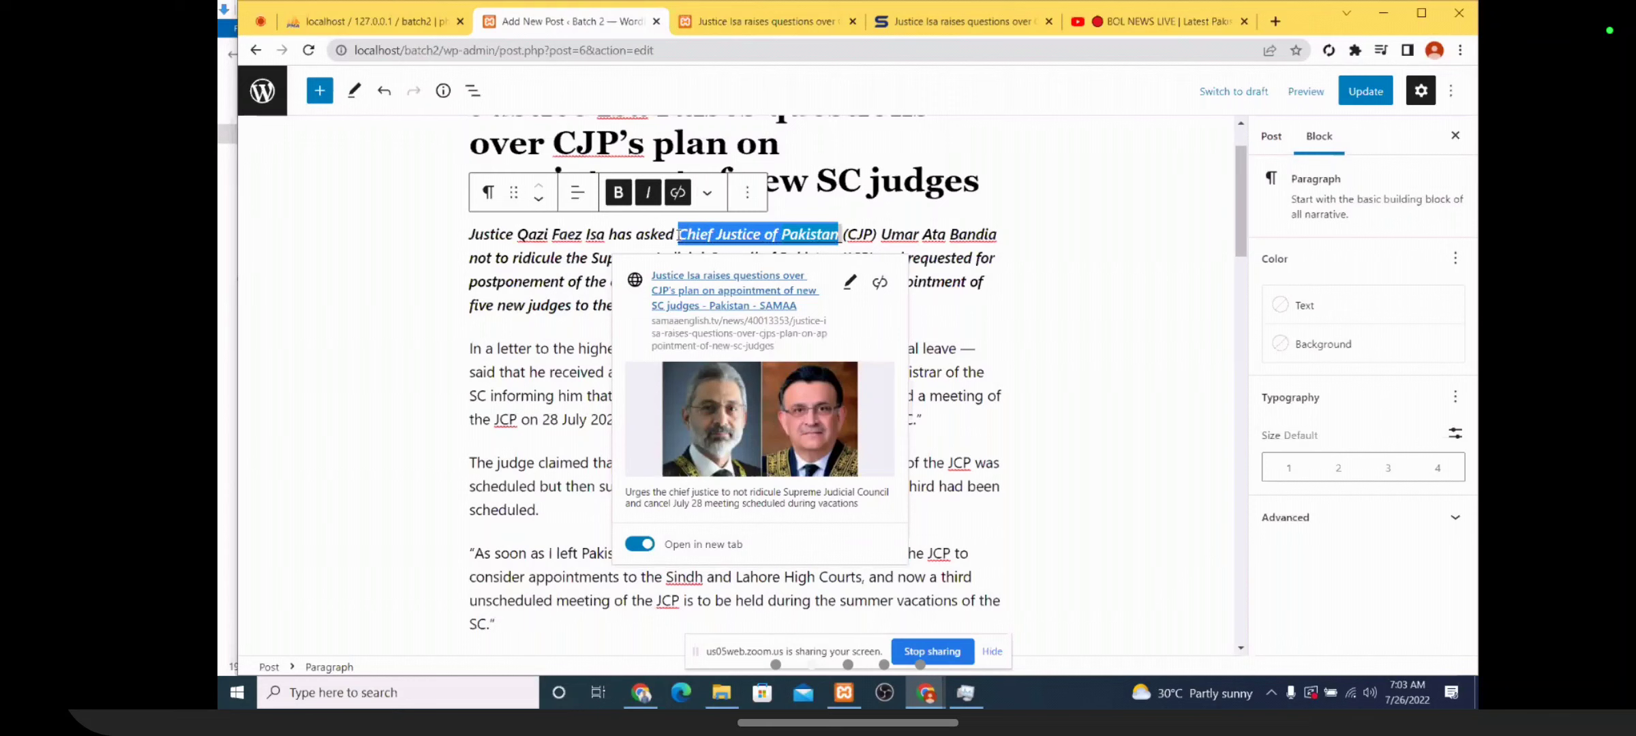
left_click(1133, 236)
scroll(770, 301, "up", 2)
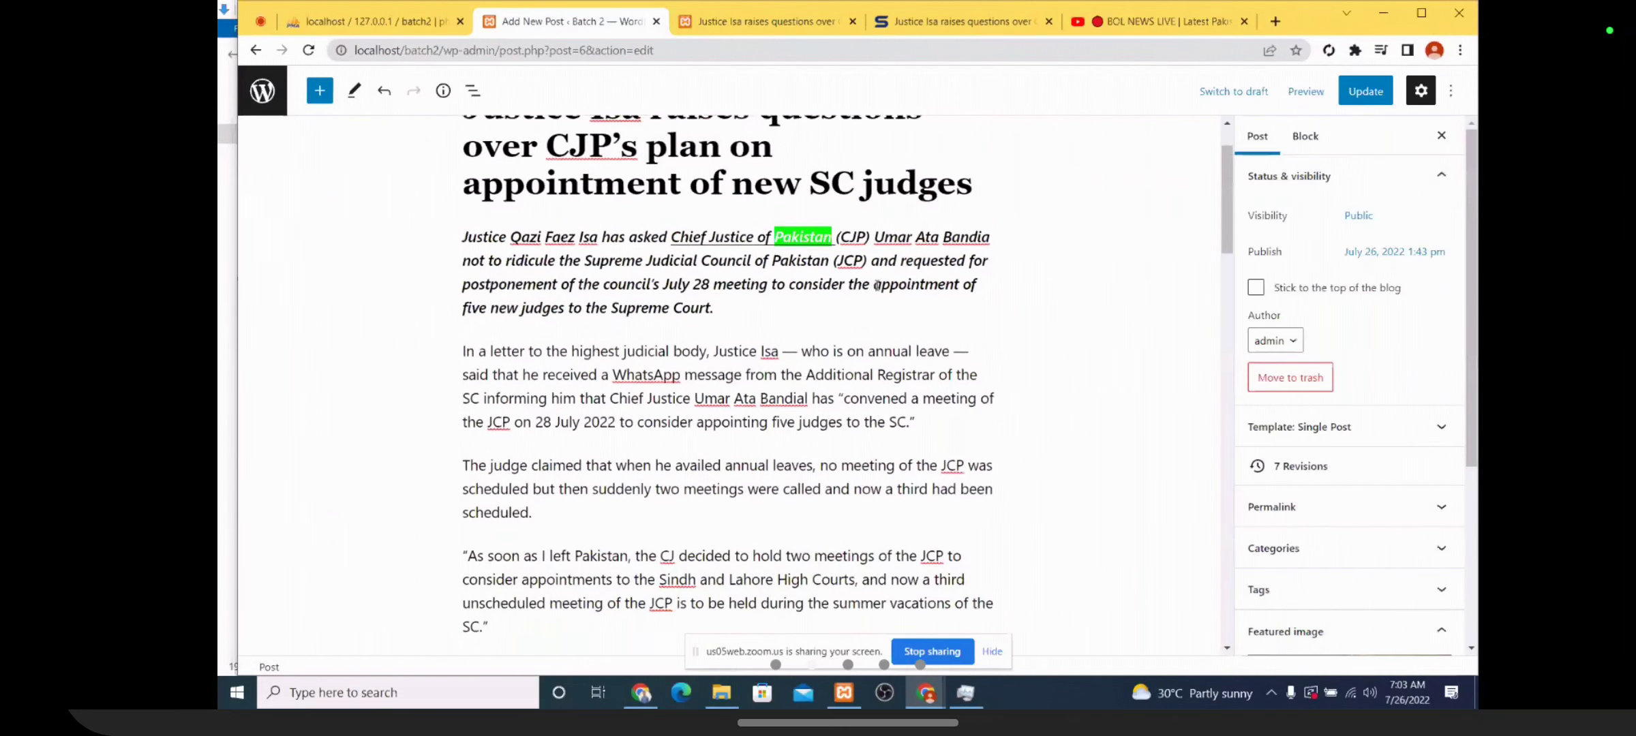
scroll(686, 313, "down", 3)
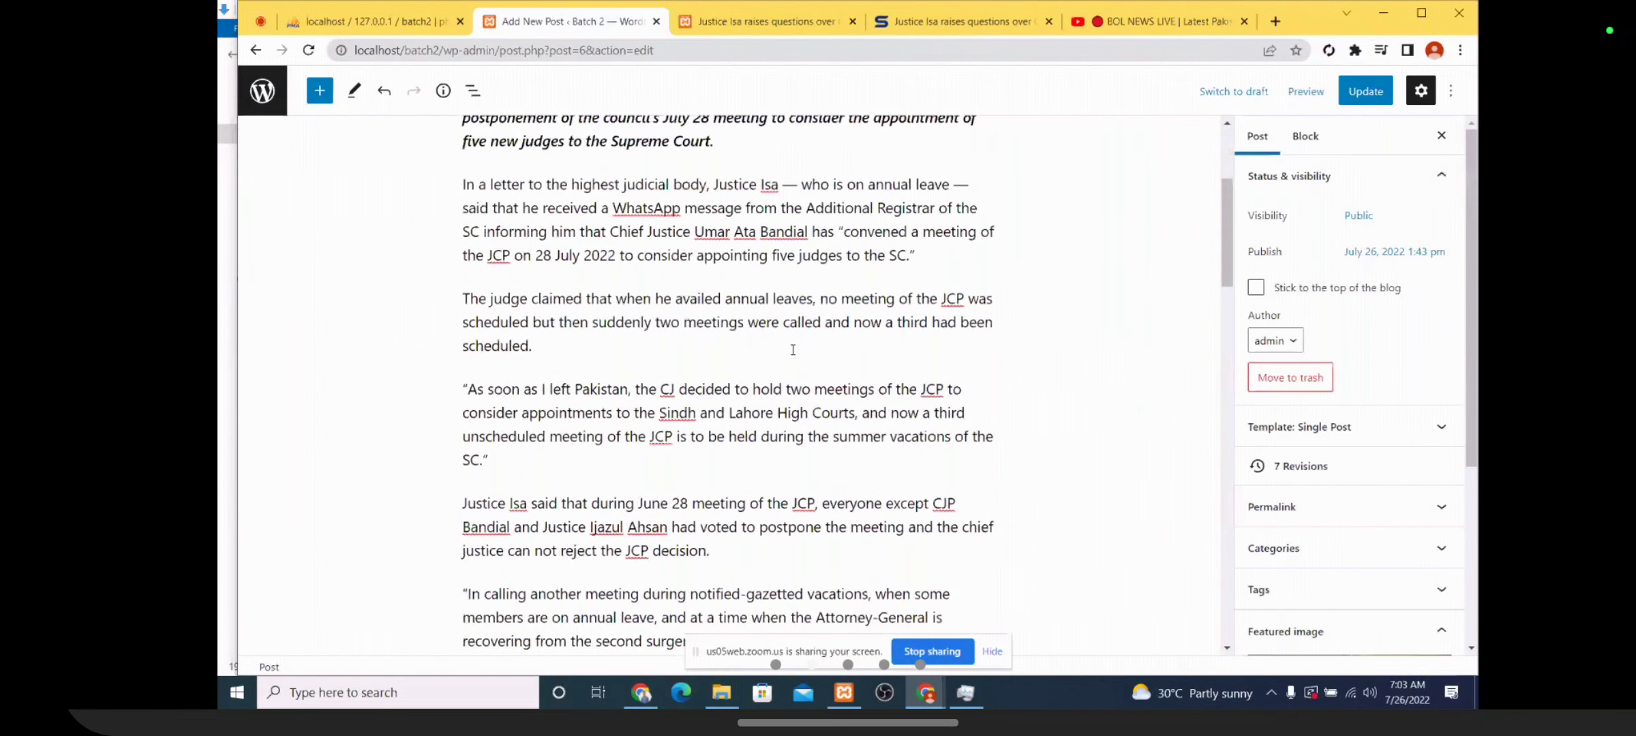
scroll(793, 350, "up", 2)
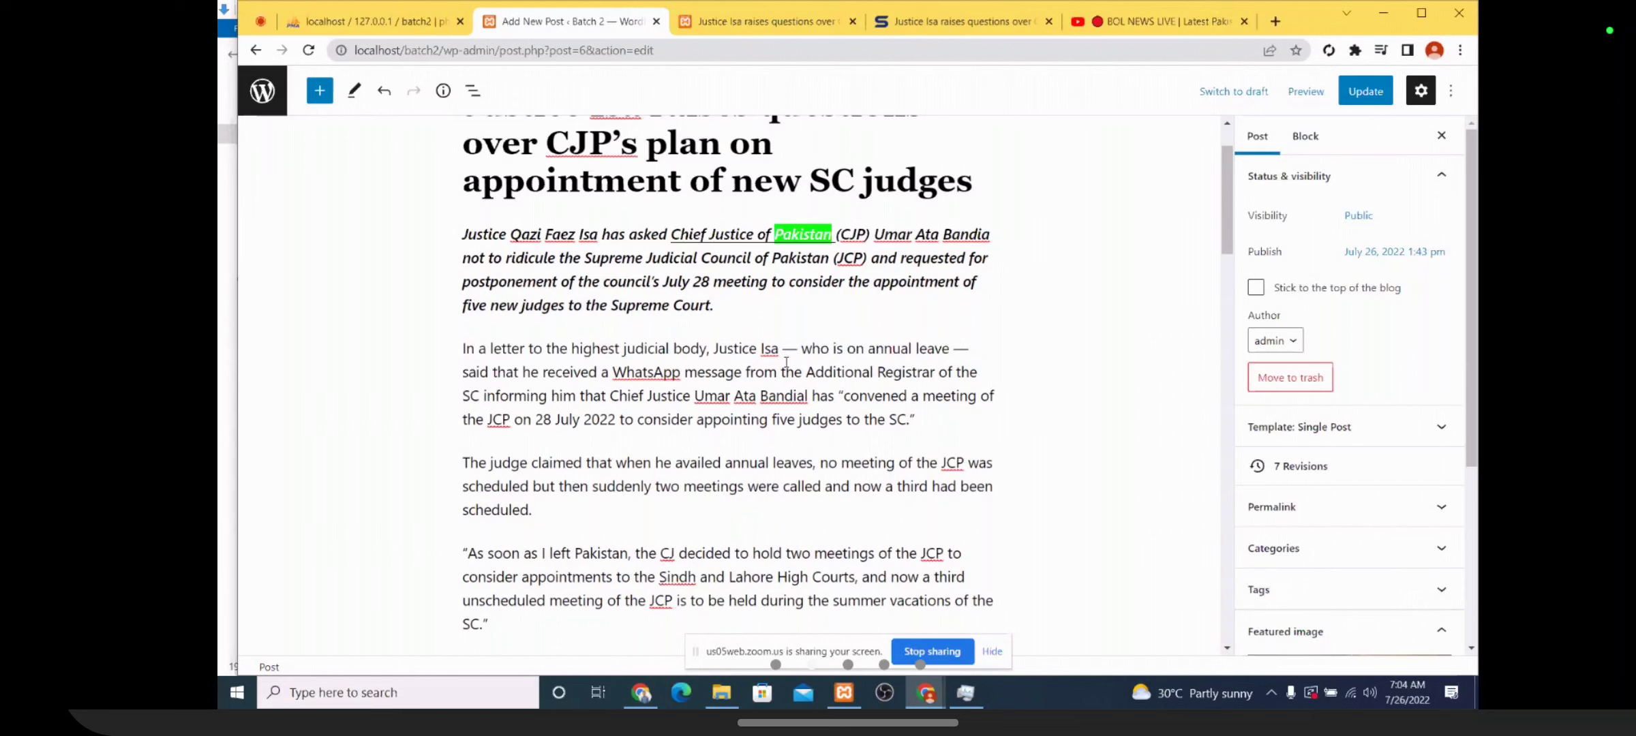
Insert a new paragraph reading "Get his product here" after the bold italic opening paragraph
left_click(762, 310)
left_click(761, 310)
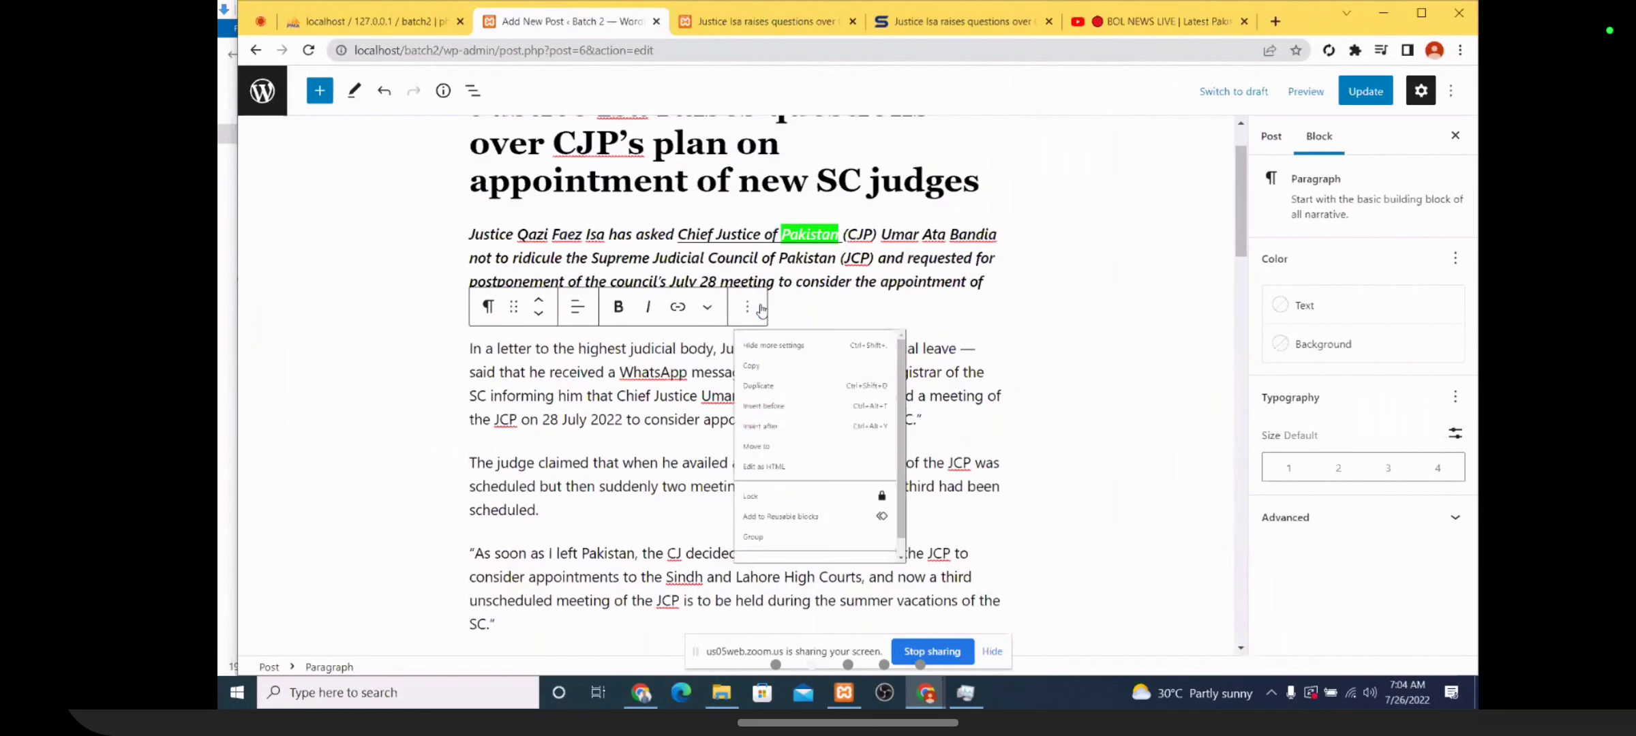
left_click(798, 303)
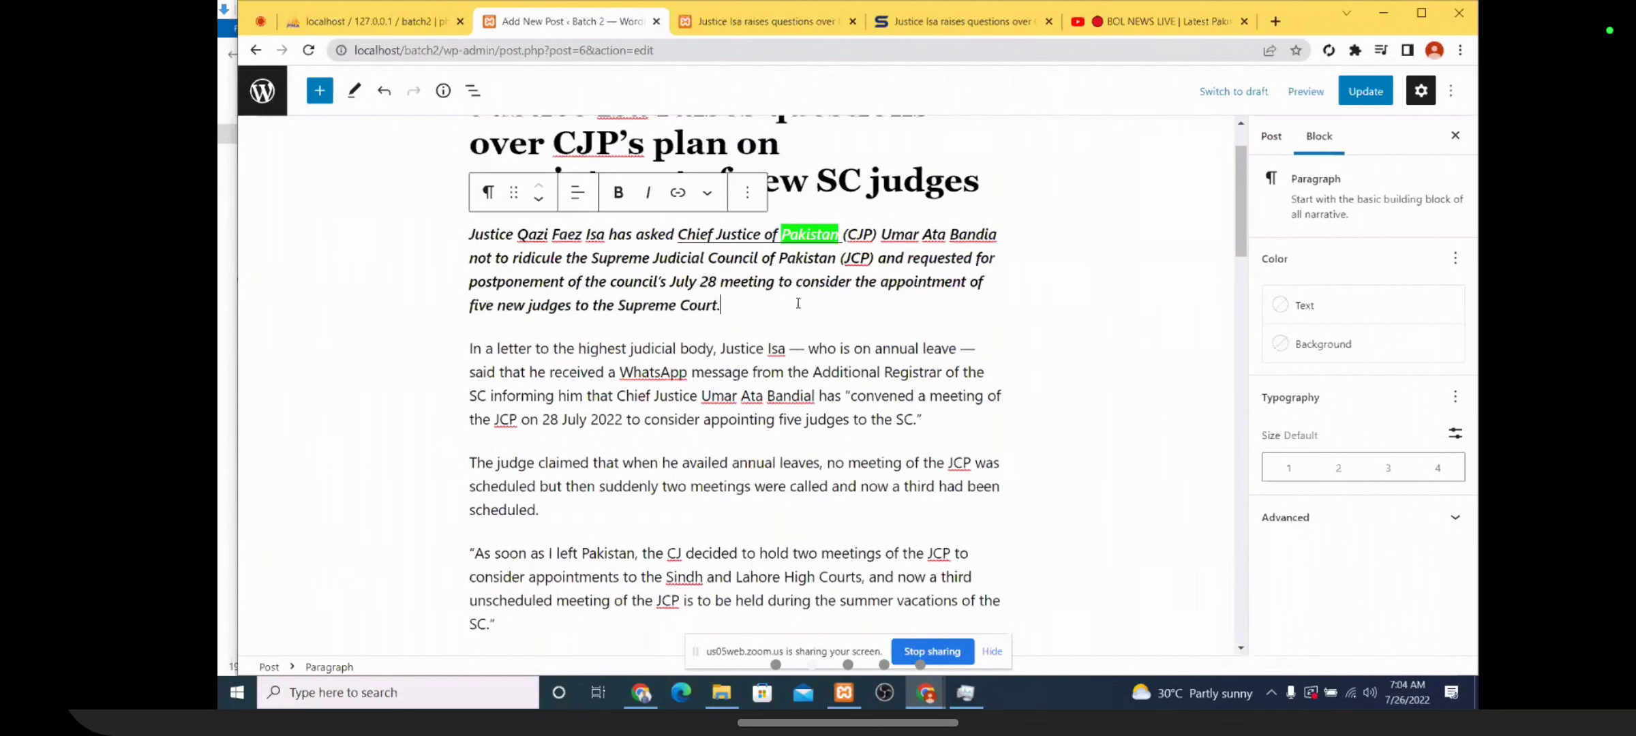
key("Return")
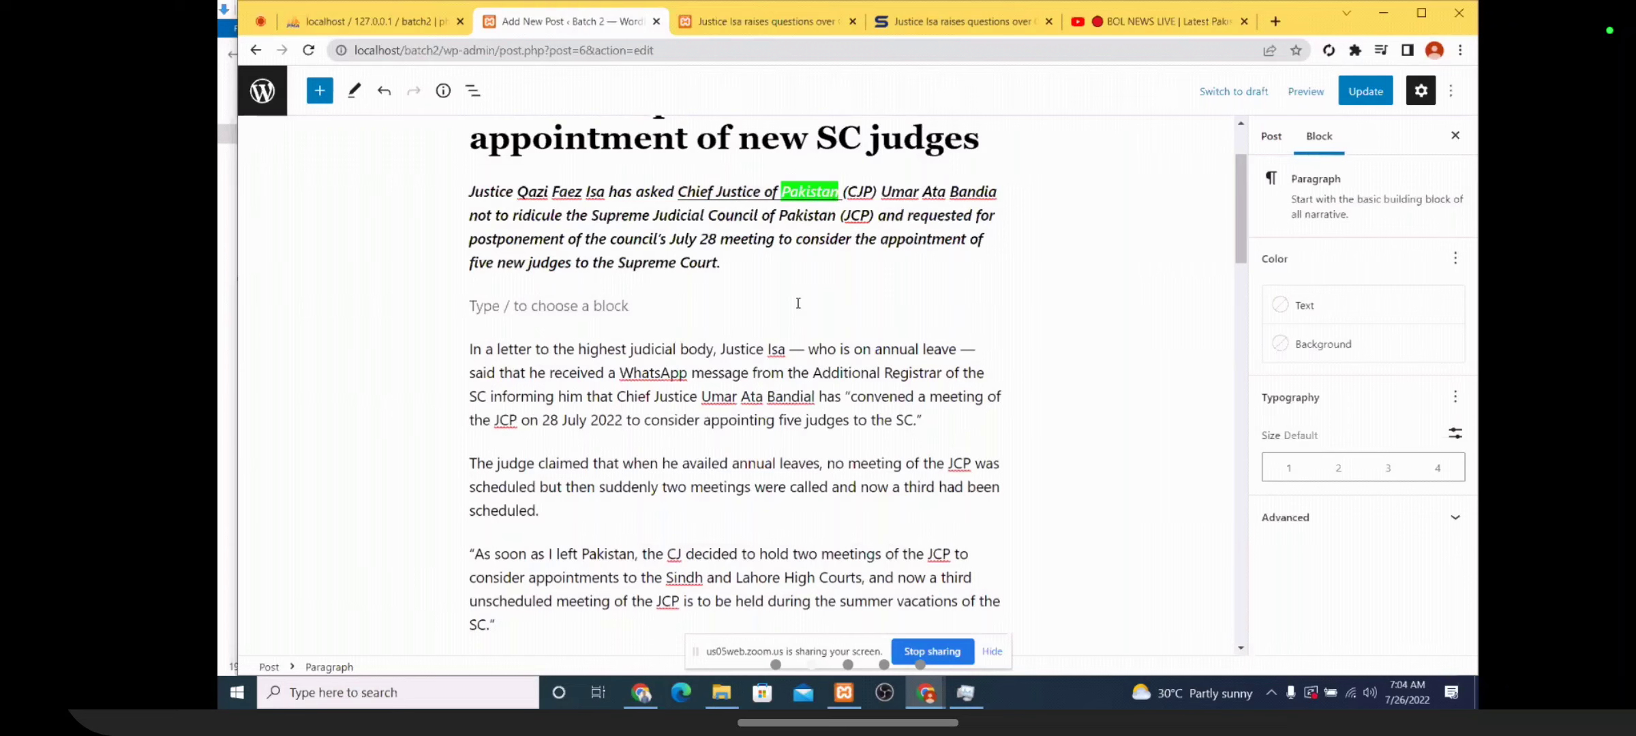
type("Get his pro")
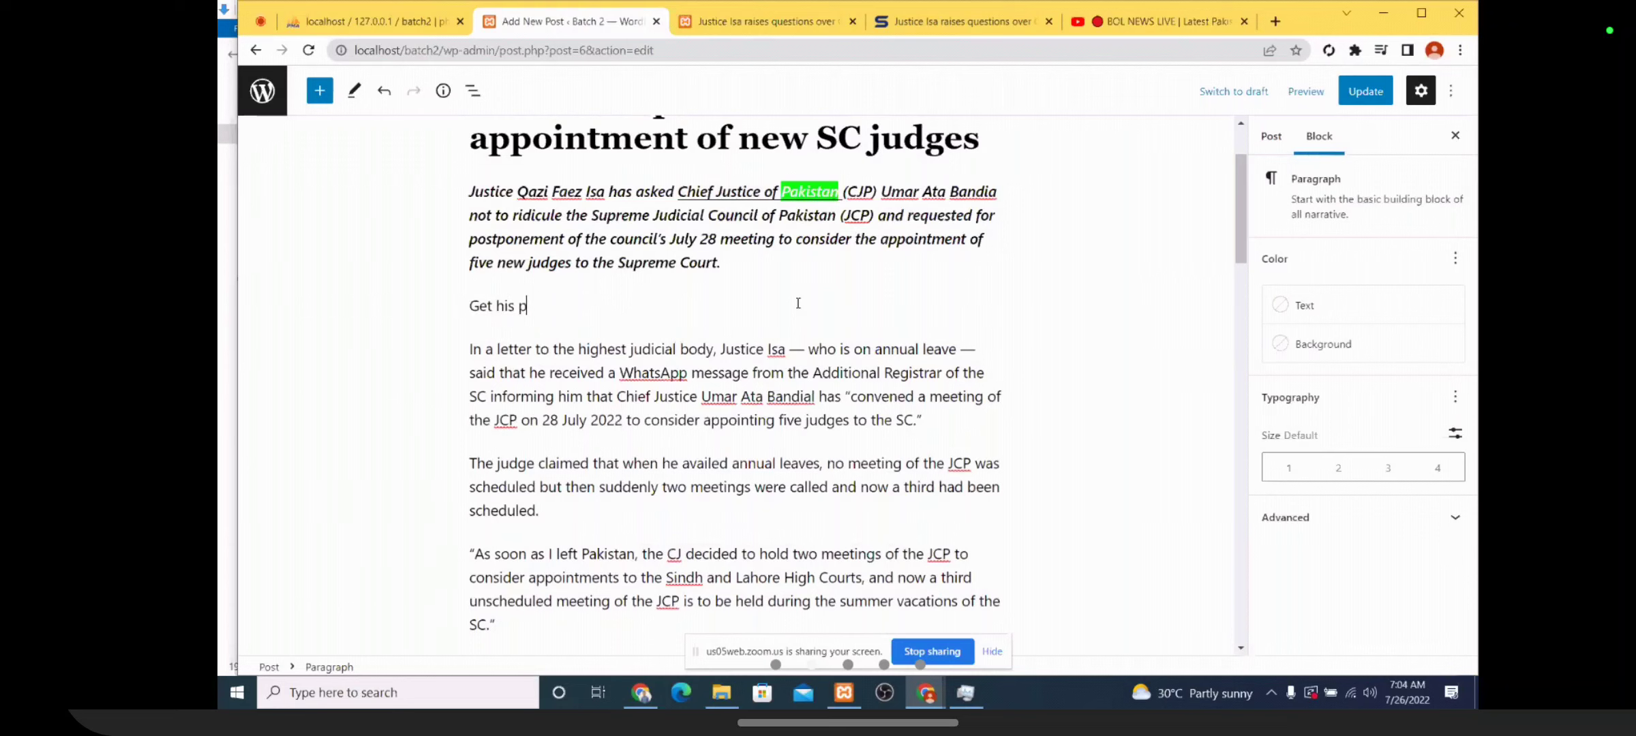
key("BackSpace")
key("BackSpace")
type("rdo")
key("BackSpace")
key("BackSpace")
key("BackSpace")
type("roduct here")
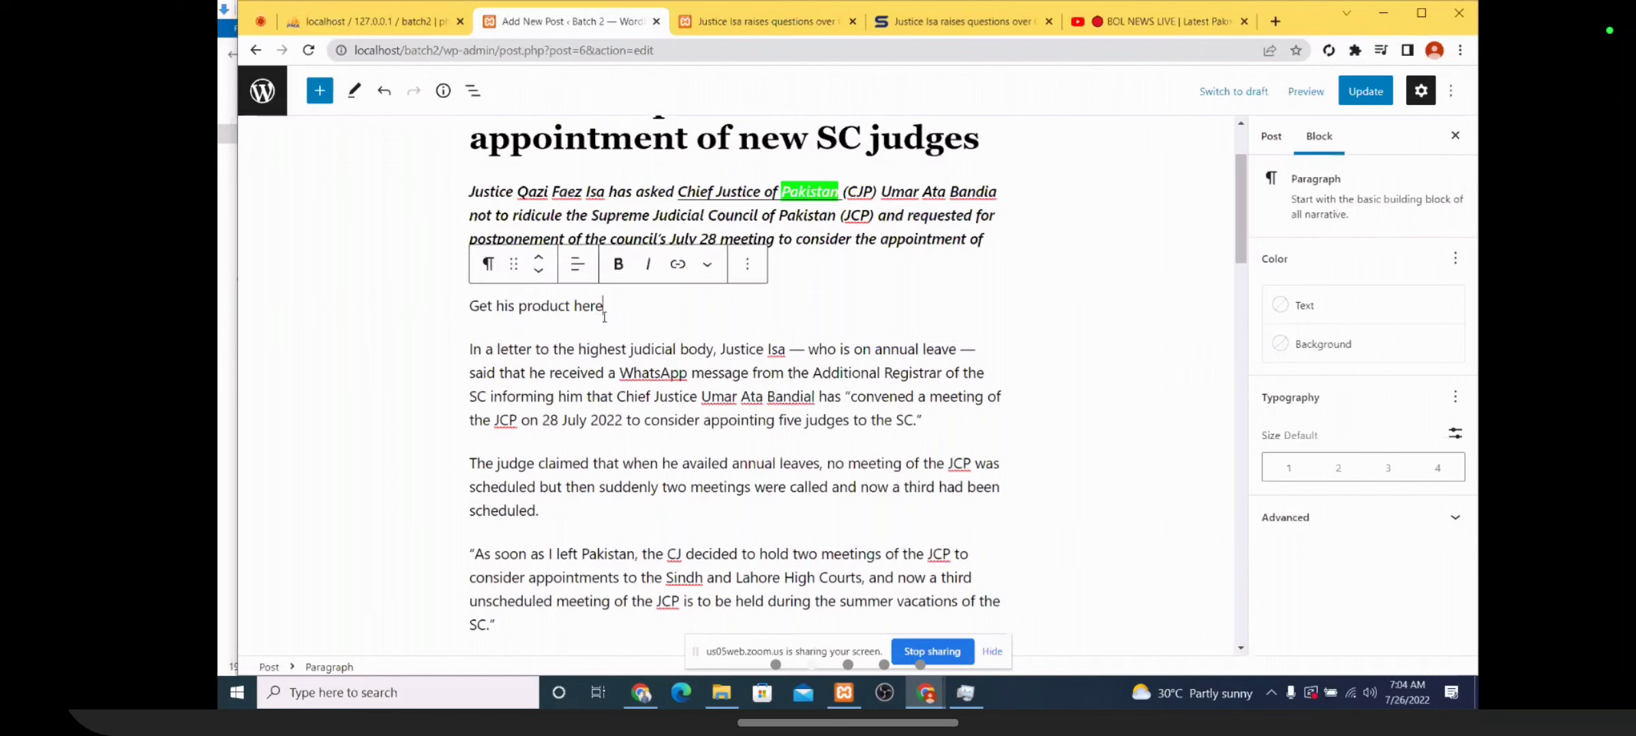
left_click_drag(604, 306, 523, 307)
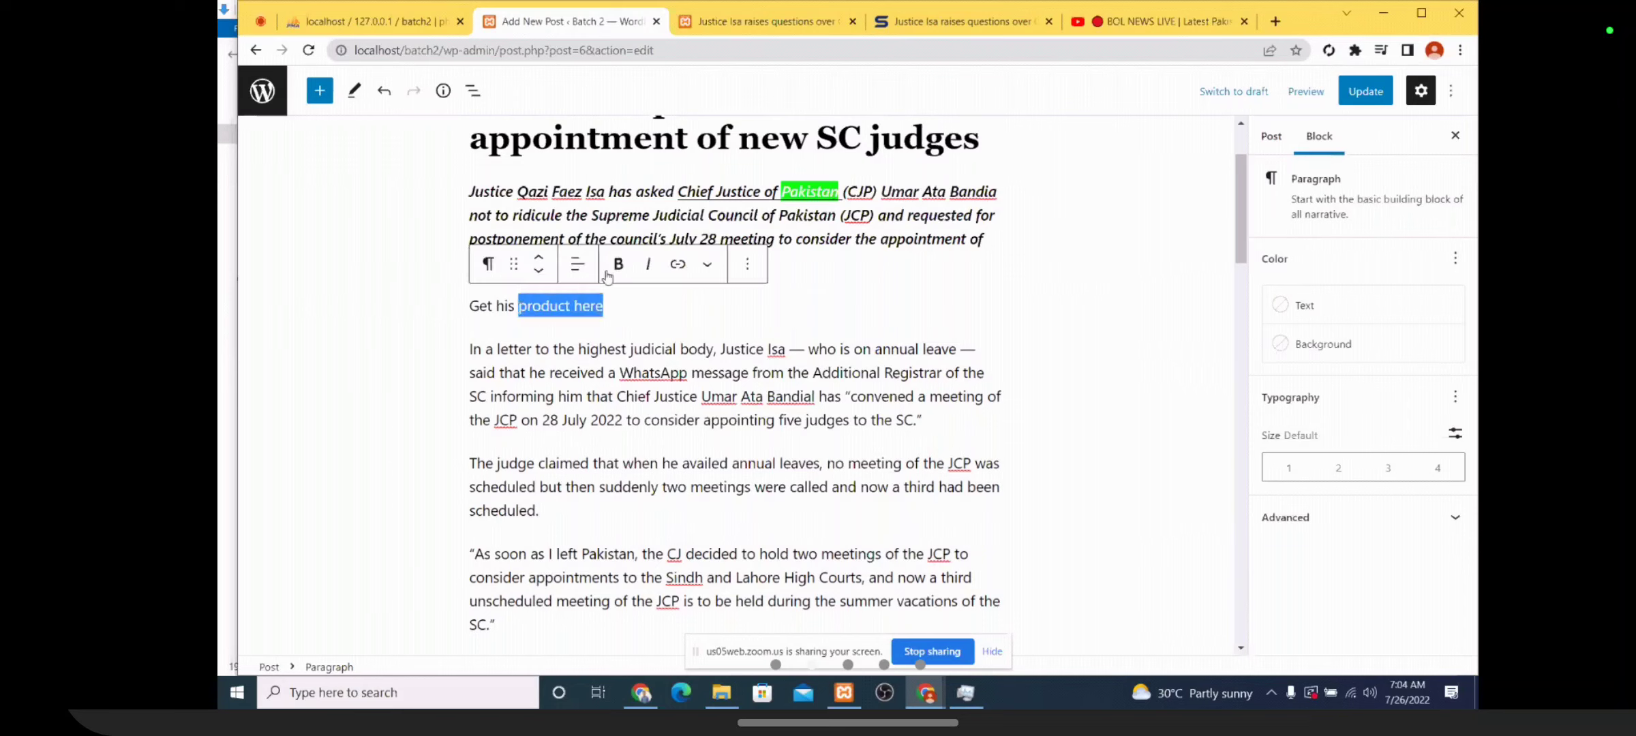
left_click(678, 266)
type("https://www.samaaenglish.tv/news/40013353/justice-isa-raises-questions-over-cjps-plan-on-appointment-of-new-sc-judges")
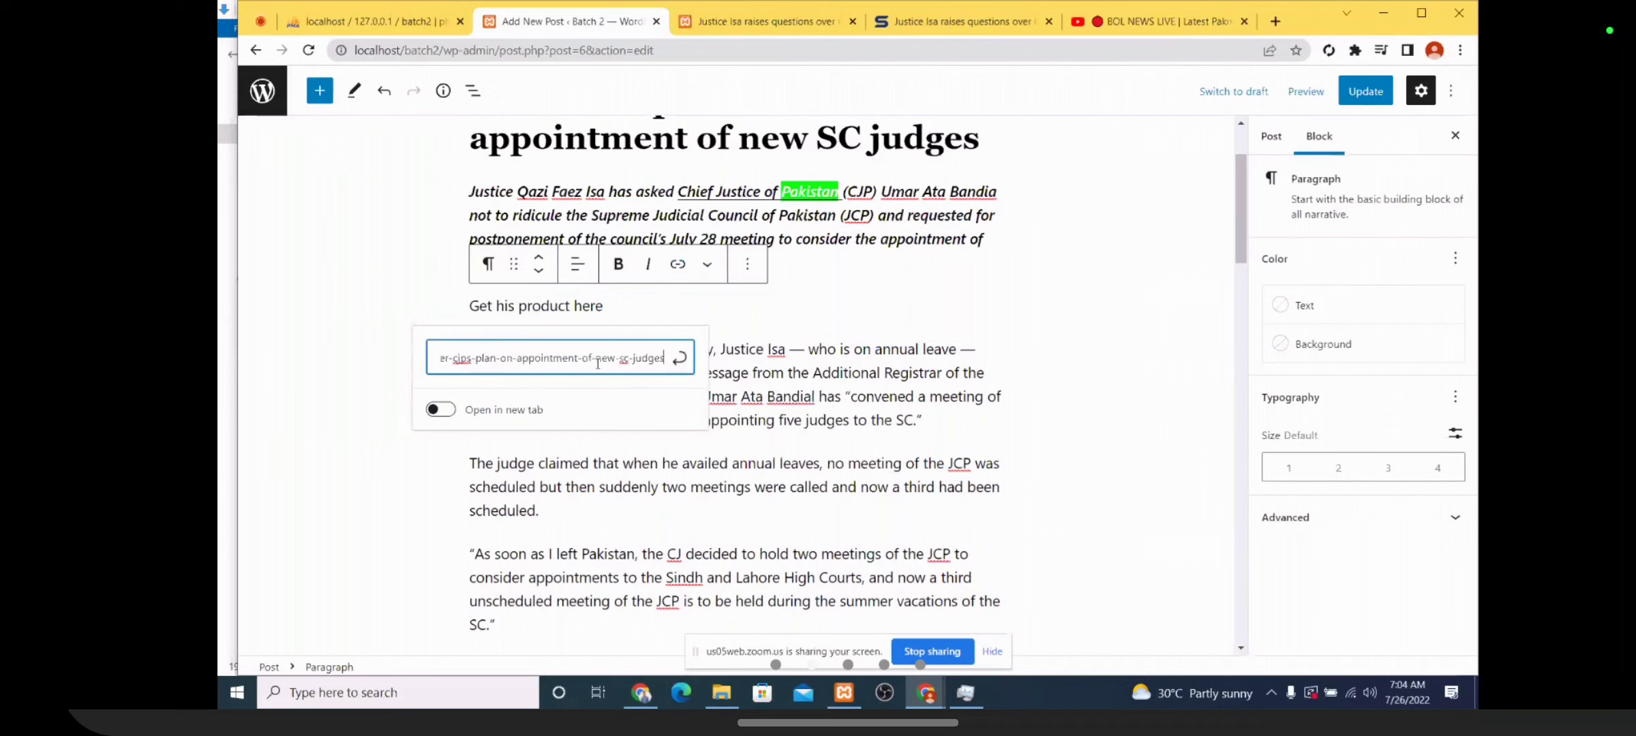
left_click(440, 491)
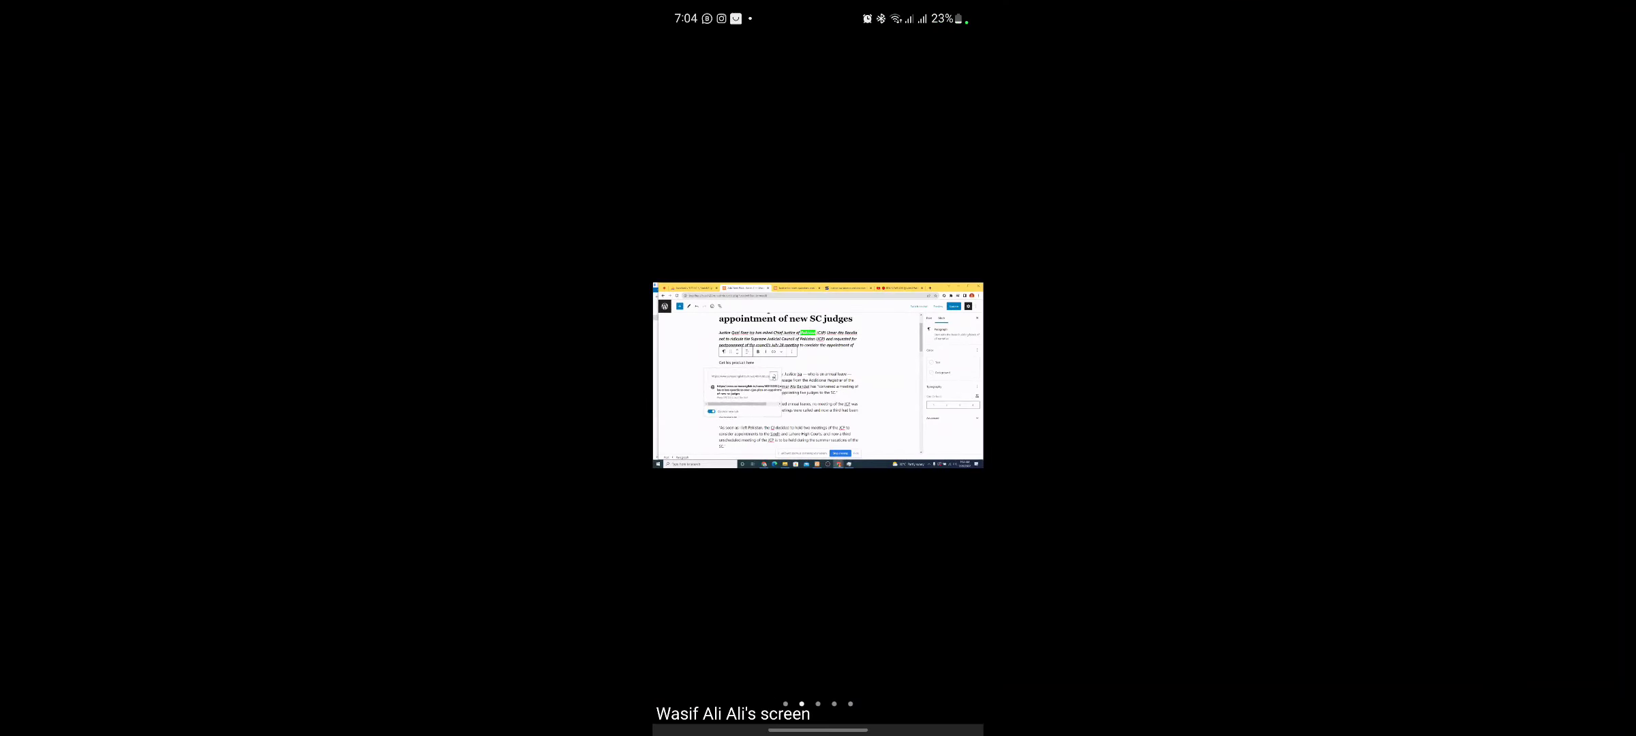
left_click(774, 377)
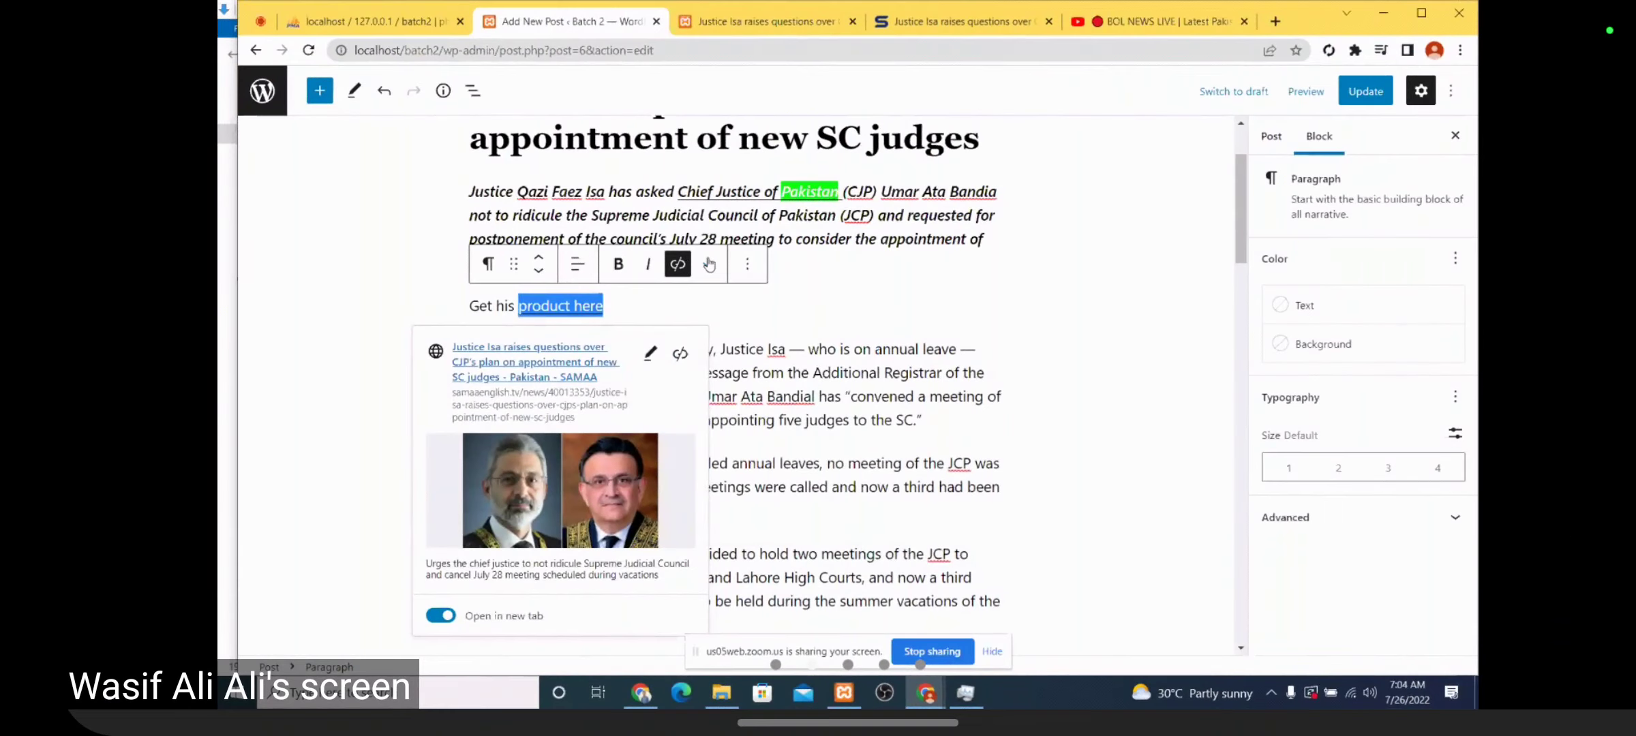
Highlight the linked "product here" with a custom blue text color and deselect the paragraph
left_click(782, 352)
left_click(750, 317)
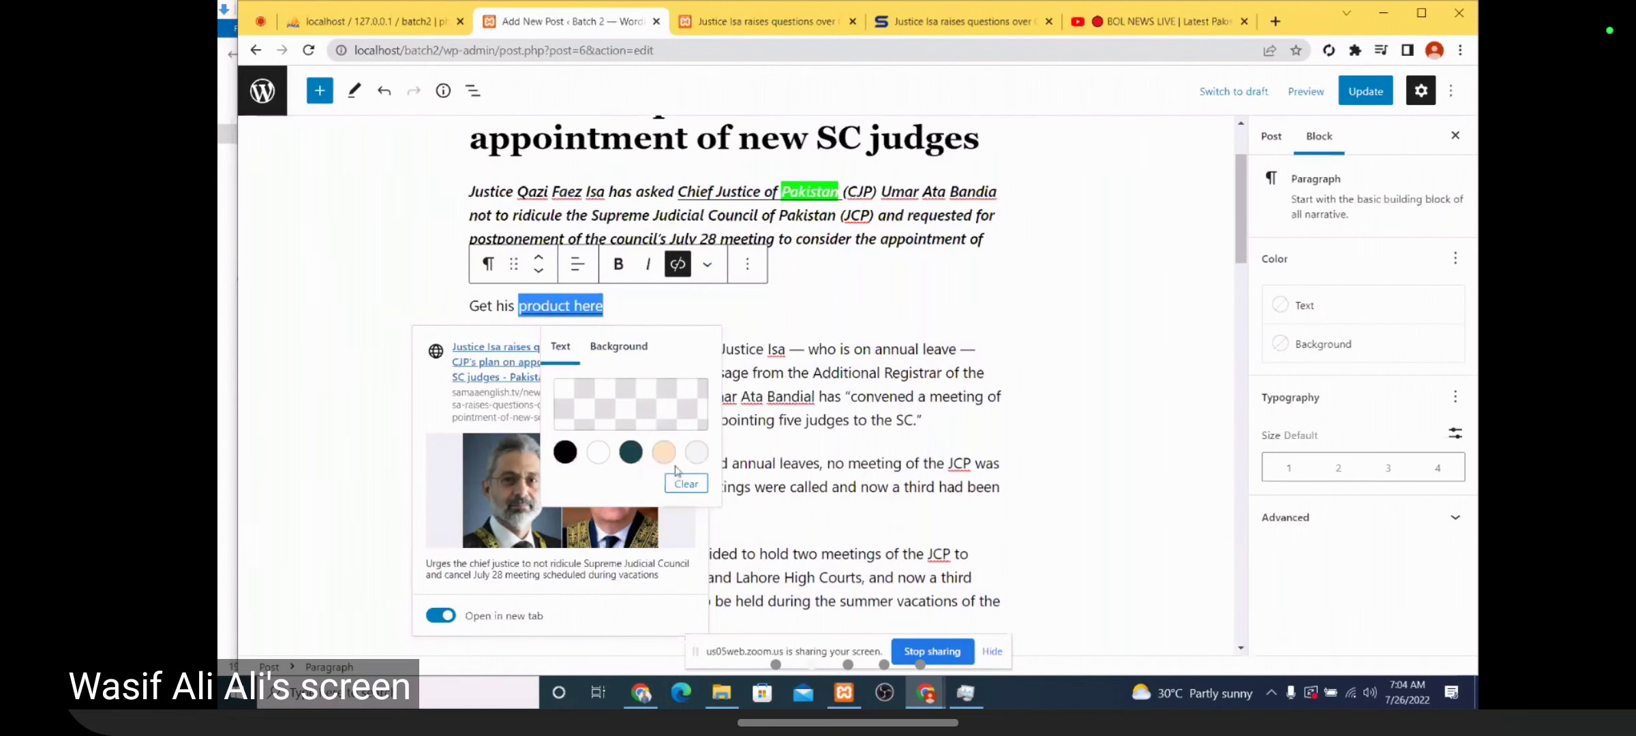
left_click(631, 403)
left_click_drag(702, 305, 716, 306)
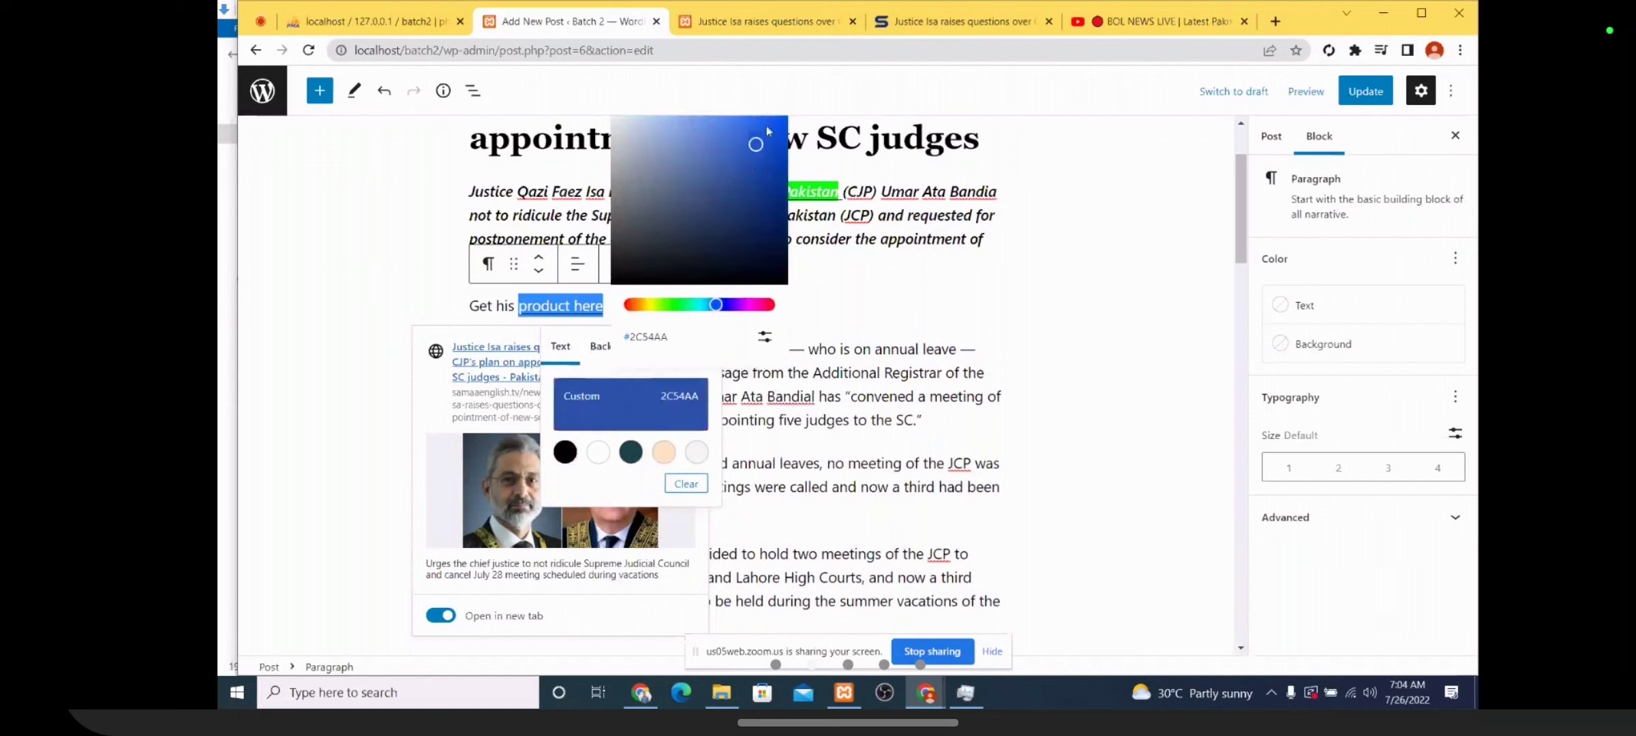
left_click(901, 304)
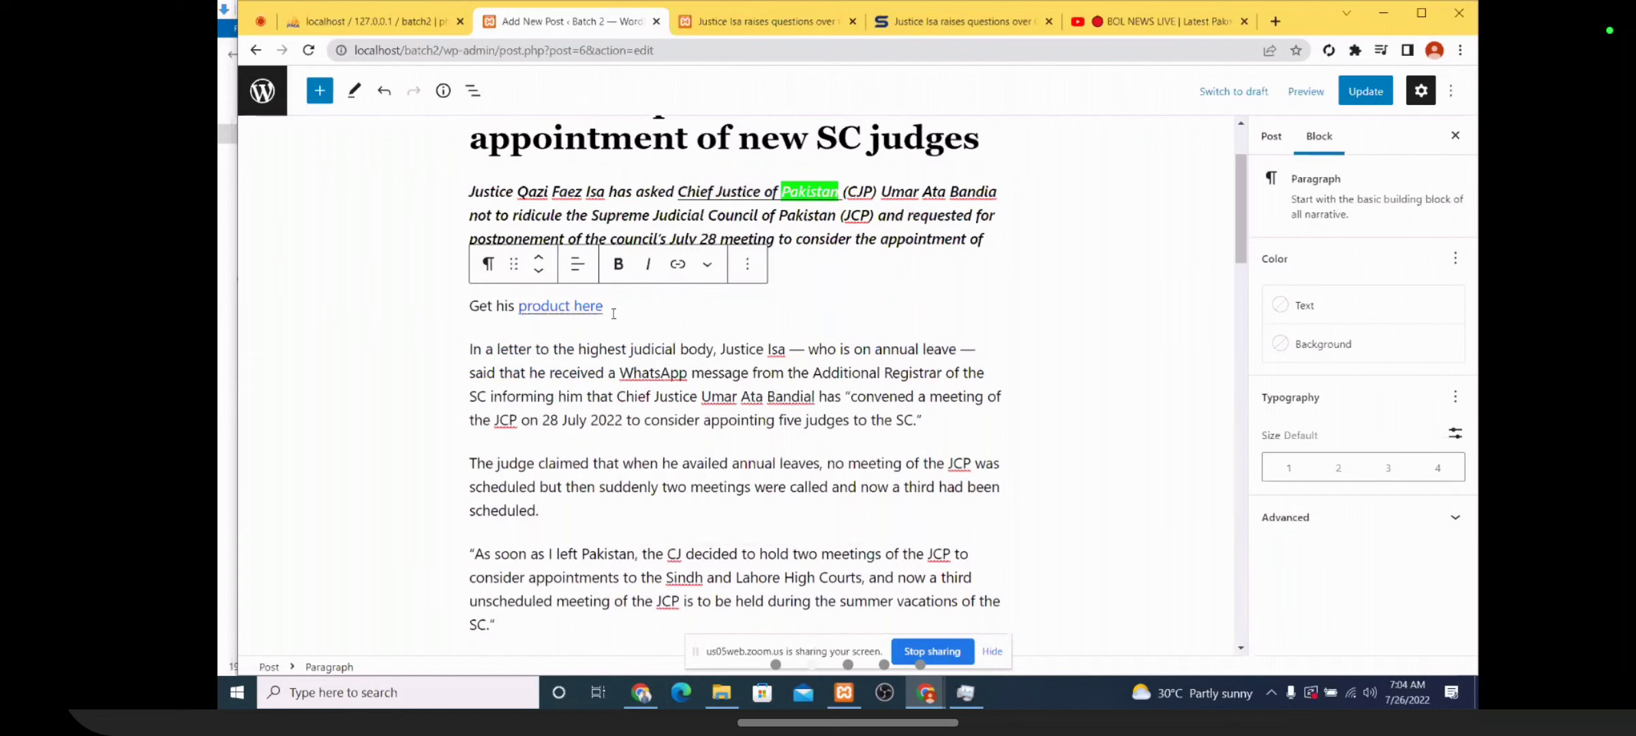
left_click(565, 306)
left_click(607, 308)
left_click(1121, 288)
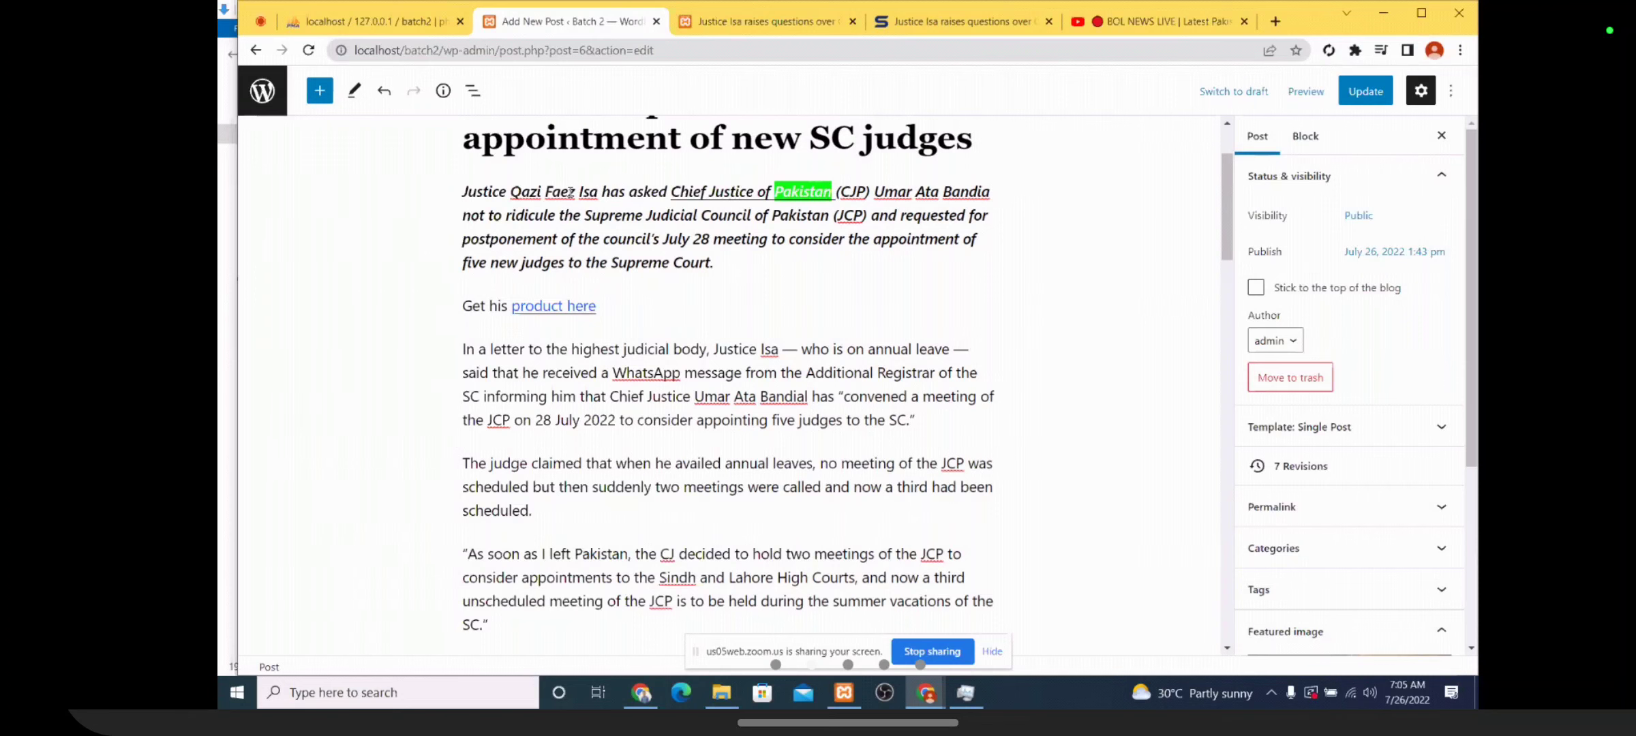
left_click(572, 192)
left_click_drag(605, 192, 542, 194)
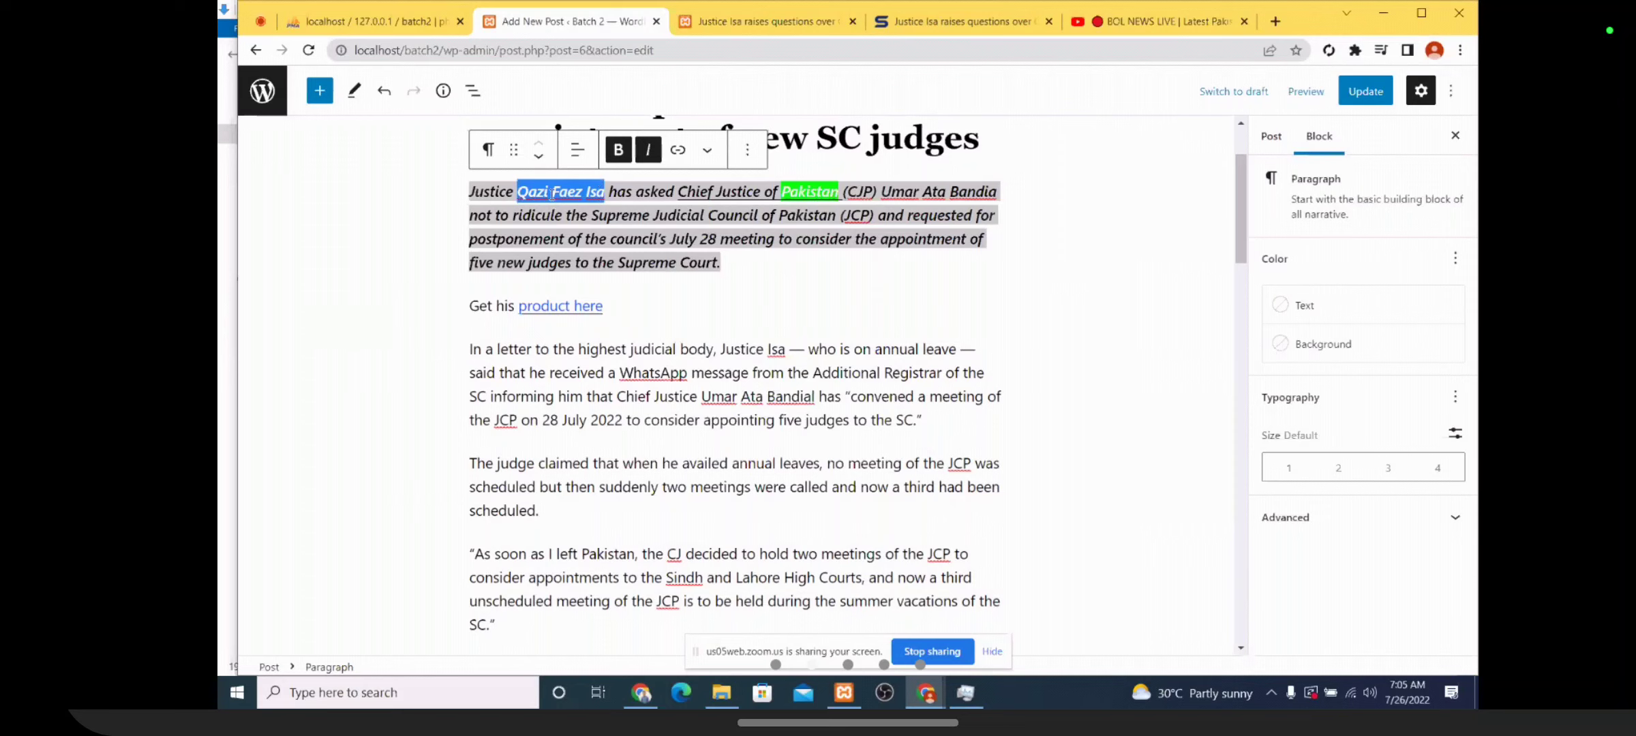
left_click(604, 194)
left_click_drag(604, 193, 518, 194)
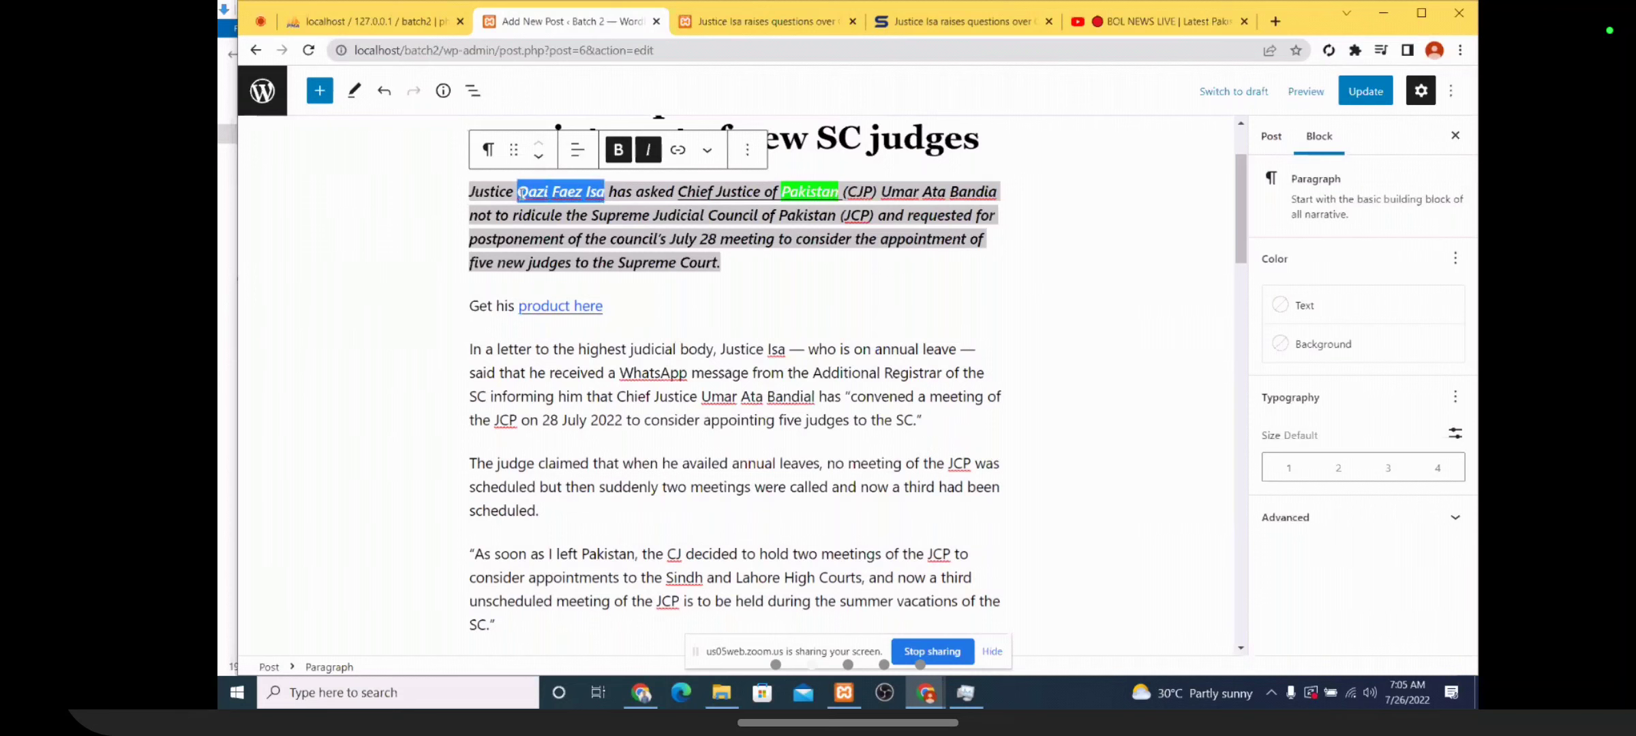
left_click(676, 151)
left_click(397, 210)
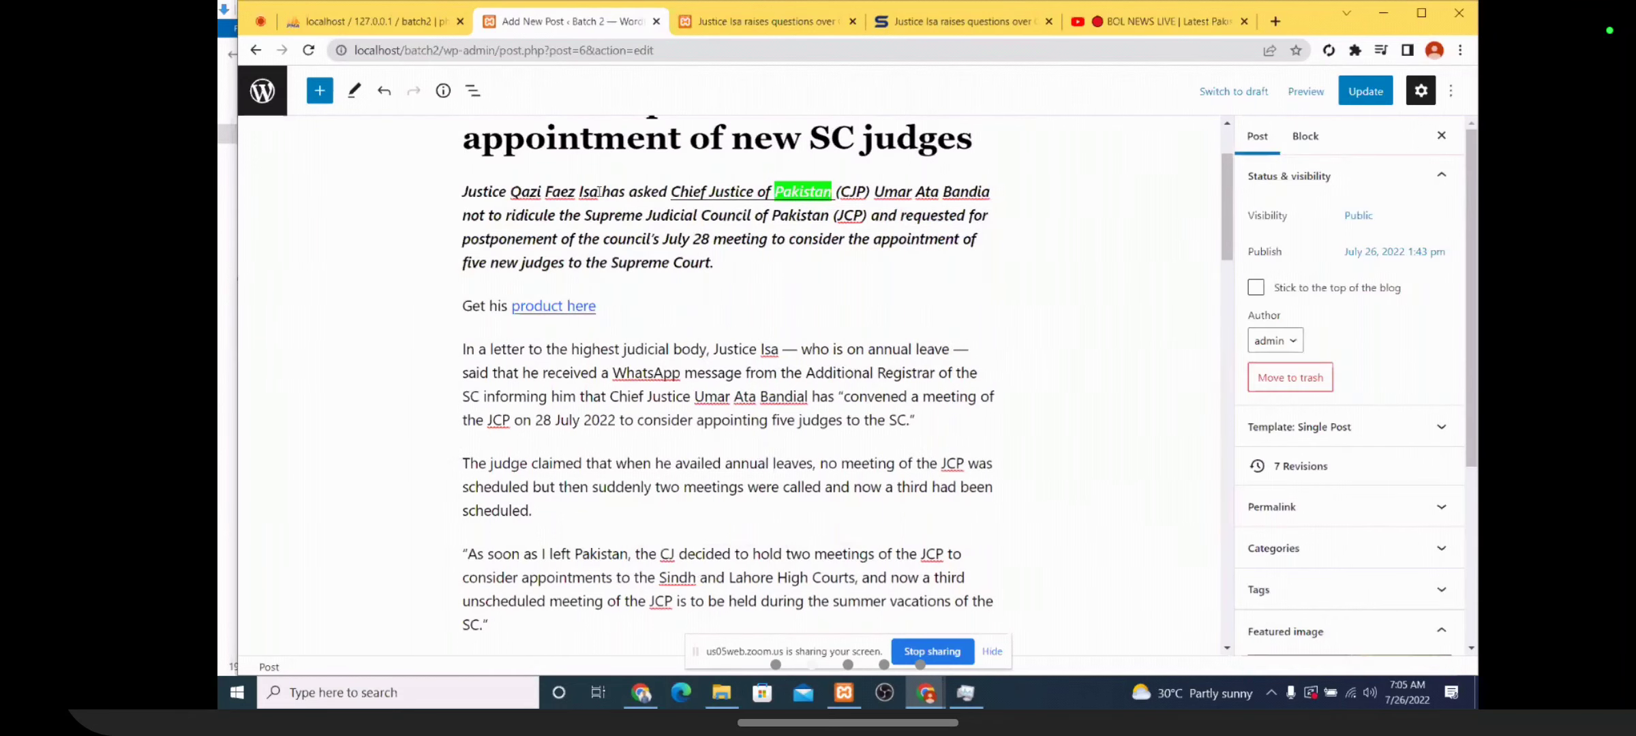
left_click(599, 192)
mouse_move(516, 192)
left_mouse_down()
mouse_move(604, 194)
mouse_move(520, 196)
left_mouse_up()
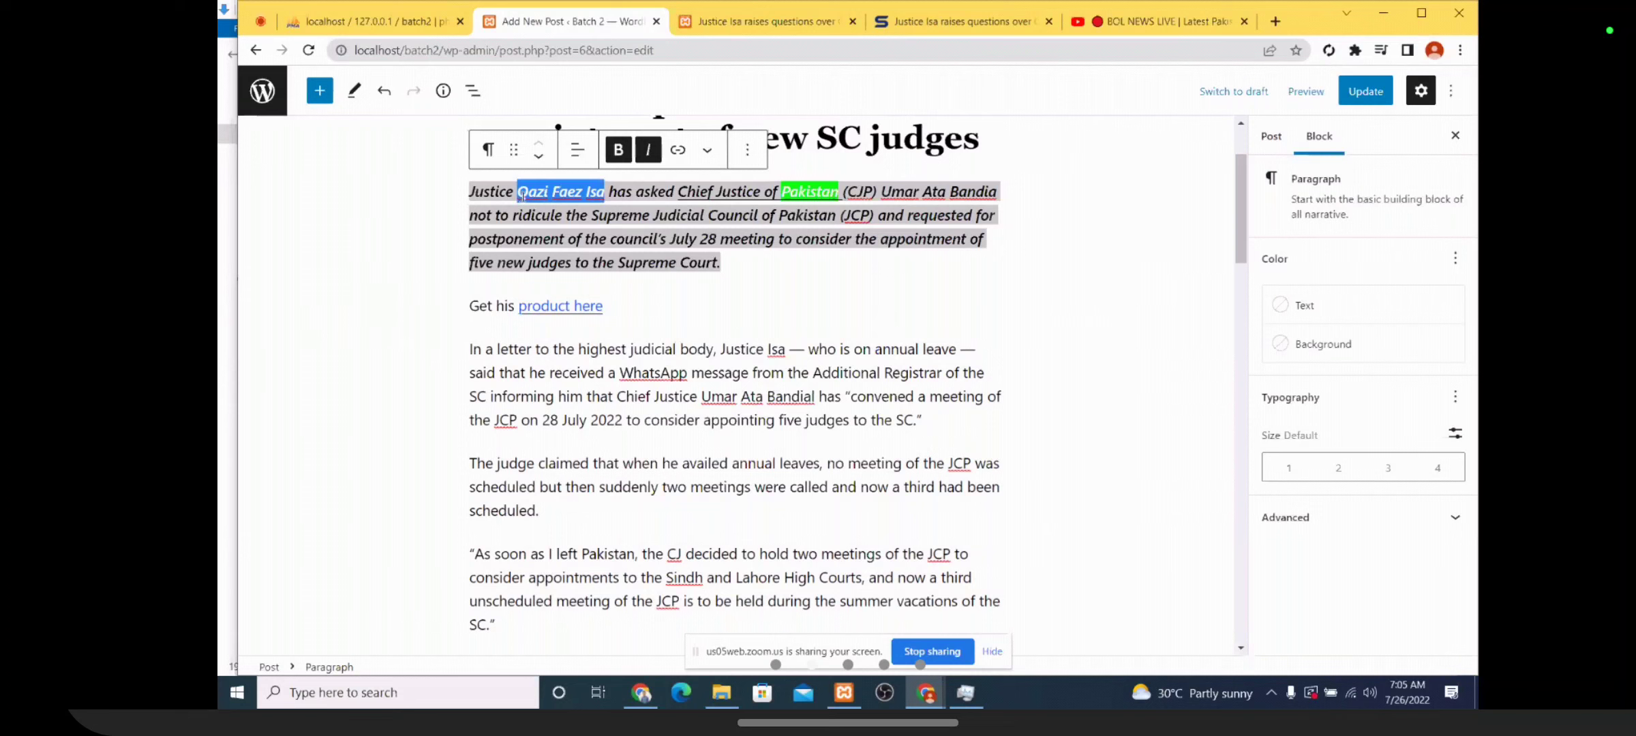
scroll(1017, 350, "down", 4)
scroll(1017, 349, "up", 6)
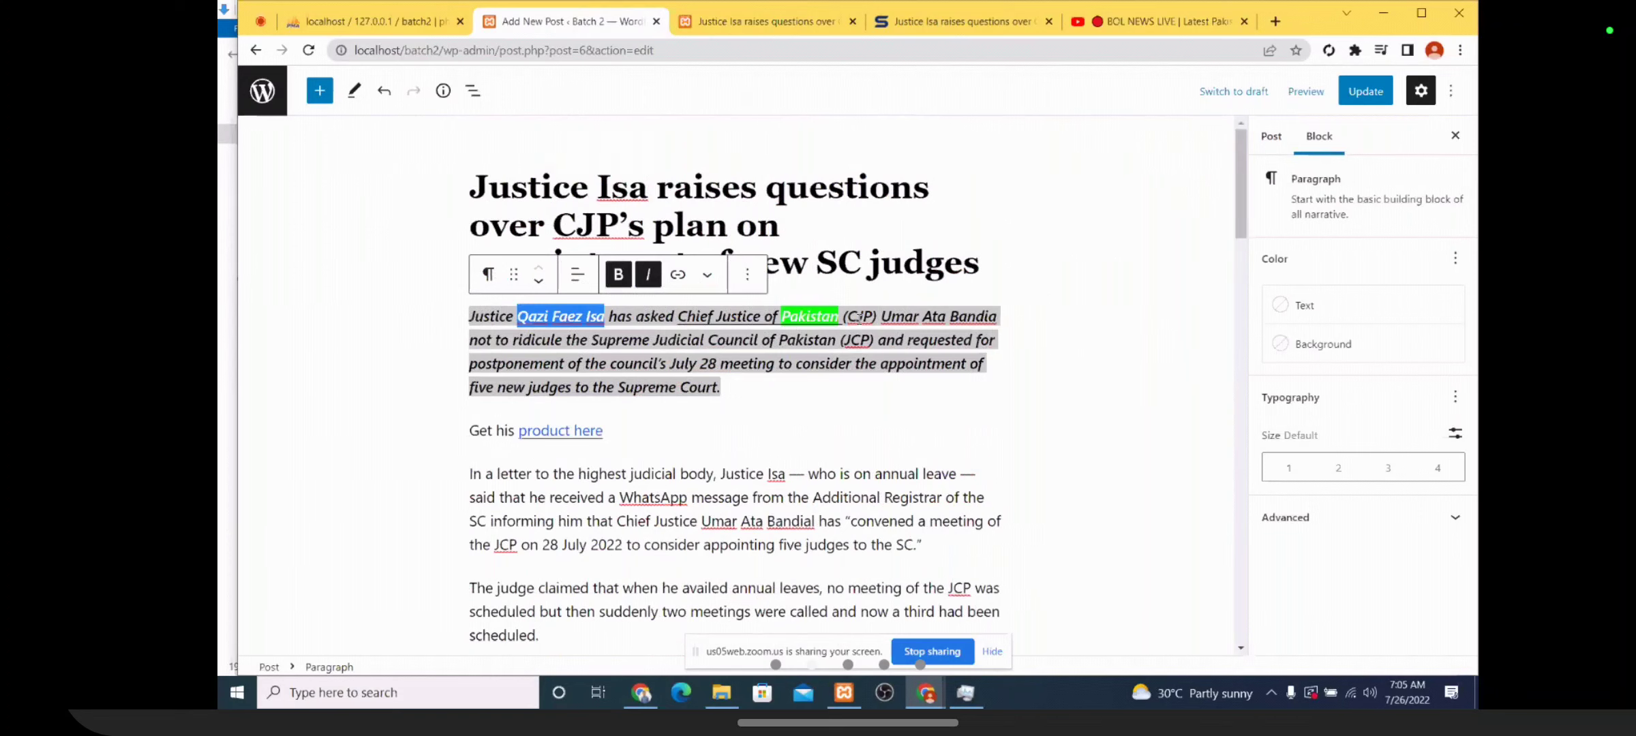
left_click(1104, 306)
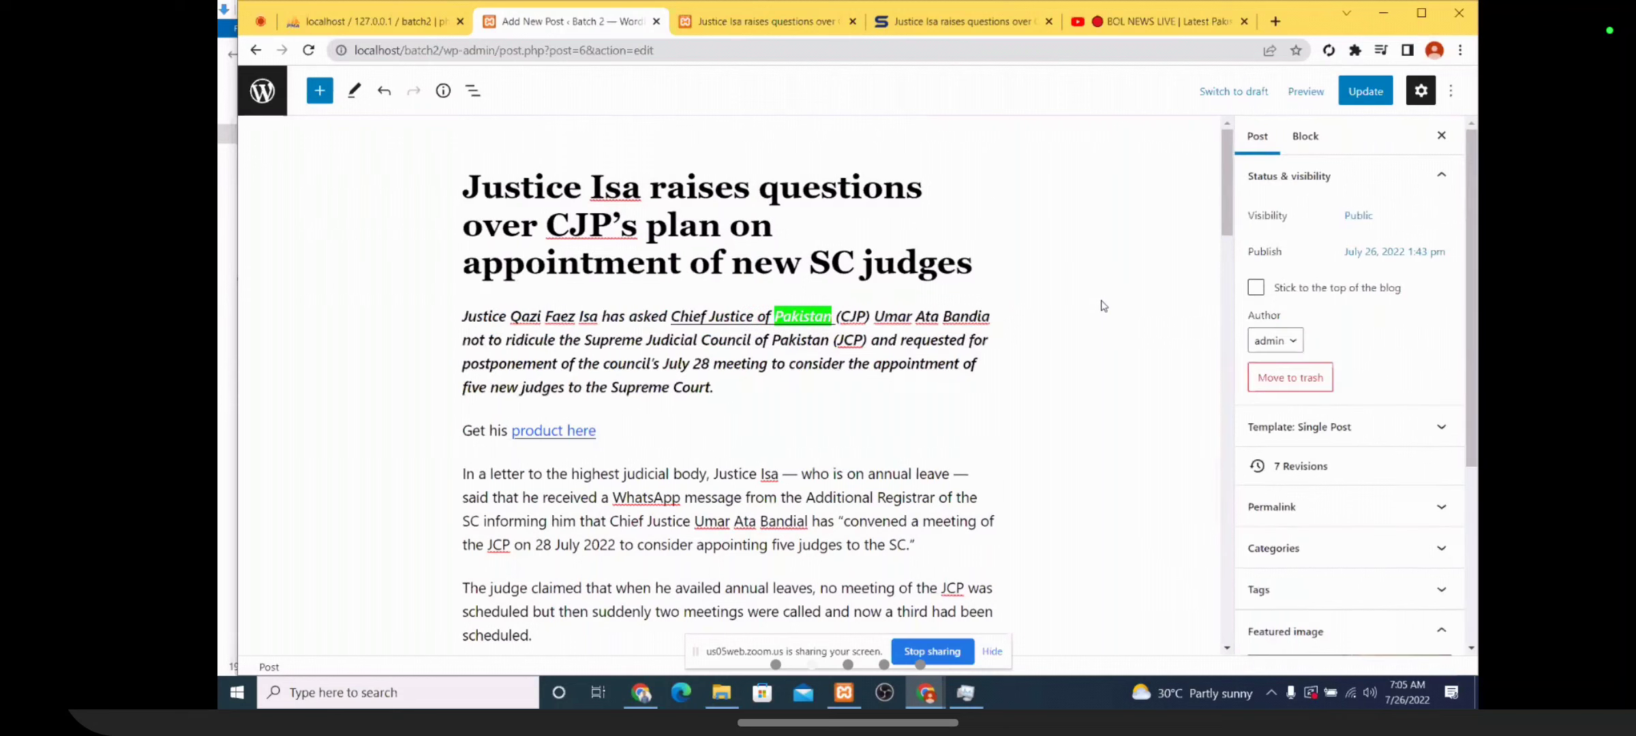
scroll(1101, 314, "down", 1)
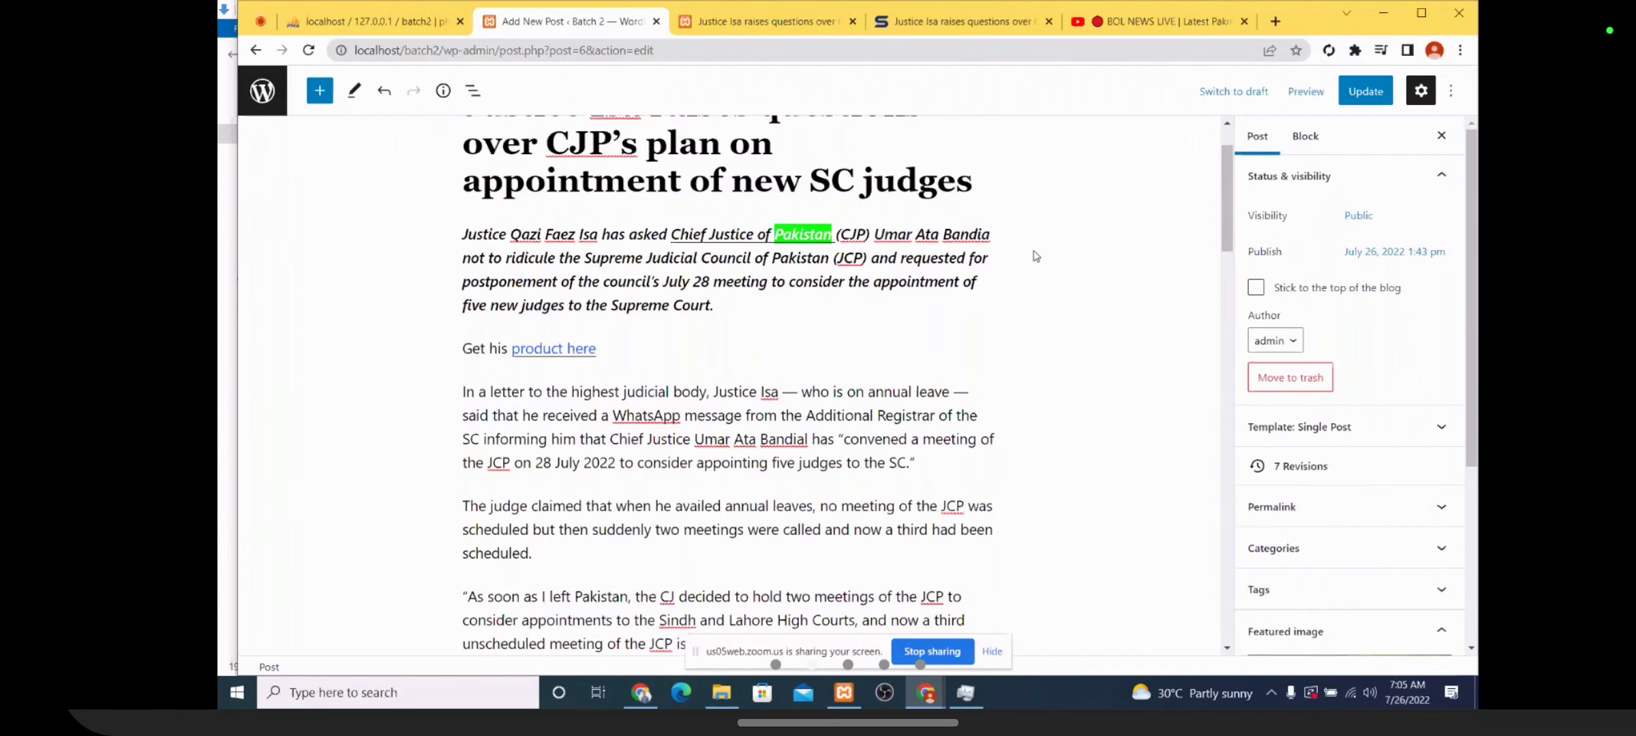
scroll(1036, 256, "down", 10)
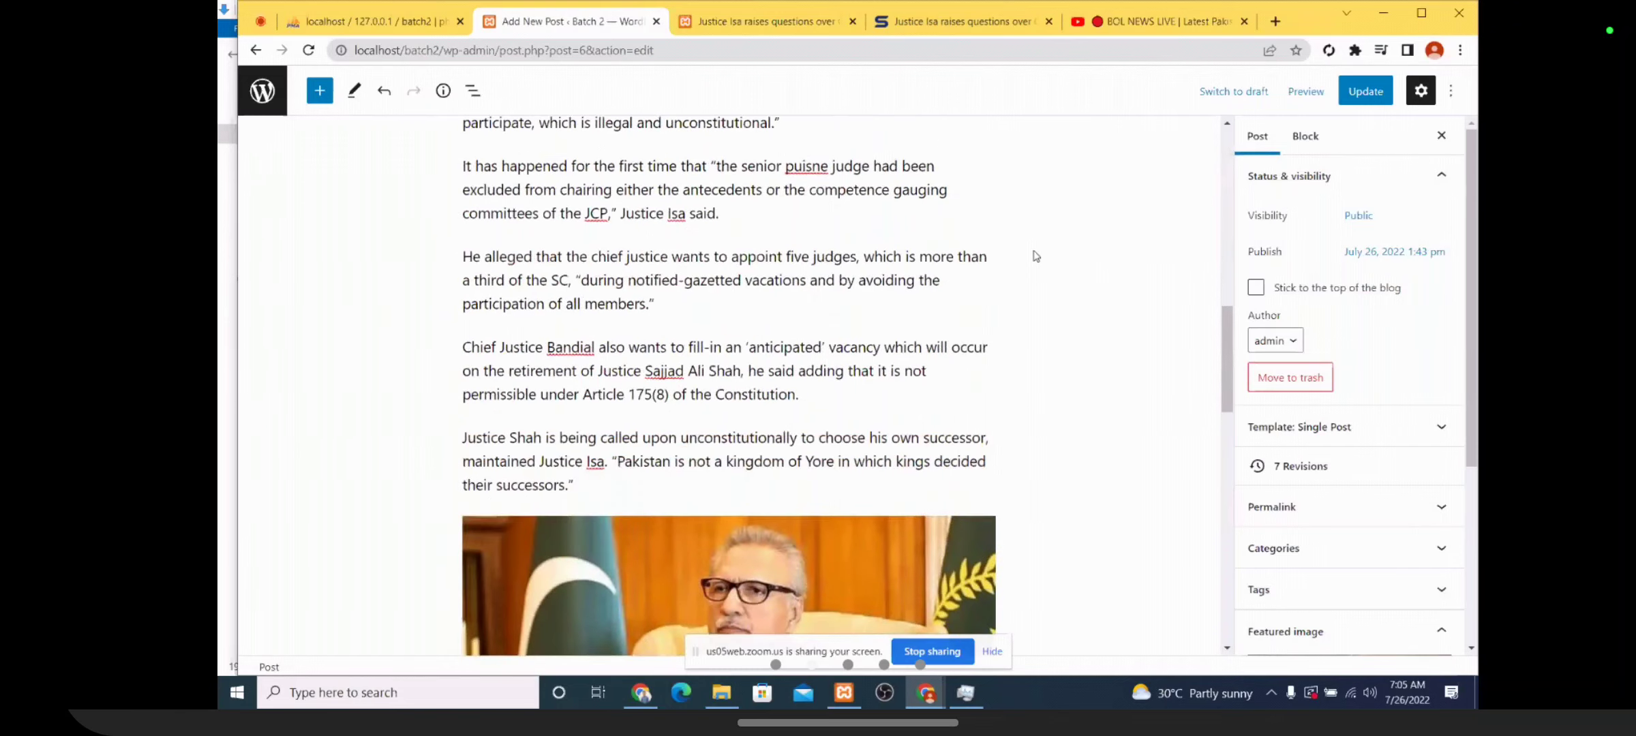
Compare the block settings of a text paragraph with those of the image of the man seated beside the flag
scroll(1036, 256, "up", 1)
left_click(830, 263)
scroll(958, 271, "down", 3)
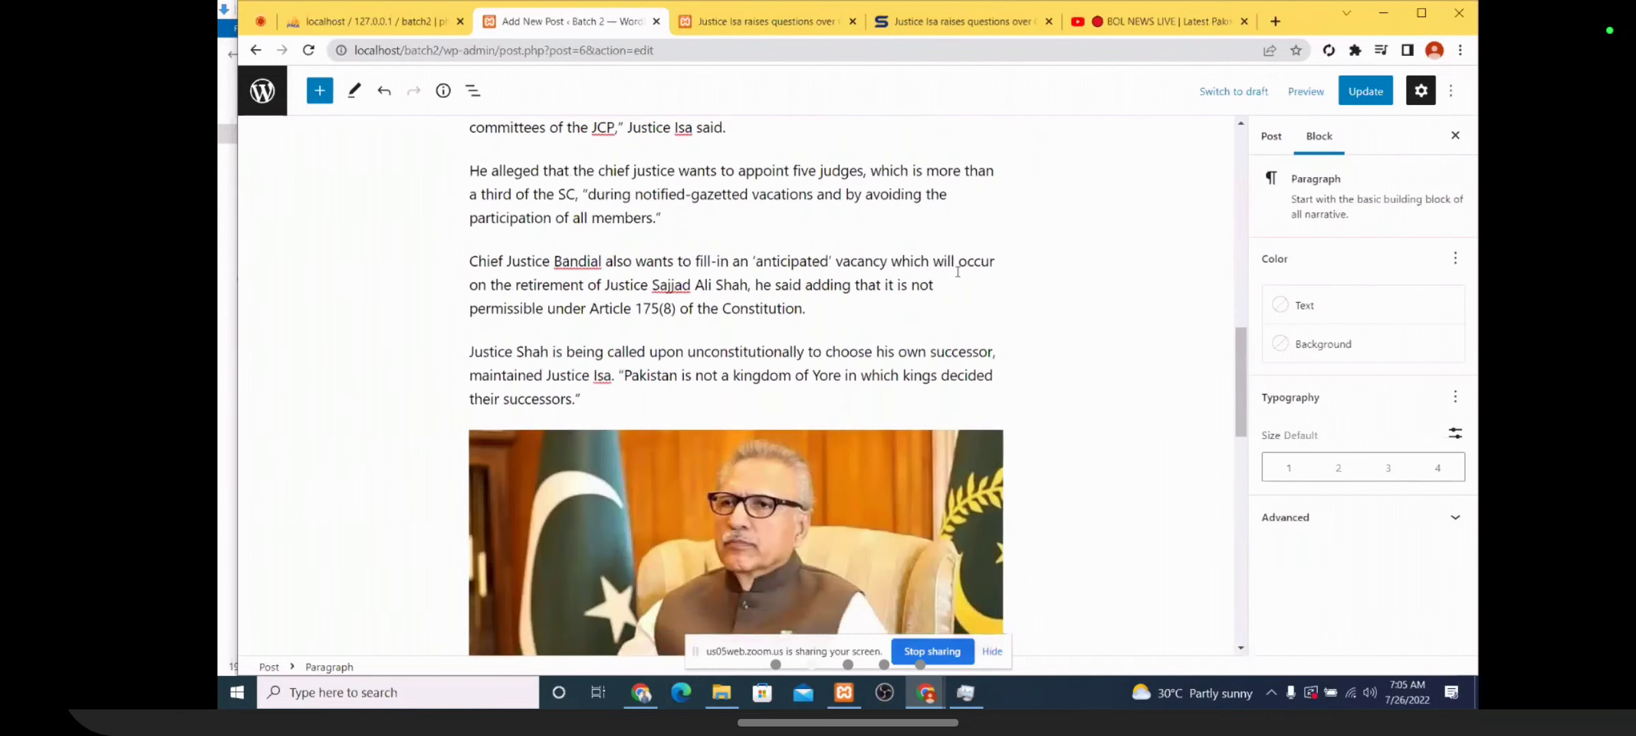
scroll(957, 271, "down", 5)
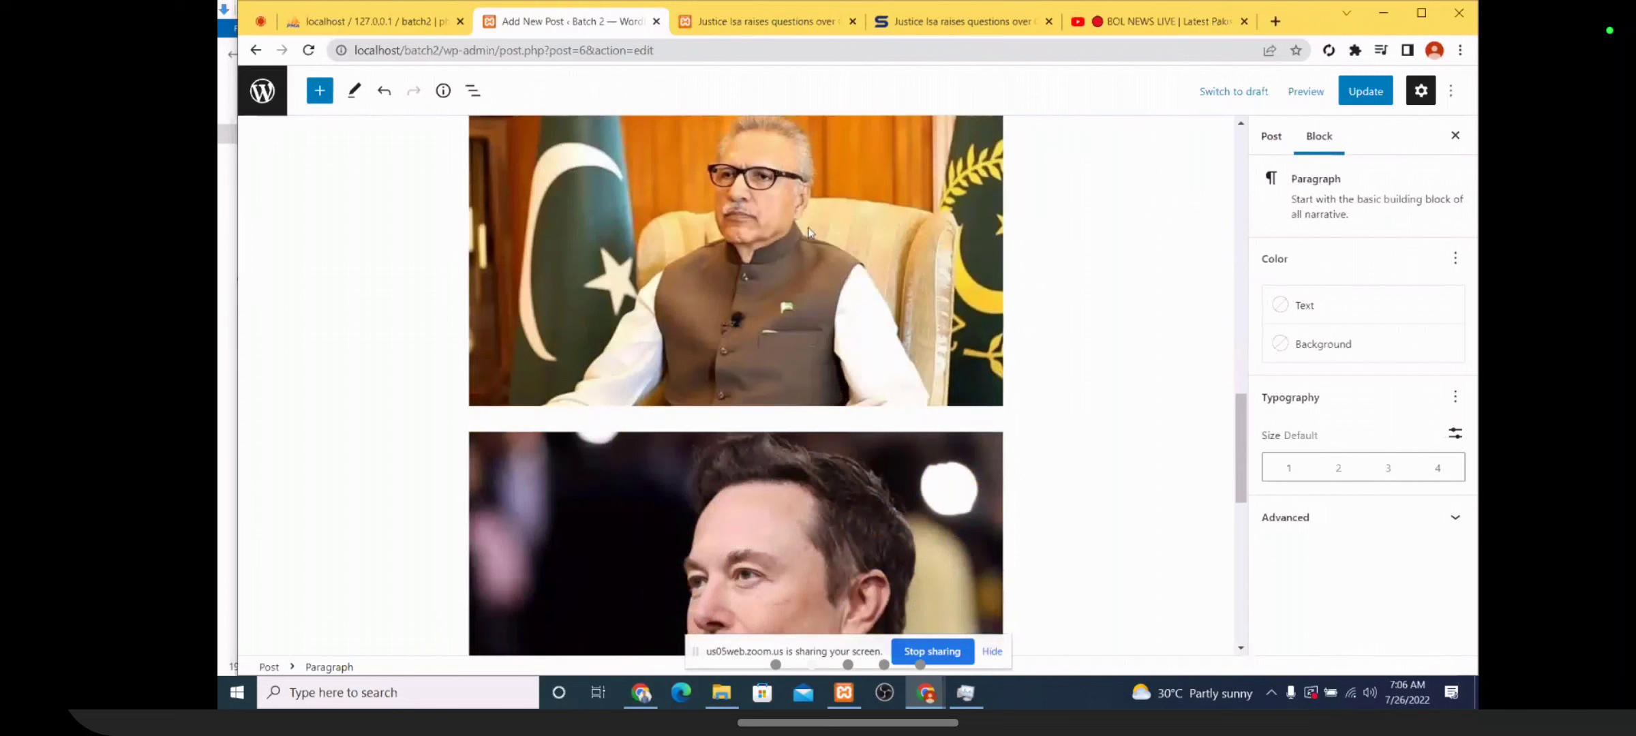
left_click(808, 228)
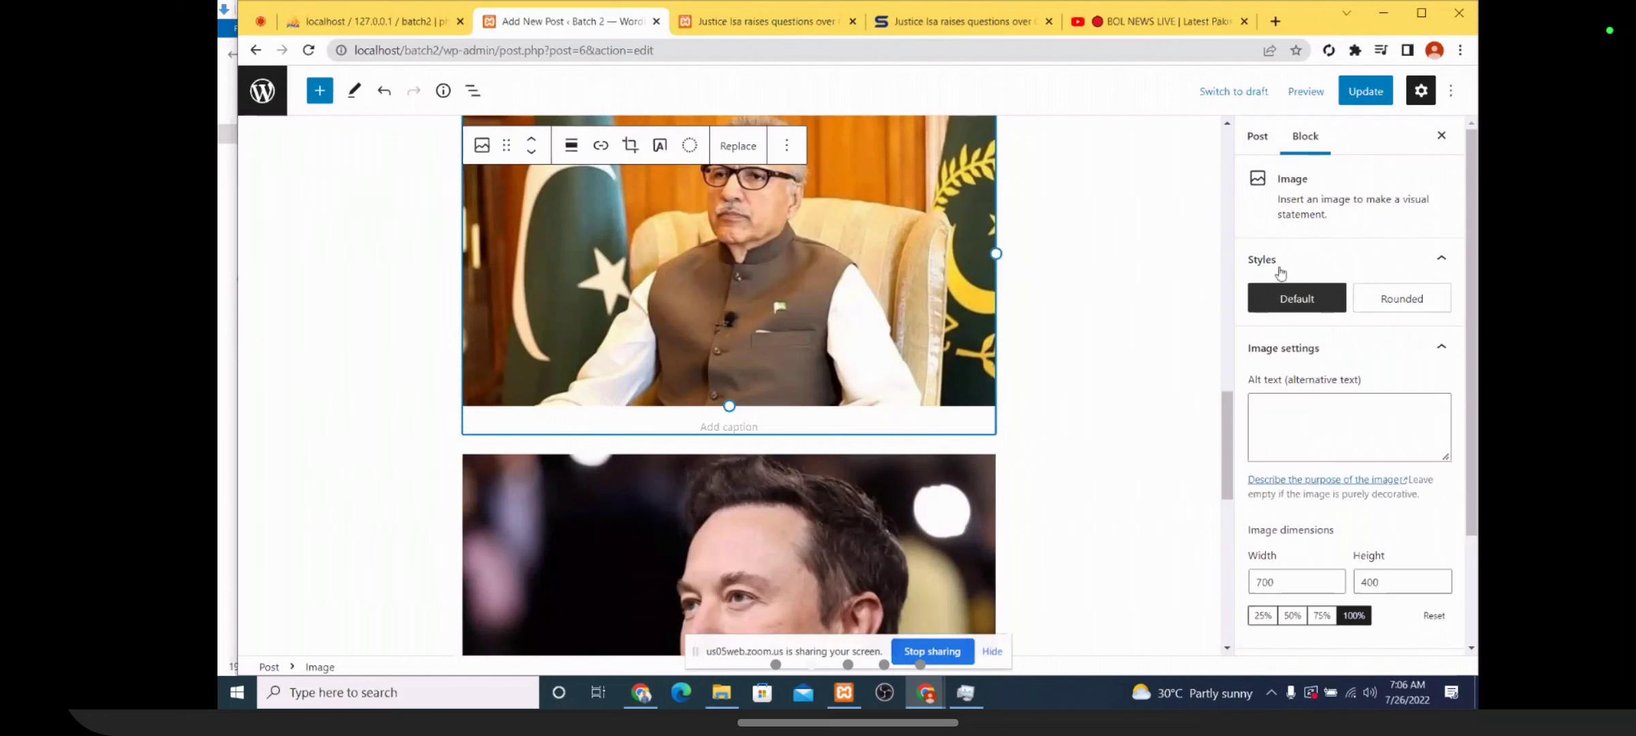
scroll(1115, 320, "up", 3)
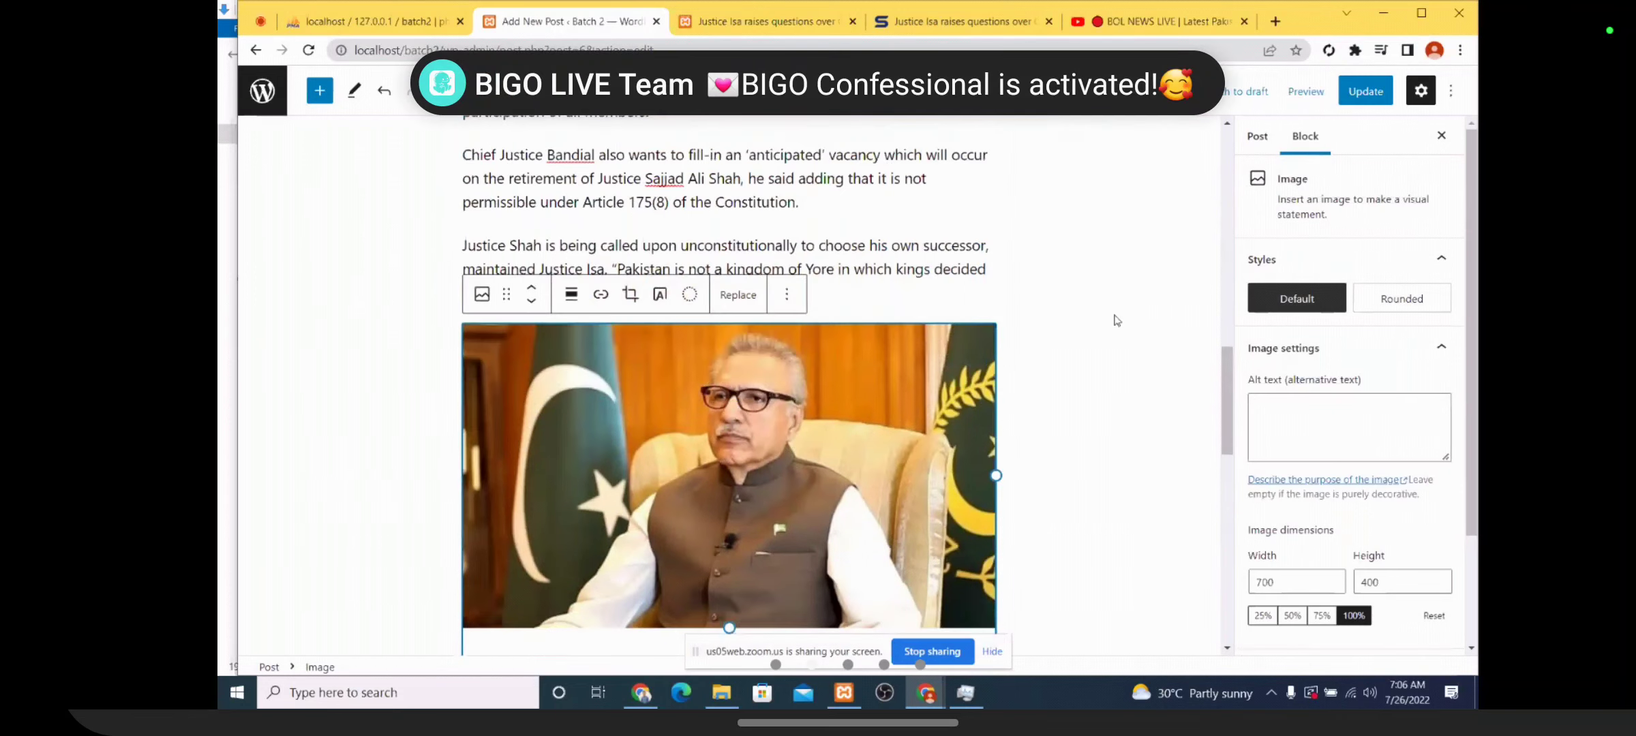
double_click(1297, 179)
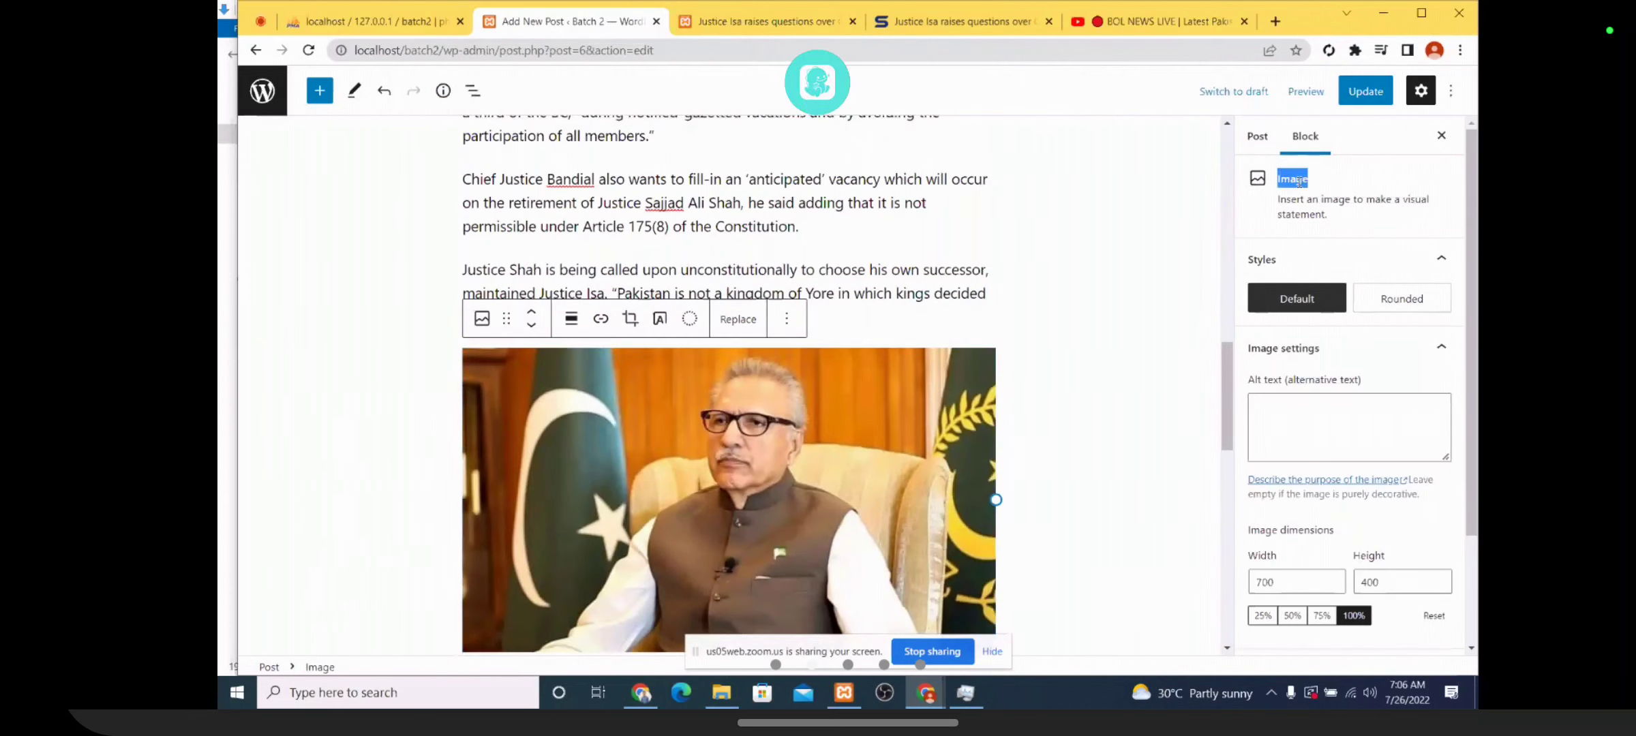
left_click(884, 184)
double_click(1322, 180)
scroll(857, 351, "down", 3)
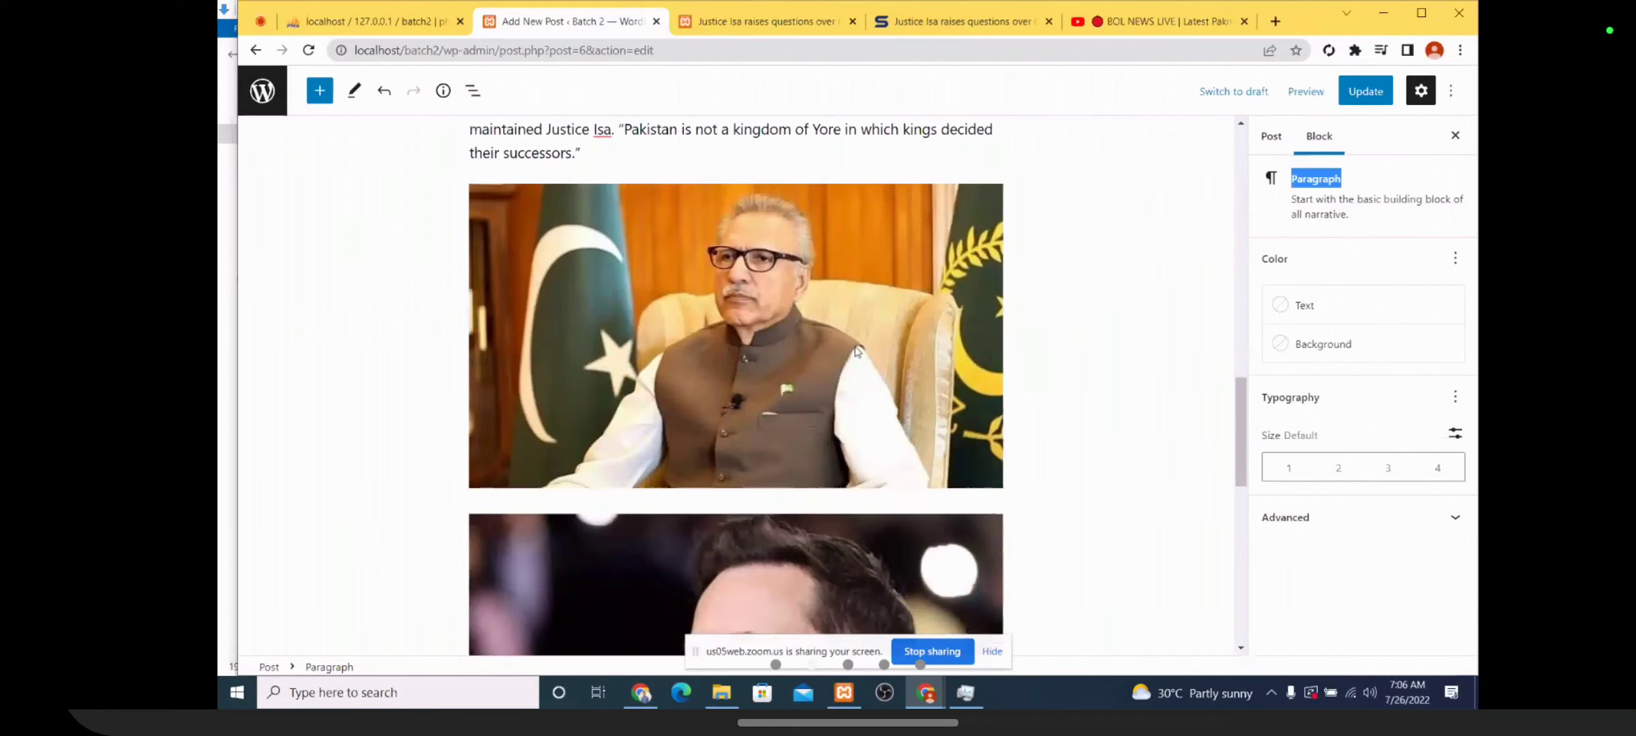
left_click(856, 351)
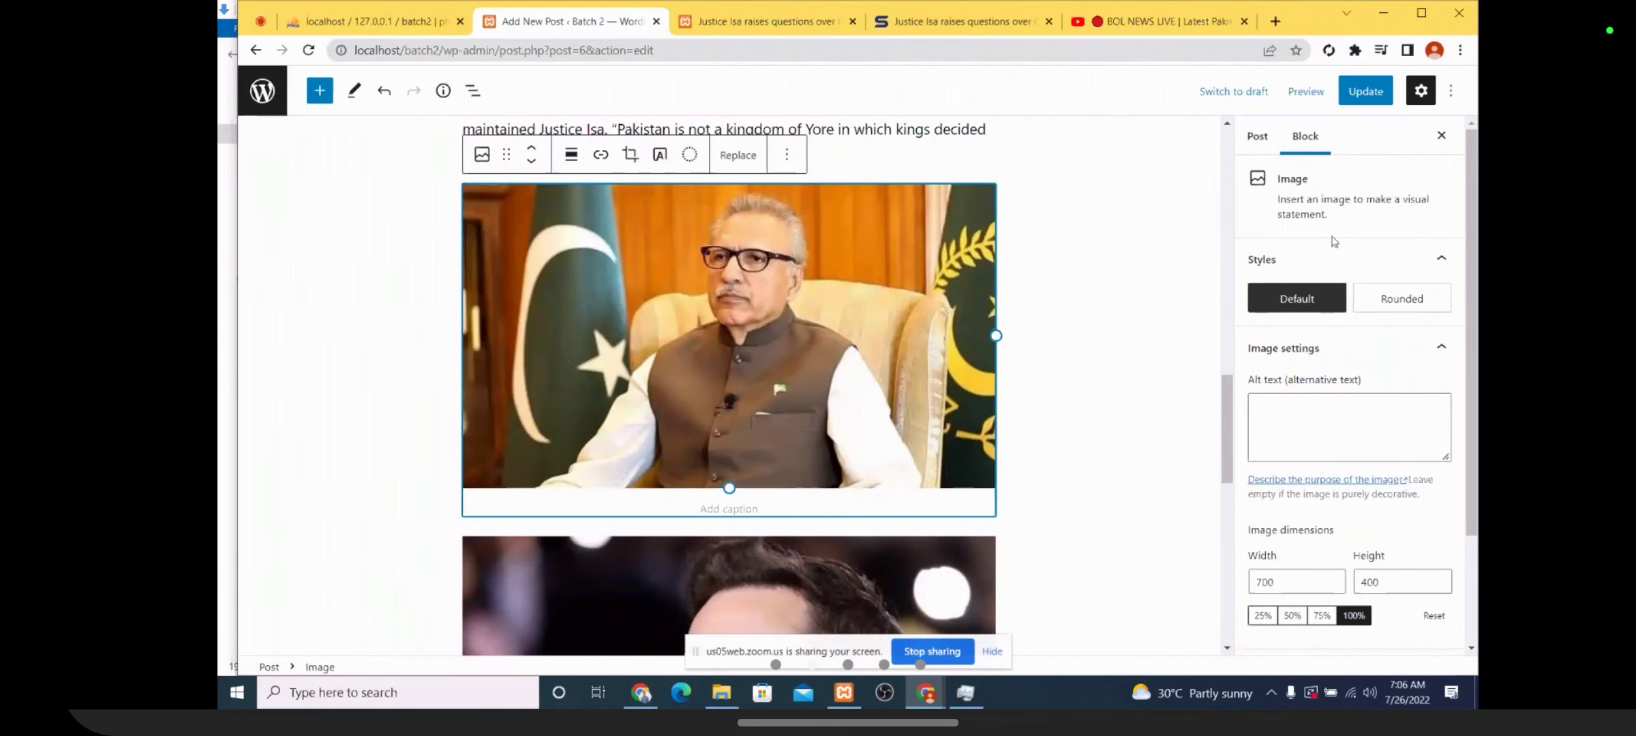
Try the Rounded style on the image of the man beside the flag, and restore its Default style
scroll(1074, 281, "down", 1)
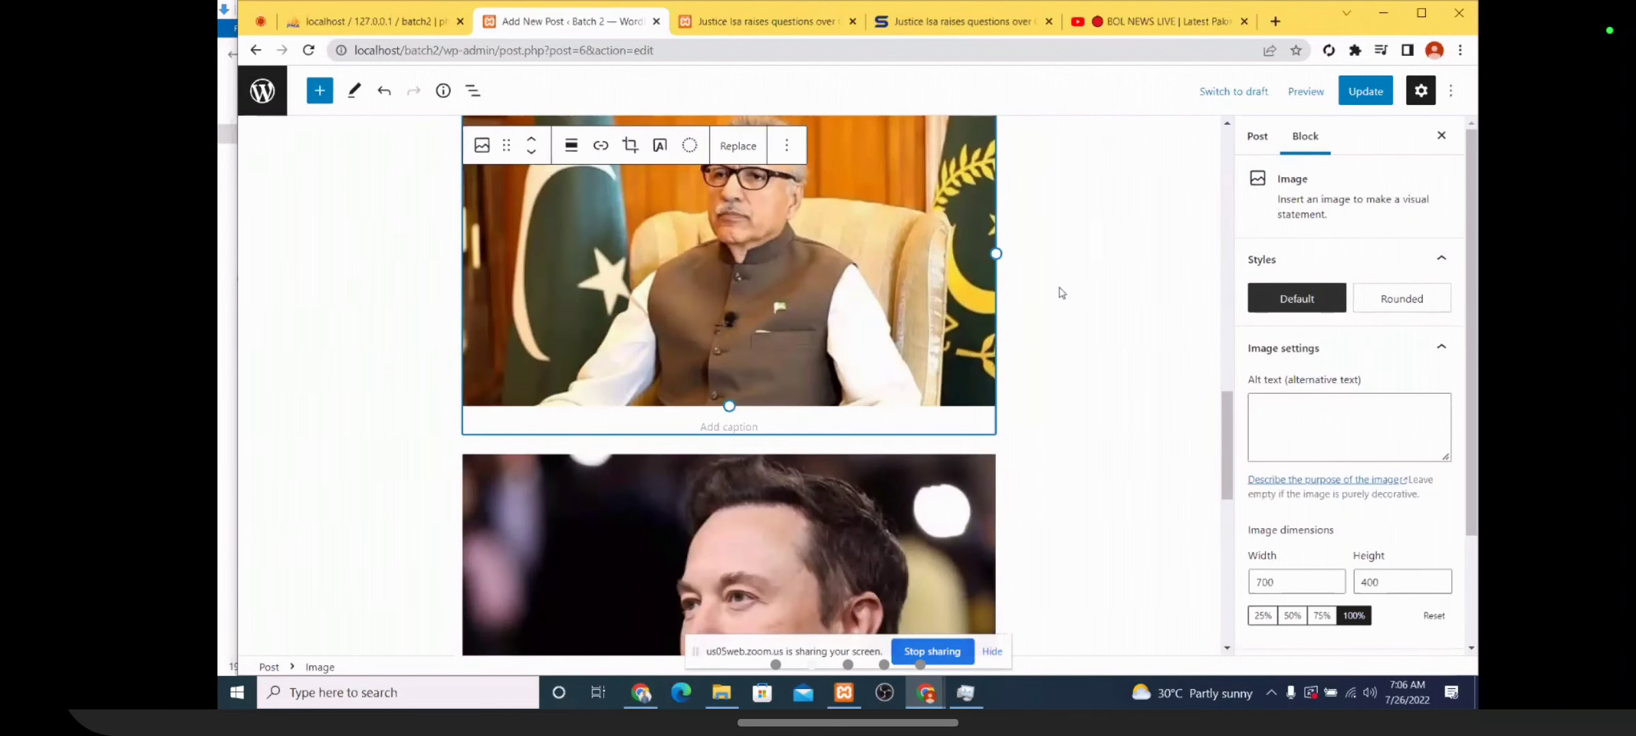
scroll(1058, 290, "up", 1)
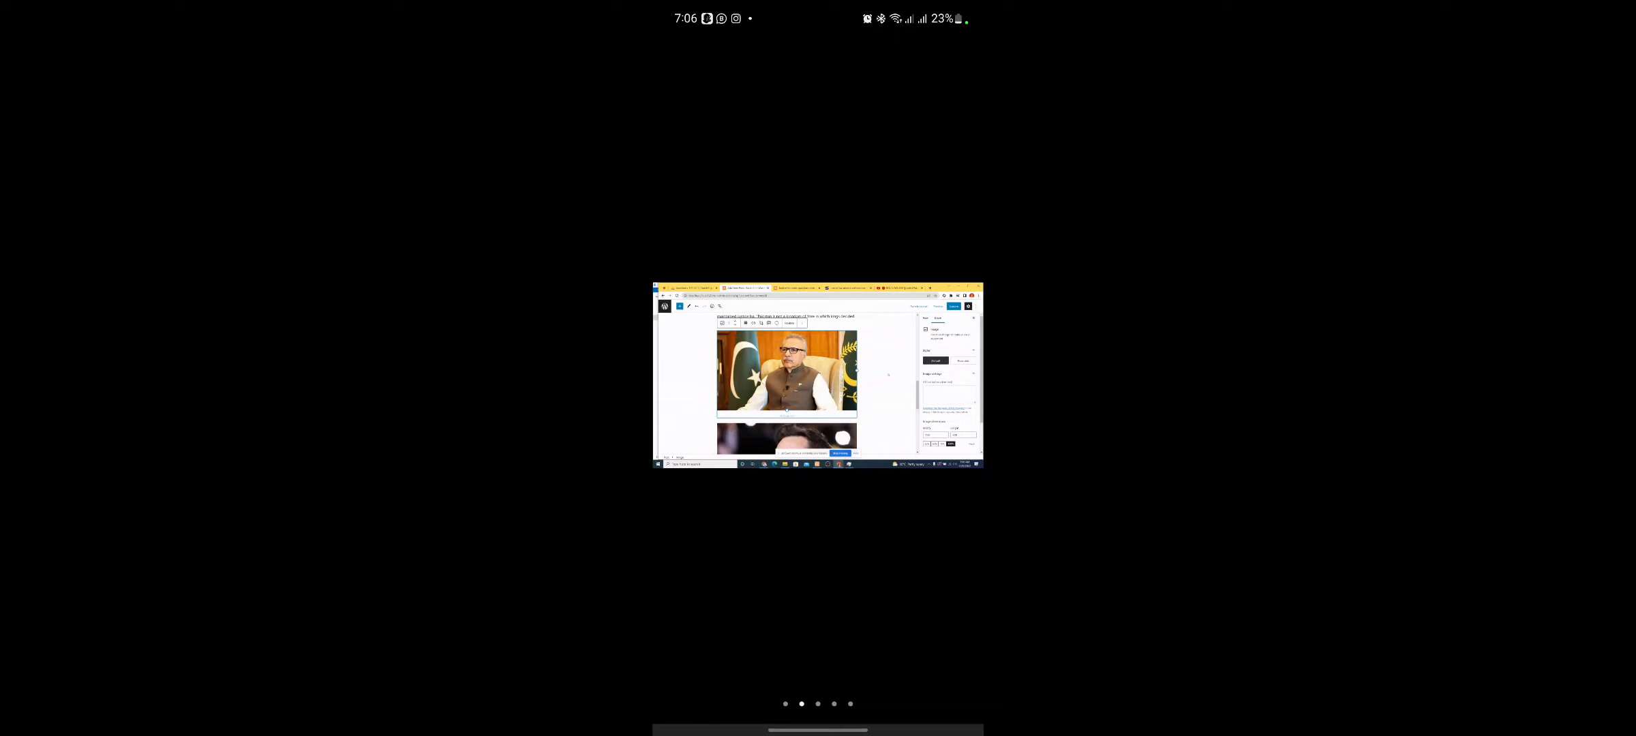
scroll(951, 372, "down", 2)
scroll(952, 372, "up", 2)
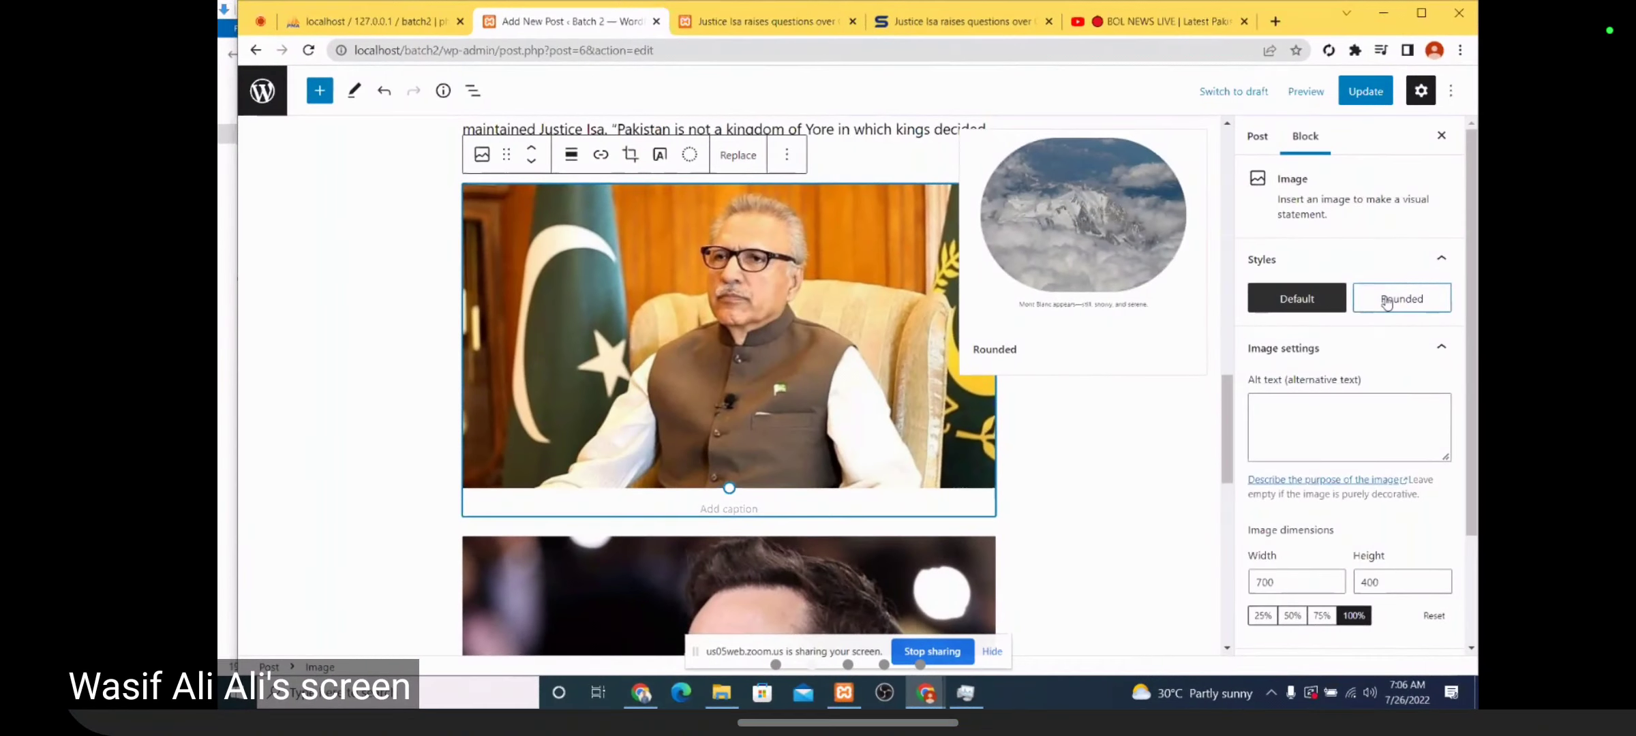
left_click(960, 362)
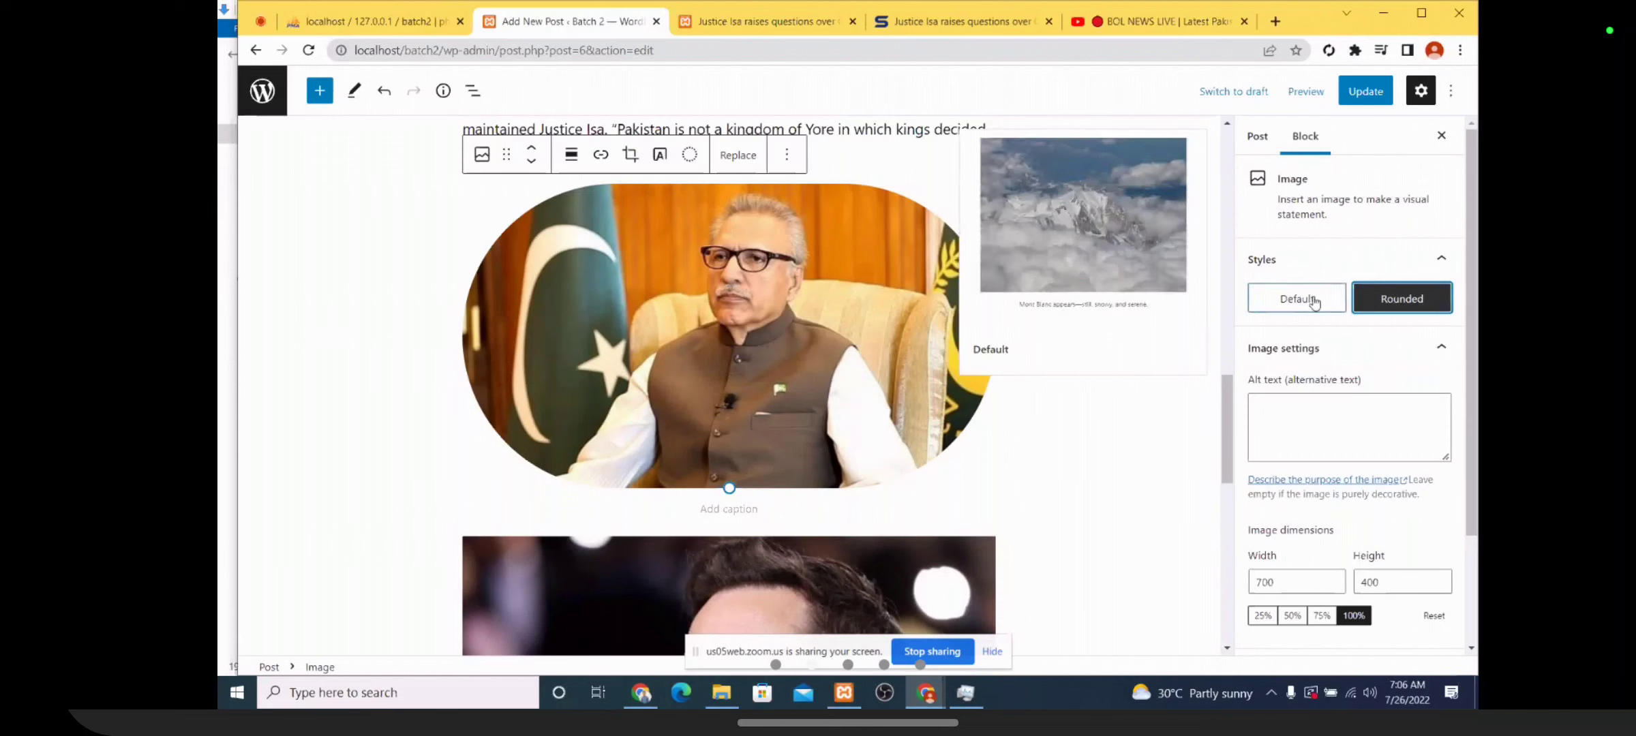
left_click(1314, 300)
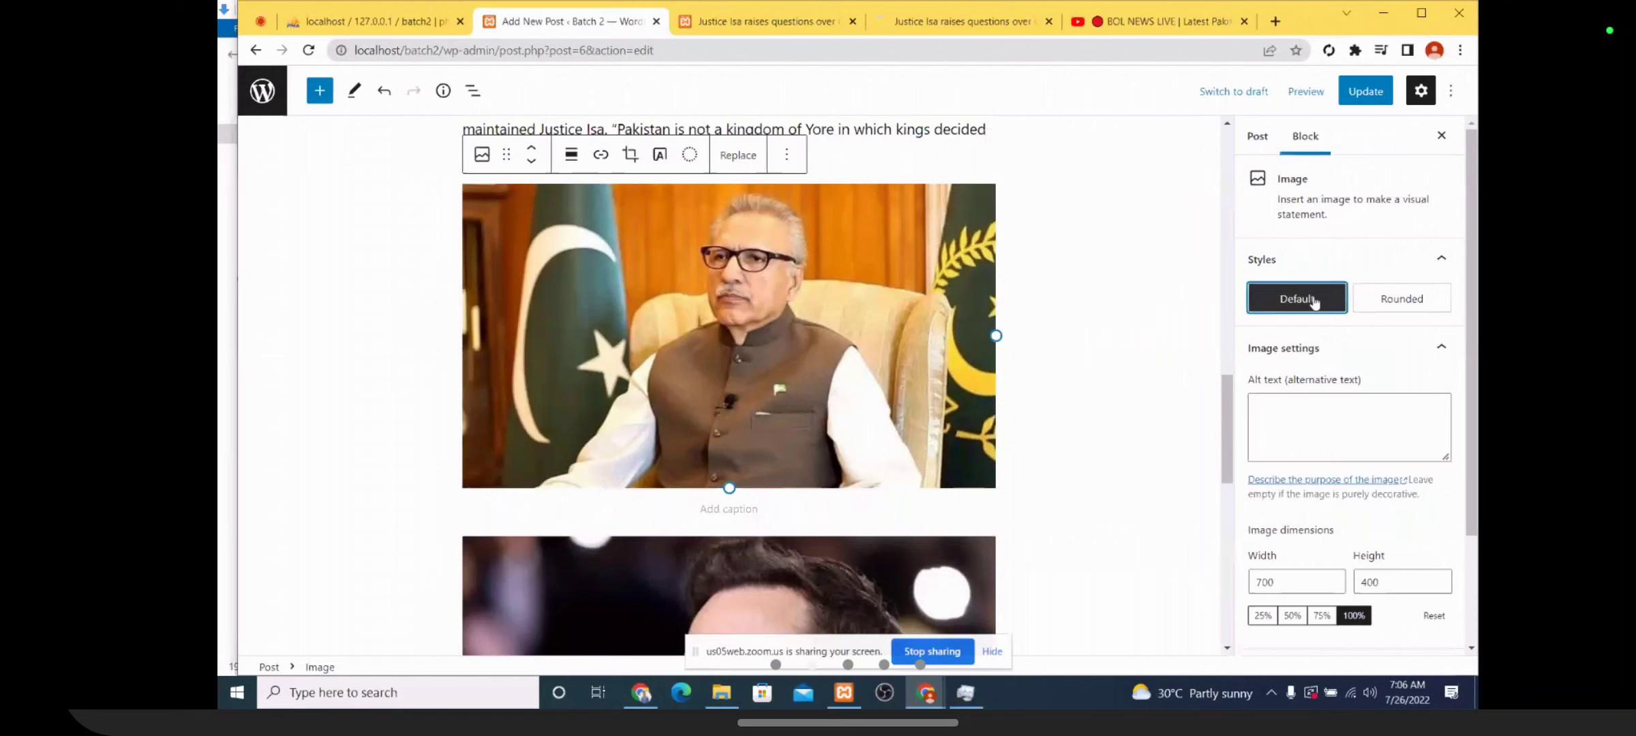
Examine the width and height settings of the flag image and the block settings of a paragraph above it
scroll(1355, 302, "down", 2)
double_click(1303, 440)
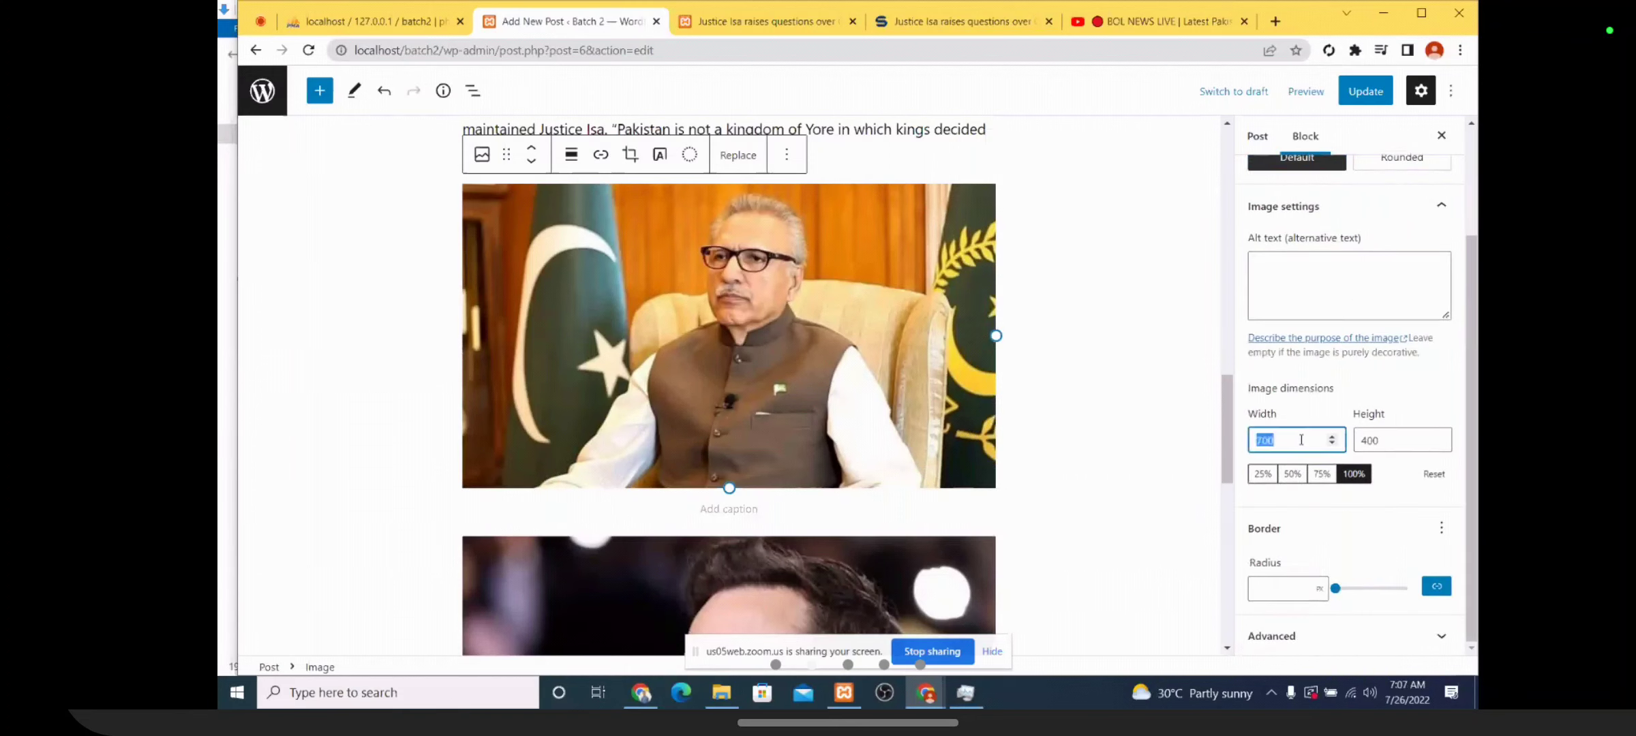
double_click(1378, 438)
double_click(1306, 436)
left_click(932, 271)
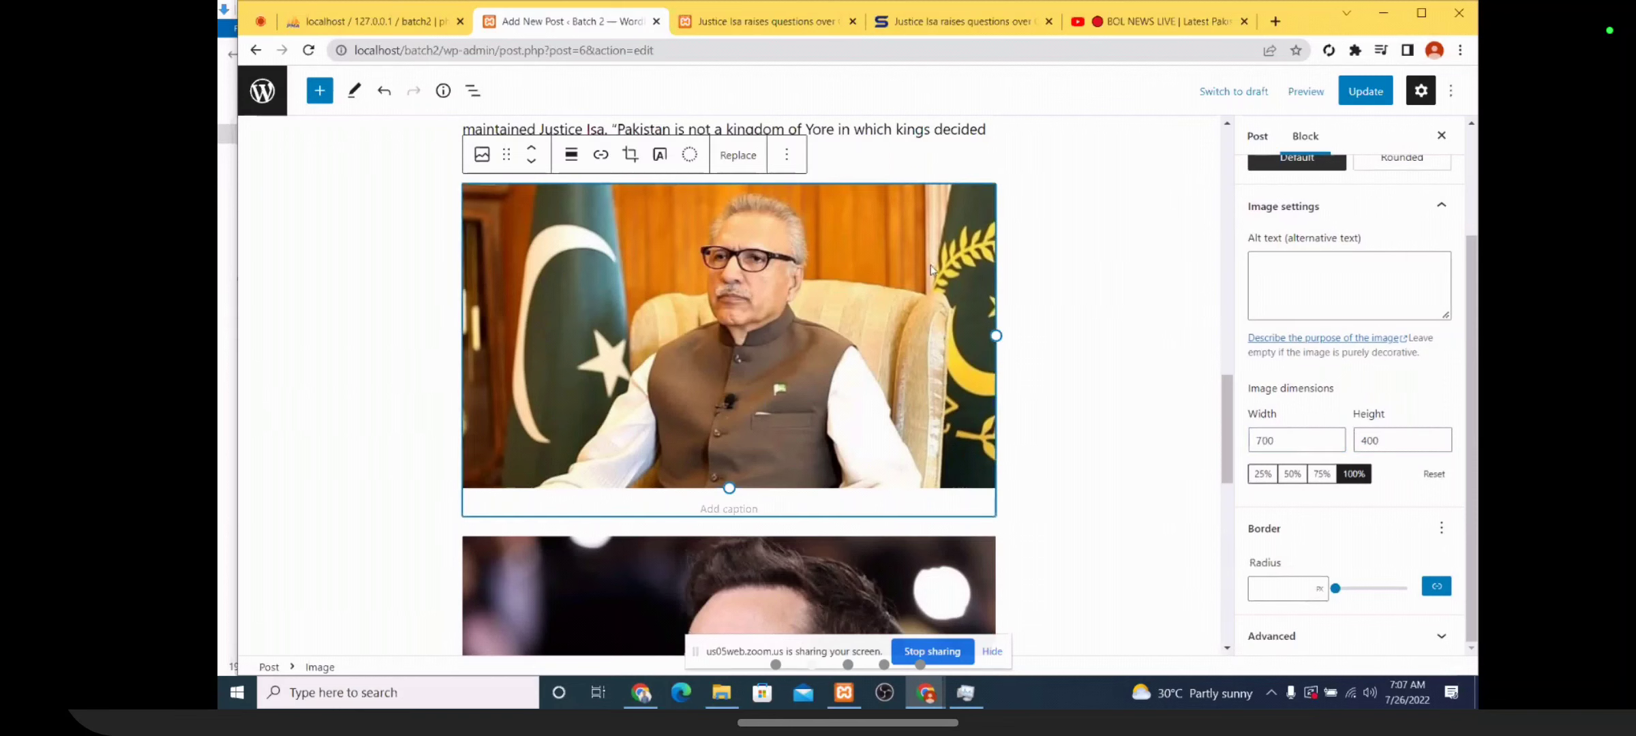
scroll(1060, 290, "up", 3)
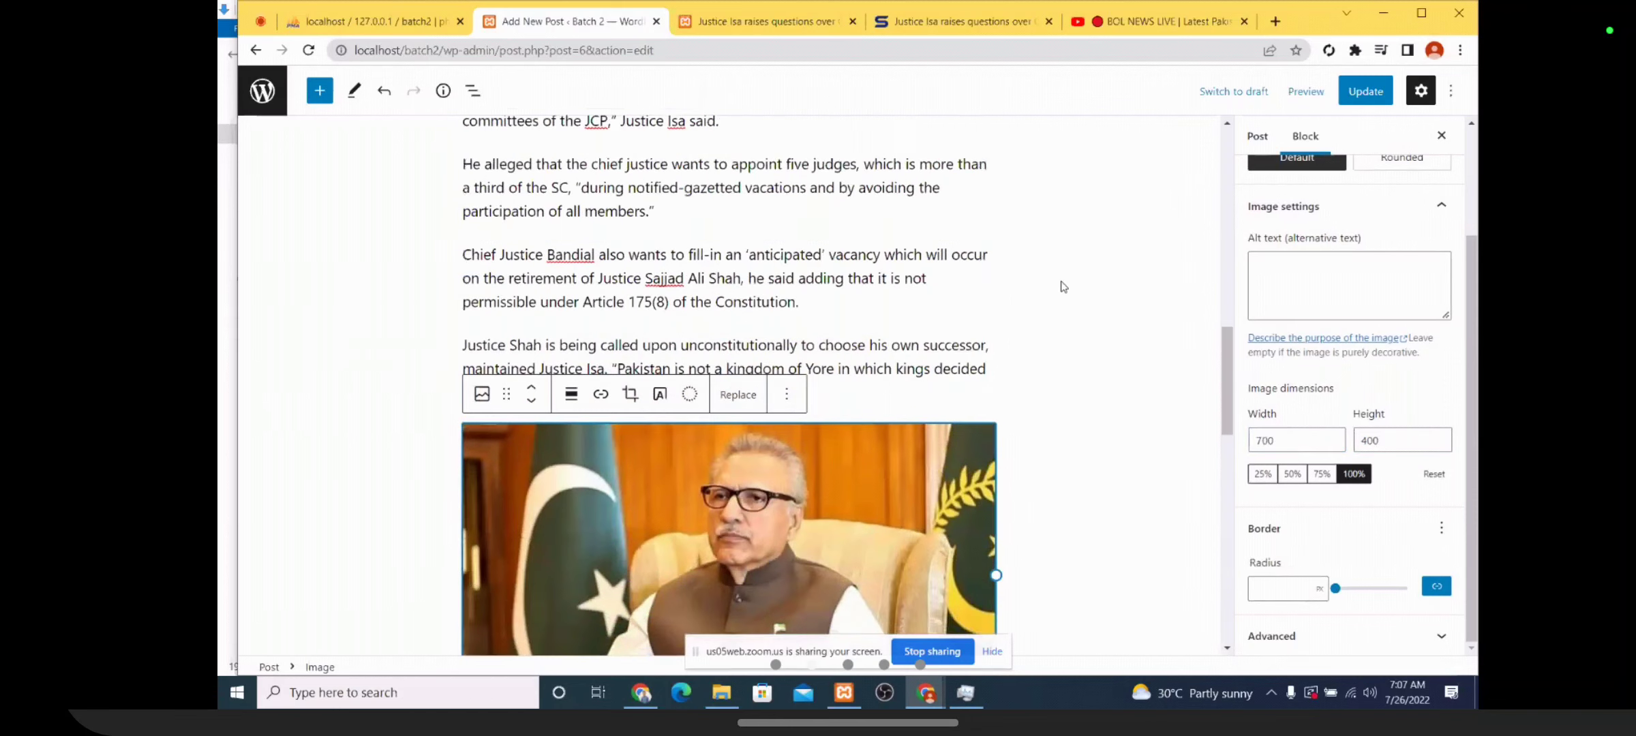
scroll(1022, 259, "down", 2)
scroll(984, 227, "up", 4)
left_click(983, 227)
scroll(995, 218, "down", 2)
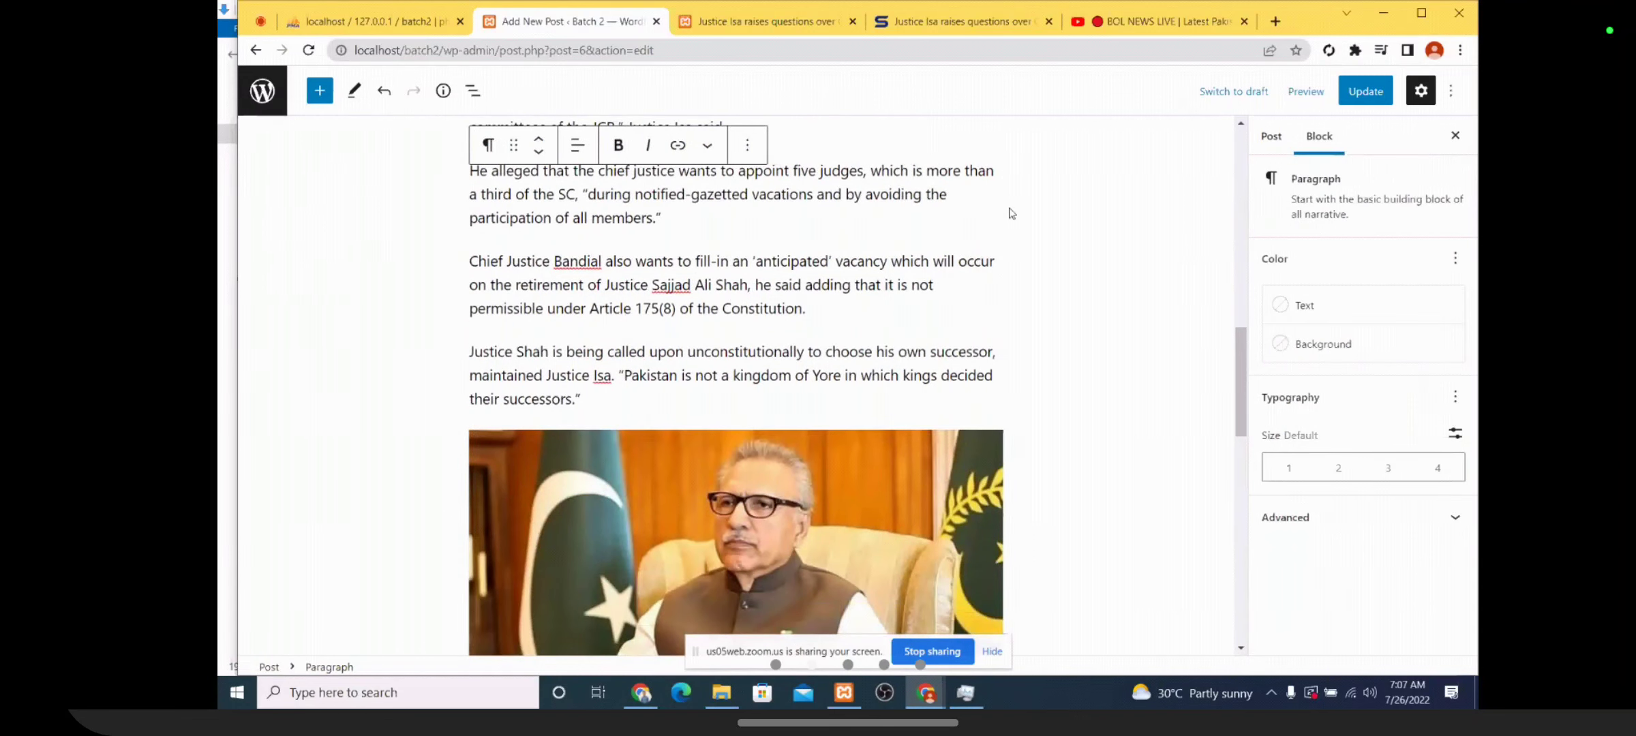
scroll(896, 265, "down", 5)
left_click(895, 262)
scroll(900, 272, "up", 1)
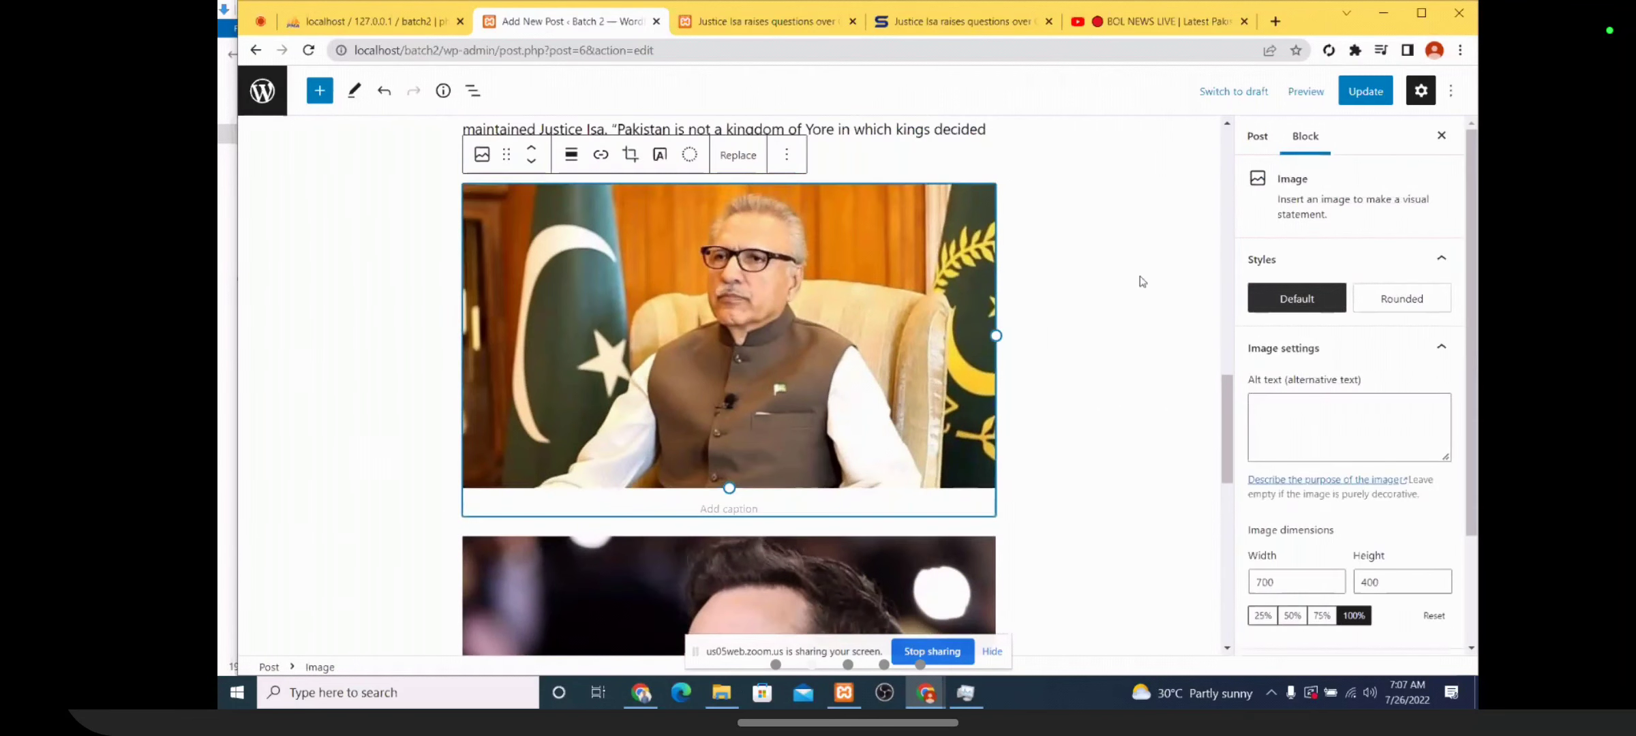
Increase the width of the flag image to 790 pixels
scroll(1074, 292, "down", 1)
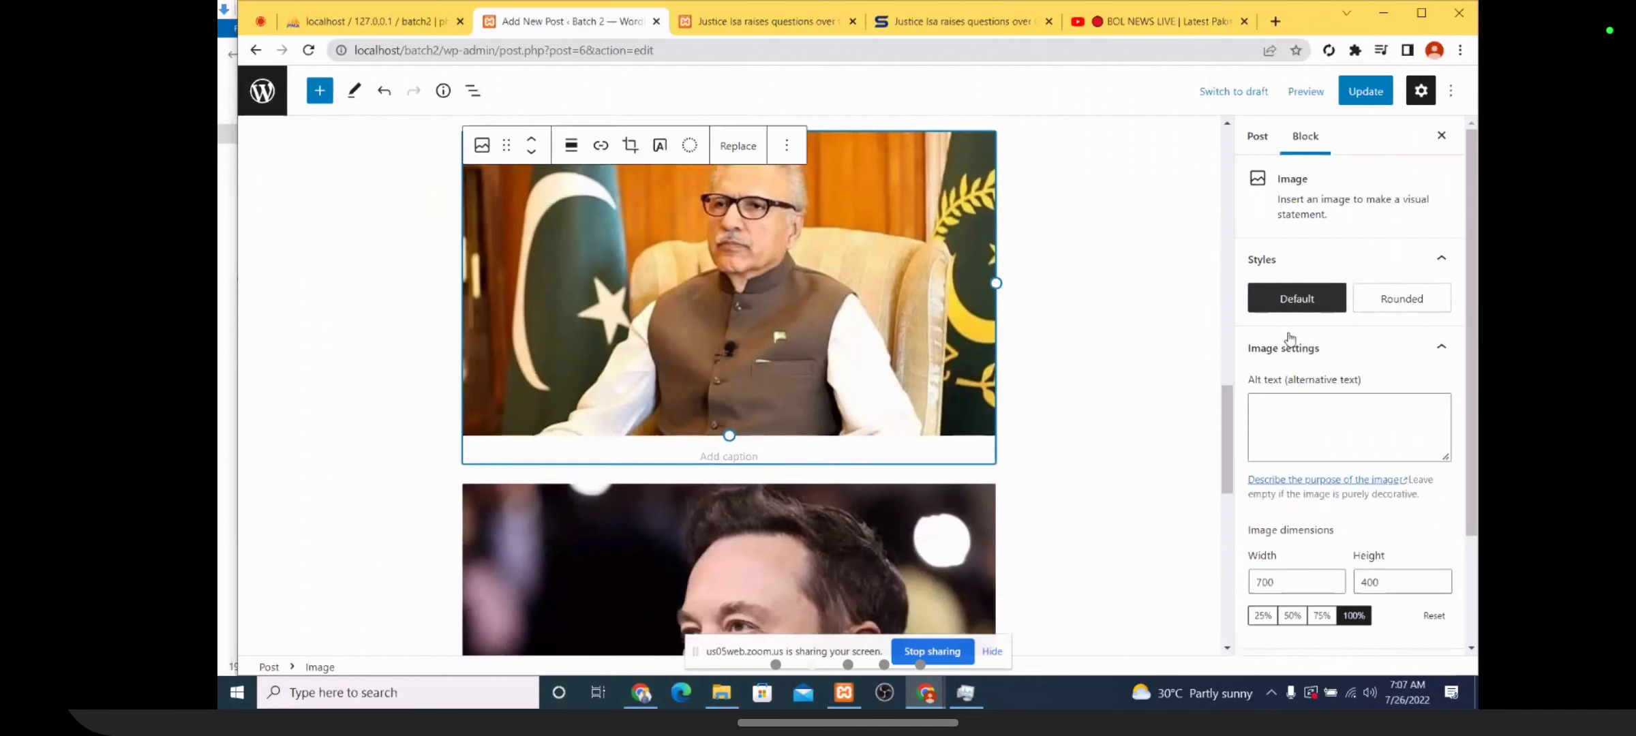
scroll(1332, 354, "down", 2)
left_click(1279, 431)
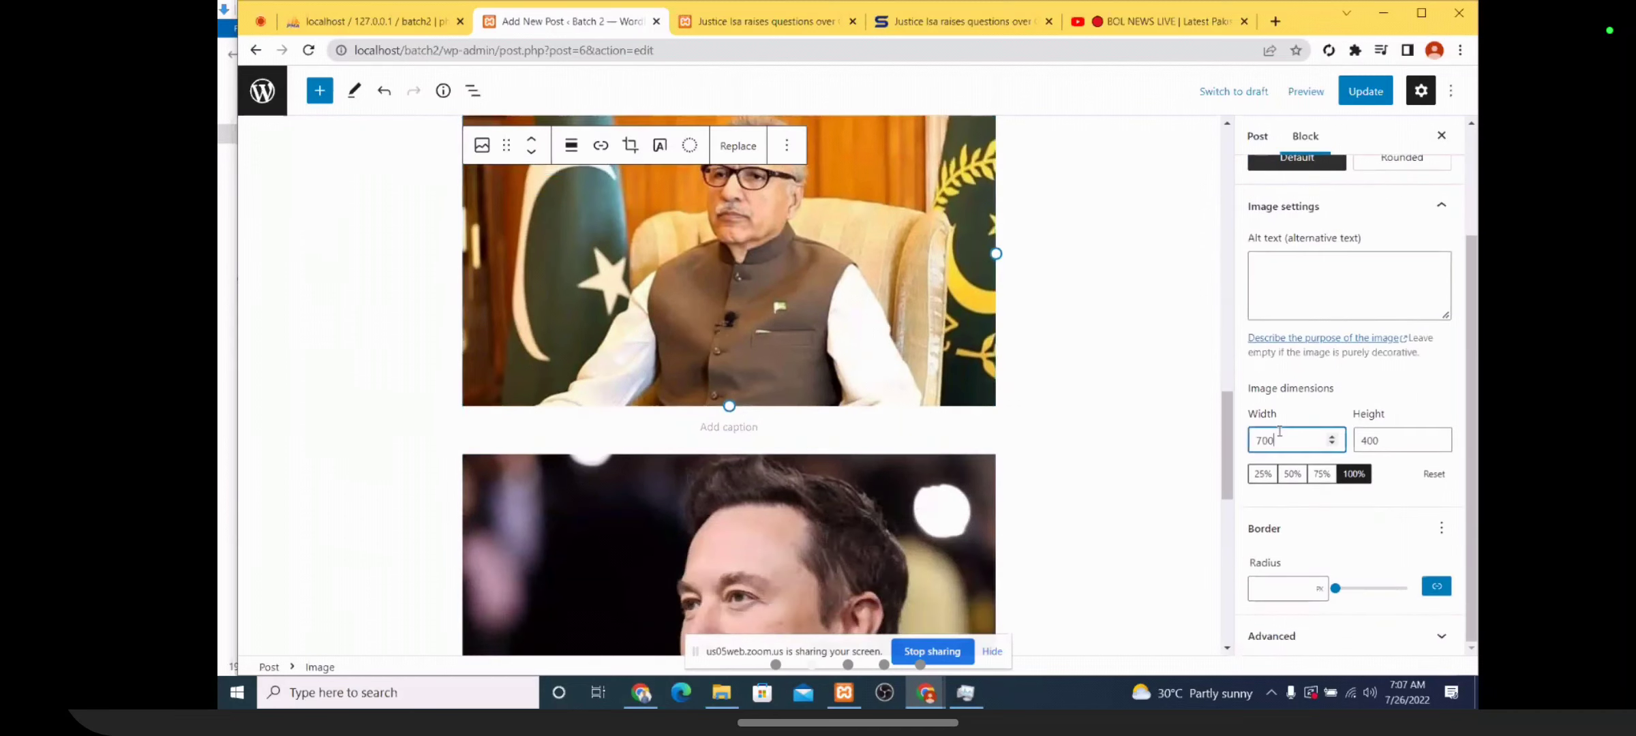
left_click(1332, 436)
left_click_drag(1332, 438, 1331, 440)
scroll(1059, 351, "up", 5)
scroll(1077, 357, "down", 8)
scroll(1078, 357, "up", 10)
scroll(995, 190, "down", 10)
scroll(1008, 218, "up", 4)
scroll(1014, 229, "down", 3)
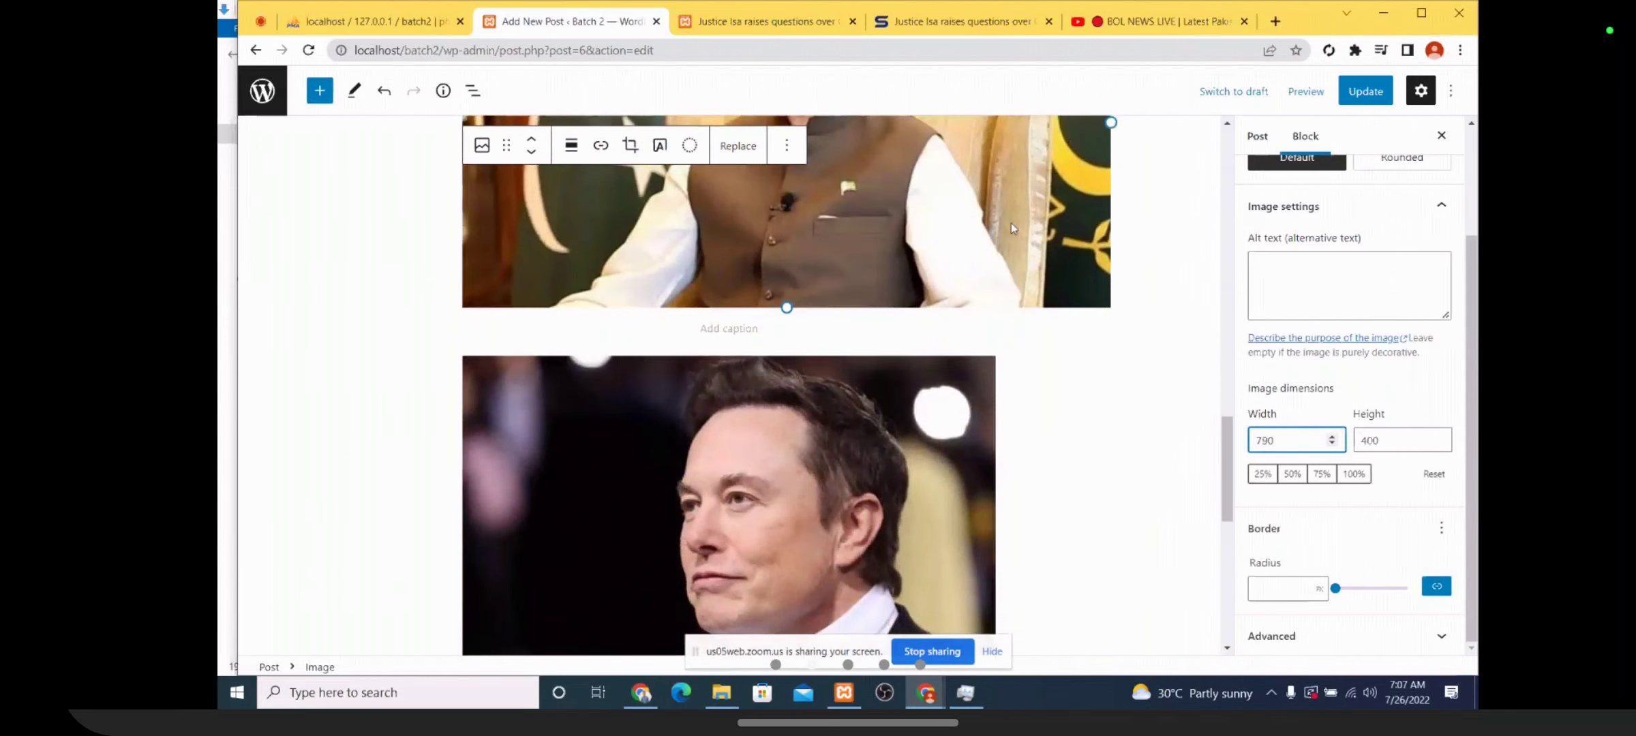
scroll(1010, 229, "up", 4)
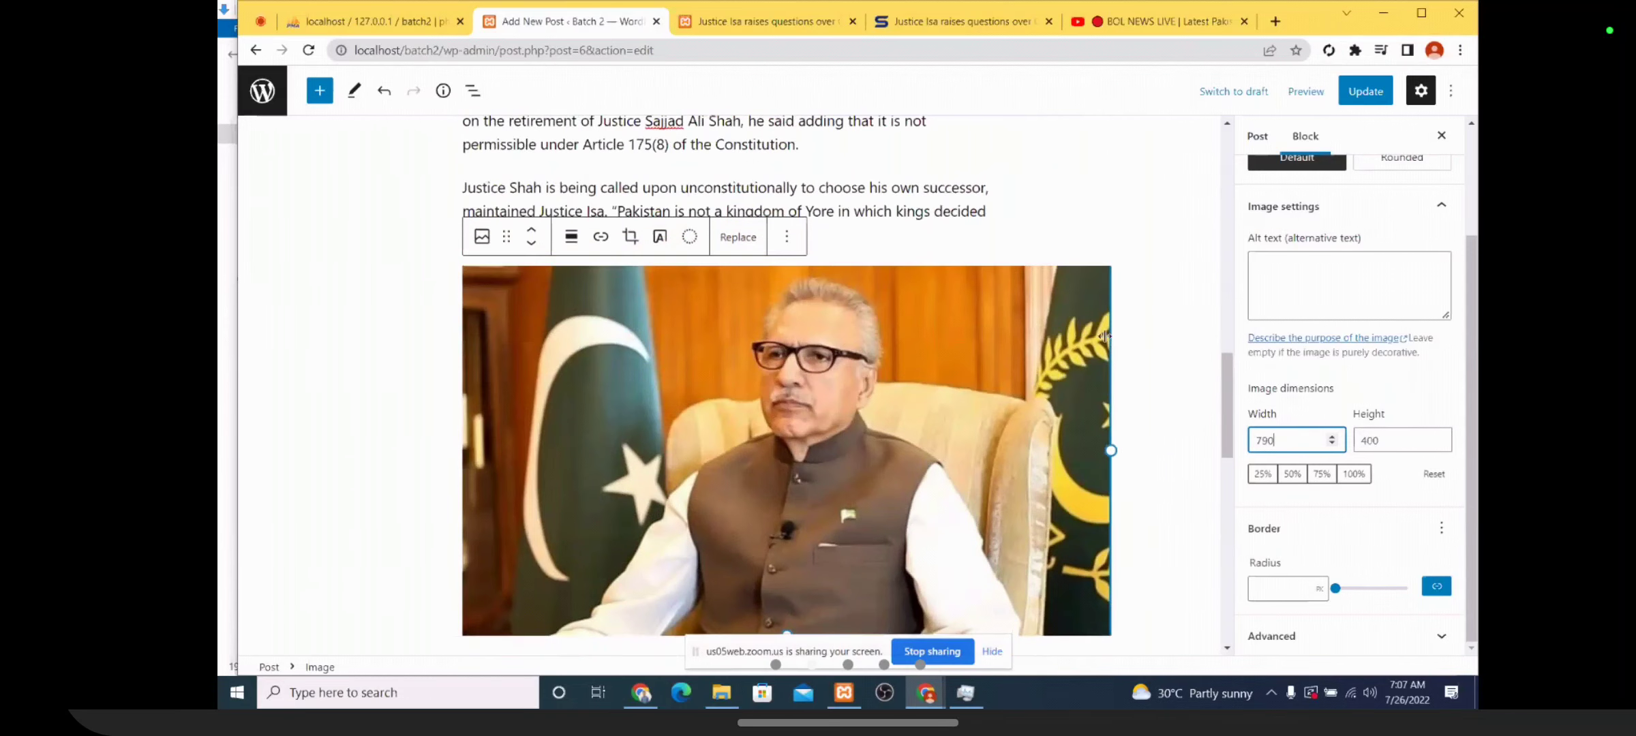
Reduce the flag image's width to 788 pixels
double_click(1292, 441)
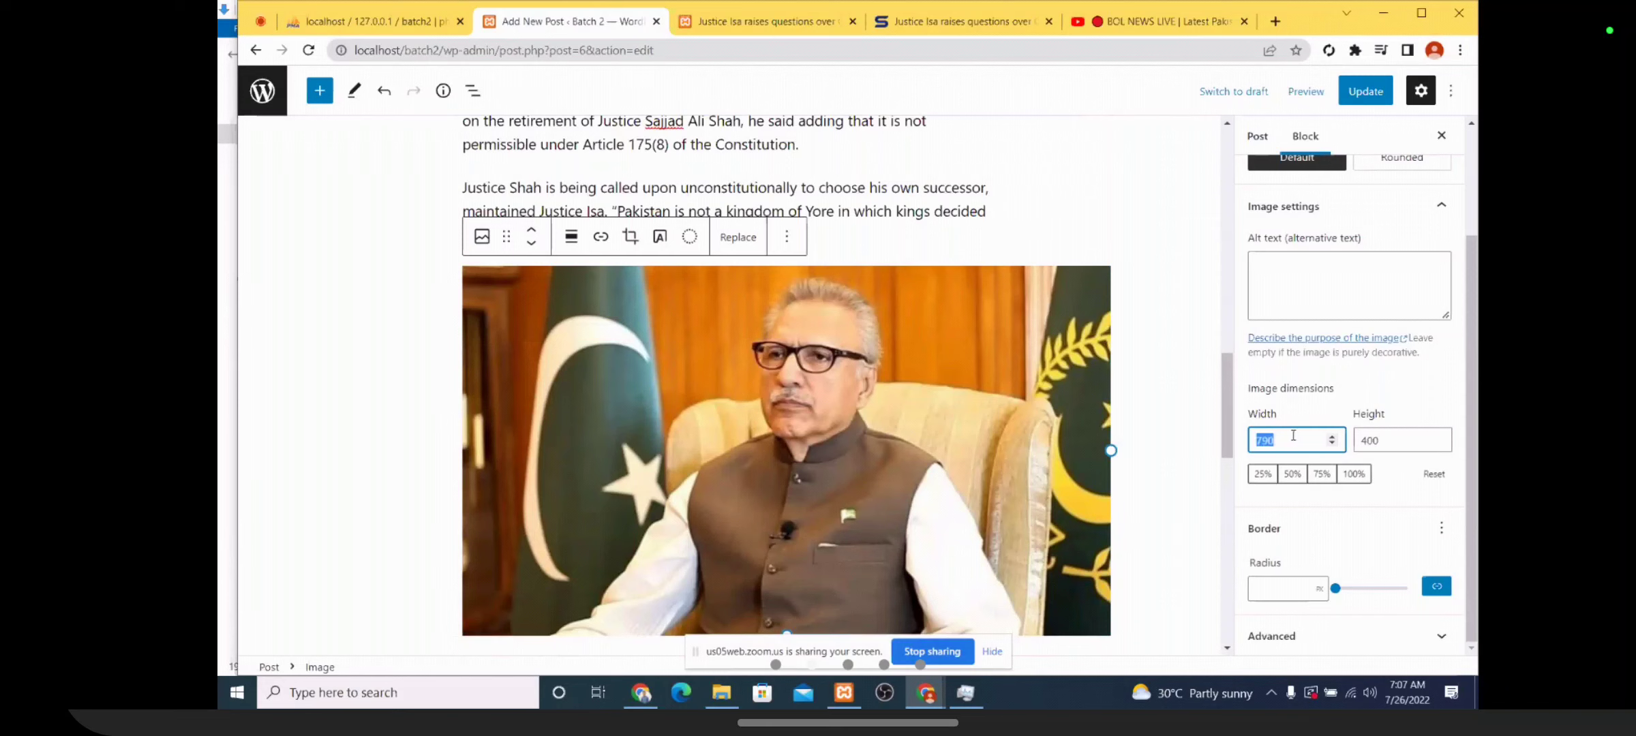
key("Down")
key("Down")
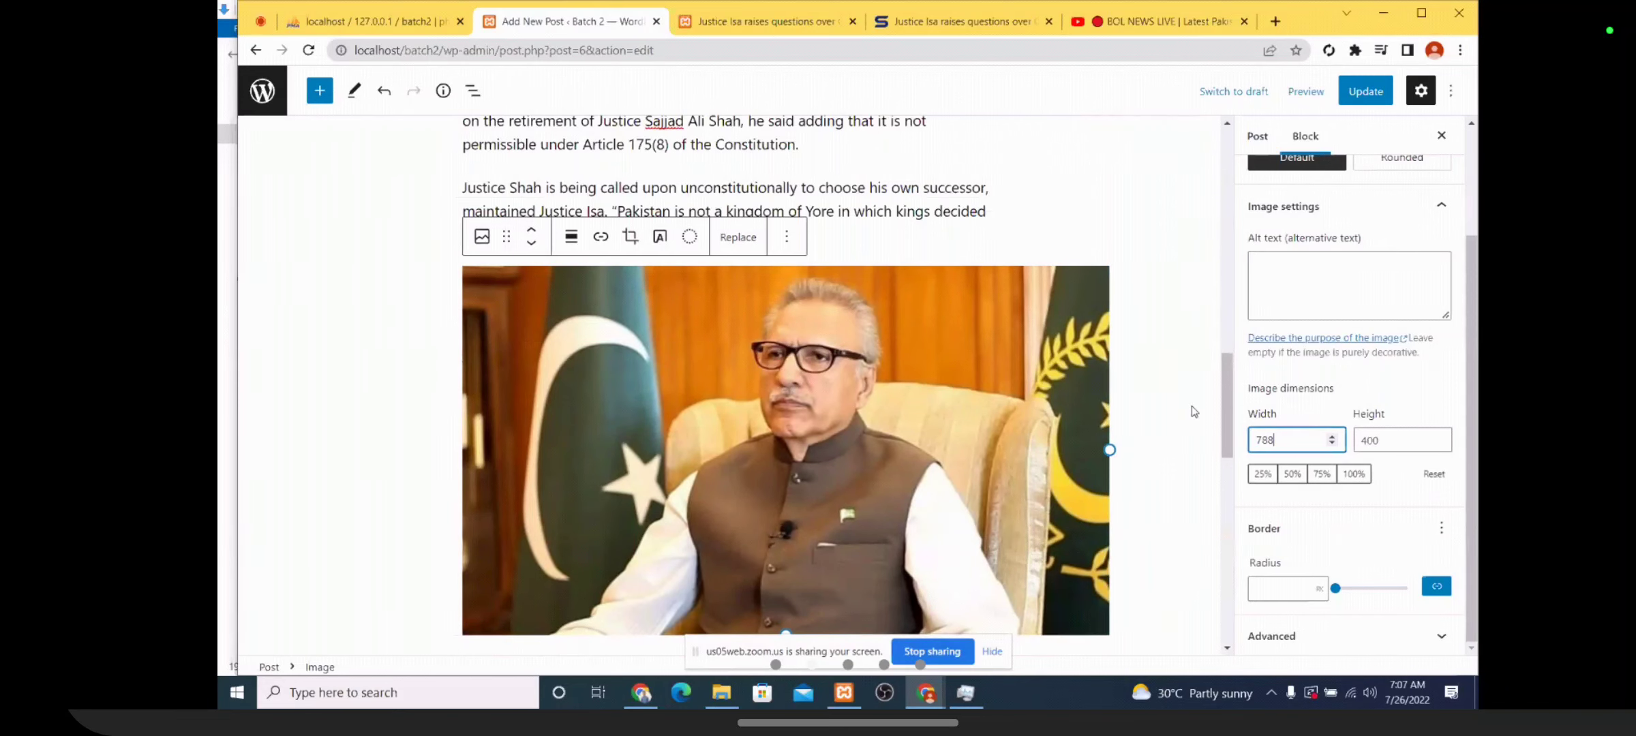
scroll(1194, 412, "down", 3)
scroll(1194, 411, "up", 3)
Clear the custom width of the flag image and reselect the image with its width ready for editing
double_click(1289, 438)
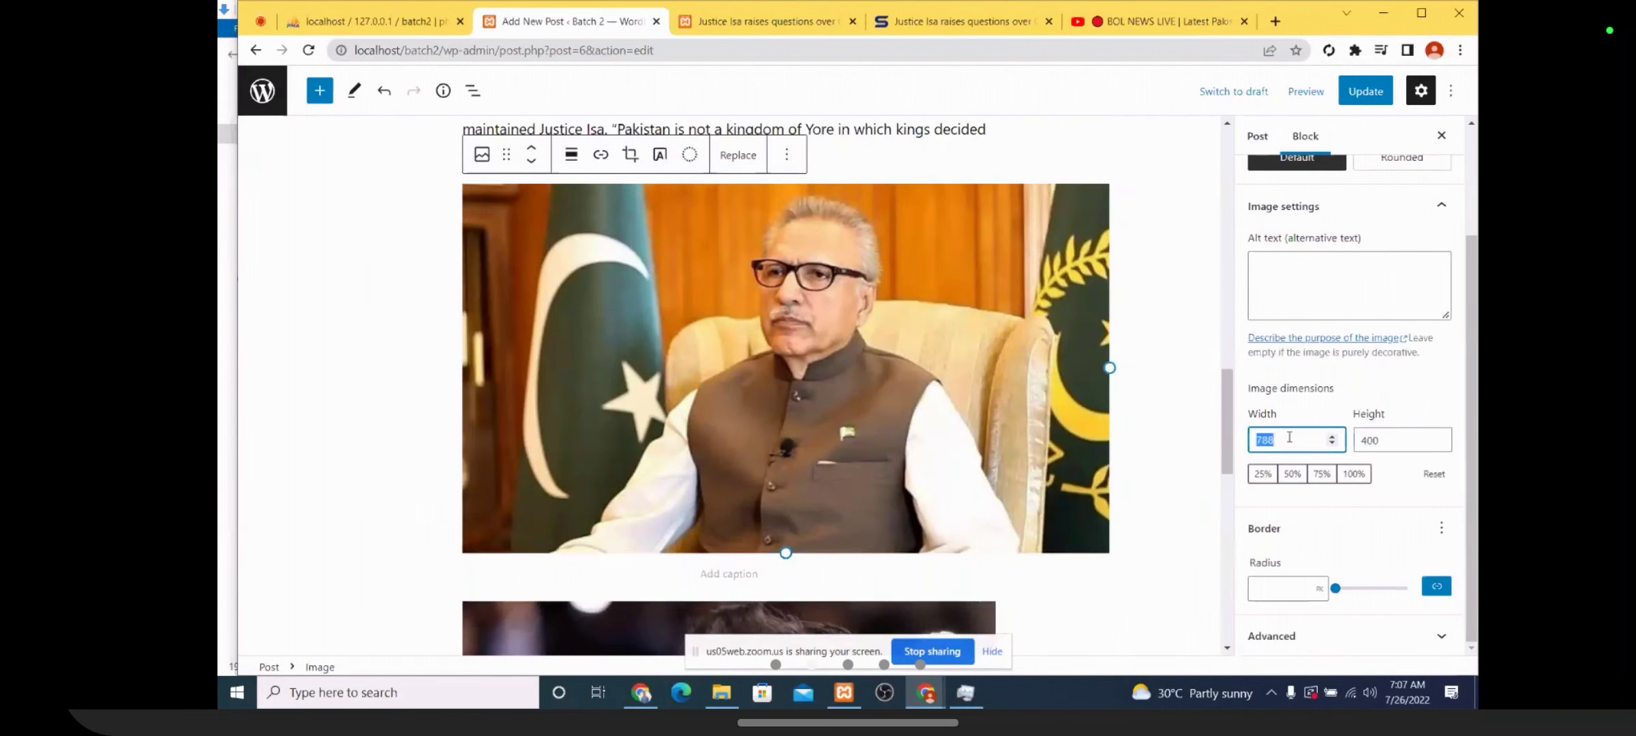
key("BackSpace")
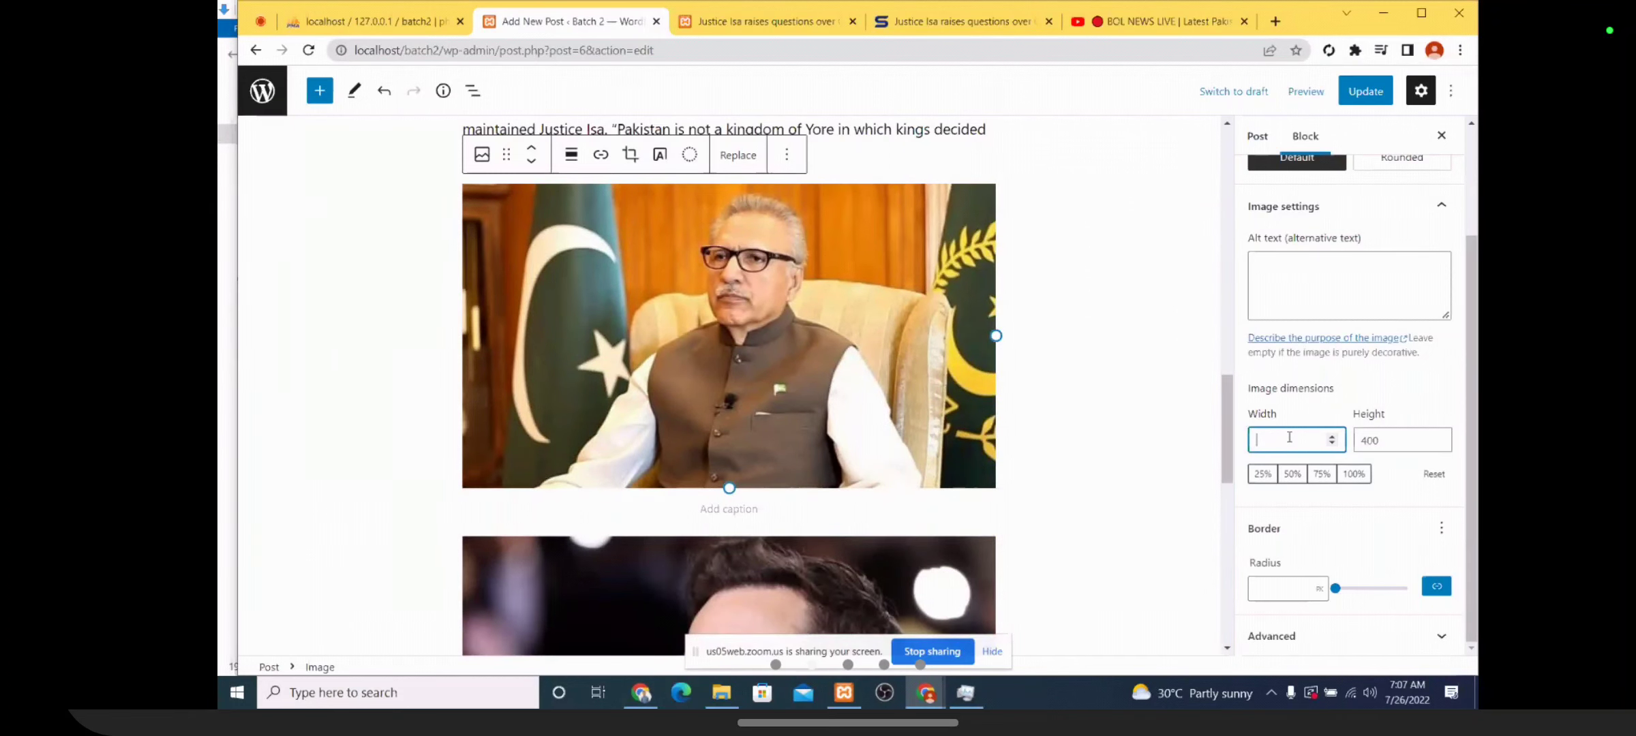
left_click(1163, 406)
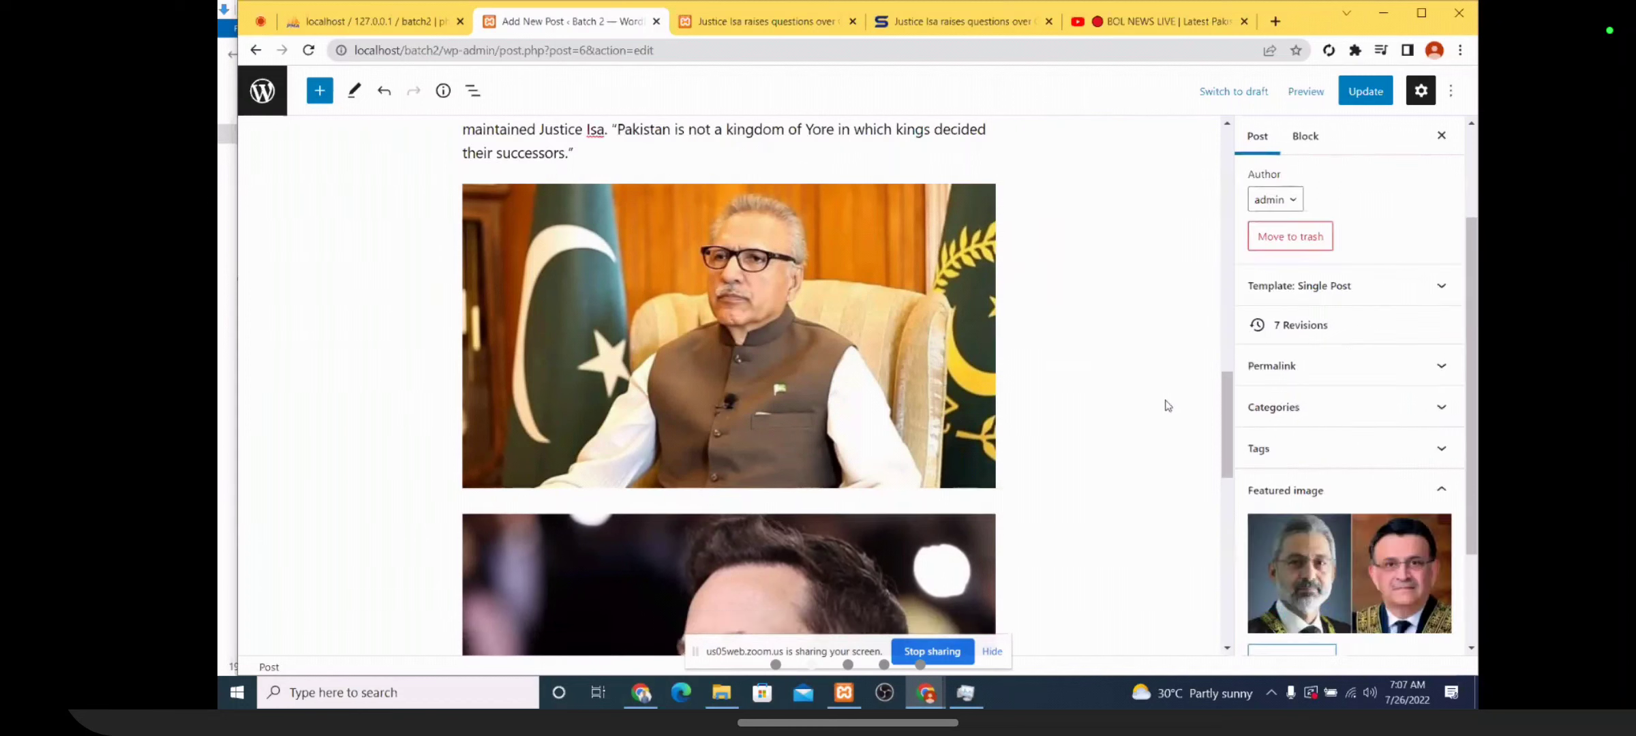
left_click(1055, 343)
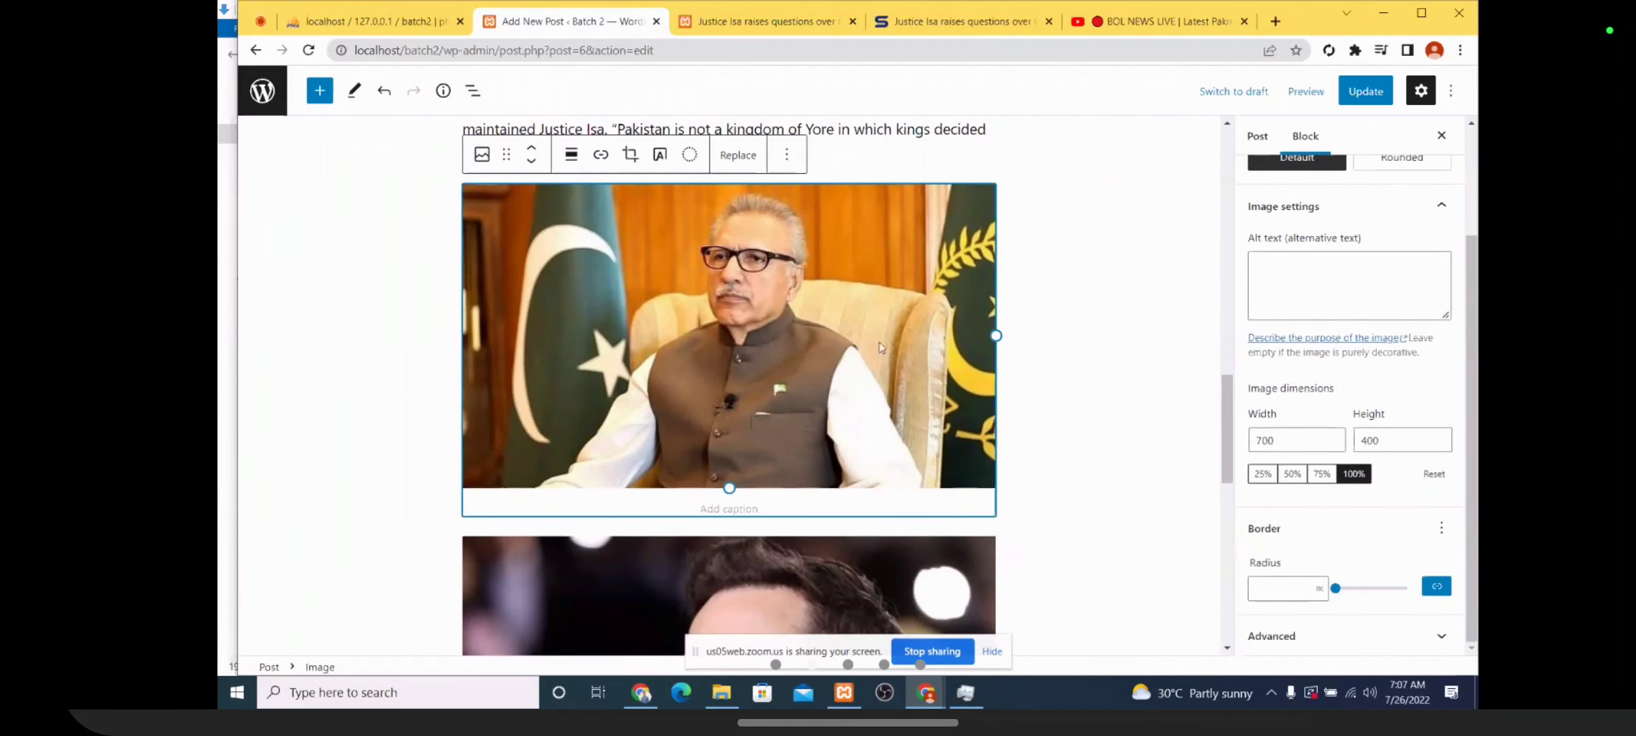
left_click(1295, 440)
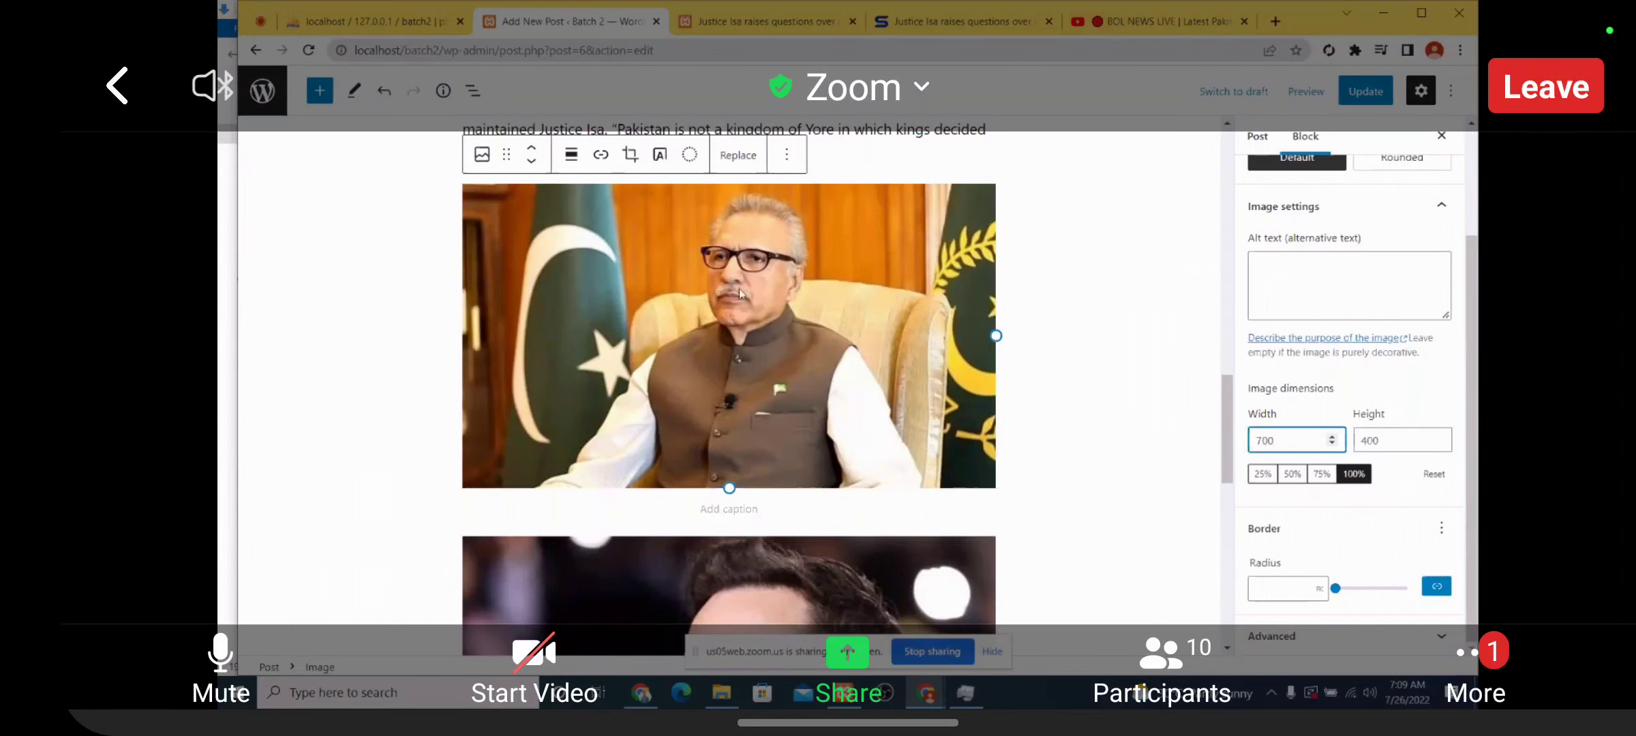
Set the flag image's width to 100 pixels, and enlarge it to 1000 pixels
double_click(1291, 440)
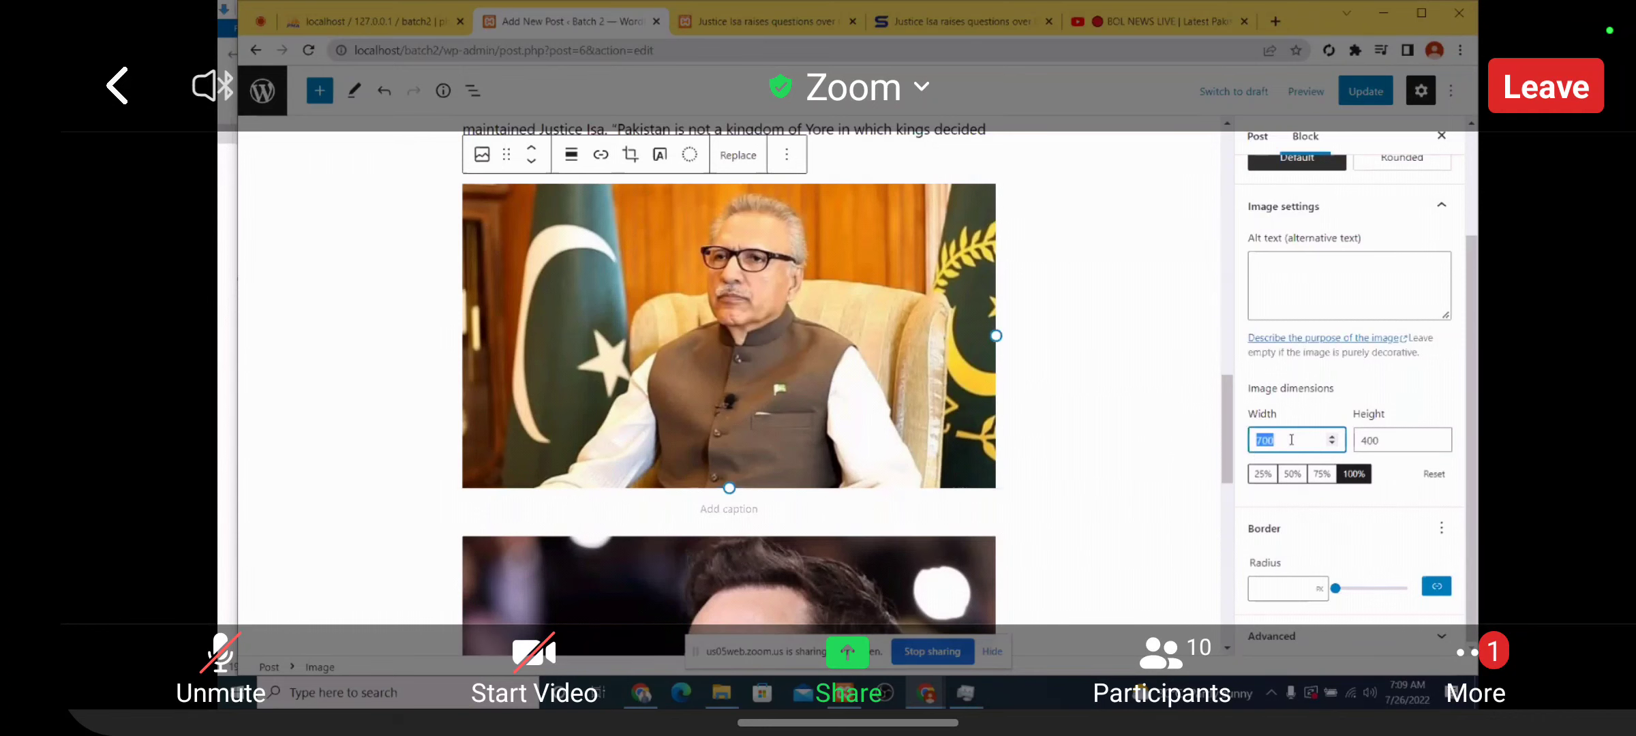
type("100")
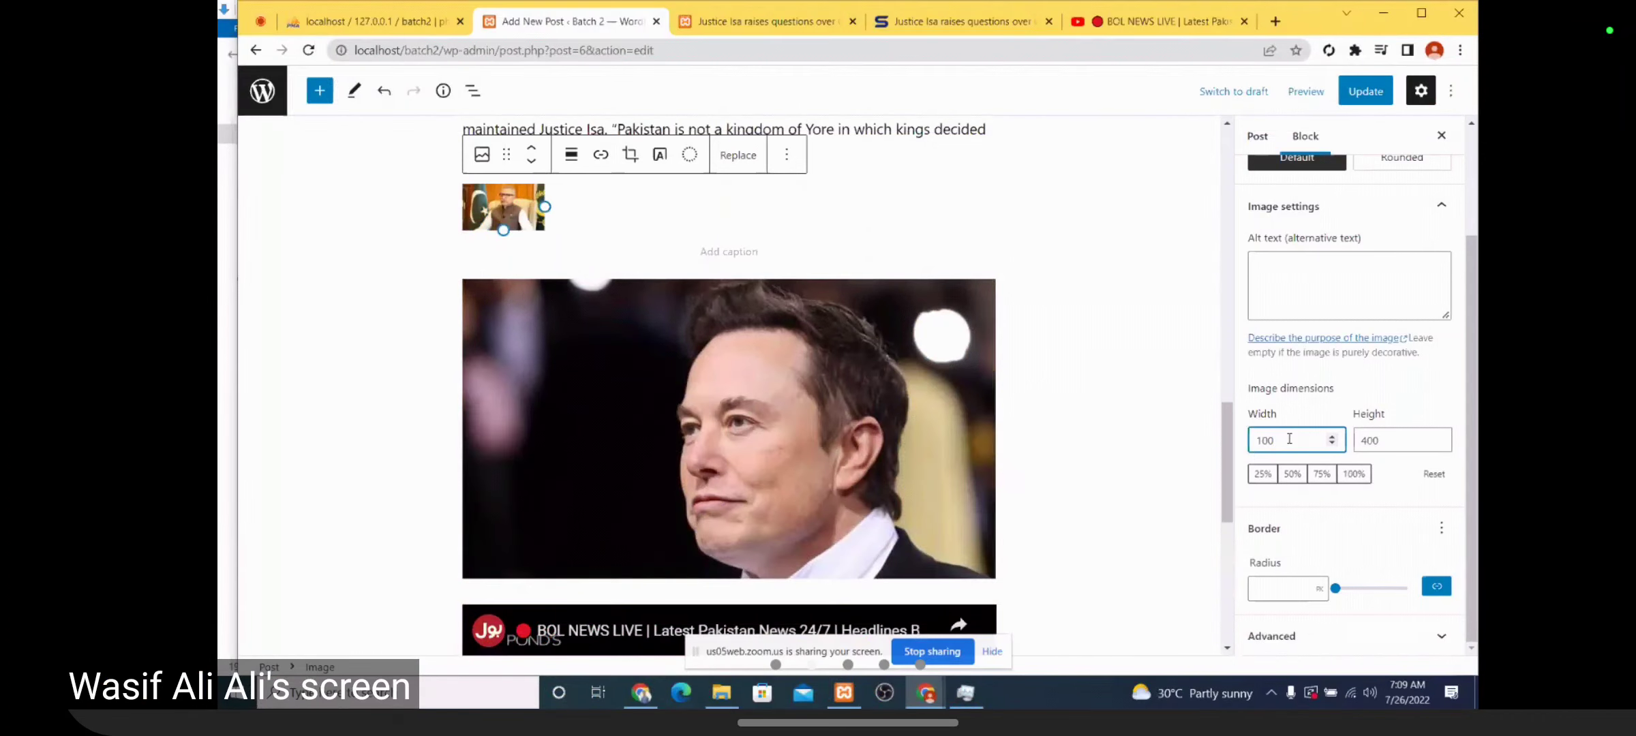
type("0")
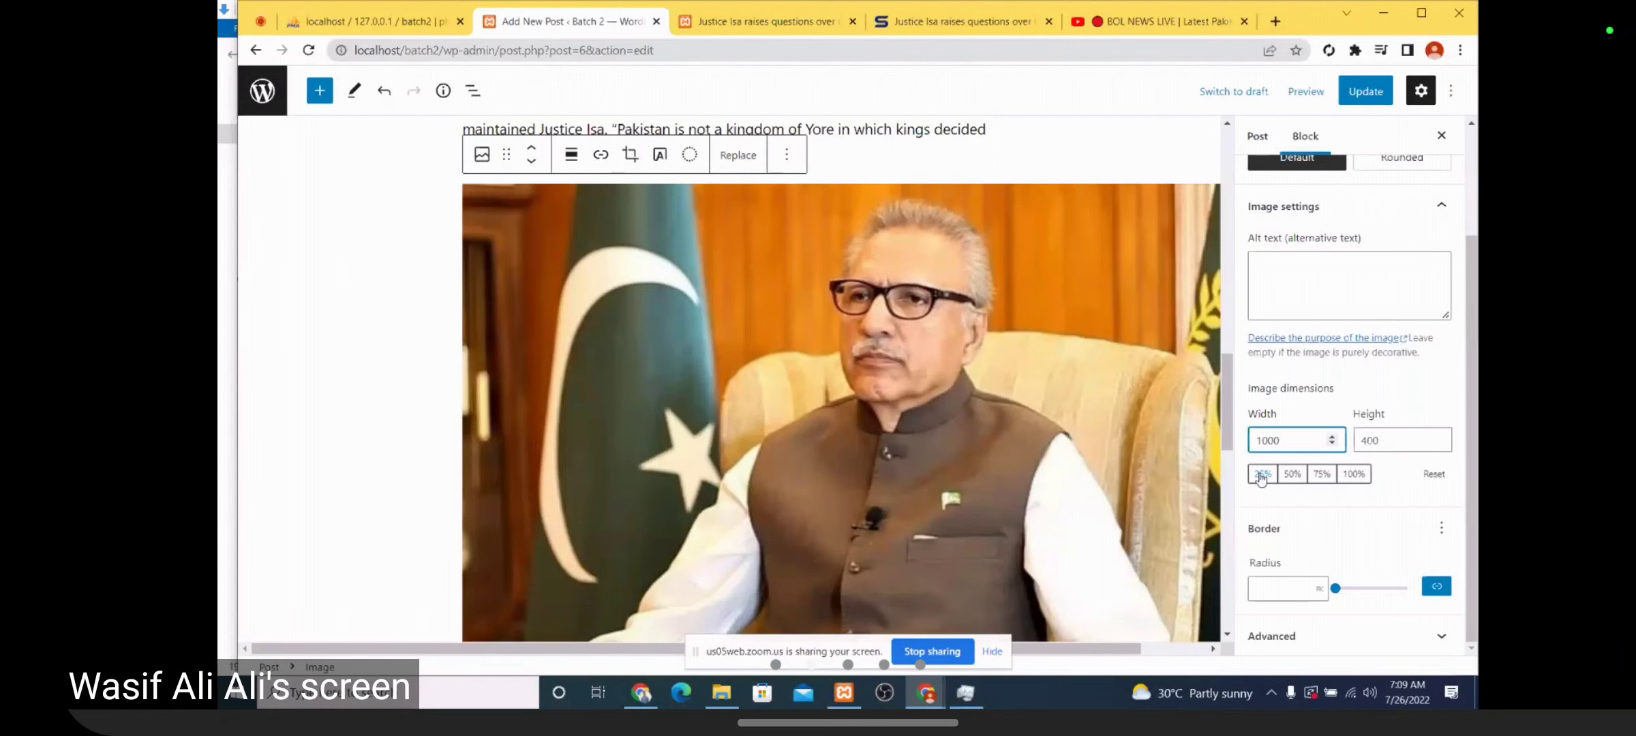
Scale the flag image through the 25% and 50% size presets up to 75%
left_click(1261, 476)
scroll(1036, 438, "up", 3)
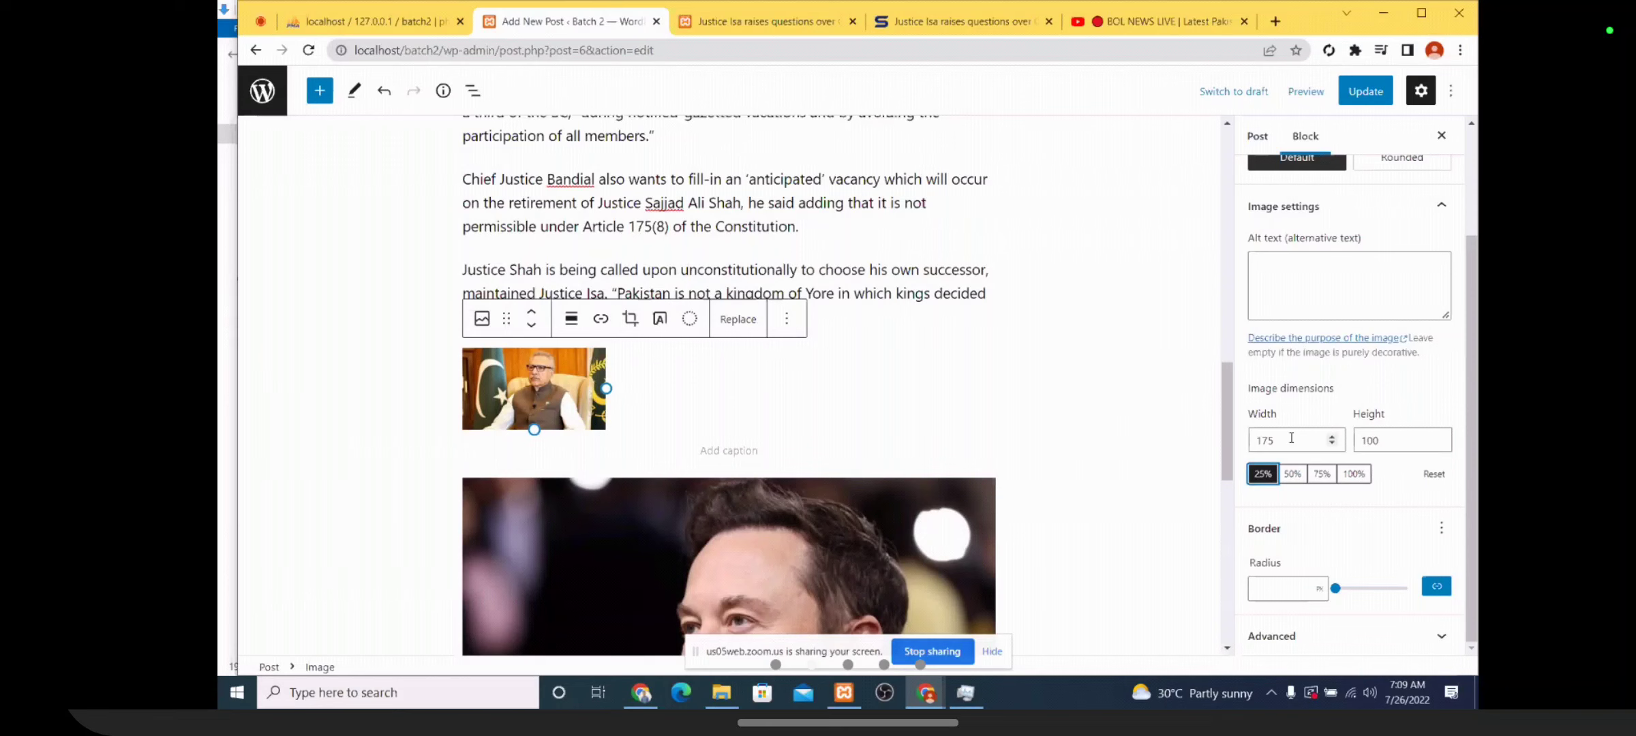
left_click(220, 665)
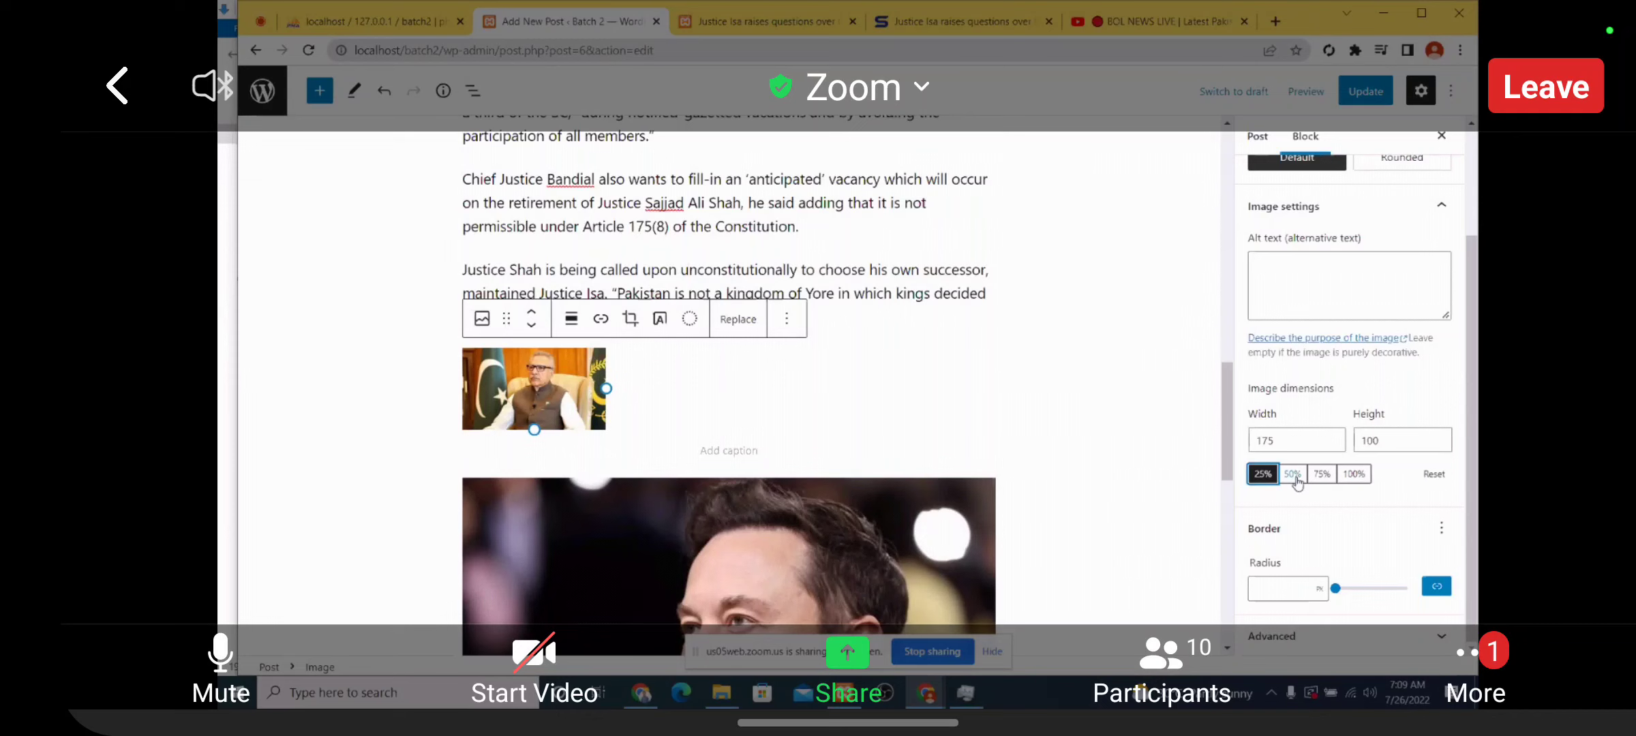
left_click(1293, 476)
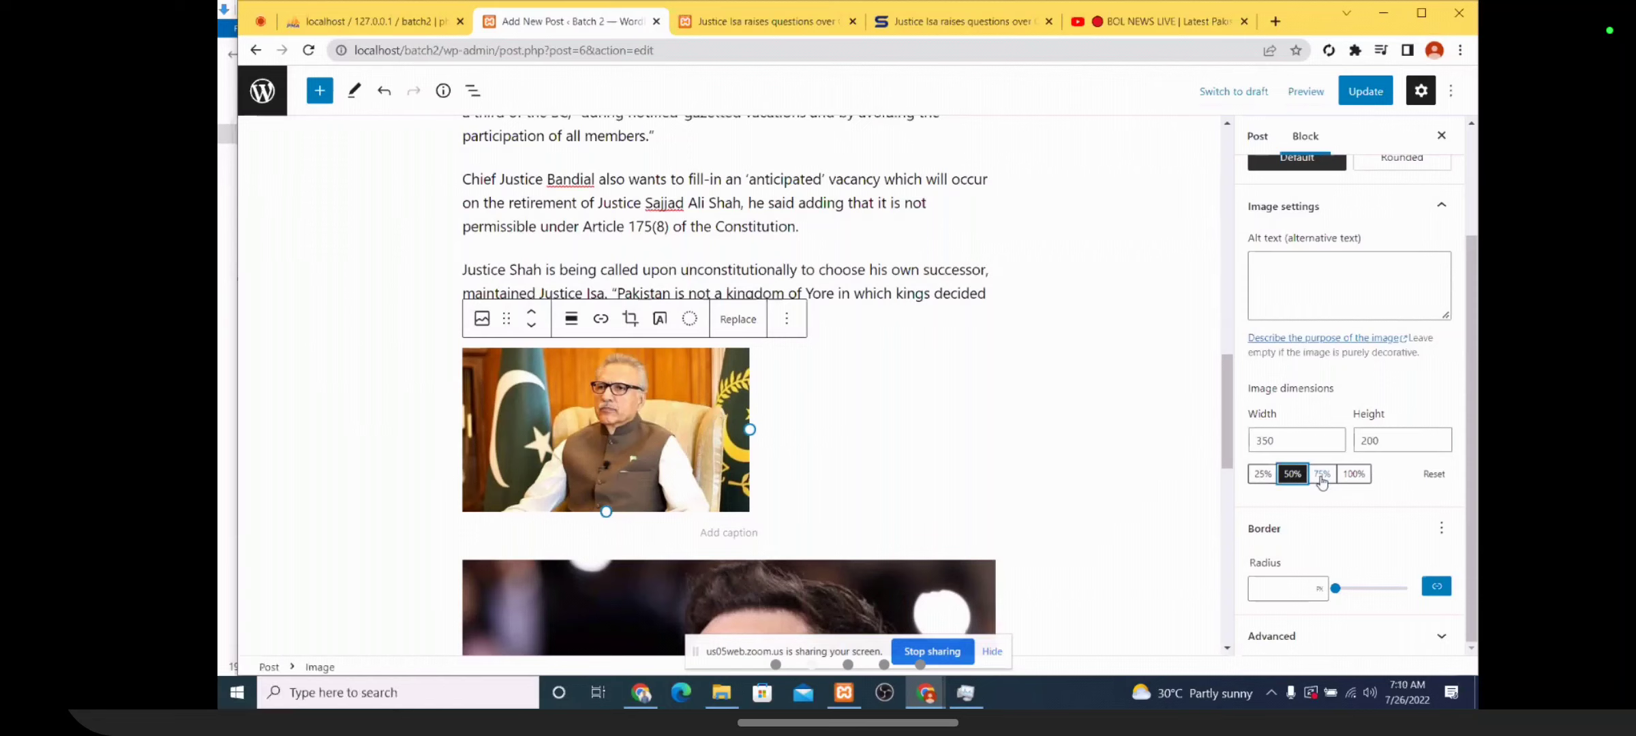
left_click(1323, 474)
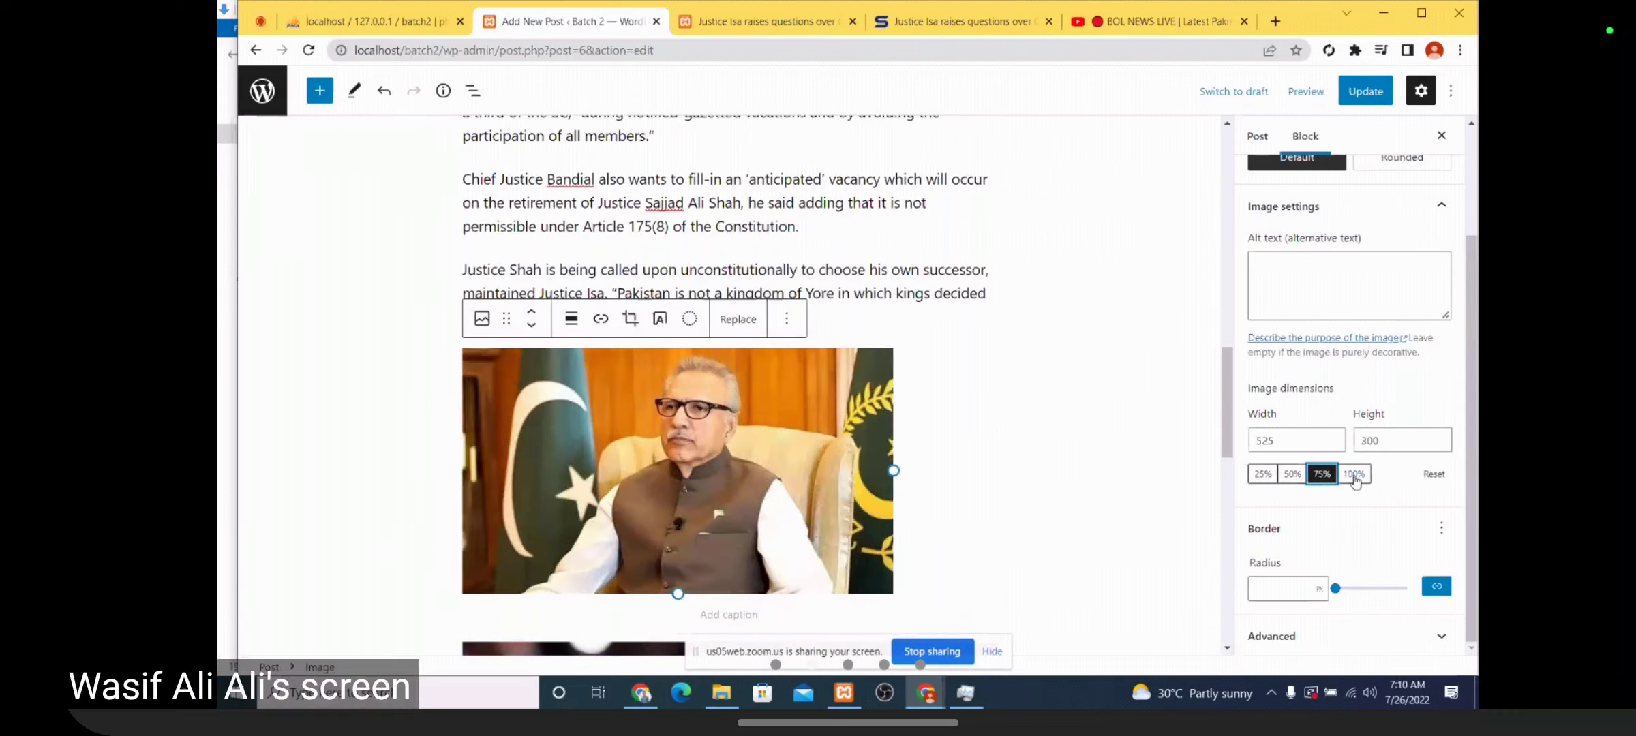
Apply the 100% size preset to the flag image and reset its dimensions
left_click(1355, 475)
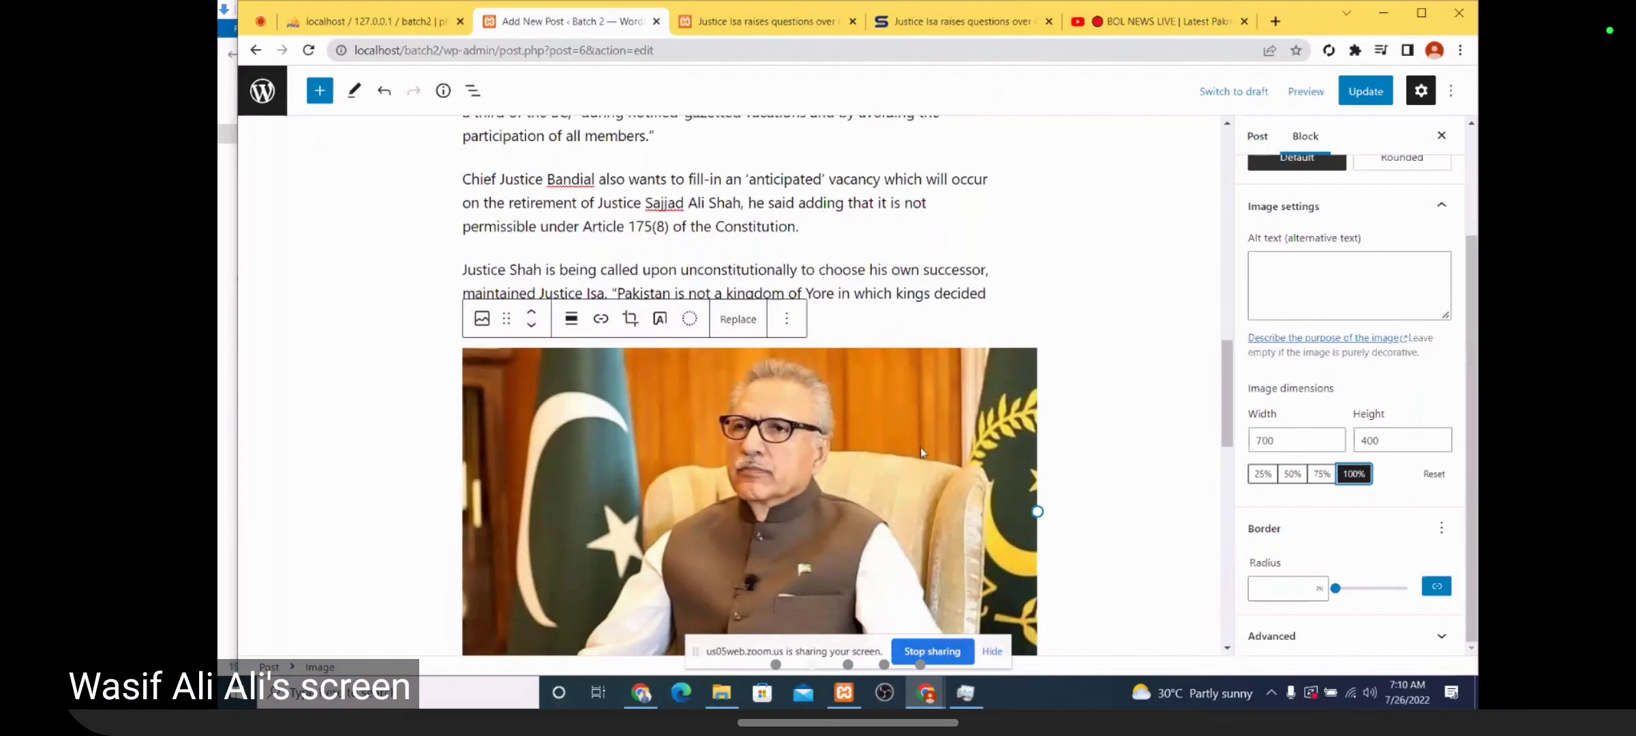
scroll(1089, 472, "down", 5)
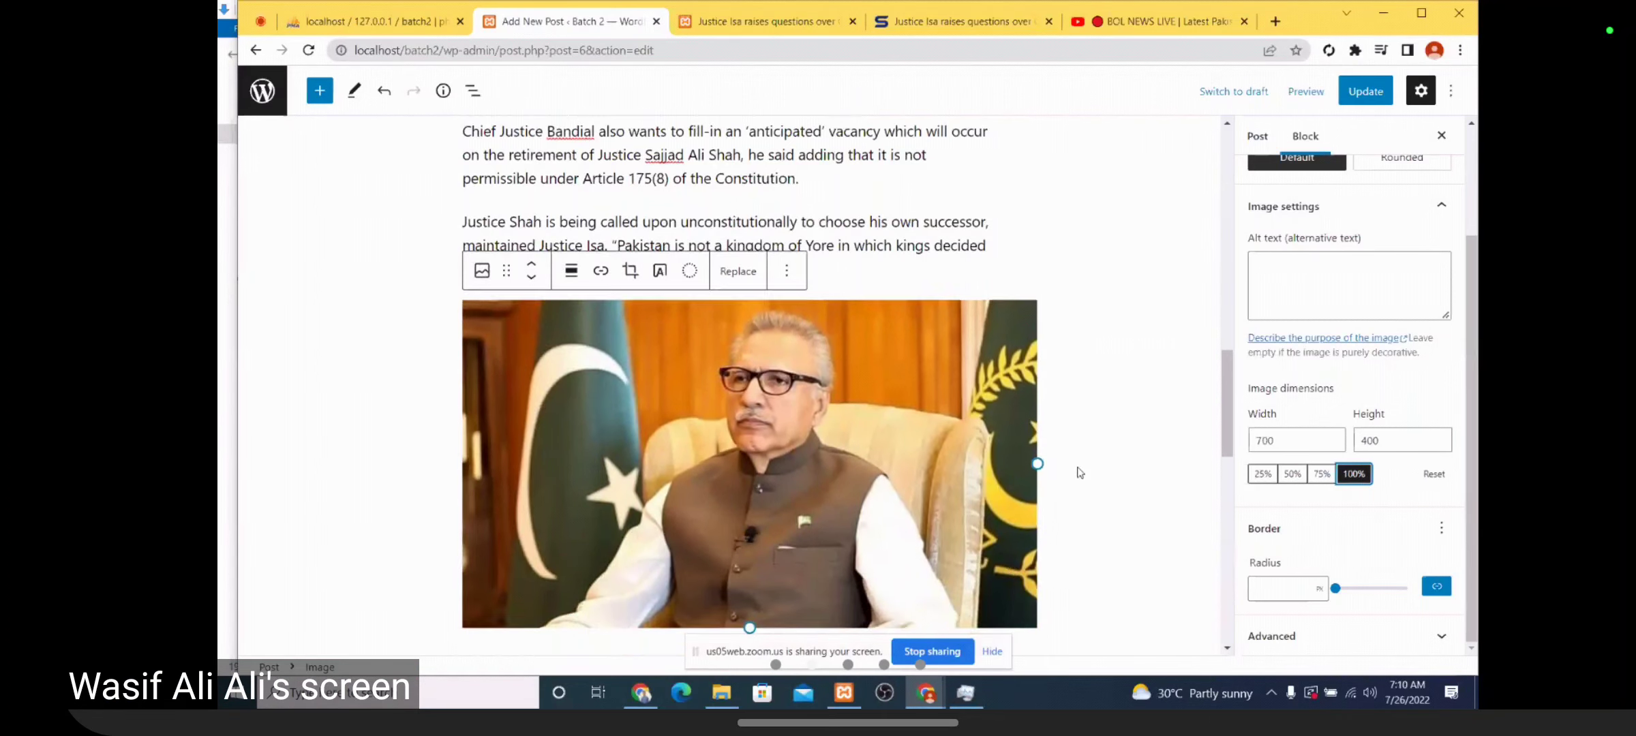
scroll(1118, 453, "up", 5)
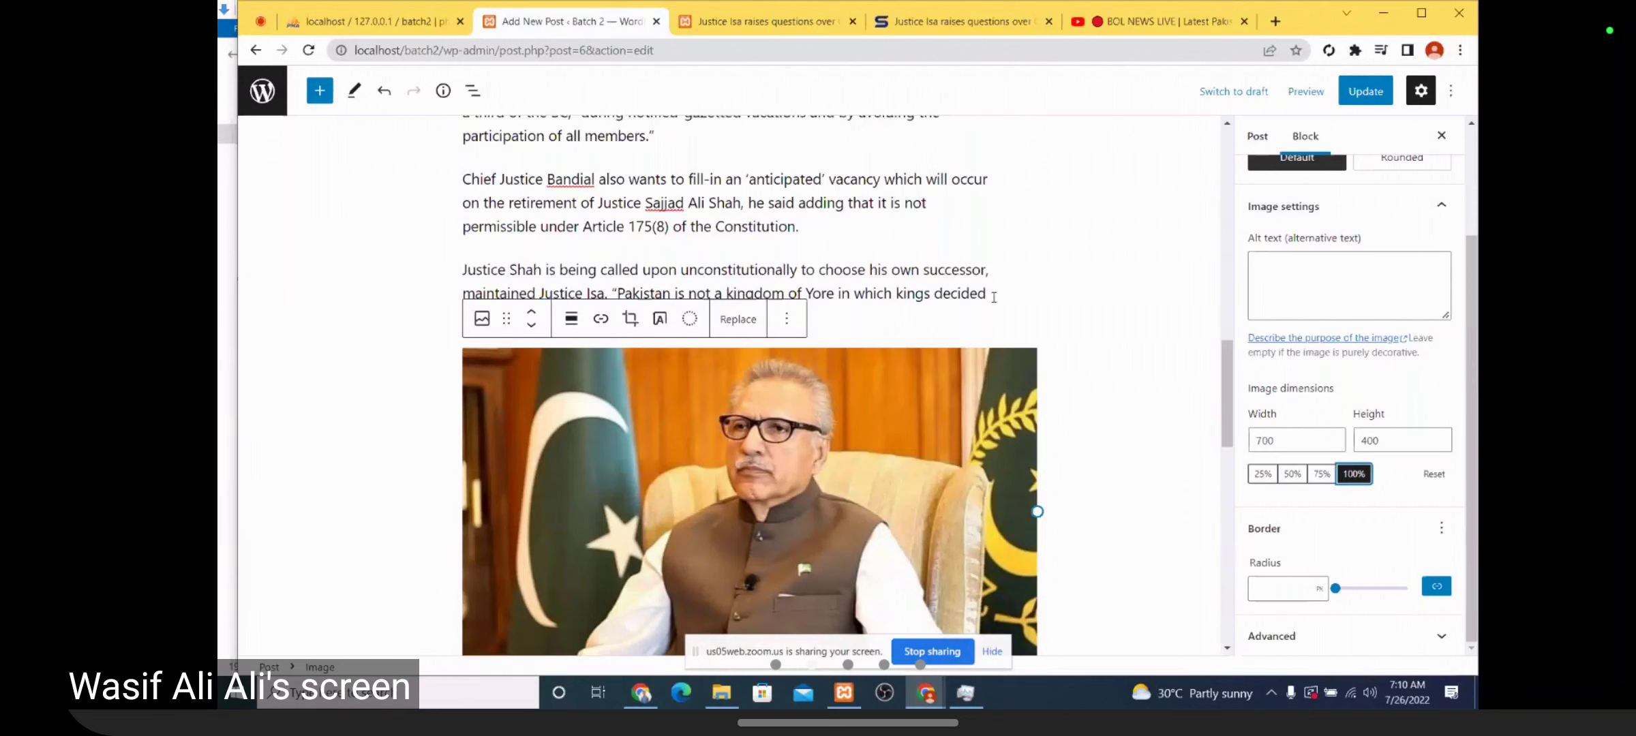
left_click(1433, 475)
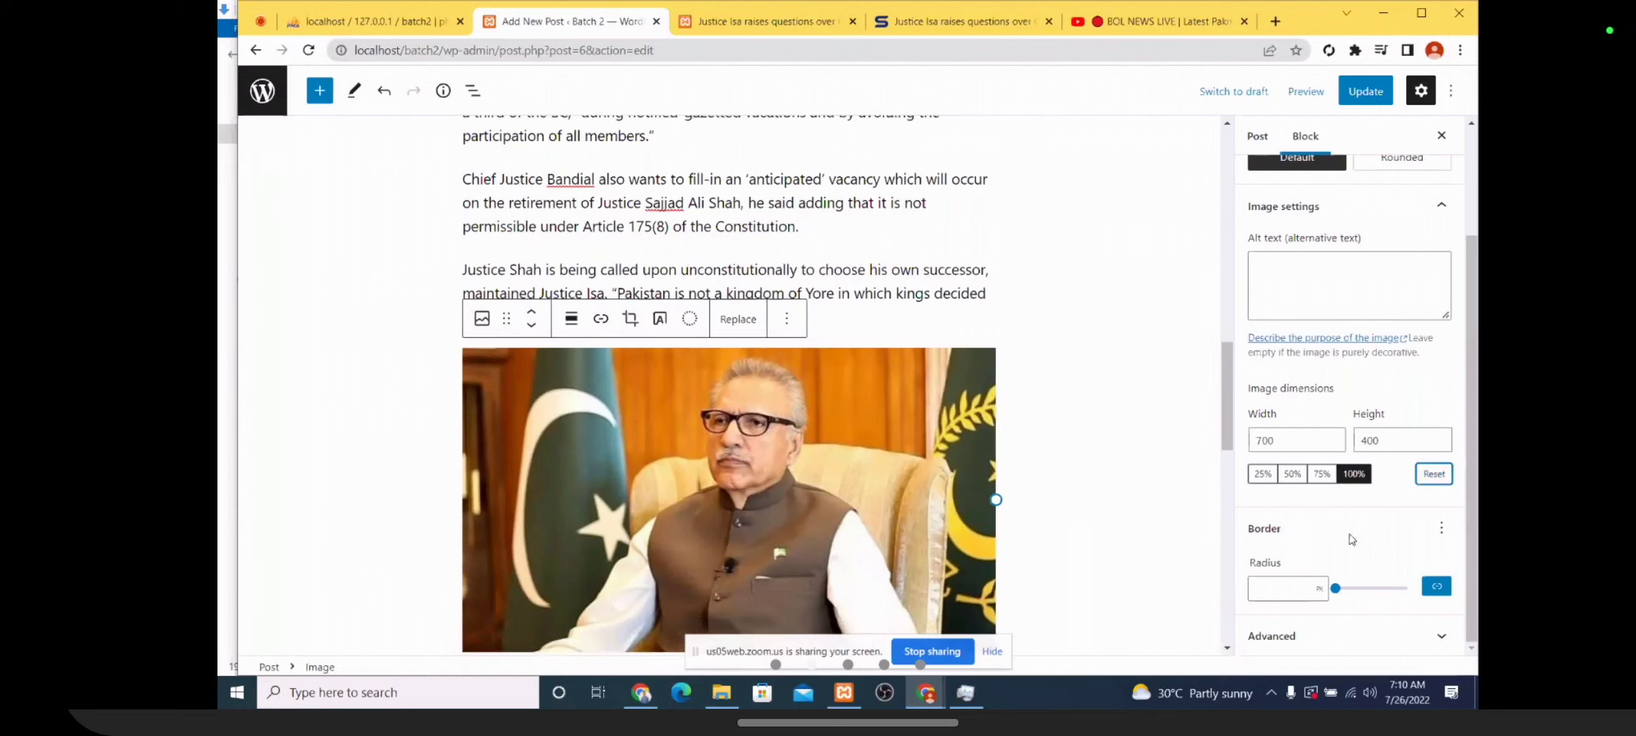
scroll(1040, 479, "down", 1)
left_click(1438, 530)
left_click(1437, 530)
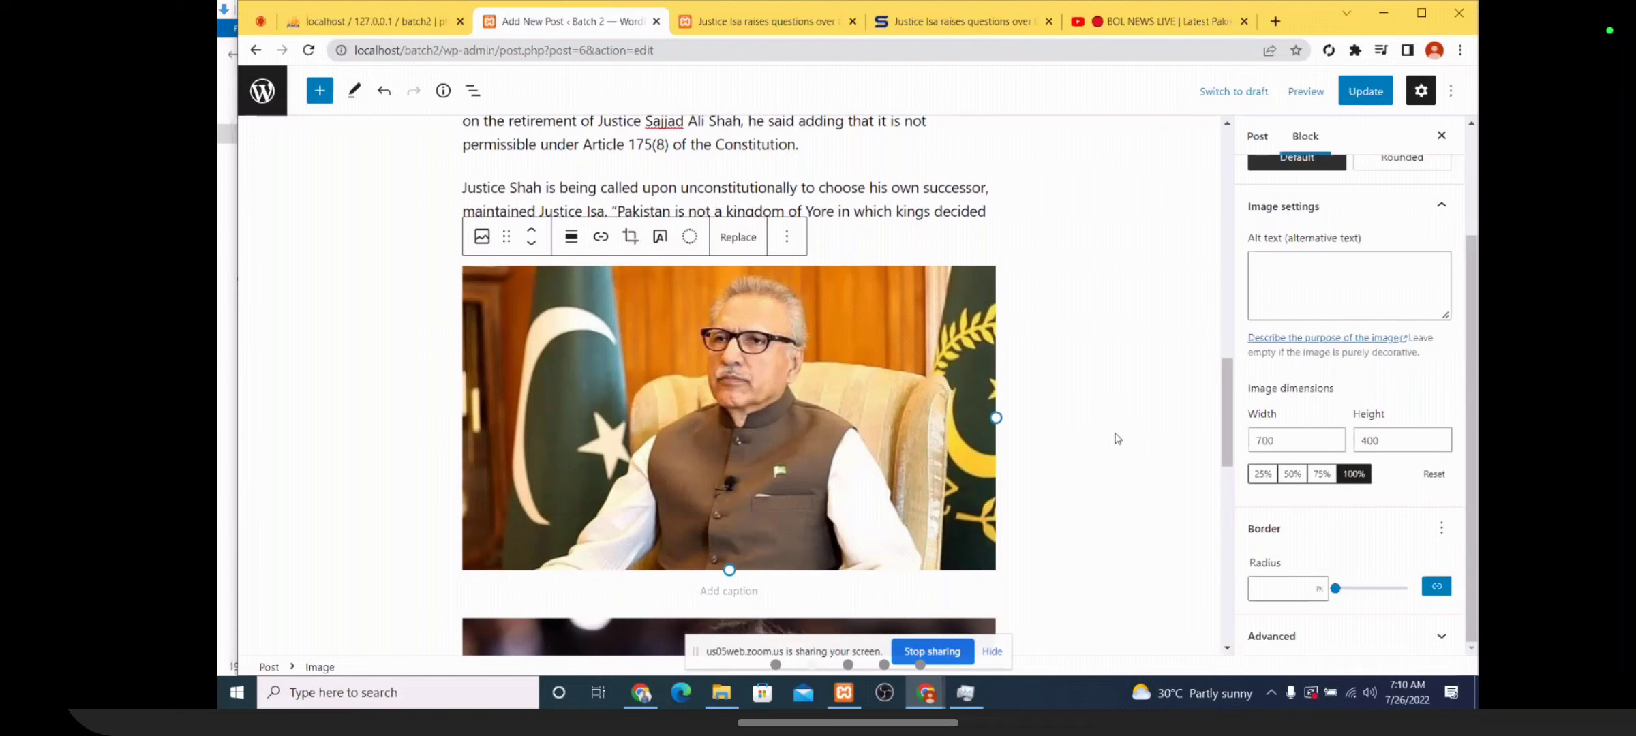
Reselect the flag image and set its border radius to 20
left_click(1034, 374)
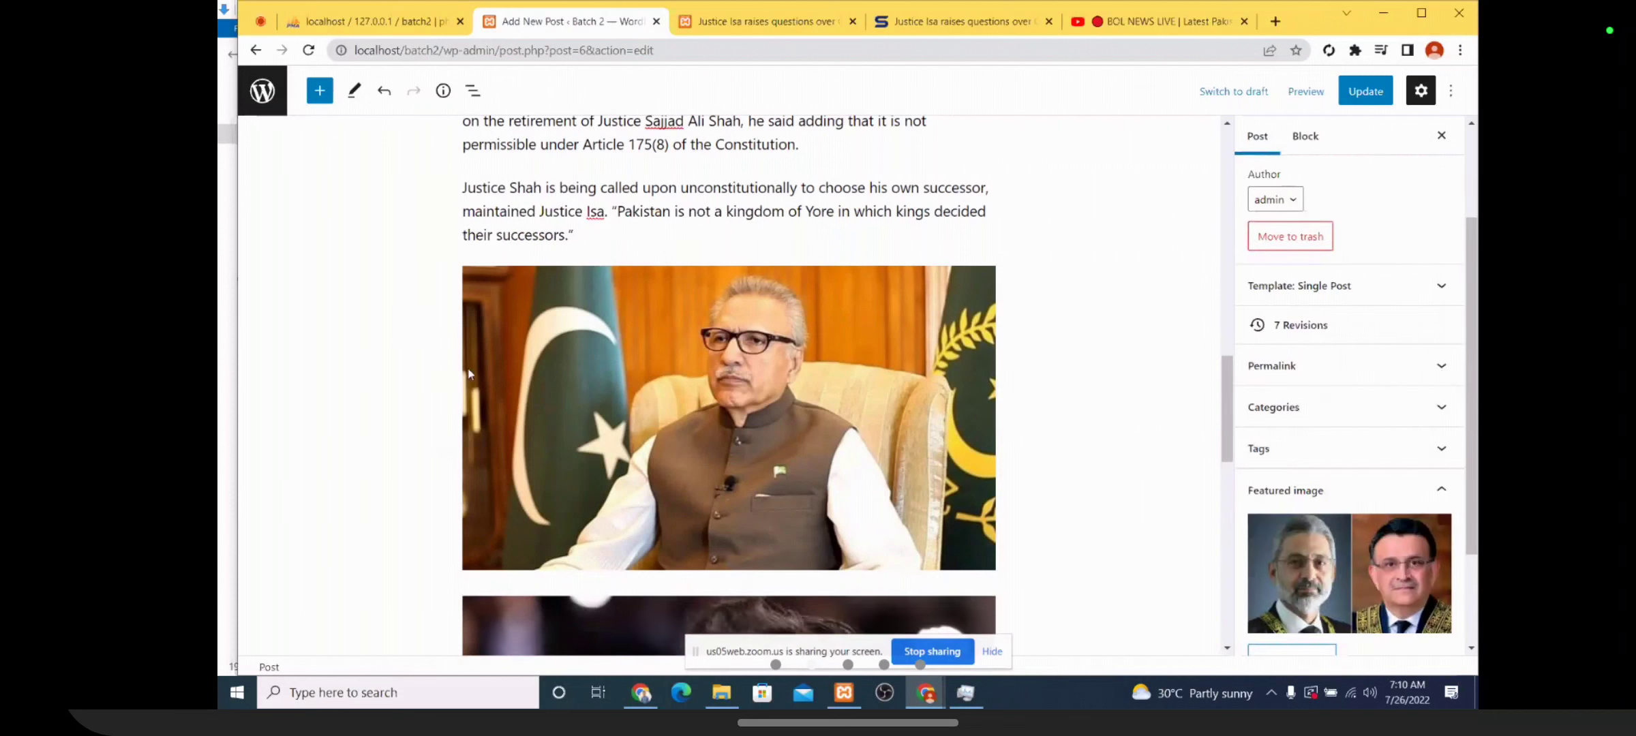
left_click(804, 424)
scroll(1346, 545, "down", 3)
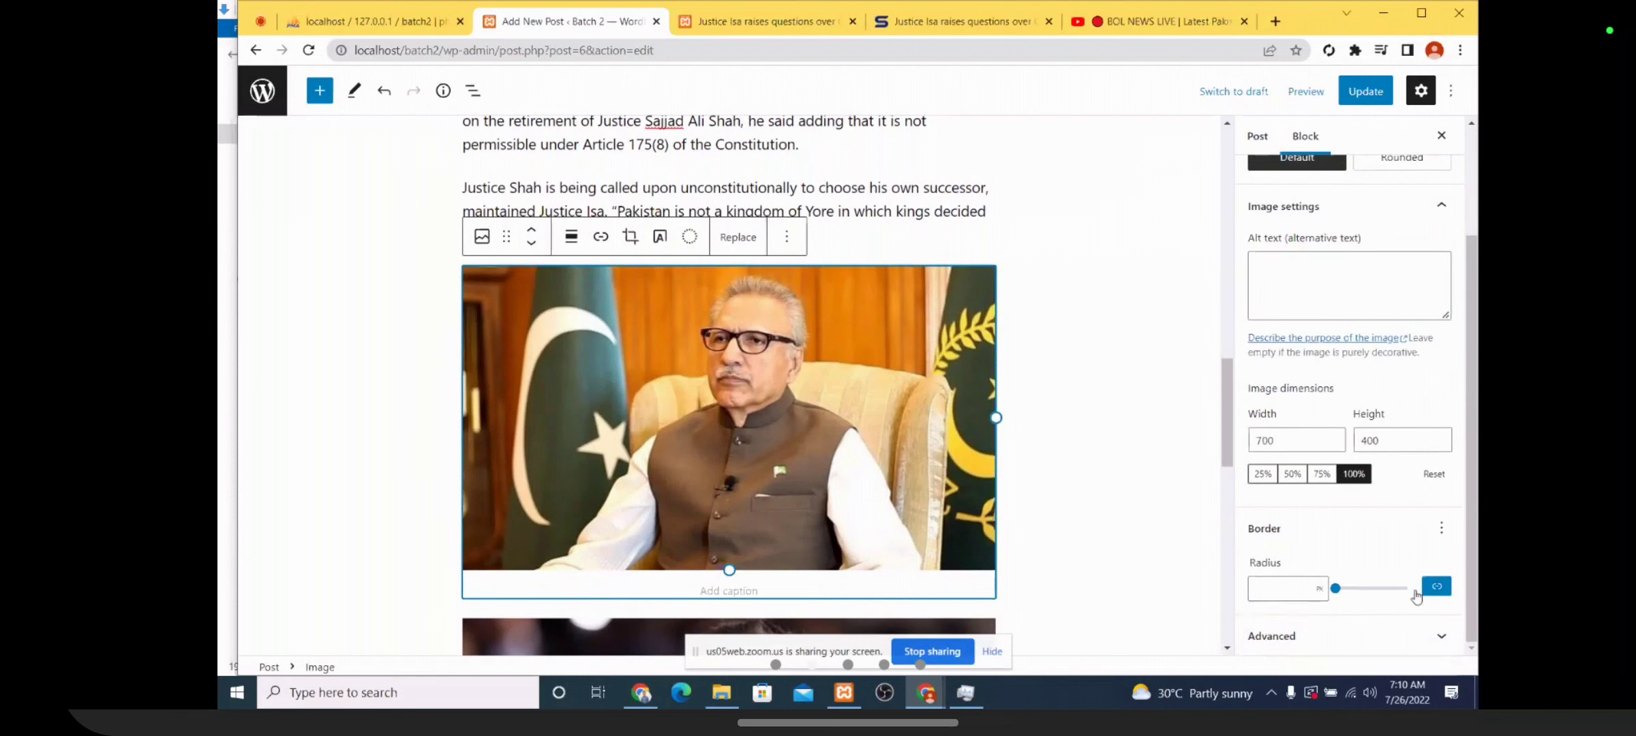
left_click(1280, 591)
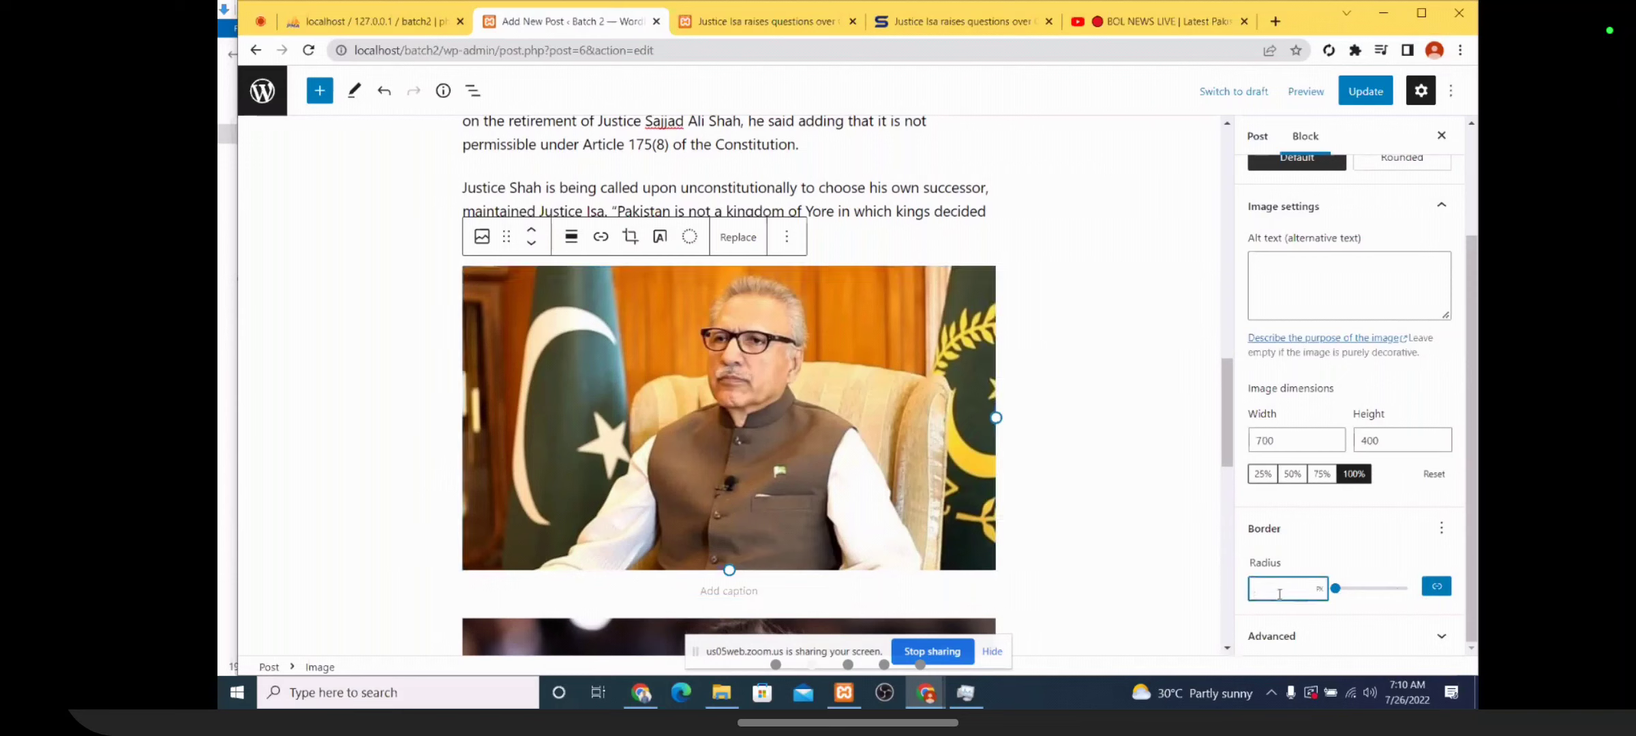
type("20")
left_click(257, 20)
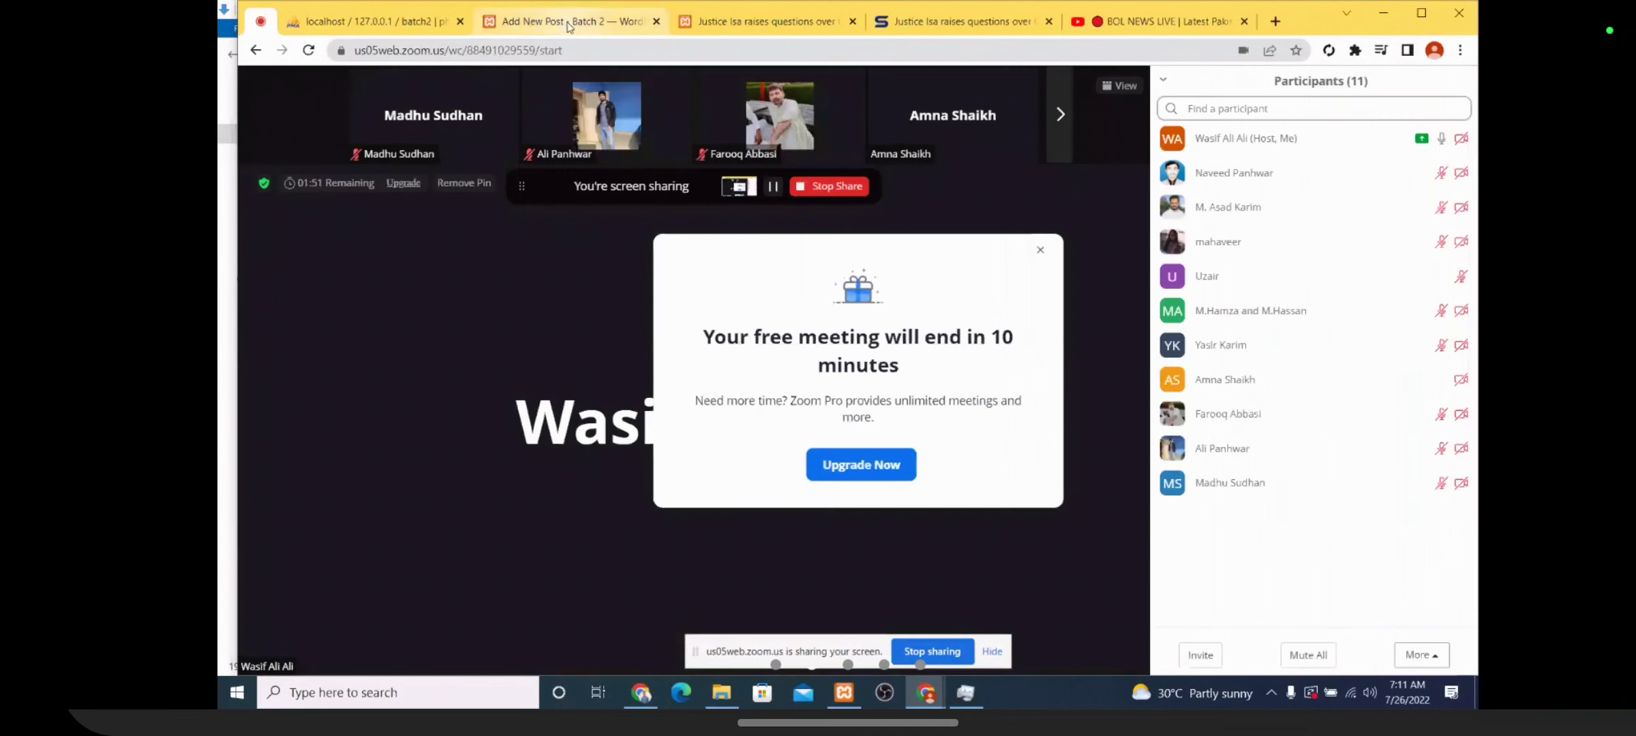
left_click(568, 25)
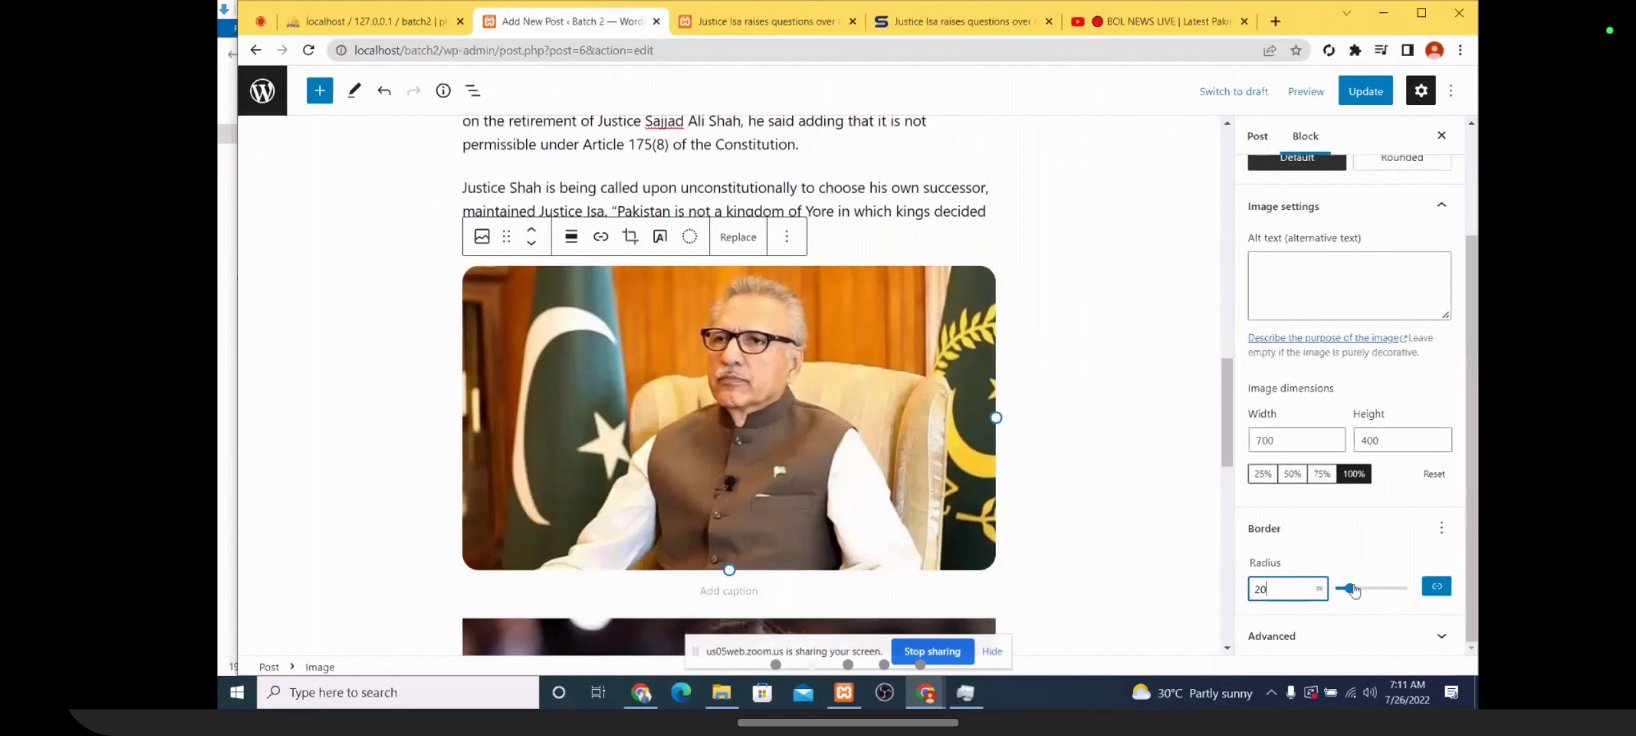
Increase the flag image's border radius to 100, and raise it further to 200
left_click_drag(1349, 588, 1414, 590)
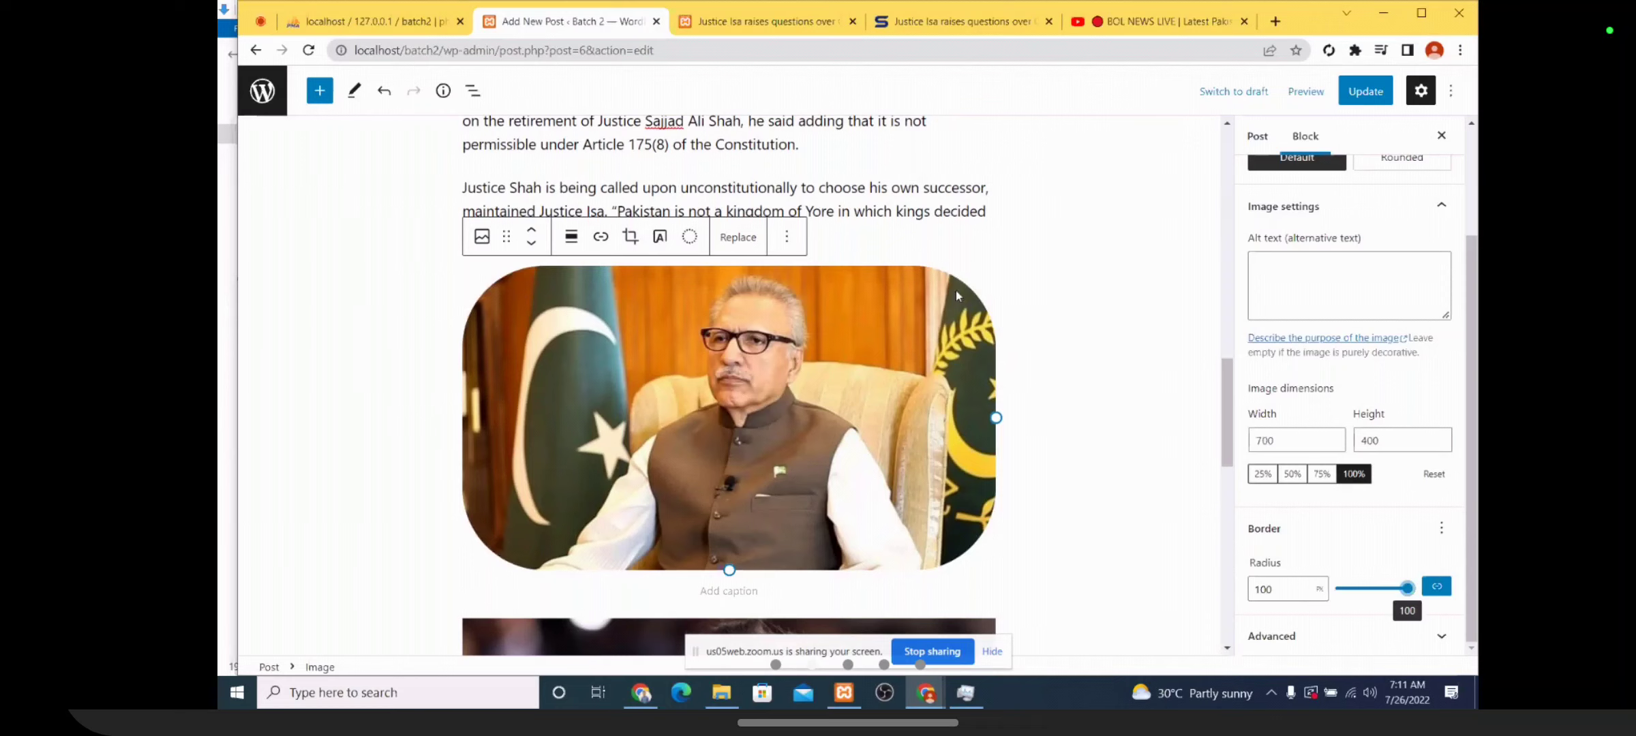
left_click(1283, 590)
double_click(1283, 590)
type("200")
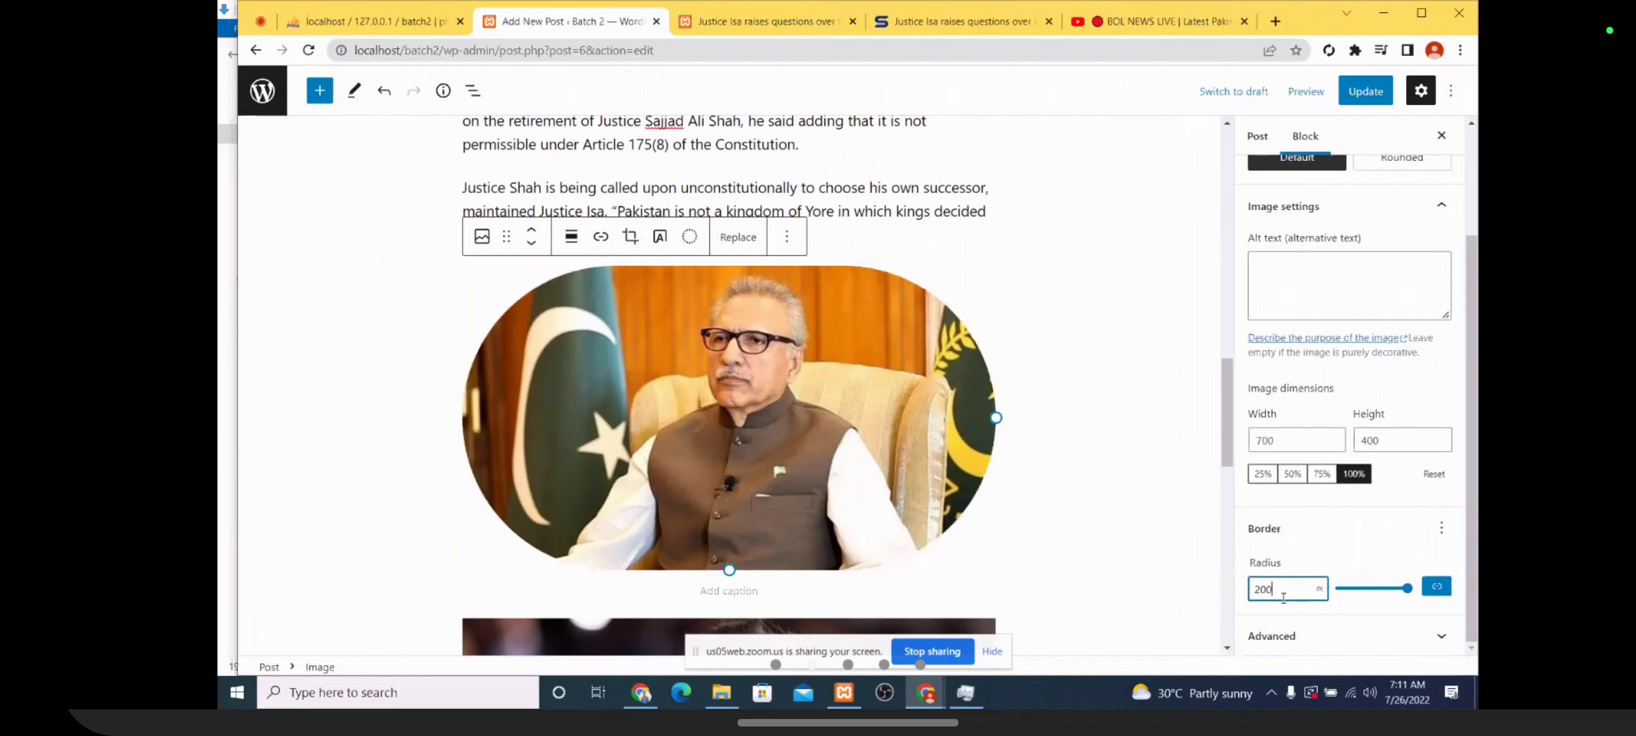
Try border radius values of 300, 500 and 1000 on the flag image
key("BackSpace")
key("BackSpace")
key("BackSpace")
type("300")
key("BackSpace")
key("BackSpace")
key("BackSpace")
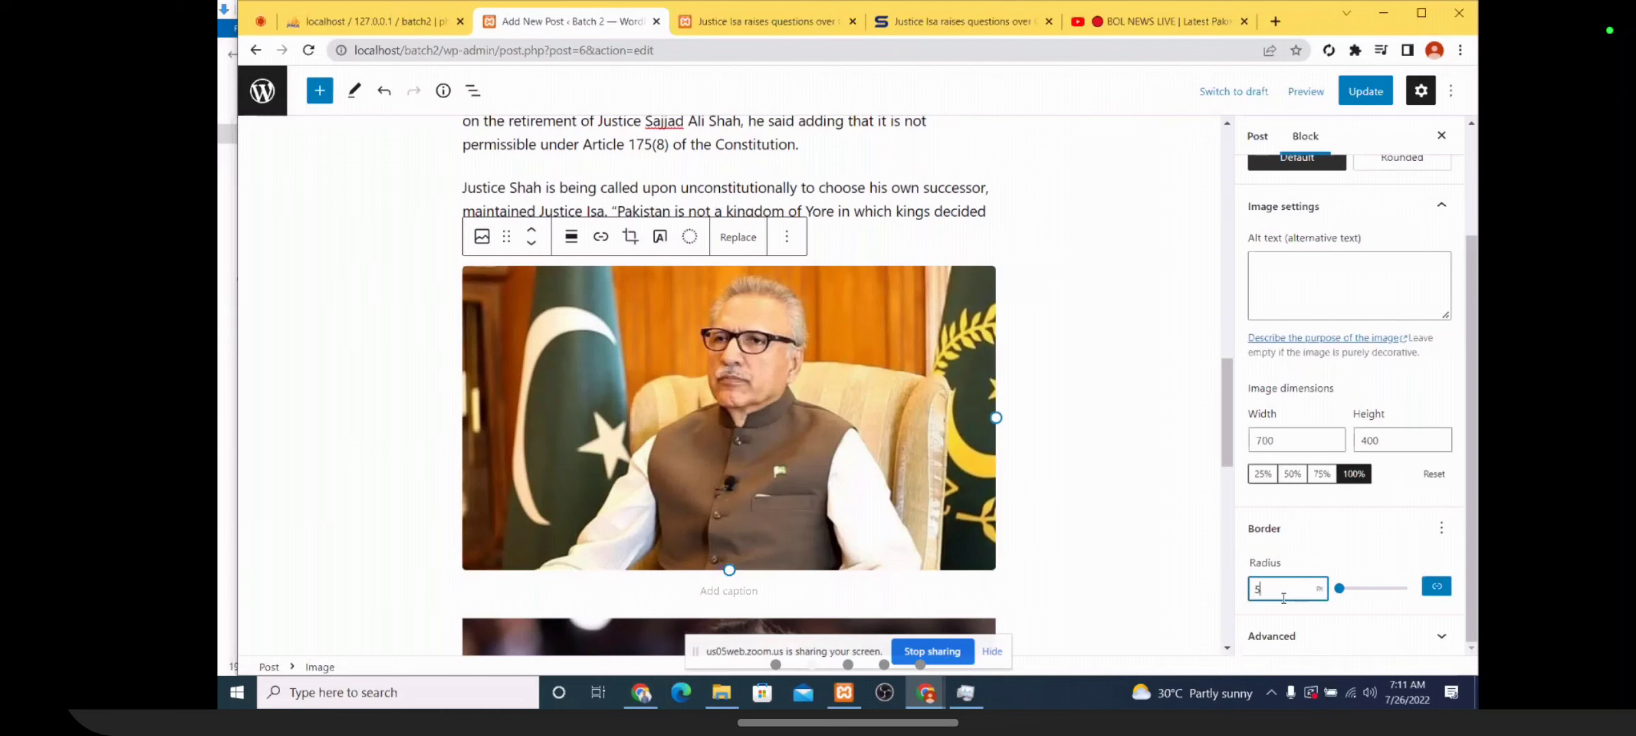
type("500")
key("BackSpace")
key("BackSpace")
key("BackSpace")
type("1000")
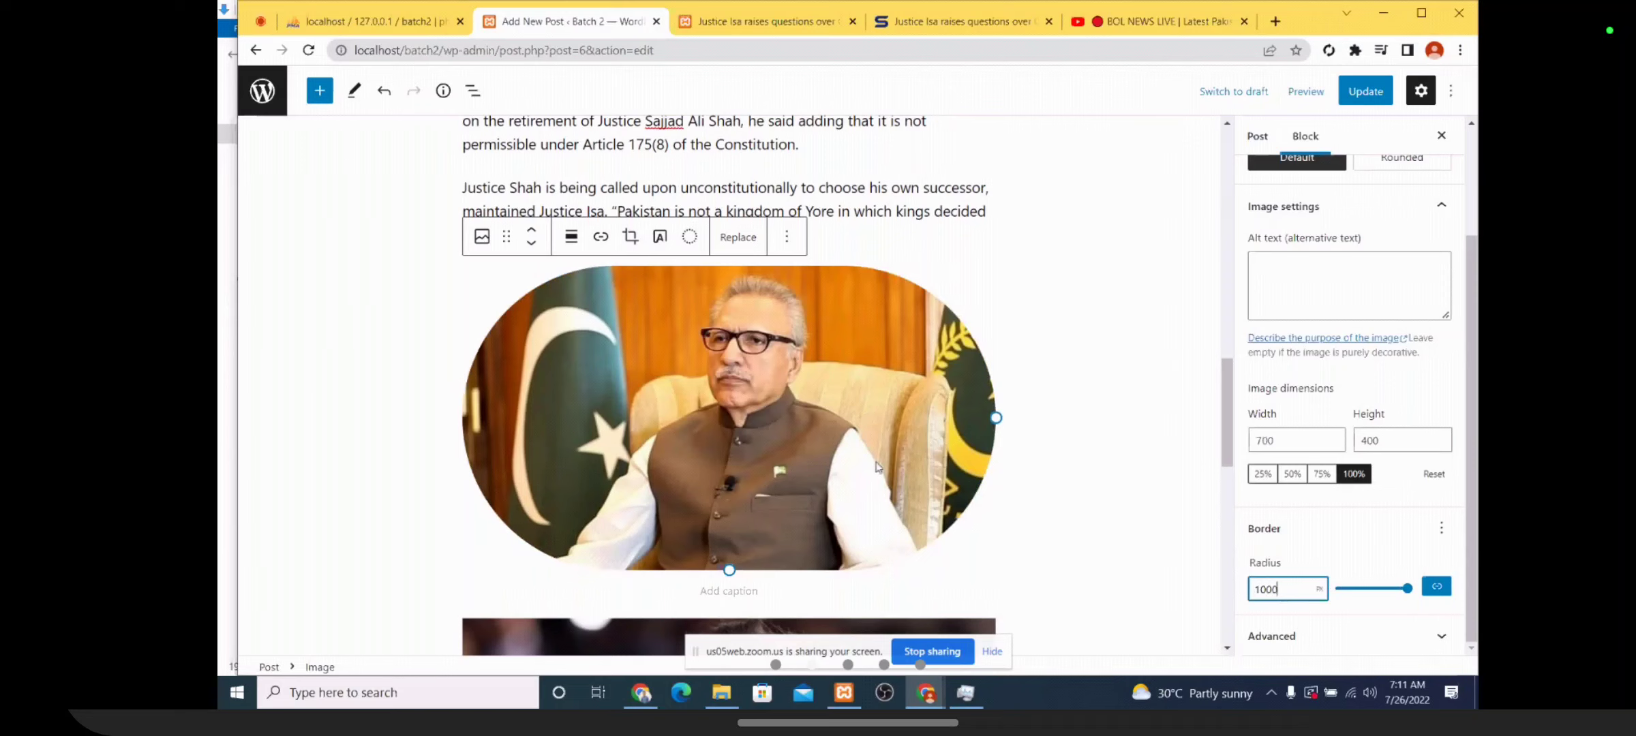
Reset the flag image's dimensions again and clear its border radius
scroll(1349, 553, "up", 2)
scroll(1350, 553, "down", 2)
left_click(1451, 477)
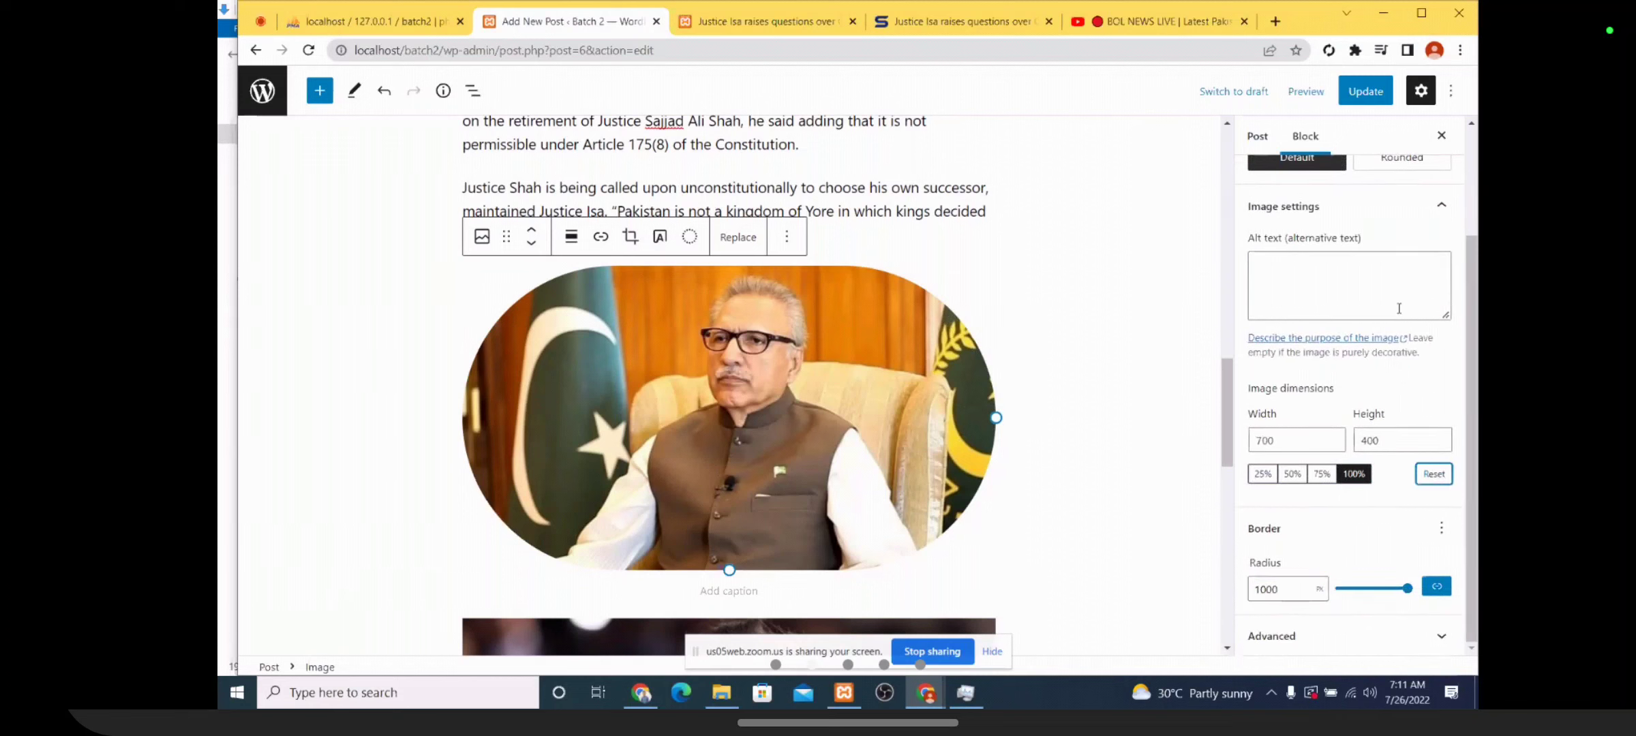
left_click(1284, 588)
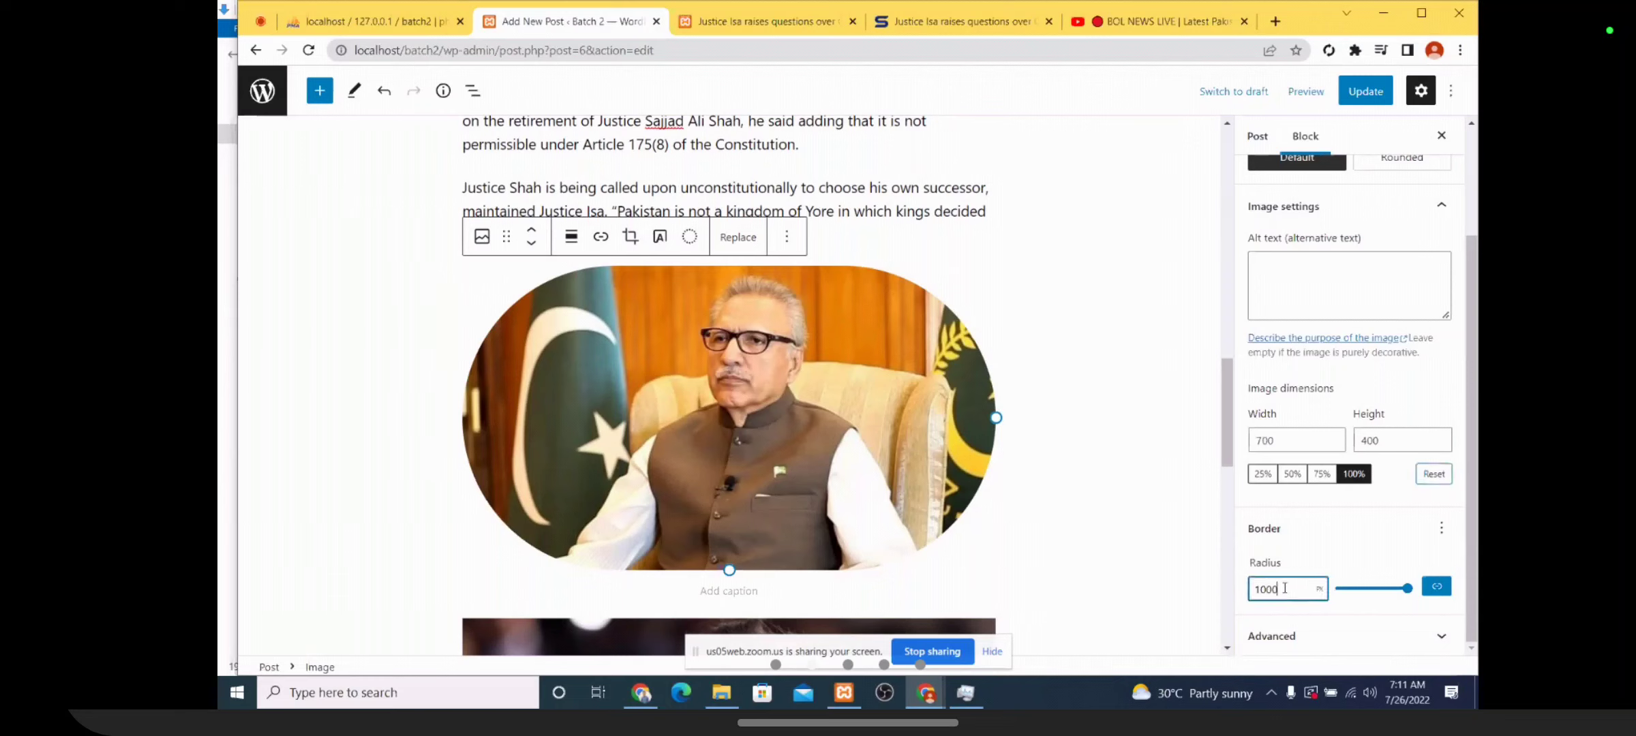
double_click(1285, 587)
key("BackSpace")
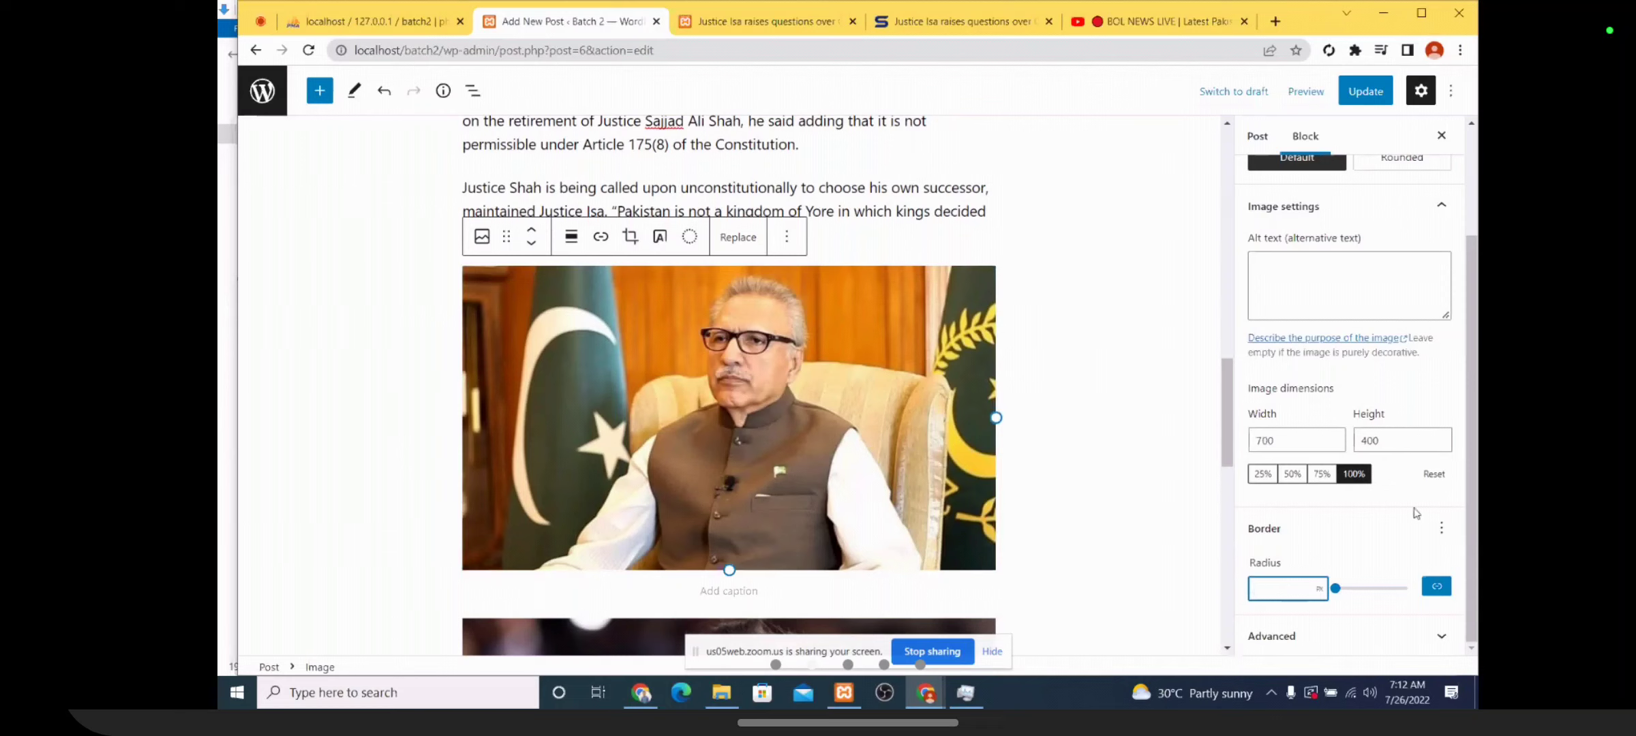
Unlink the flag image's corner radii and set the top-left corner to 50 and the top-right corner to 10
left_click(1436, 586)
left_click(1278, 586)
left_click(260, 21)
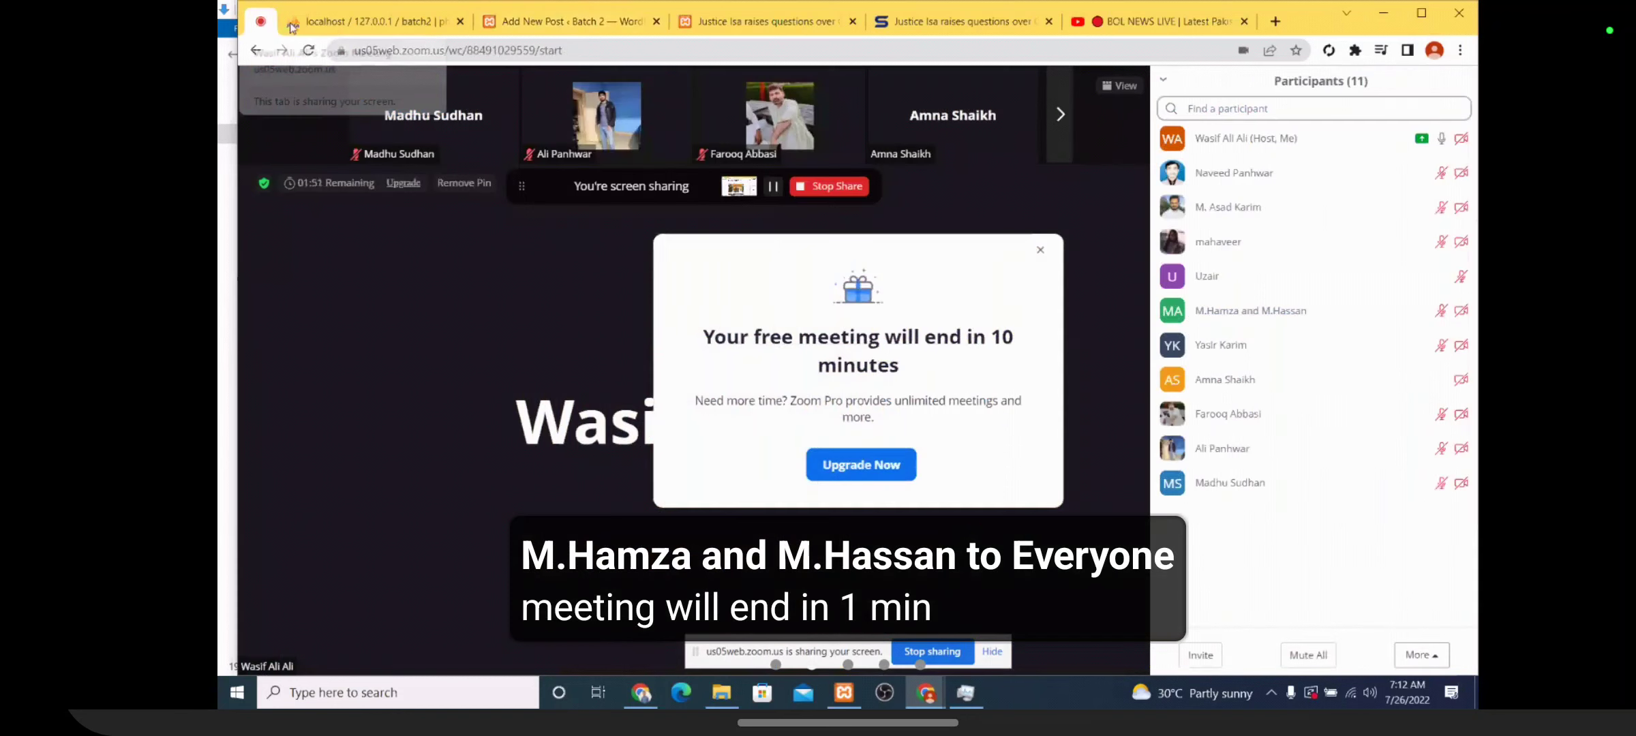
left_click(522, 27)
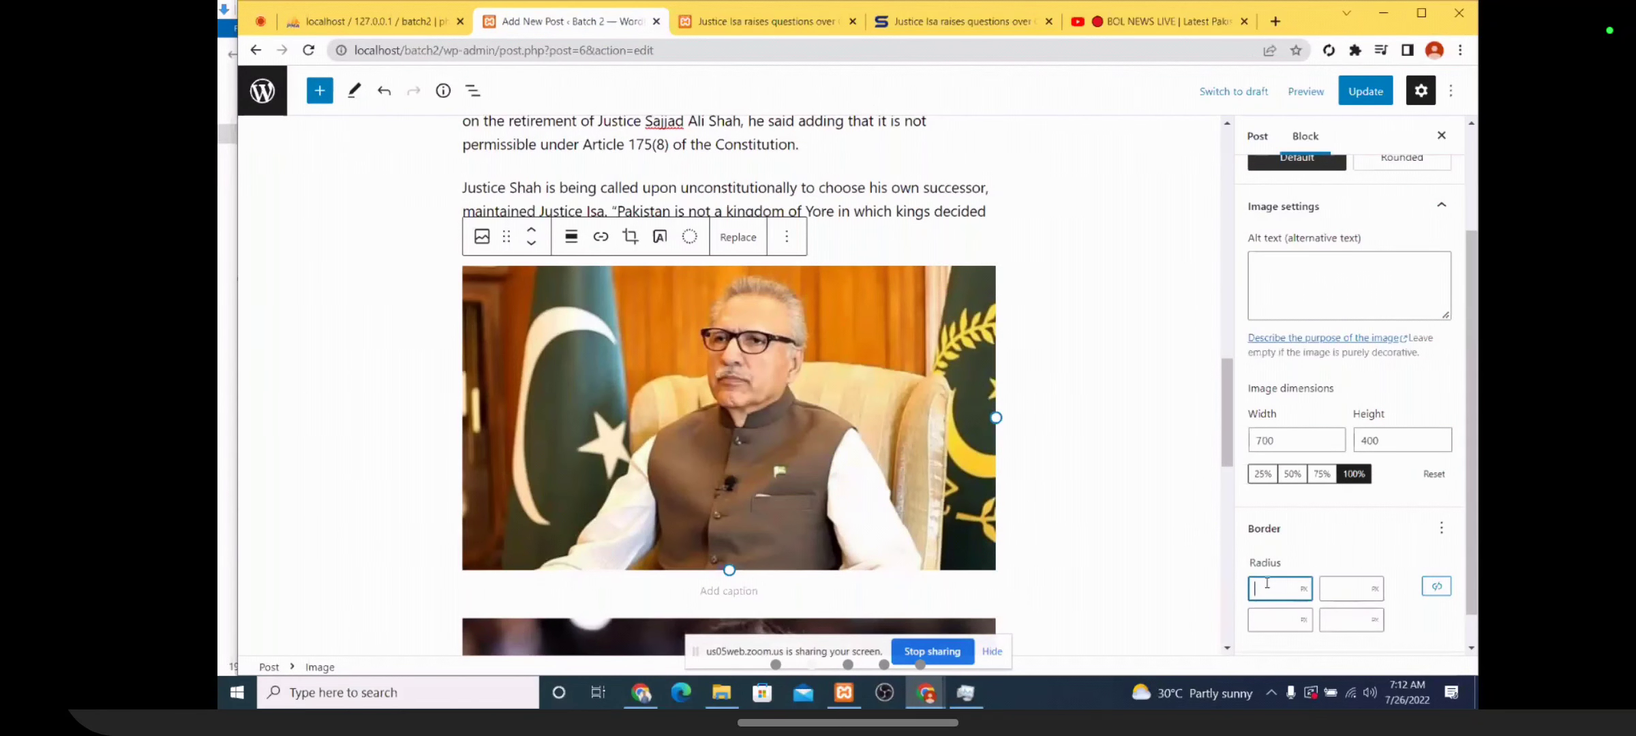
type("50")
left_click(1337, 586)
type("10")
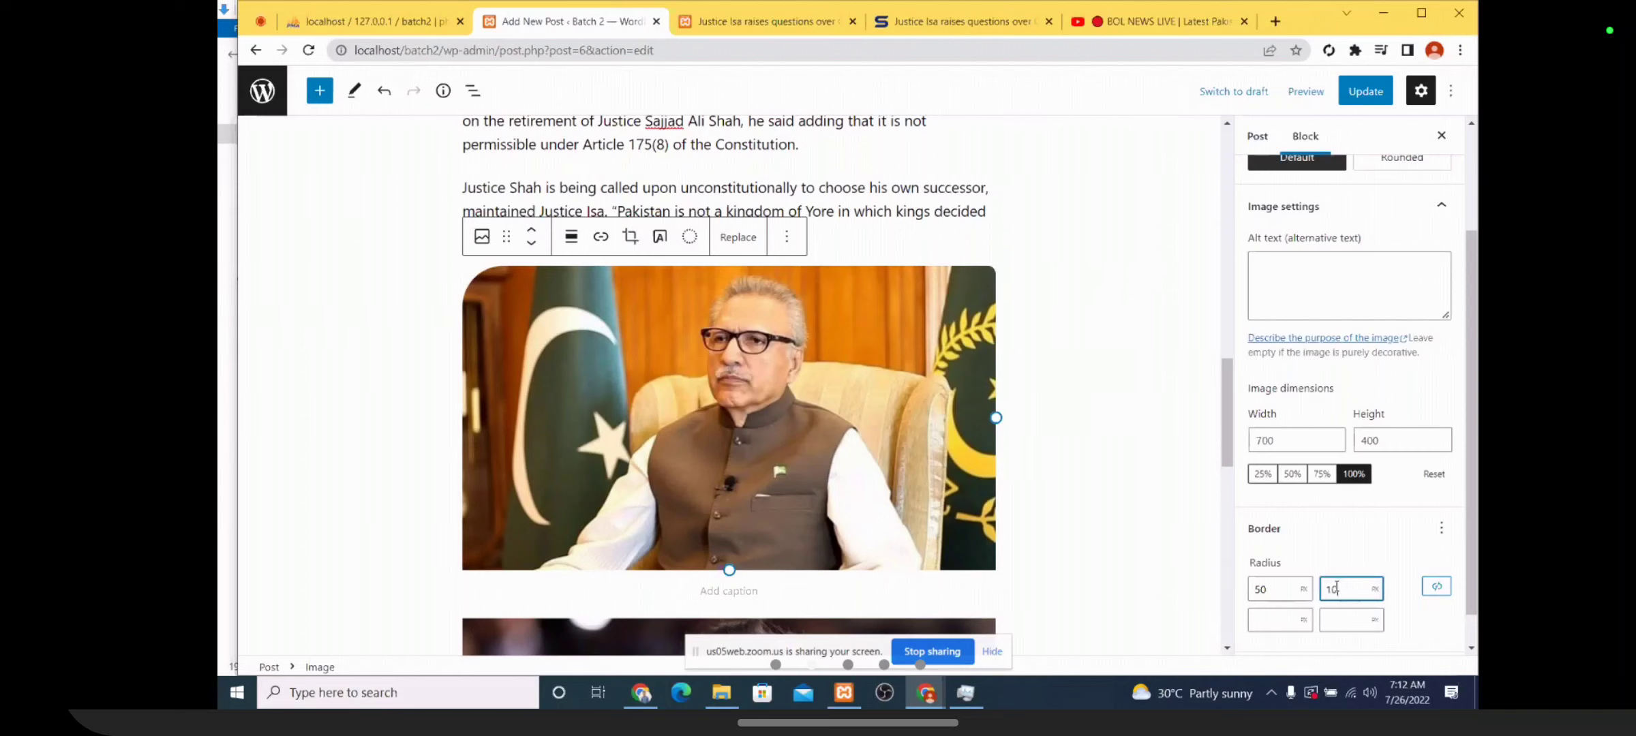
Set the flag image's bottom-left corner radius to 100 and its bottom-right corner radius to 20
left_click(1283, 614)
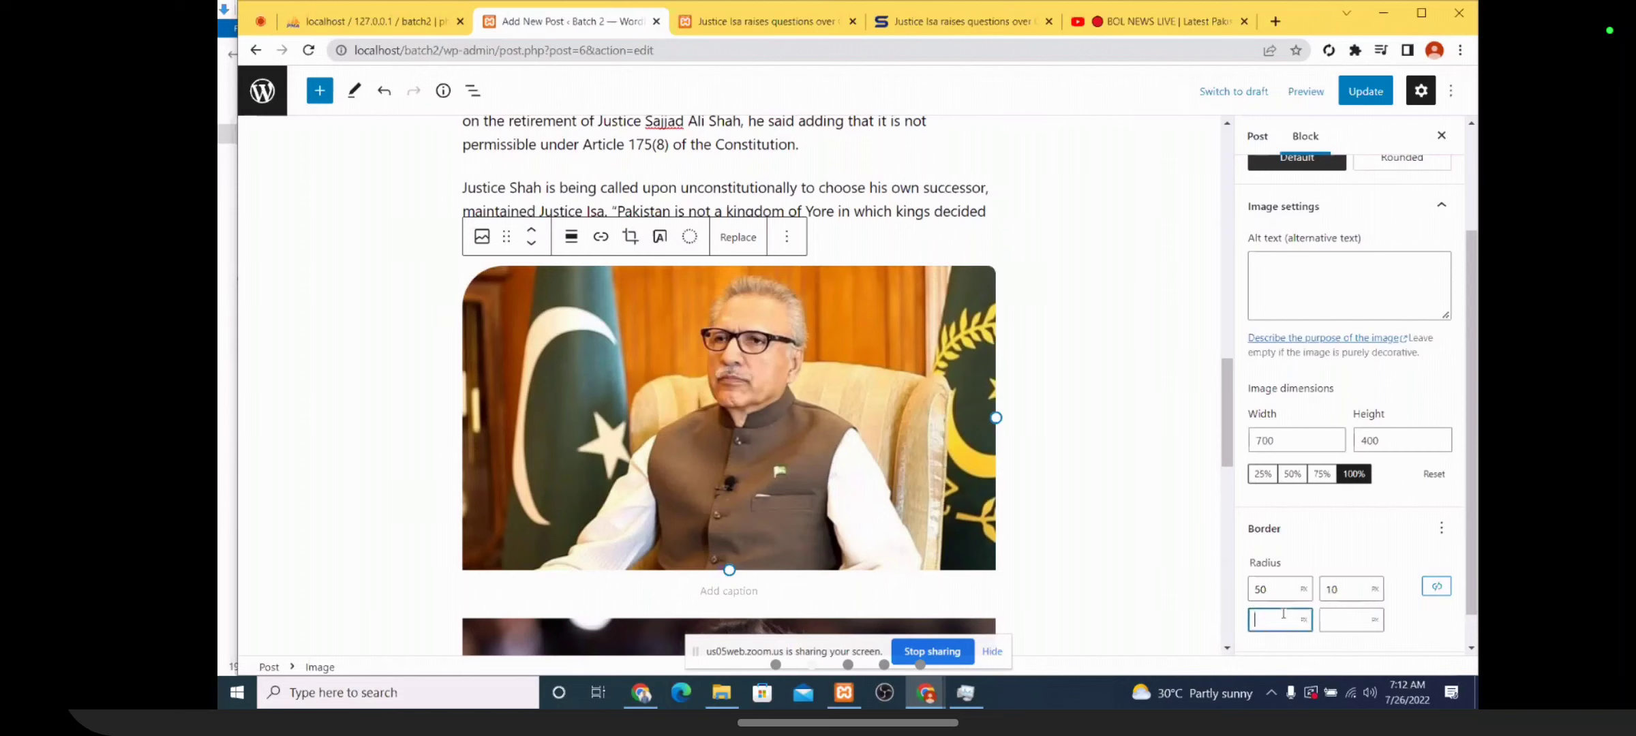
type("100")
left_click(1329, 619)
type("20")
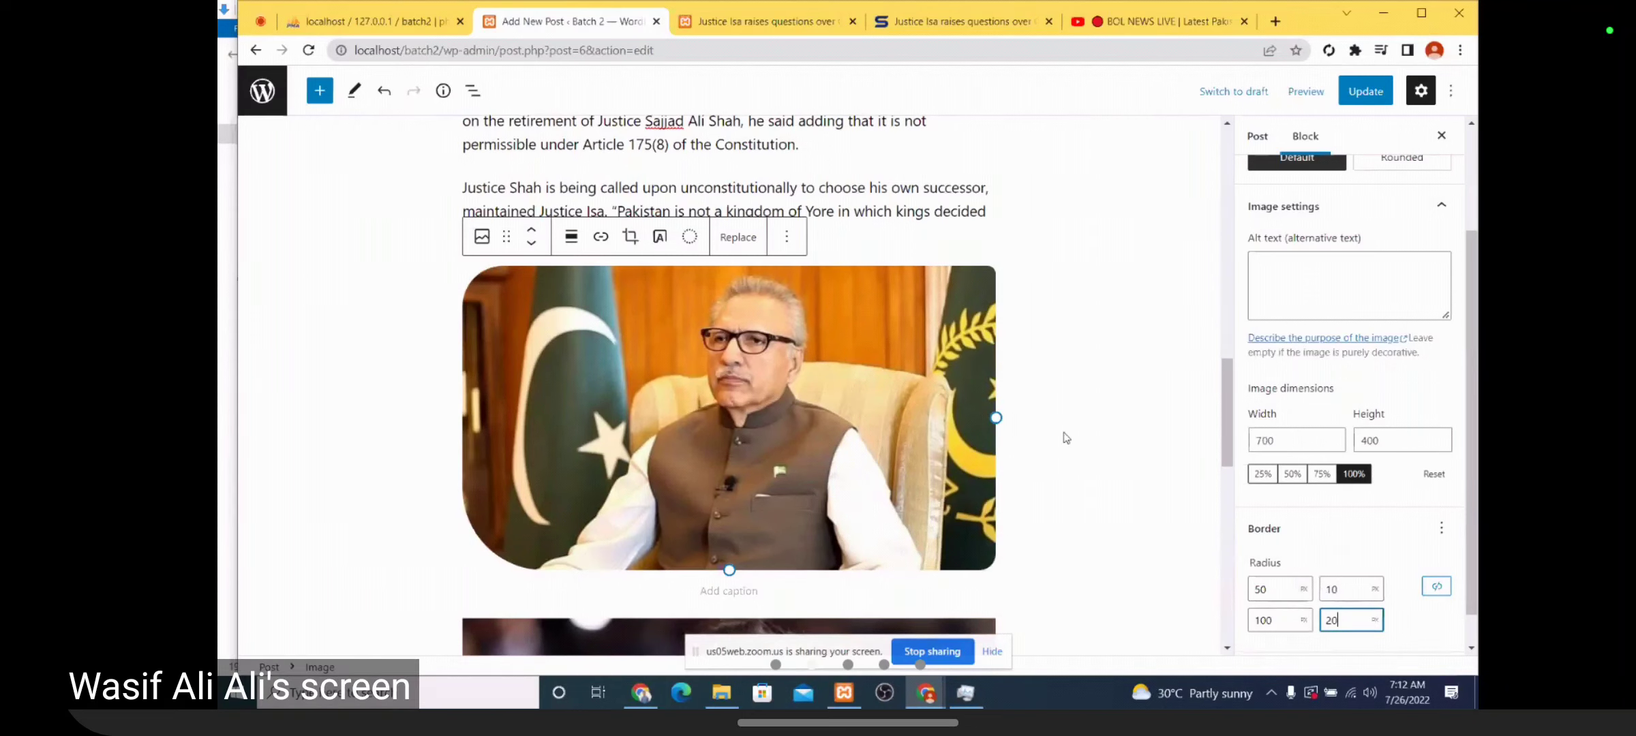
scroll(1403, 487, "down", 1)
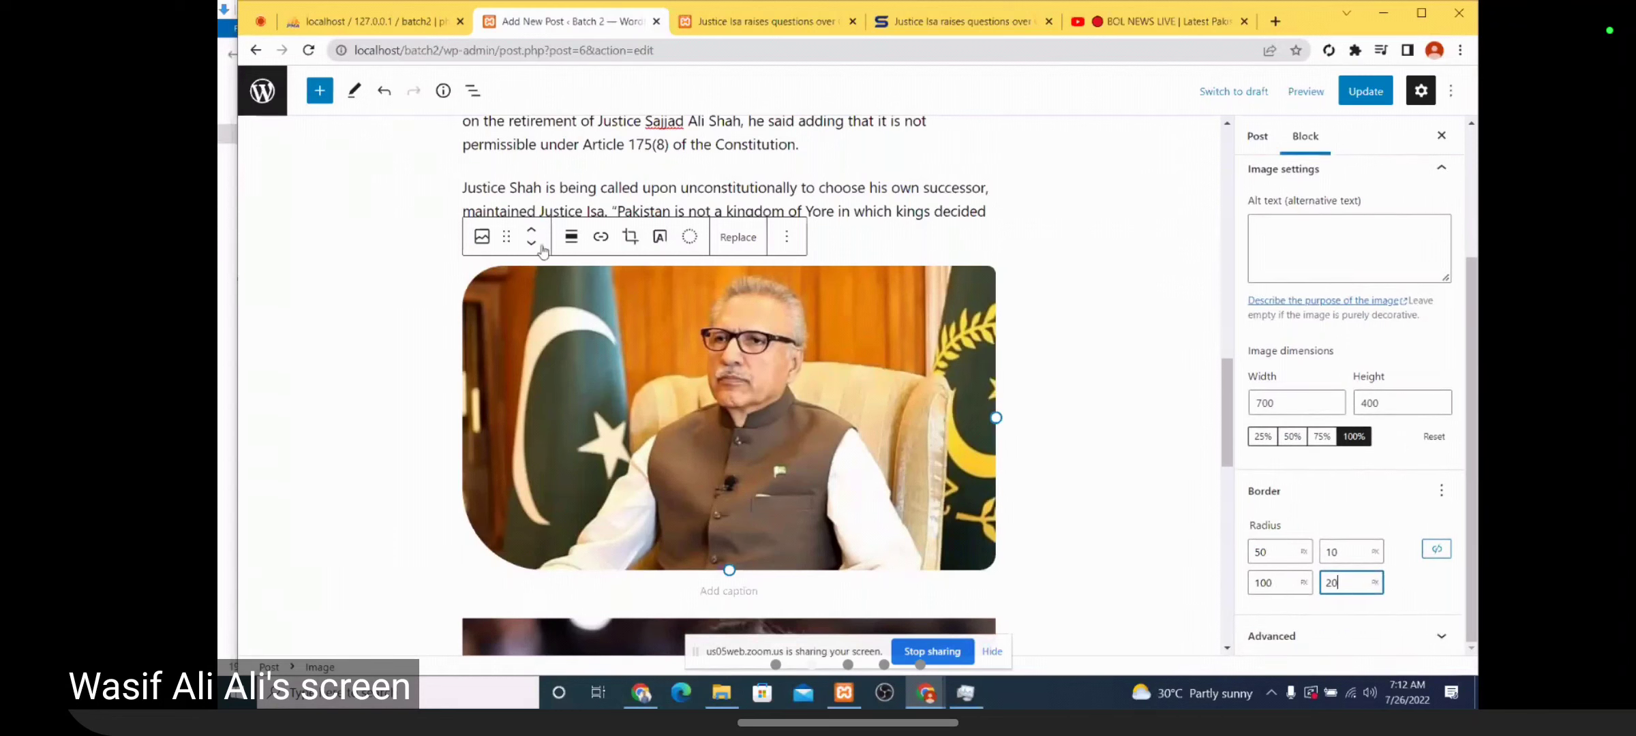
Review the rest of the post below the flag image, including the next image and the embedded YouTube video
left_click(260, 26)
left_click(573, 21)
scroll(849, 351, "down", 4)
scroll(848, 351, "down", 6)
scroll(847, 351, "up", 10)
scroll(847, 352, "down", 12)
scroll(905, 326, "up", 3)
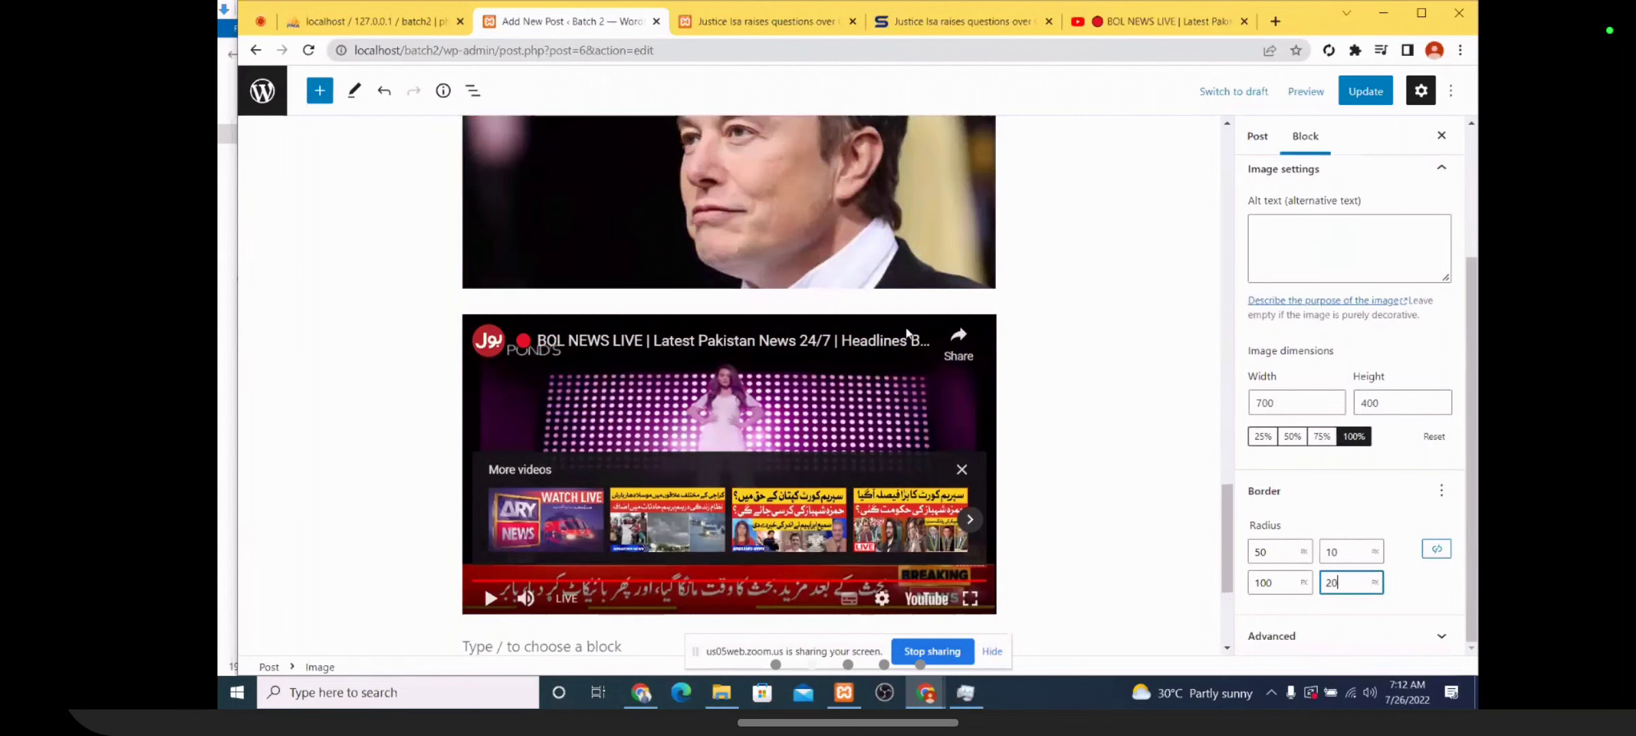
left_click(976, 376)
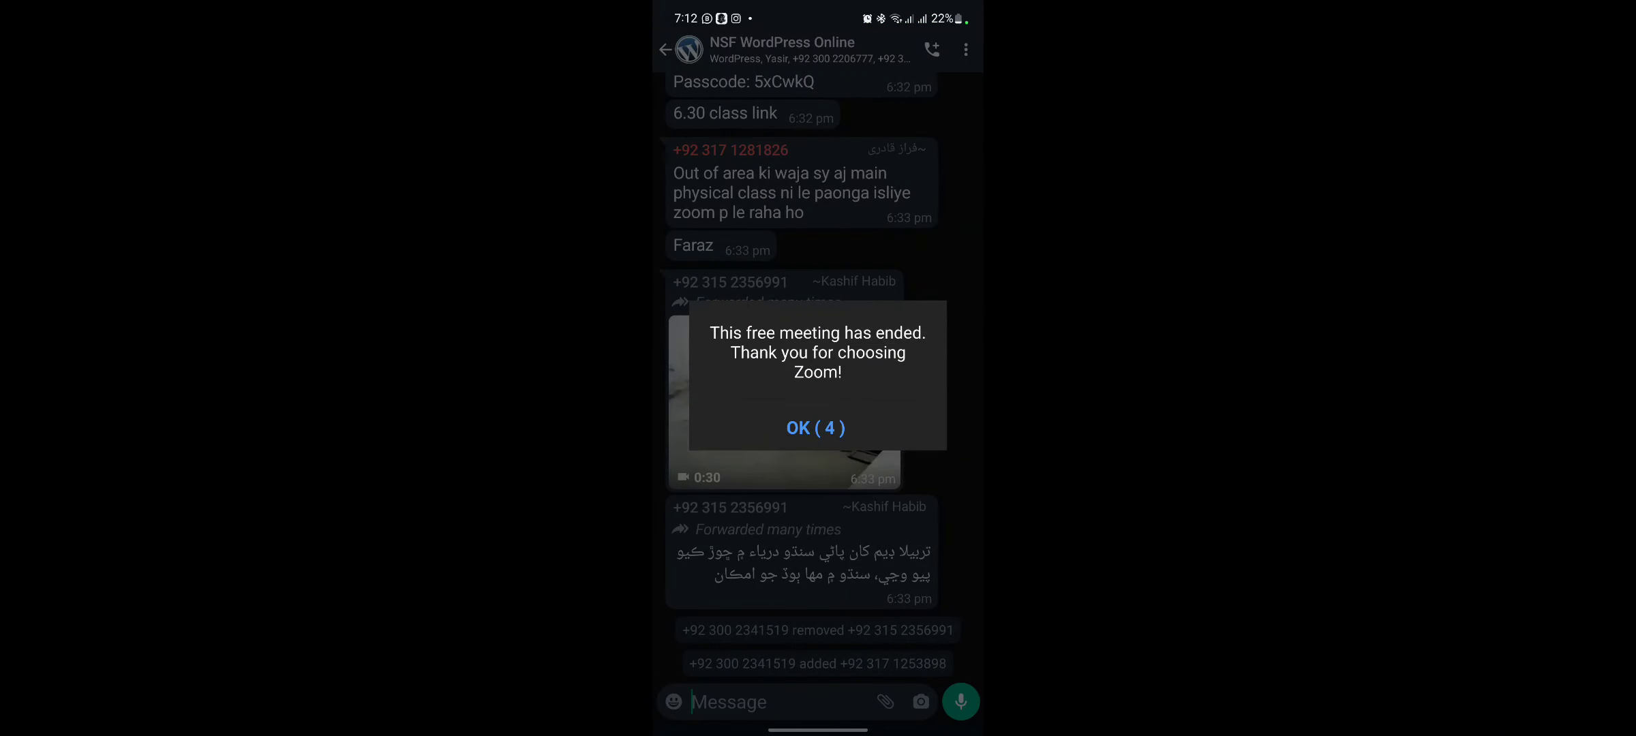
left_click(815, 427)
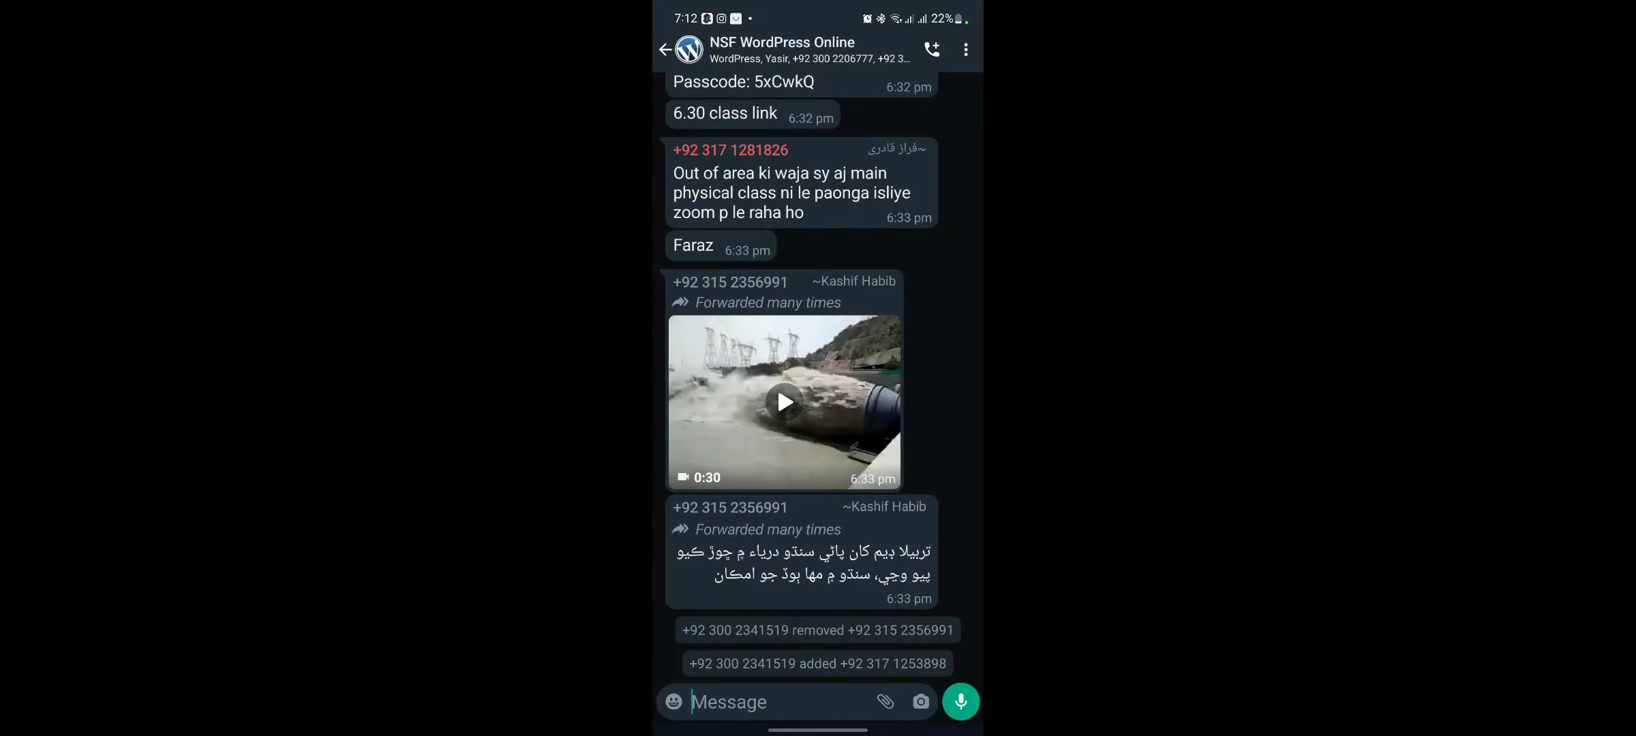
left_click_drag(818, 7, 818, 477)
left_click_drag(818, 204, 818, 272)
left_click_drag(818, 579, 818, 272)
left_click(818, 479)
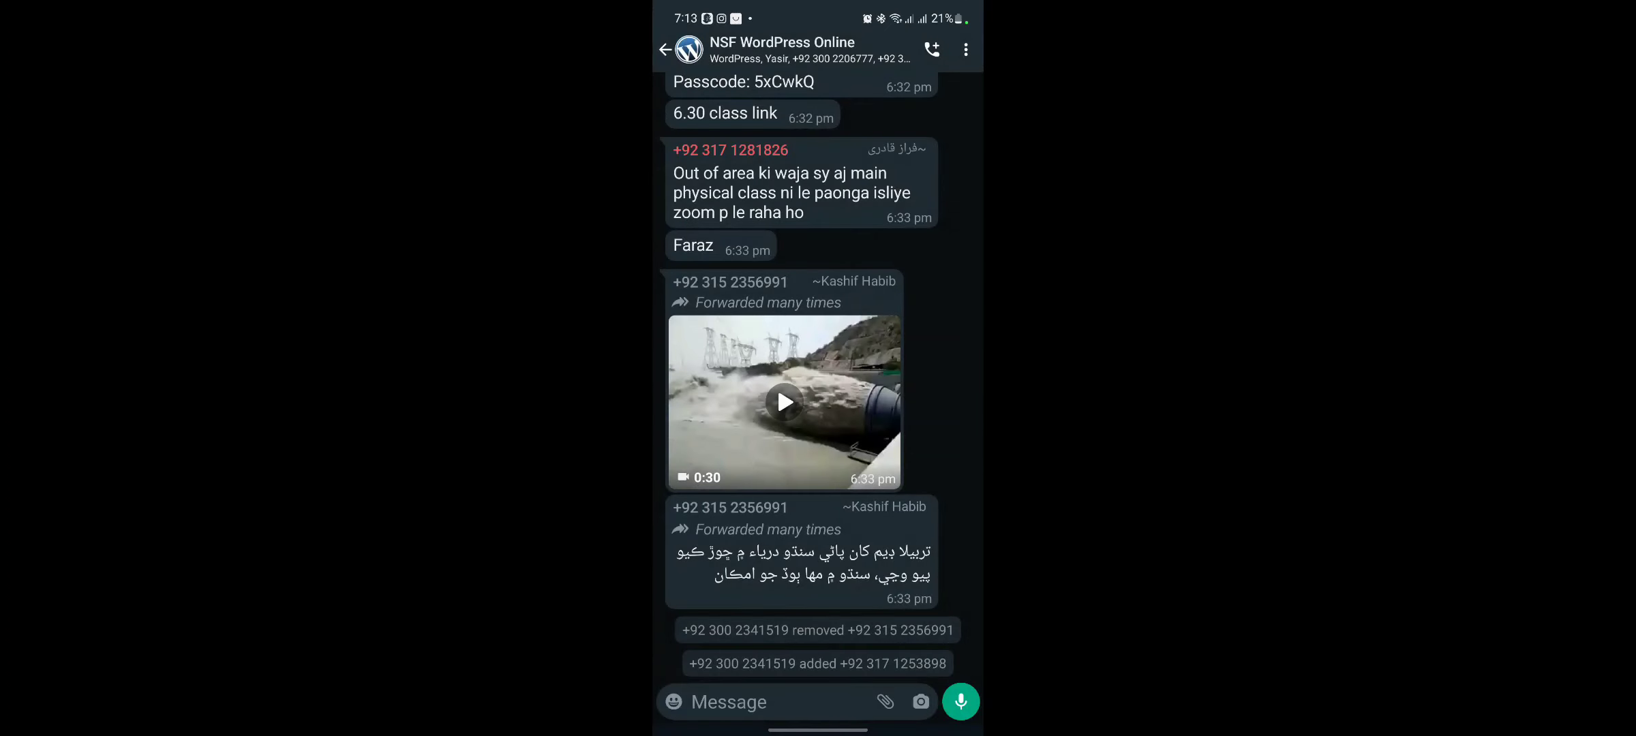